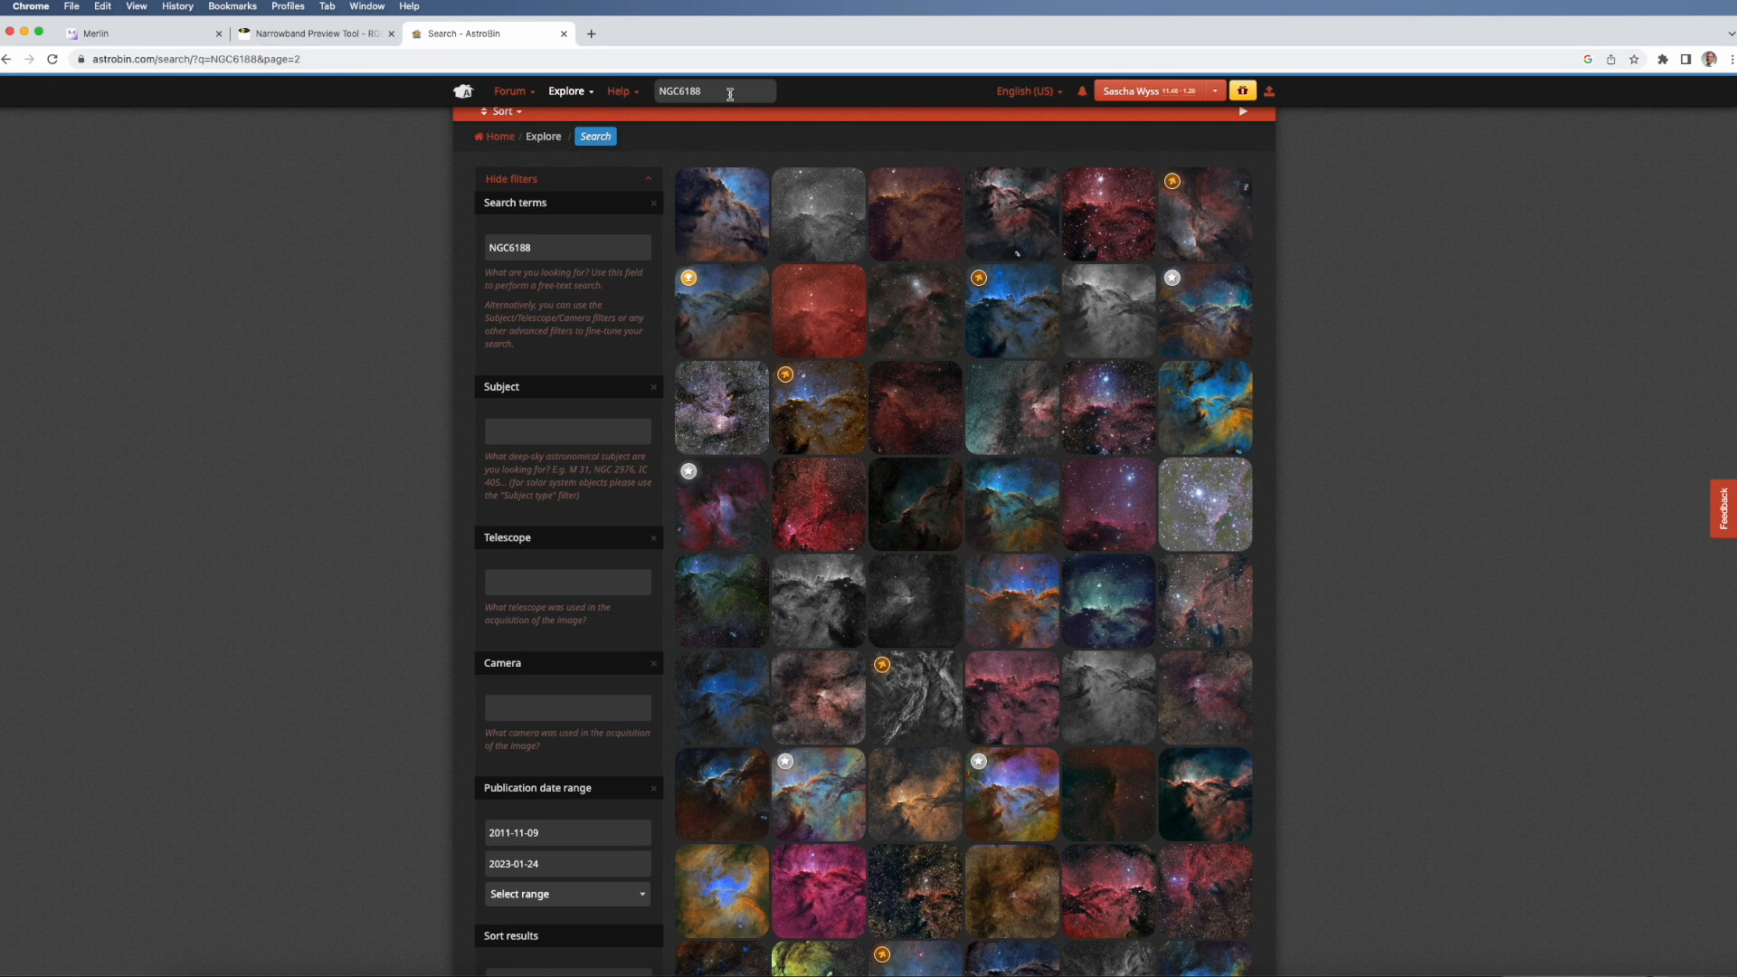
# - Browse page 2 of the AstroBin search results for NGC6188 to compare the colour palettes of the images
pyautogui.scroll(-5, 1122, 658)
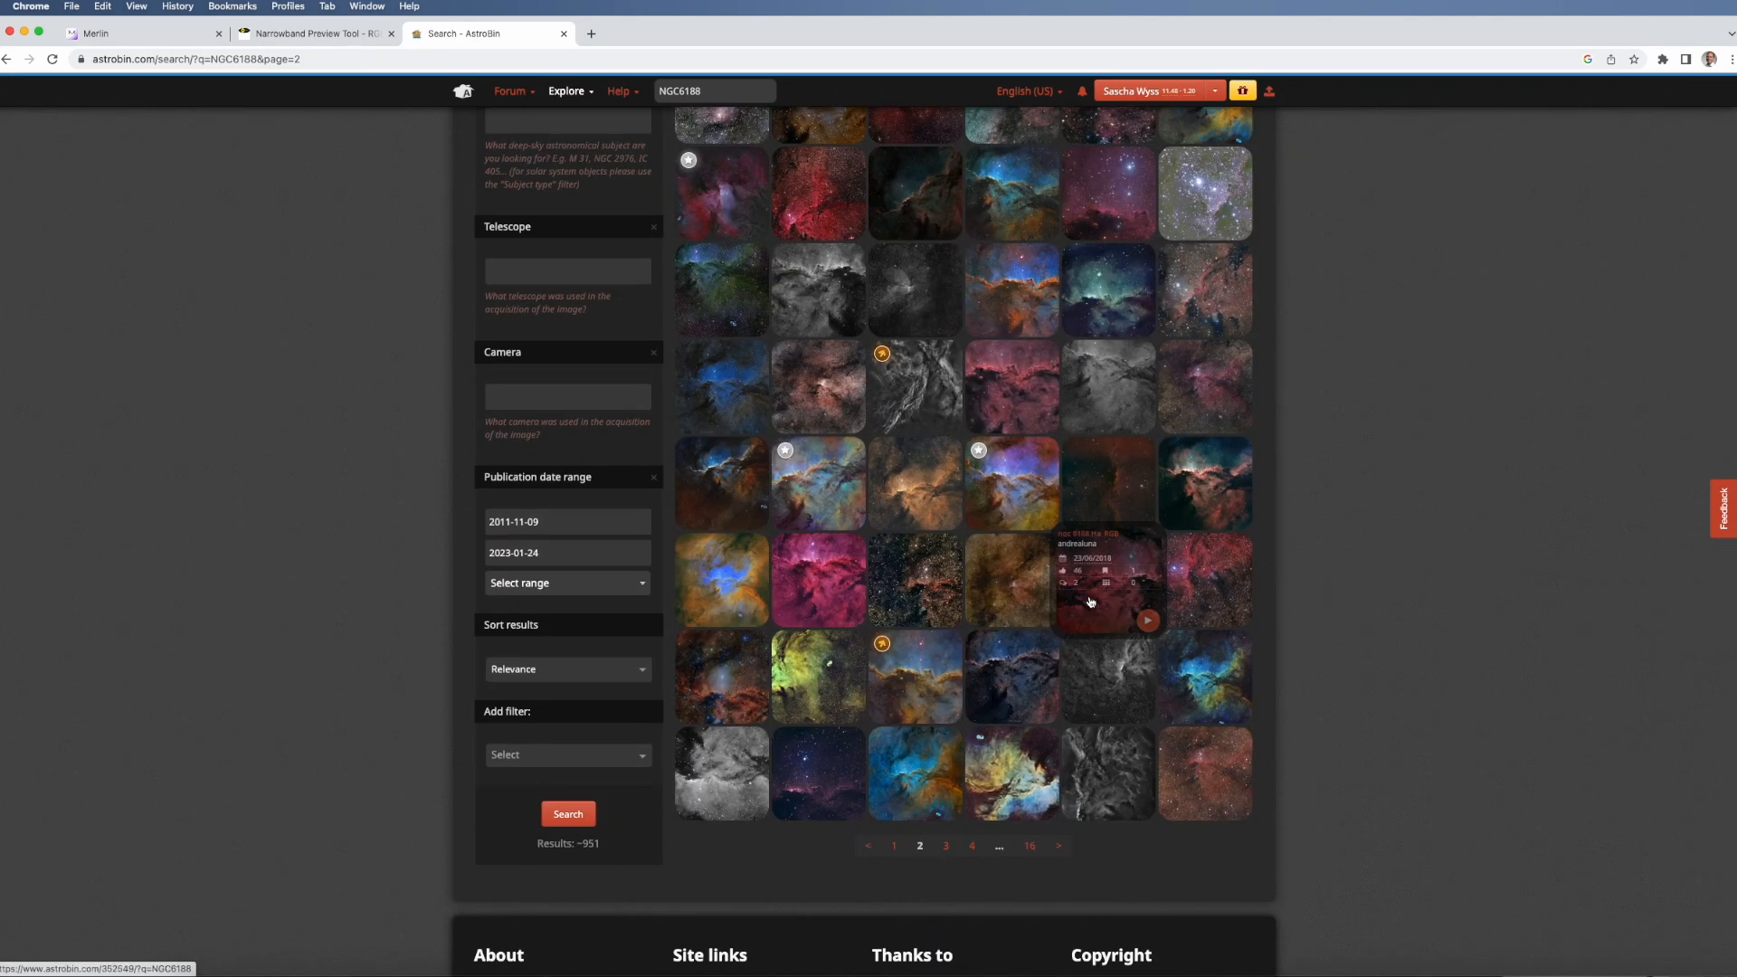
pyautogui.scroll(2, 1102, 590)
pyautogui.scroll(3, 1346, 543)
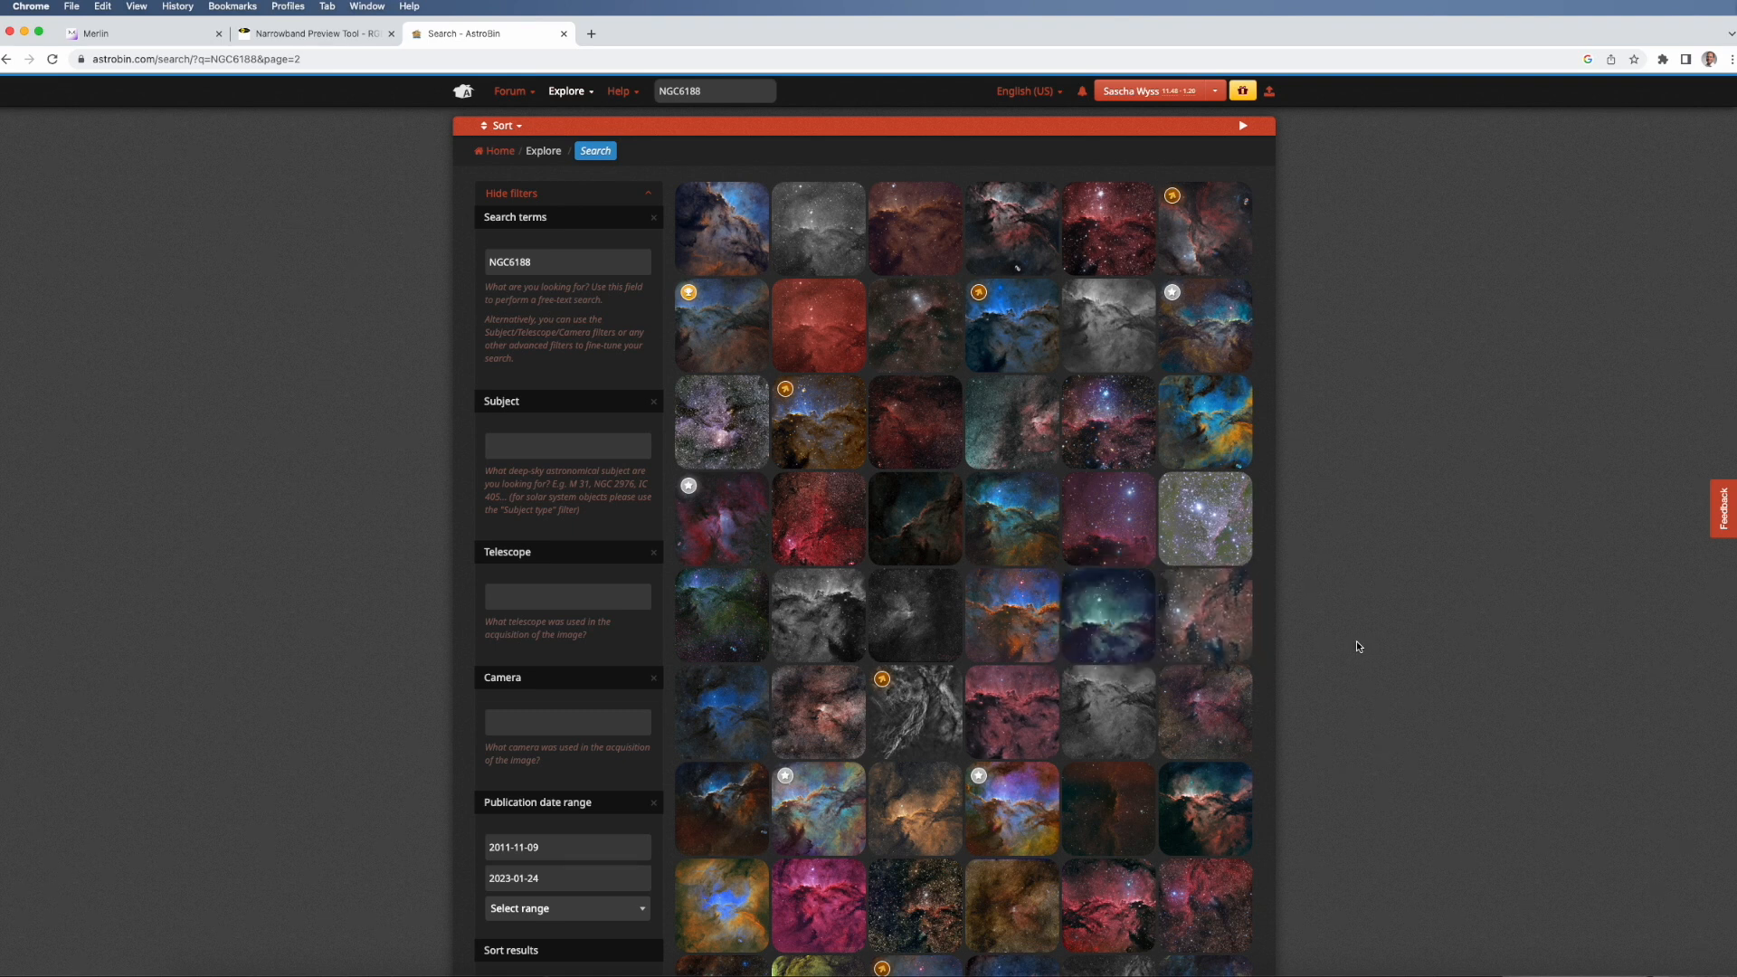
pyautogui.scroll(-3, 1358, 647)
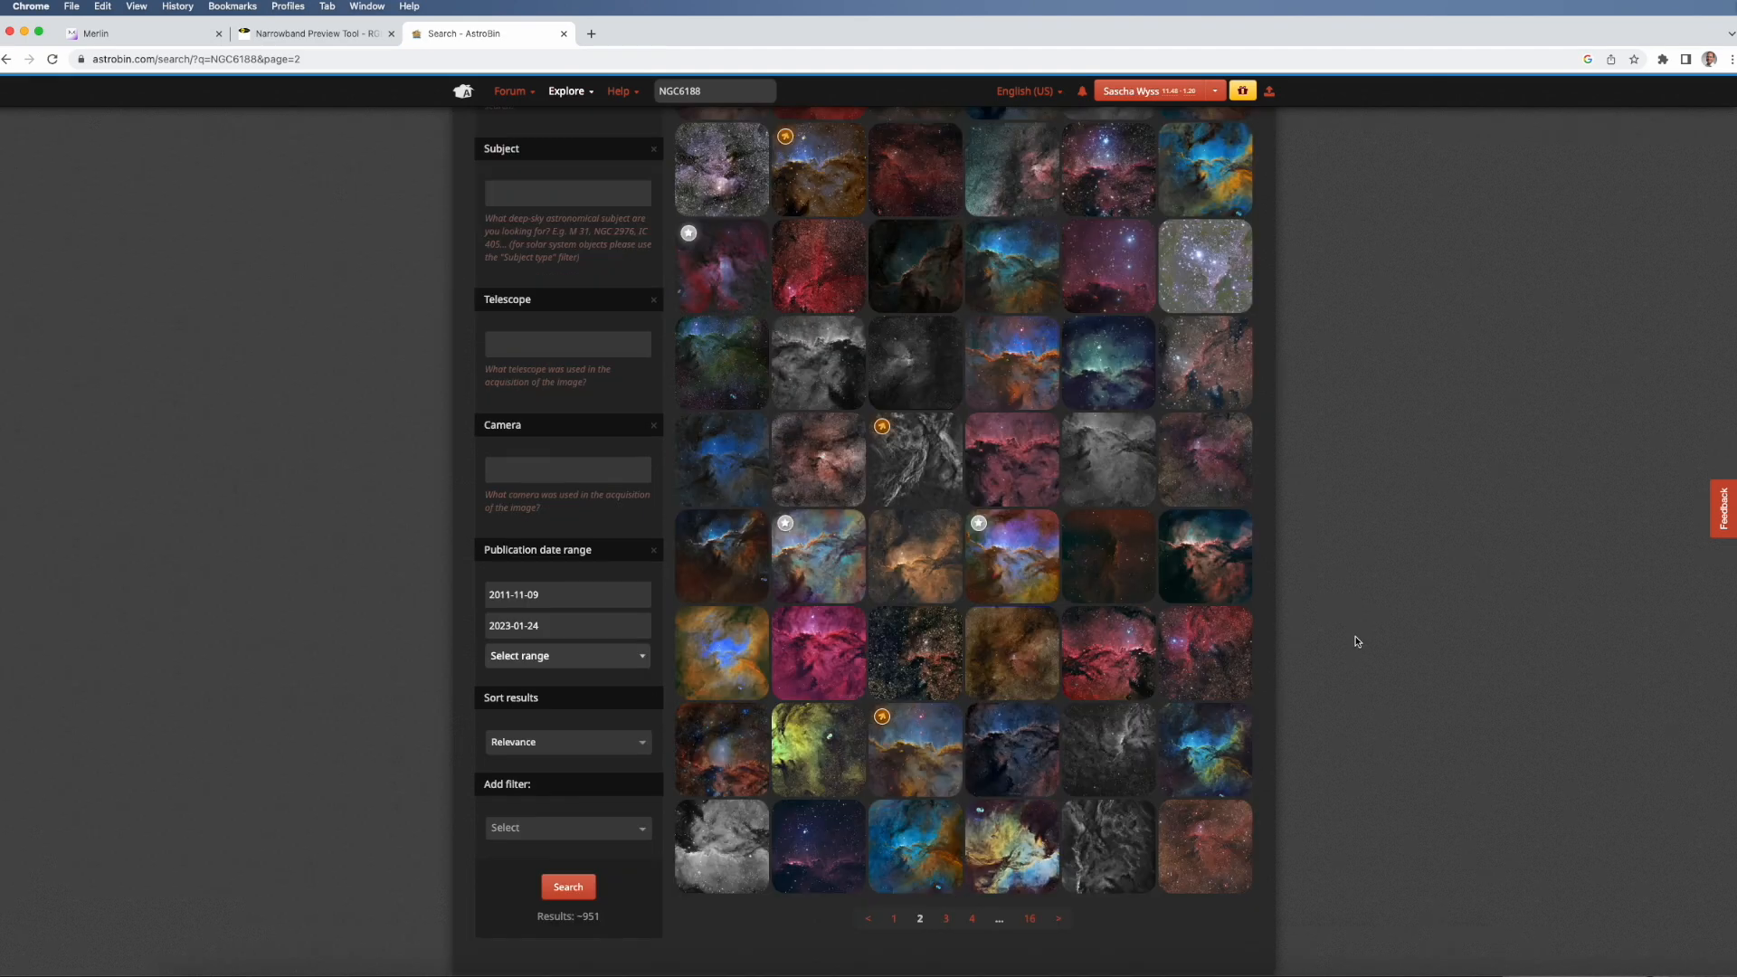
pyautogui.scroll(3, 1300, 445)
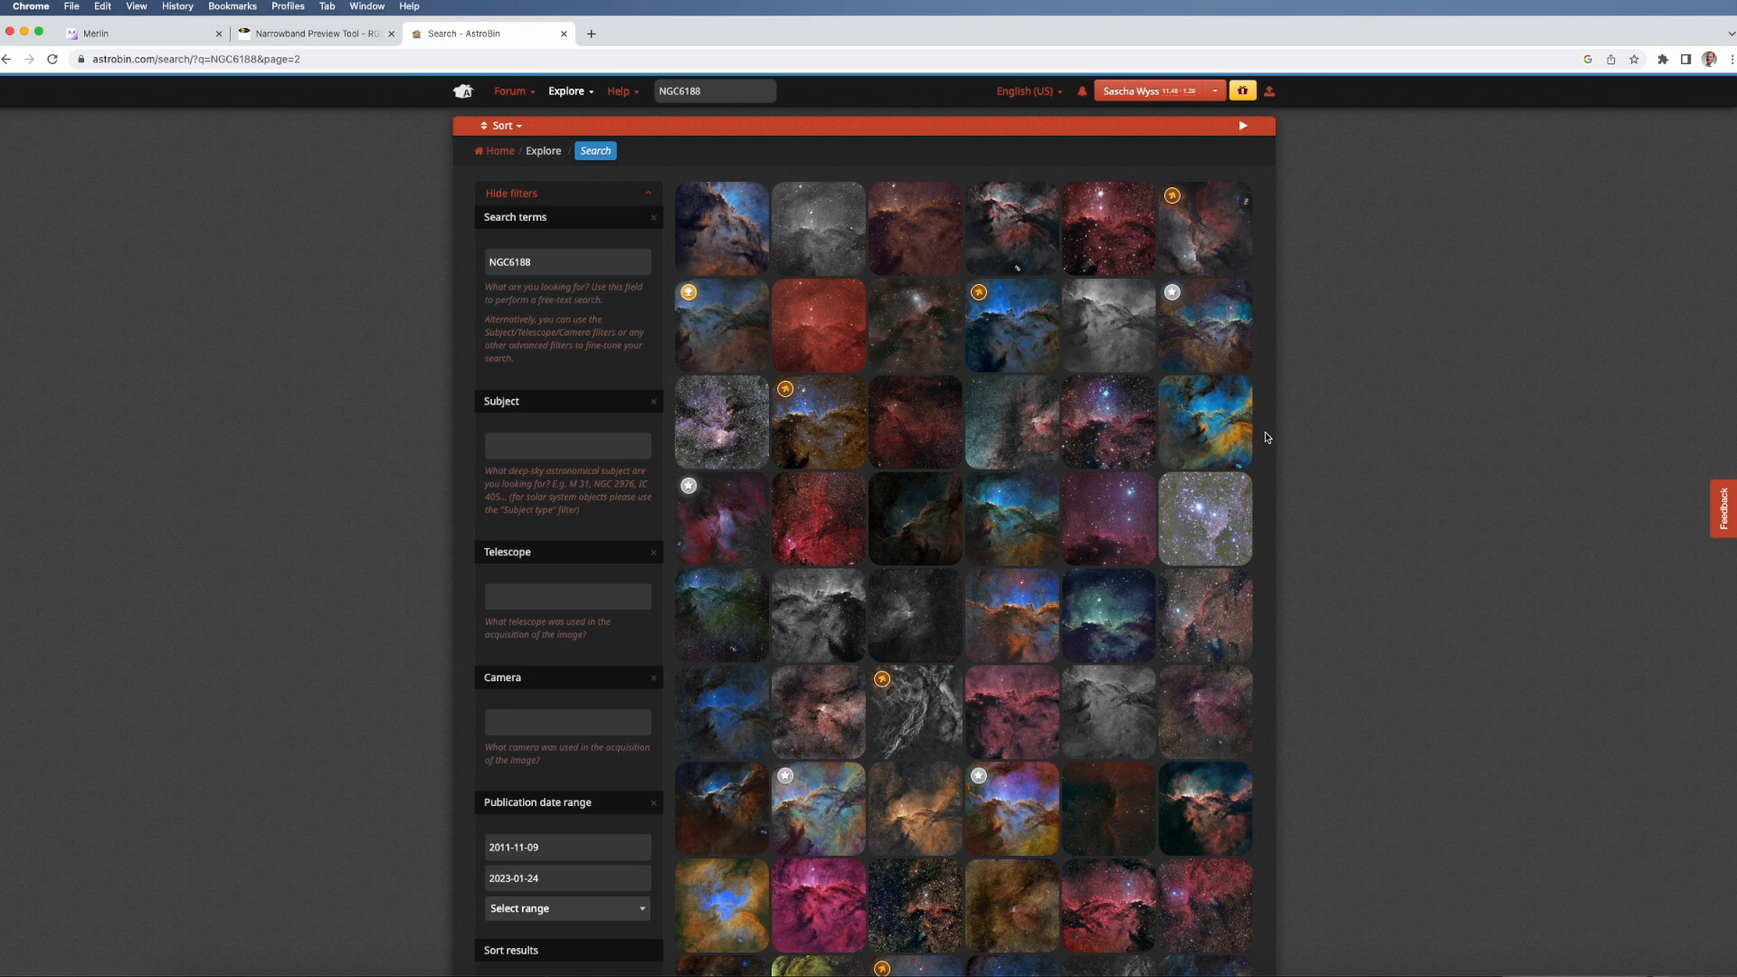
pyautogui.scroll(-3, 1267, 438)
pyautogui.moveTo(1030, 835)
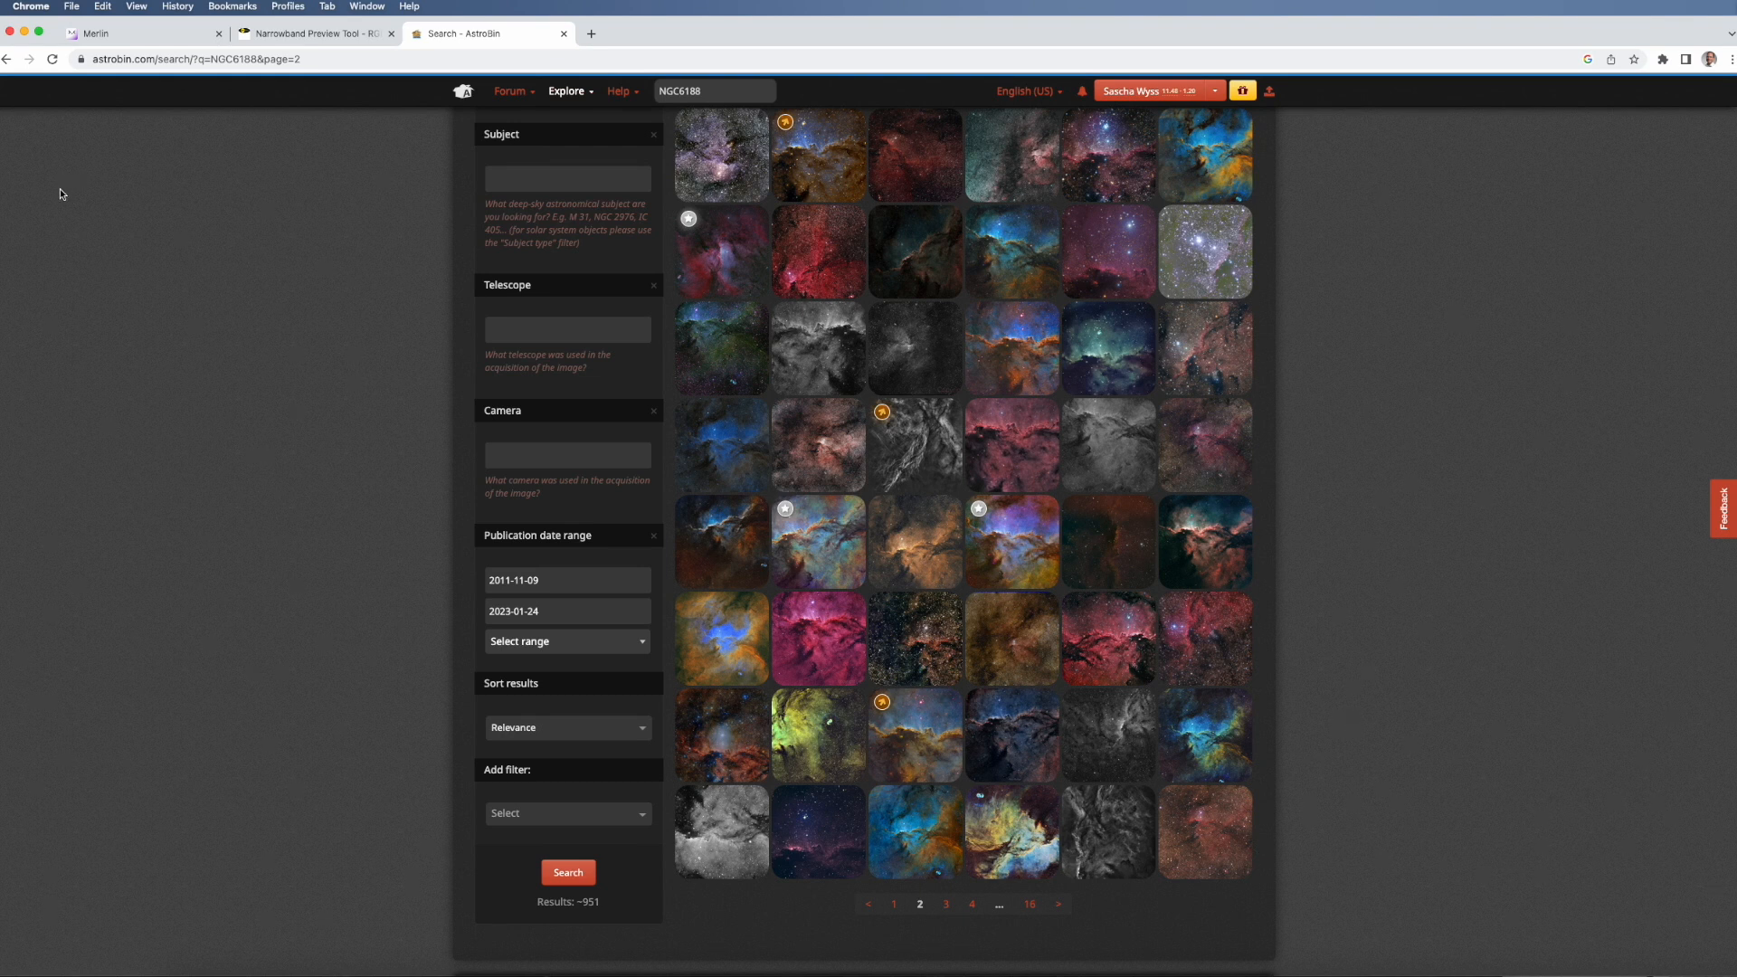
# - In the Narrowband Preview Tool, upload Ha.jpg as Hydrogen Alpha, Sii.jpg as Sulphur II and Oiii.jpg as Oxygen III
pyautogui.click(297, 34)
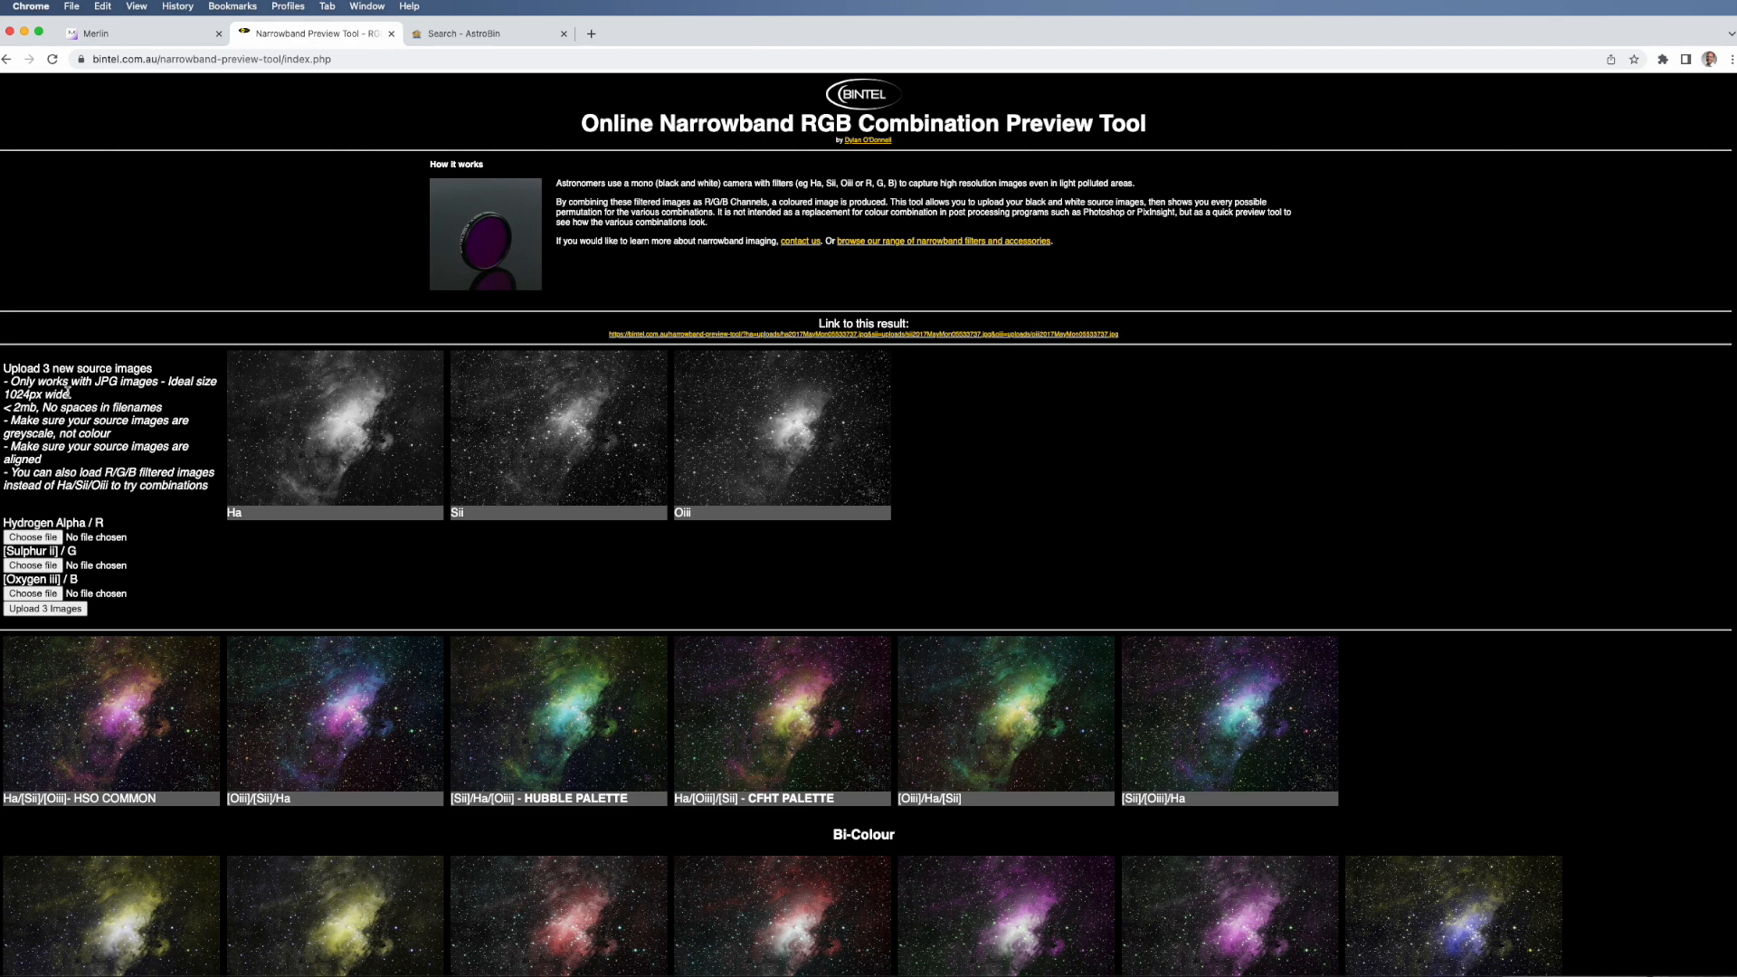
pyautogui.click(43, 540)
pyautogui.click(729, 442)
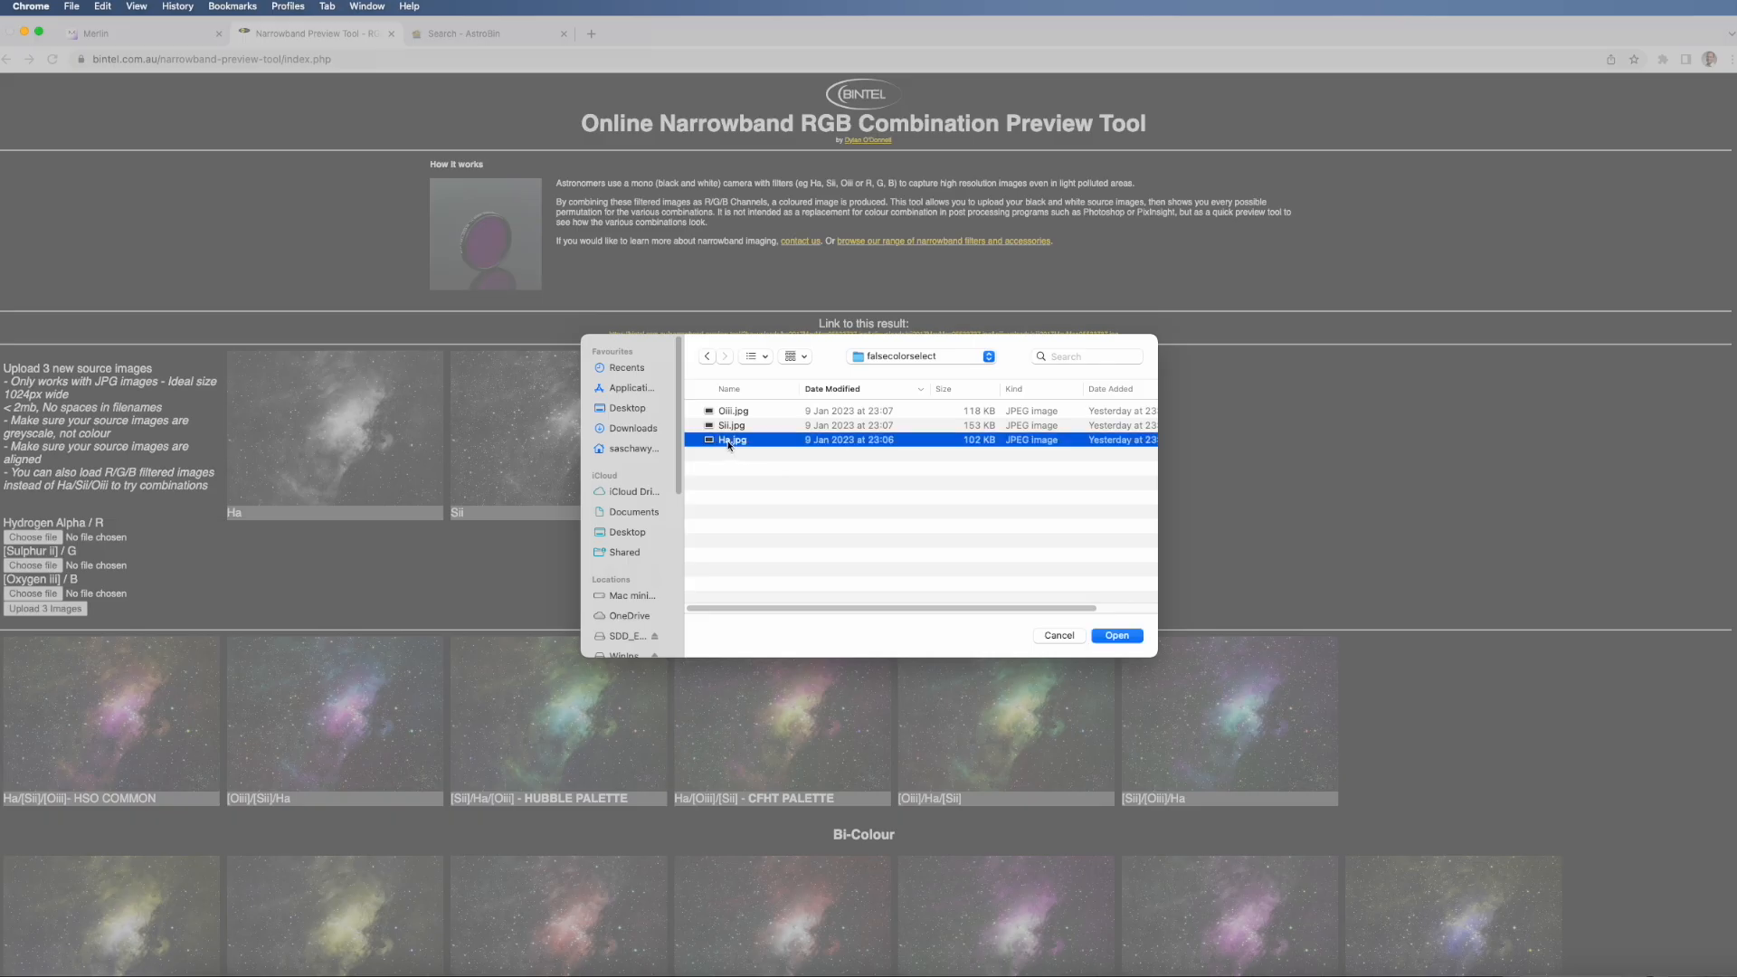
pyautogui.click(1117, 635)
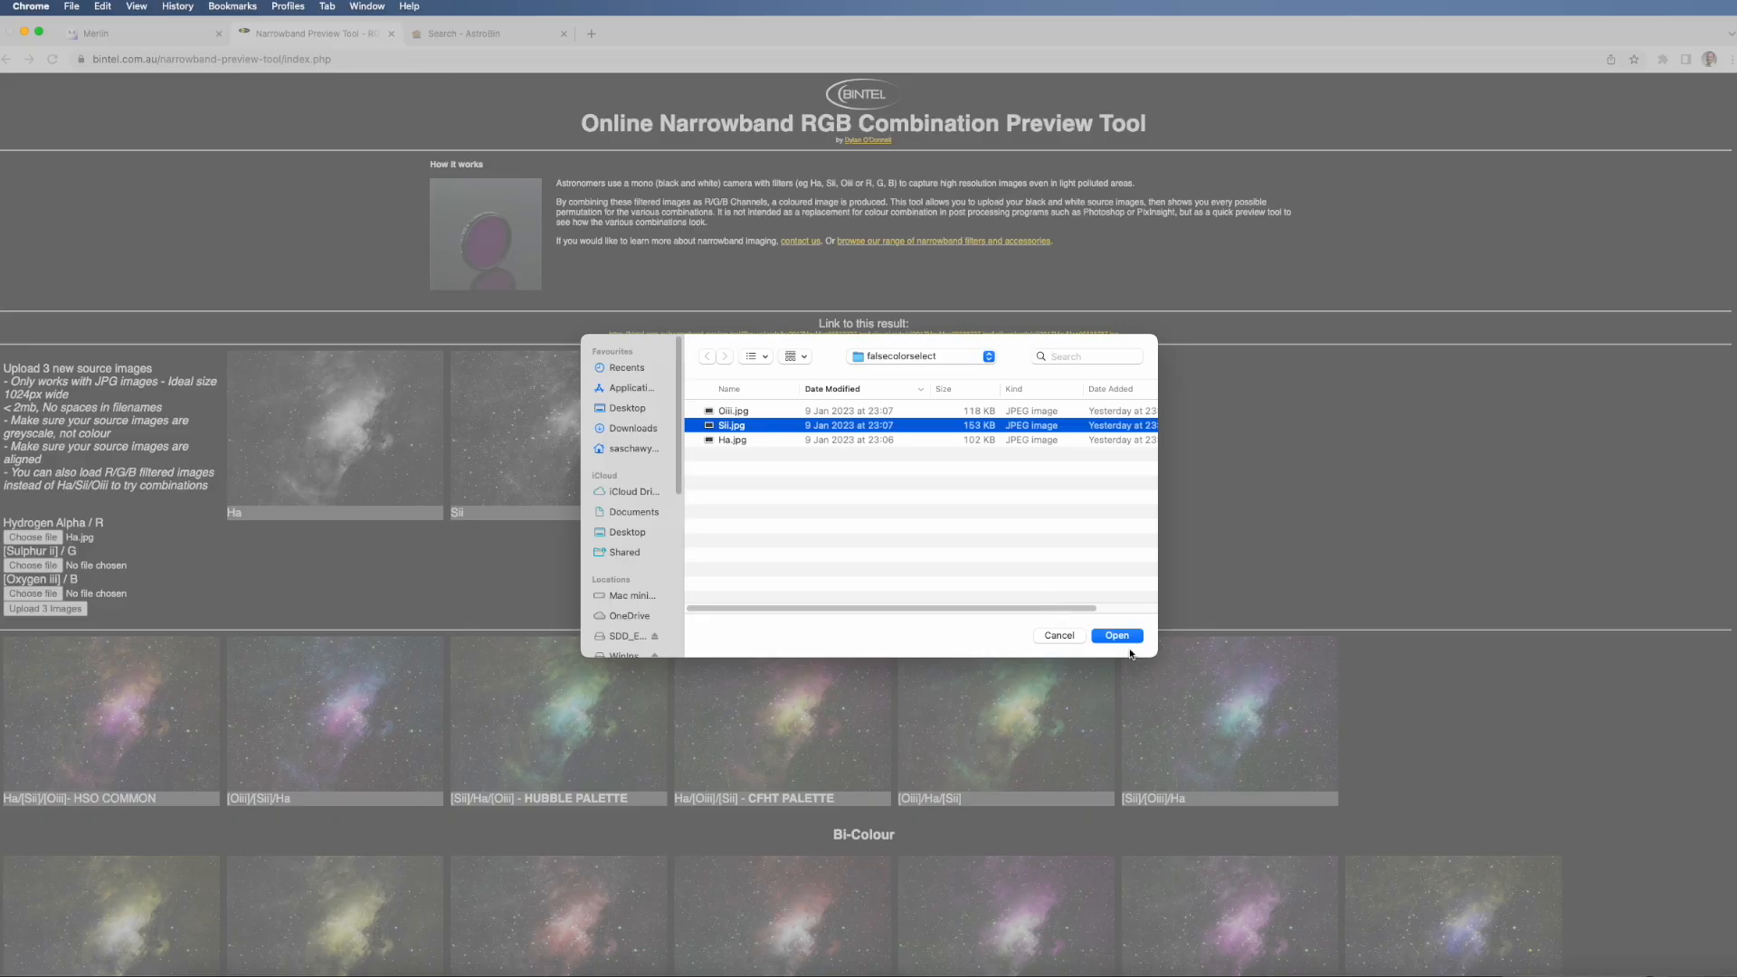
pyautogui.click(1117, 636)
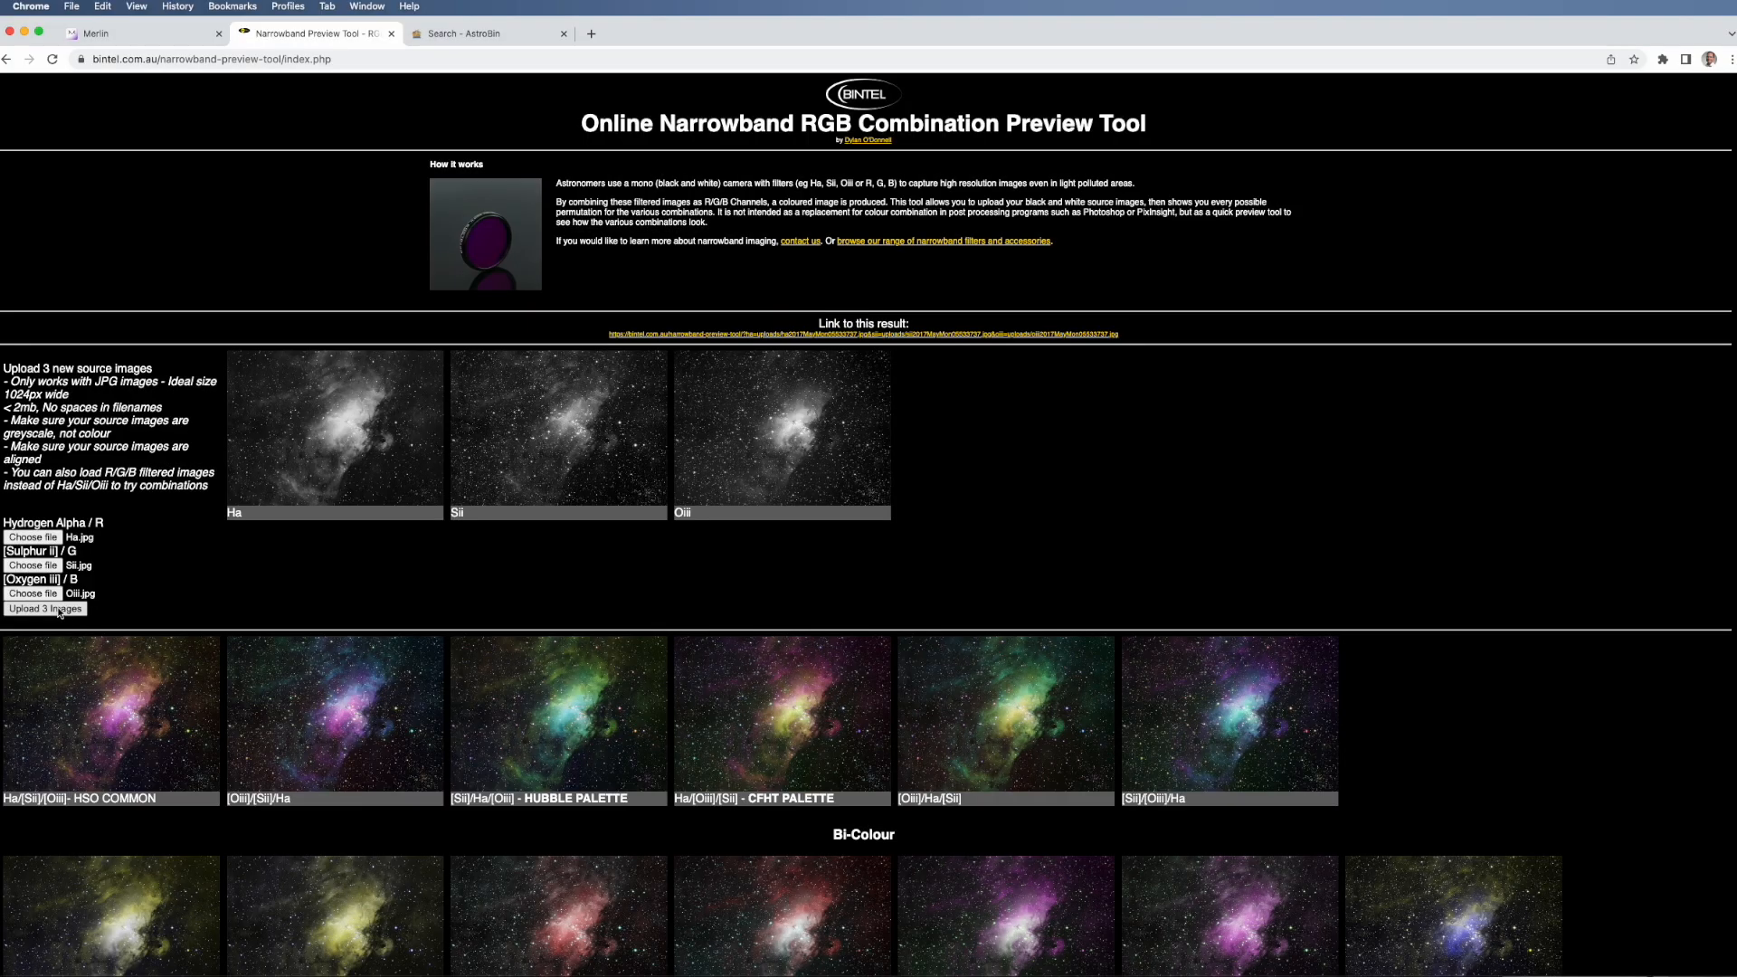
pyautogui.click(59, 612)
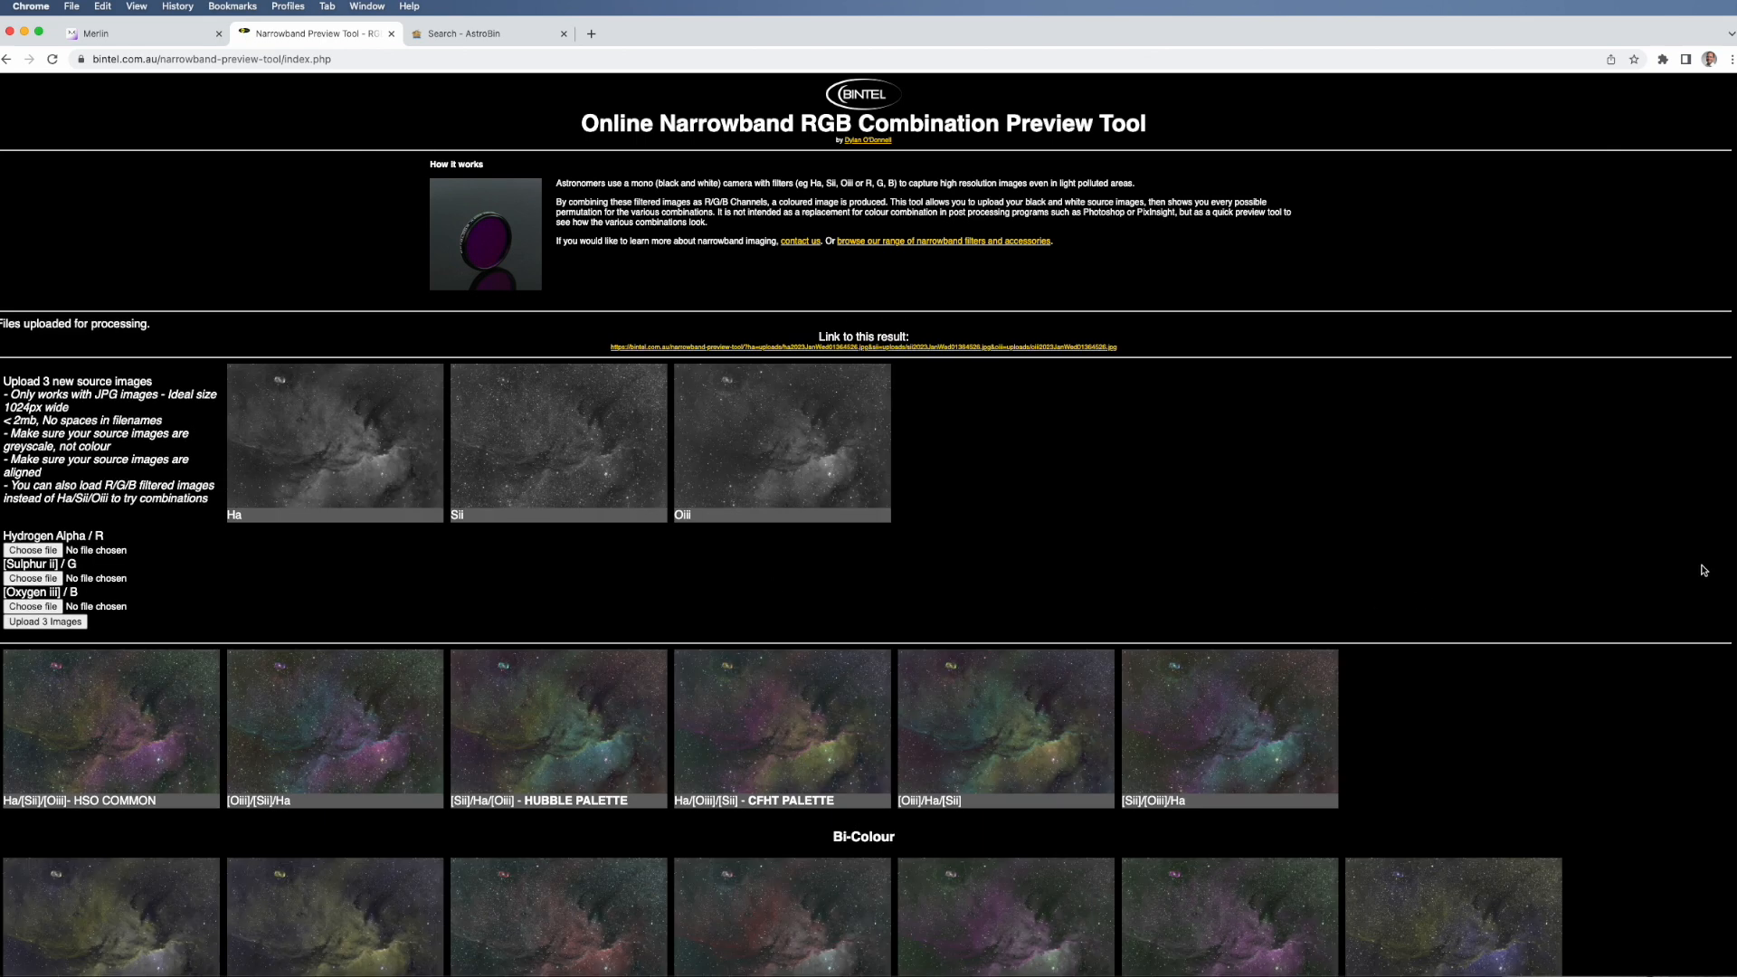
# - Examine the three-channel and bi-colour palette previews generated from the uploaded images
pyautogui.scroll(-2, 1728, 571)
pyautogui.scroll(-5, 1729, 571)
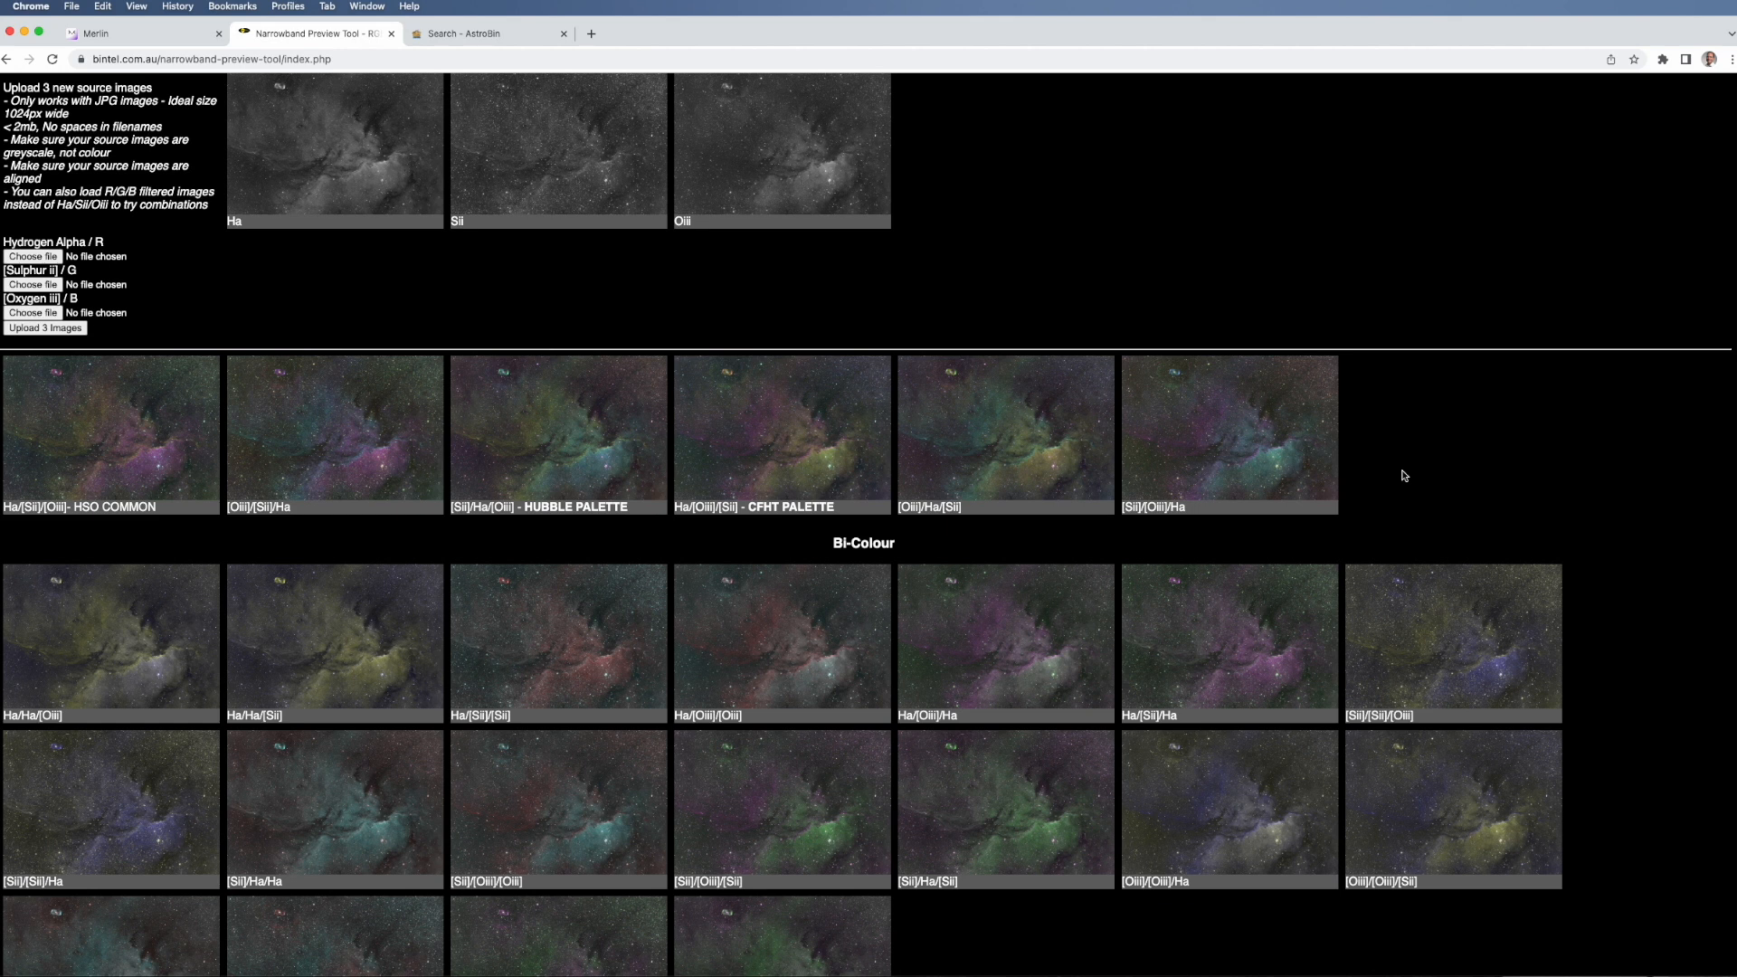
pyautogui.moveTo(721, 475)
pyautogui.scroll(-3, 1579, 811)
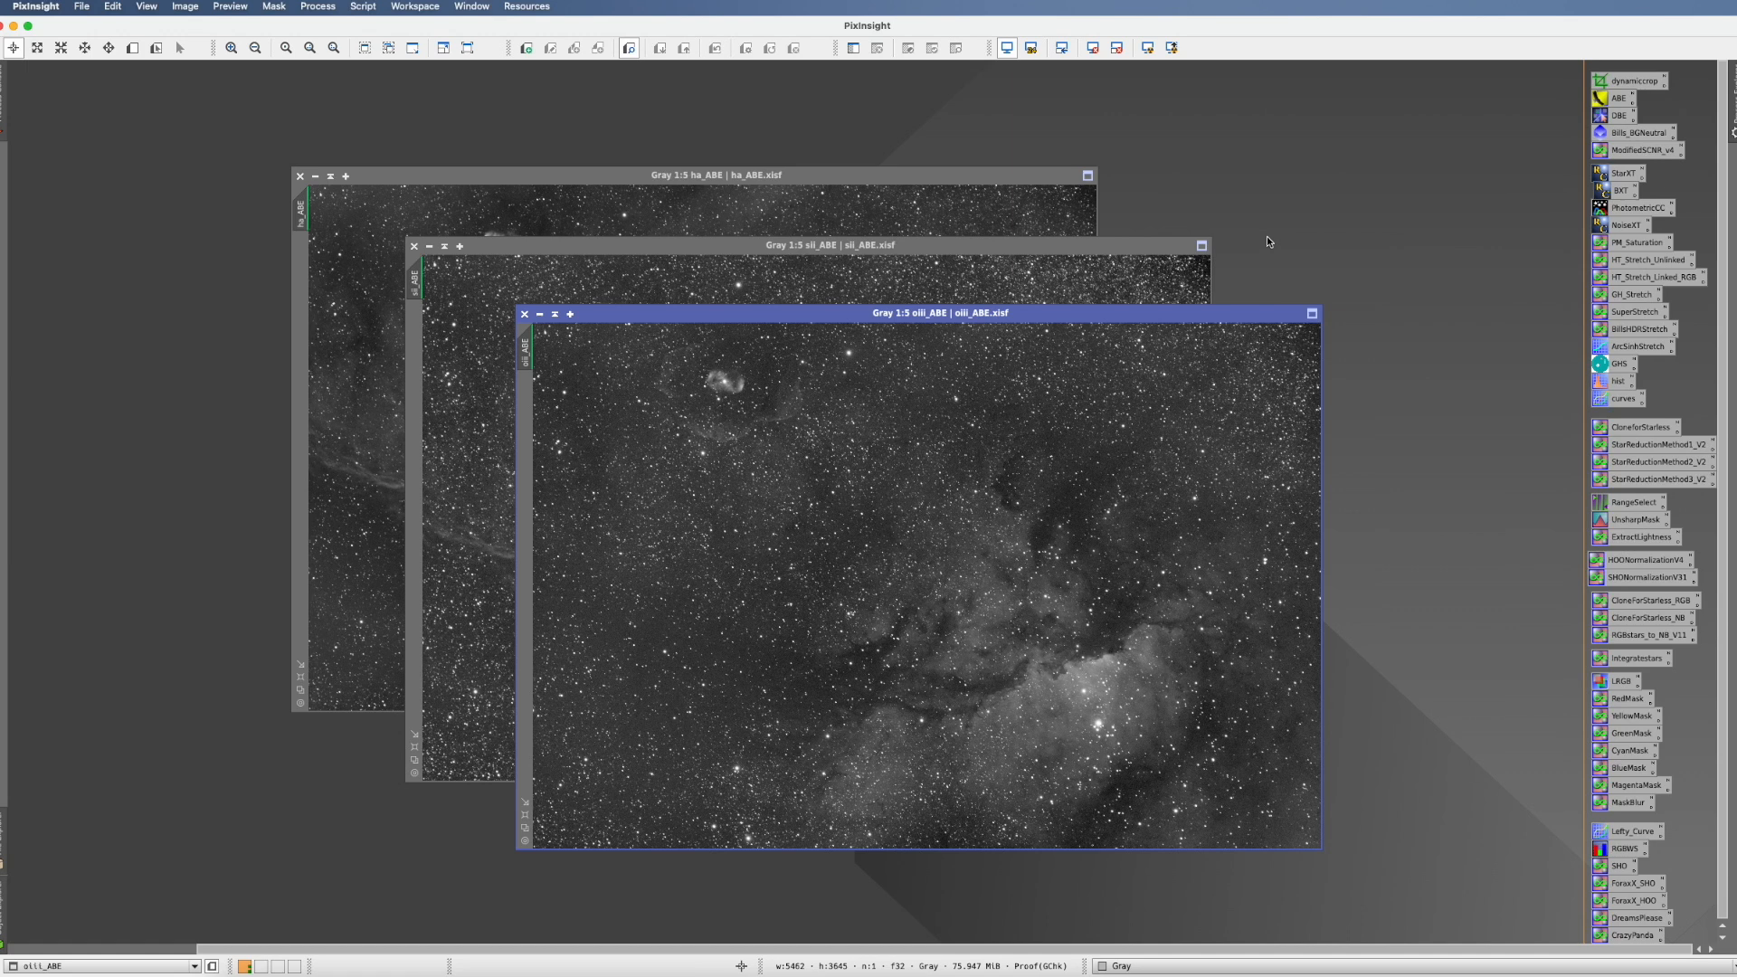
# - In PixInsight, view the ha_ABE, sii_ABE and oiii_ABE images one after another to compare them
pyautogui.click(829, 173)
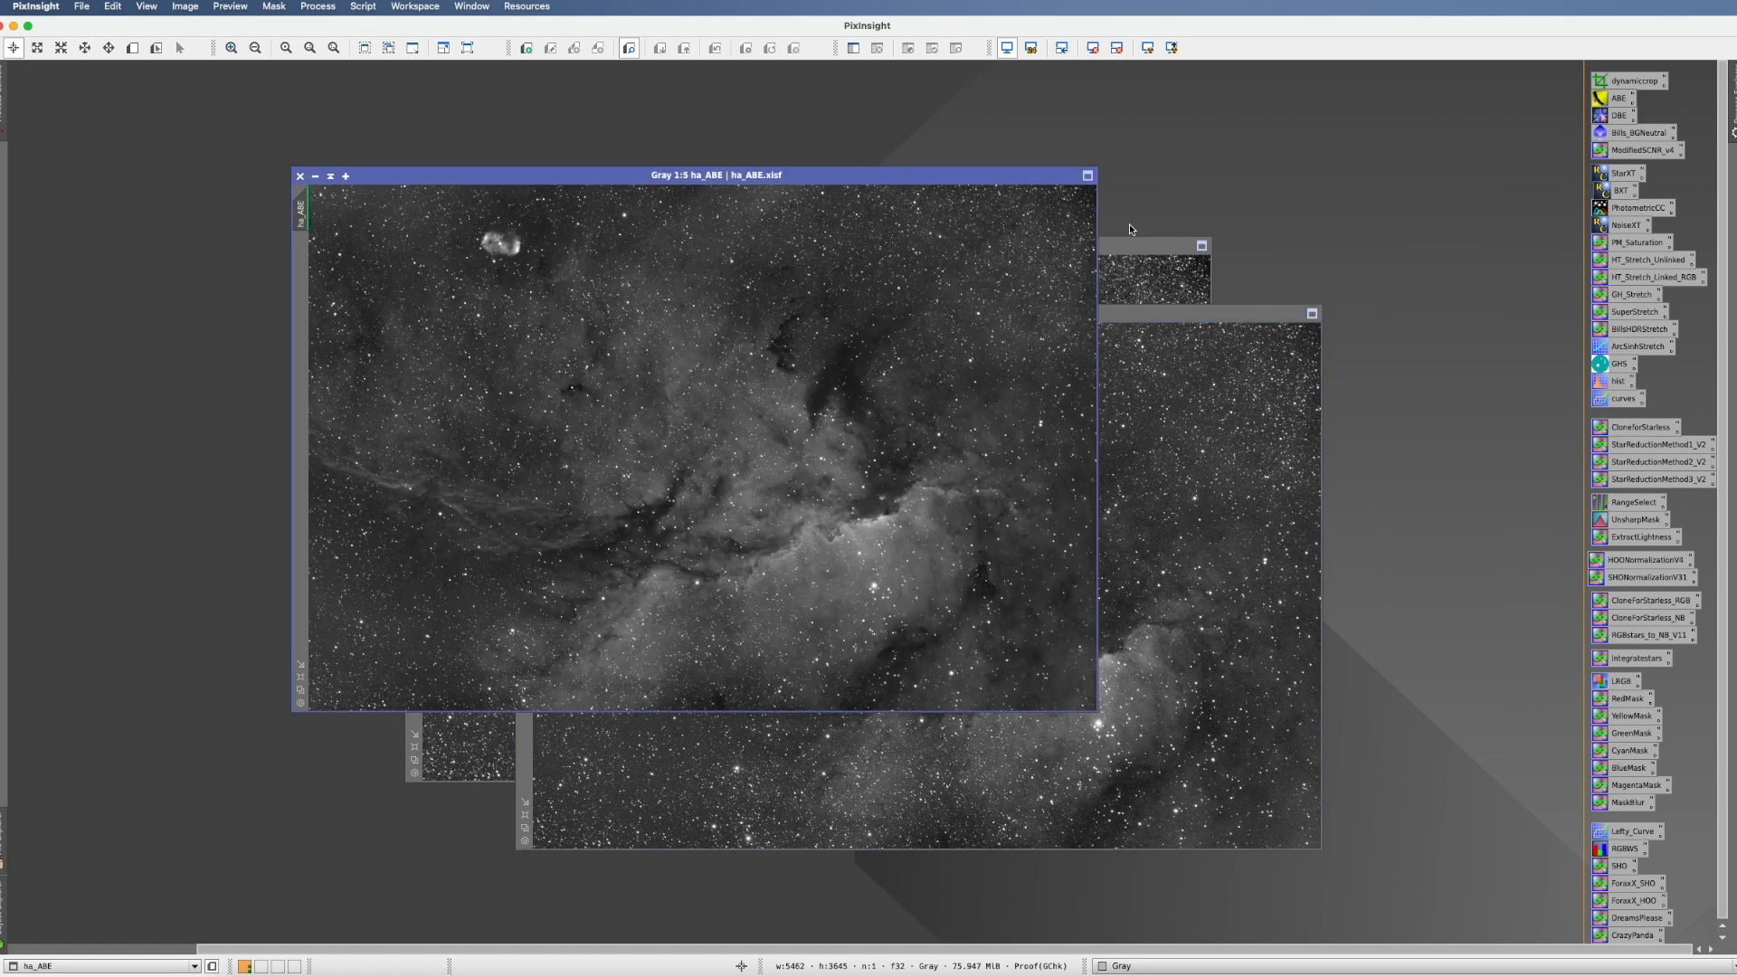
pyautogui.click(1132, 244)
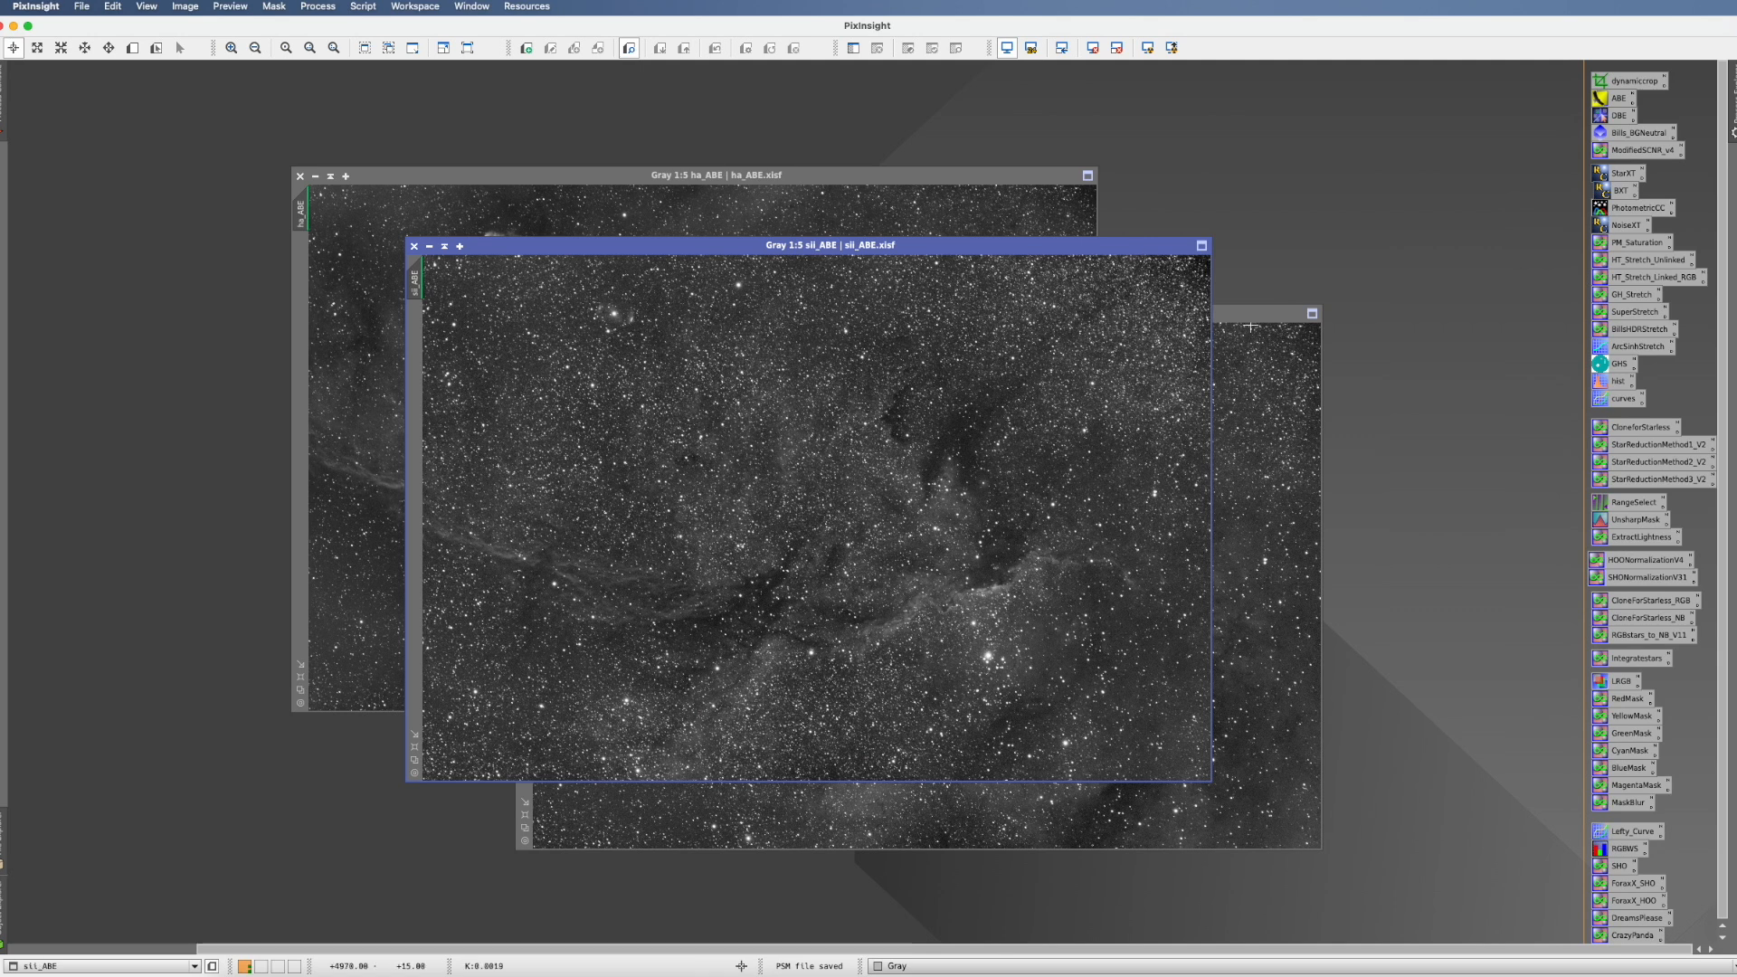
pyautogui.click(1250, 316)
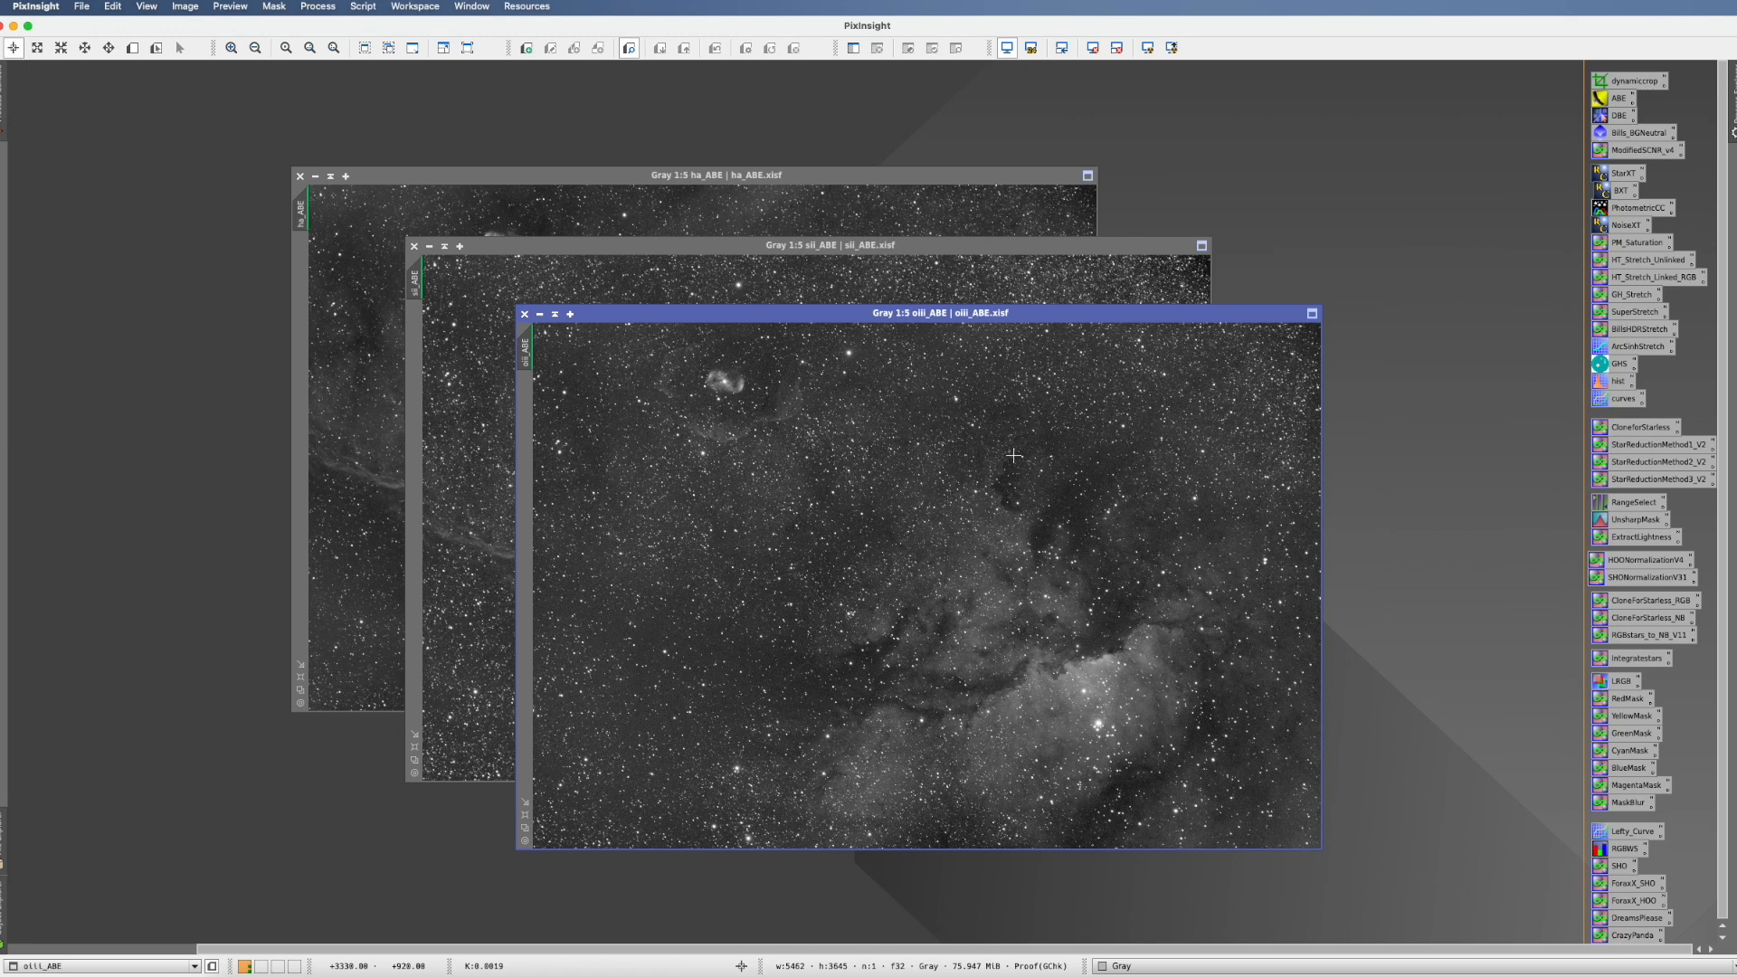
pyautogui.click(836, 176)
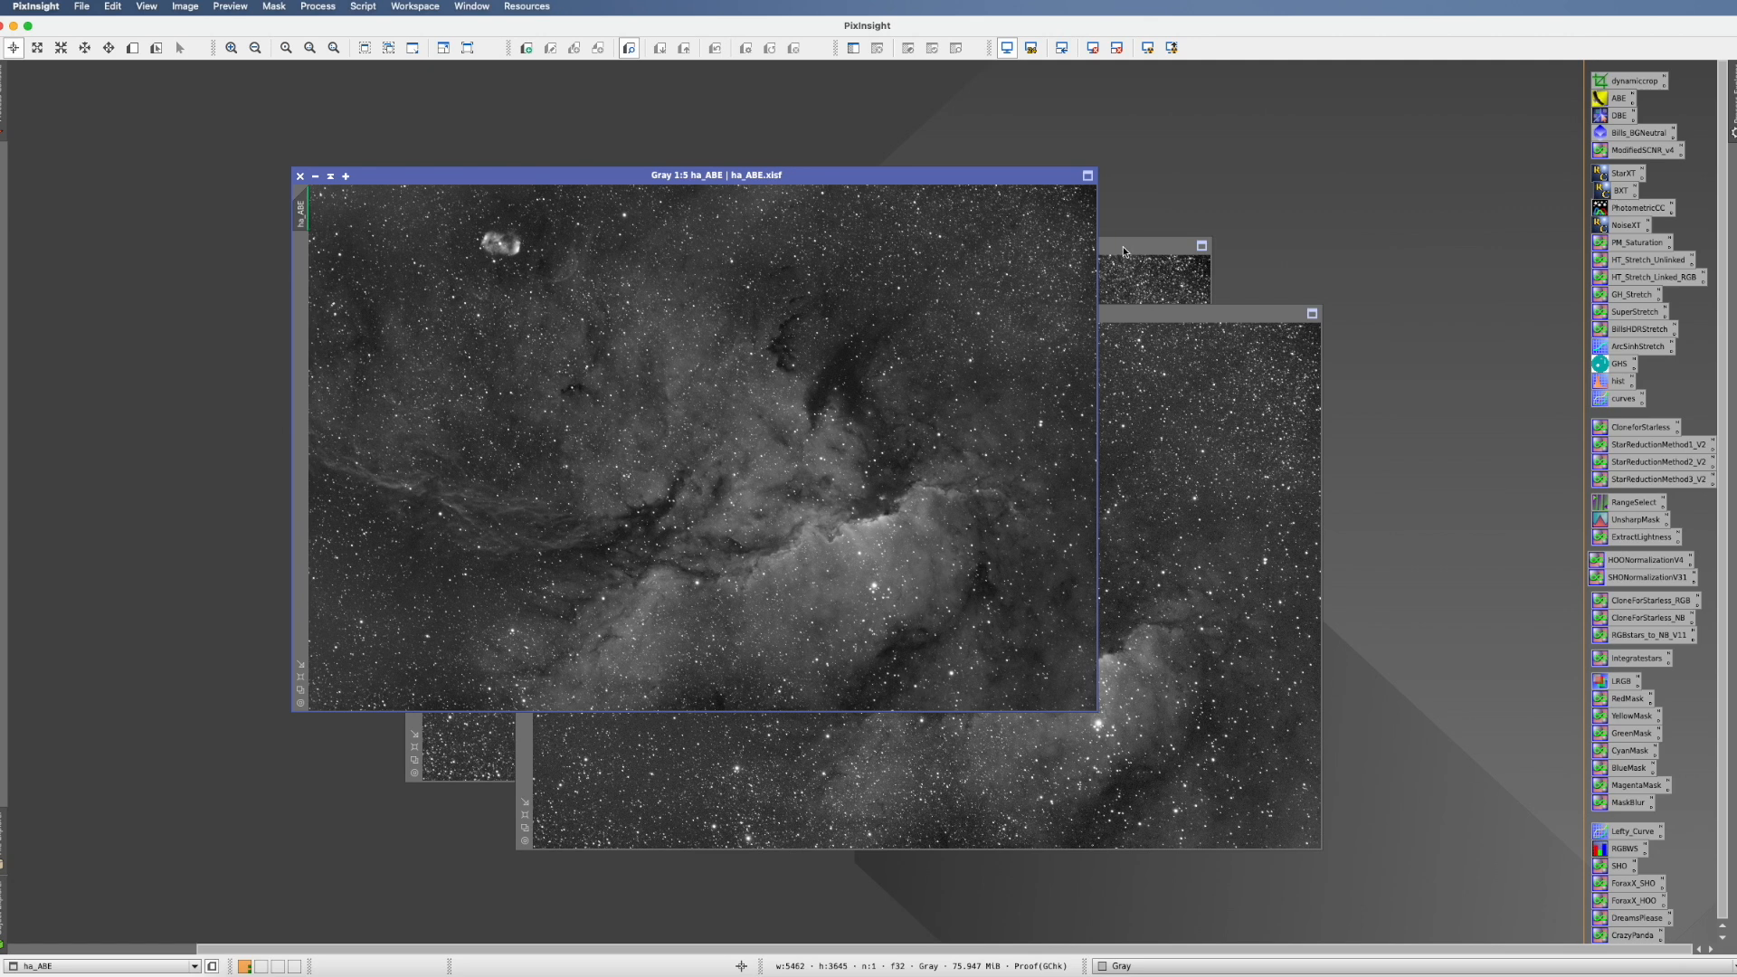
pyautogui.click(1156, 246)
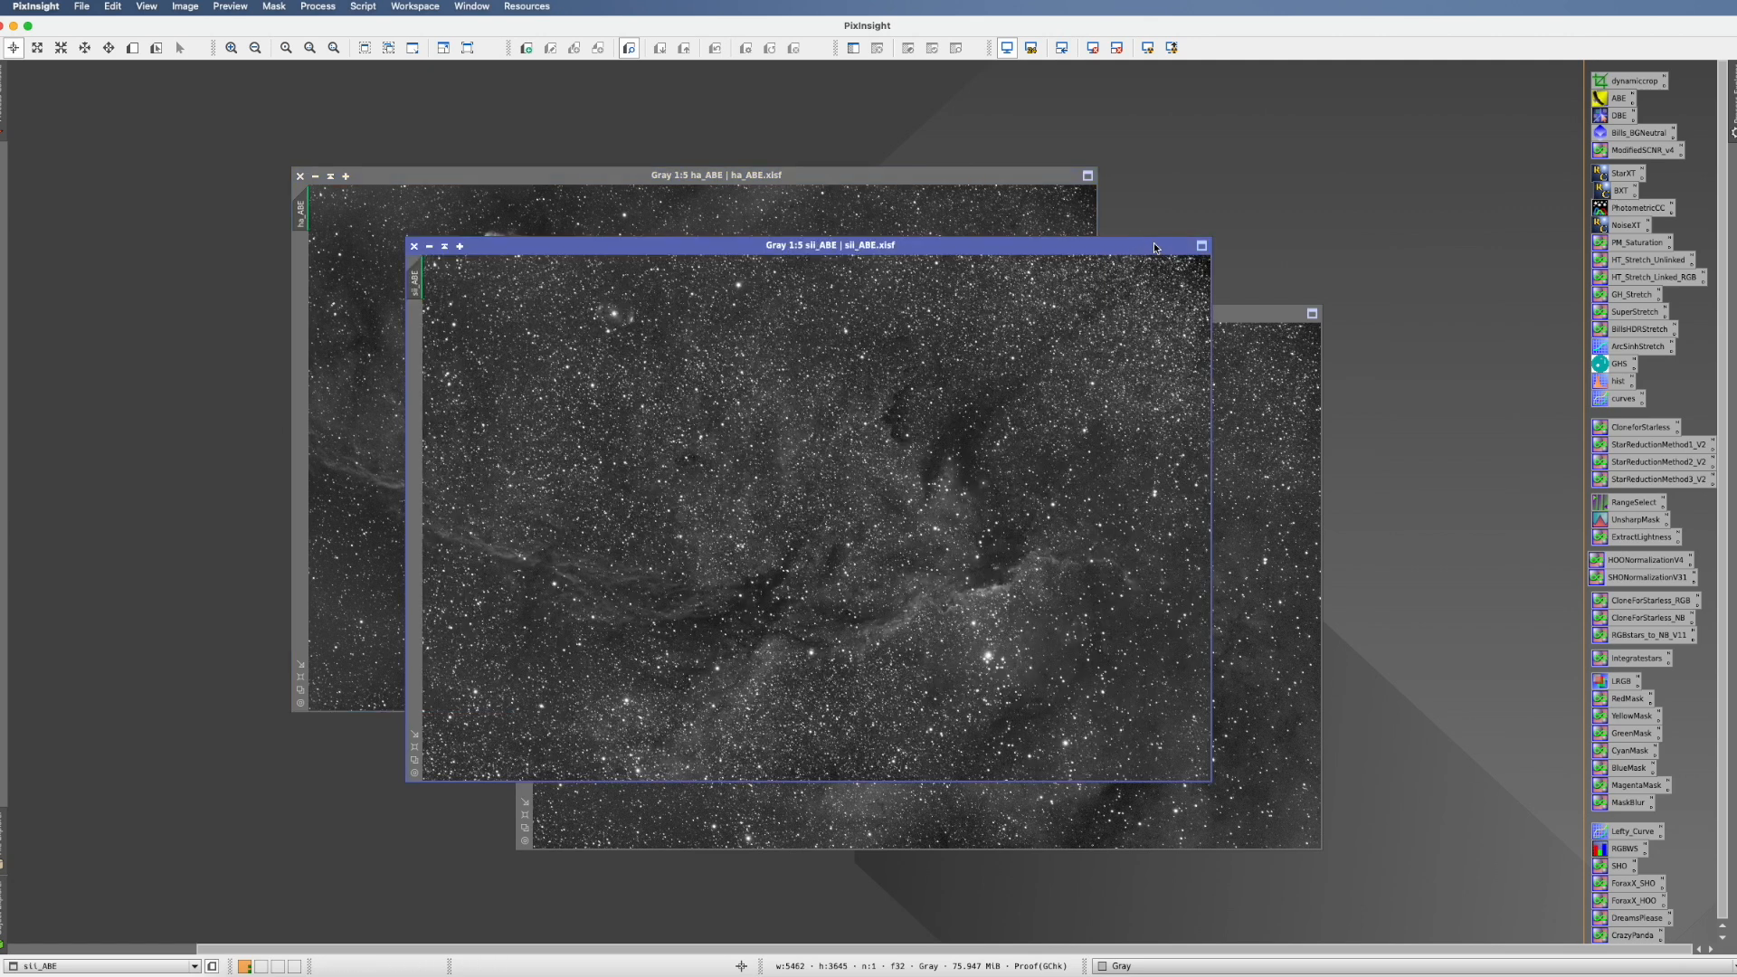
pyautogui.click(1232, 312)
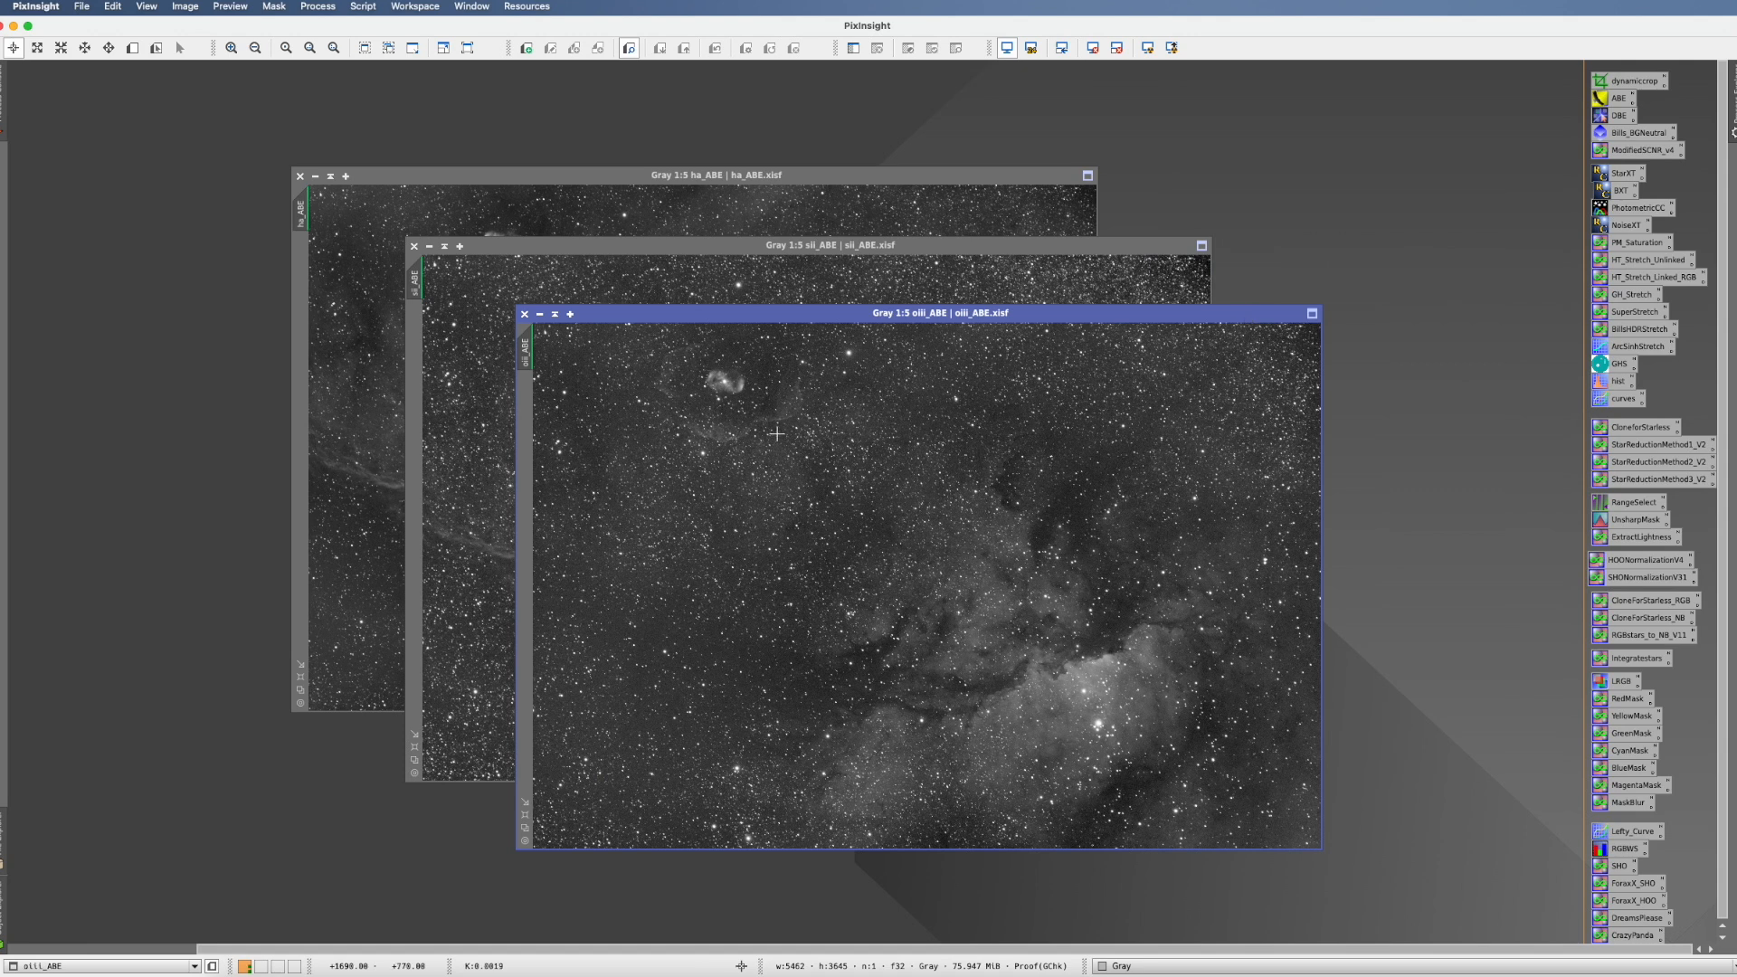
# - Start the ImageIntegration process and add ha_ABE.xisf, sii_ABE.xisf and oiii_ABE.xisf as its input images
pyautogui.click(318, 6)
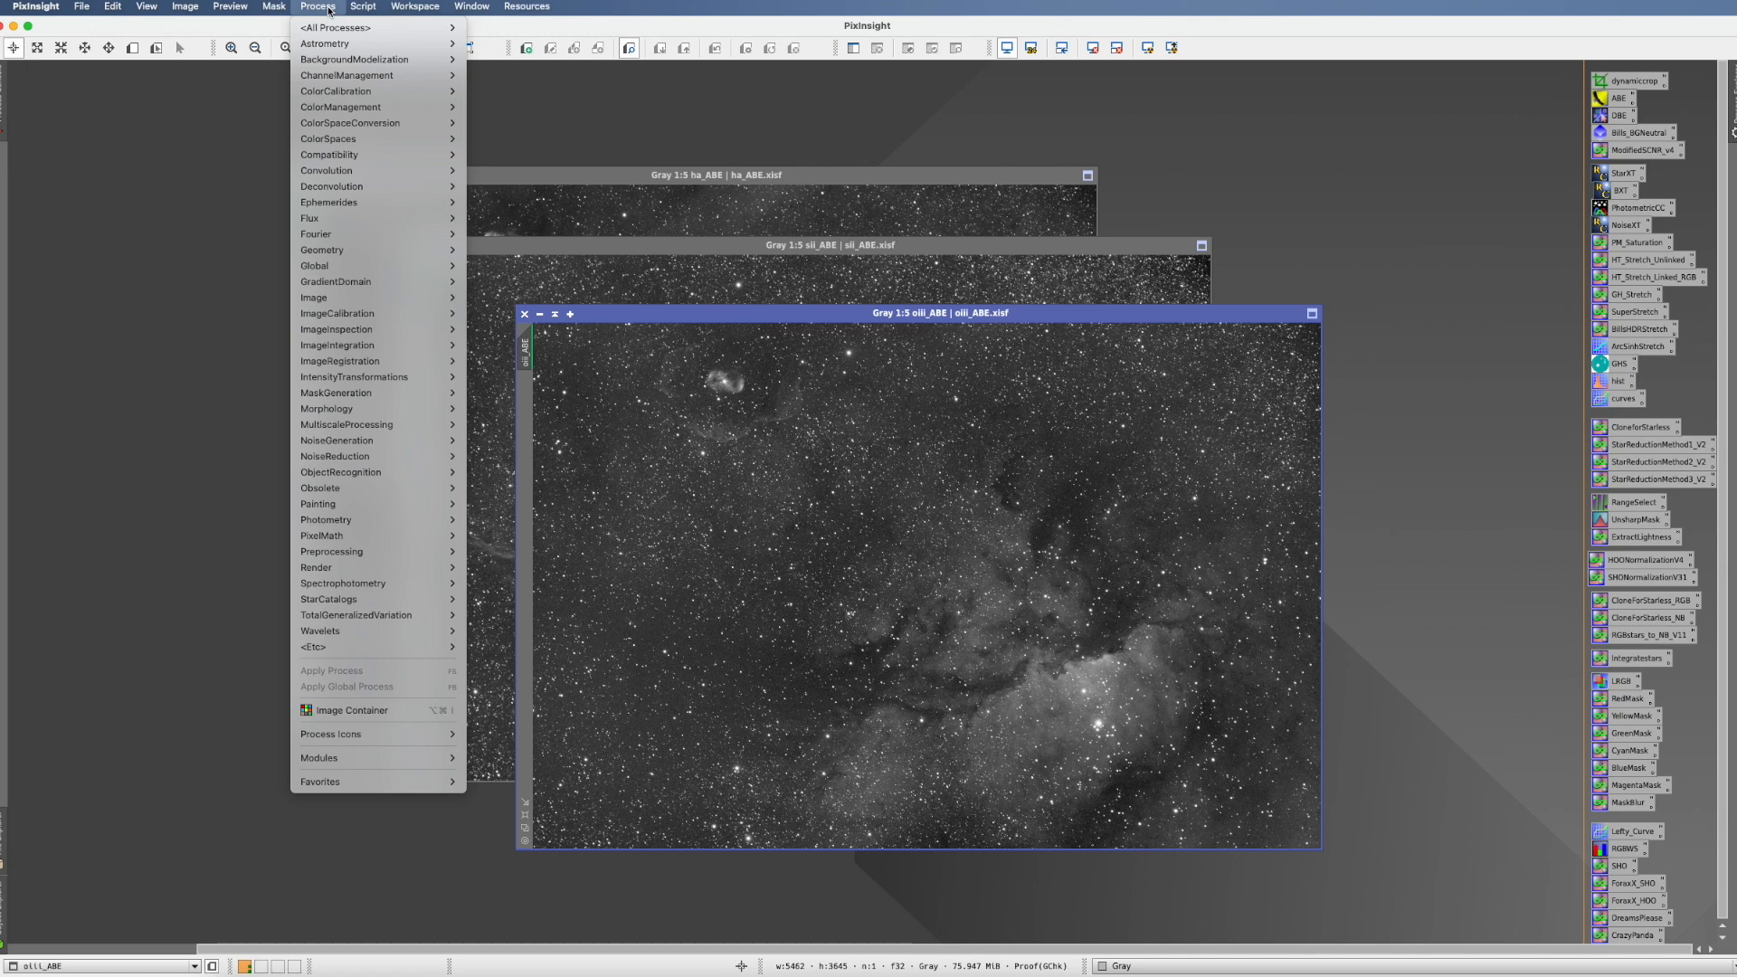
pyautogui.moveTo(378, 351)
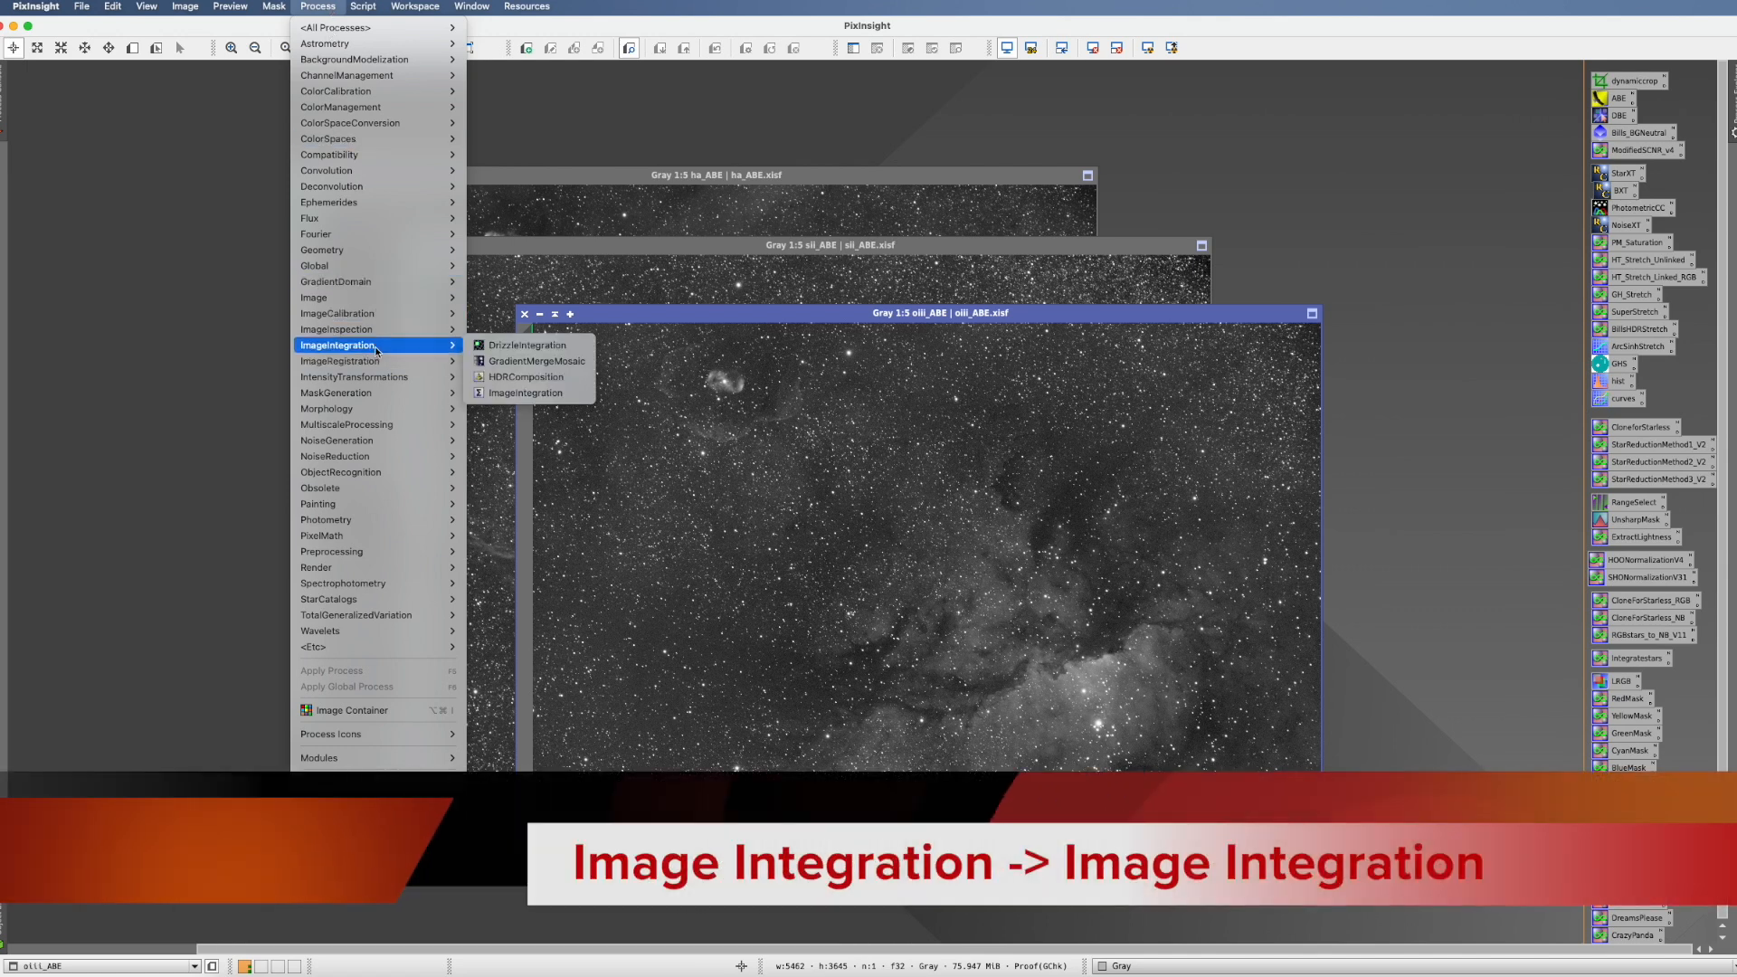
pyautogui.click(546, 392)
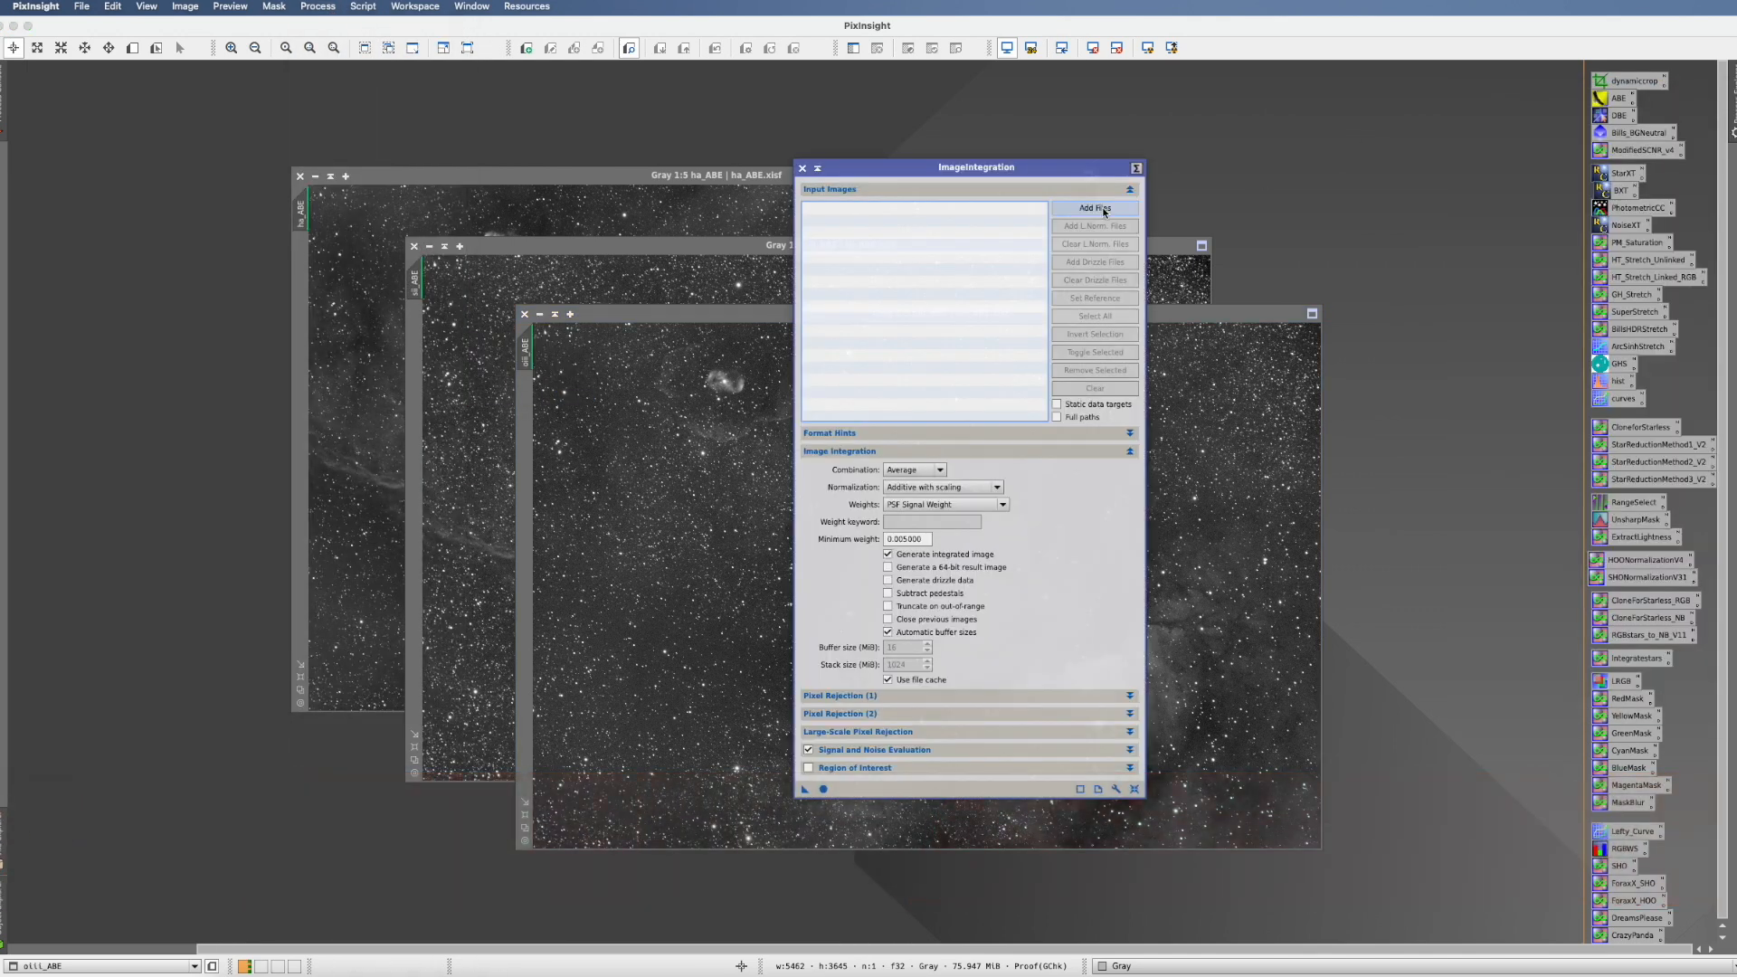
pyautogui.click(1084, 208)
pyautogui.click(727, 157)
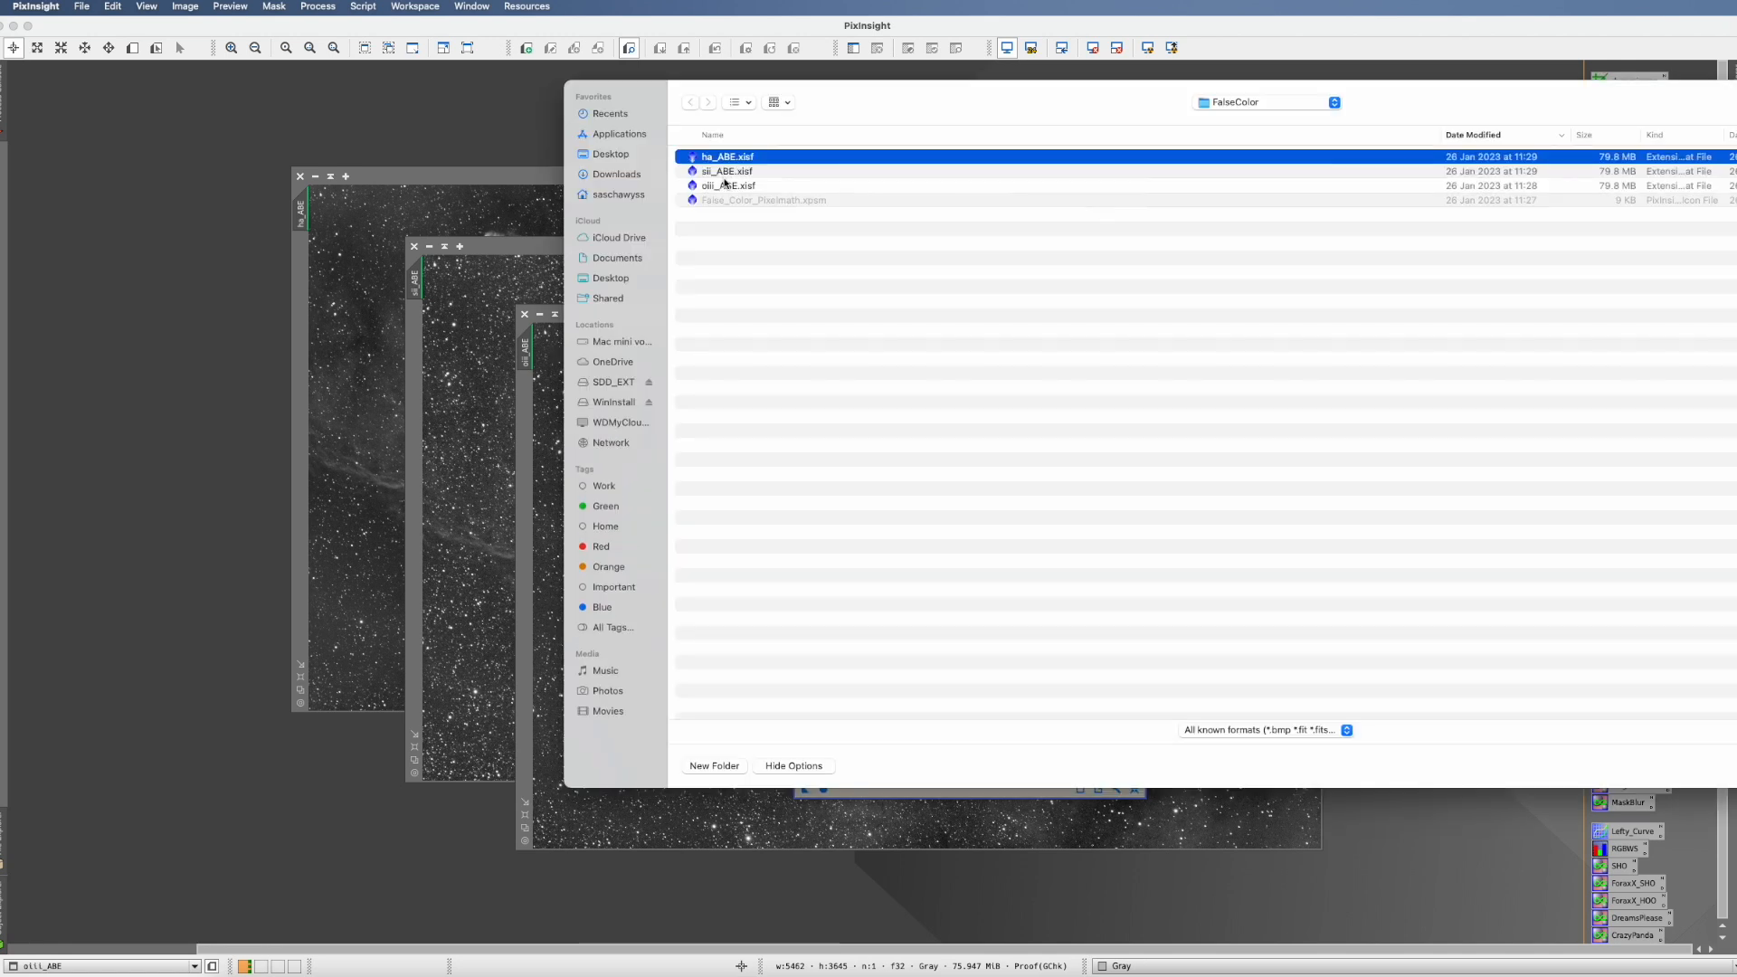
pyautogui.keyDown('shift'); pyautogui.click(729, 185); pyautogui.keyUp('shift')
pyautogui.press('Return')
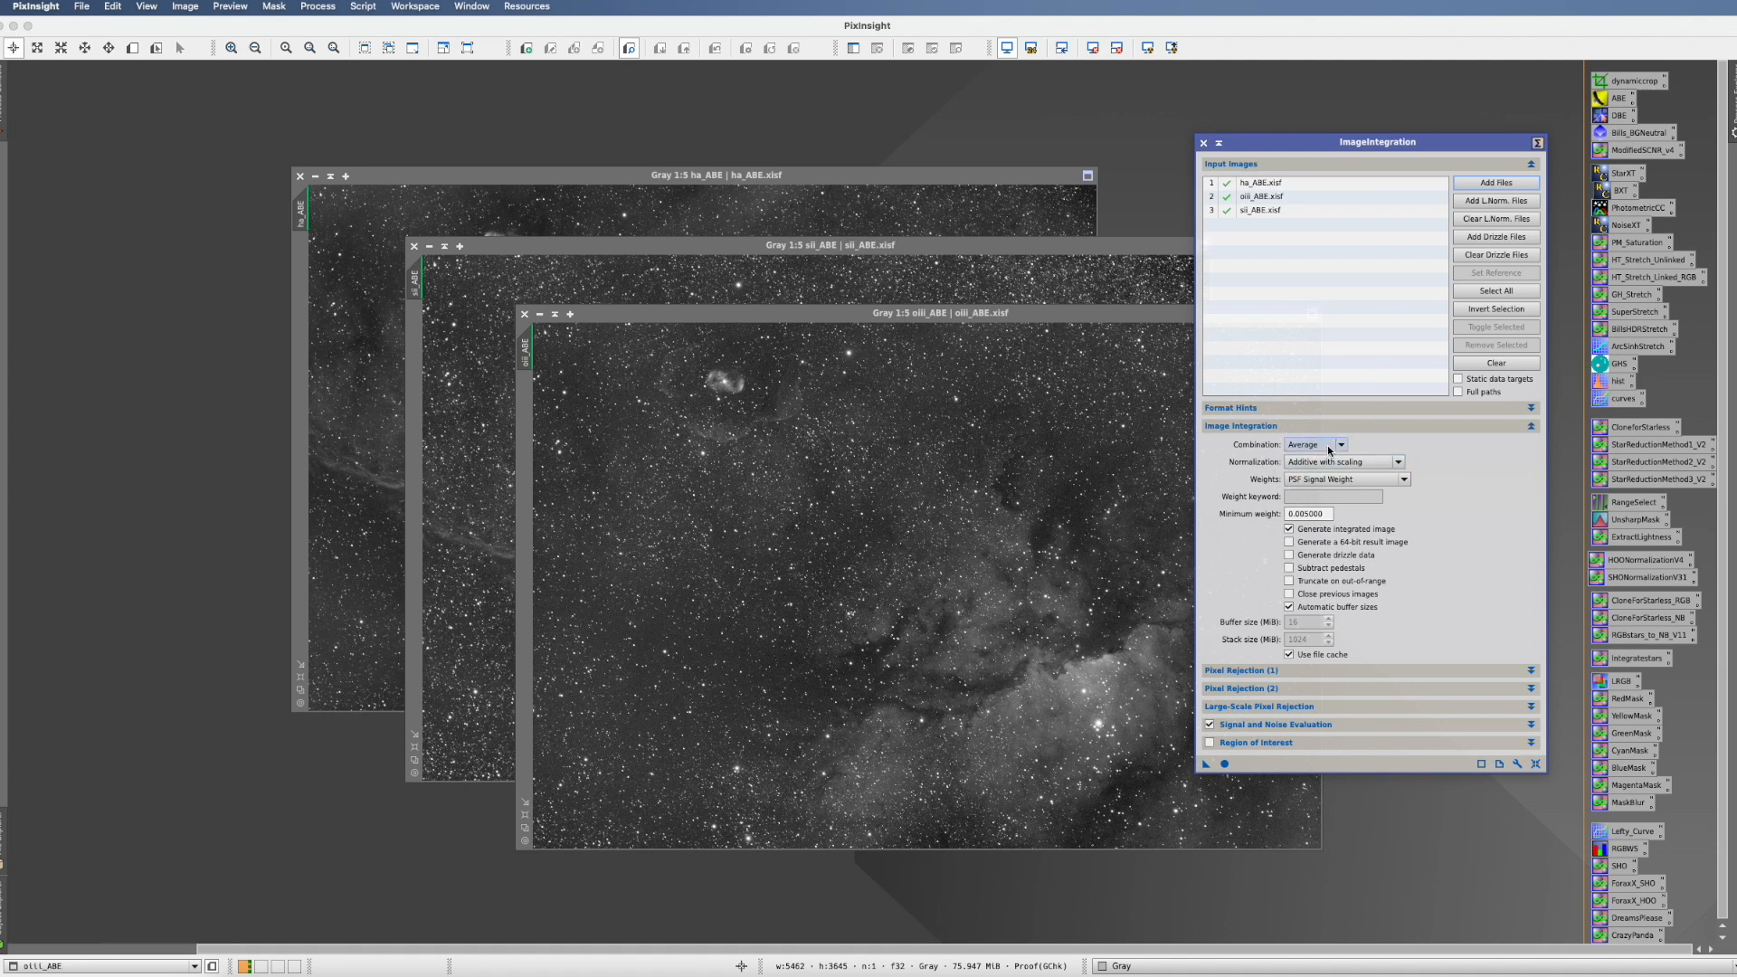
# - Integrate the three images with No normalization and weights set to Don't care (all weights = 1), and close the process
pyautogui.click(1399, 462)
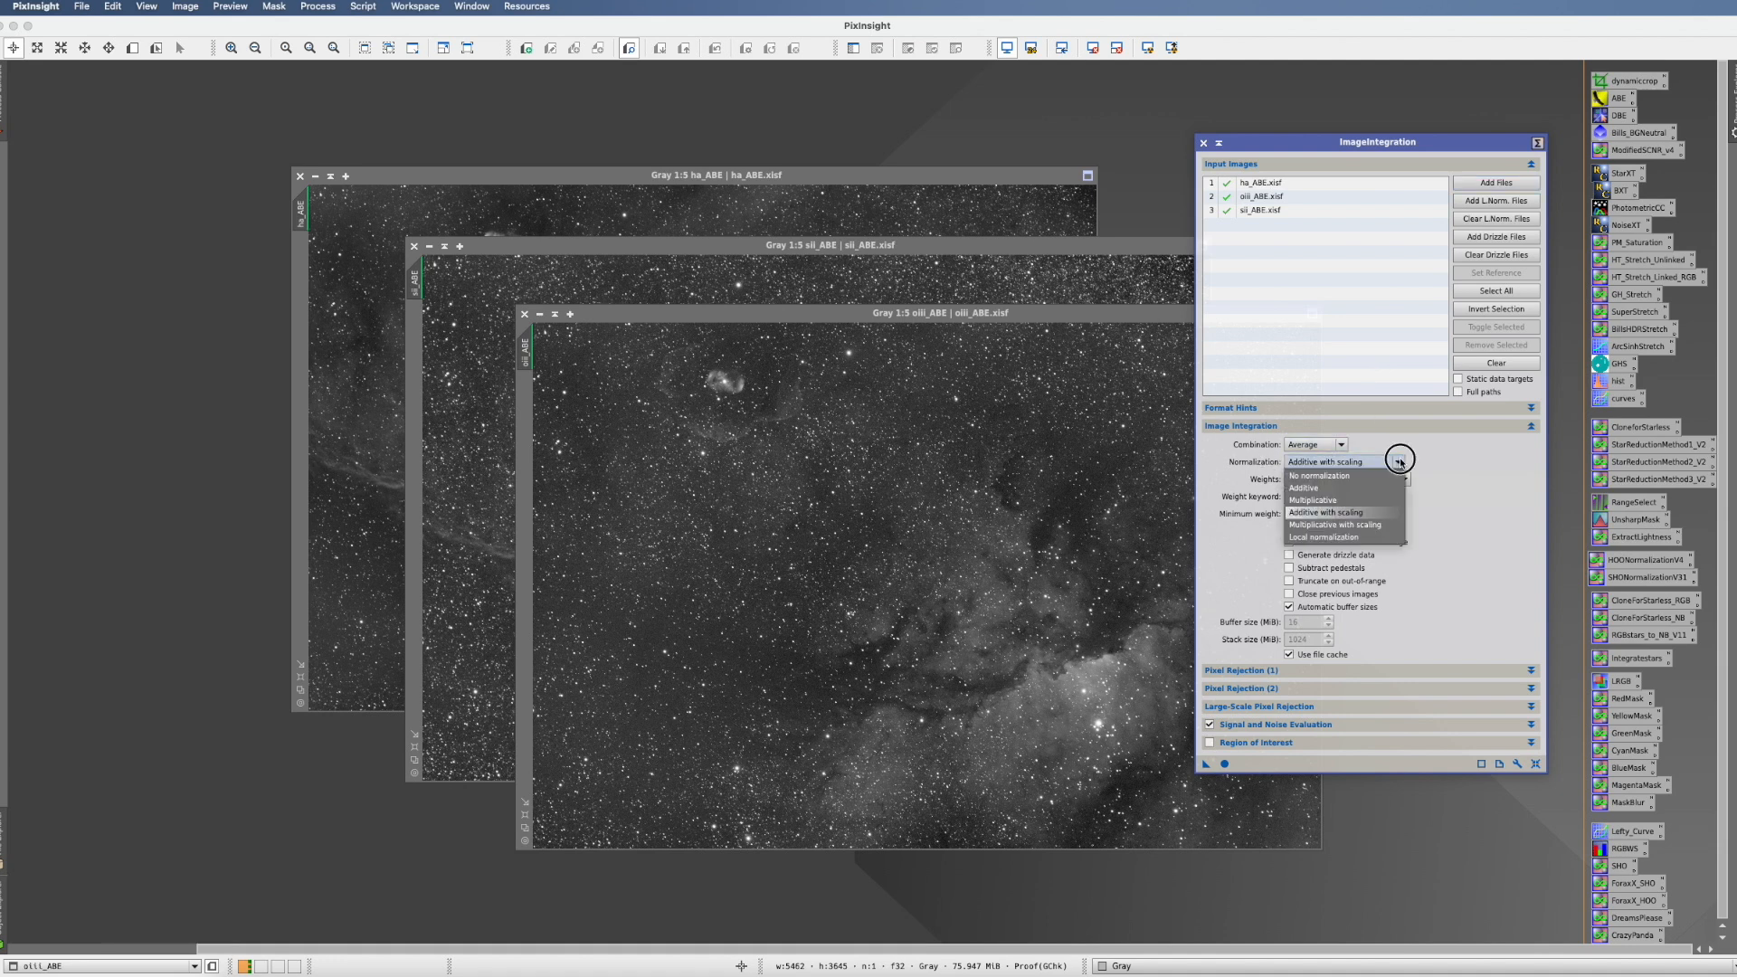
pyautogui.click(1348, 476)
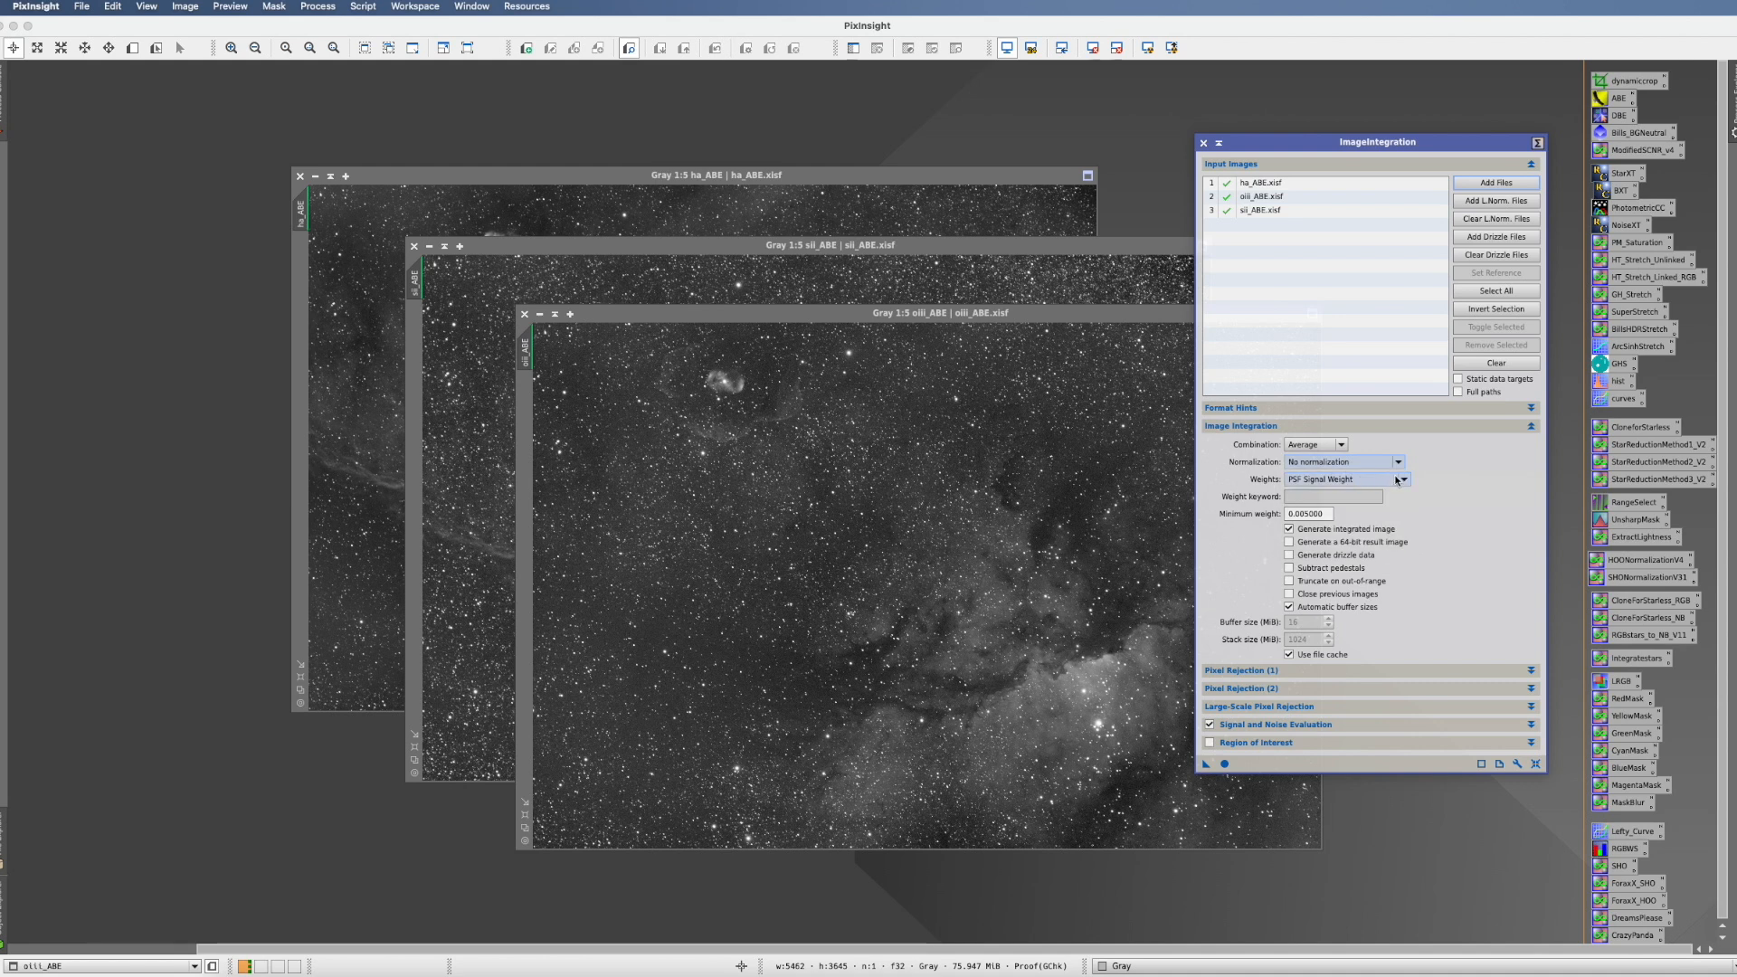
pyautogui.click(1399, 480)
pyautogui.click(1357, 494)
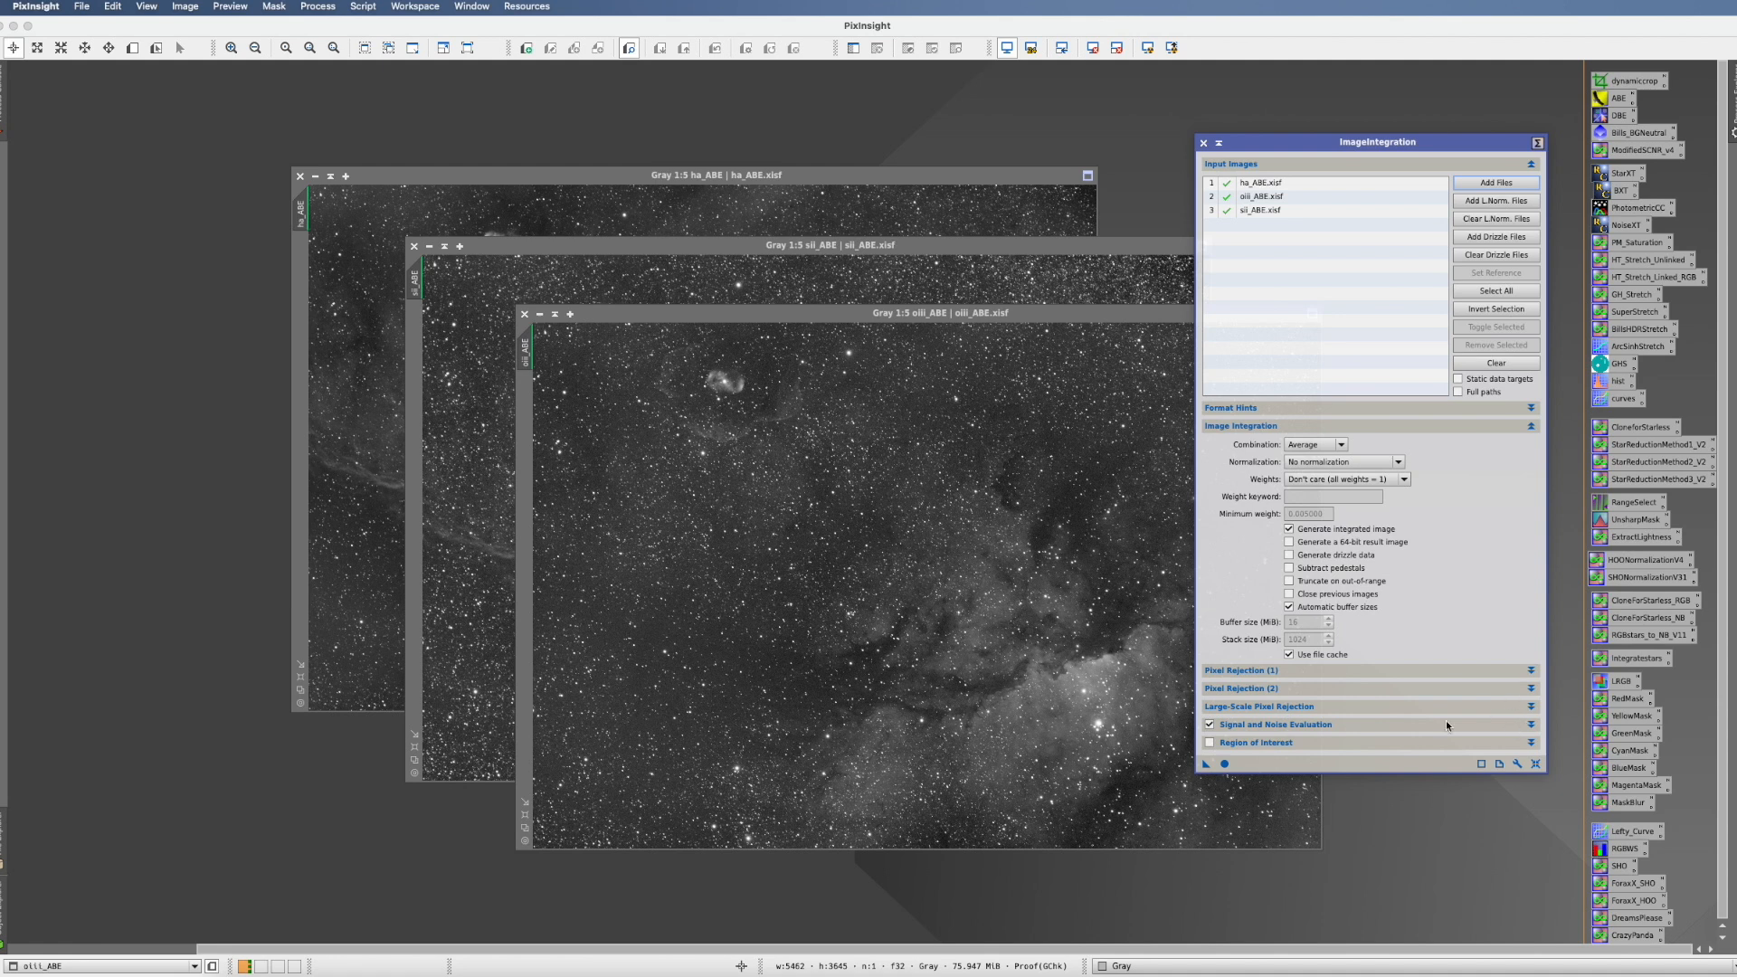
pyautogui.click(1224, 765)
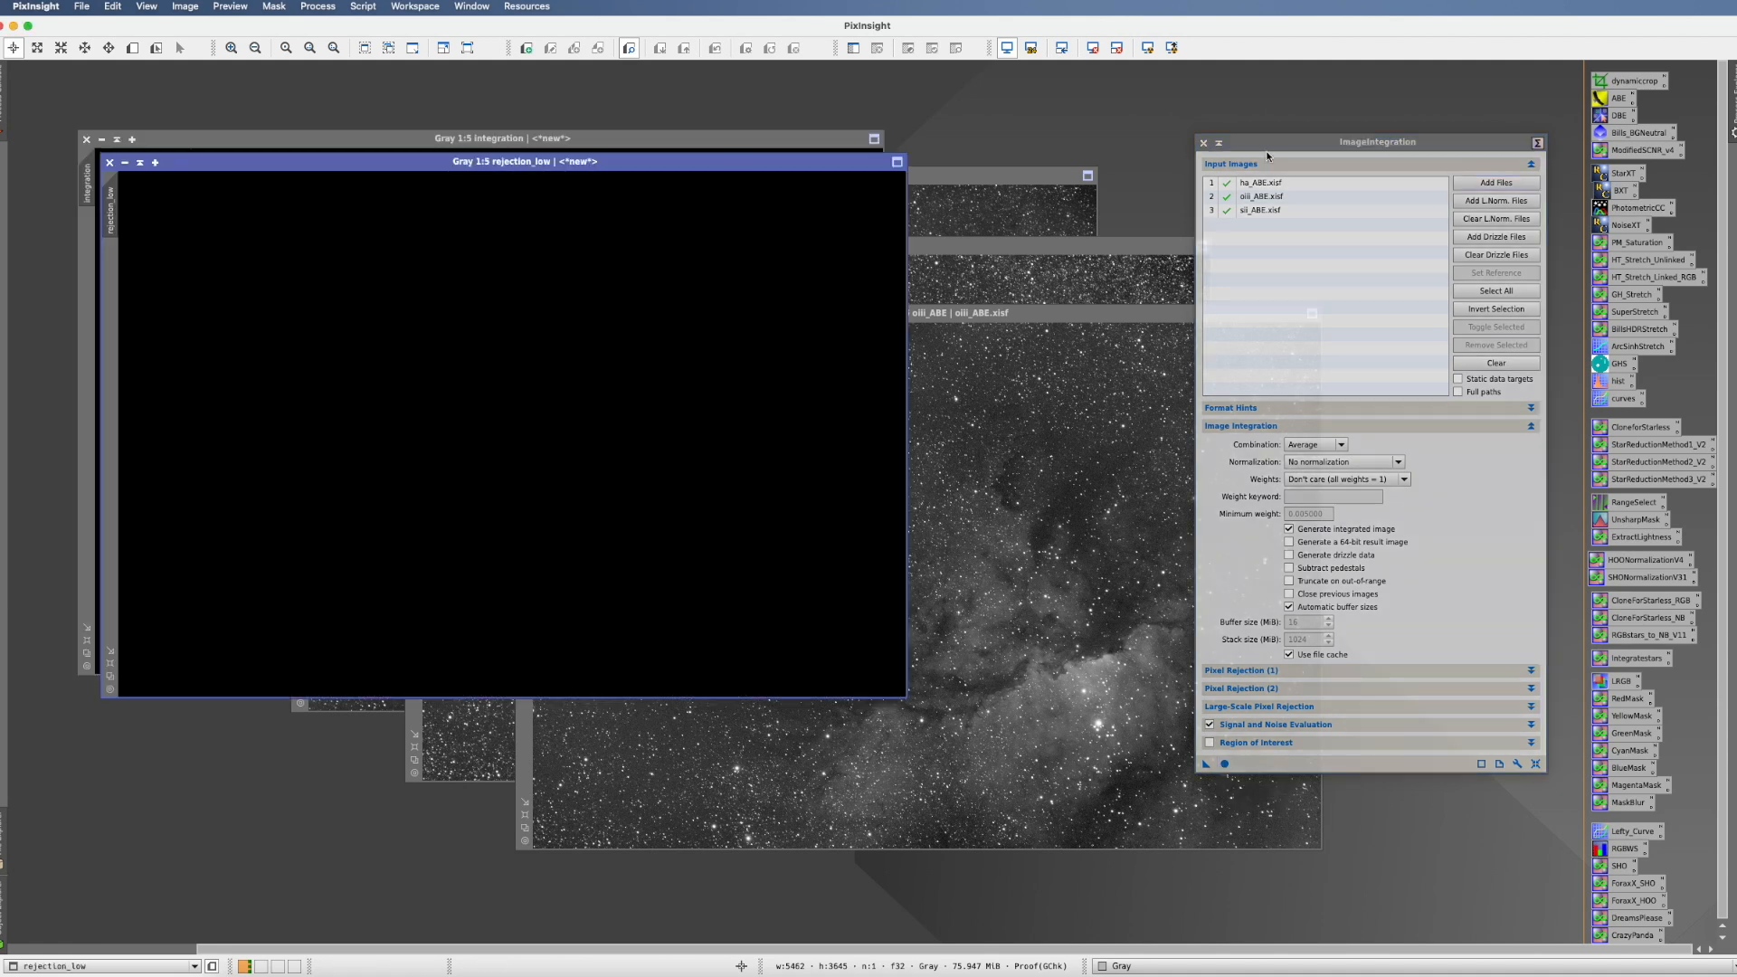
pyautogui.click(1205, 144)
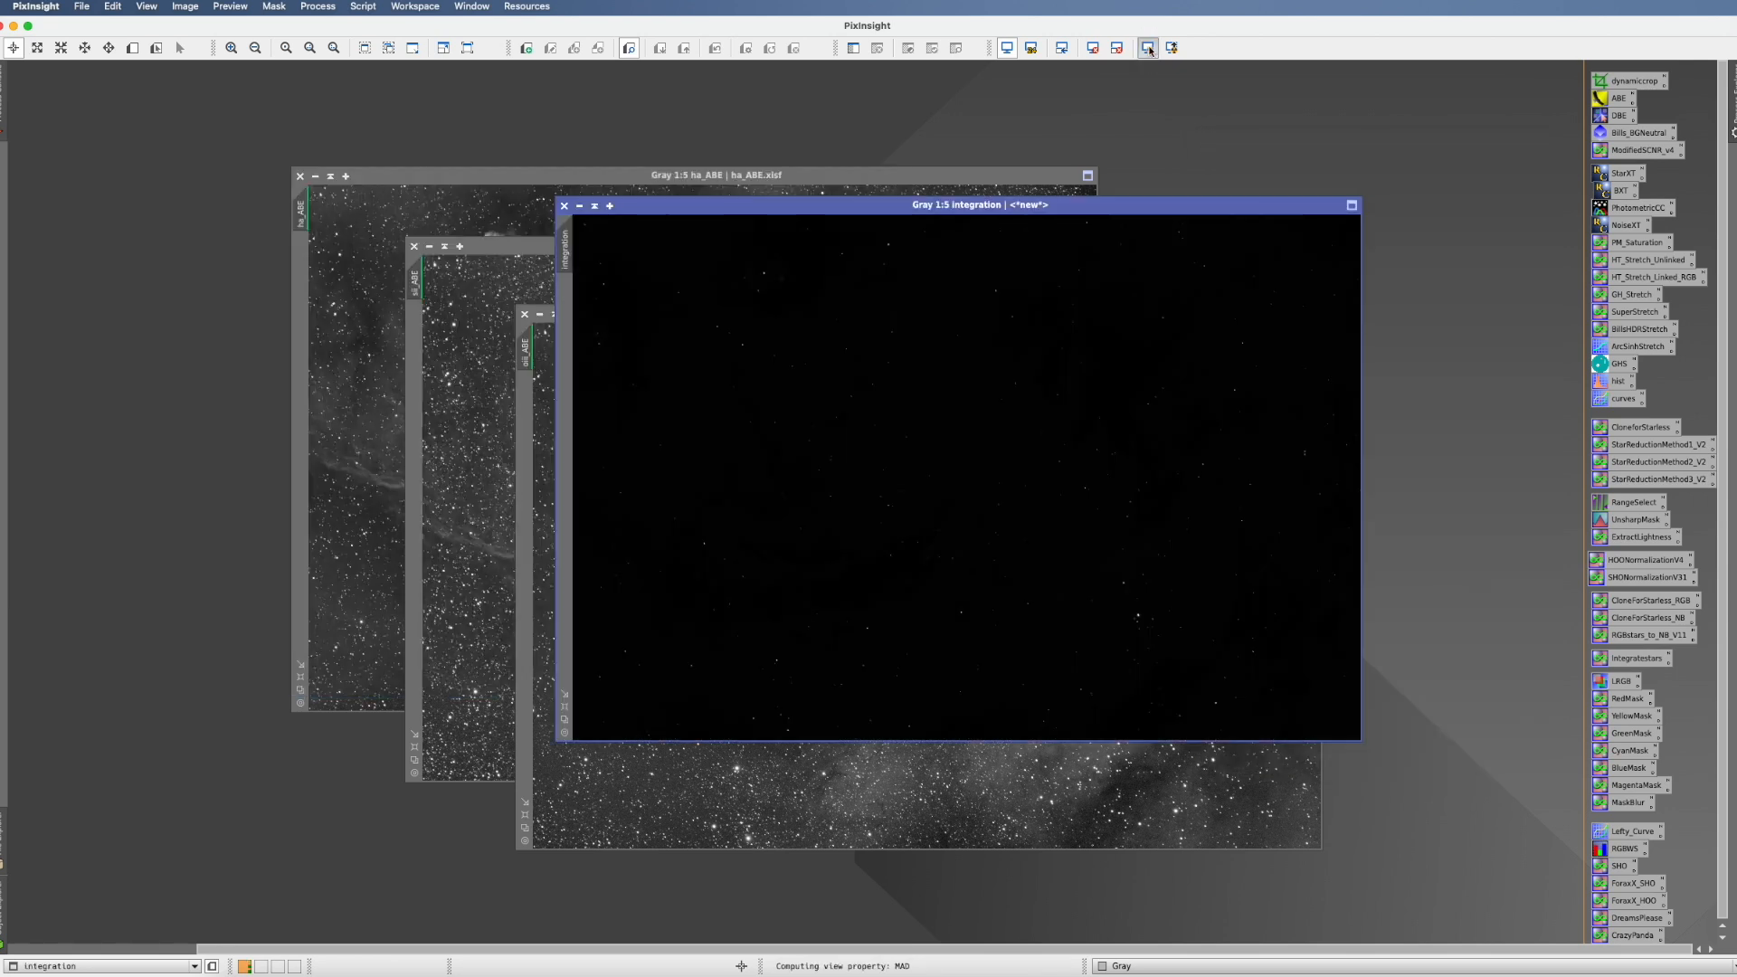
# - Apply an automatic screen stretch to the integrated image and rename it Lum
pyautogui.hotkey('ctrl', 'a')
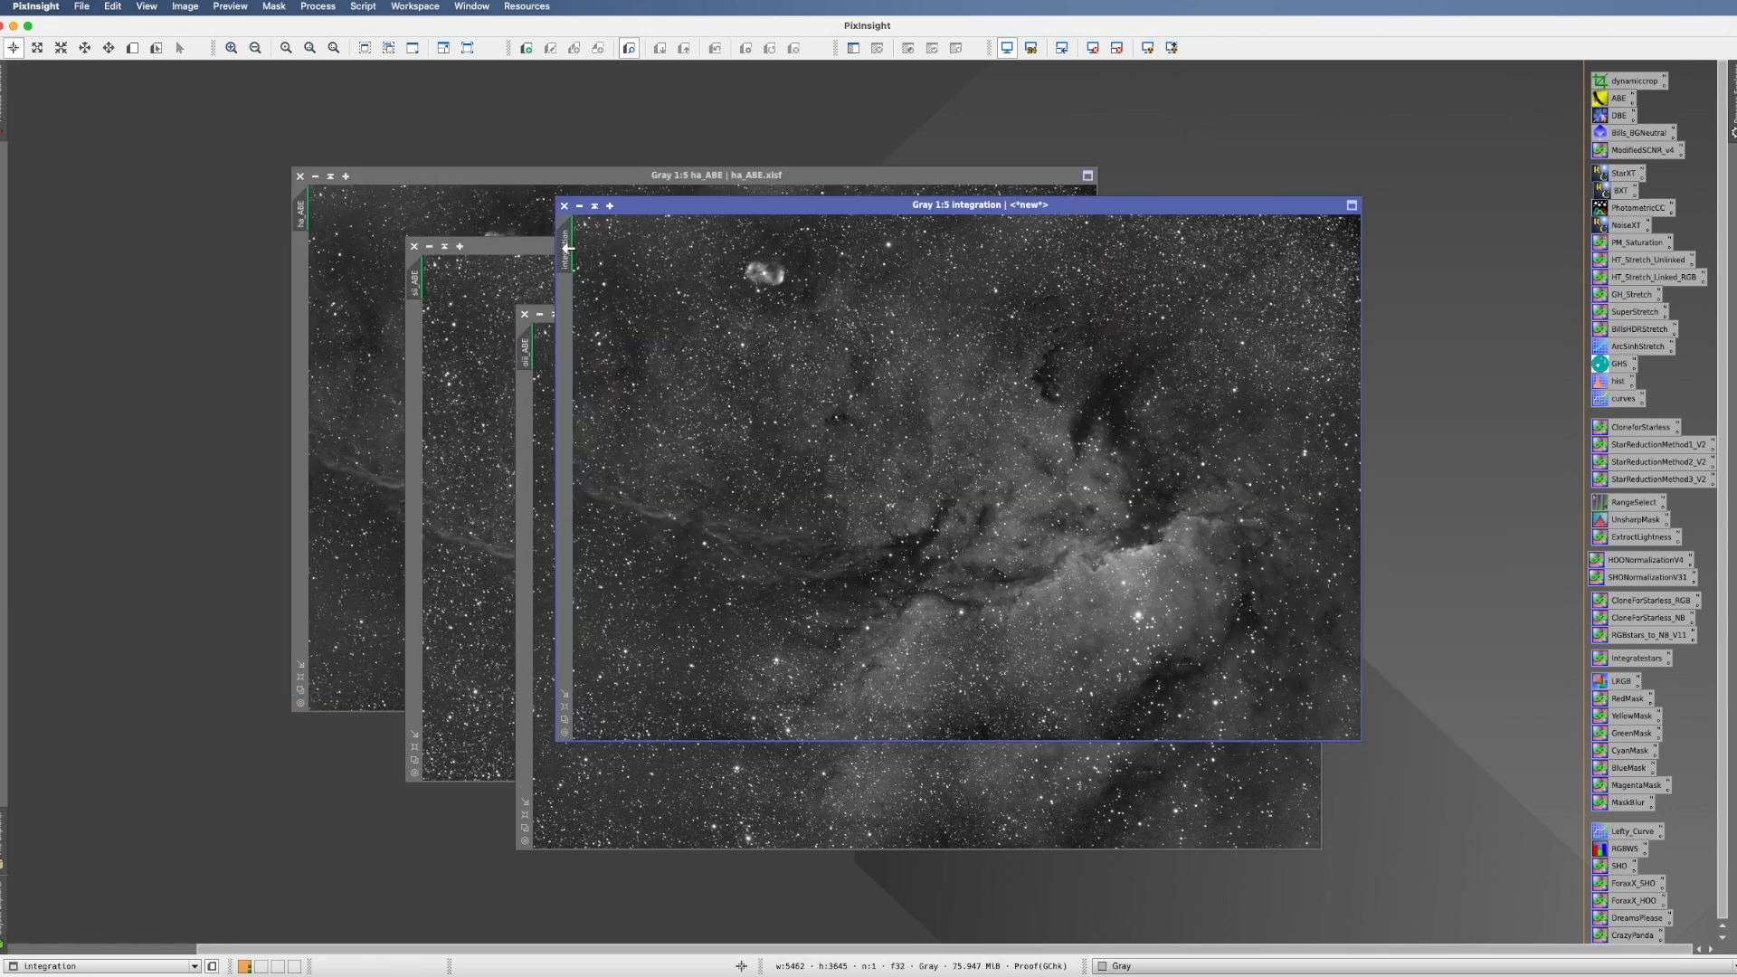
pyautogui.doubleClick(568, 248)
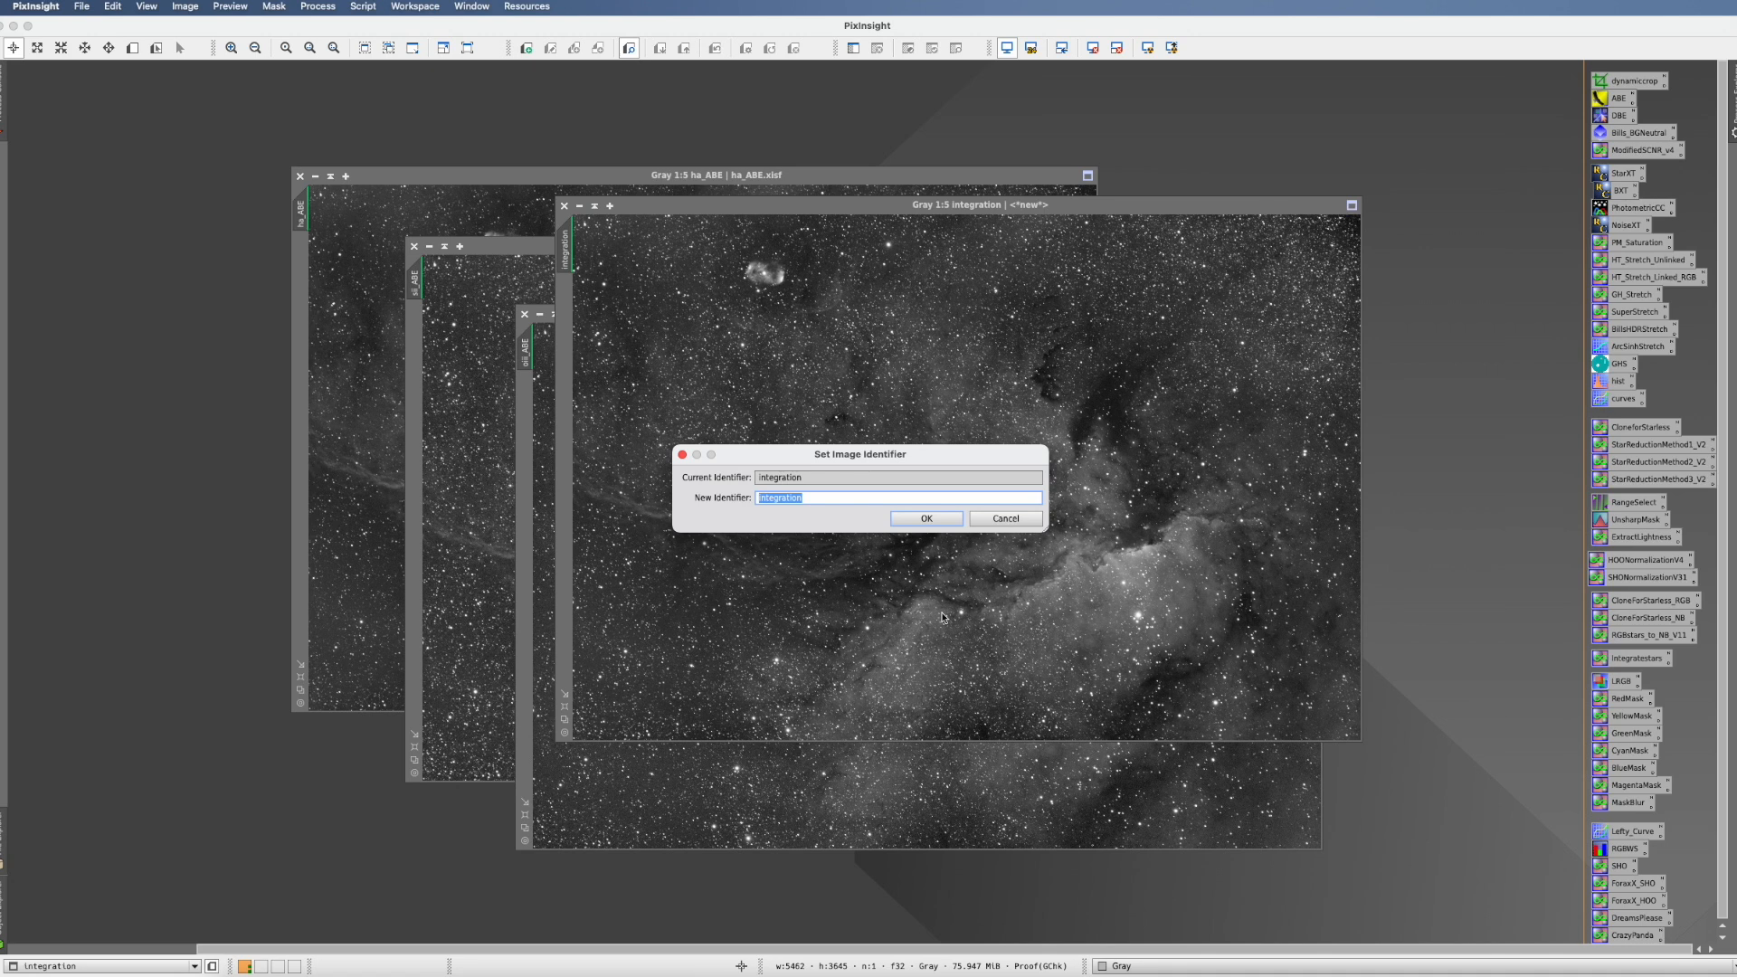
pyautogui.write('Lum')
pyautogui.press('Return')
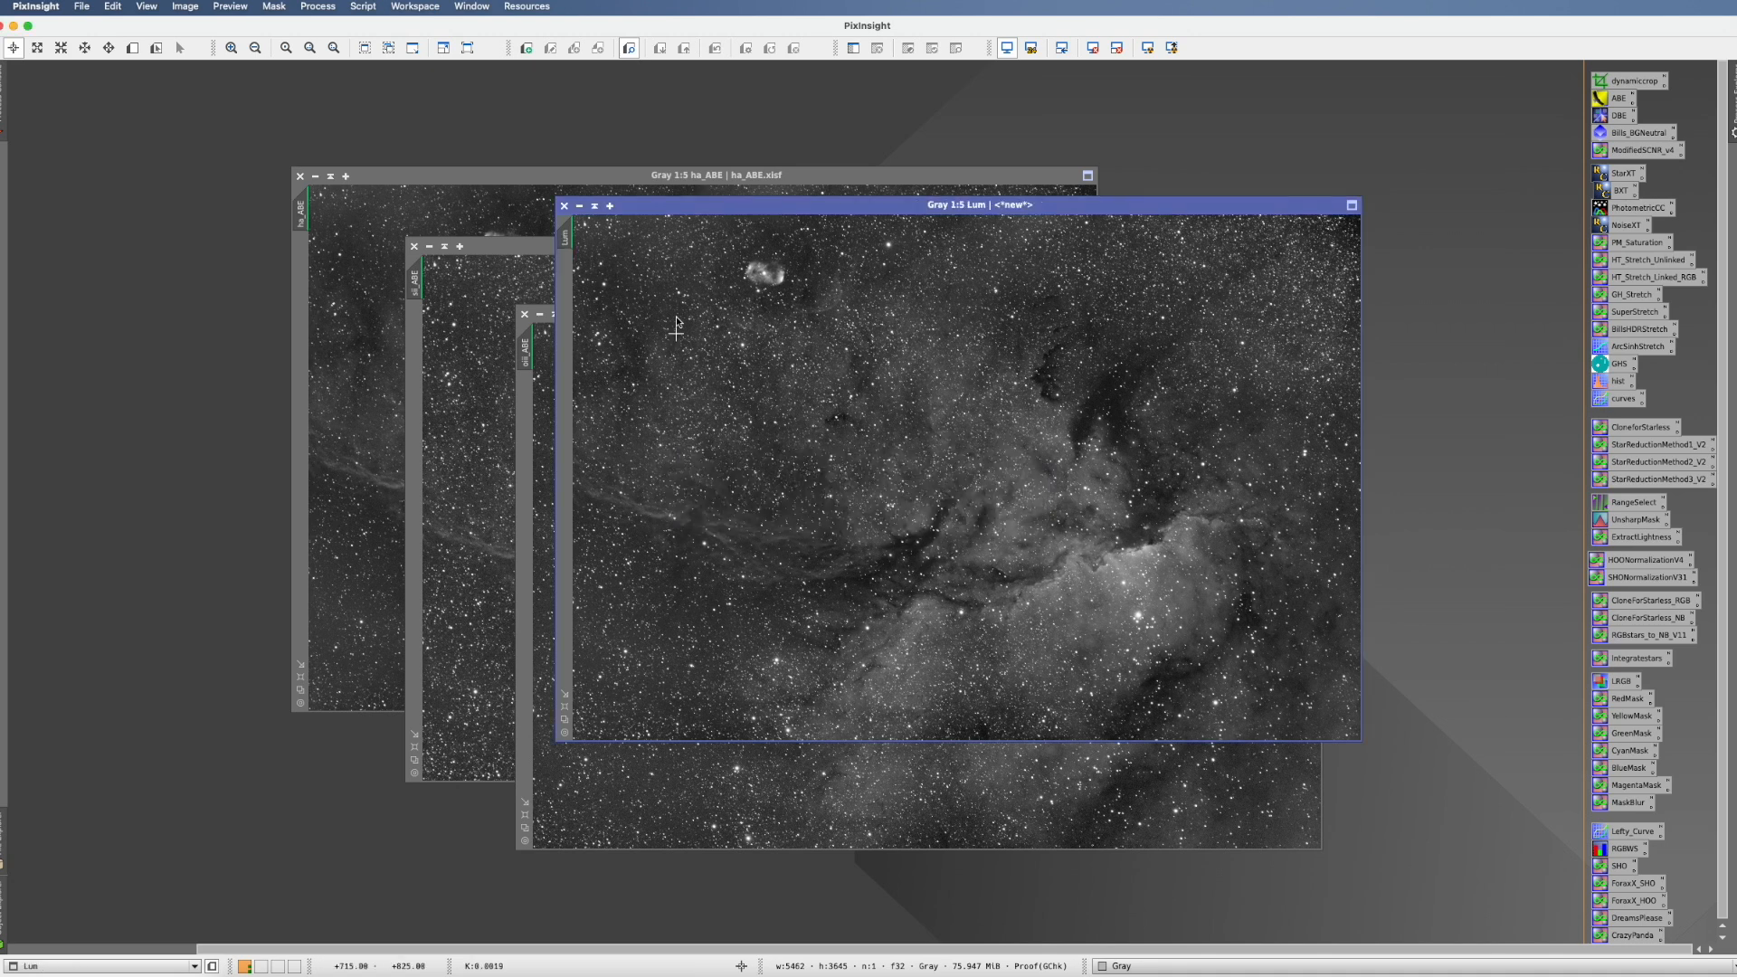
pyautogui.click(85, 6)
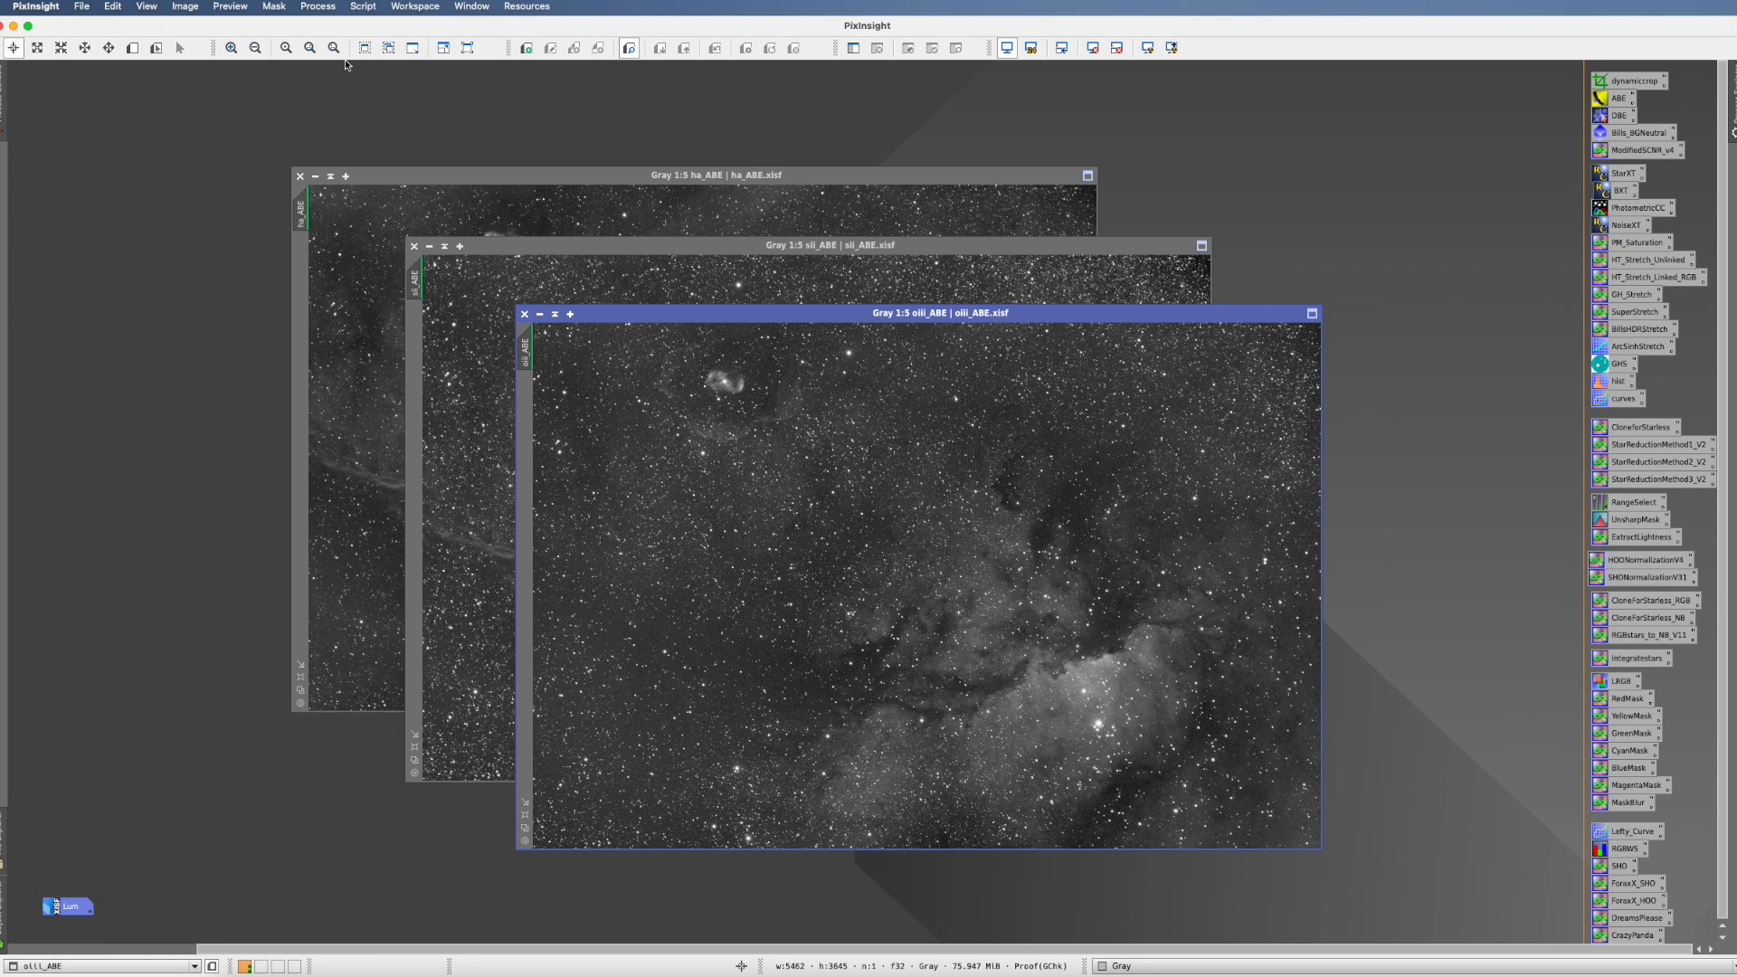
# - Show the image statistics of the ha_ABE view with the Statistics process
pyautogui.click(318, 7)
pyautogui.moveTo(380, 28)
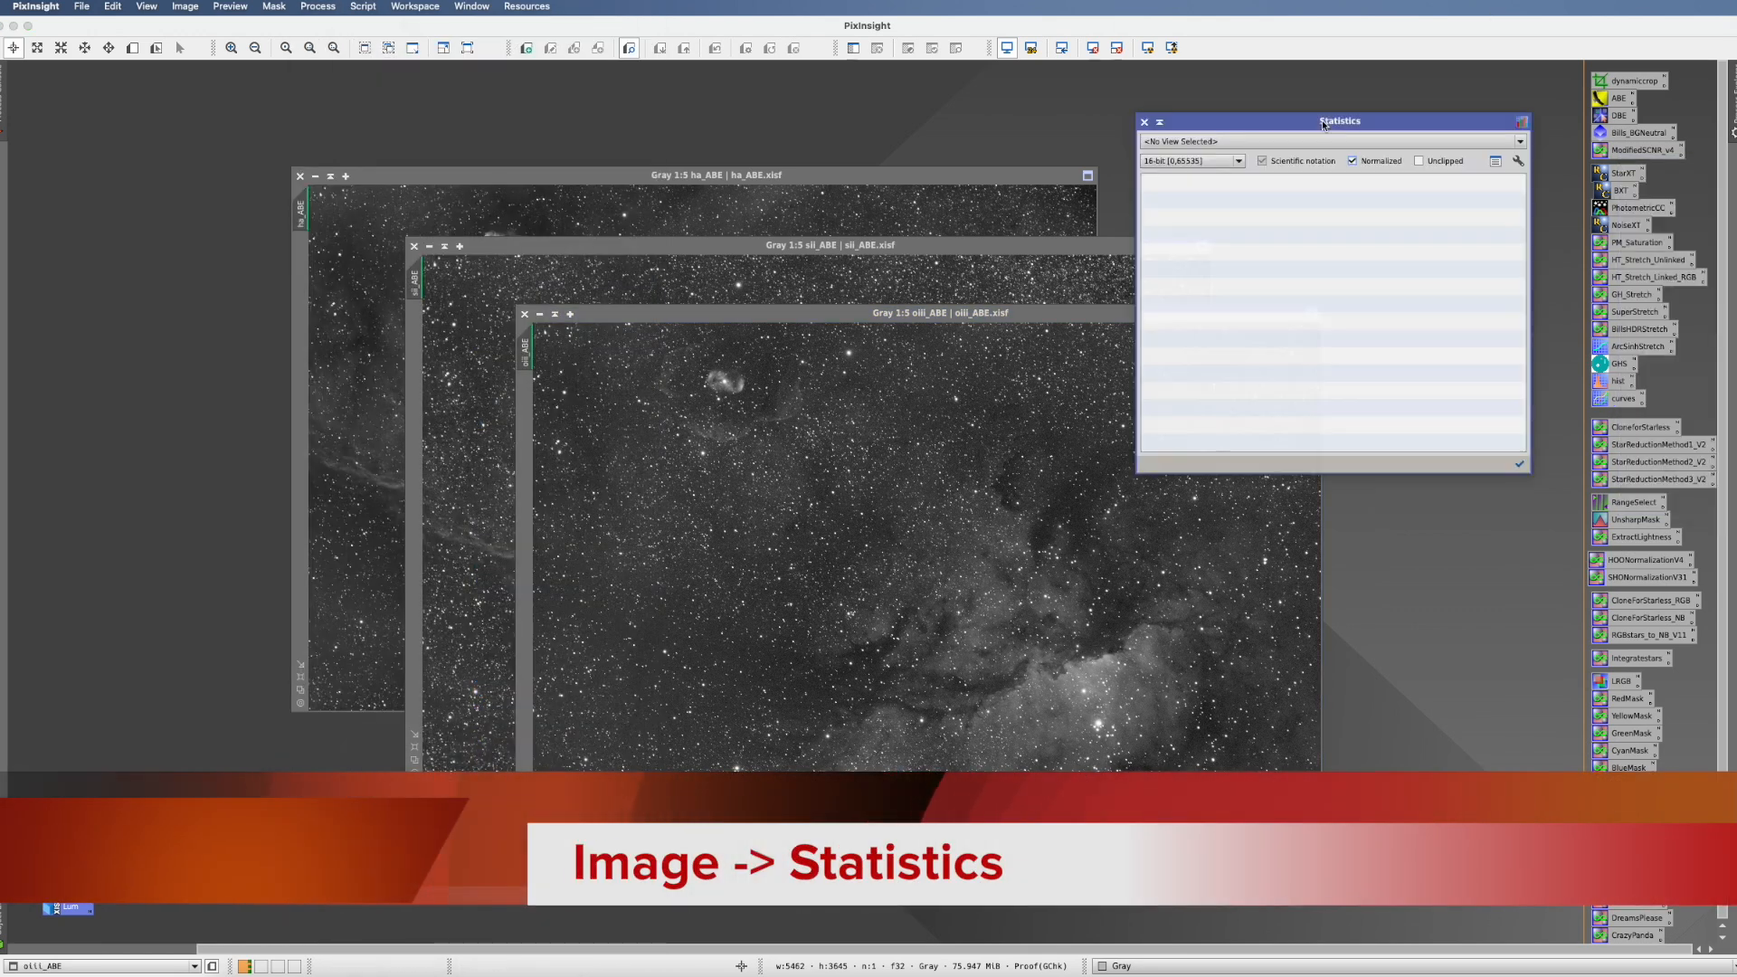
pyautogui.click(1223, 143)
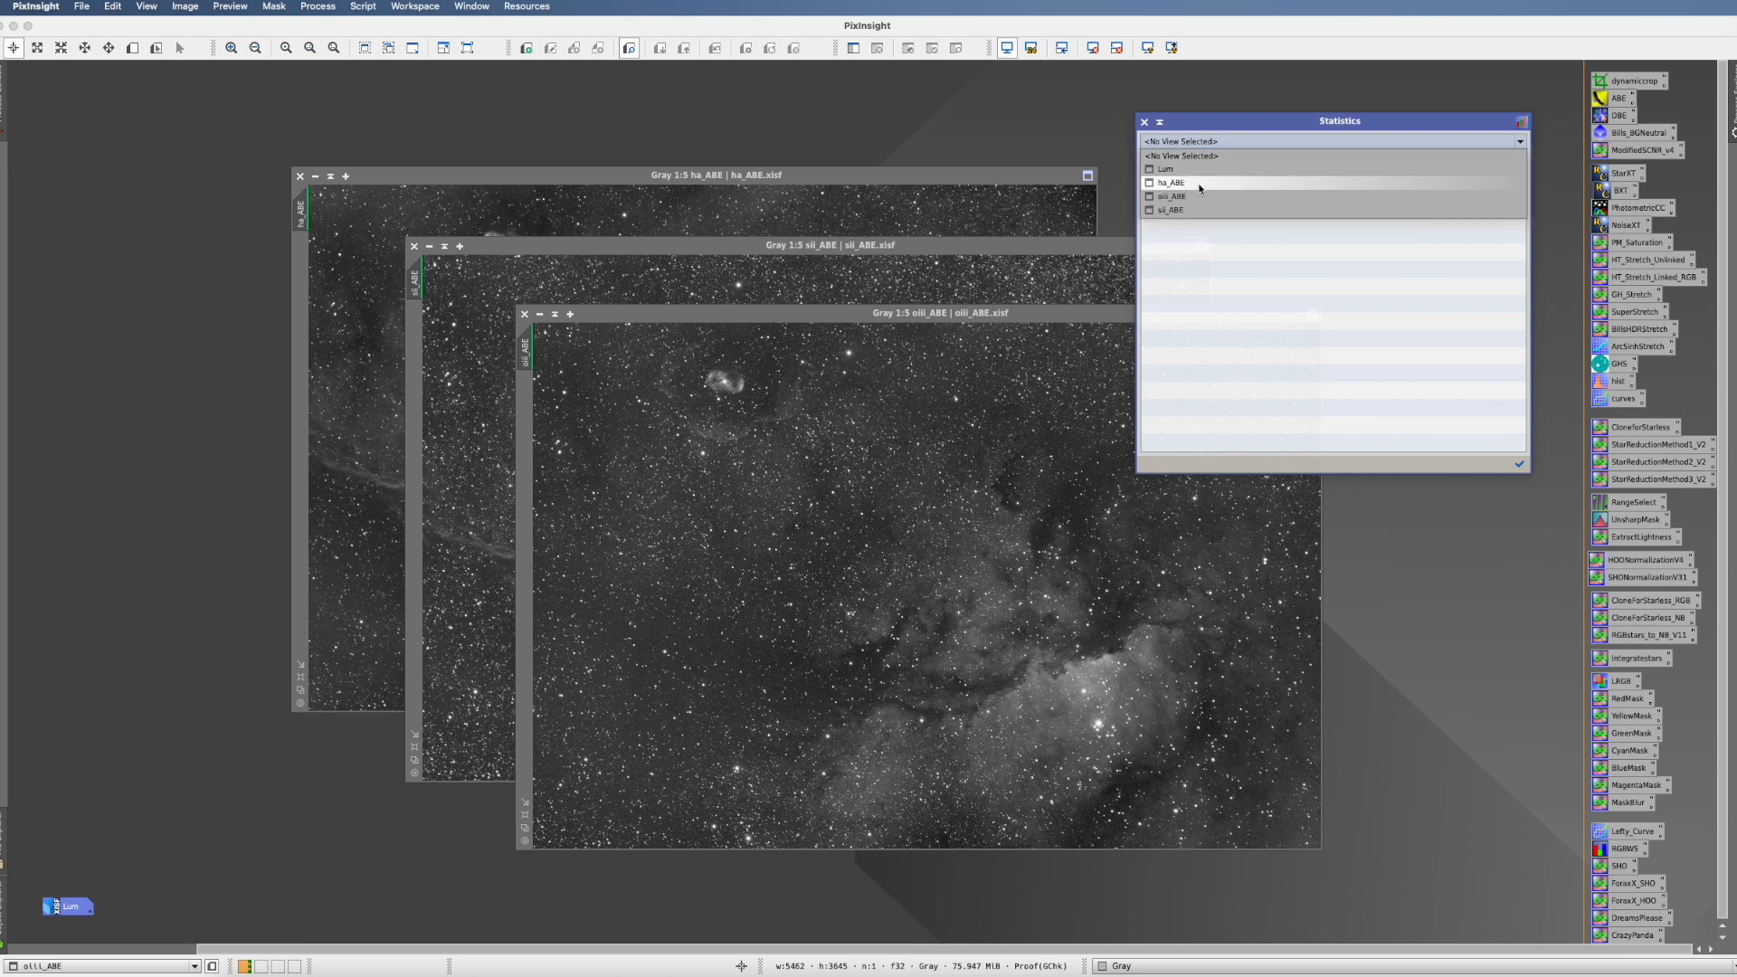
pyautogui.click(1207, 181)
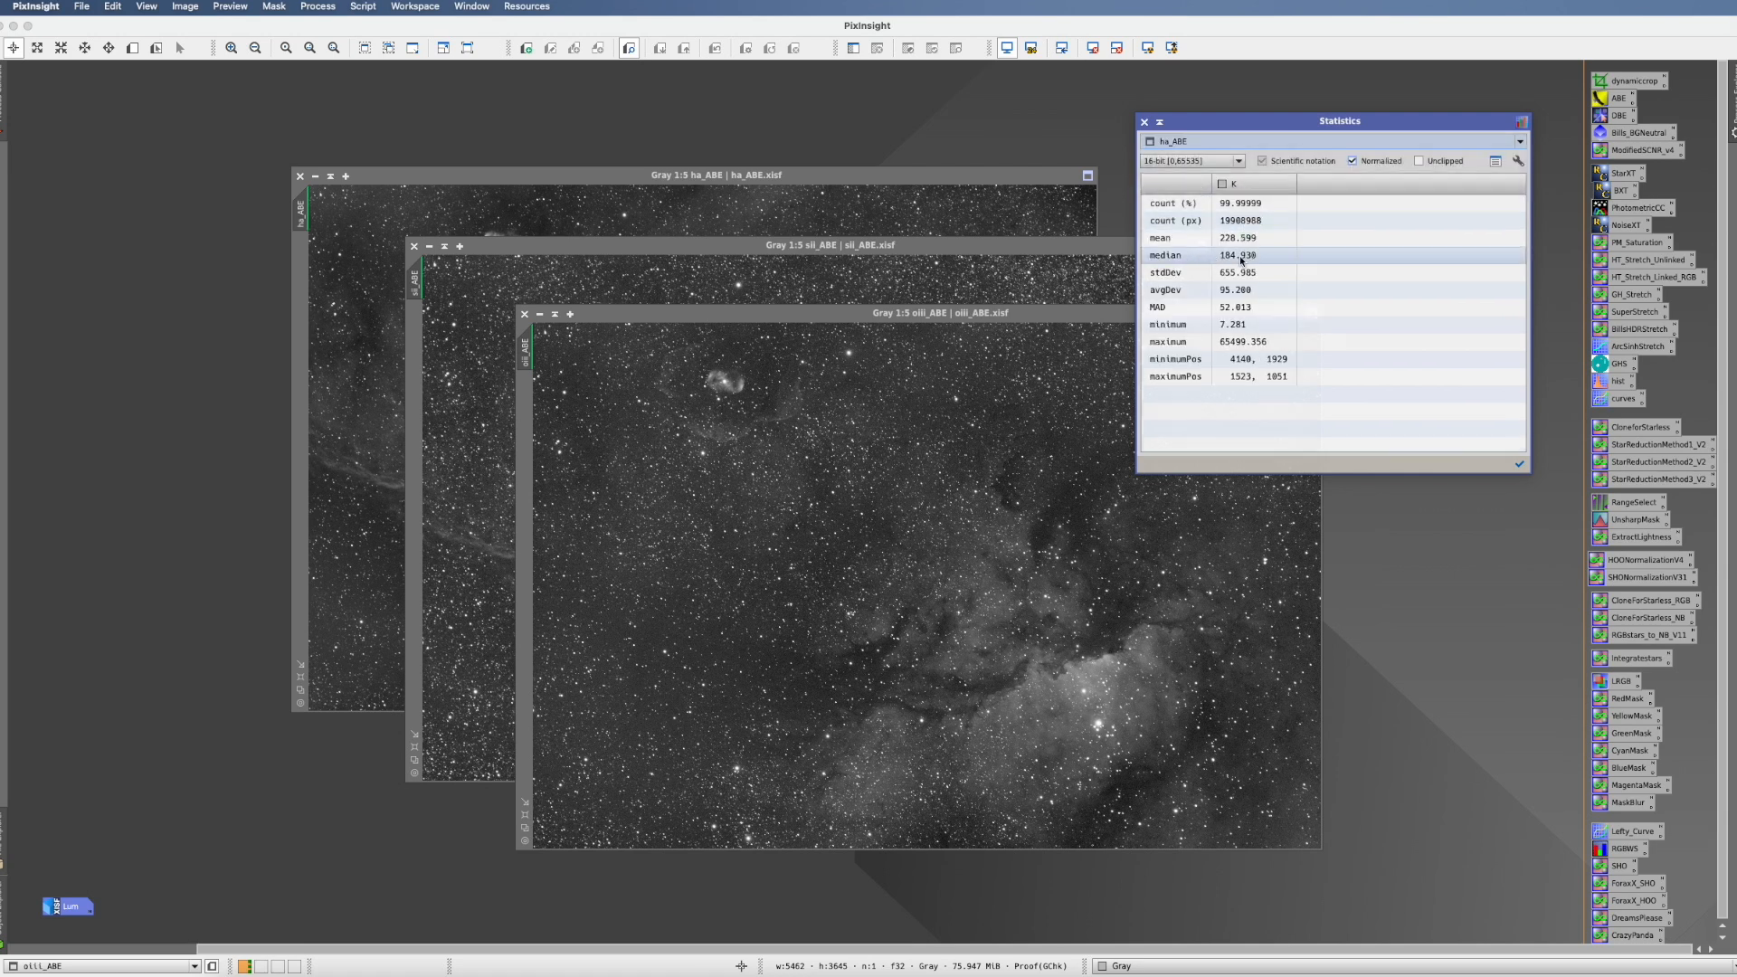
# - Show the statistics of oiii_ABE and sii_ABE to compare their medians, and close the Statistics process
pyautogui.click(1195, 142)
pyautogui.click(1192, 161)
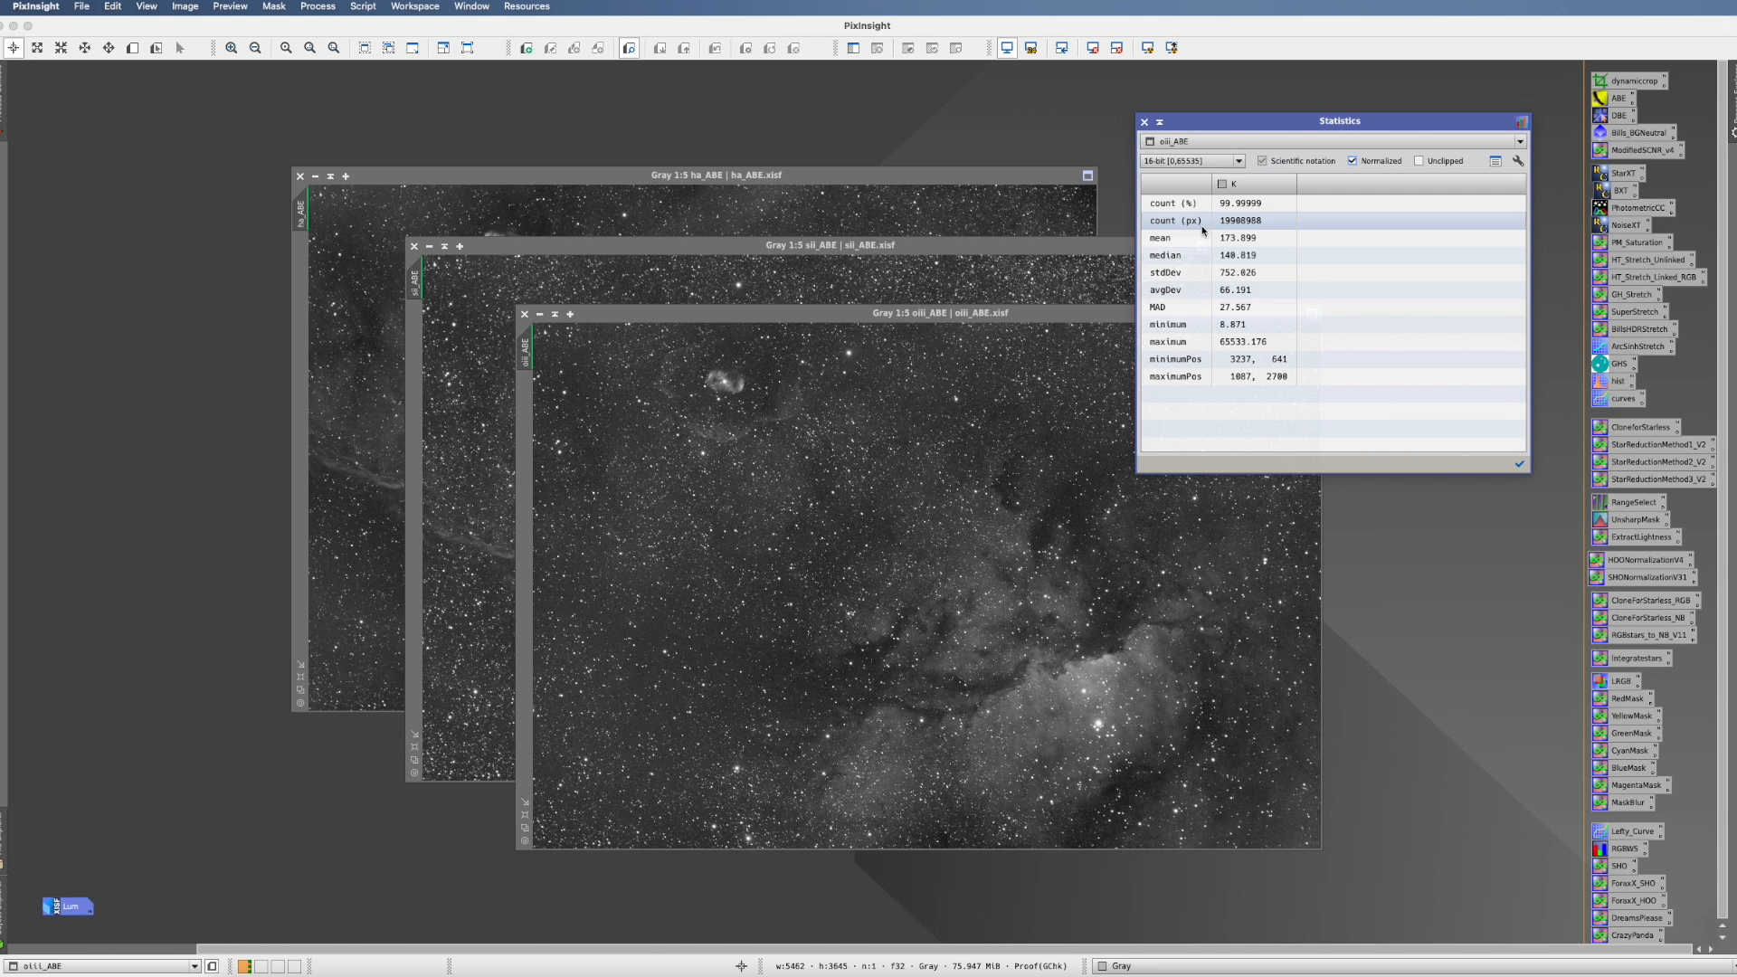
pyautogui.click(1195, 142)
pyautogui.click(1185, 221)
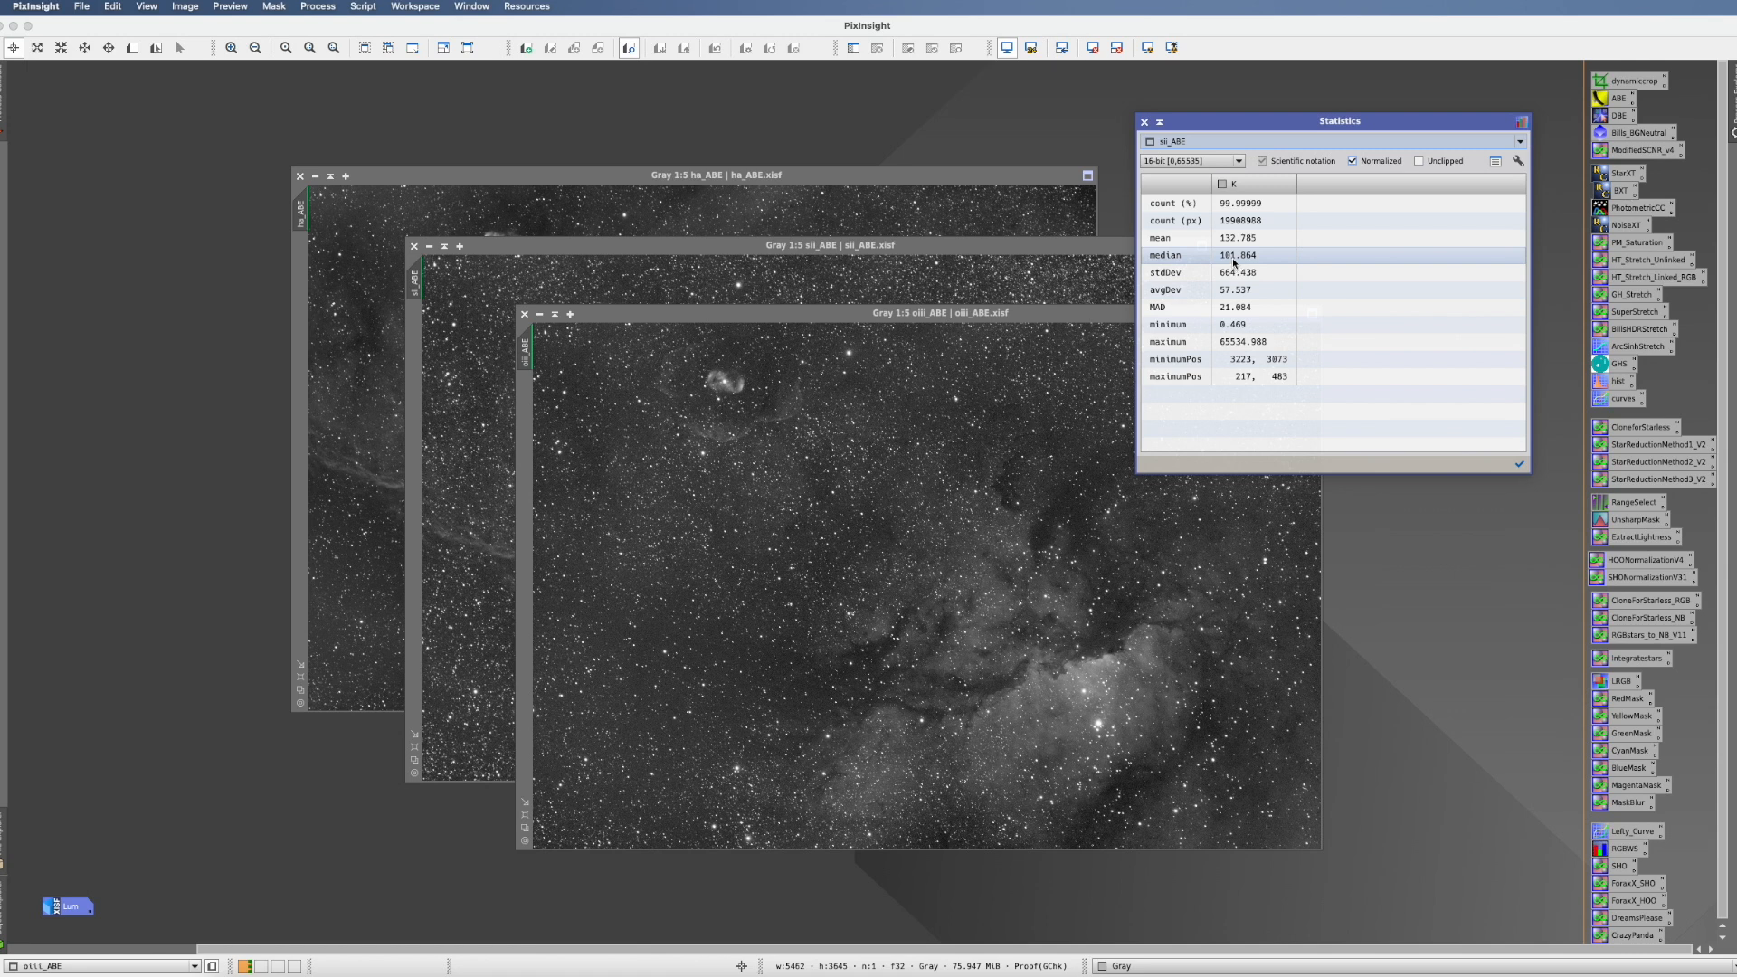
pyautogui.click(1145, 122)
# - Match ha_ABE and oiii_ABE to the reference image sii_ABE with LinearFit, and refresh the screen stretch of the fitted images
pyautogui.click(318, 6)
pyautogui.moveTo(376, 28)
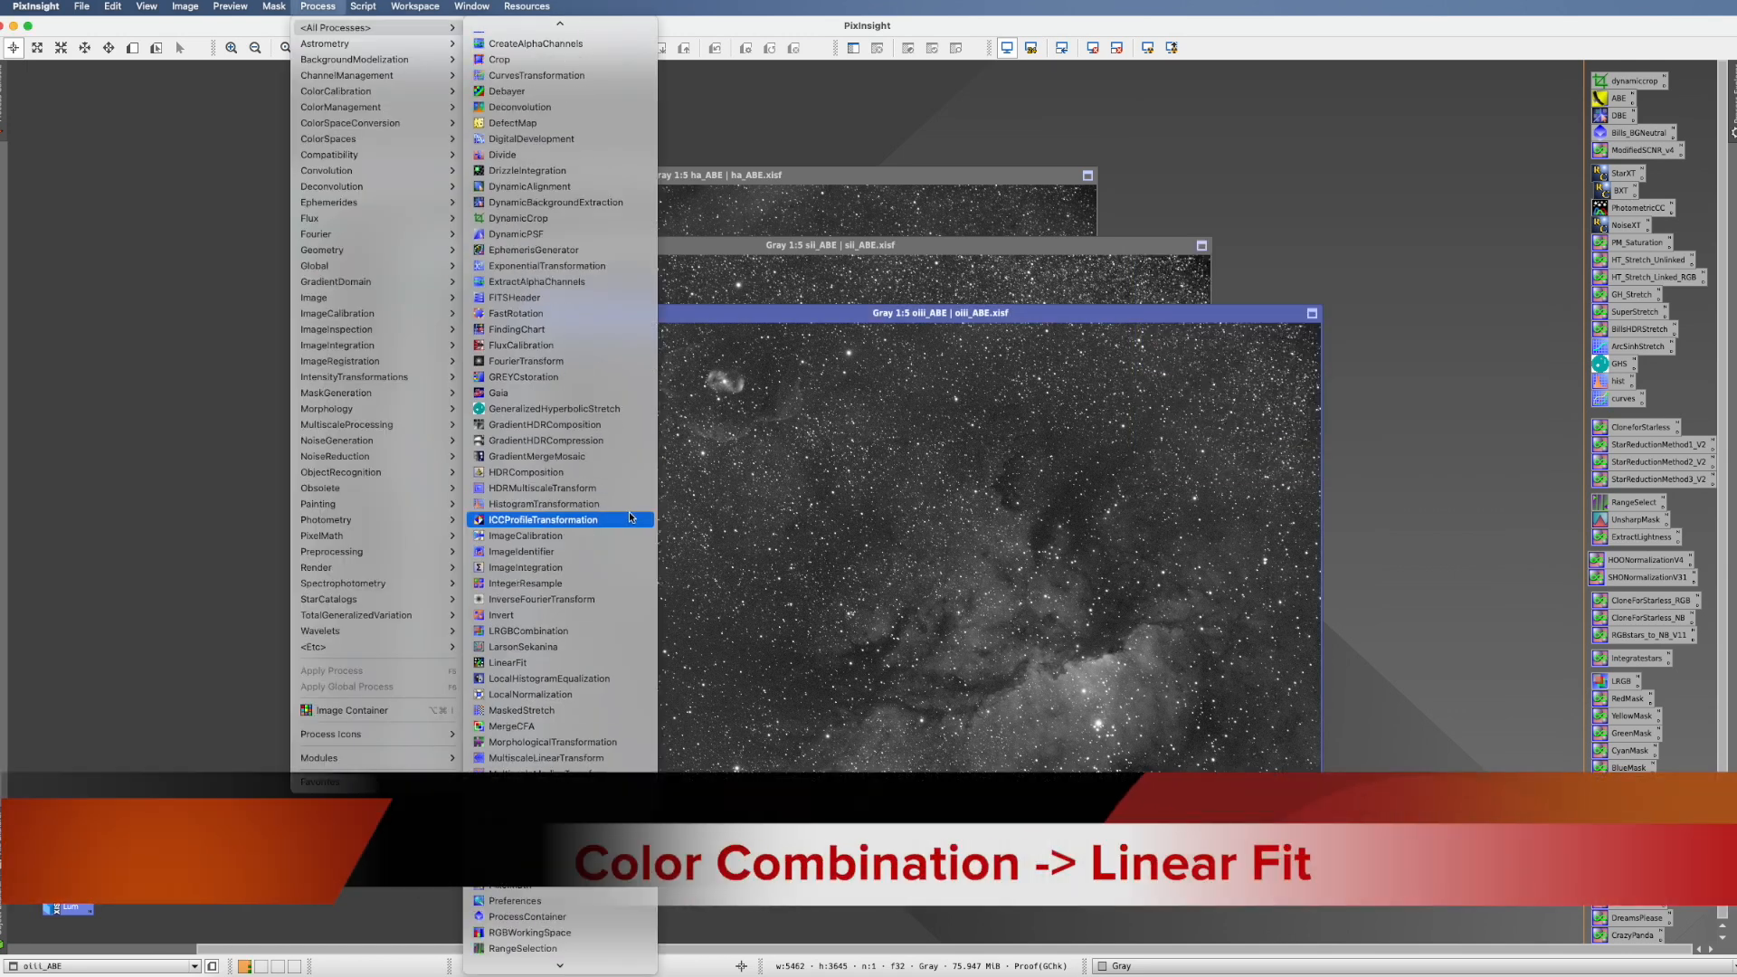
pyautogui.scroll(-5, 579, 512)
pyautogui.click(576, 505)
pyautogui.moveTo(416, 278); pyautogui.dragTo(1228, 160)
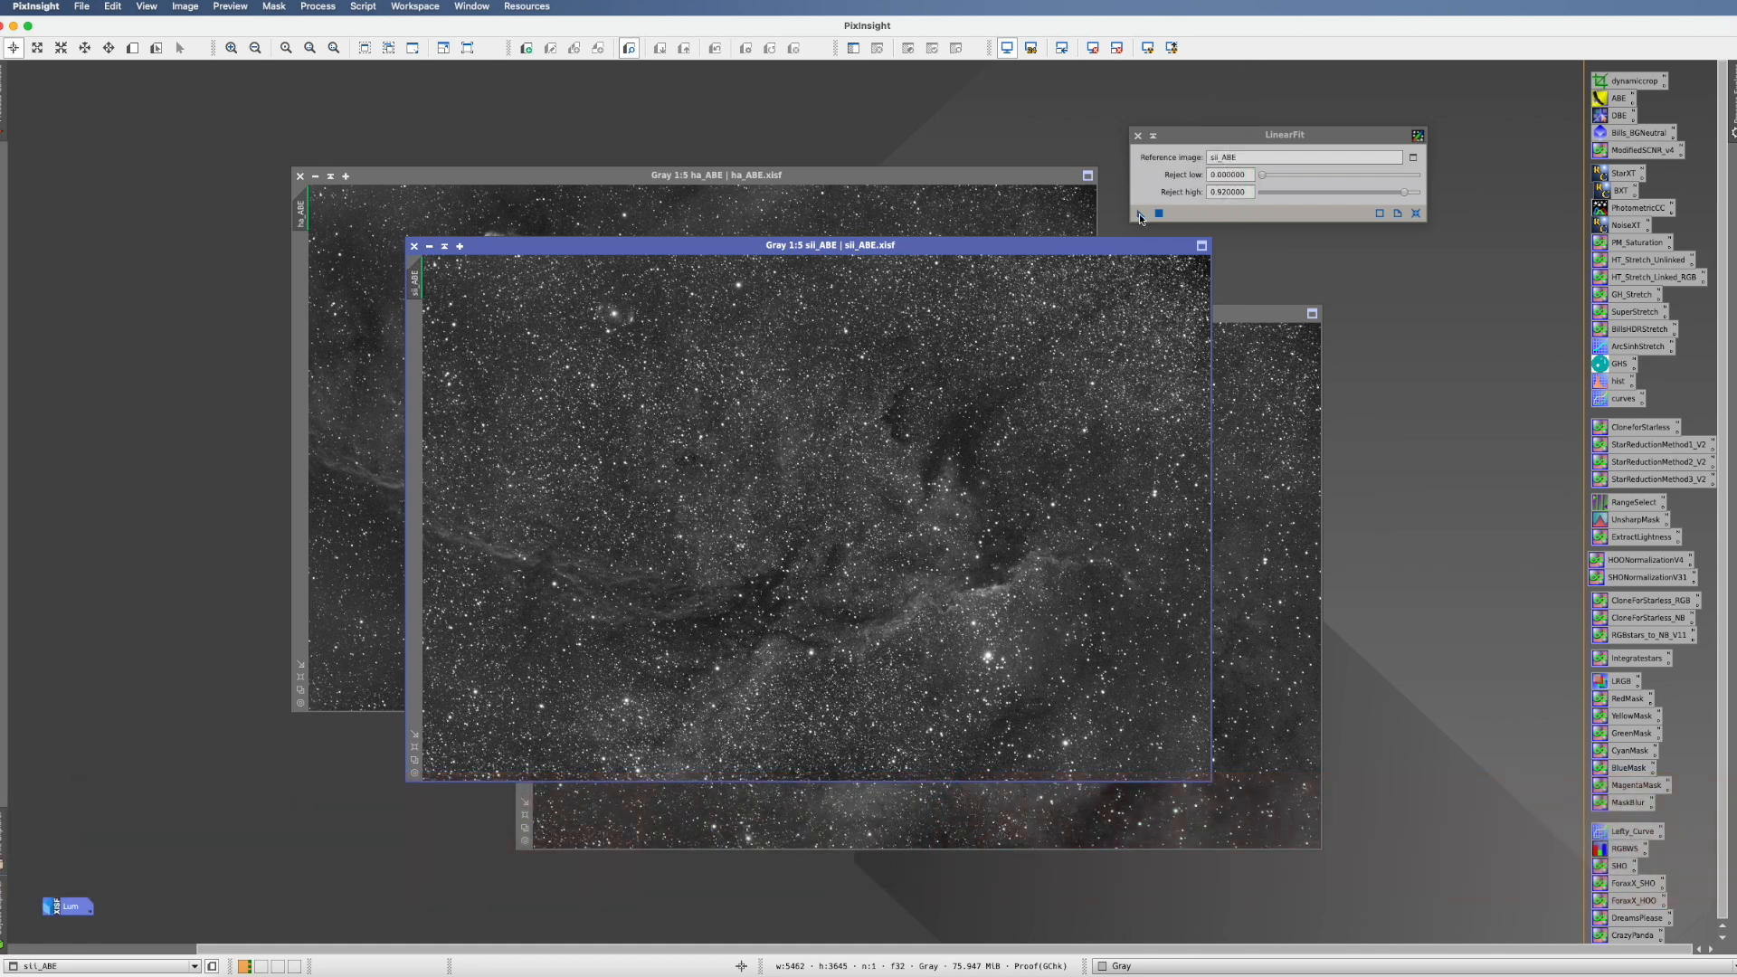
pyautogui.moveTo(1138, 213); pyautogui.dragTo(357, 298)
pyautogui.moveTo(1140, 214); pyautogui.dragTo(1252, 431)
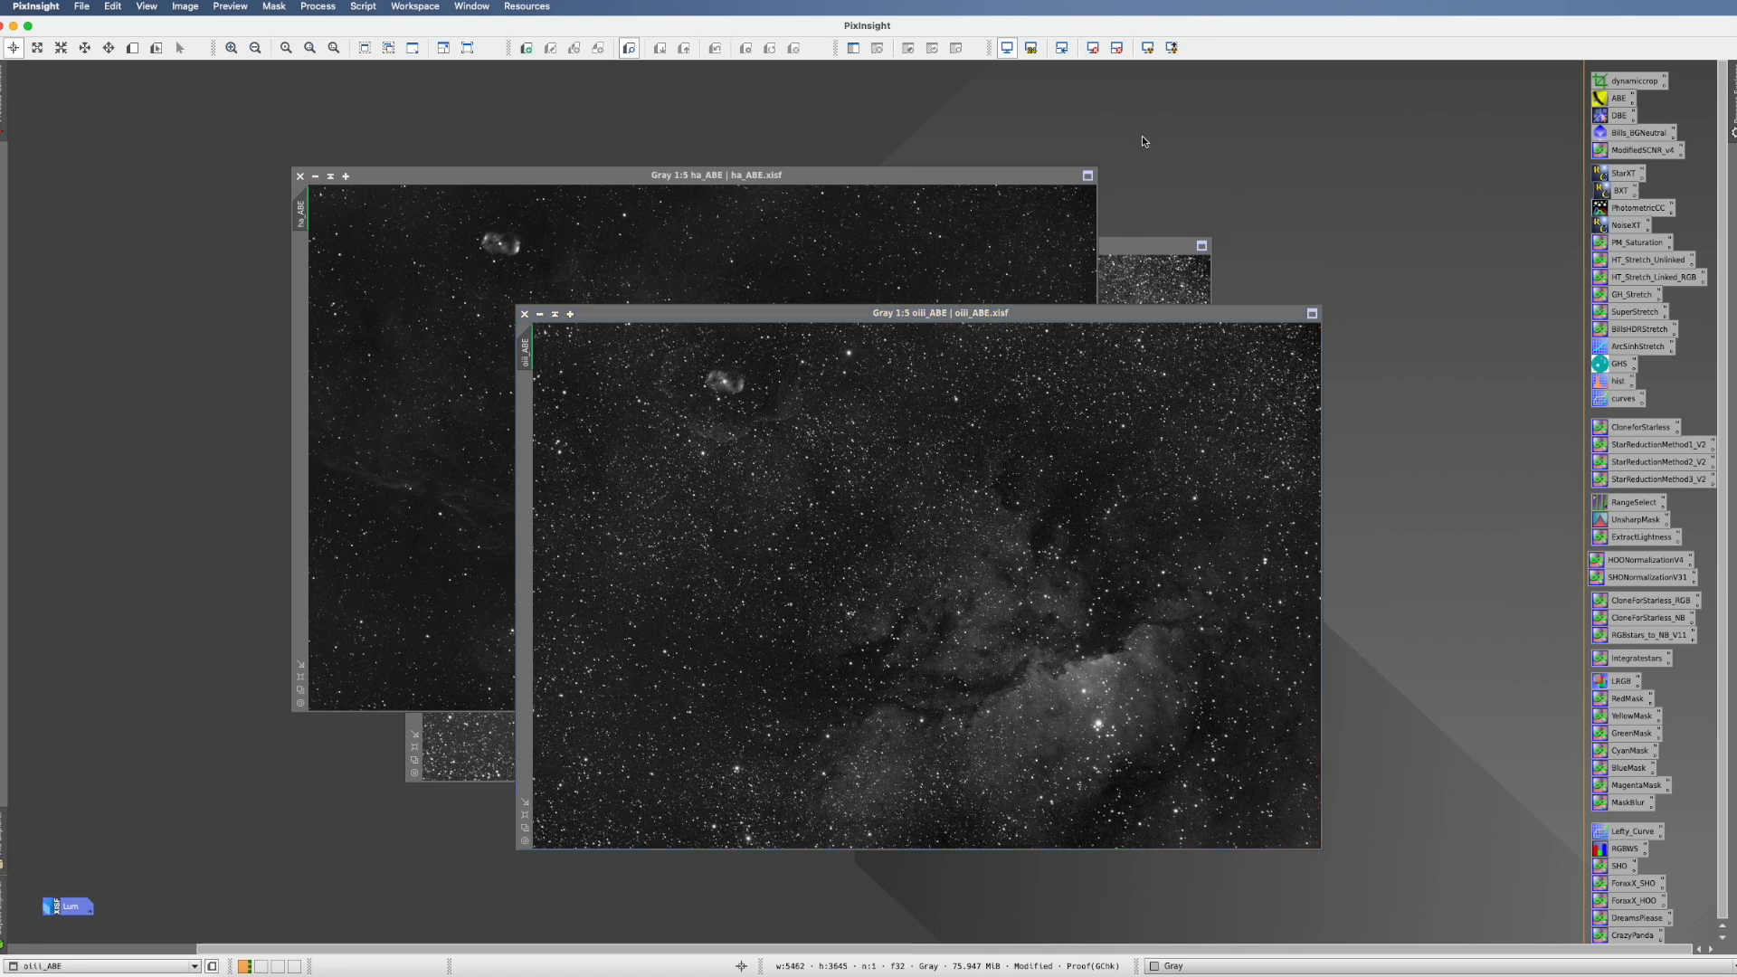
pyautogui.click(1063, 295)
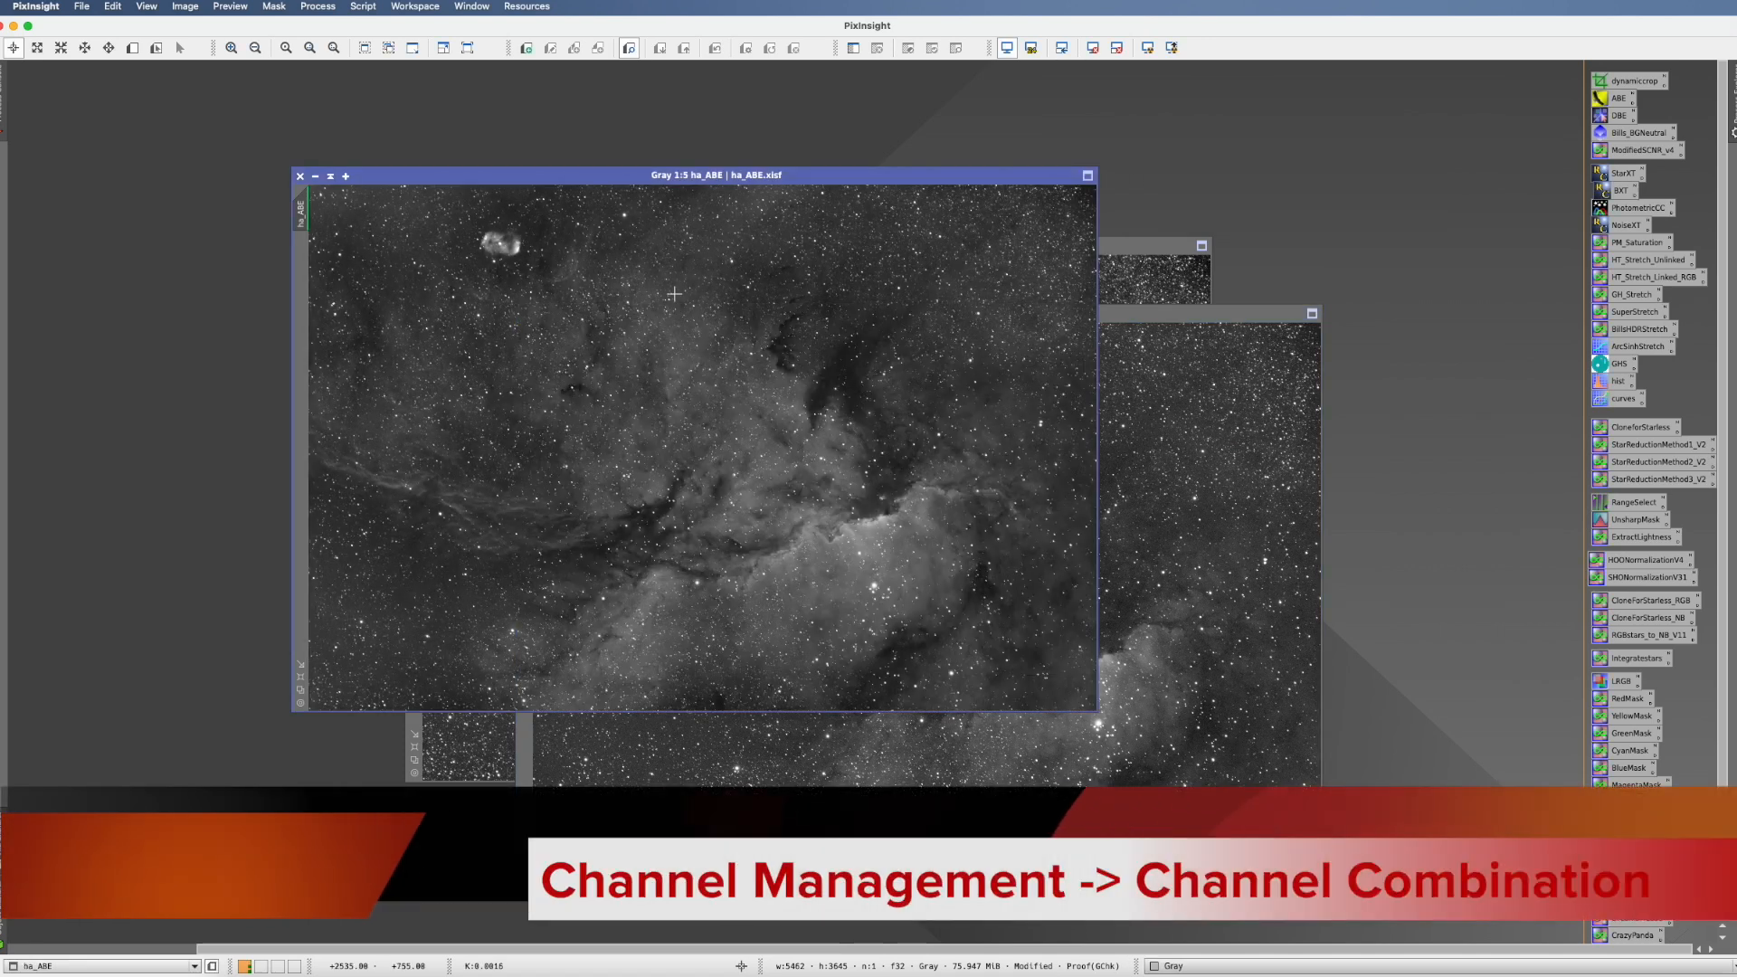
# - Combine the channels into a new RGB image with ChannelCombination, using ha_ABE for red, oiii_ABE for green and sii_ABE for blue
pyautogui.click(317, 6)
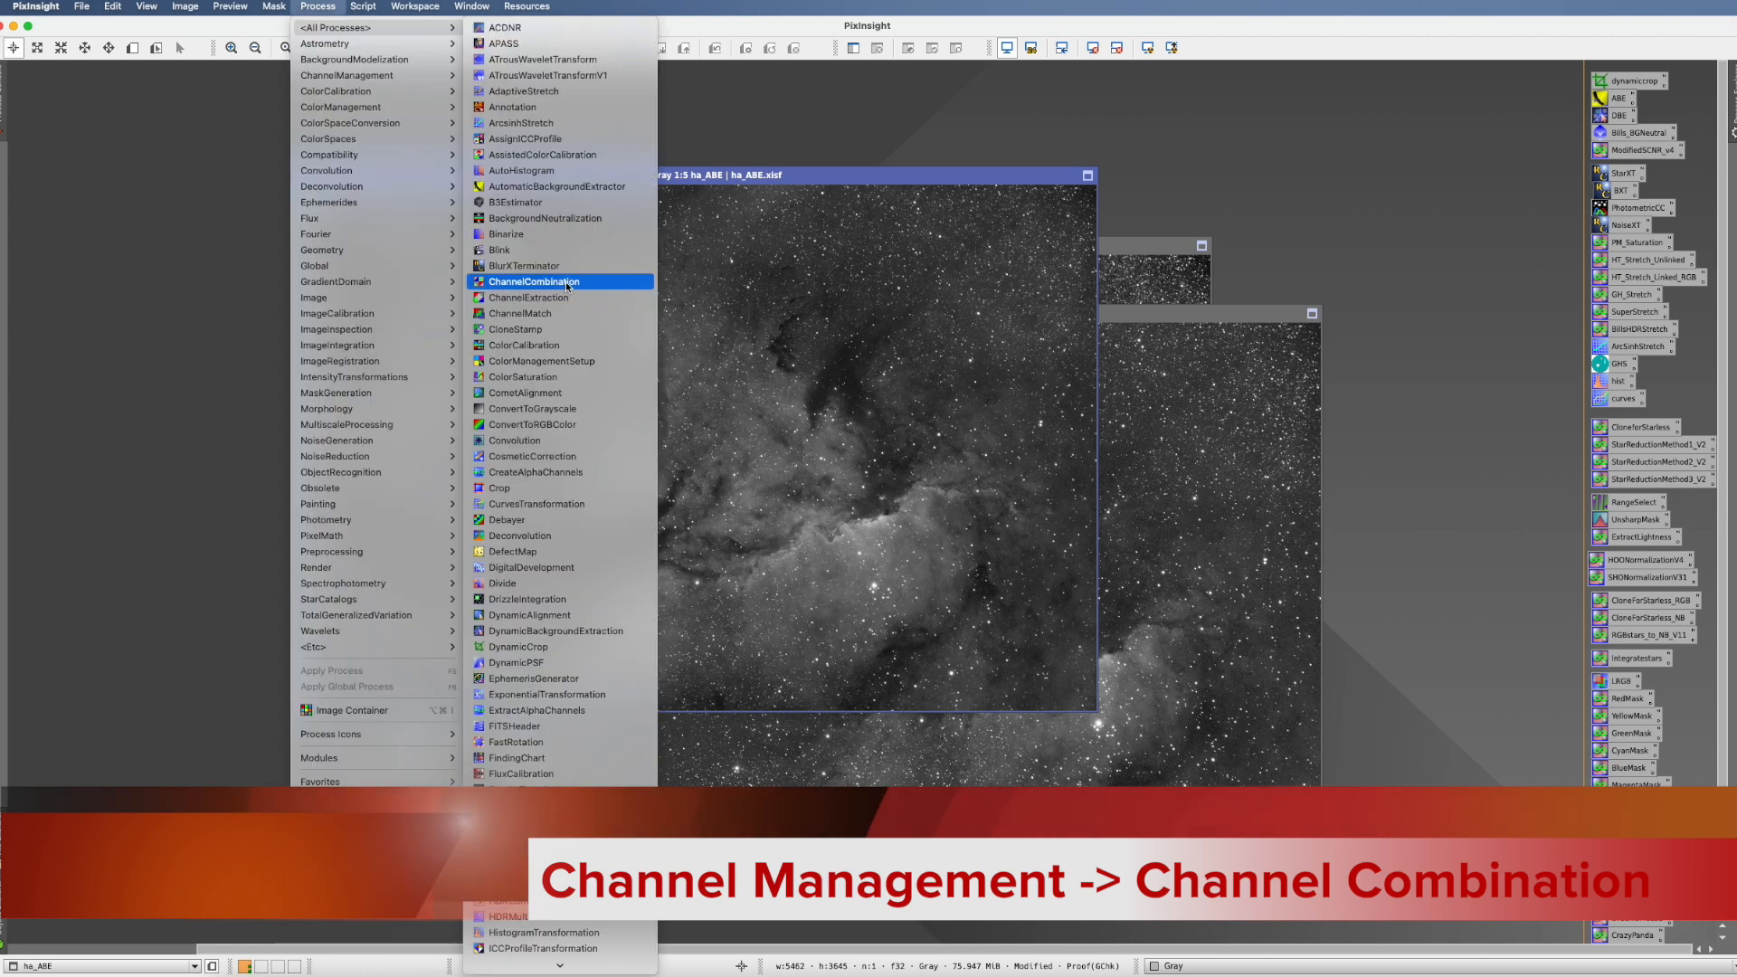
pyautogui.click(566, 281)
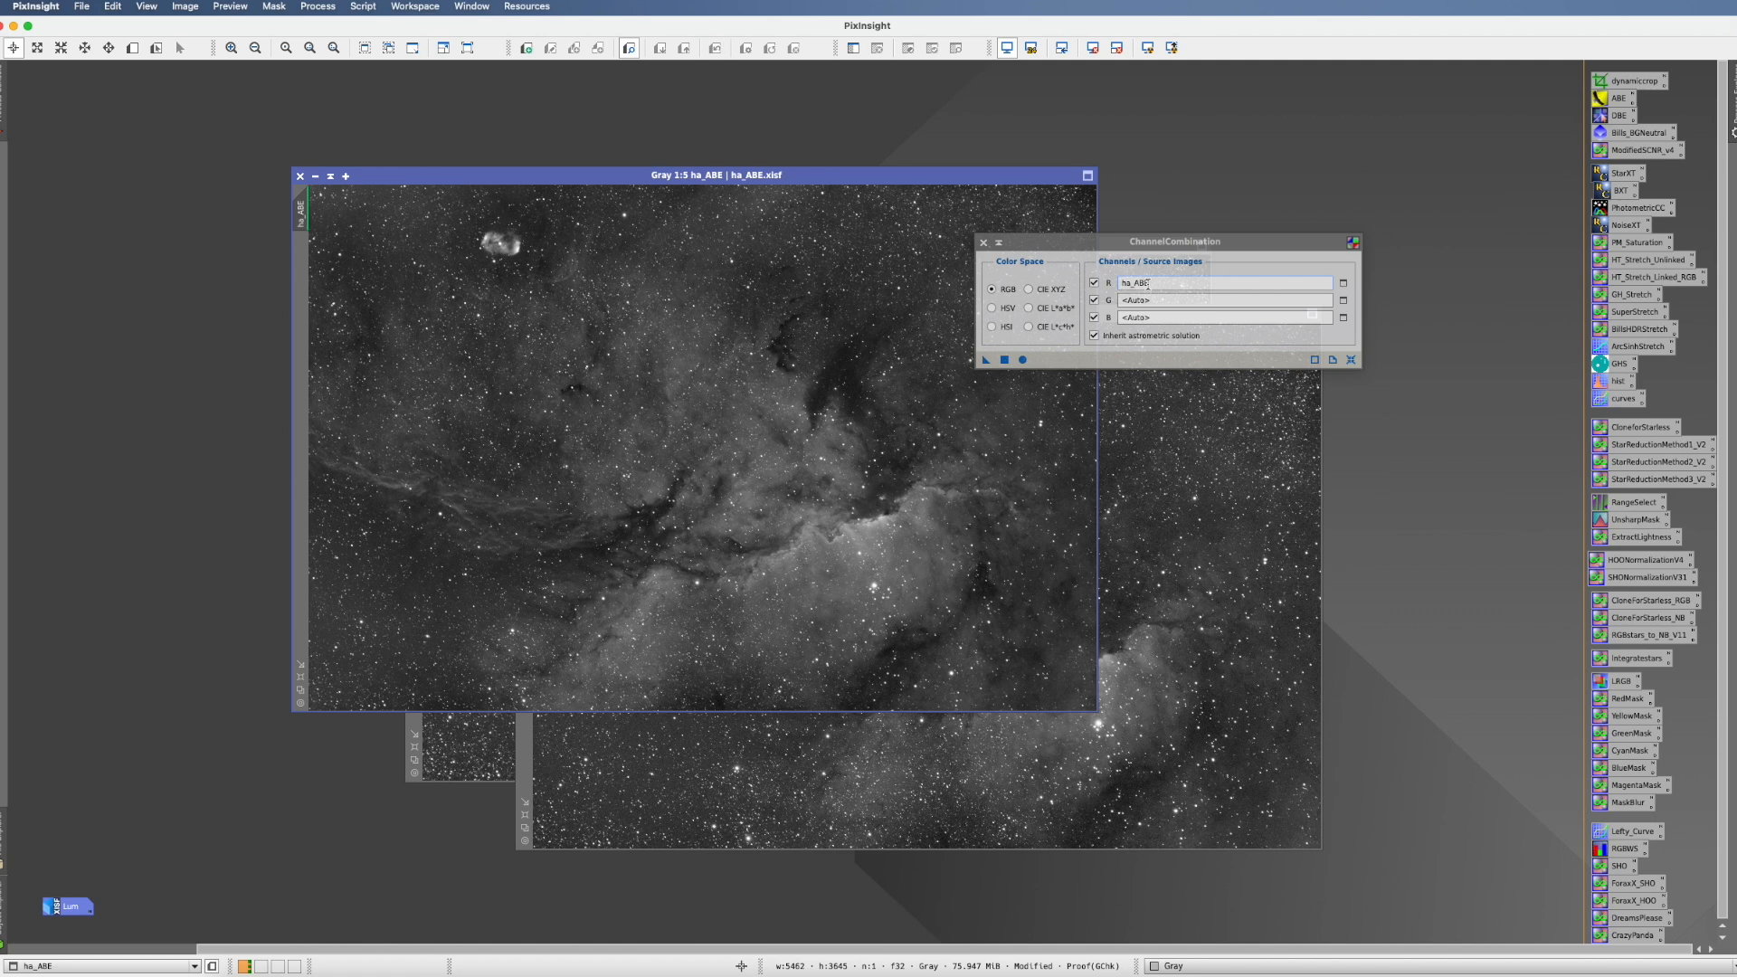
pyautogui.click(1152, 307)
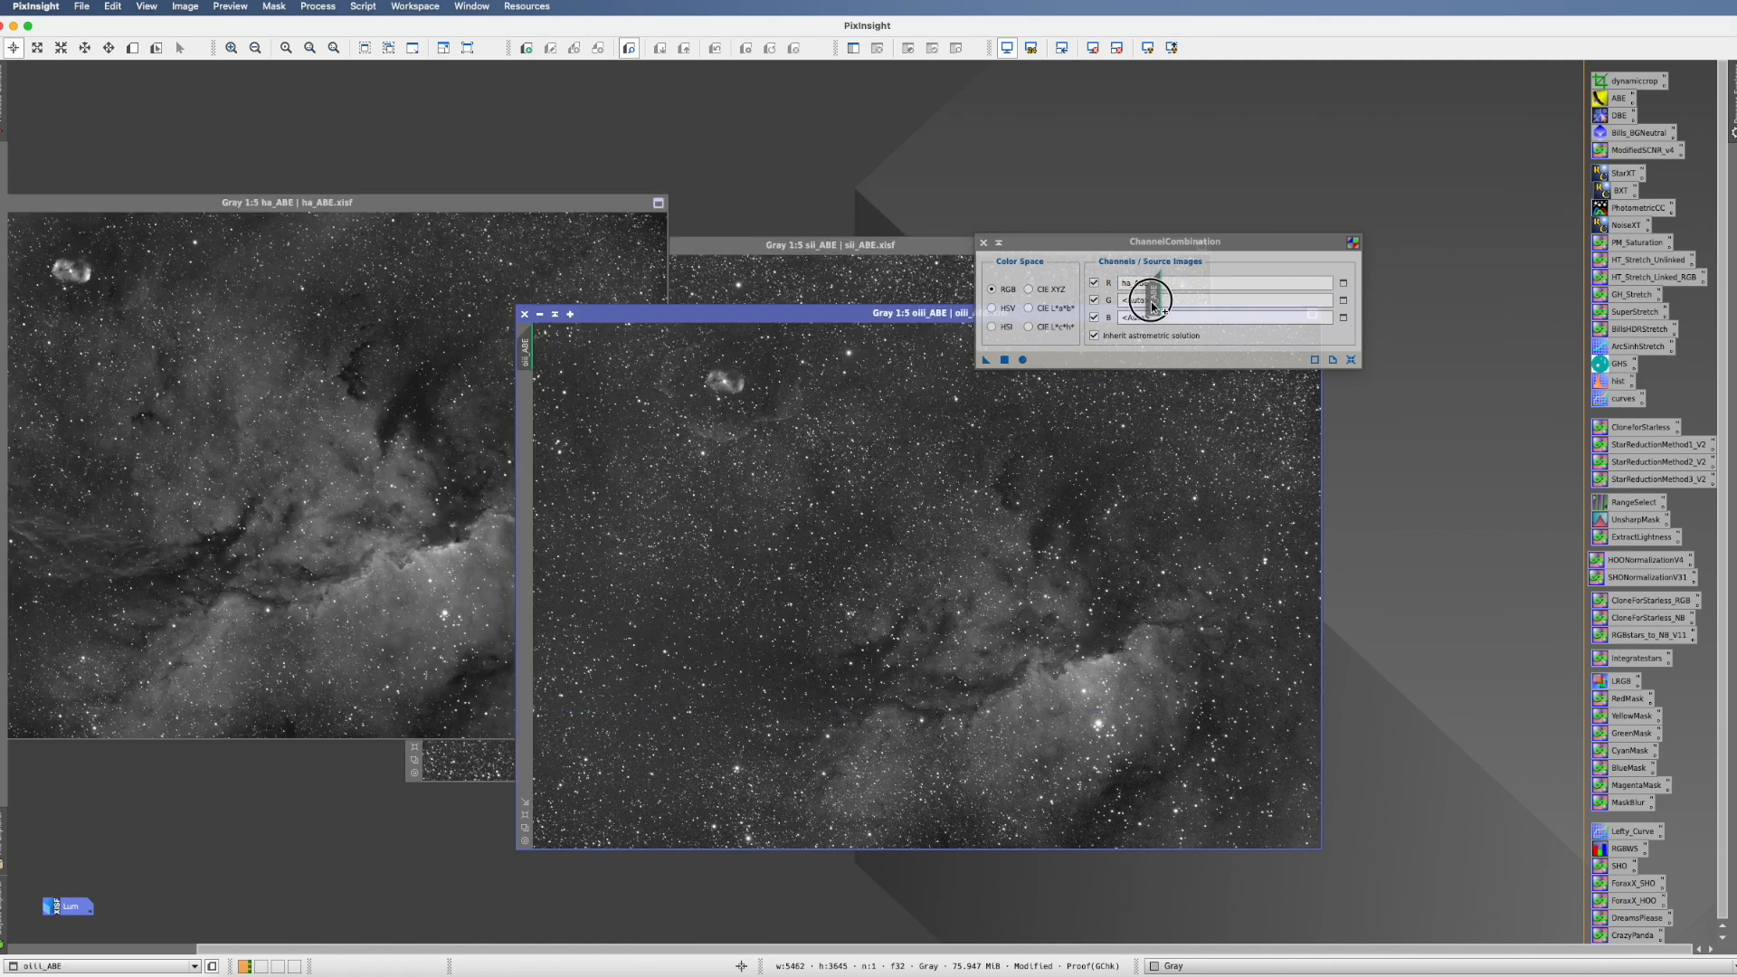
pyautogui.click(890, 242)
pyautogui.click(1167, 318)
pyautogui.moveTo(1170, 325); pyautogui.dragTo(1172, 321)
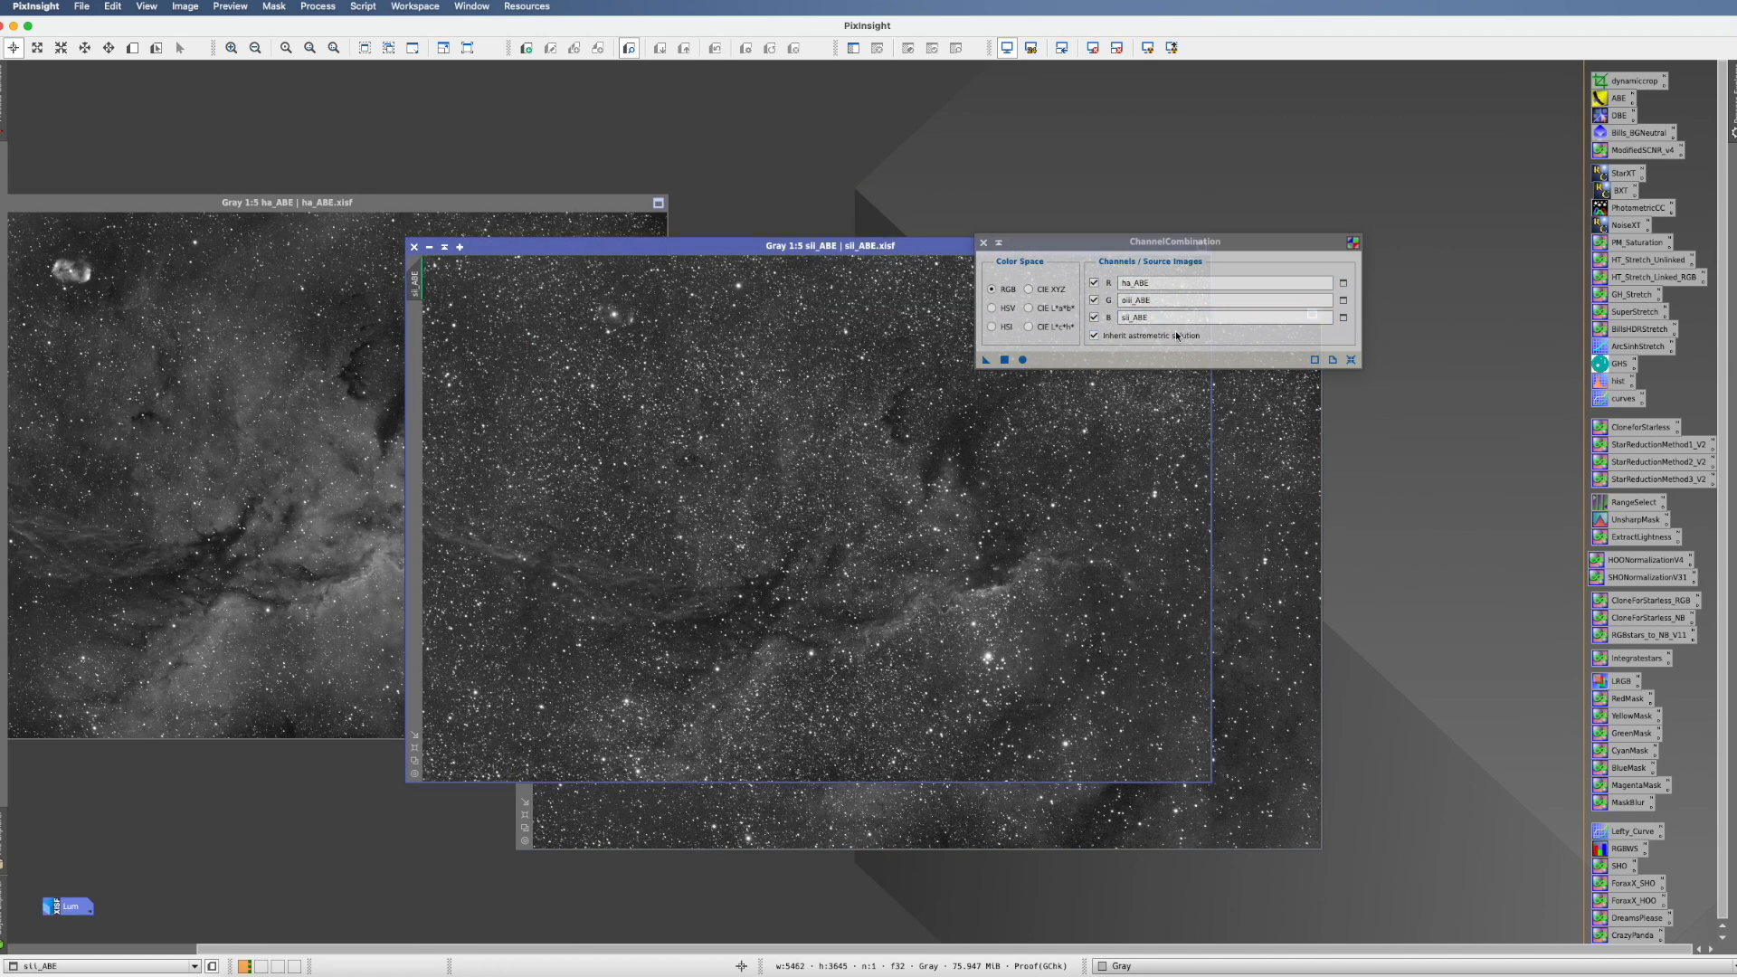
pyautogui.click(1022, 359)
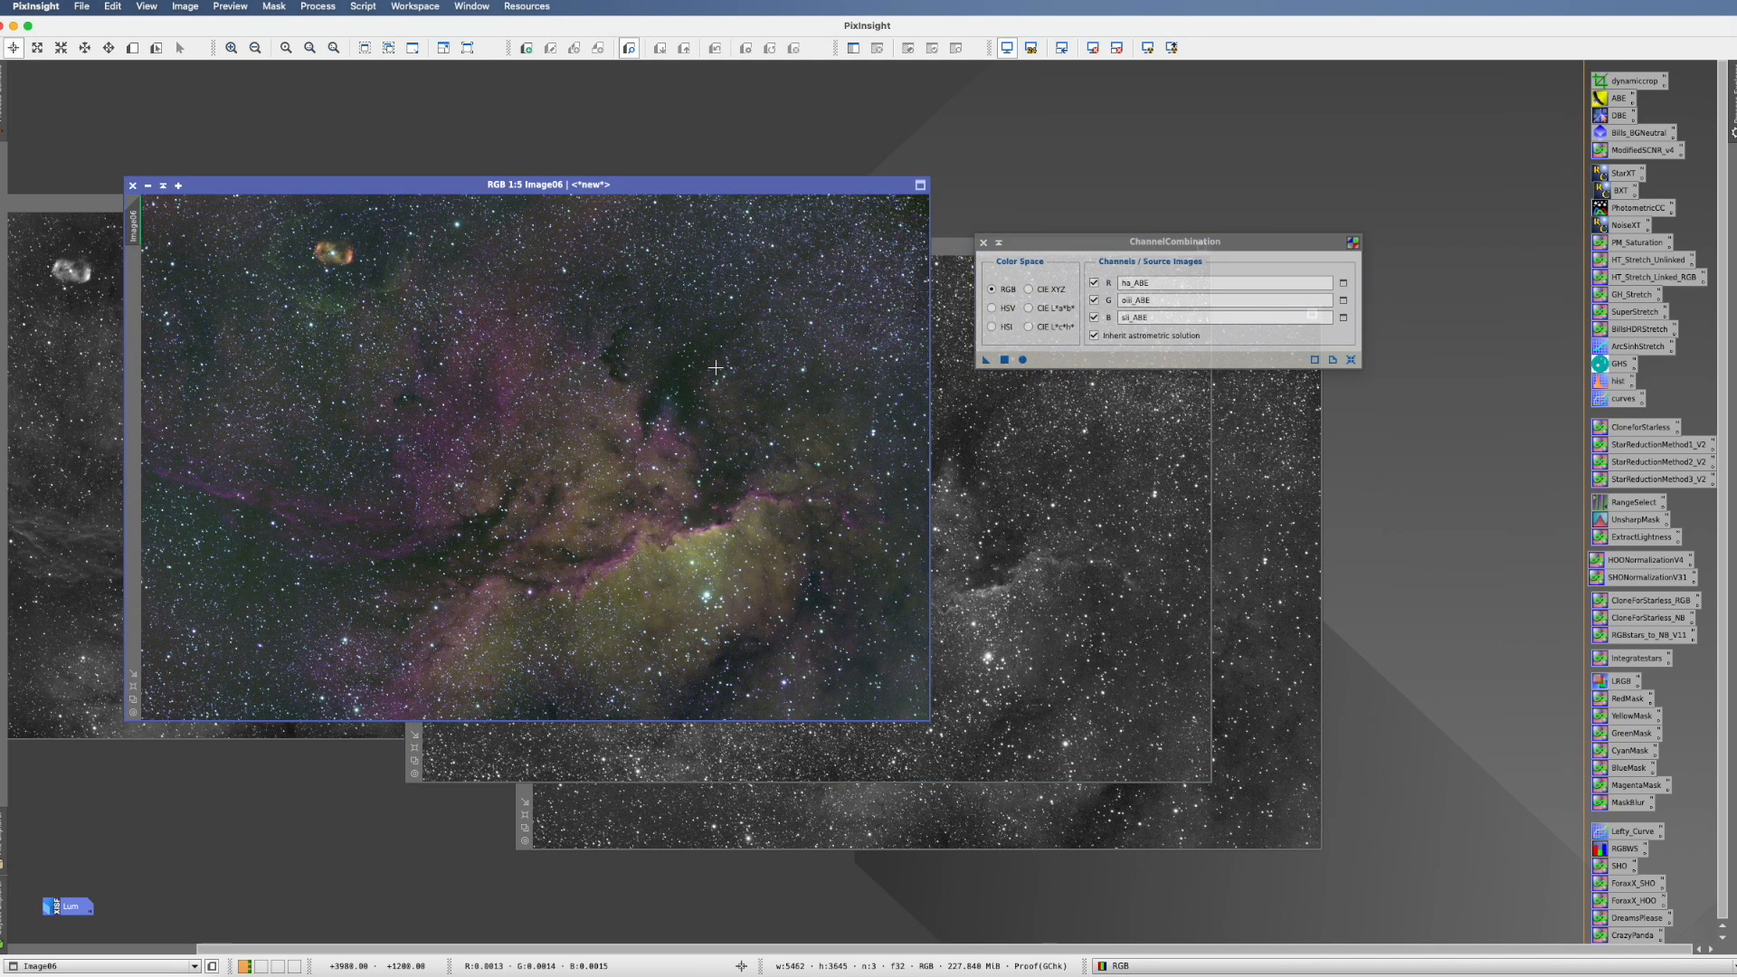
pyautogui.moveTo(298, 183); pyautogui.dragTo(600, 125)
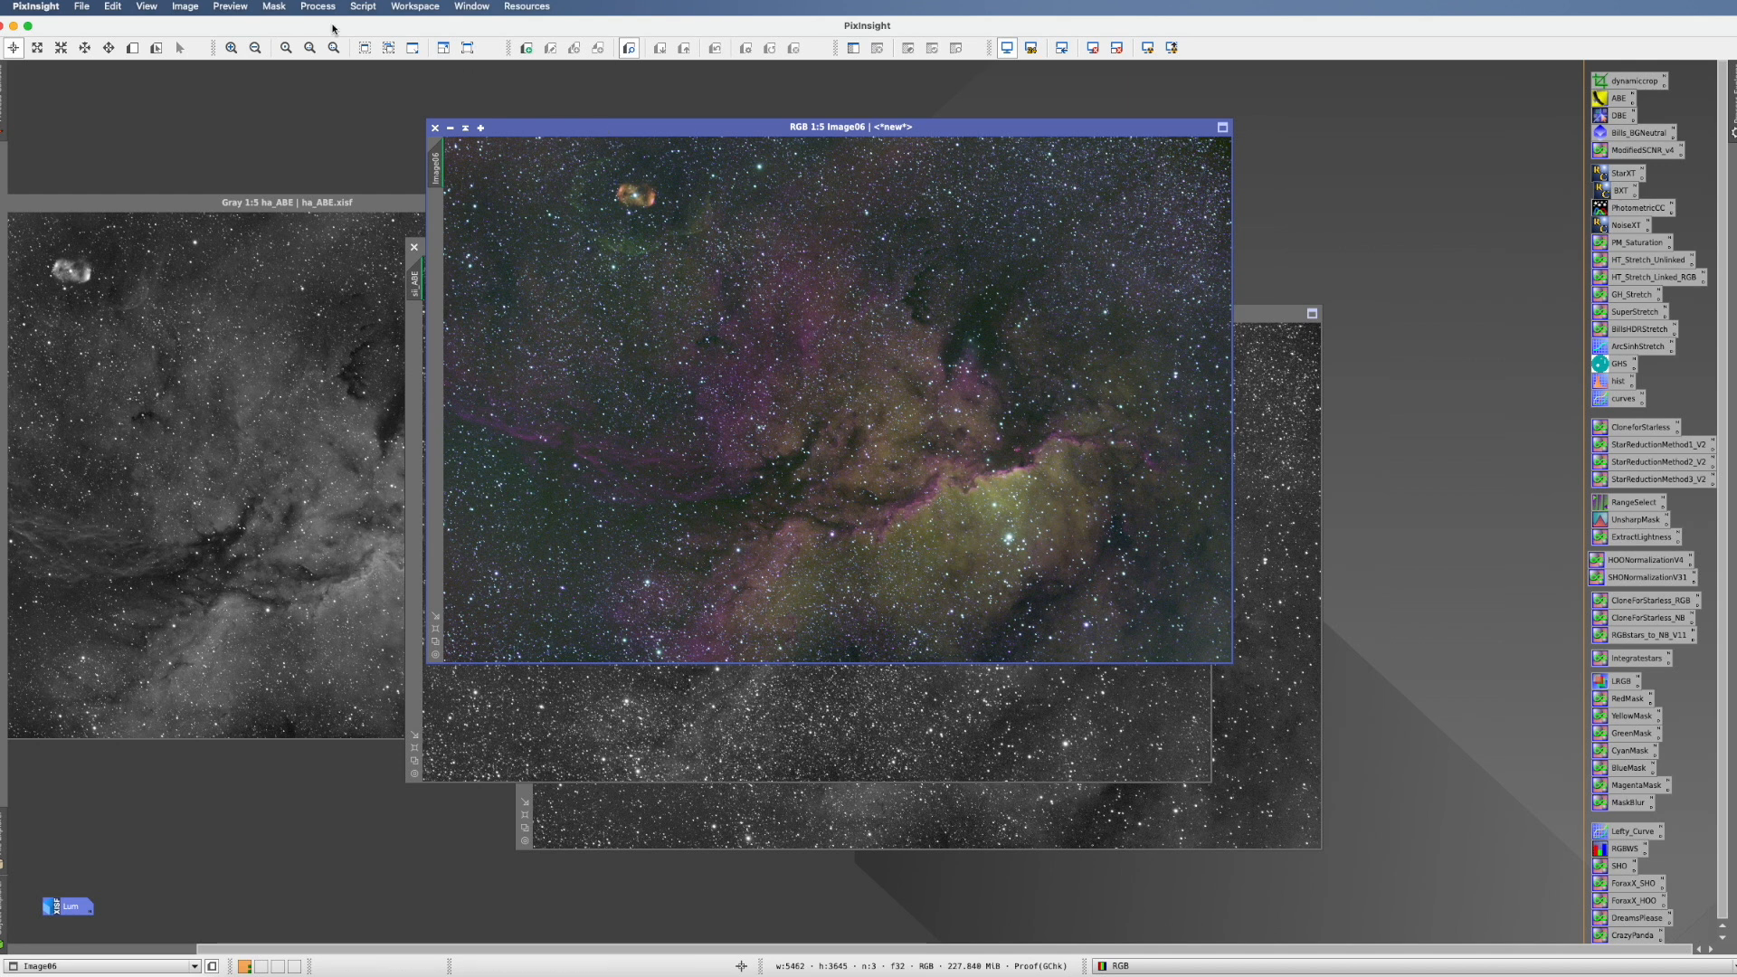
# - Plate-solve the combined RGB image with the ImageSolver script, searching online for the coordinates of ngc6188
pyautogui.click(363, 7)
pyautogui.moveTo(425, 138)
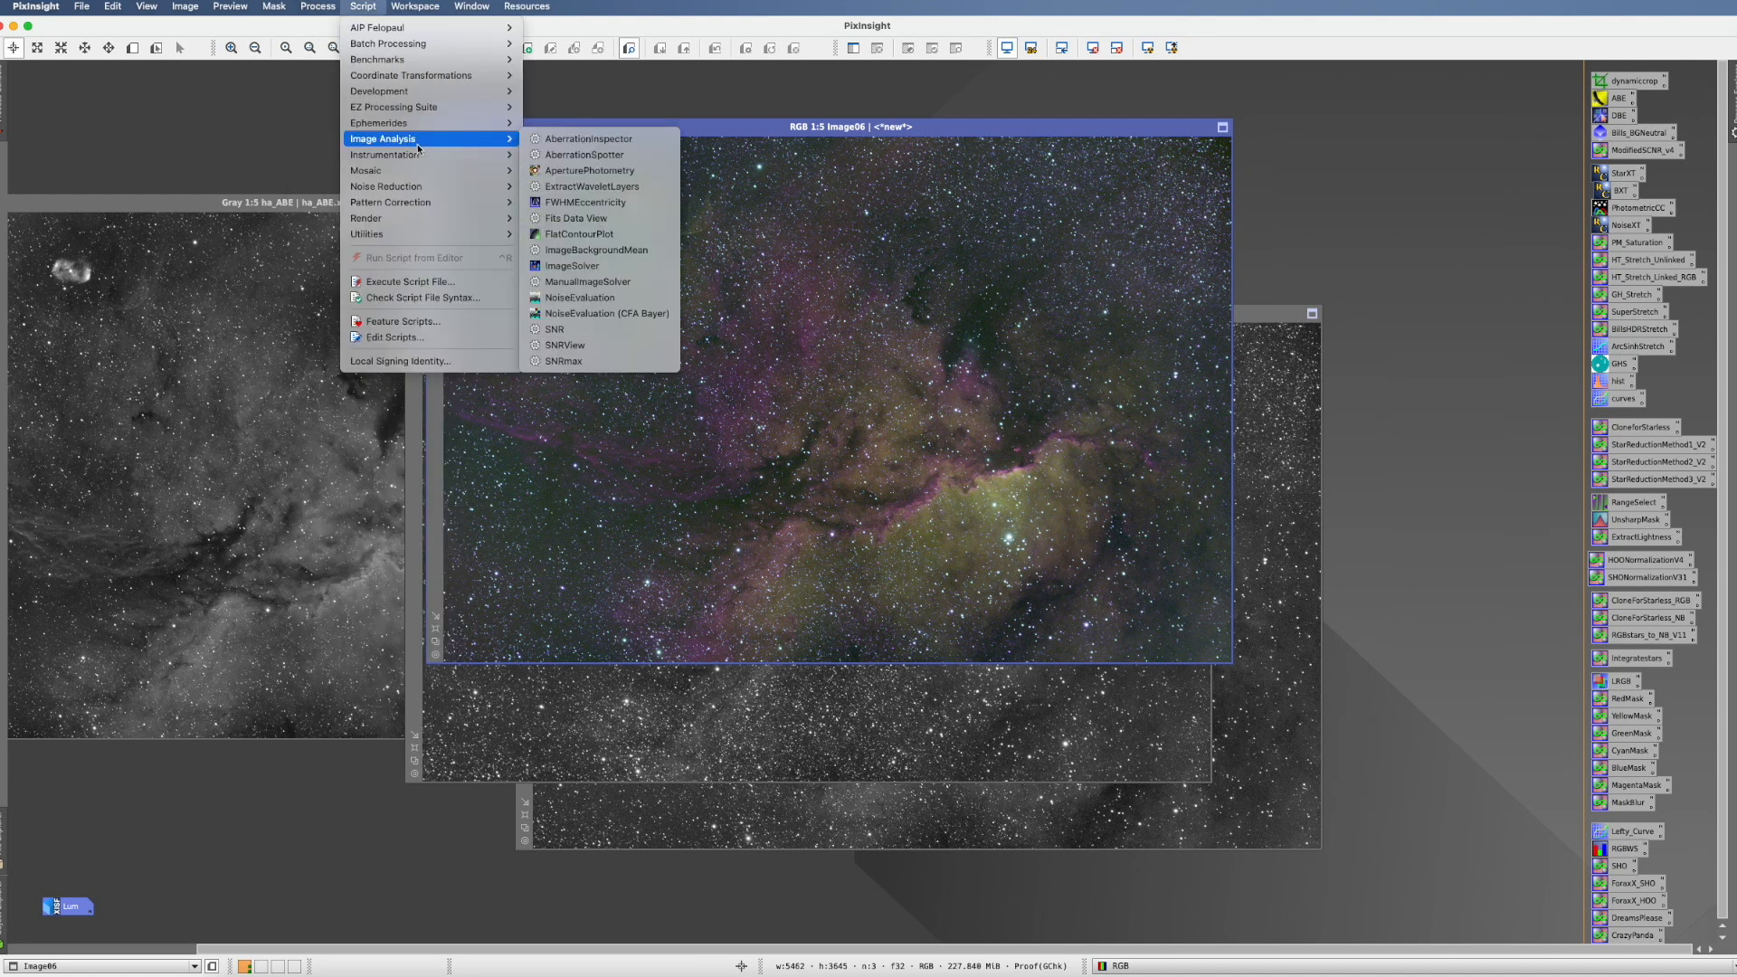
pyautogui.click(602, 265)
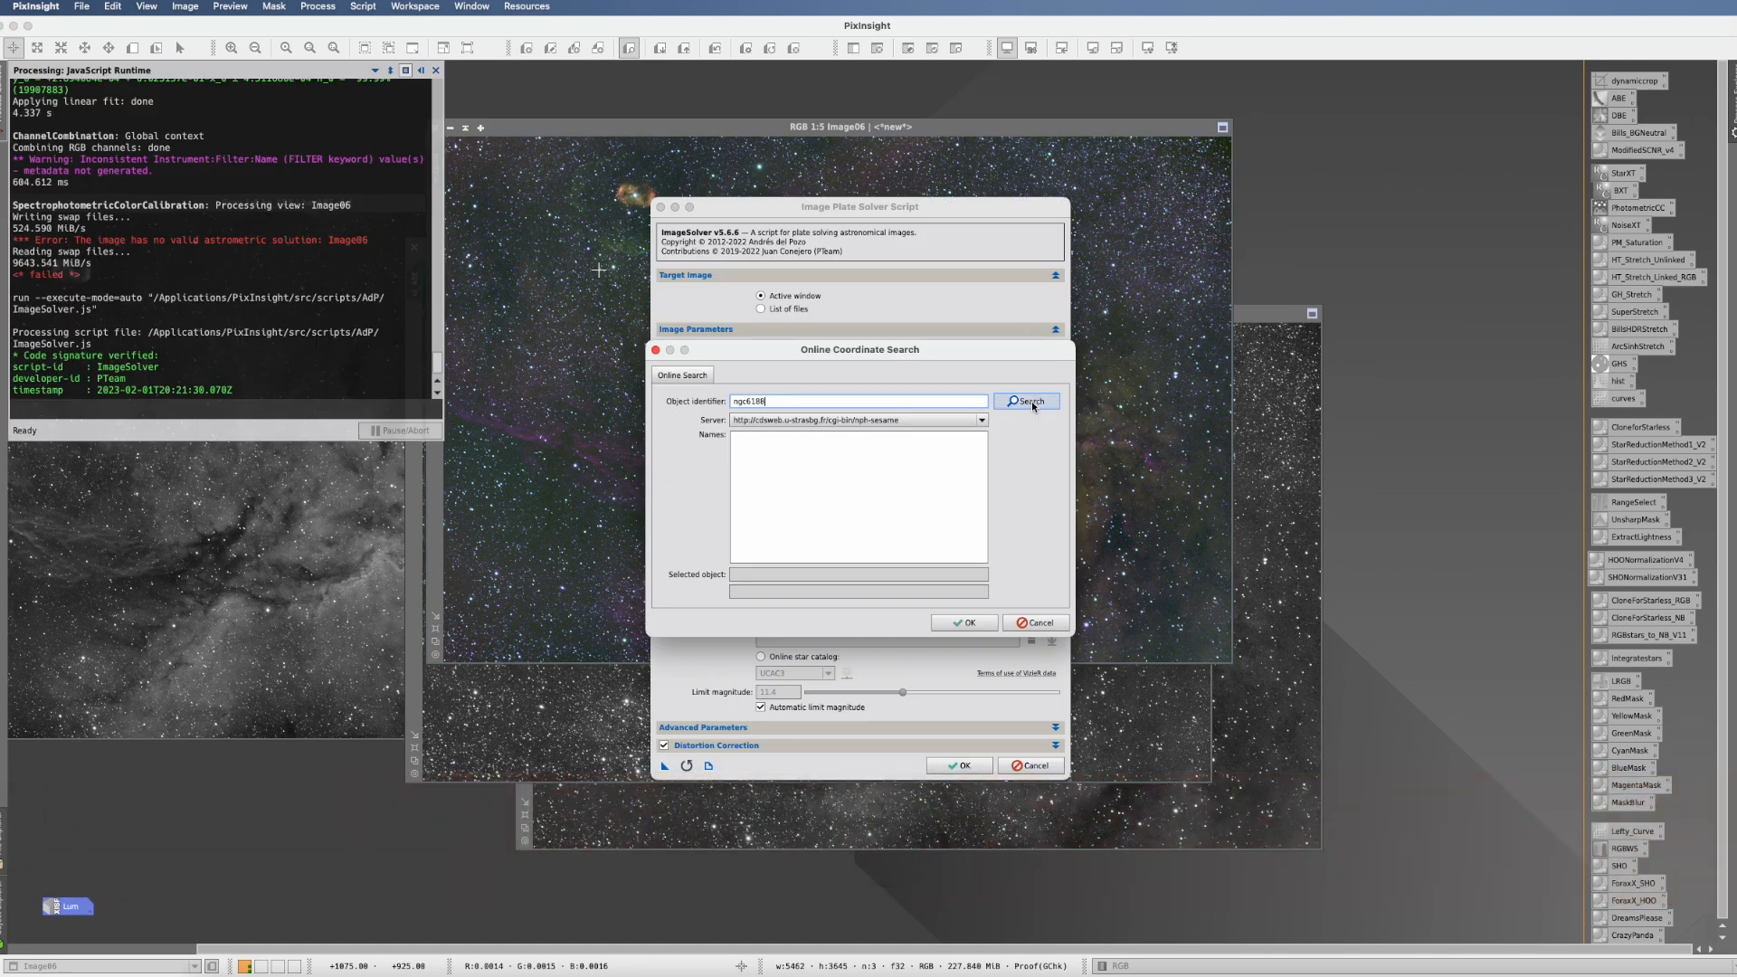
pyautogui.click(1027, 401)
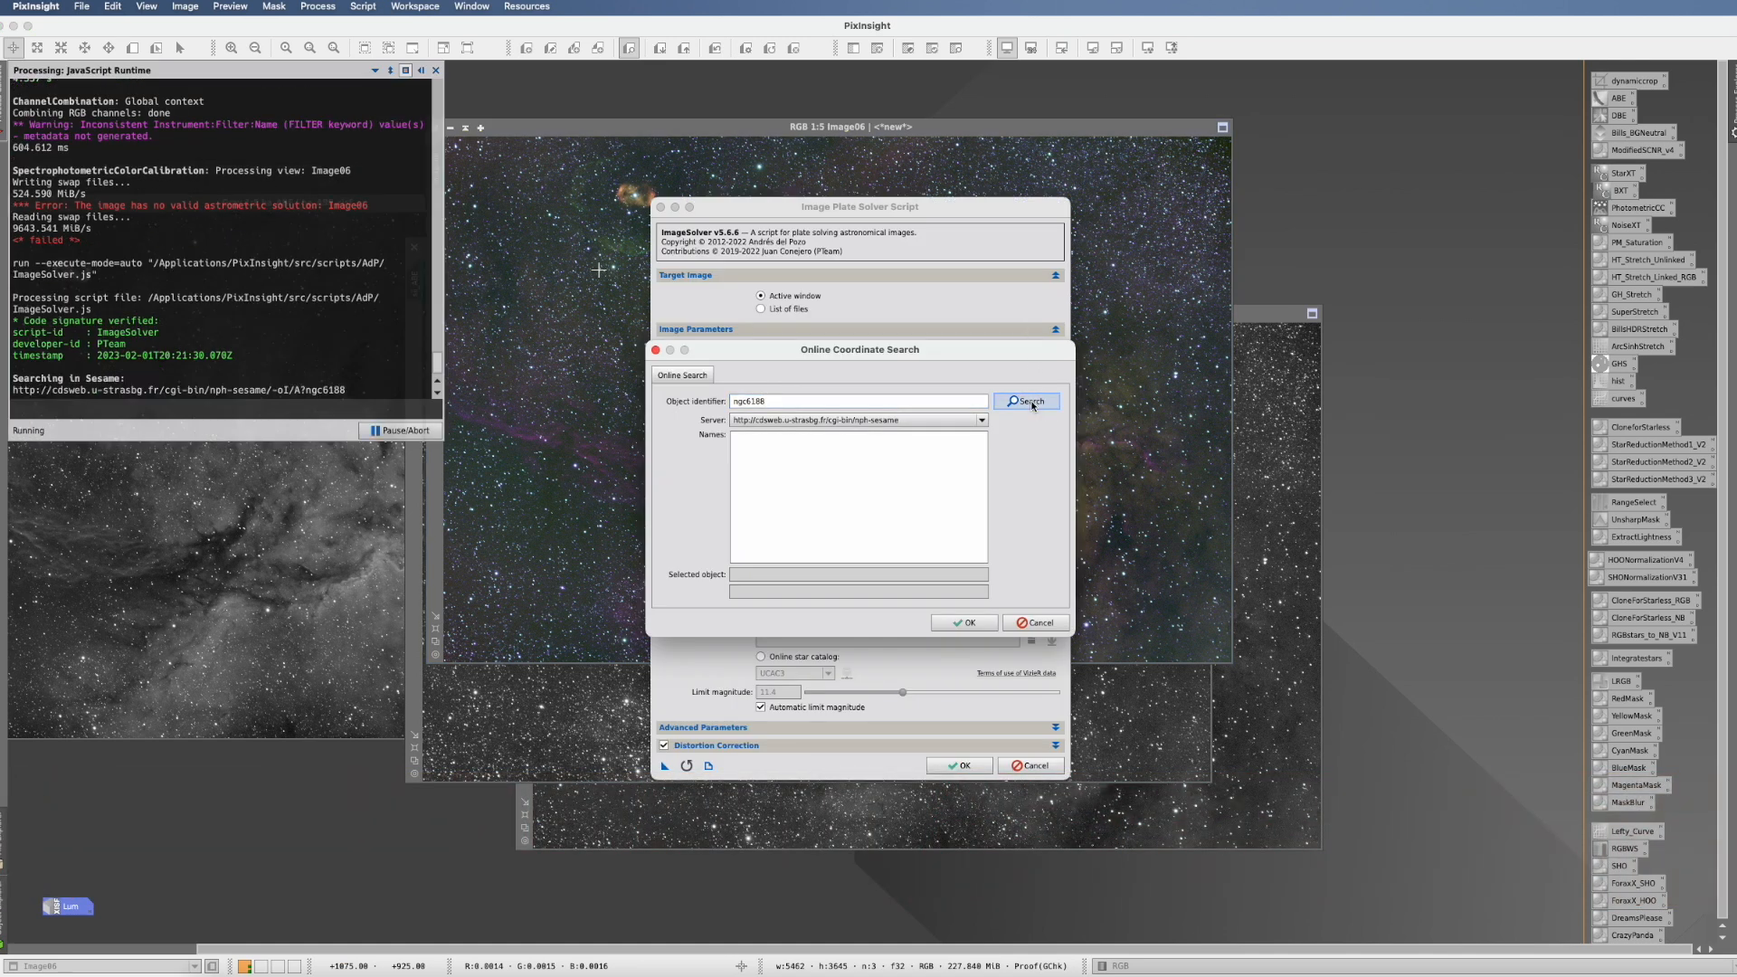
pyautogui.click(965, 622)
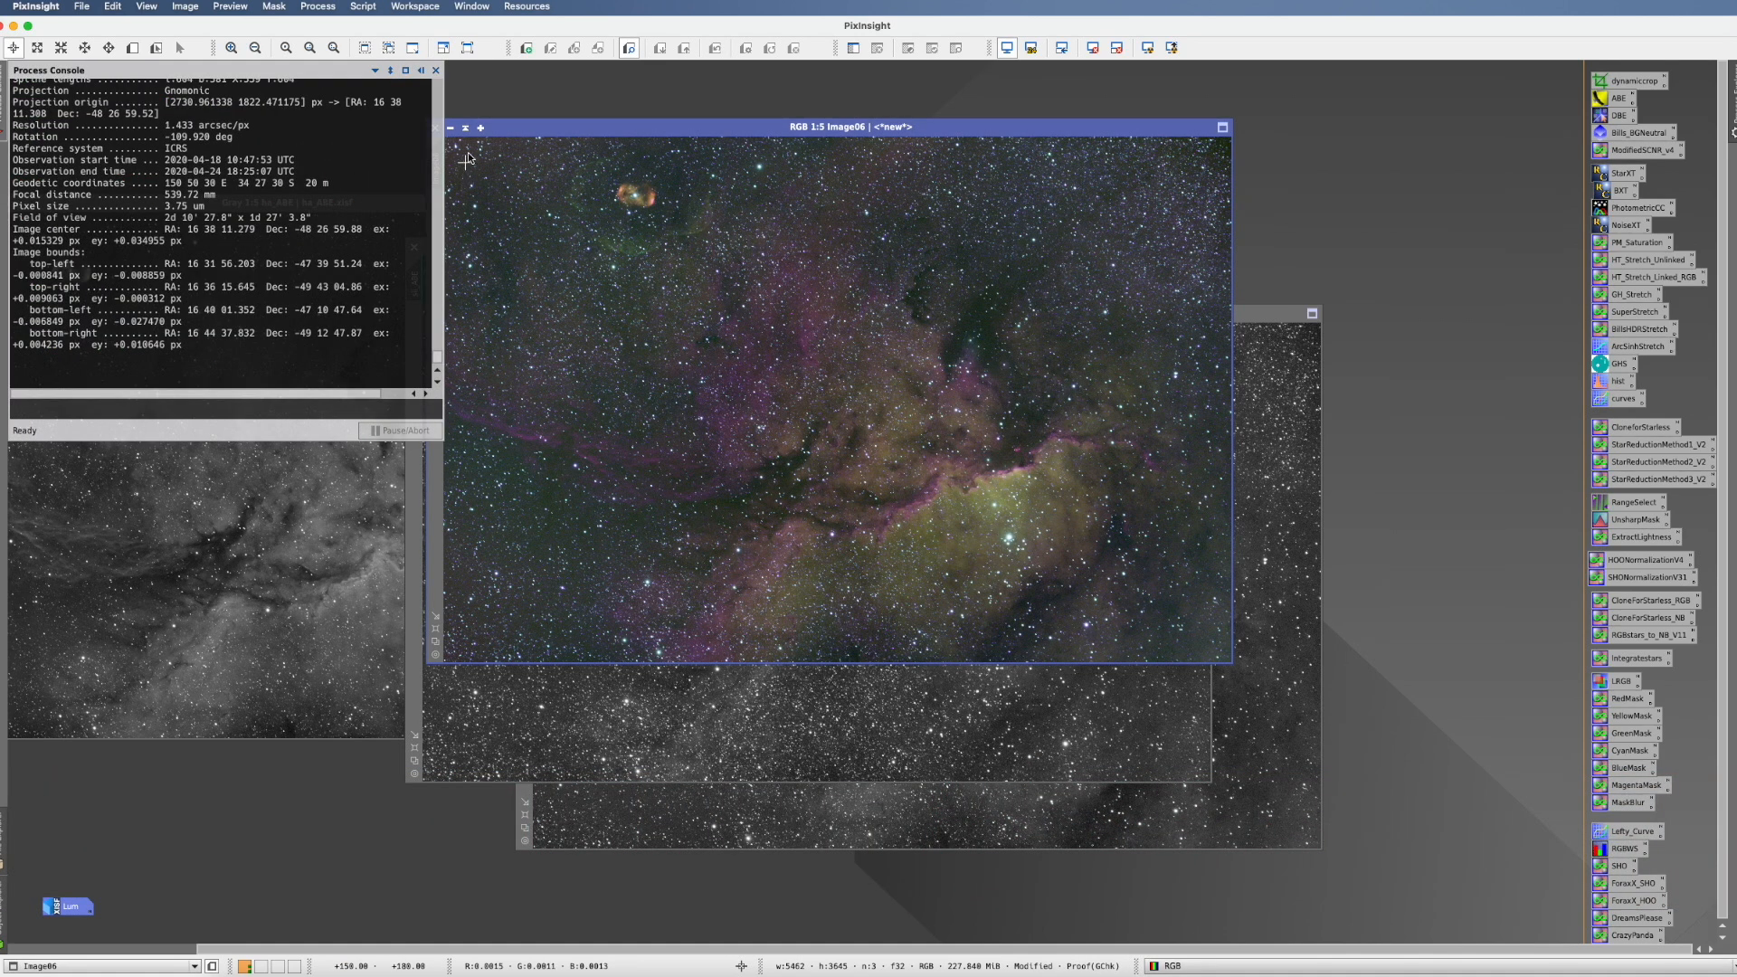
pyautogui.moveTo(552, 128); pyautogui.dragTo(646, 133)
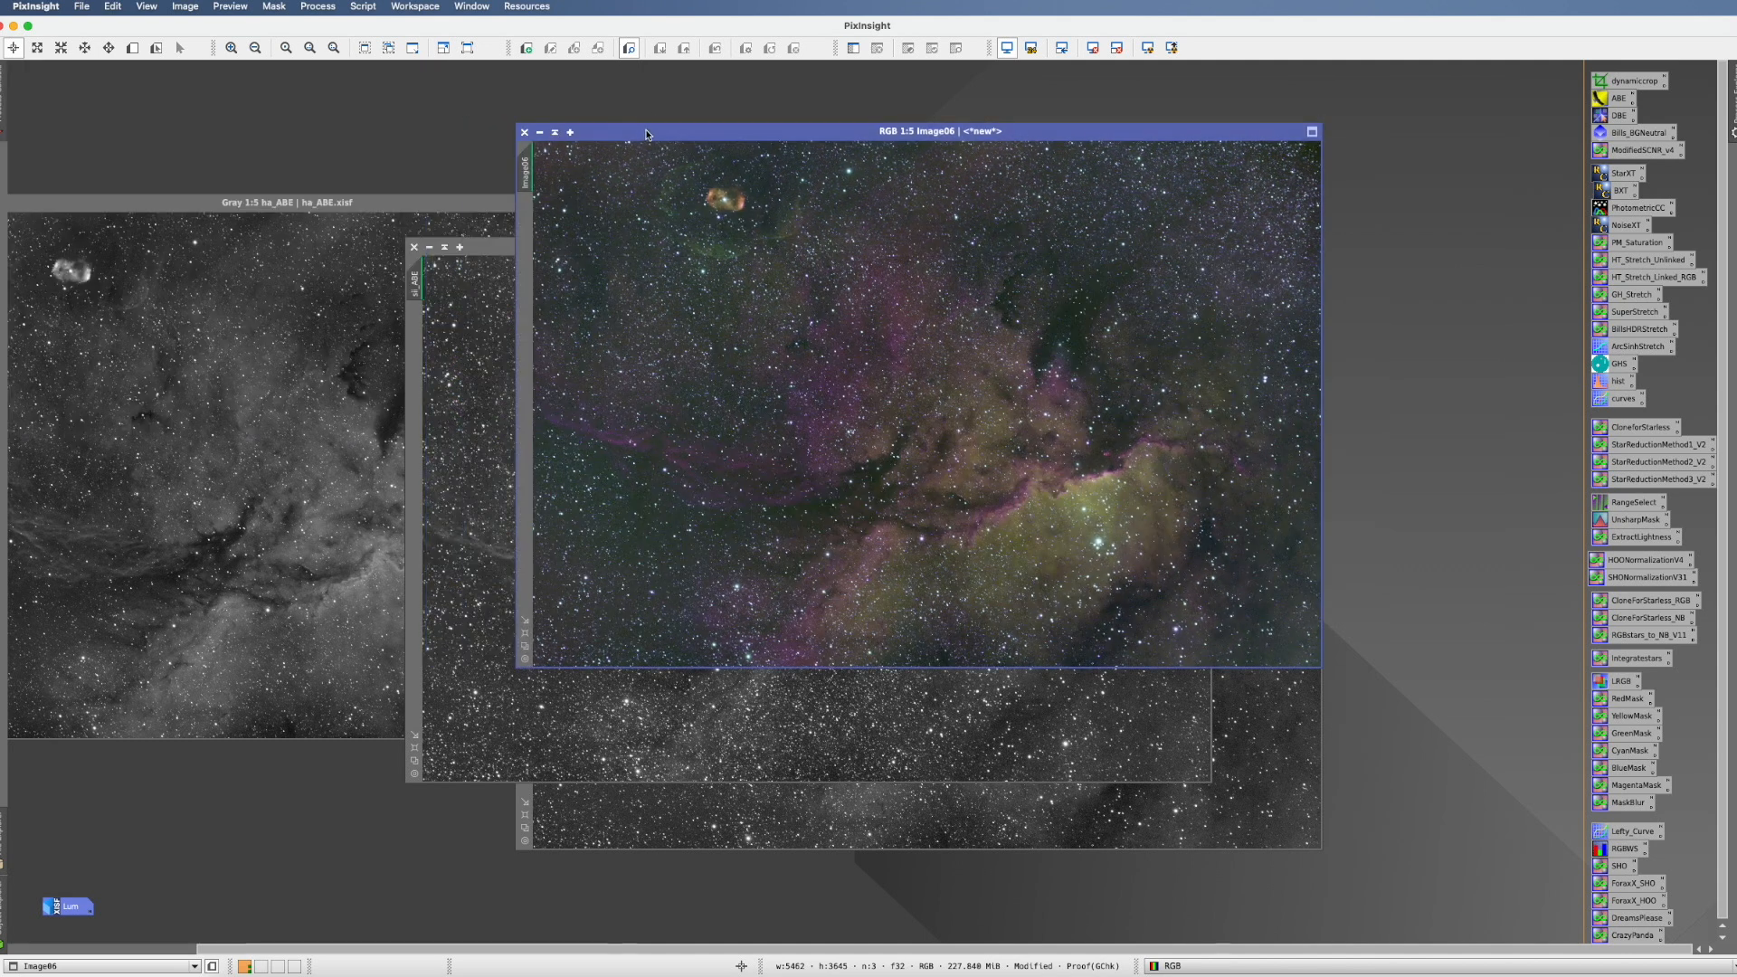
# - Start SpectrophotometricColorCalibration and set its red, green and blue filters to Optolong R, Optolong G and Optolong B
pyautogui.click(317, 7)
pyautogui.moveTo(362, 584)
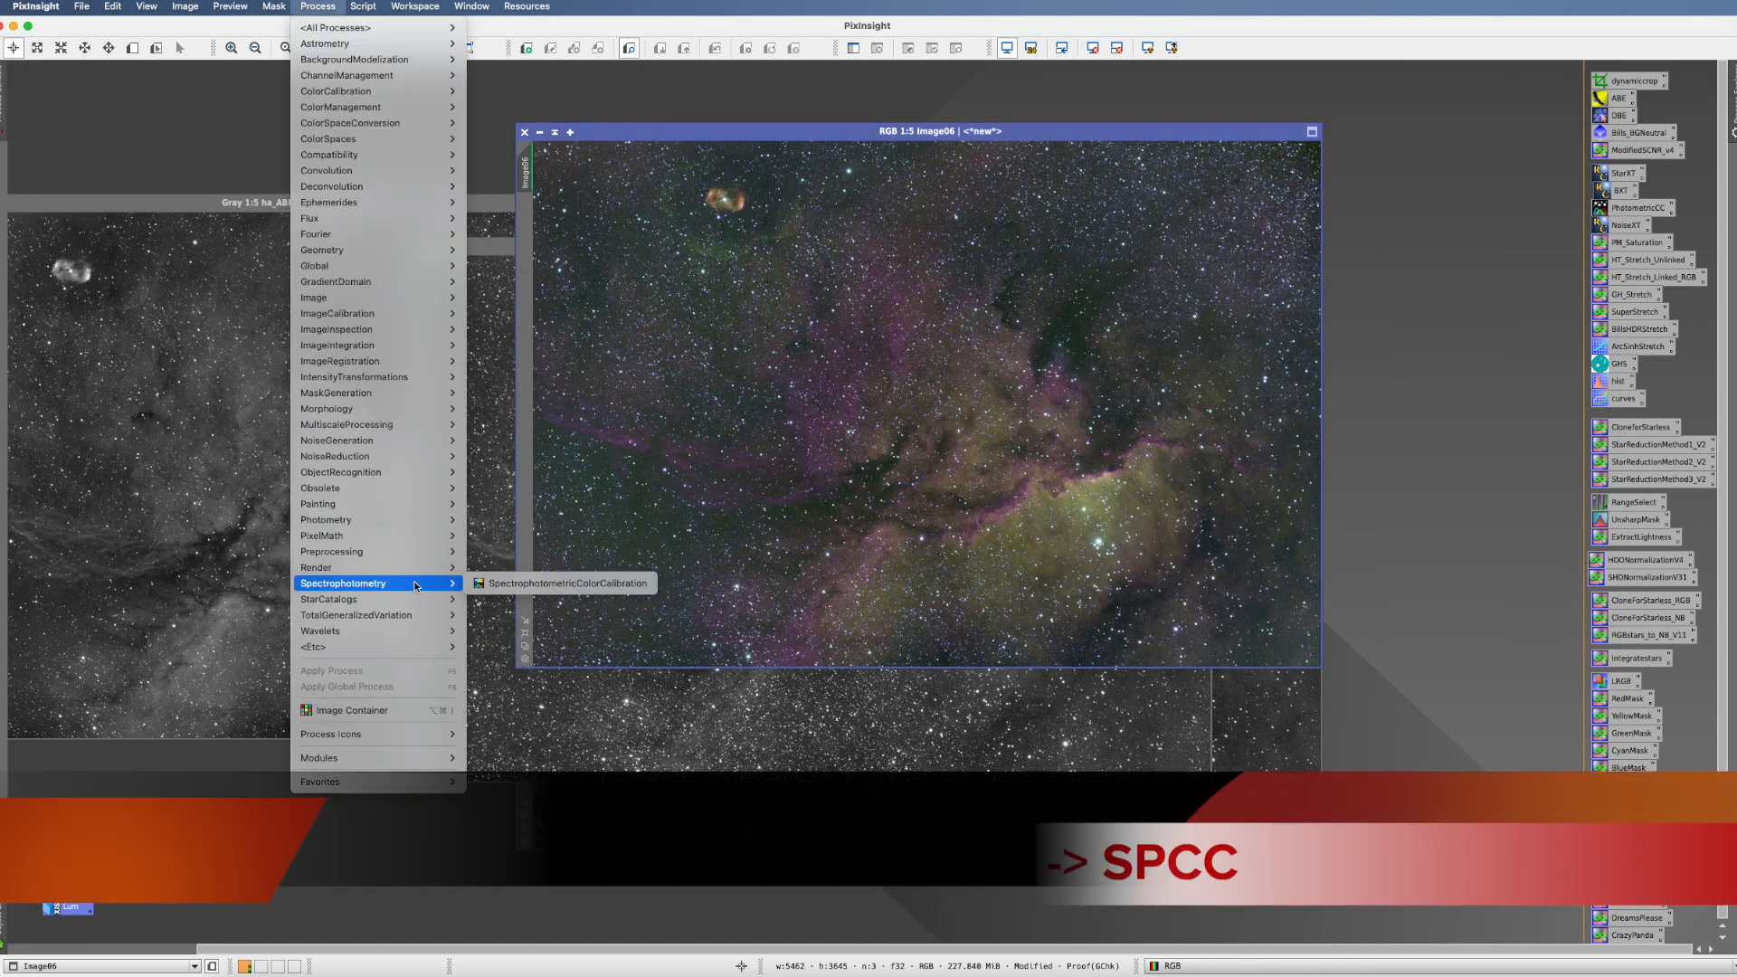
pyautogui.click(502, 585)
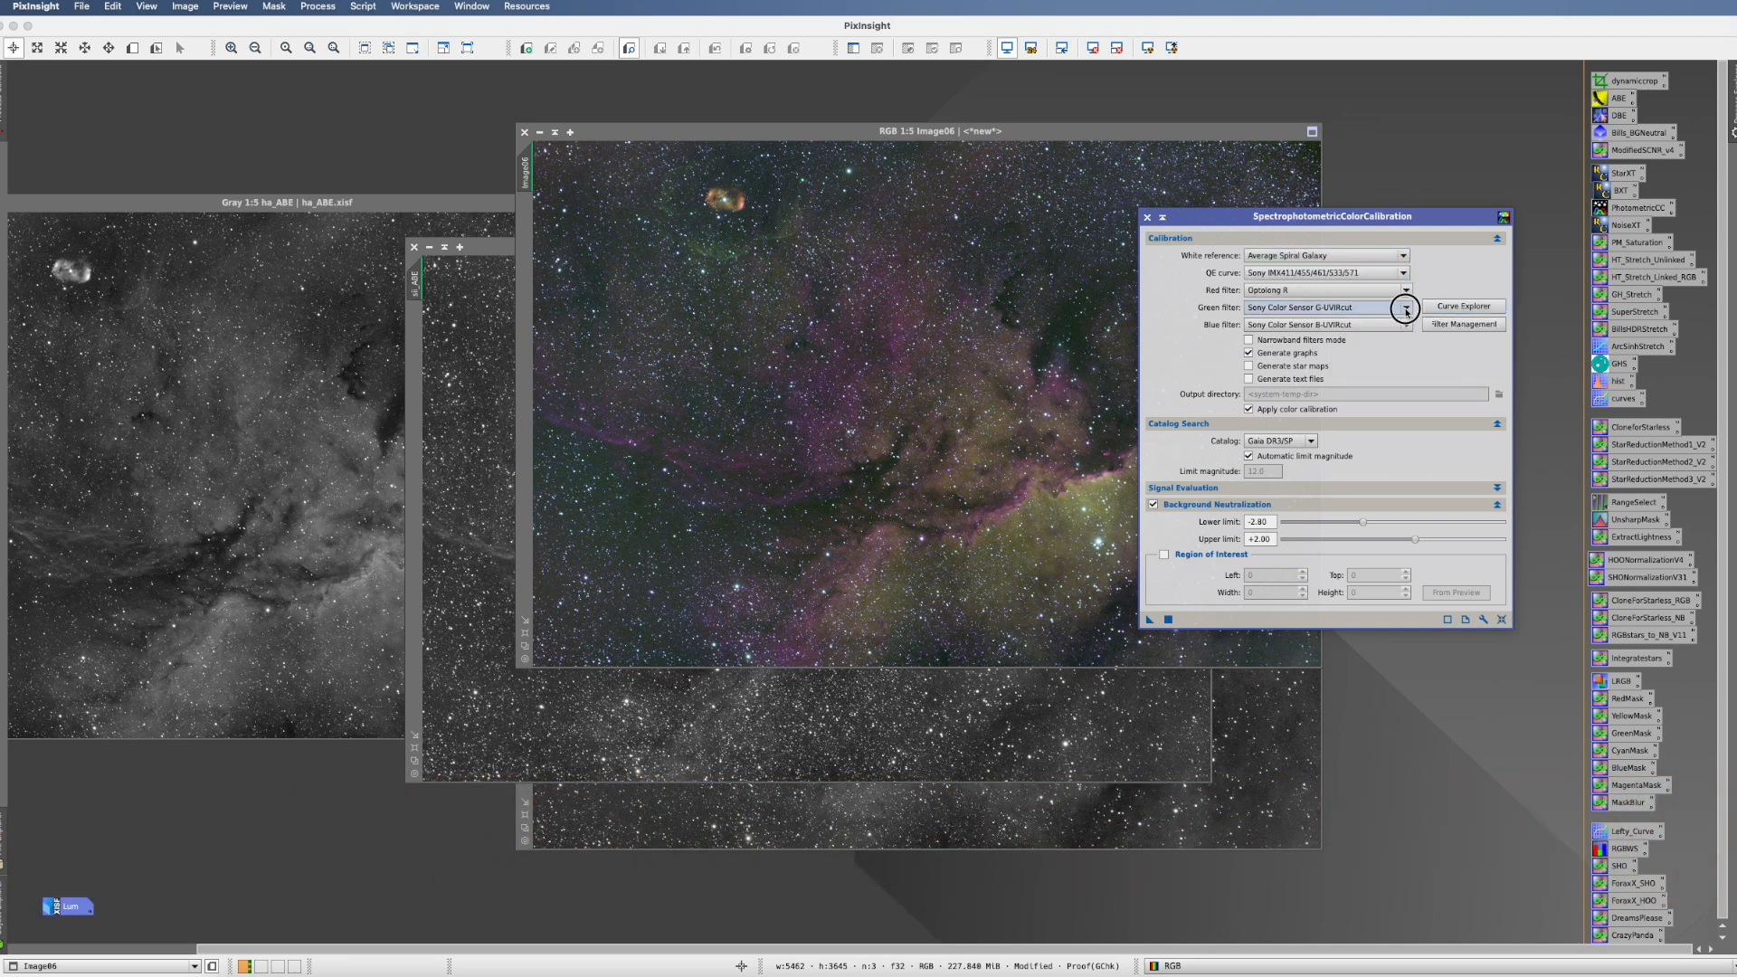
pyautogui.click(1406, 308)
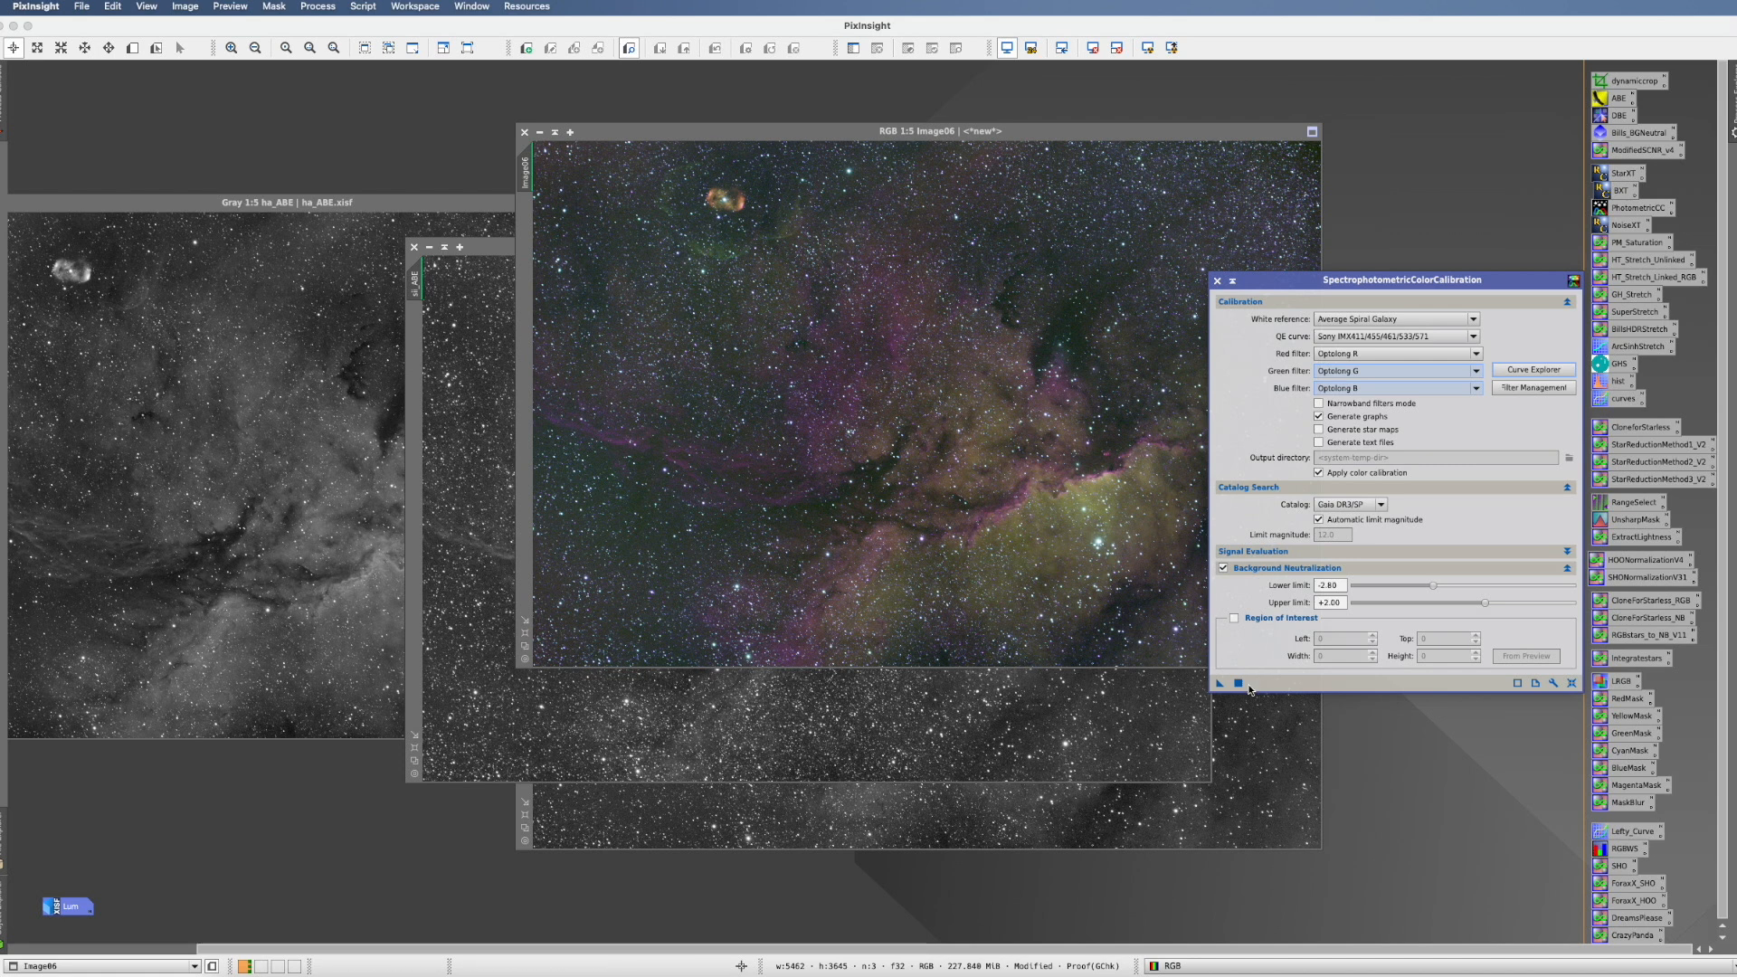
# - Enable the region of interest for background neutralization and load it from a small new preview over dark sky near the image's upper-left corner
pyautogui.click(1234, 618)
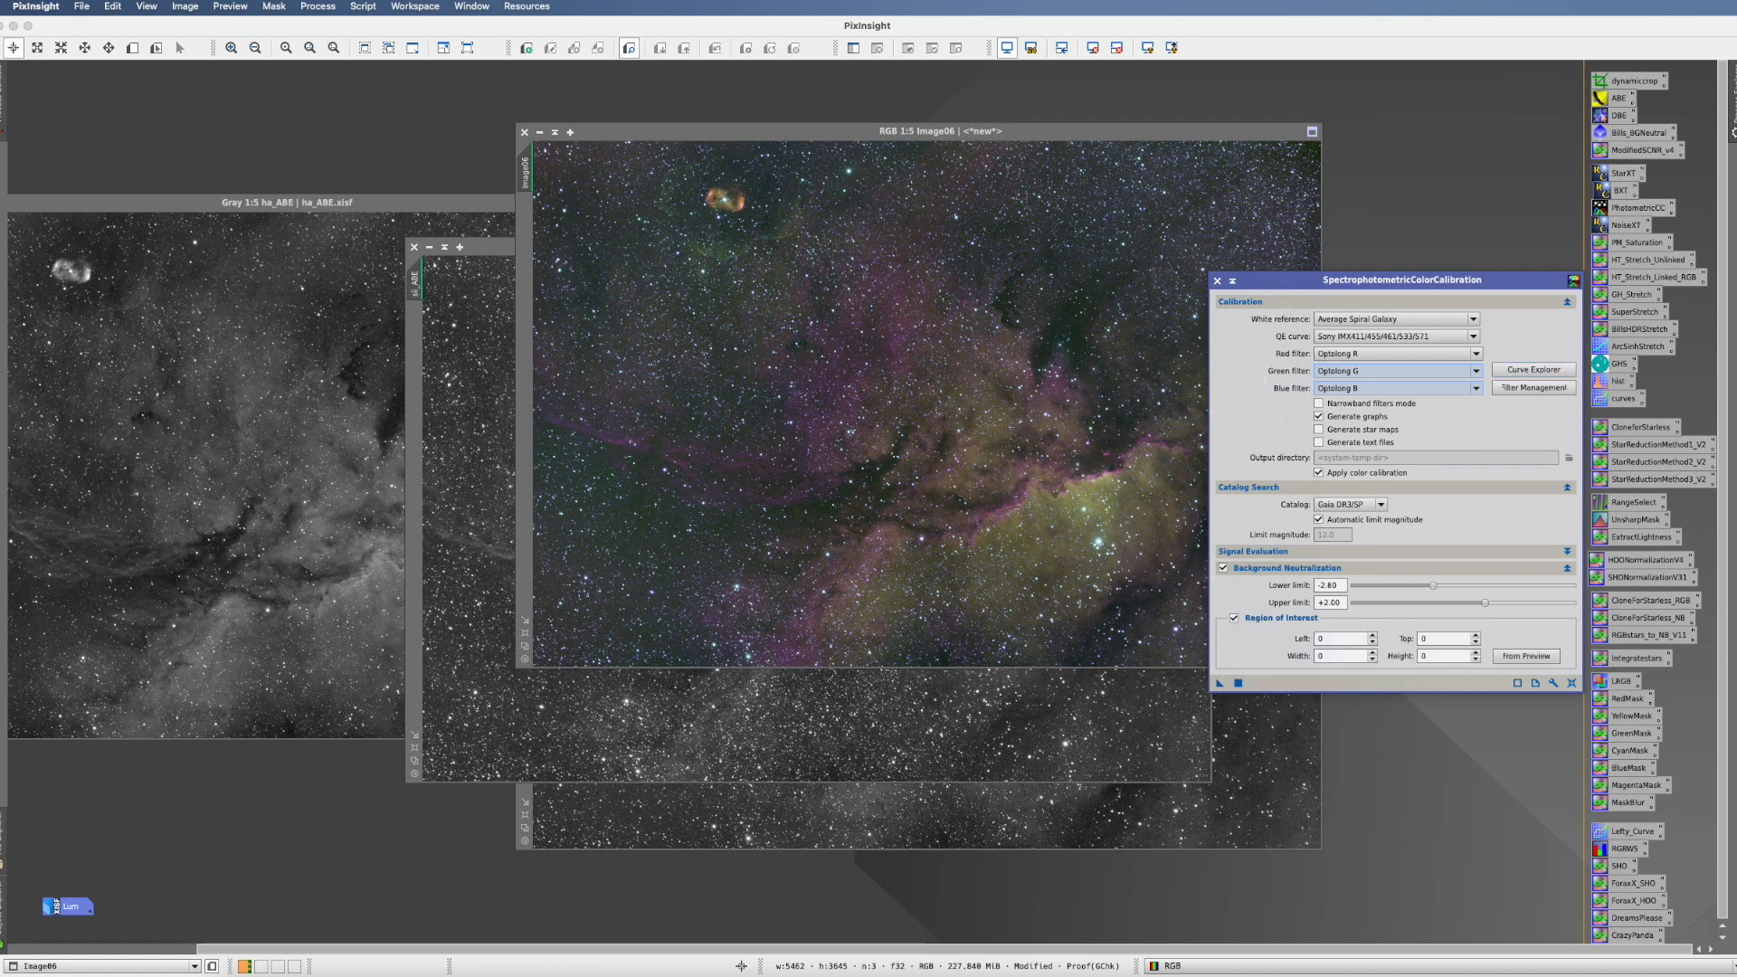
pyautogui.click(155, 48)
pyautogui.moveTo(571, 195); pyautogui.dragTo(594, 217)
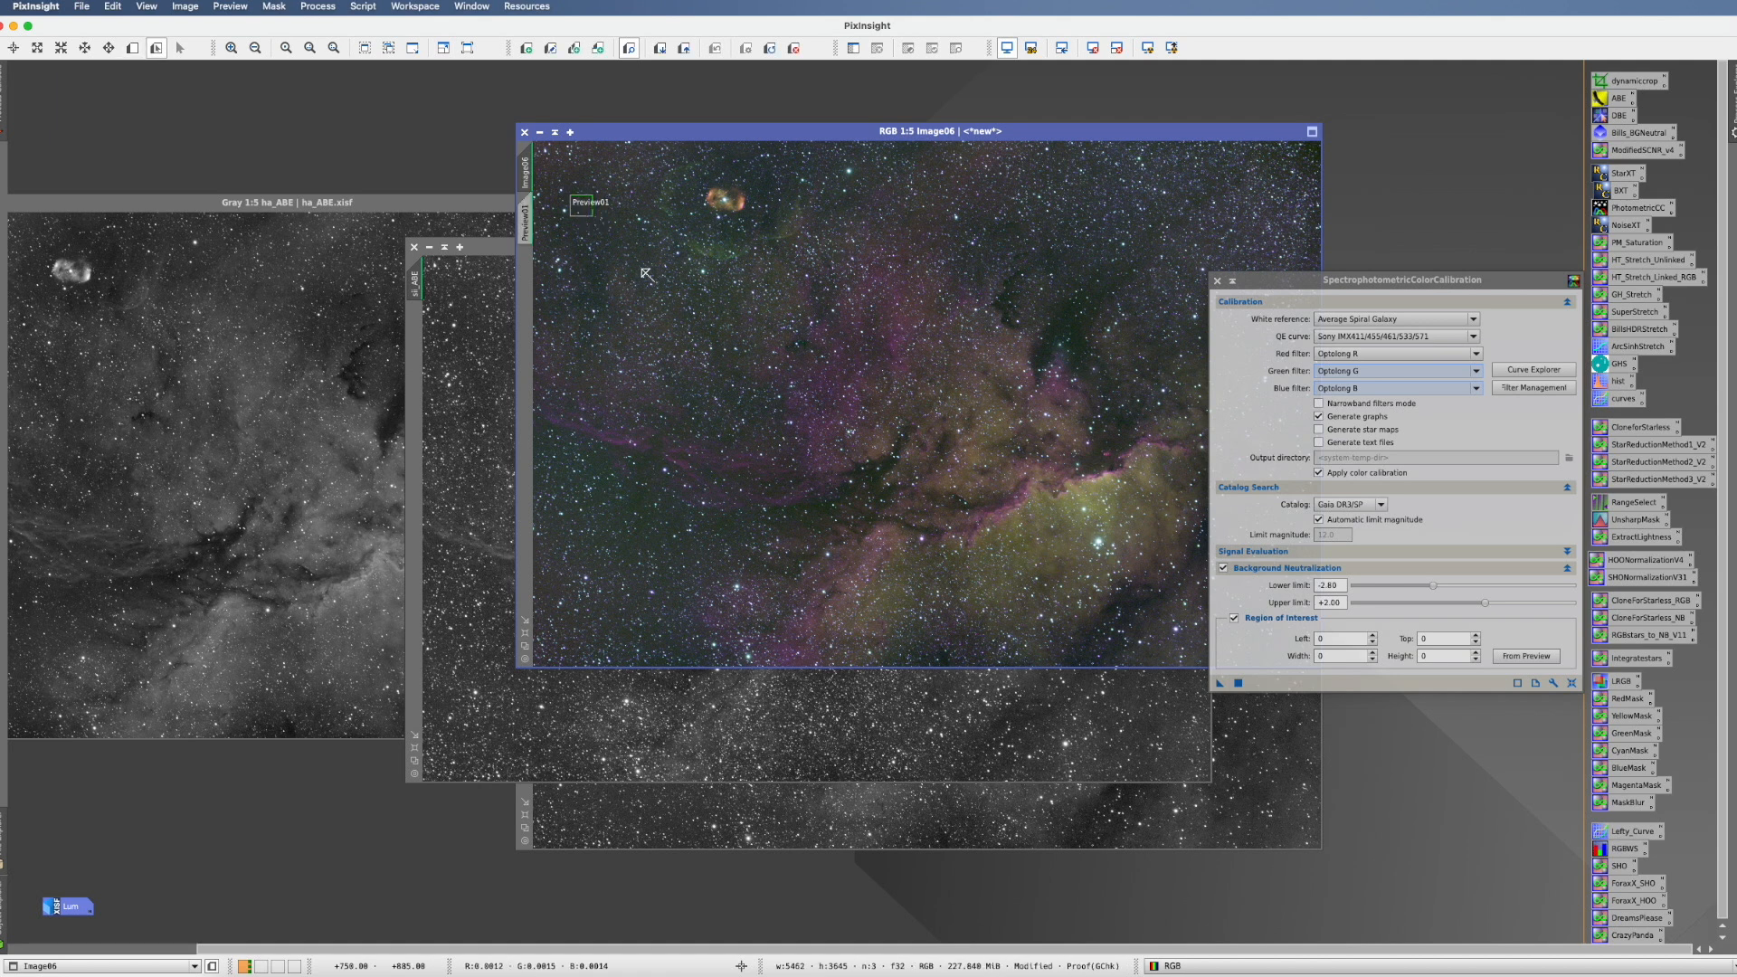
pyautogui.click(1529, 656)
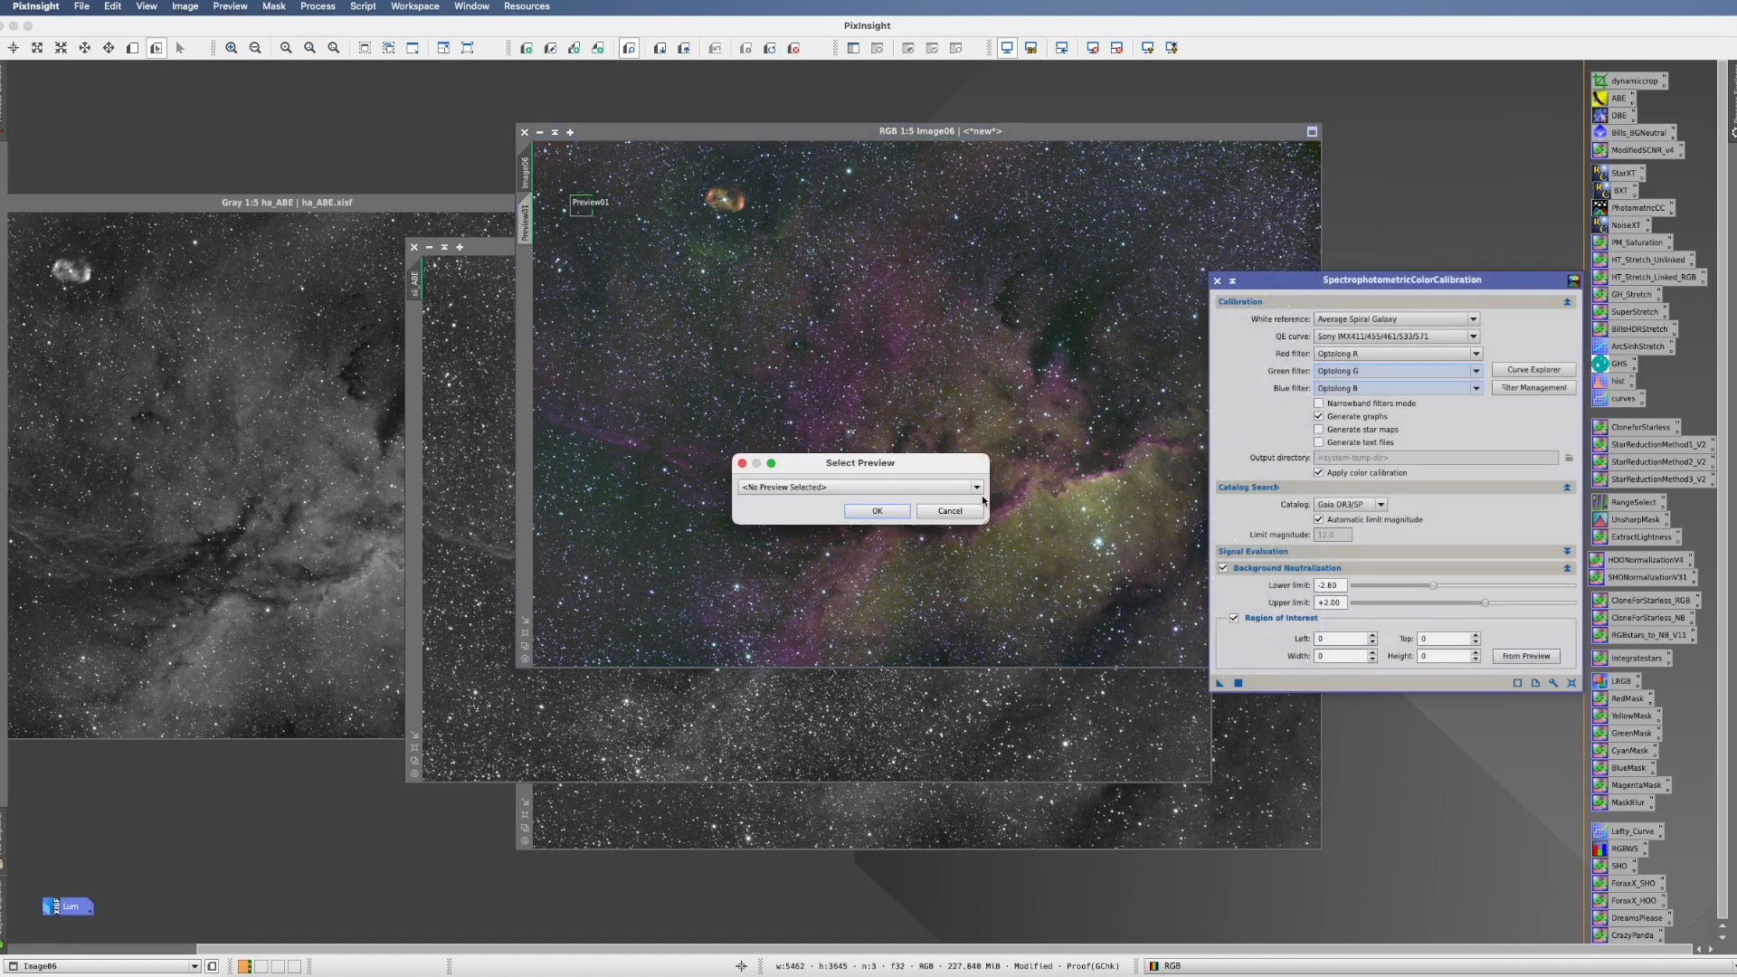
pyautogui.click(975, 493)
pyautogui.click(826, 505)
pyautogui.click(889, 511)
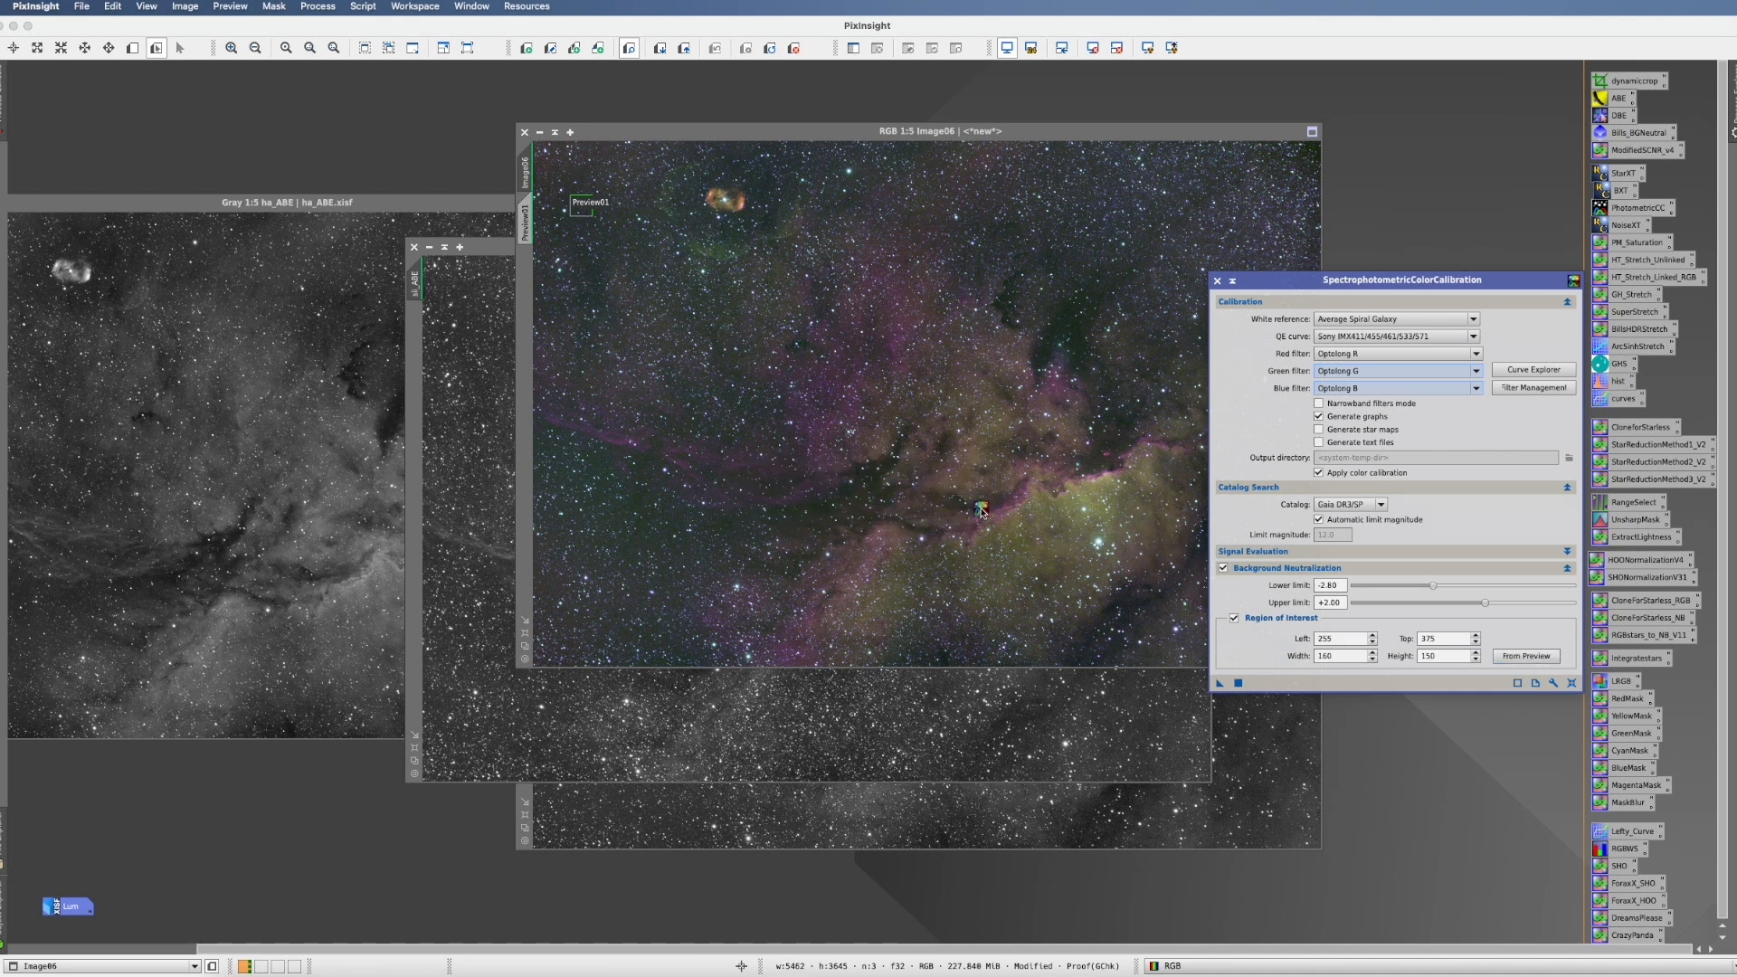
# - Apply the color calibration to the combined RGB image and renew its automatic screen stretch
pyautogui.moveTo(1220, 684); pyautogui.dragTo(988, 514)
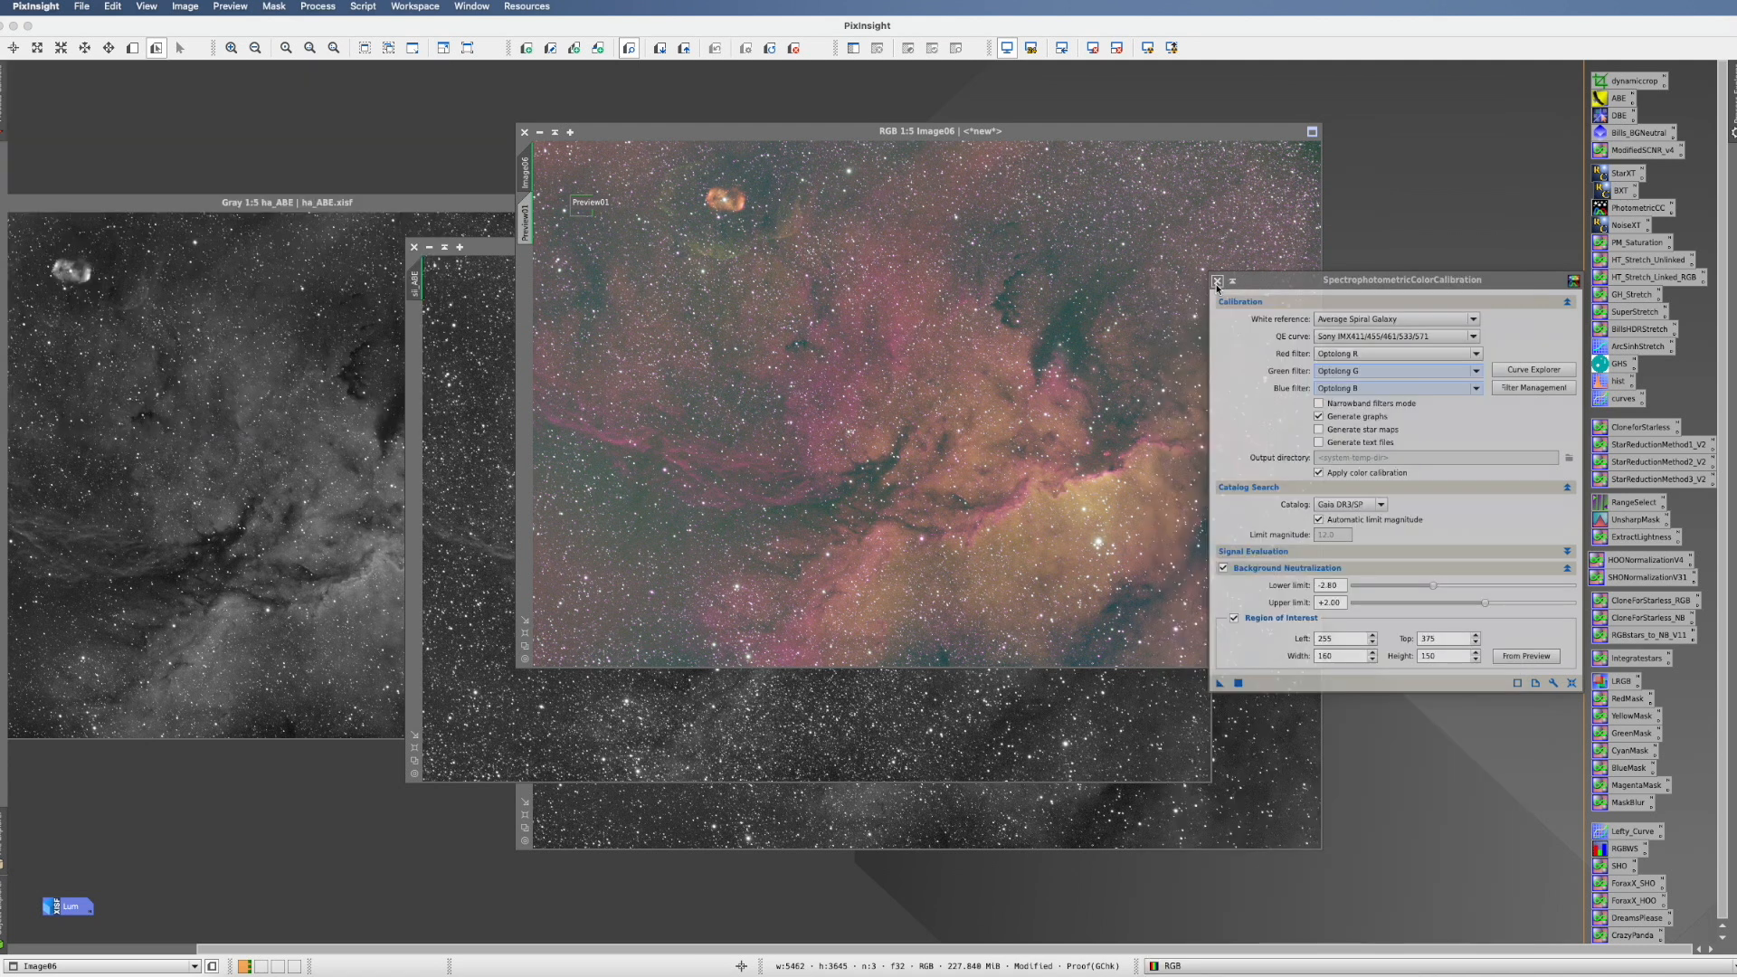
pyautogui.click(1217, 281)
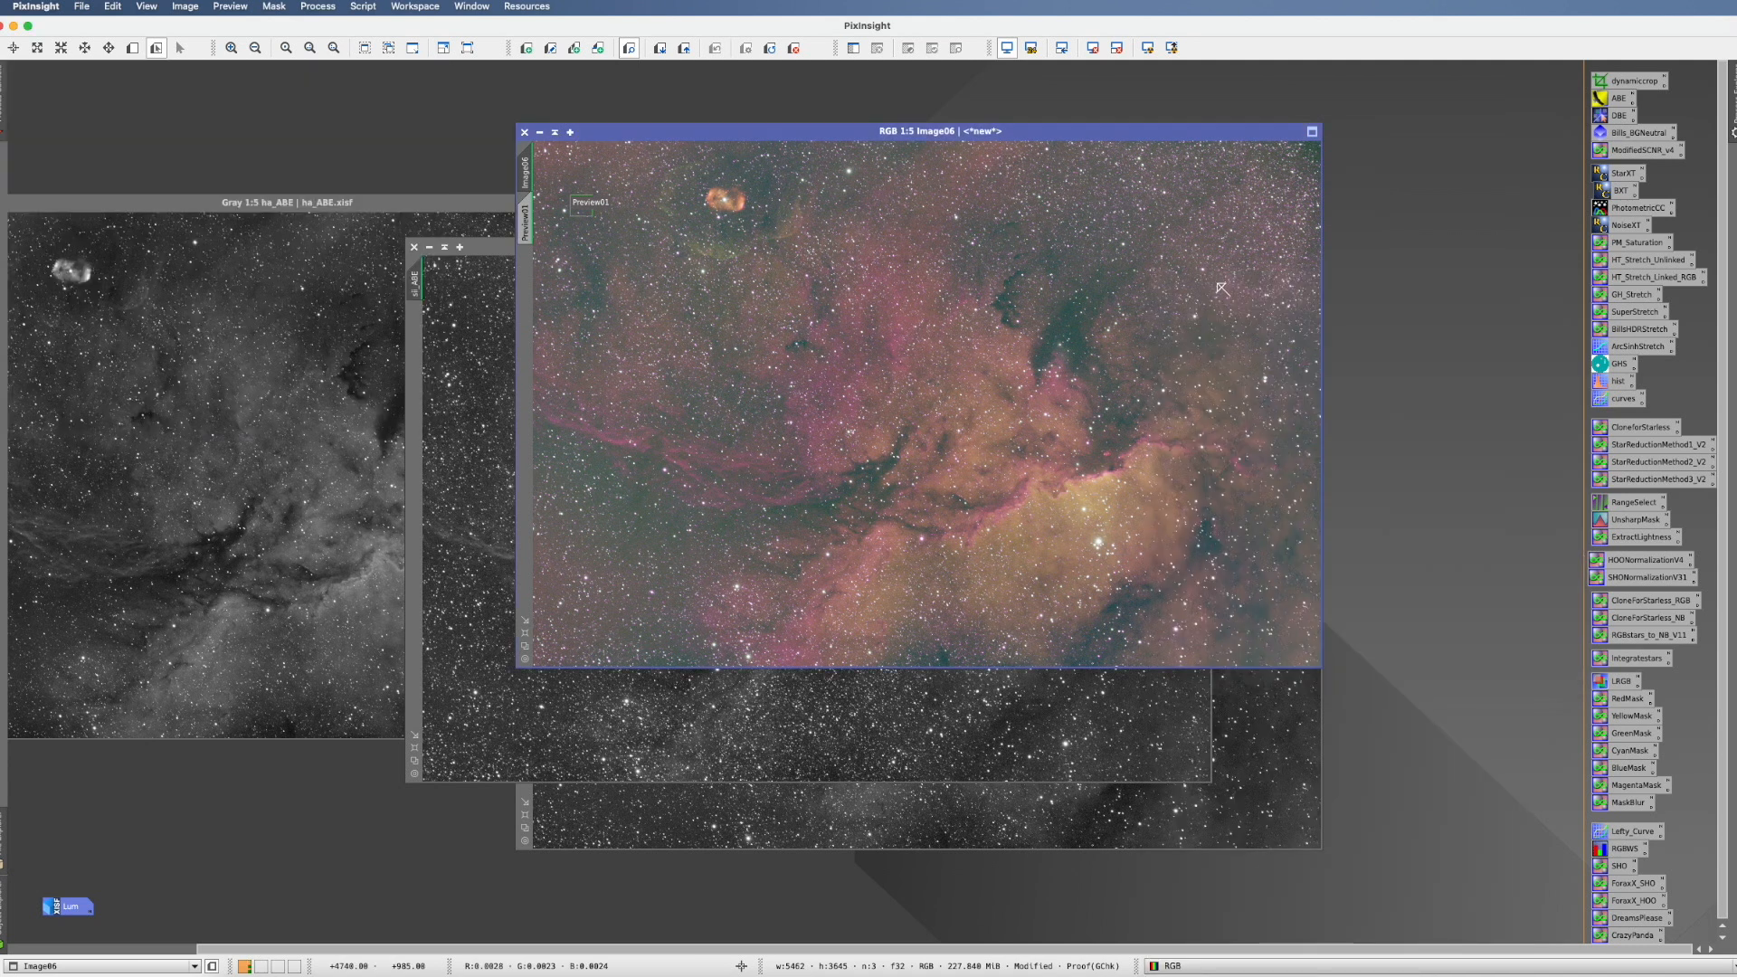
pyautogui.click(1146, 48)
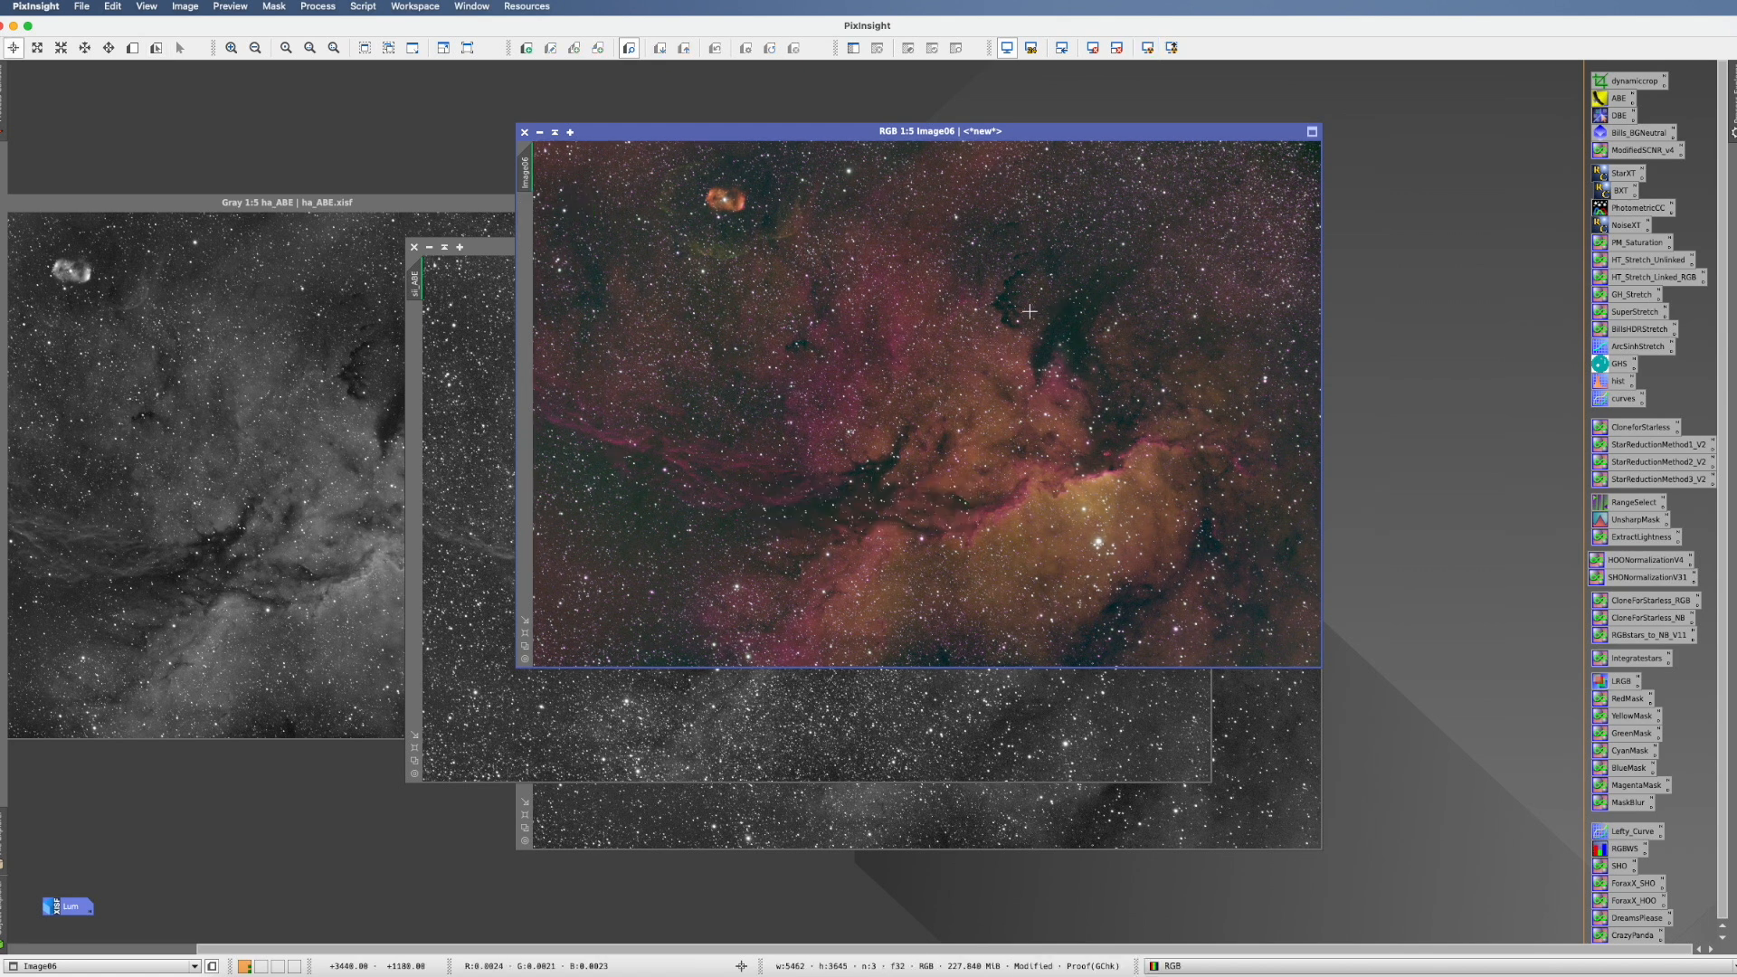
# - Sharpen the combined RGB image with BlurXTerminator, setting Sharpen Stars to 0.10, and close the process
pyautogui.click(1624, 196)
pyautogui.doubleClick(1625, 195)
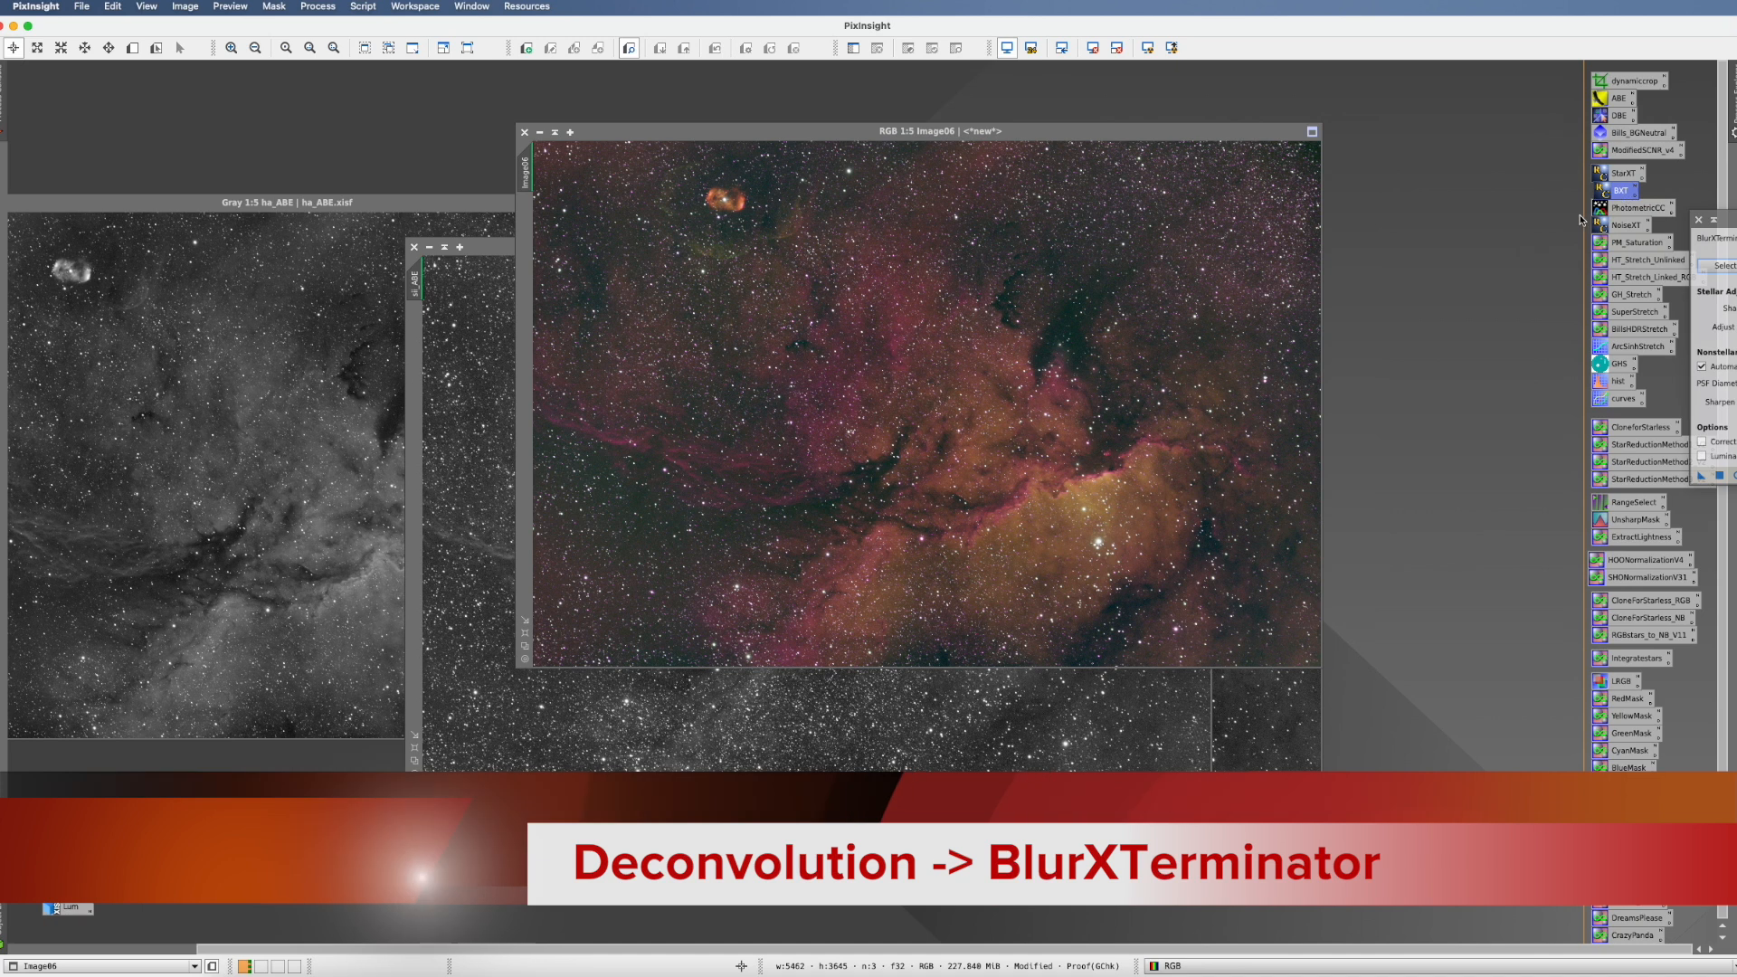
pyautogui.moveTo(1733, 215); pyautogui.dragTo(1315, 245)
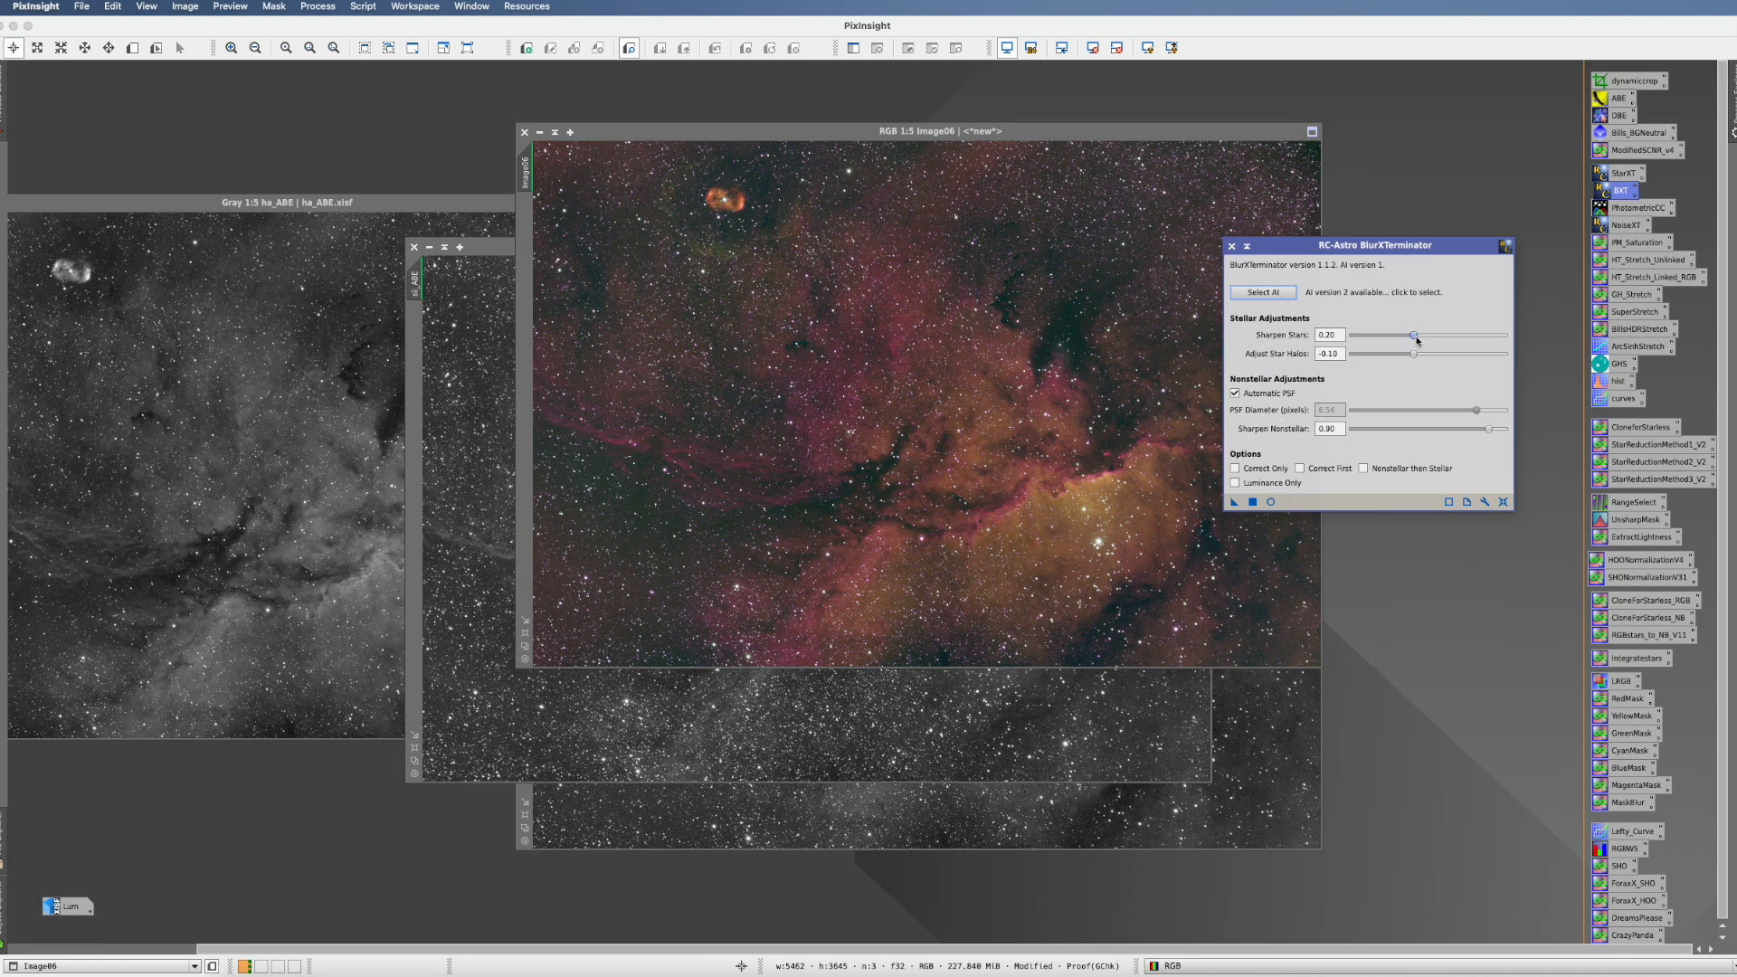
pyautogui.moveTo(1417, 340); pyautogui.dragTo(1387, 346)
pyautogui.moveTo(1234, 502); pyautogui.dragTo(909, 428)
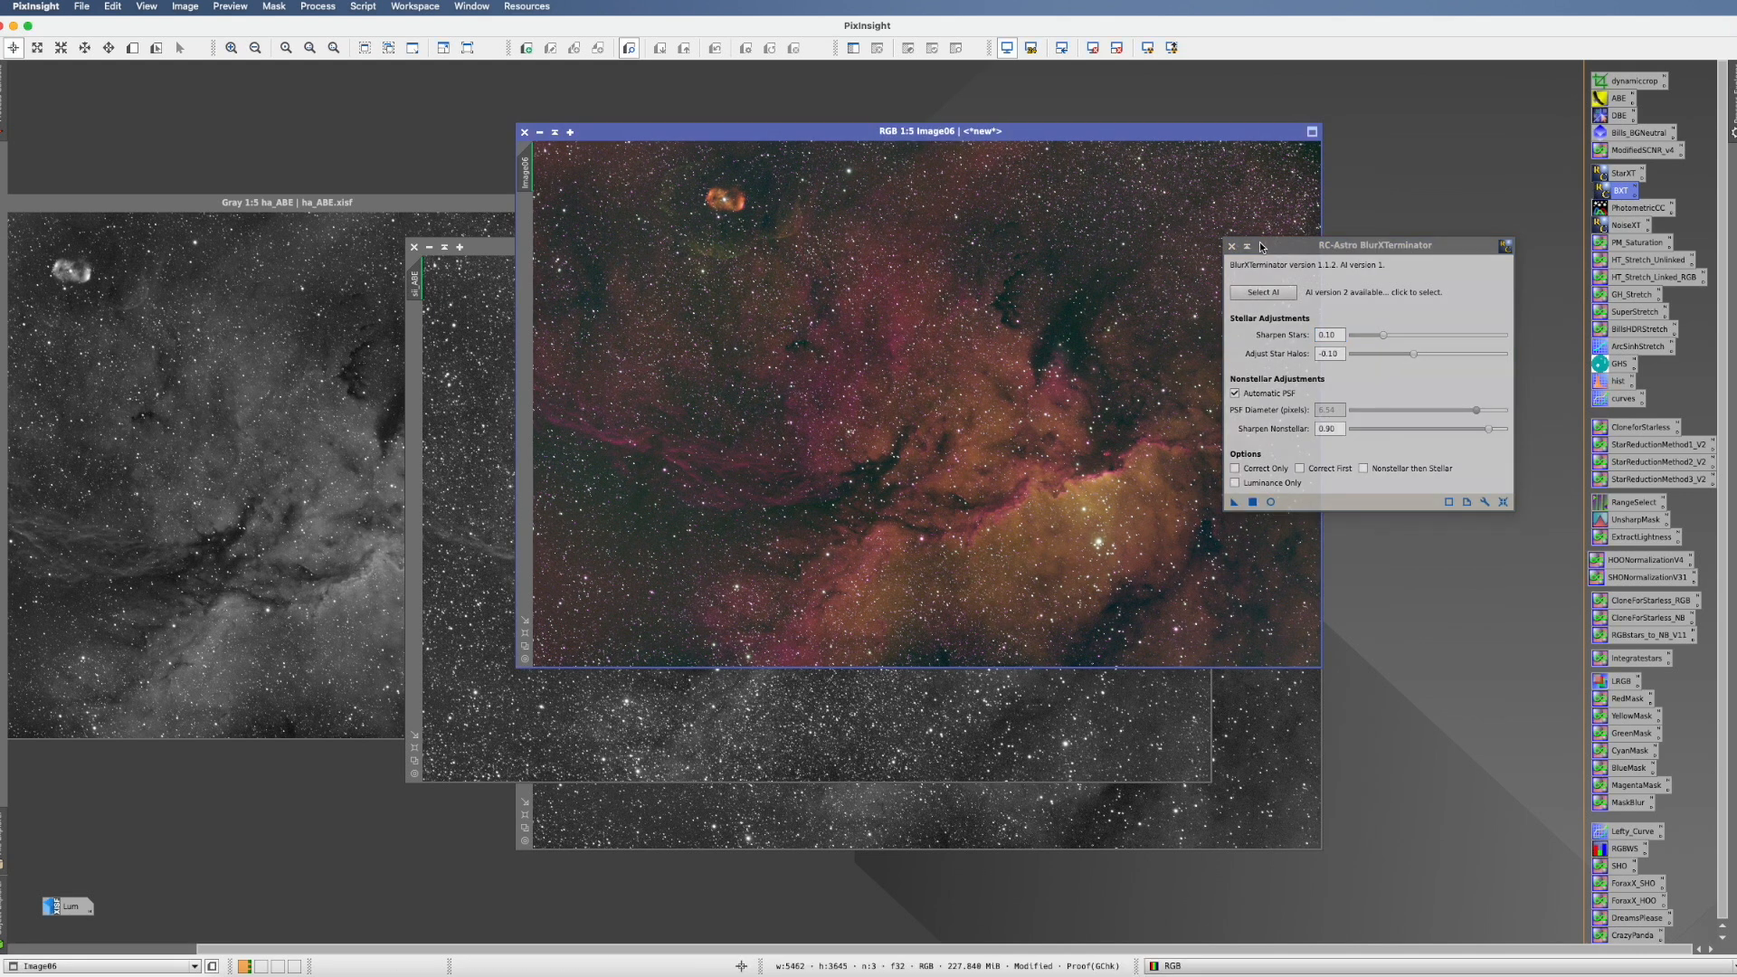
pyautogui.click(1232, 246)
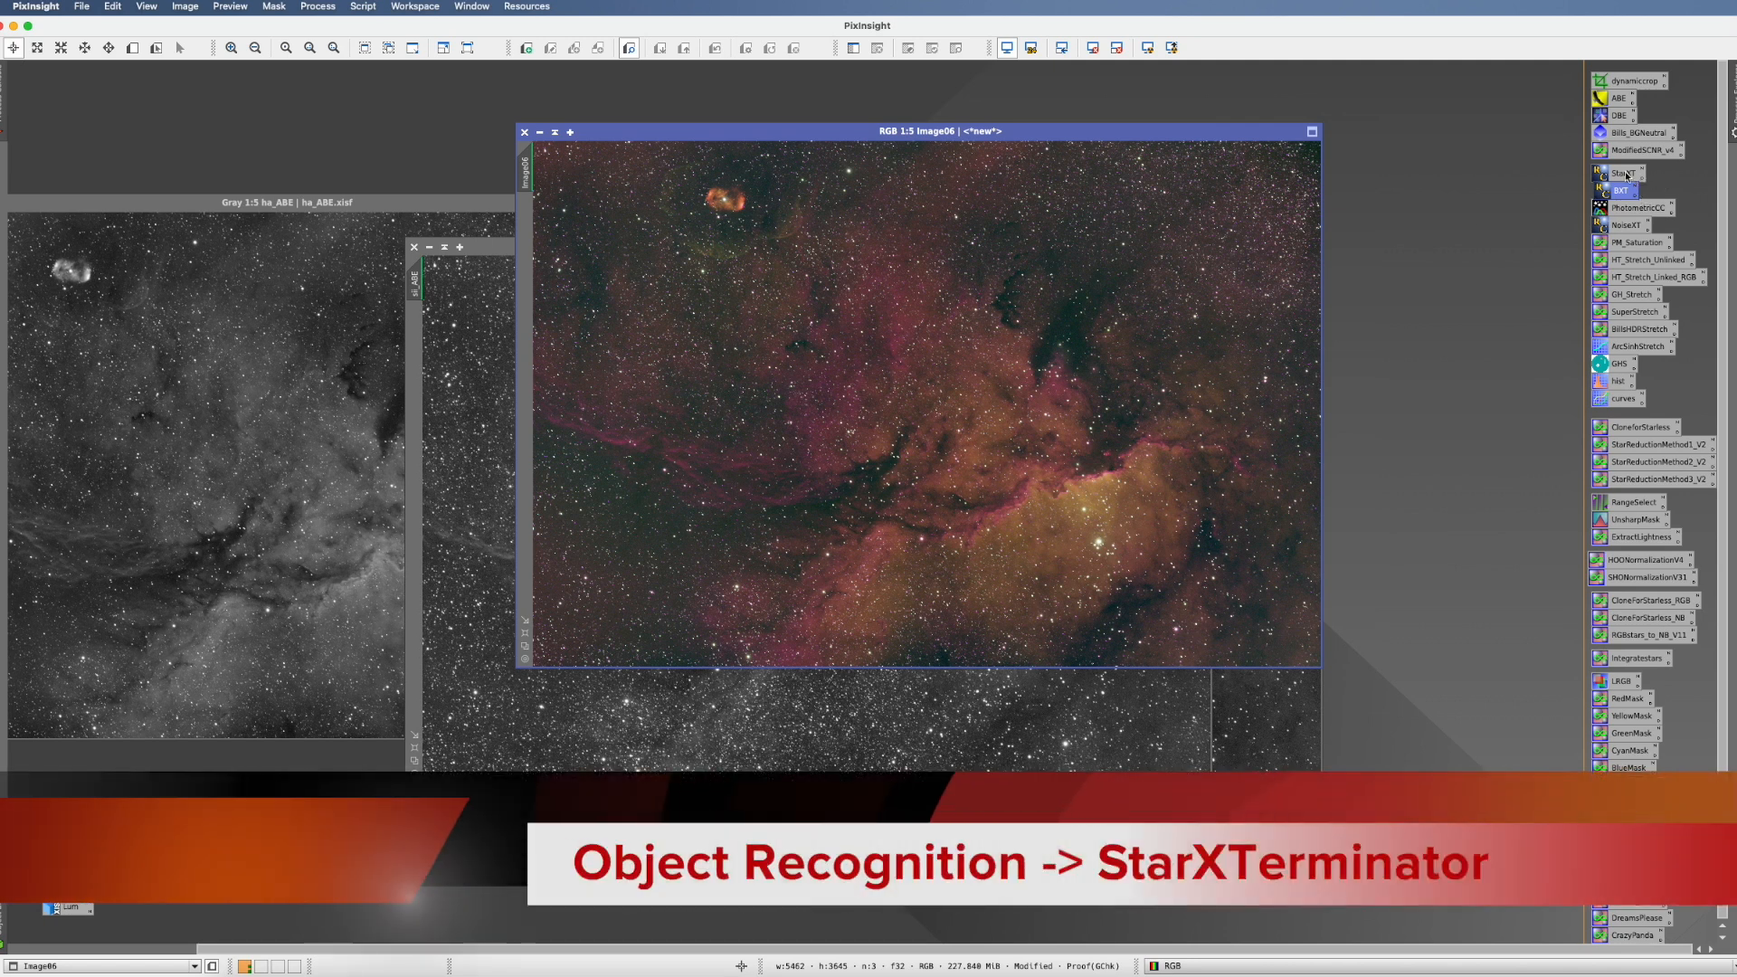
# - Remove the stars from the combined RGB image with StarXTerminator, with Generate Star Image enabled
pyautogui.doubleClick(1632, 178)
pyautogui.click(1413, 224)
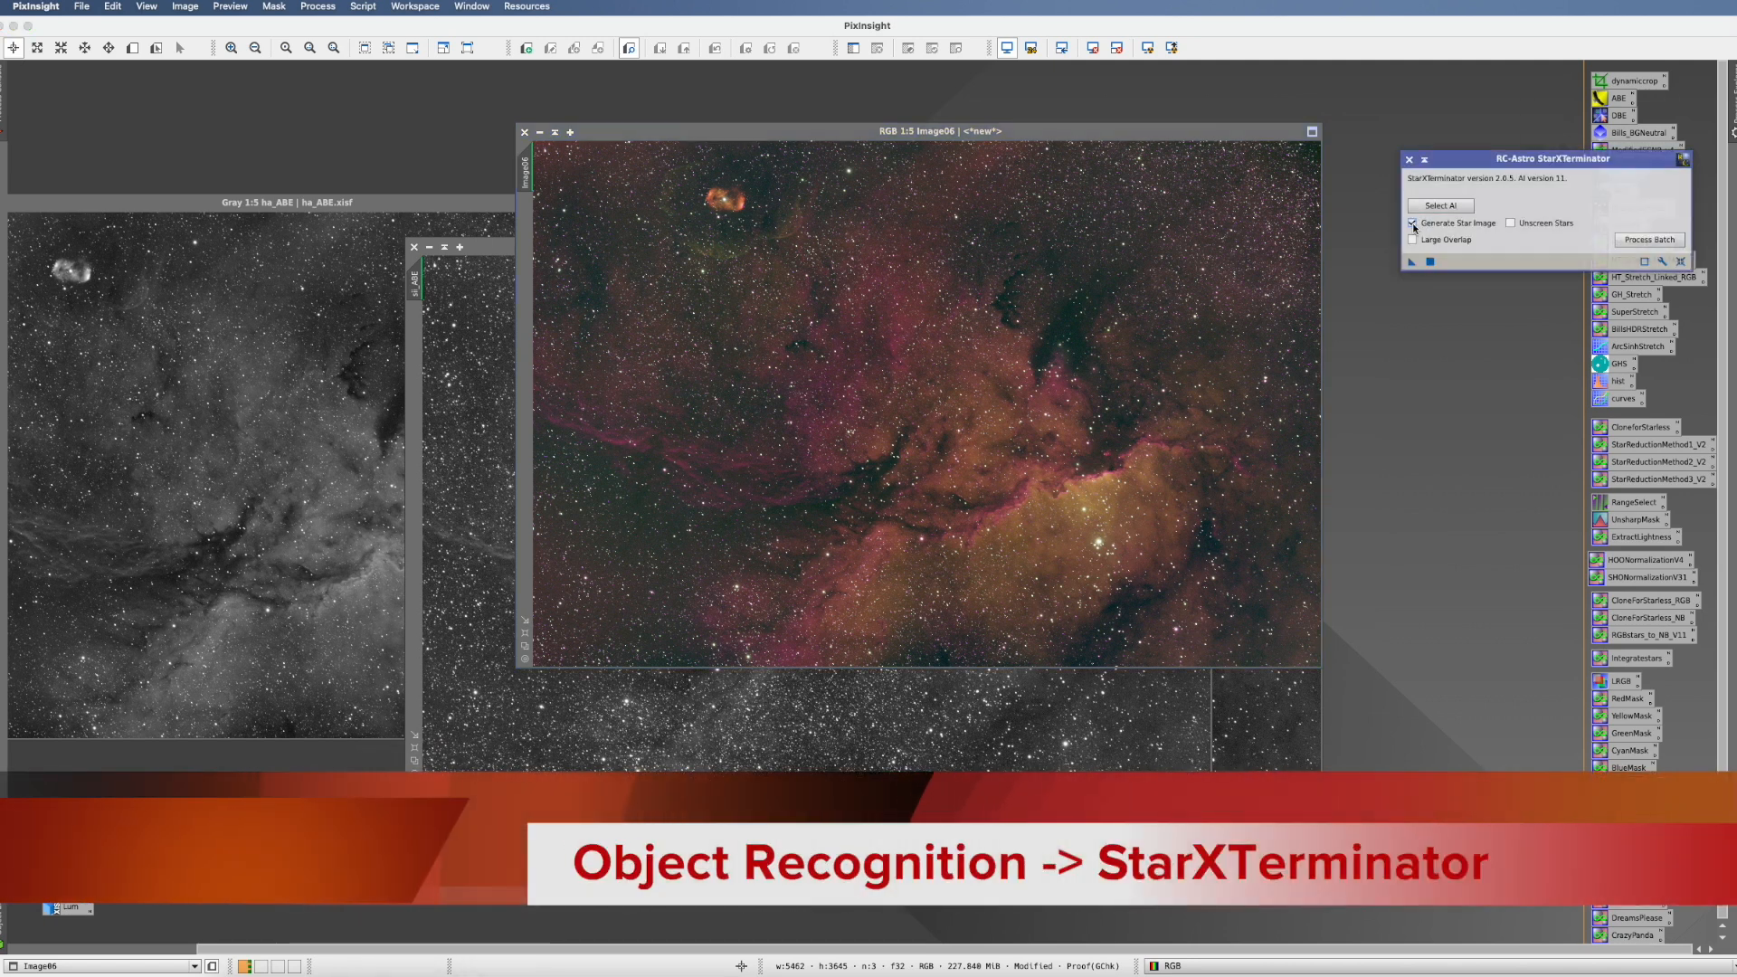
pyautogui.moveTo(1412, 262); pyautogui.dragTo(1150, 334)
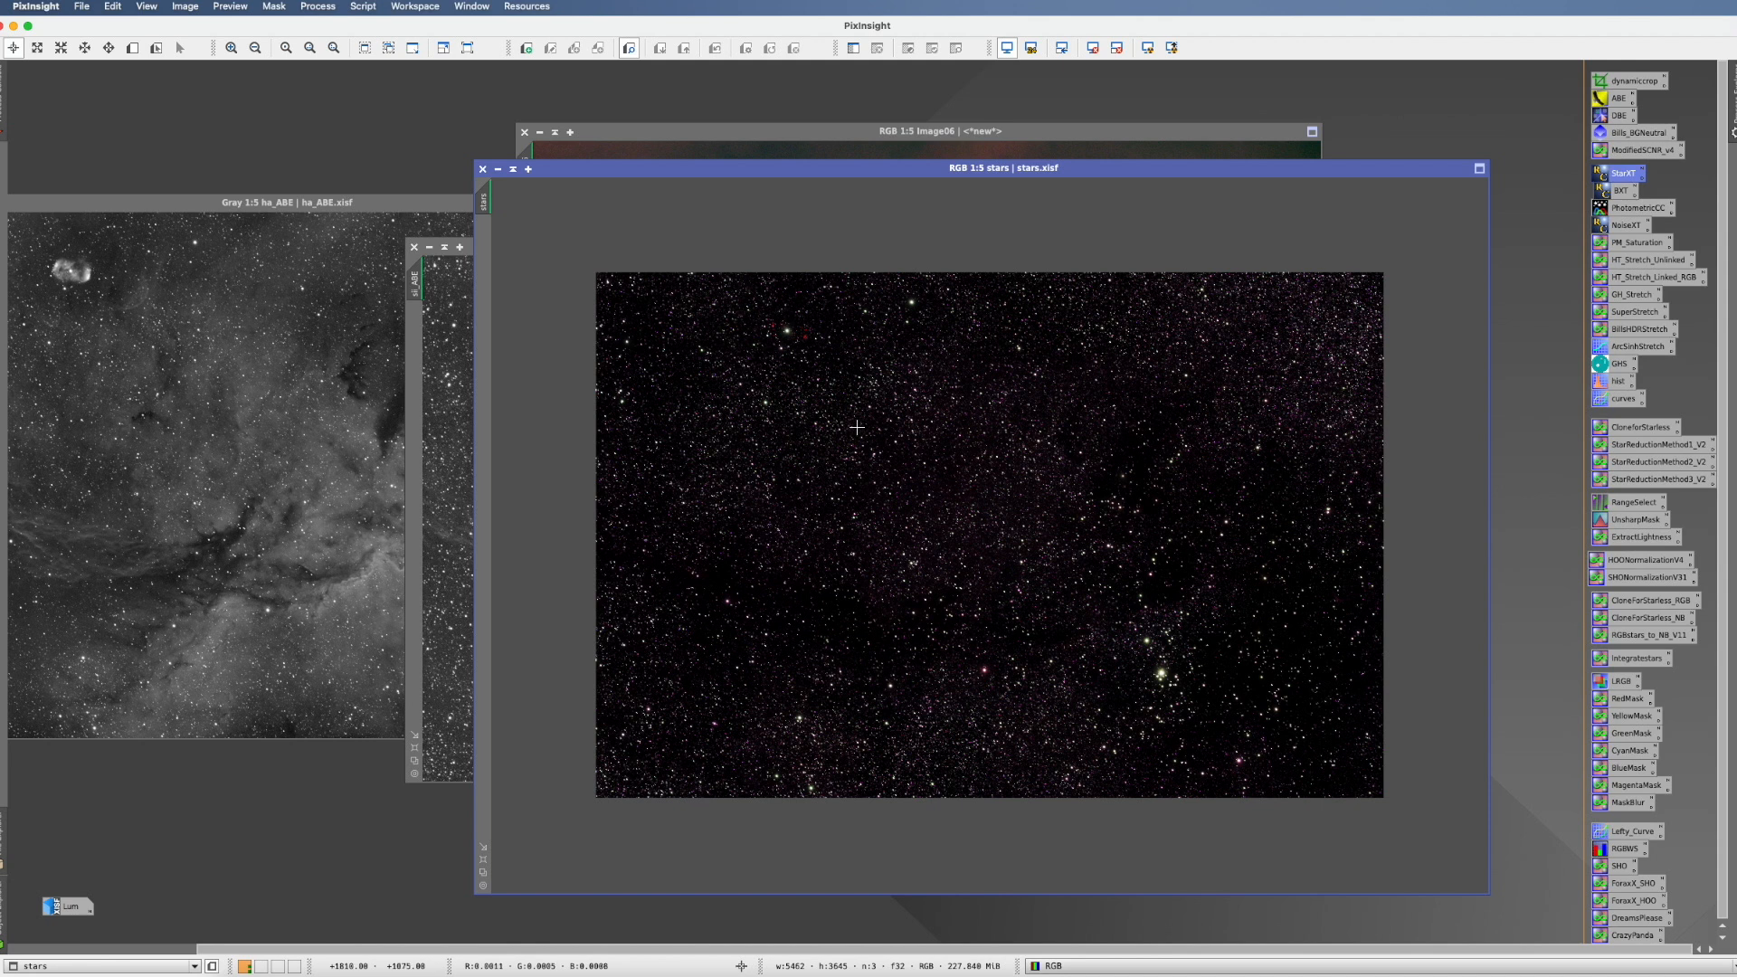
# - Use CloneStamp with a radius of 20 to cover the largest red residue beside the bright star in the stars image
pyautogui.scroll(4, 810, 370)
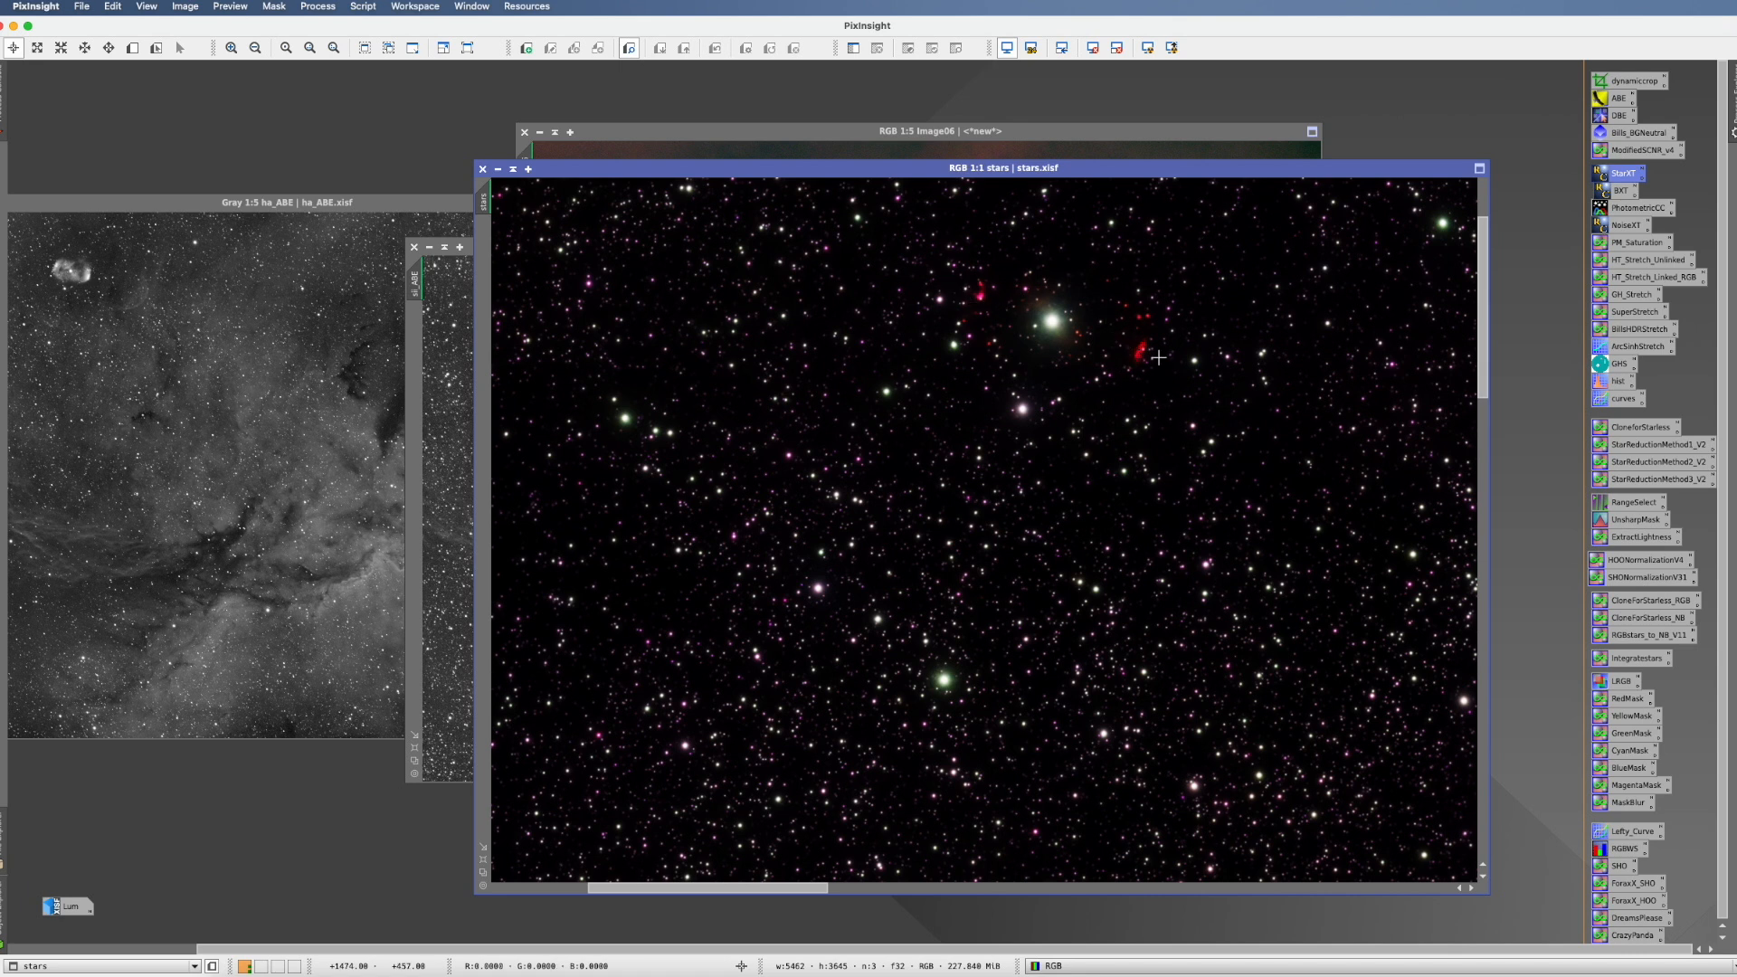
pyautogui.click(319, 8)
pyautogui.moveTo(380, 28)
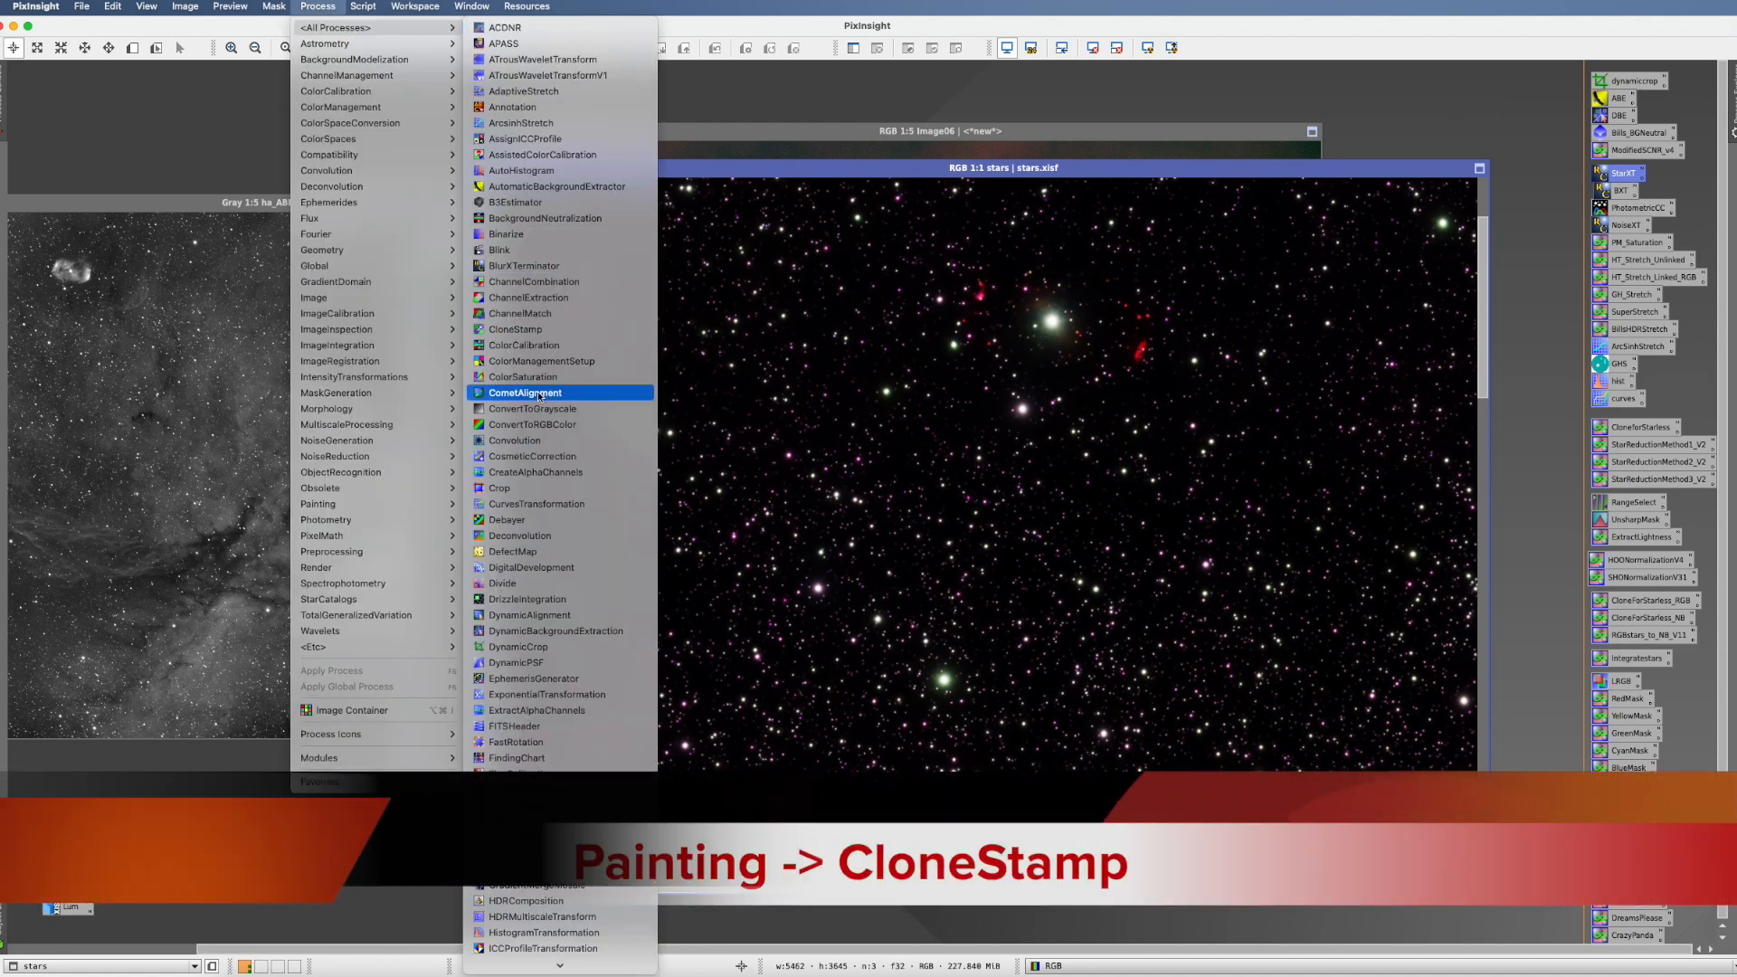
pyautogui.click(515, 329)
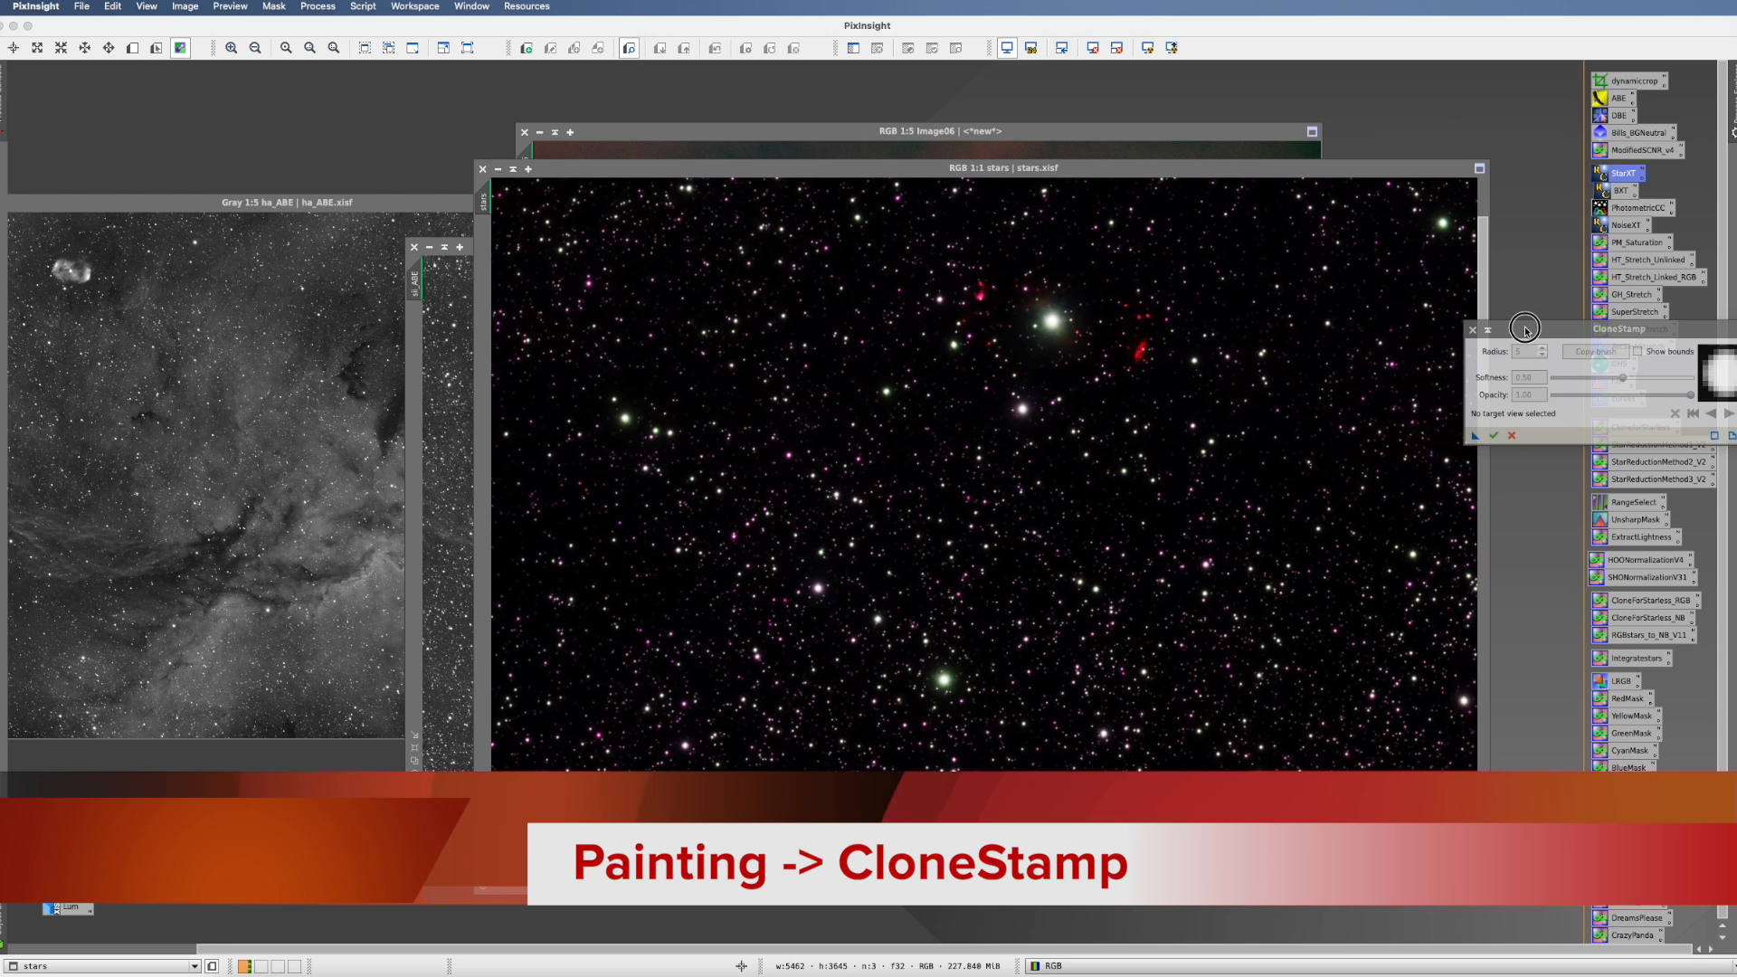
pyautogui.moveTo(1500, 323); pyautogui.dragTo(1379, 325)
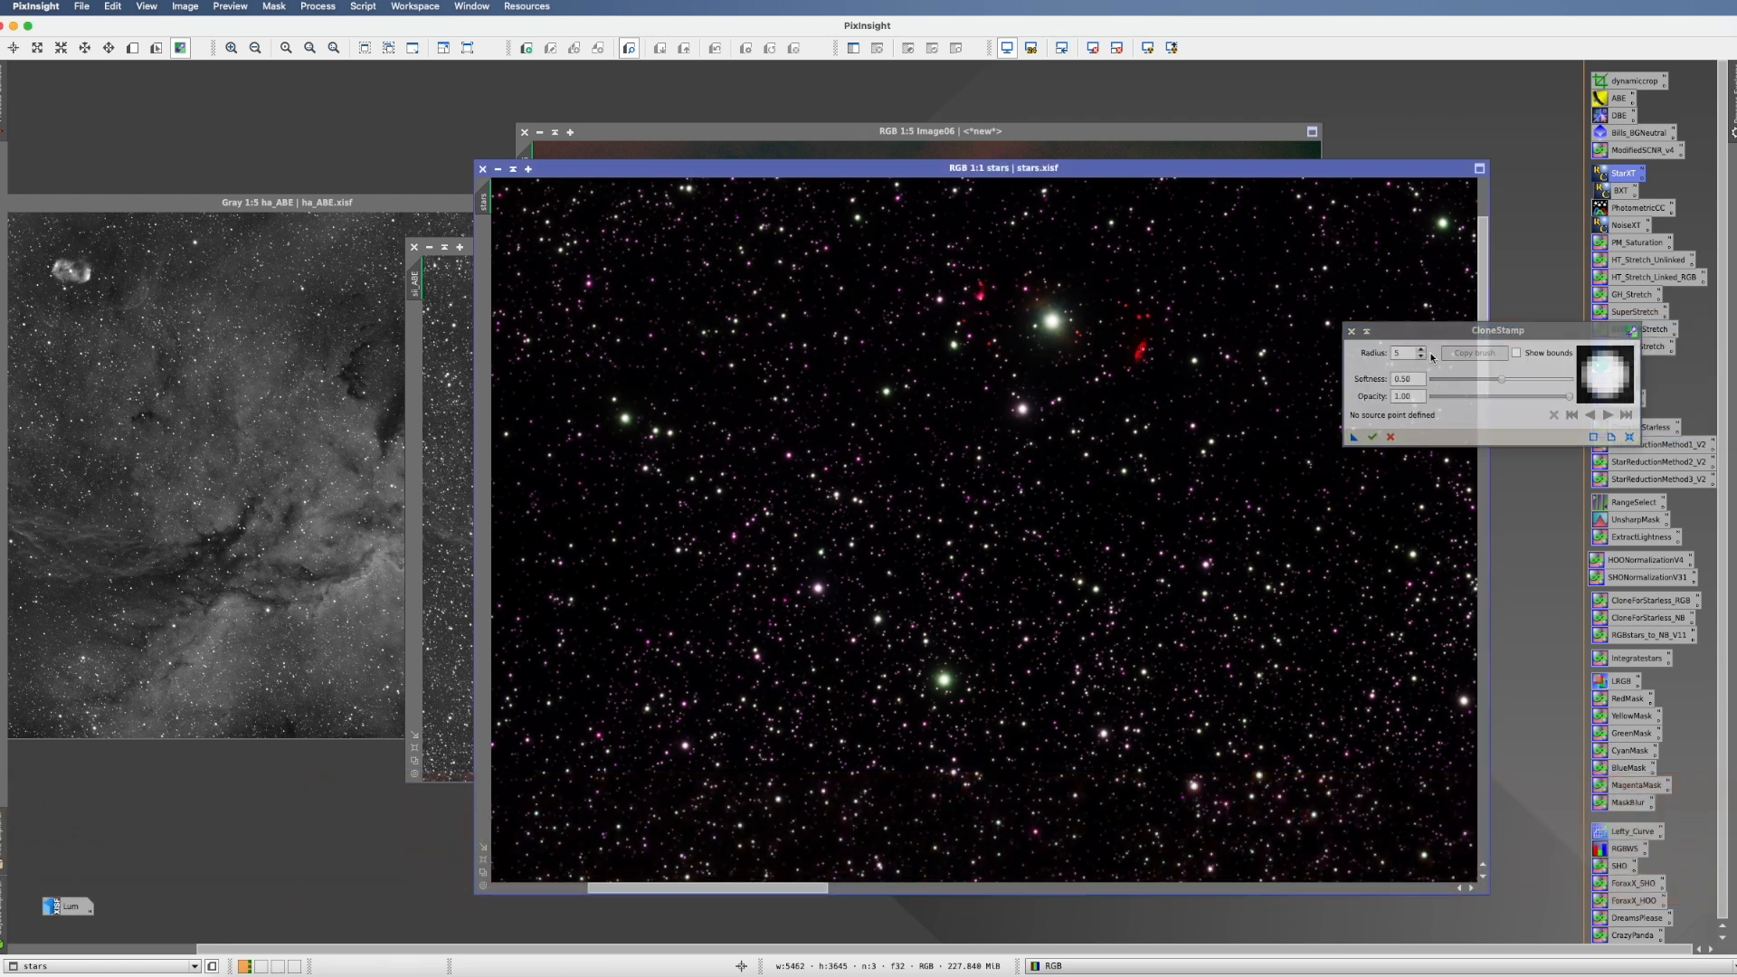
pyautogui.doubleClick(1404, 353)
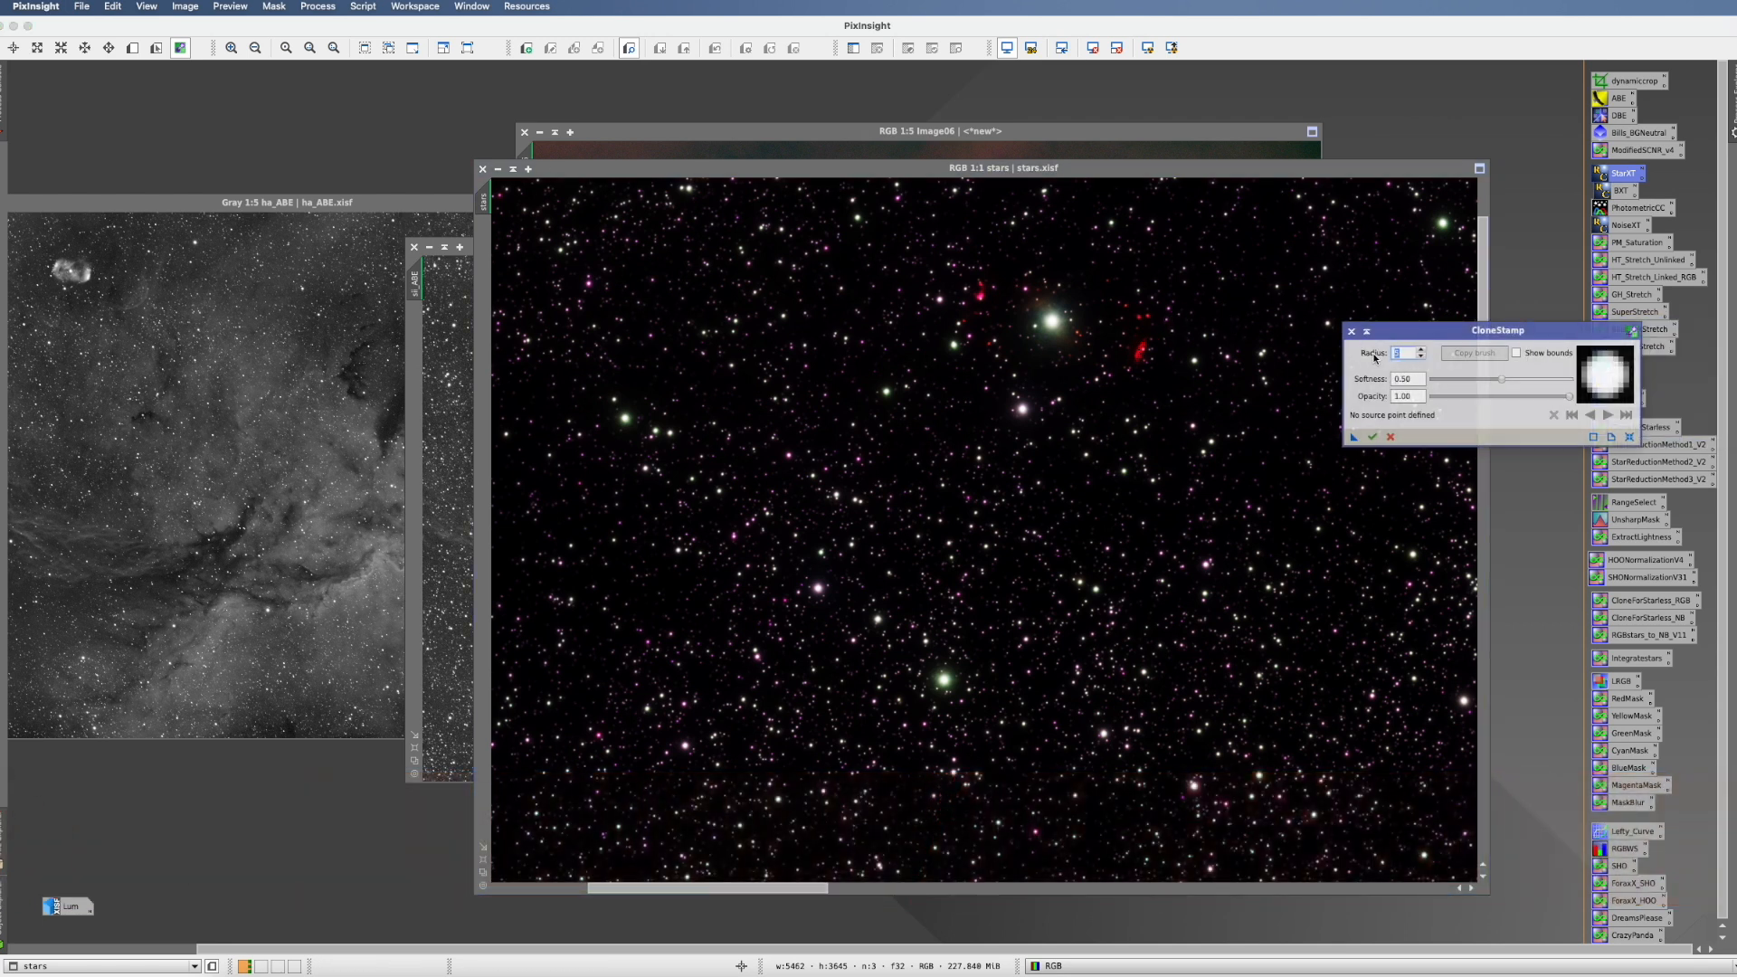
pyautogui.write('20')
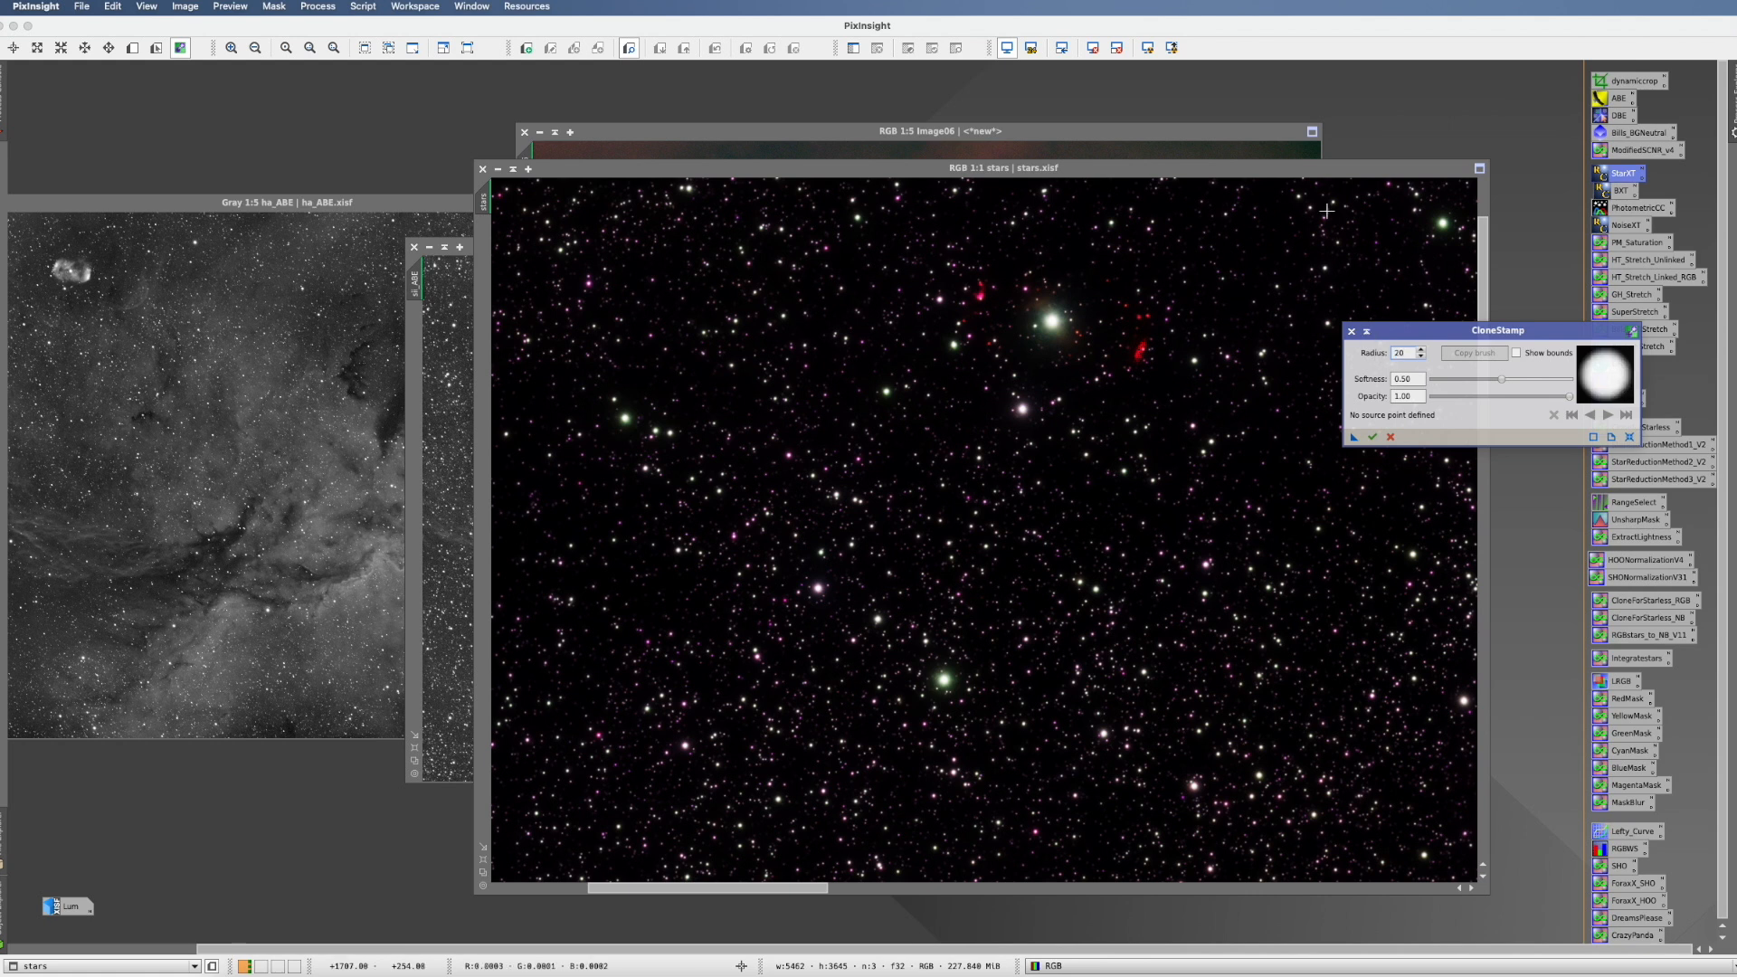
pyautogui.keyDown('ctrl'); pyautogui.click(1076, 261); pyautogui.keyUp('ctrl')
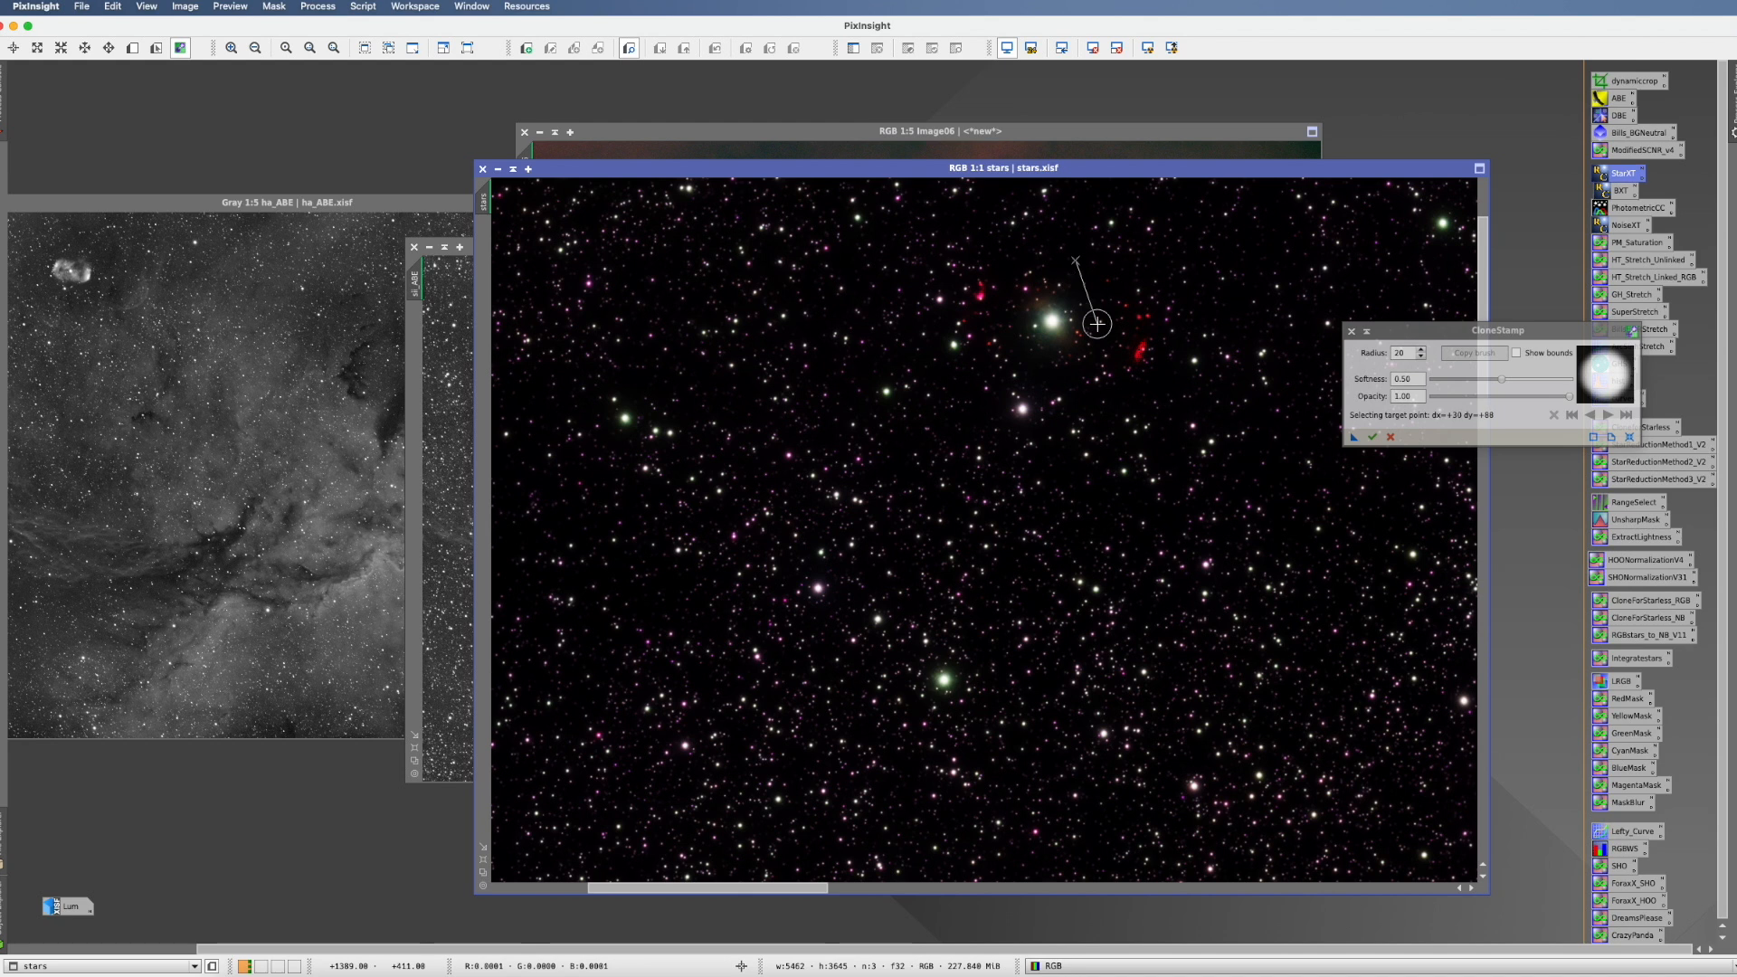
pyautogui.click(1138, 353)
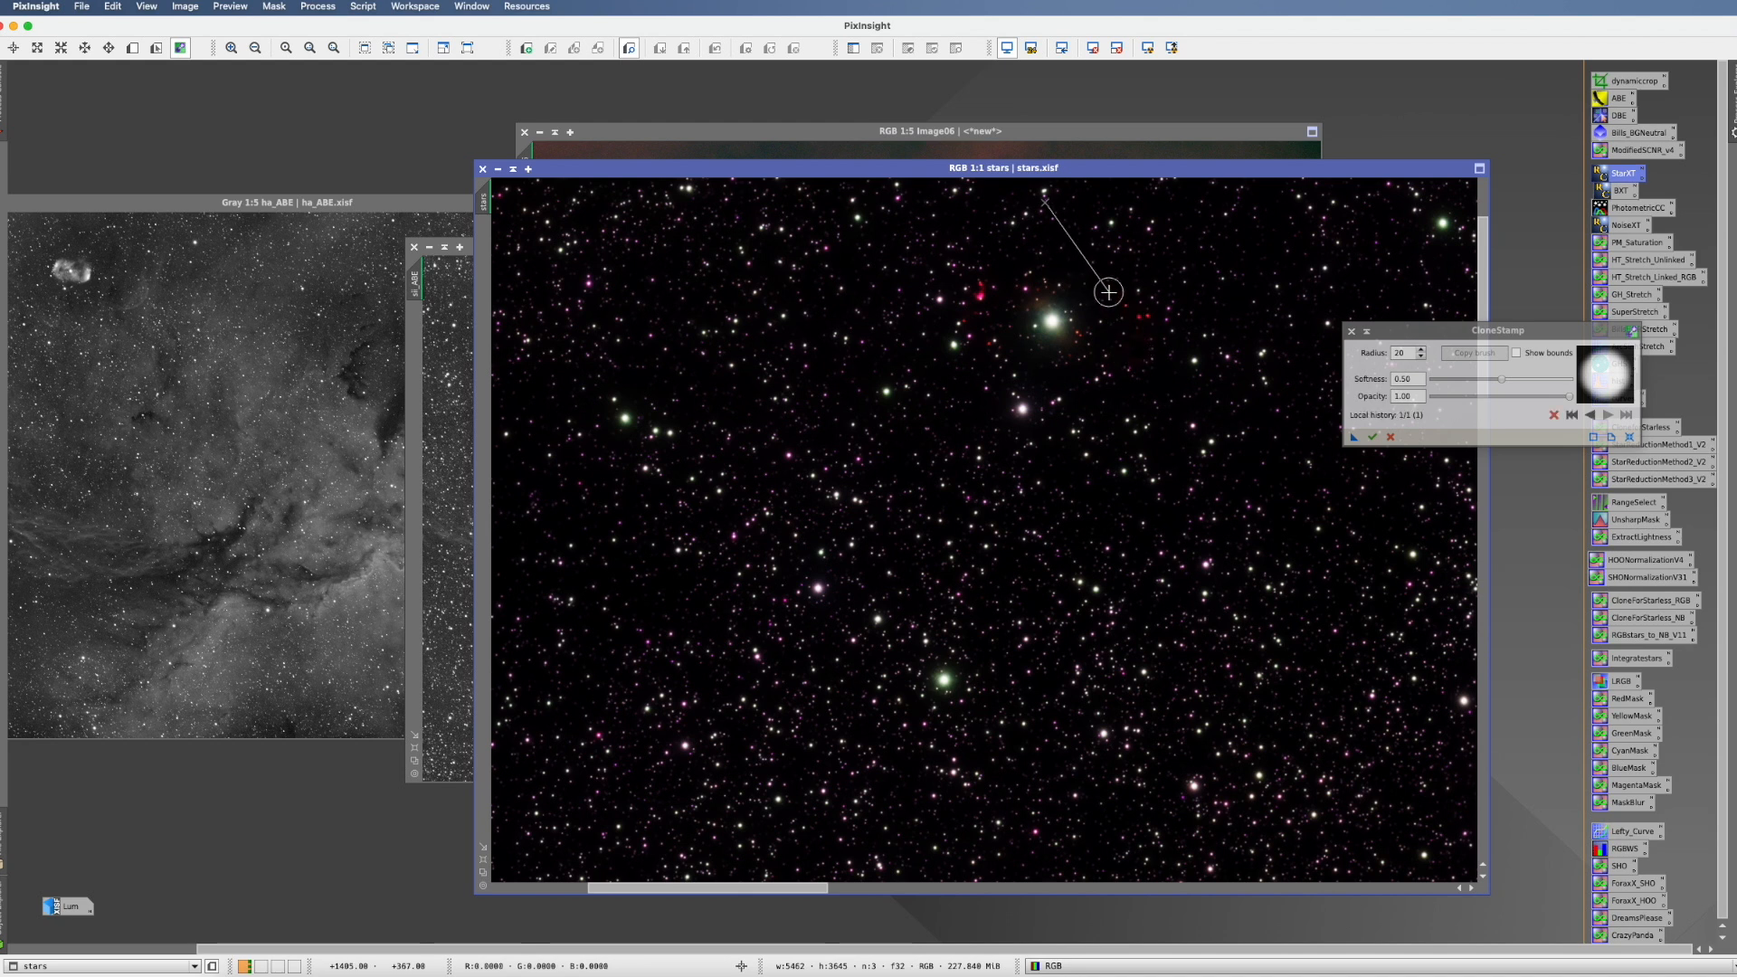
# - Clone dark sky over the remaining larger red residues on both sides of the bright star
pyautogui.press('ctrl')
pyautogui.keyDown('ctrl'); pyautogui.click(1078, 261); pyautogui.keyUp('ctrl')
pyautogui.click(1148, 323)
pyautogui.keyDown('ctrl'); pyautogui.click(1082, 276); pyautogui.keyUp('ctrl')
pyautogui.moveTo(985, 341); pyautogui.dragTo(980, 295)
pyautogui.keyDown('ctrl'); pyautogui.click(1087, 292); pyautogui.keyUp('ctrl')
pyautogui.click(1126, 308)
# - Clean the small red specks beside the bright star with a clone radius of 5, commit the retouching and close CloneStamp
pyautogui.moveTo(1408, 353); pyautogui.dragTo(1382, 357)
pyautogui.write('5')
pyautogui.keyDown('ctrl'); pyautogui.click(1109, 317); pyautogui.keyUp('ctrl')
pyautogui.click(1131, 356)
pyautogui.keyDown('ctrl'); pyautogui.click(1163, 302); pyautogui.keyUp('ctrl')
pyautogui.click(1147, 341)
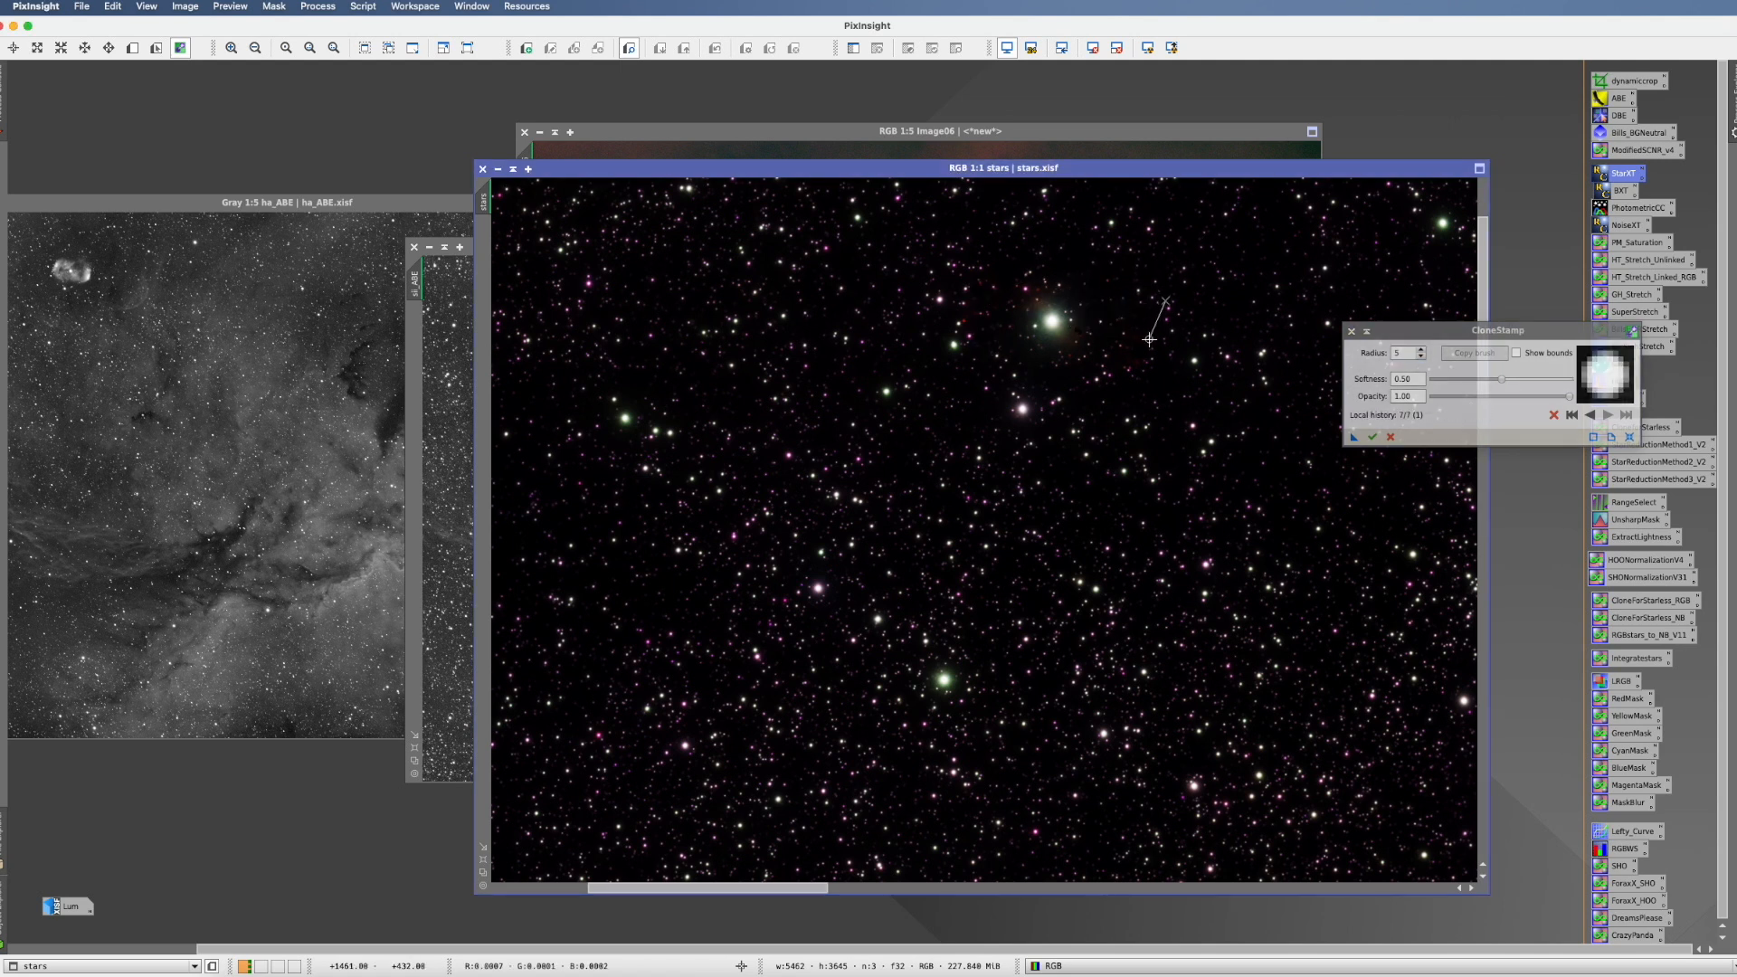
pyautogui.click(1371, 436)
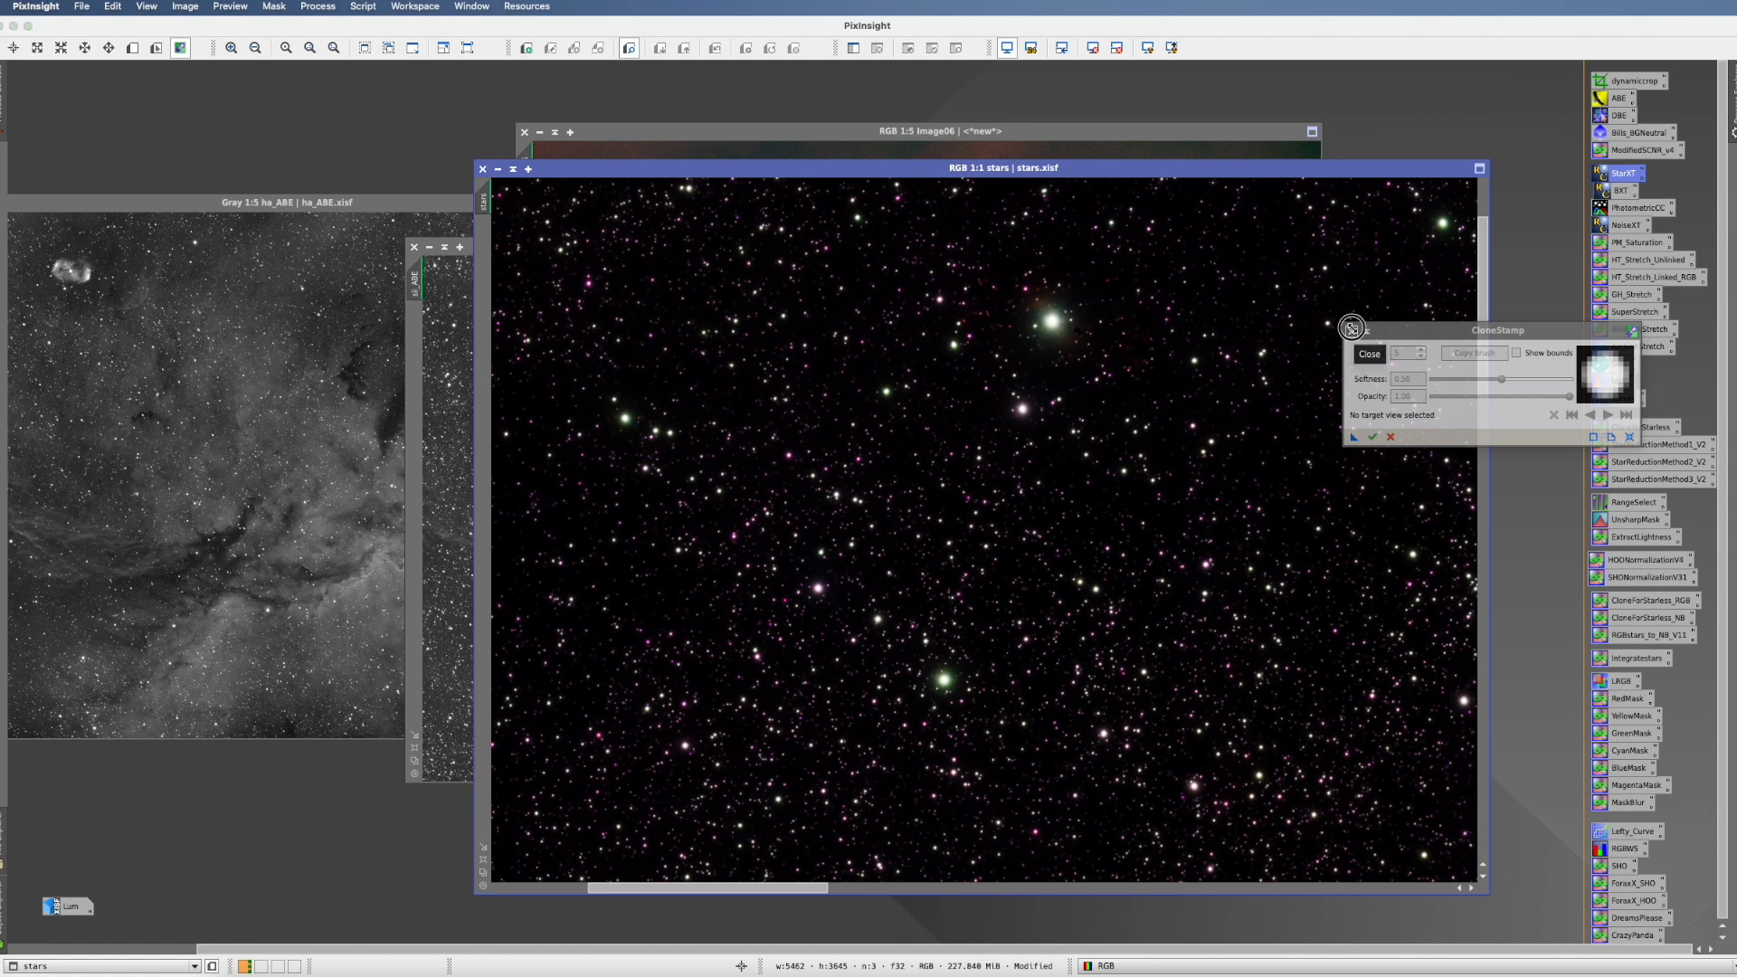
pyautogui.click(1351, 331)
pyautogui.click(1037, 405)
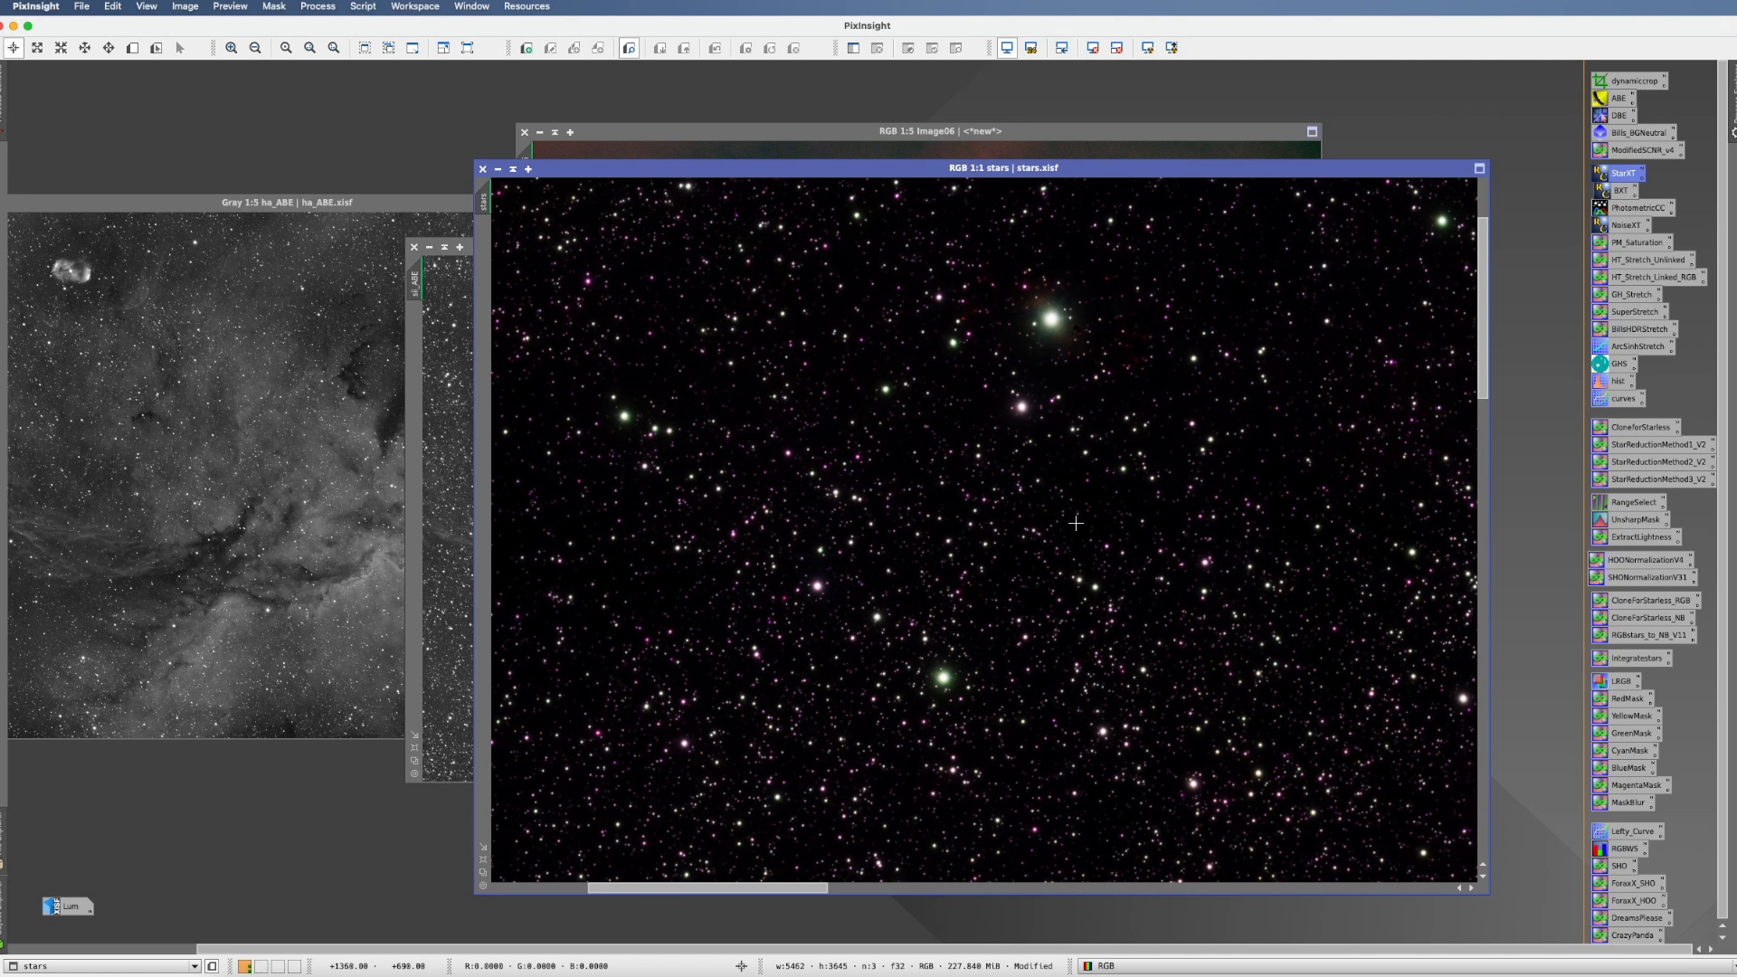
pyautogui.scroll(2, 1075, 523)
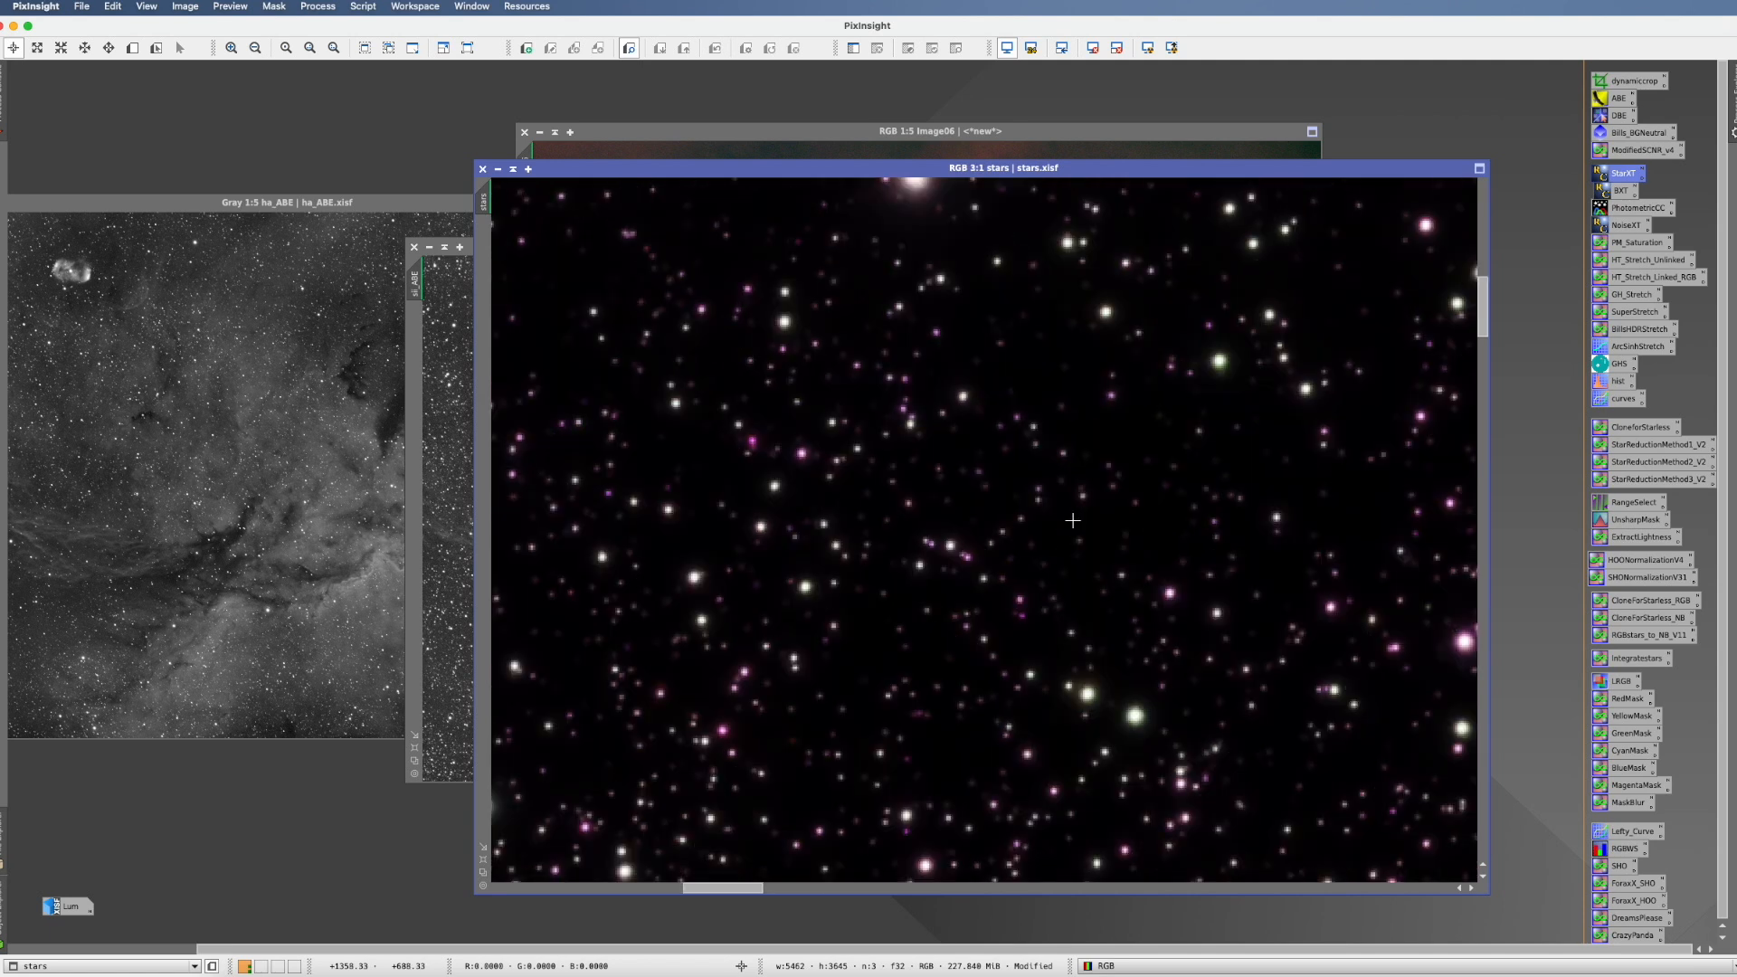
pyautogui.moveTo(1483, 308); pyautogui.dragTo(1482, 265)
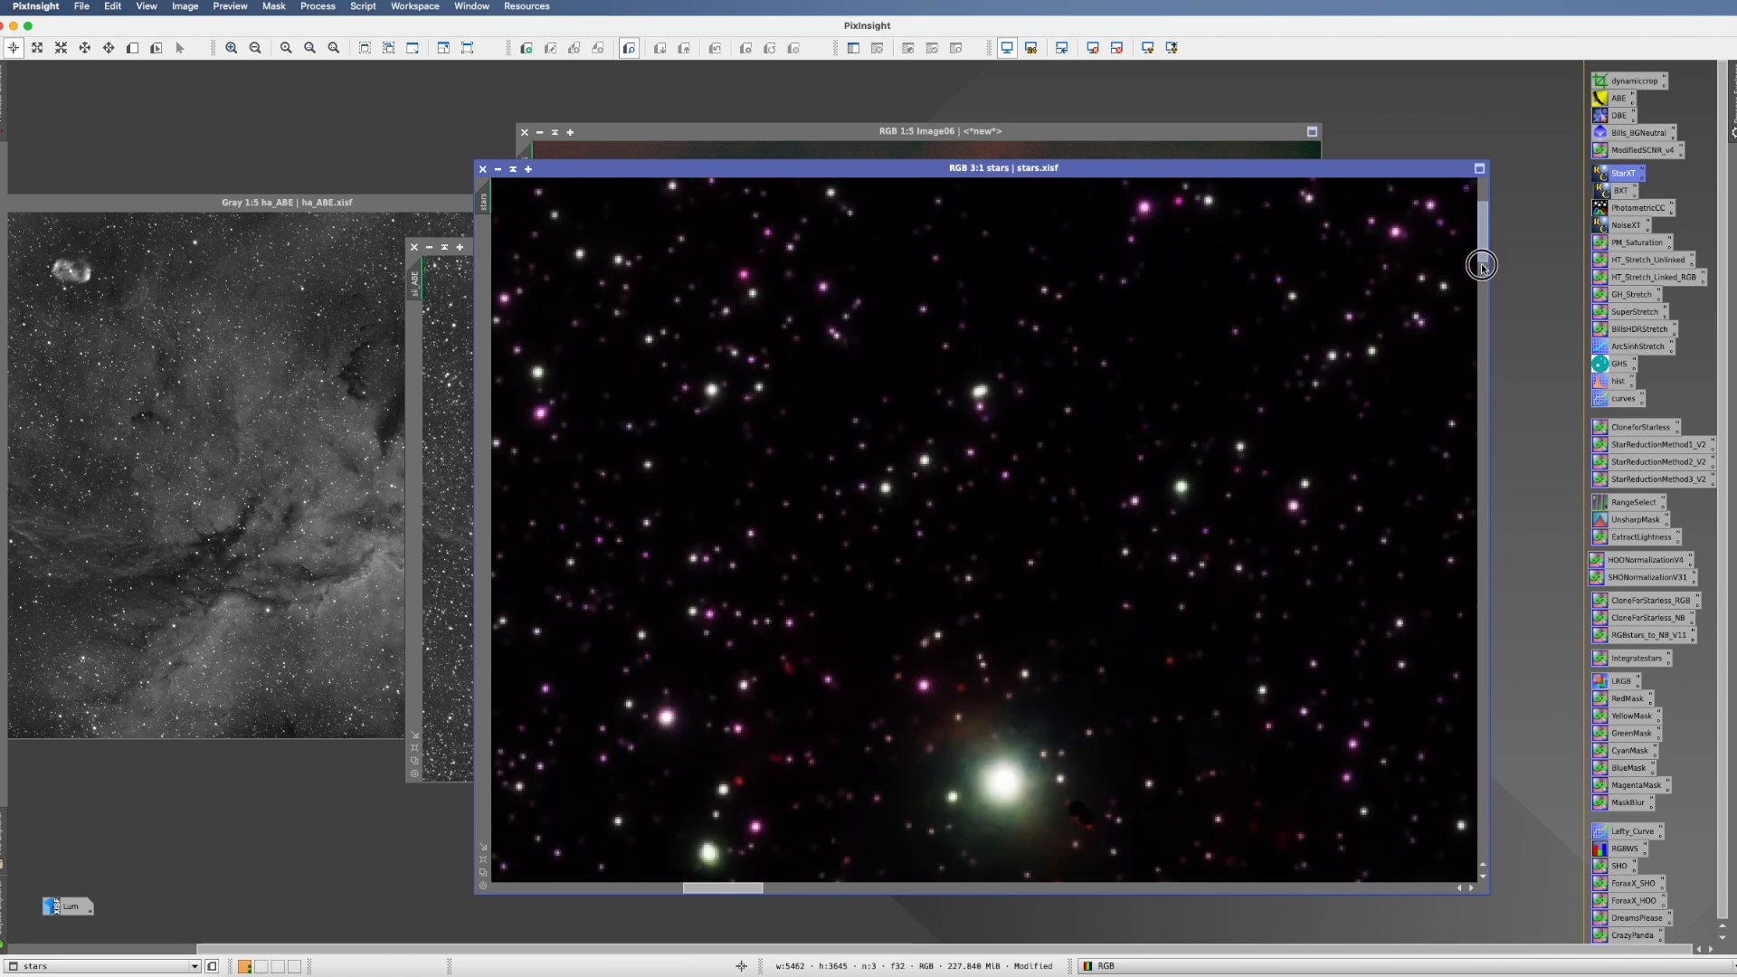
pyautogui.scroll(-3, 1132, 467)
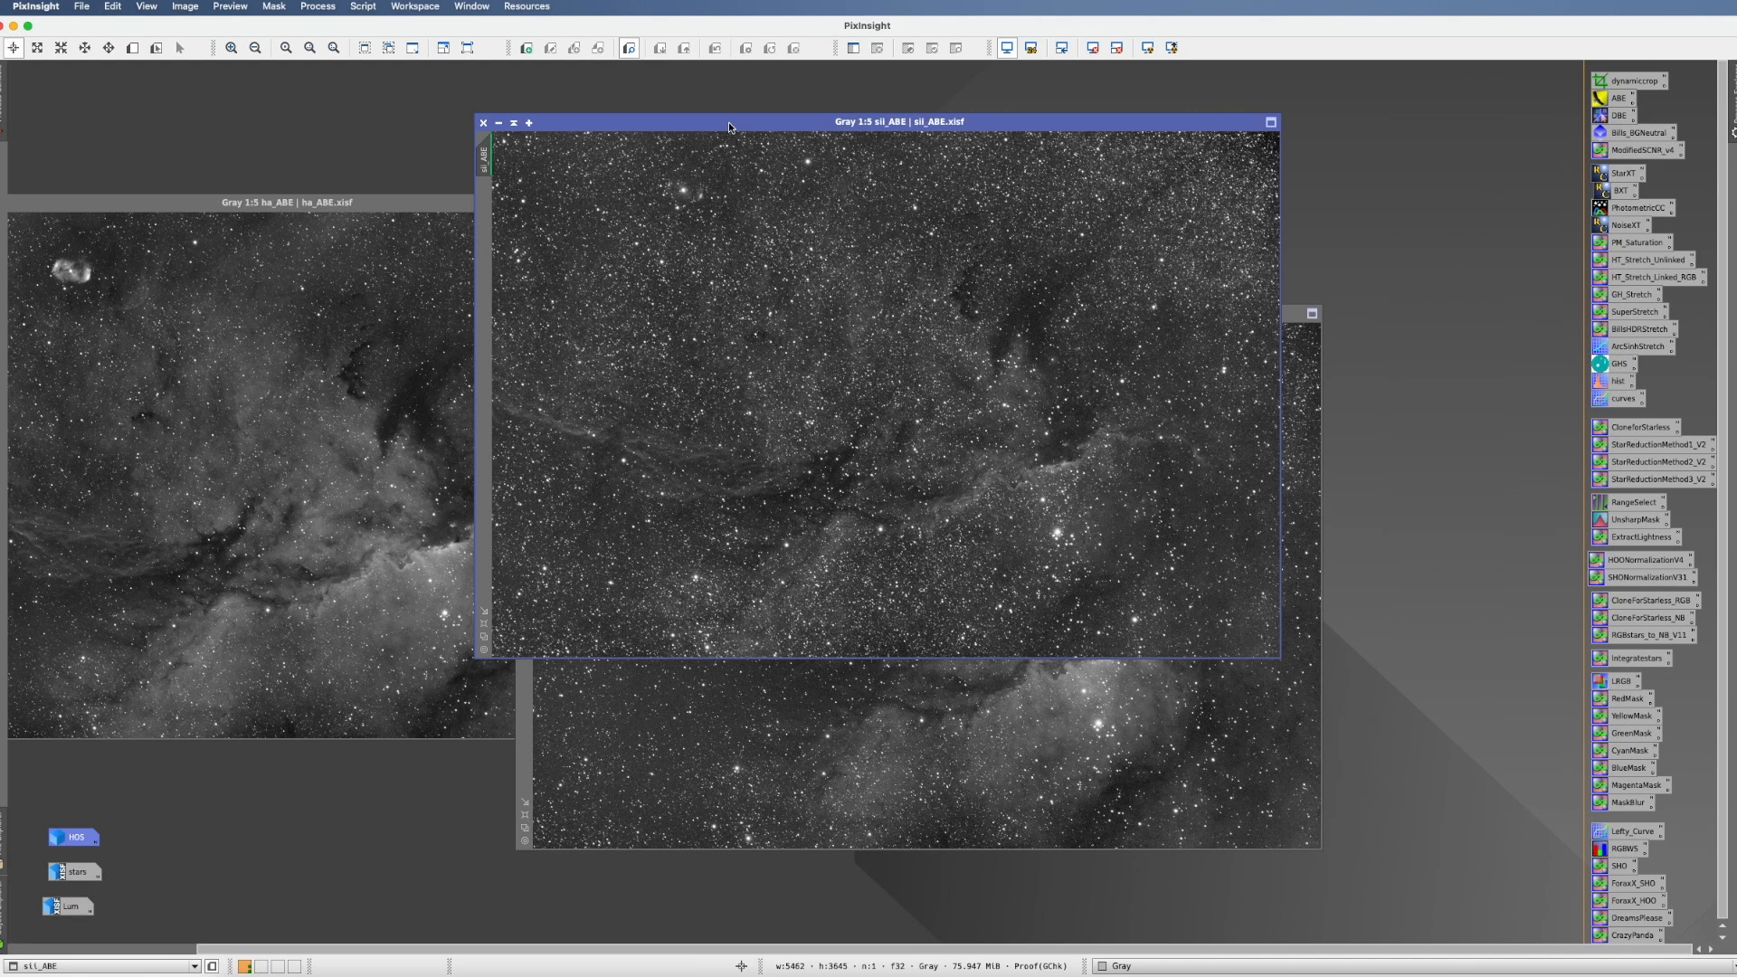
pyautogui.press('super+Tab')
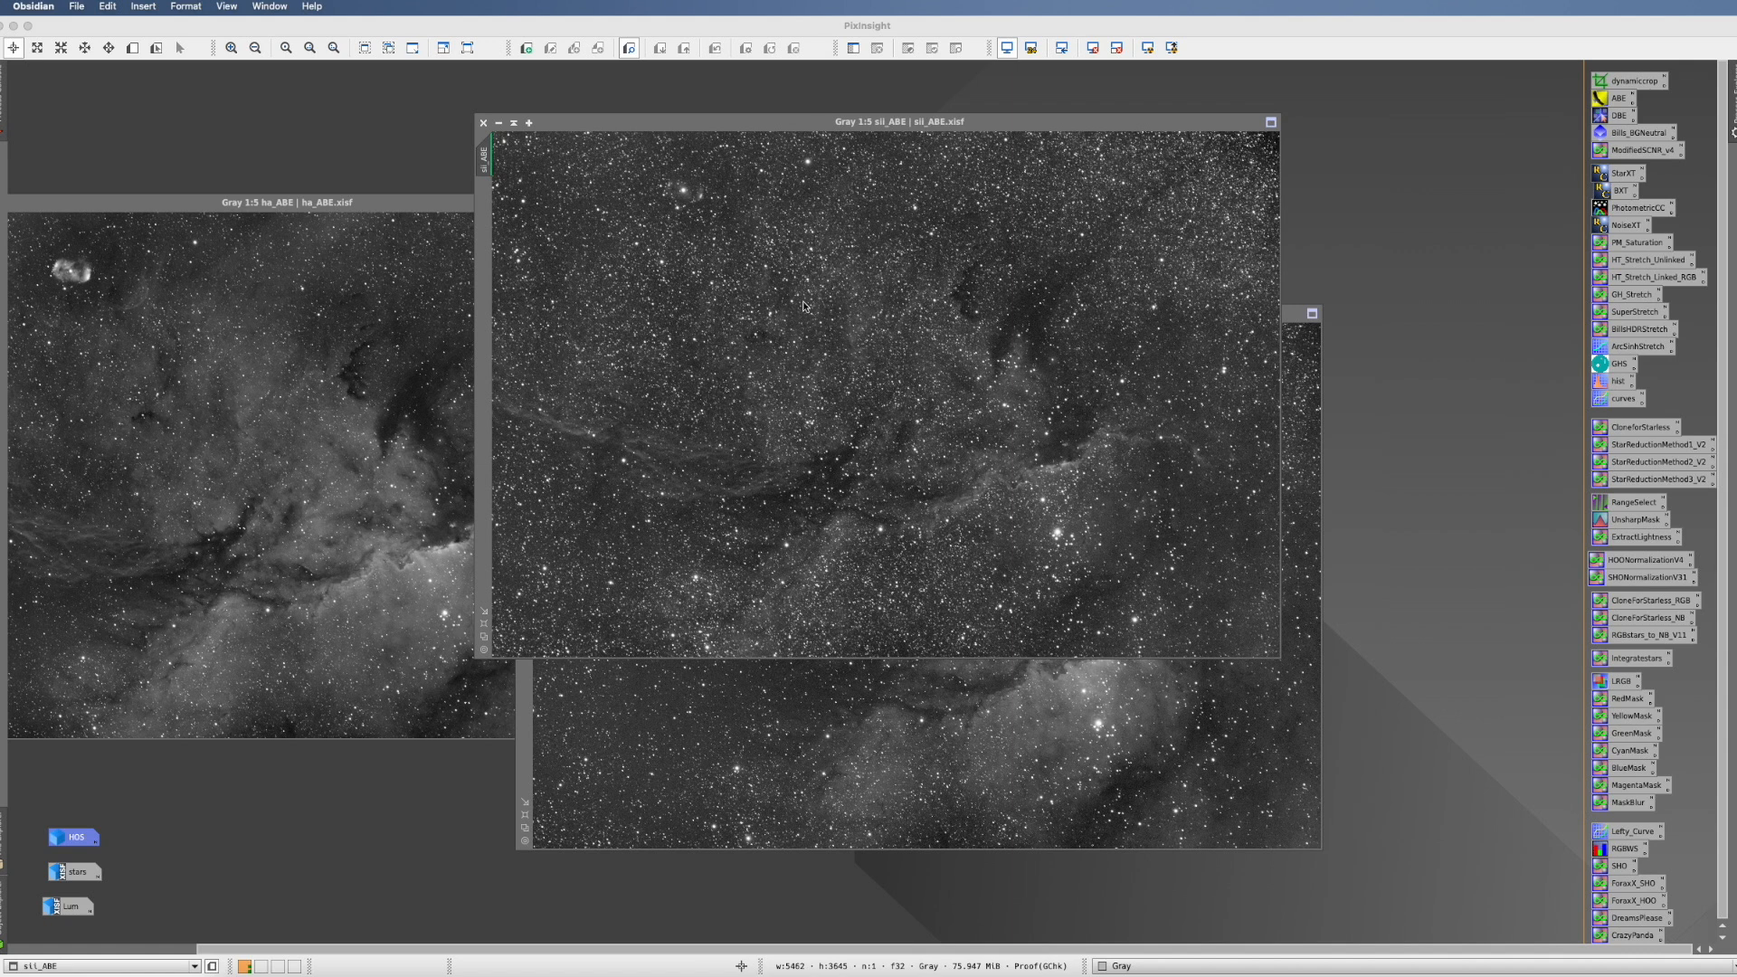
pyautogui.click(1485, 883)
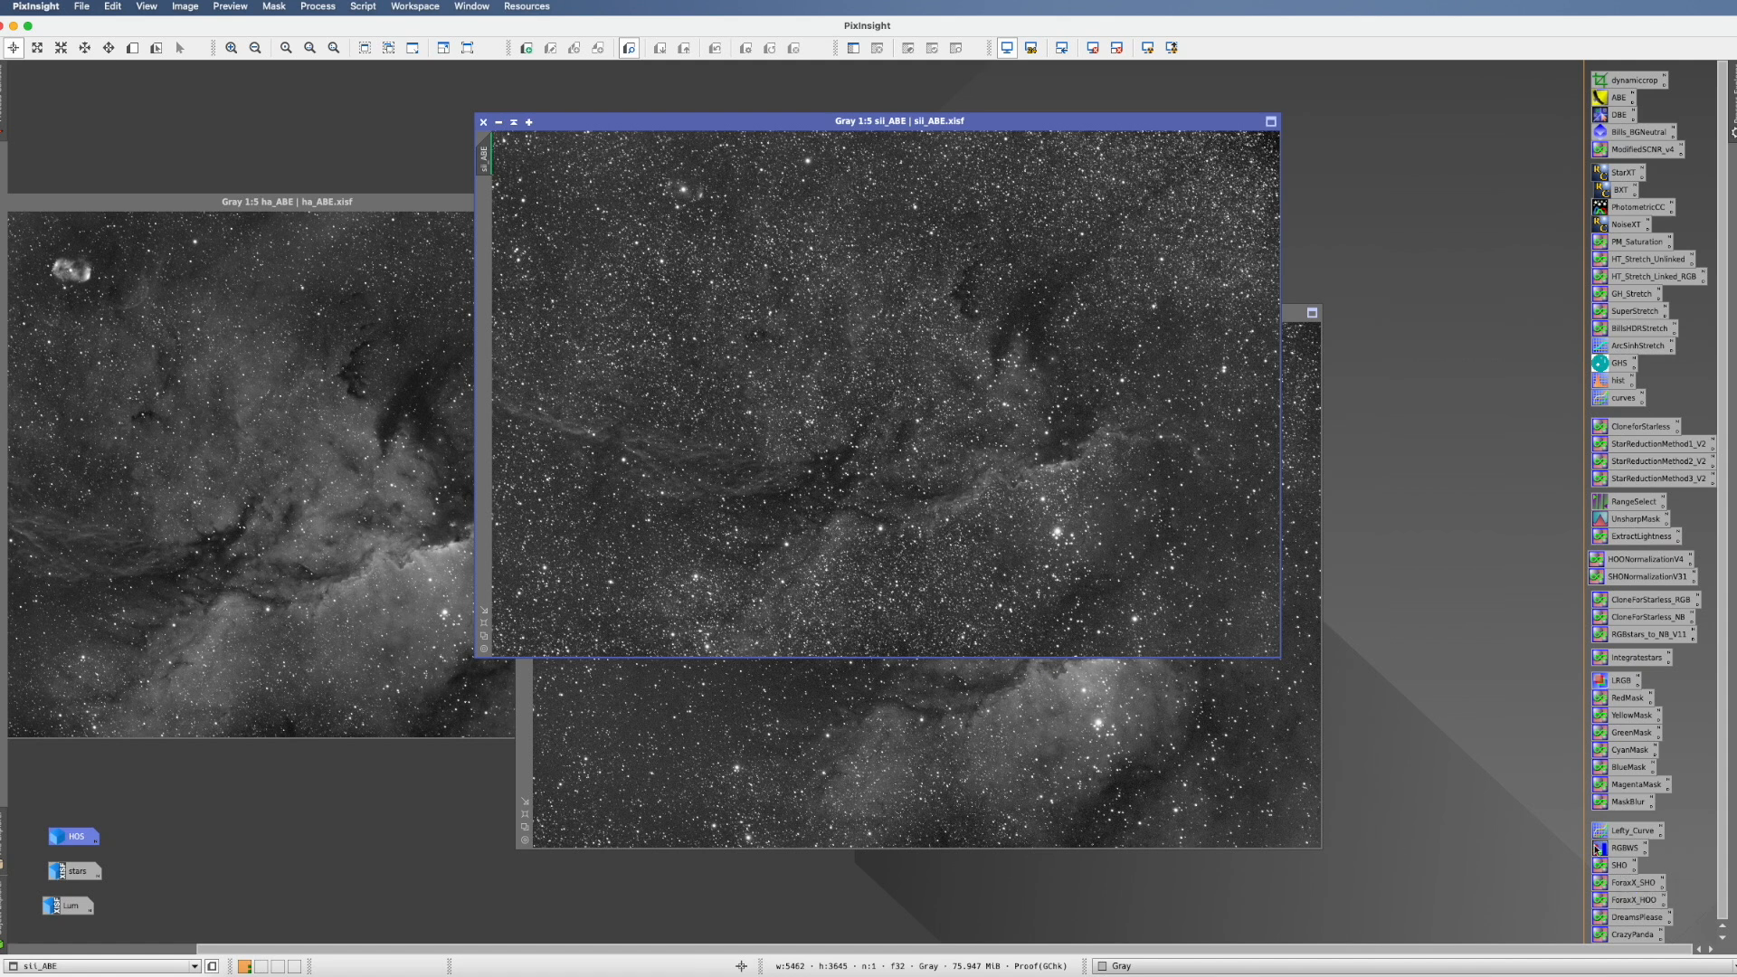
# - Open the saved SHO PixelMath expressions and rename the three narrowband images Sii, Ha and Oiii to match them
pyautogui.doubleClick(1619, 866)
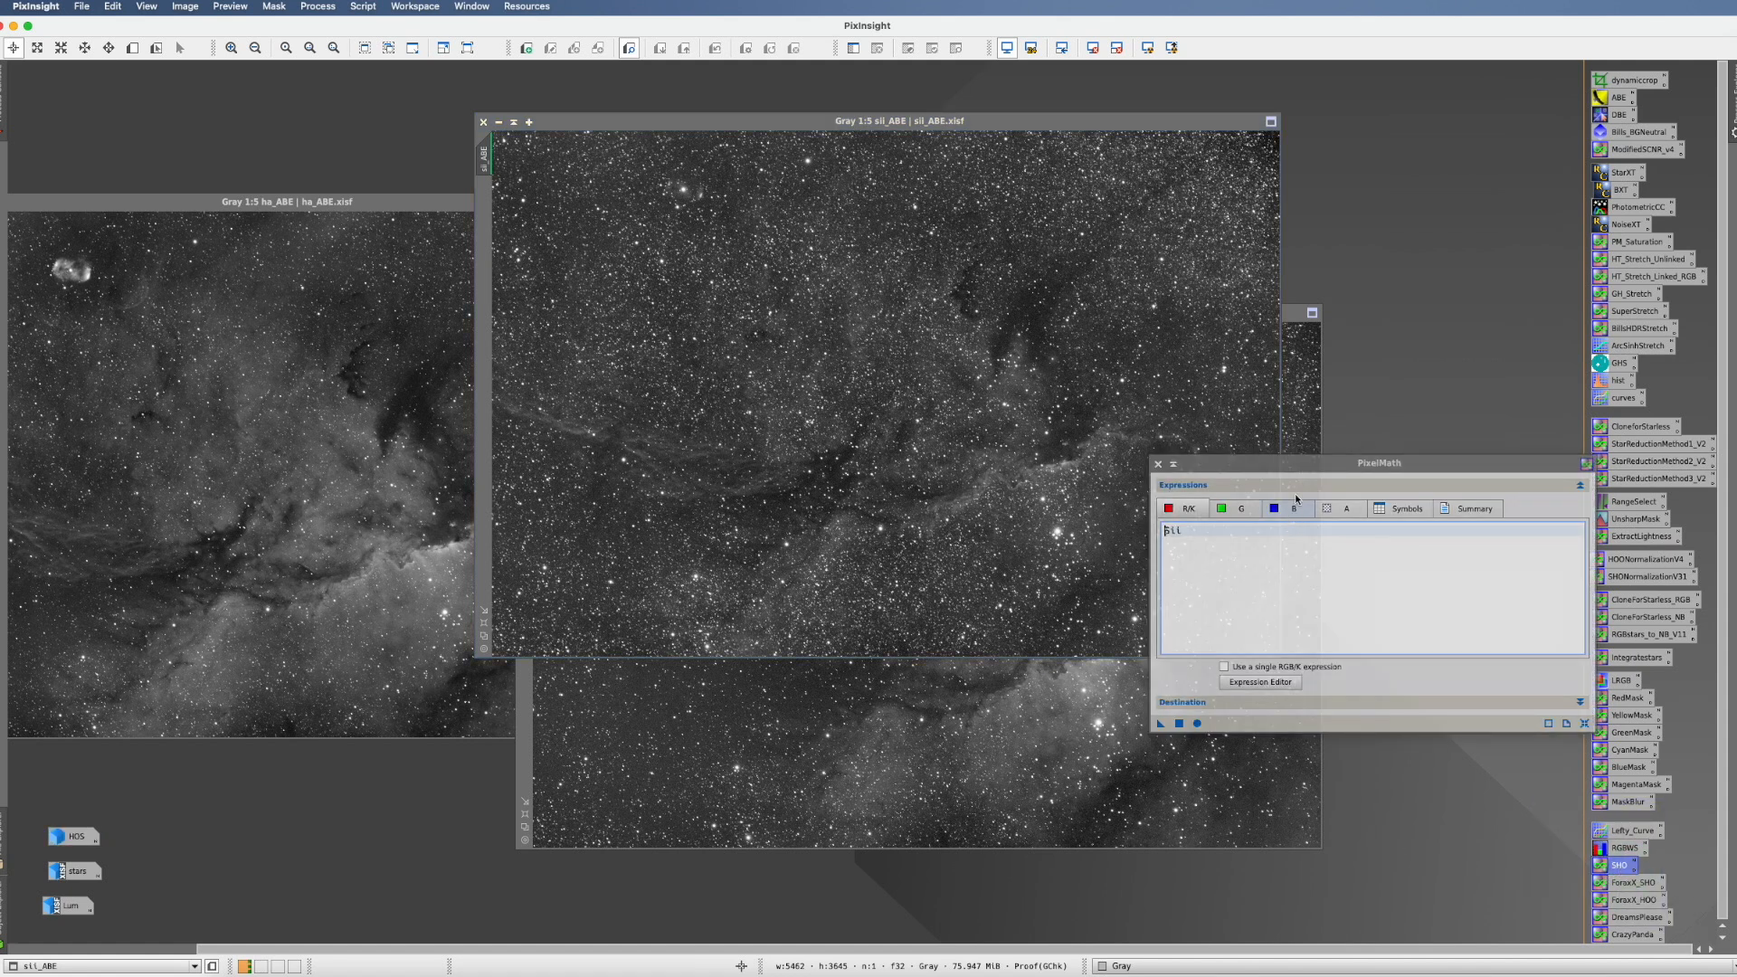
pyautogui.click(1183, 523)
pyautogui.click(1241, 511)
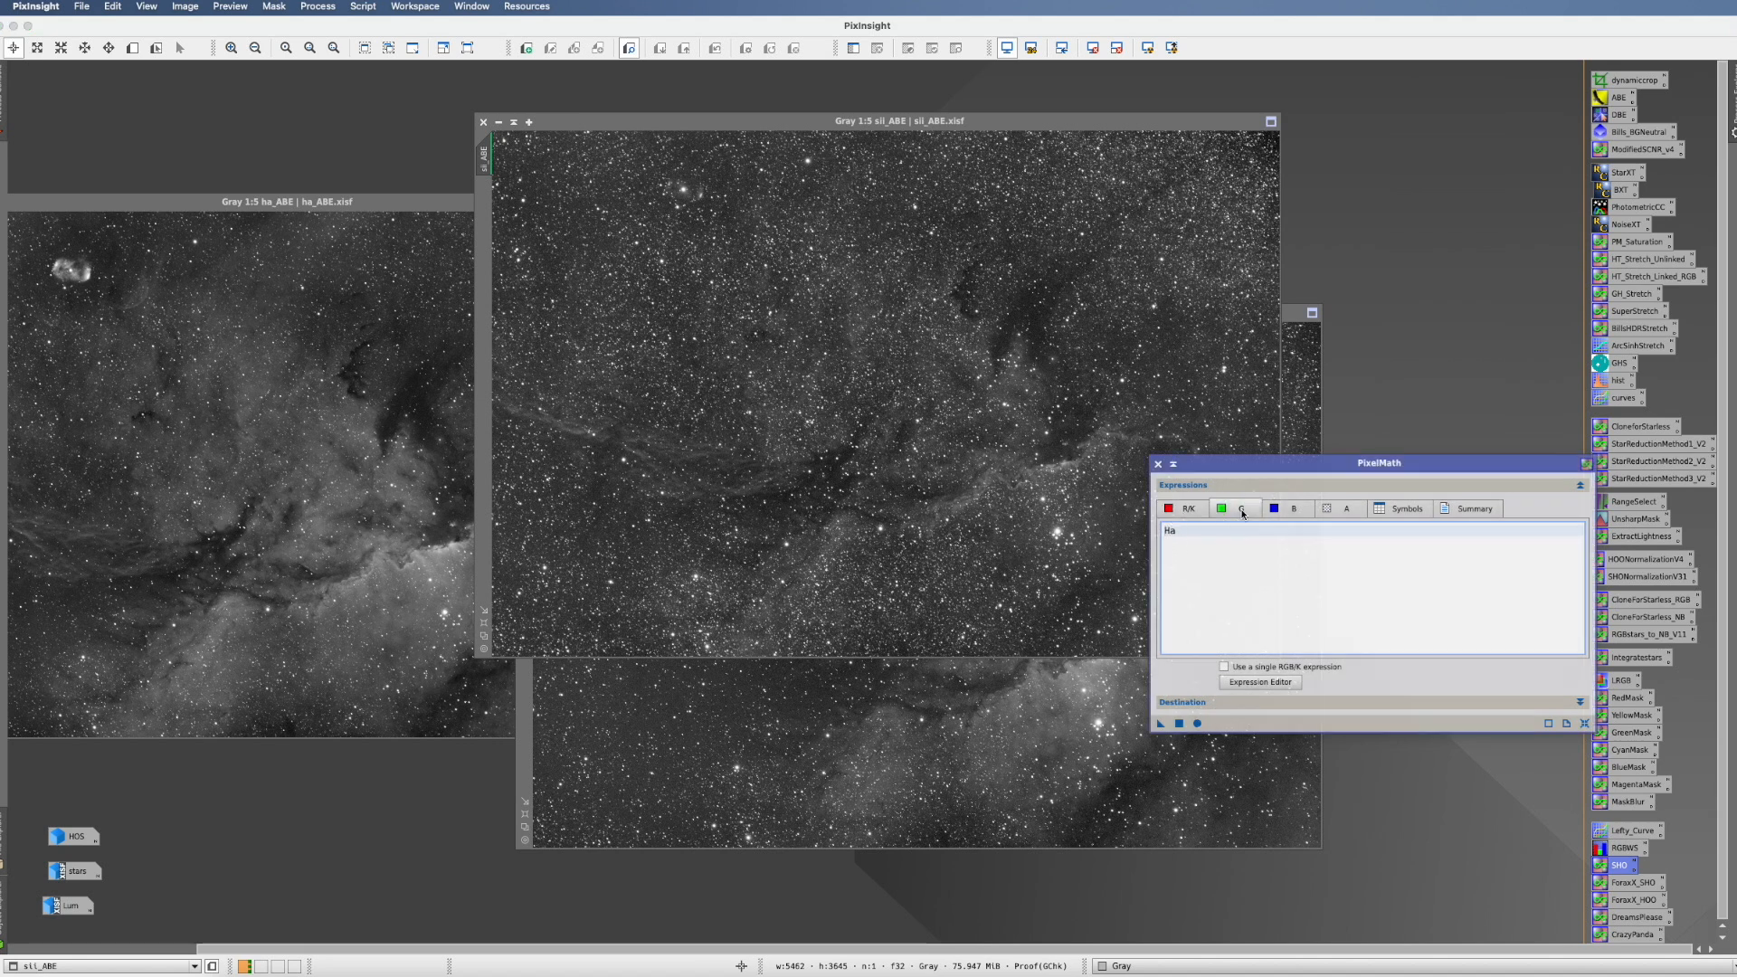
pyautogui.click(1295, 509)
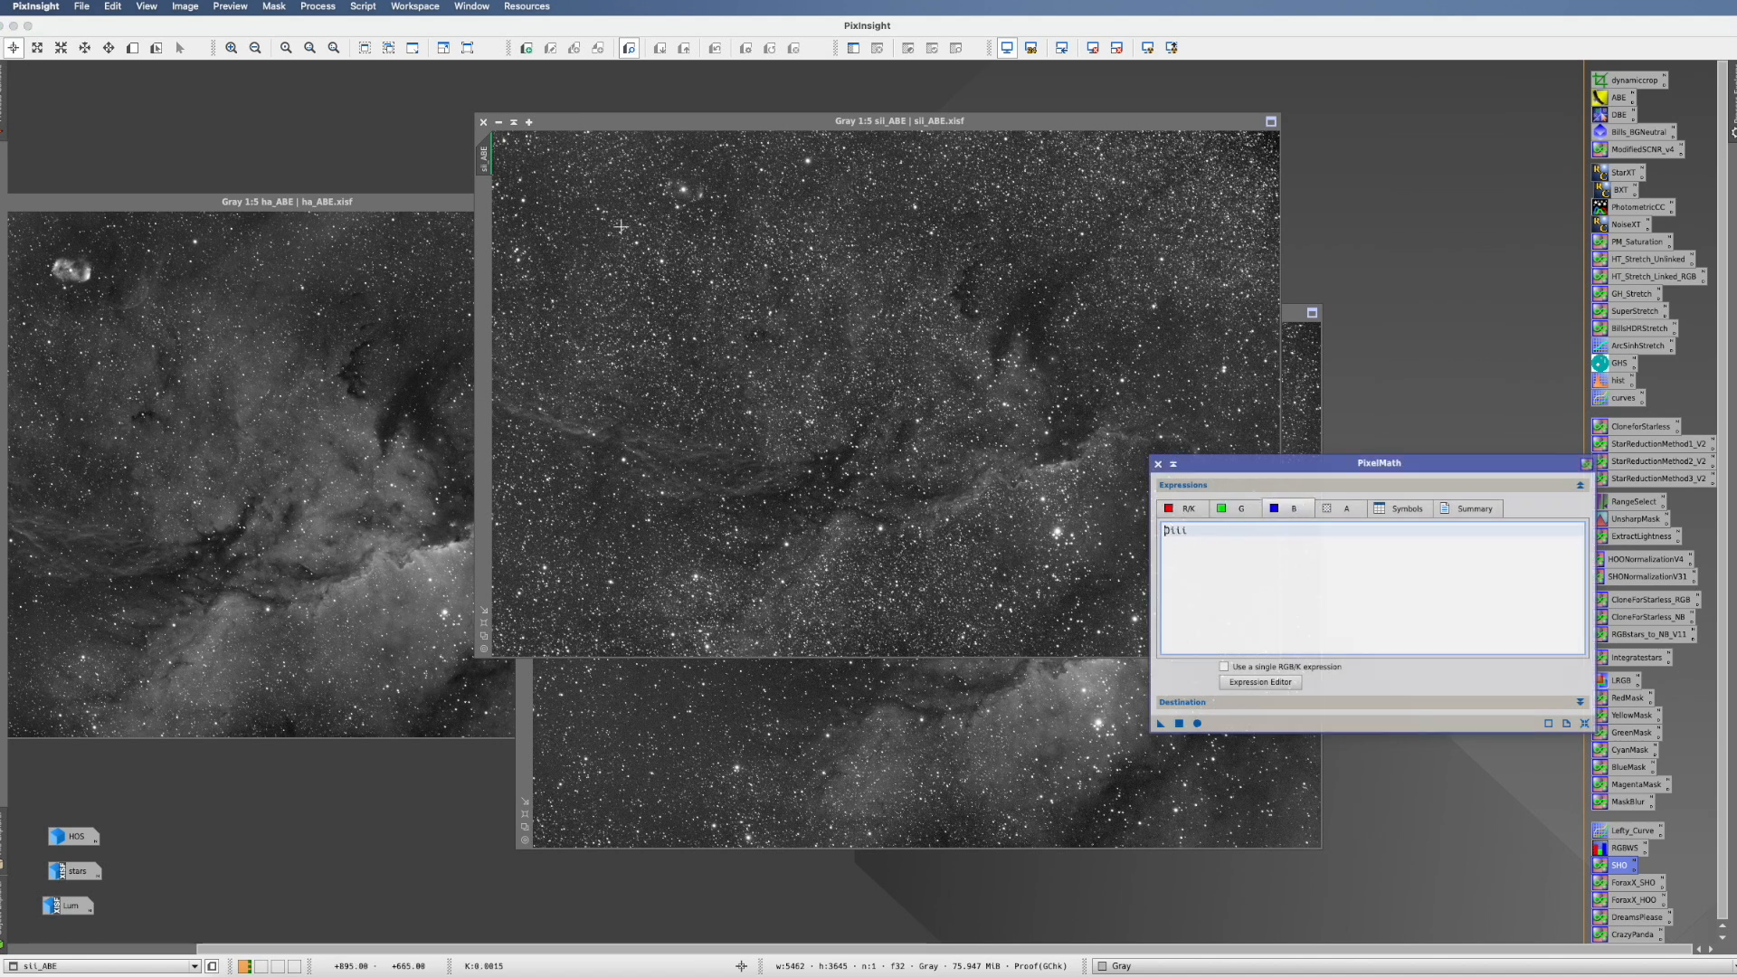
pyautogui.doubleClick(484, 156)
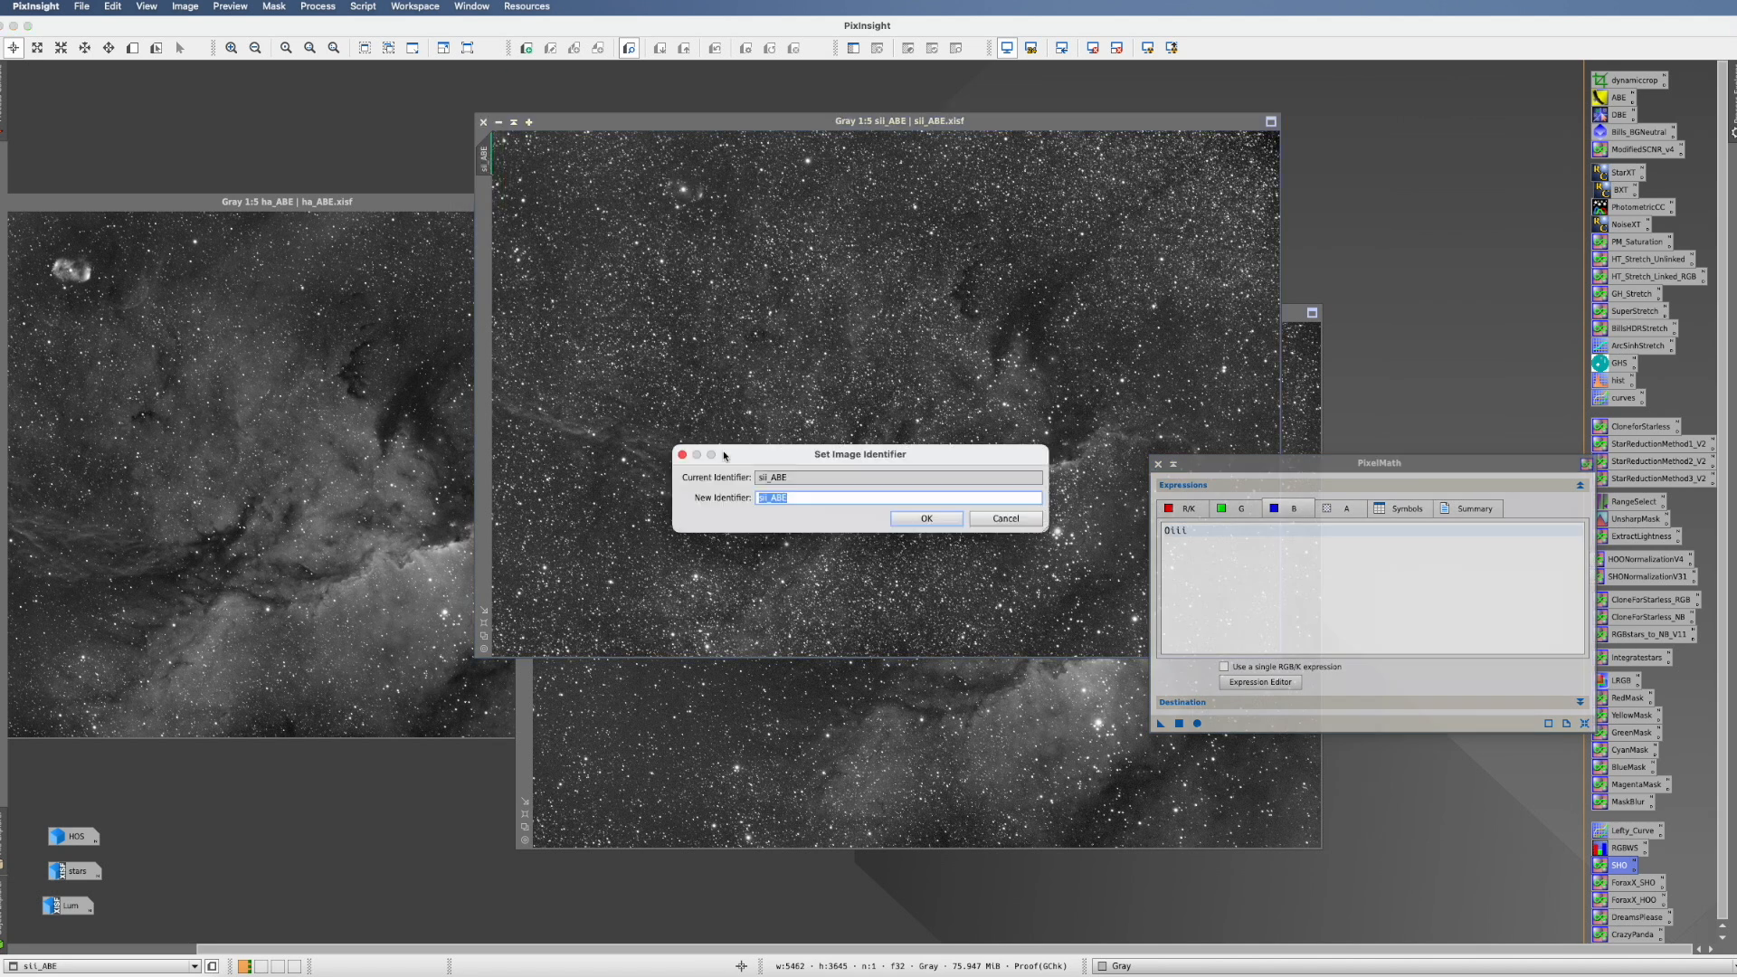
pyautogui.click(799, 497)
pyautogui.click(925, 519)
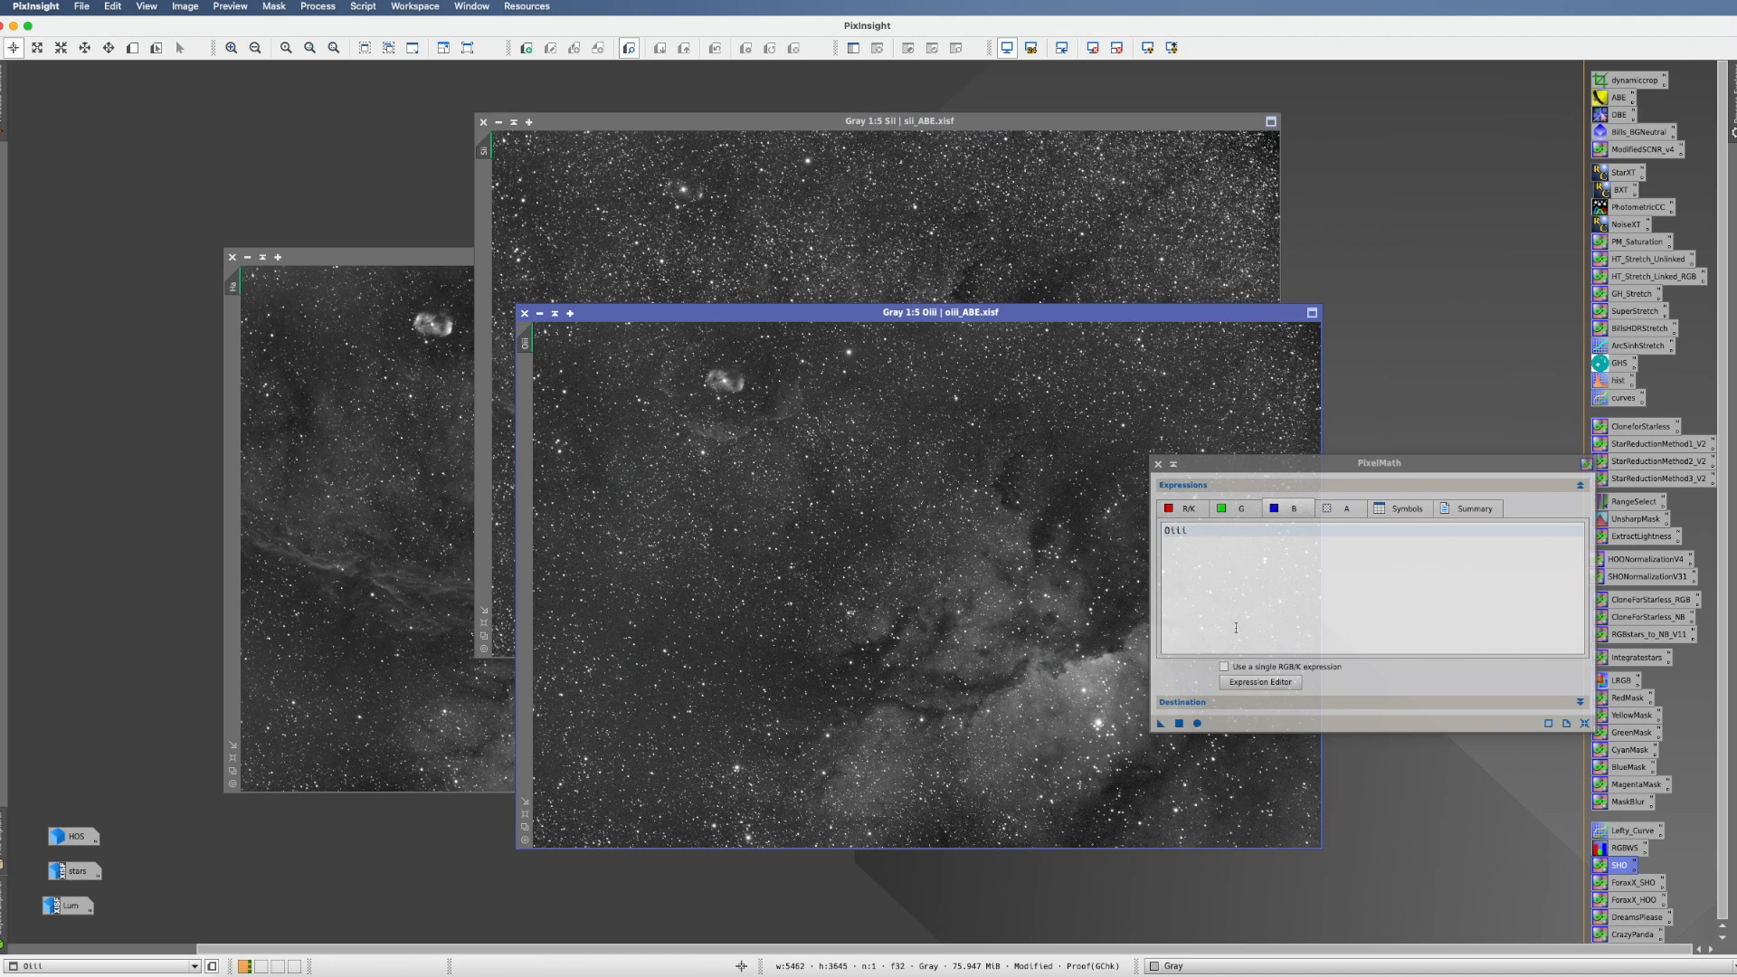
# - Create the SHO colour image with PixelMath, apply an automatic screen stretch, name it SHO1 and minimize it
pyautogui.click(1196, 724)
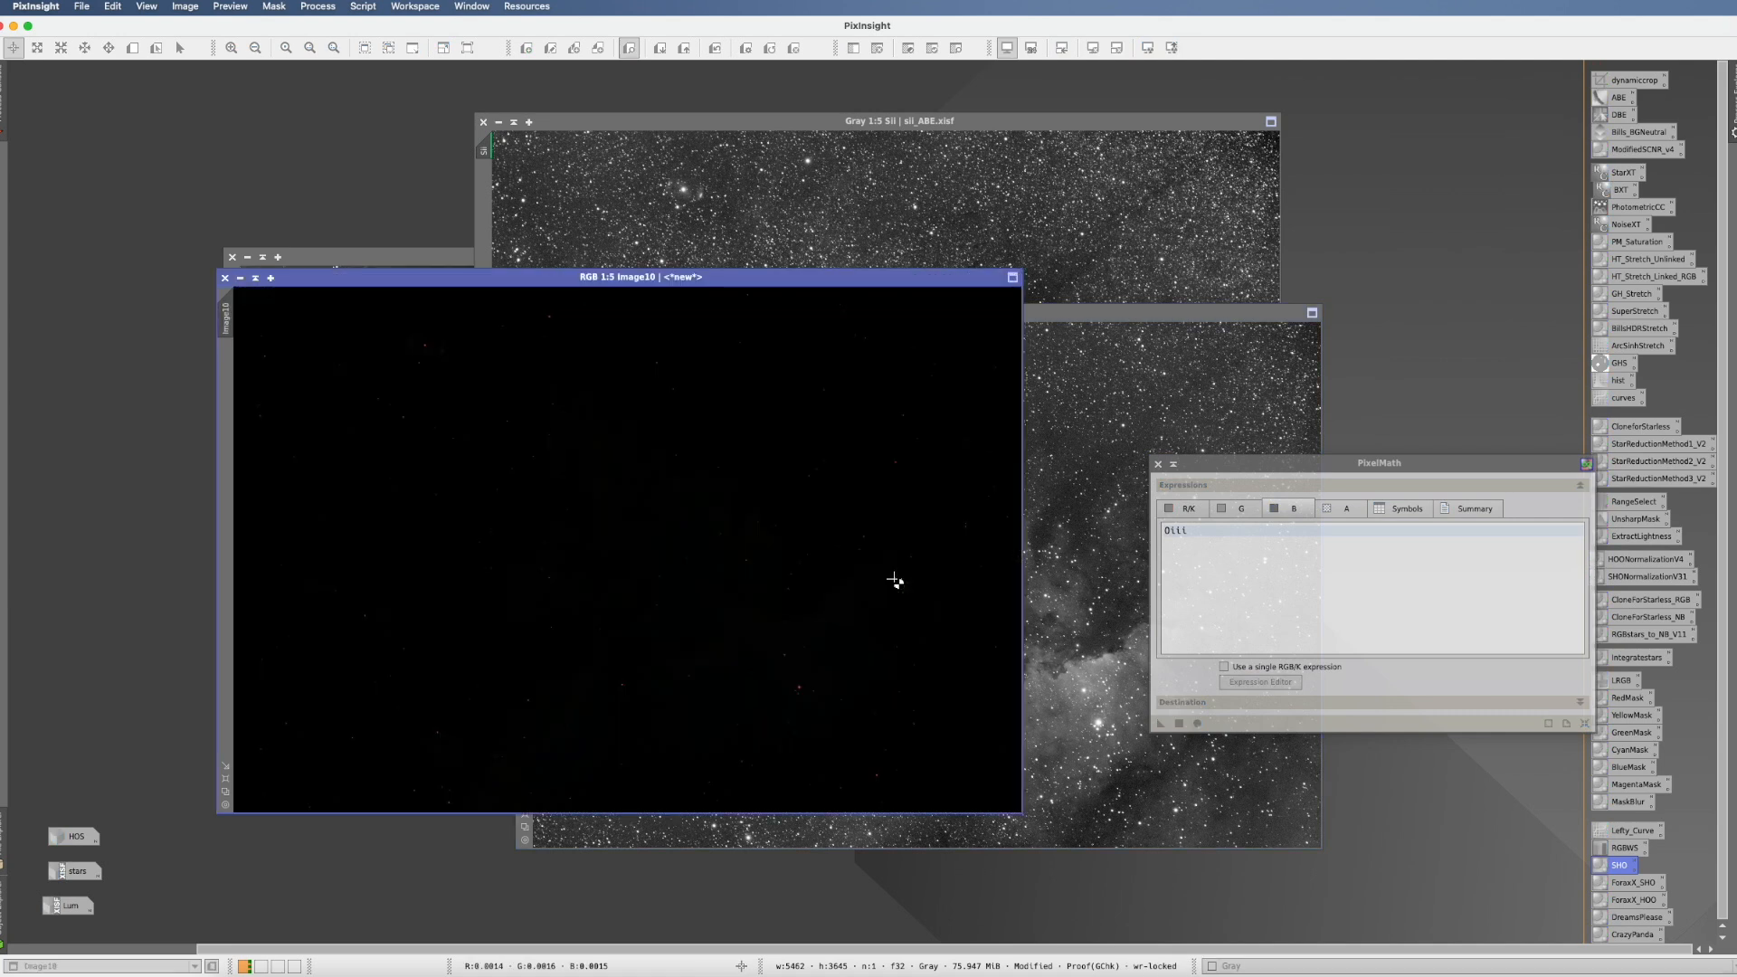
pyautogui.press('super+a')
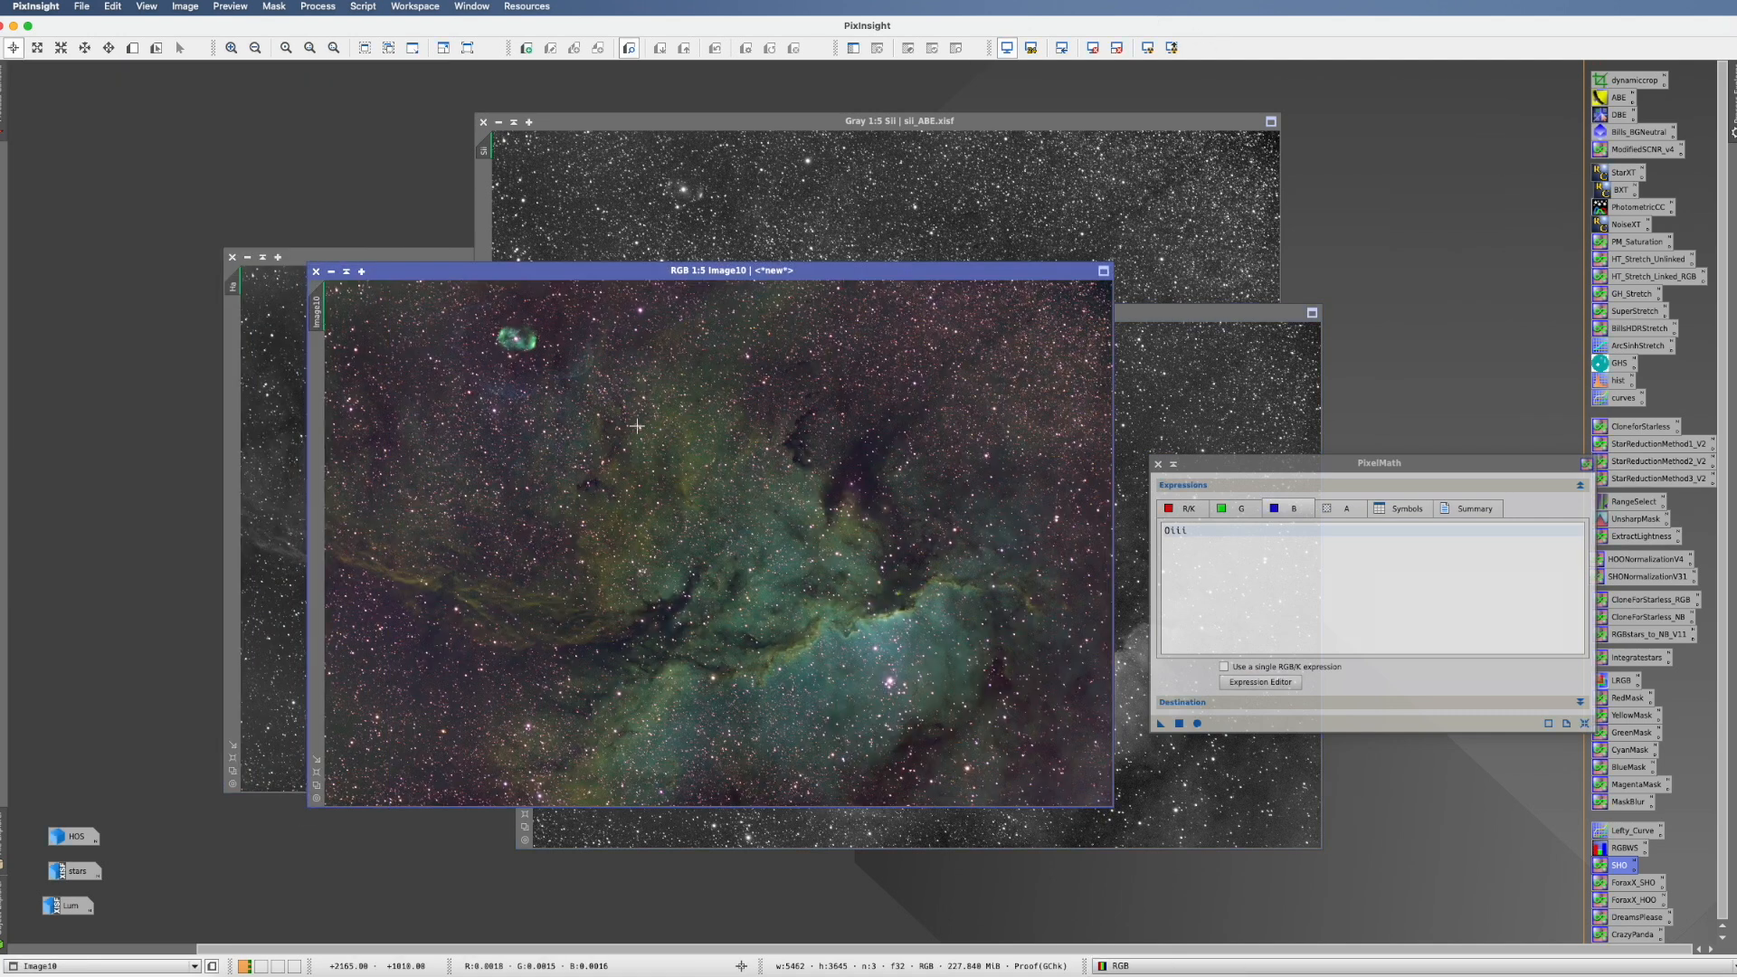
pyautogui.press('F2')
pyautogui.write('SHO1')
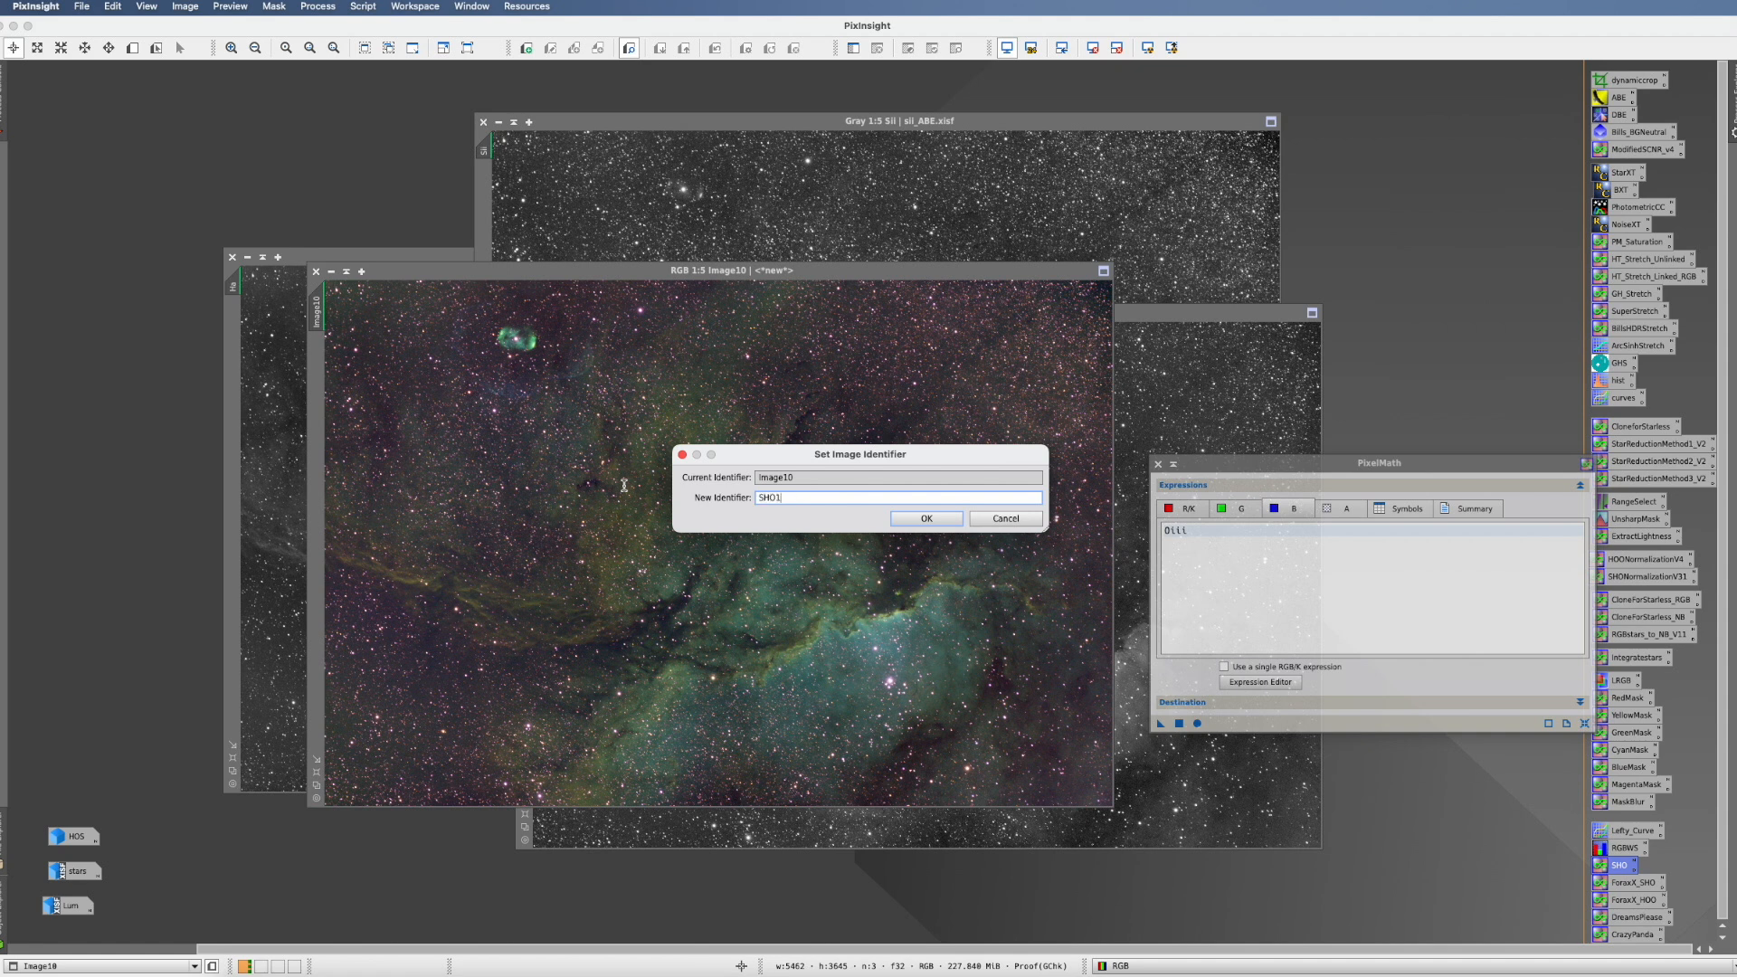
pyautogui.press('Return')
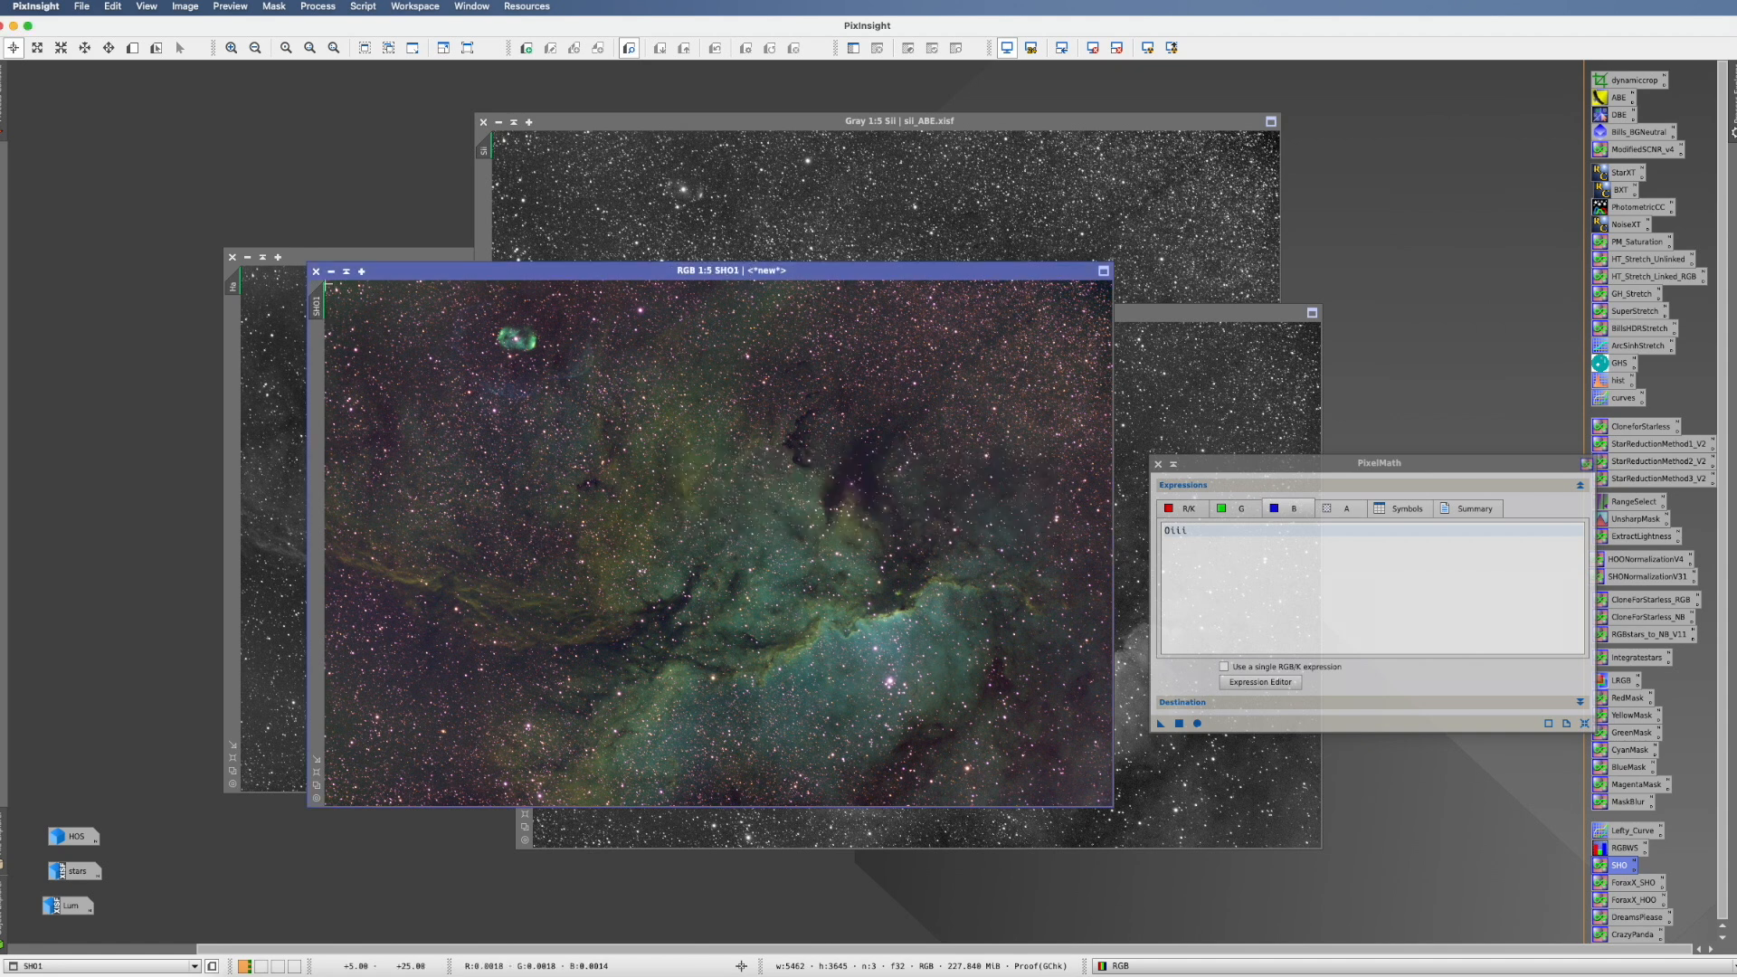
pyautogui.click(331, 271)
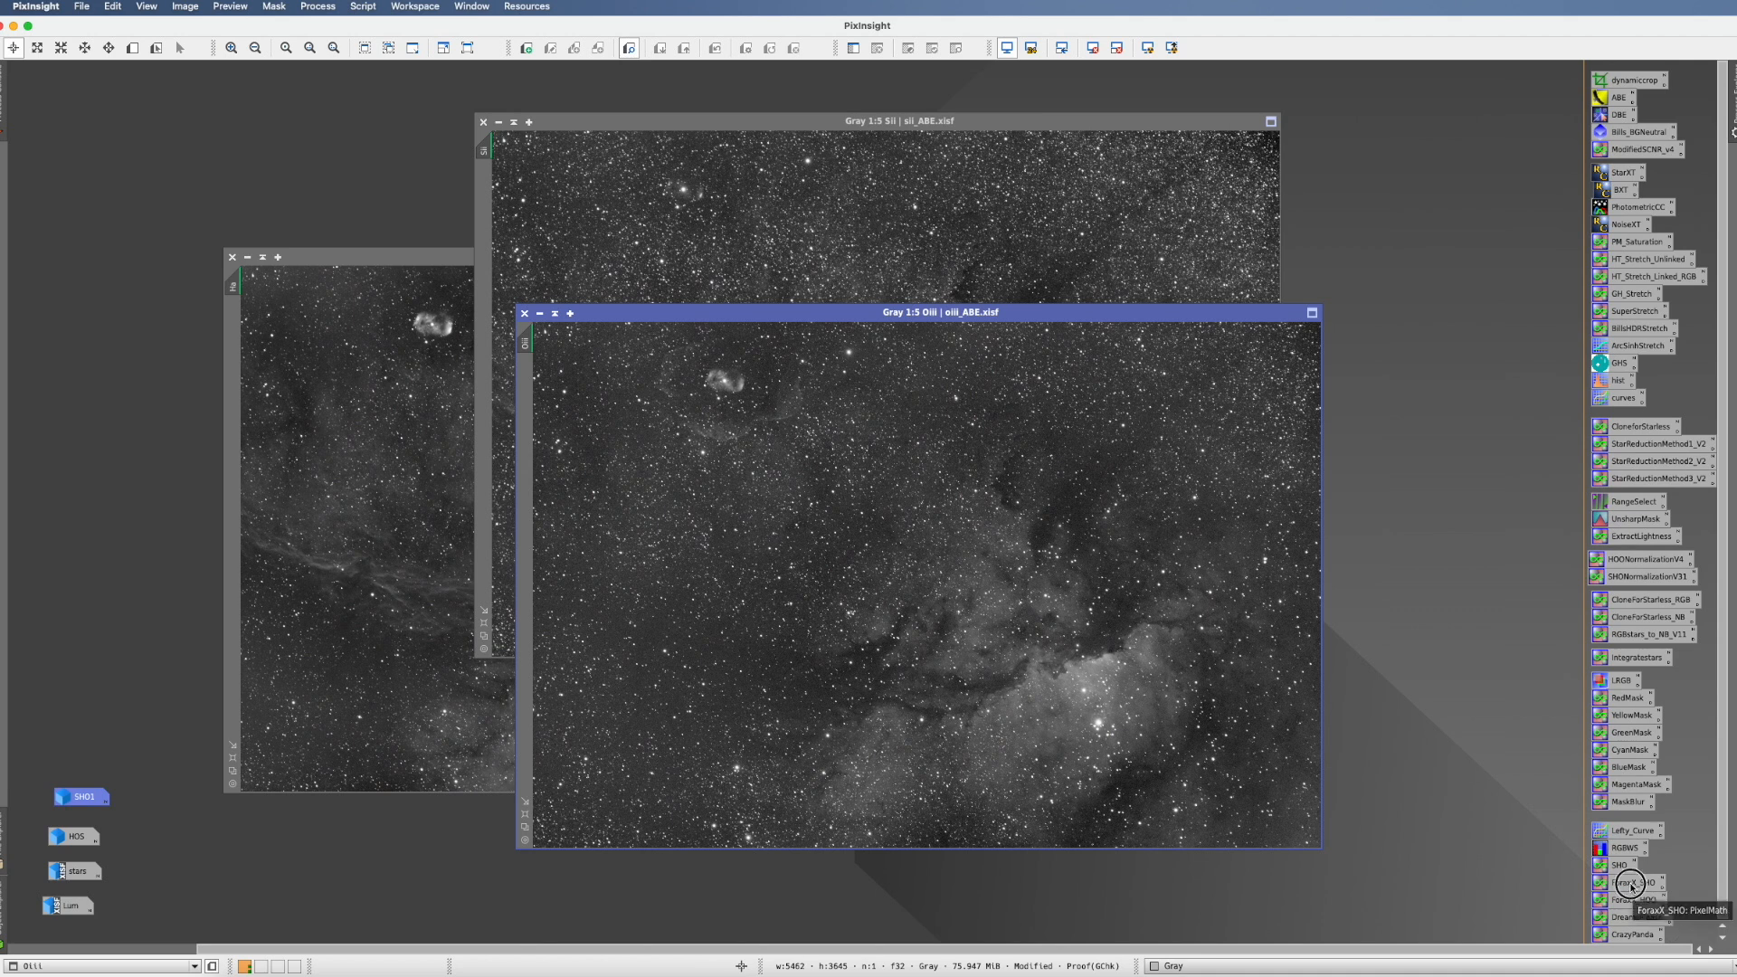
# - Create a second colour image with the saved ForaxX_SHO PixelMath expressions, name it Forax1 and minimize it
pyautogui.doubleClick(1634, 884)
pyautogui.click(1224, 512)
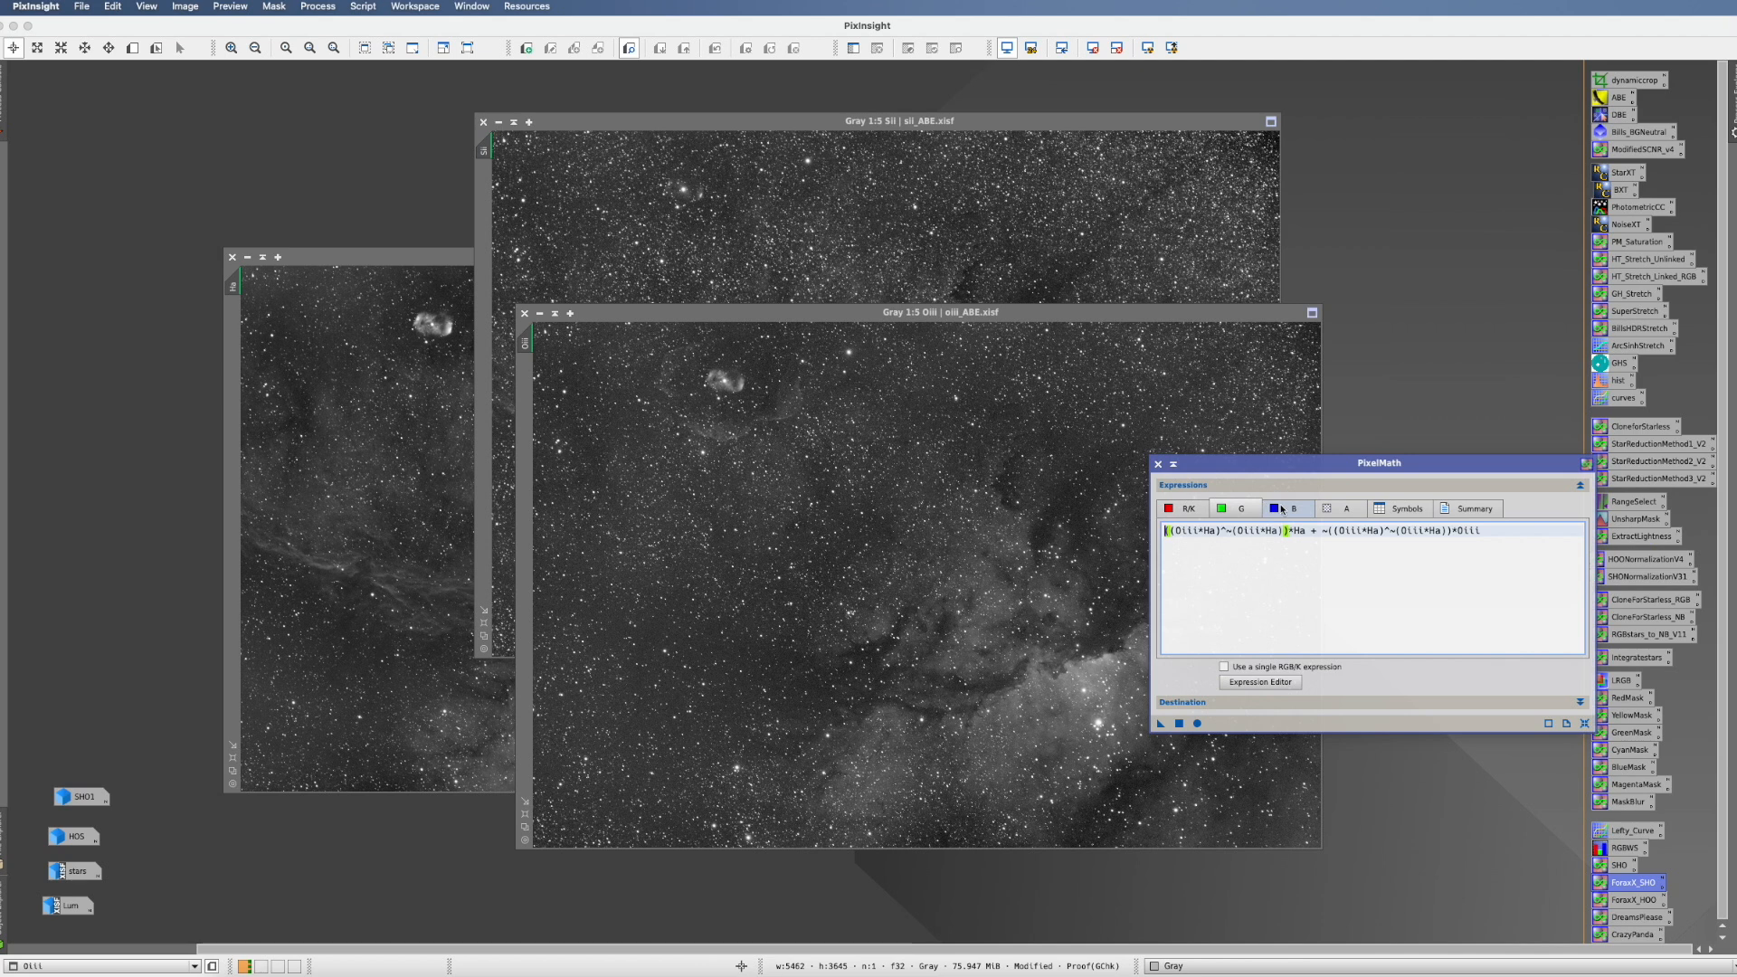
pyautogui.moveTo(1161, 724); pyautogui.dragTo(902, 590)
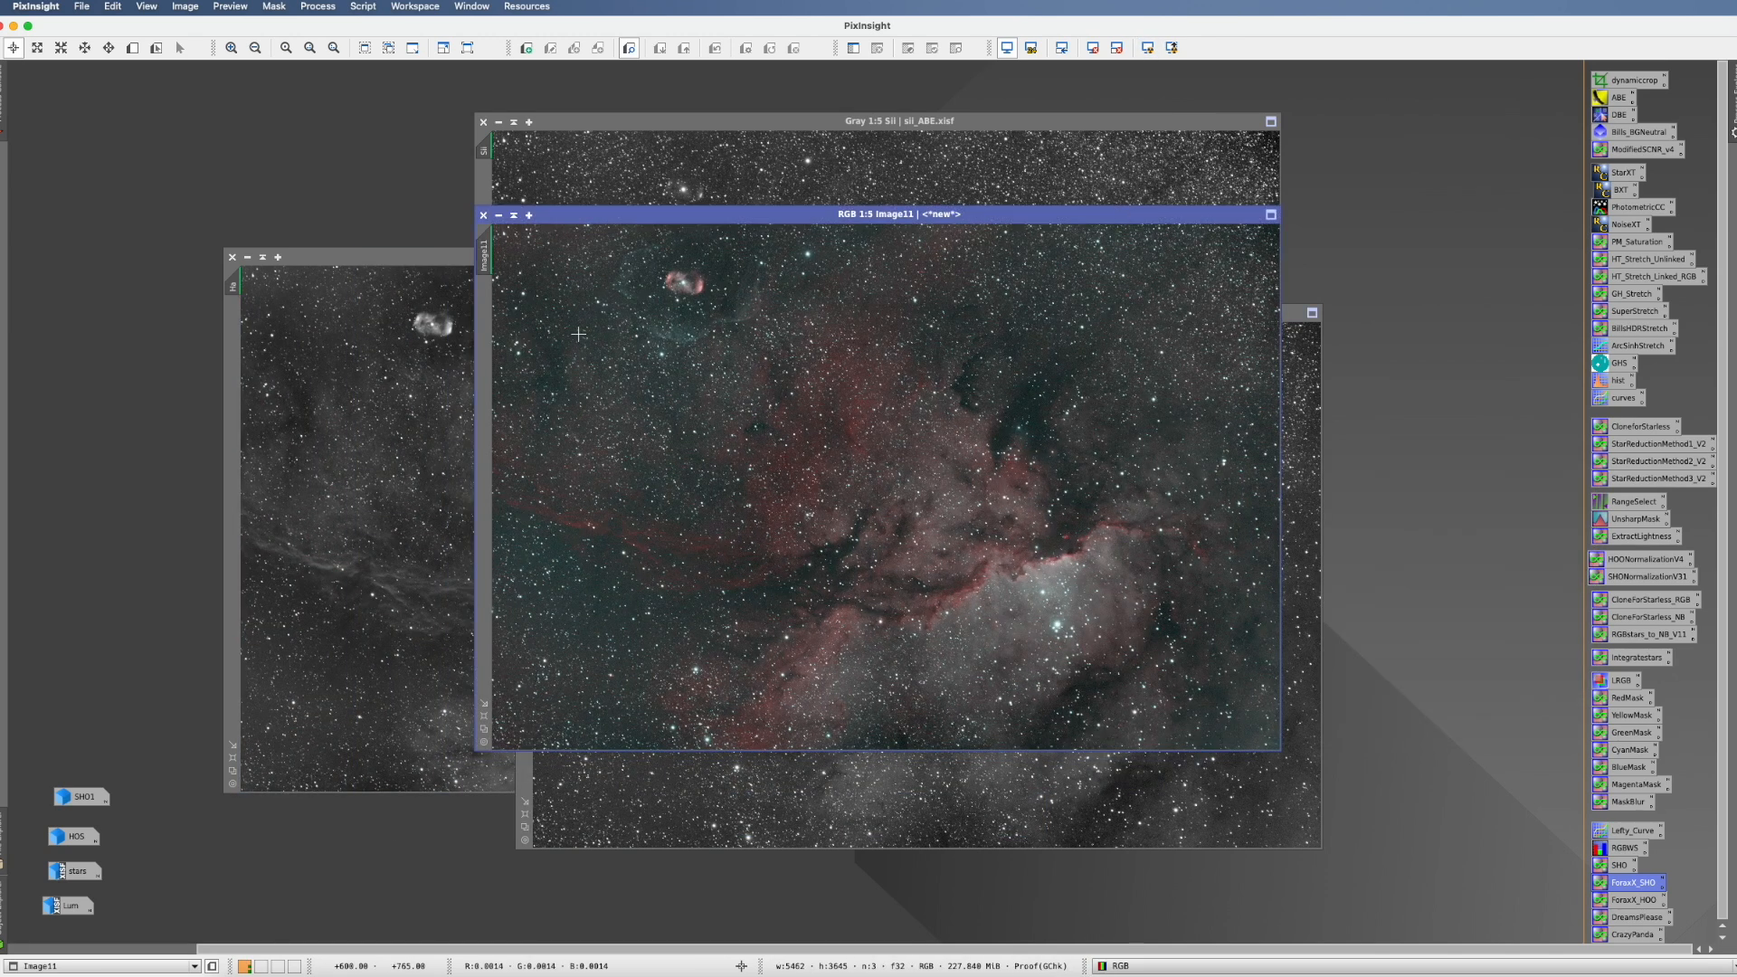
pyautogui.doubleClick(484, 256)
pyautogui.click(816, 495)
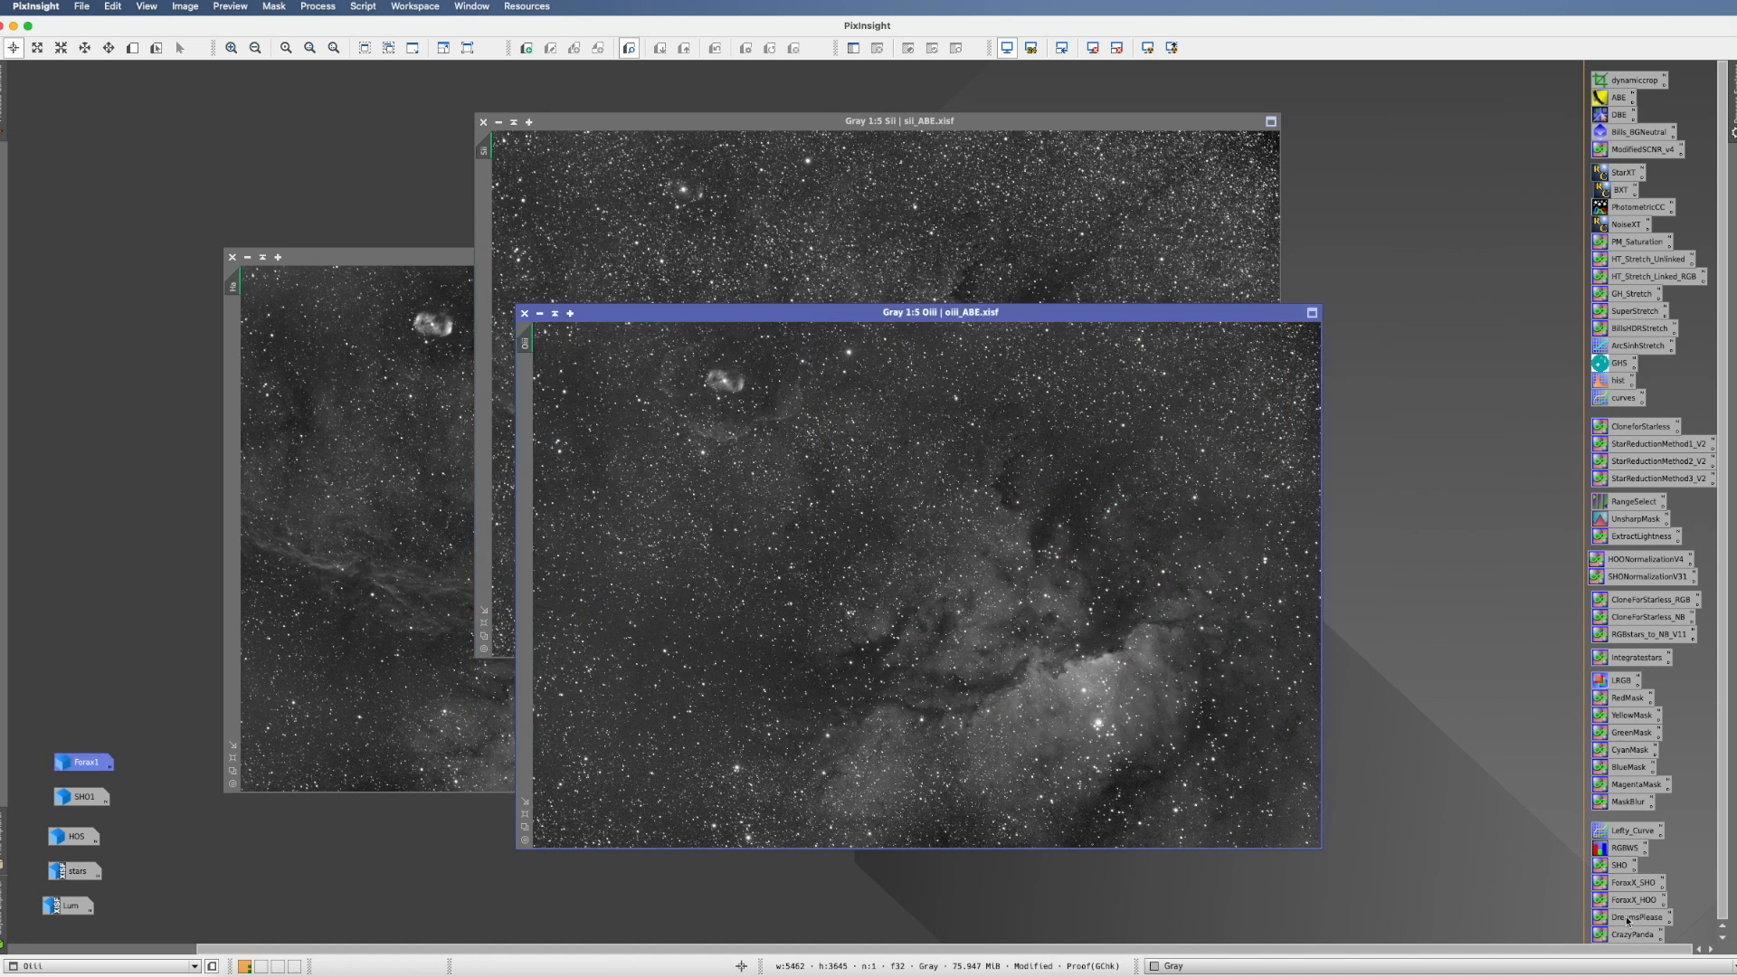
# - Try the saved DreamsPlease PixelMath combination of the narrowband images and discard the generated image
pyautogui.doubleClick(1633, 919)
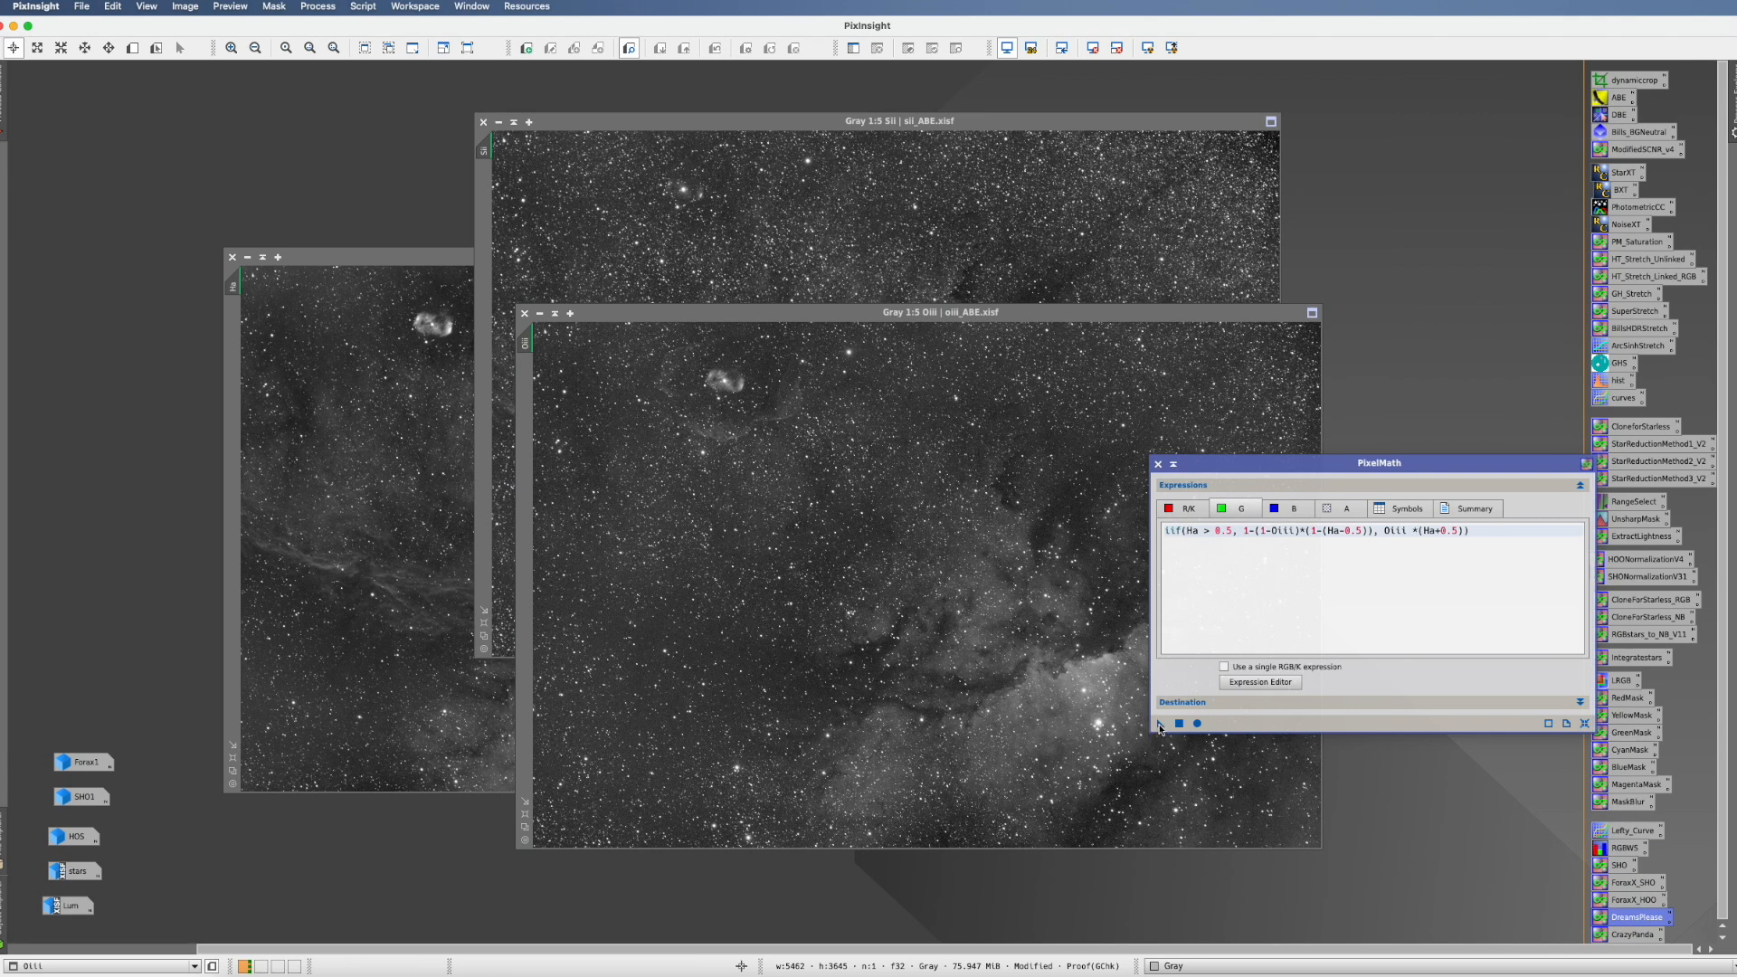
pyautogui.moveTo(1161, 723); pyautogui.dragTo(1001, 563)
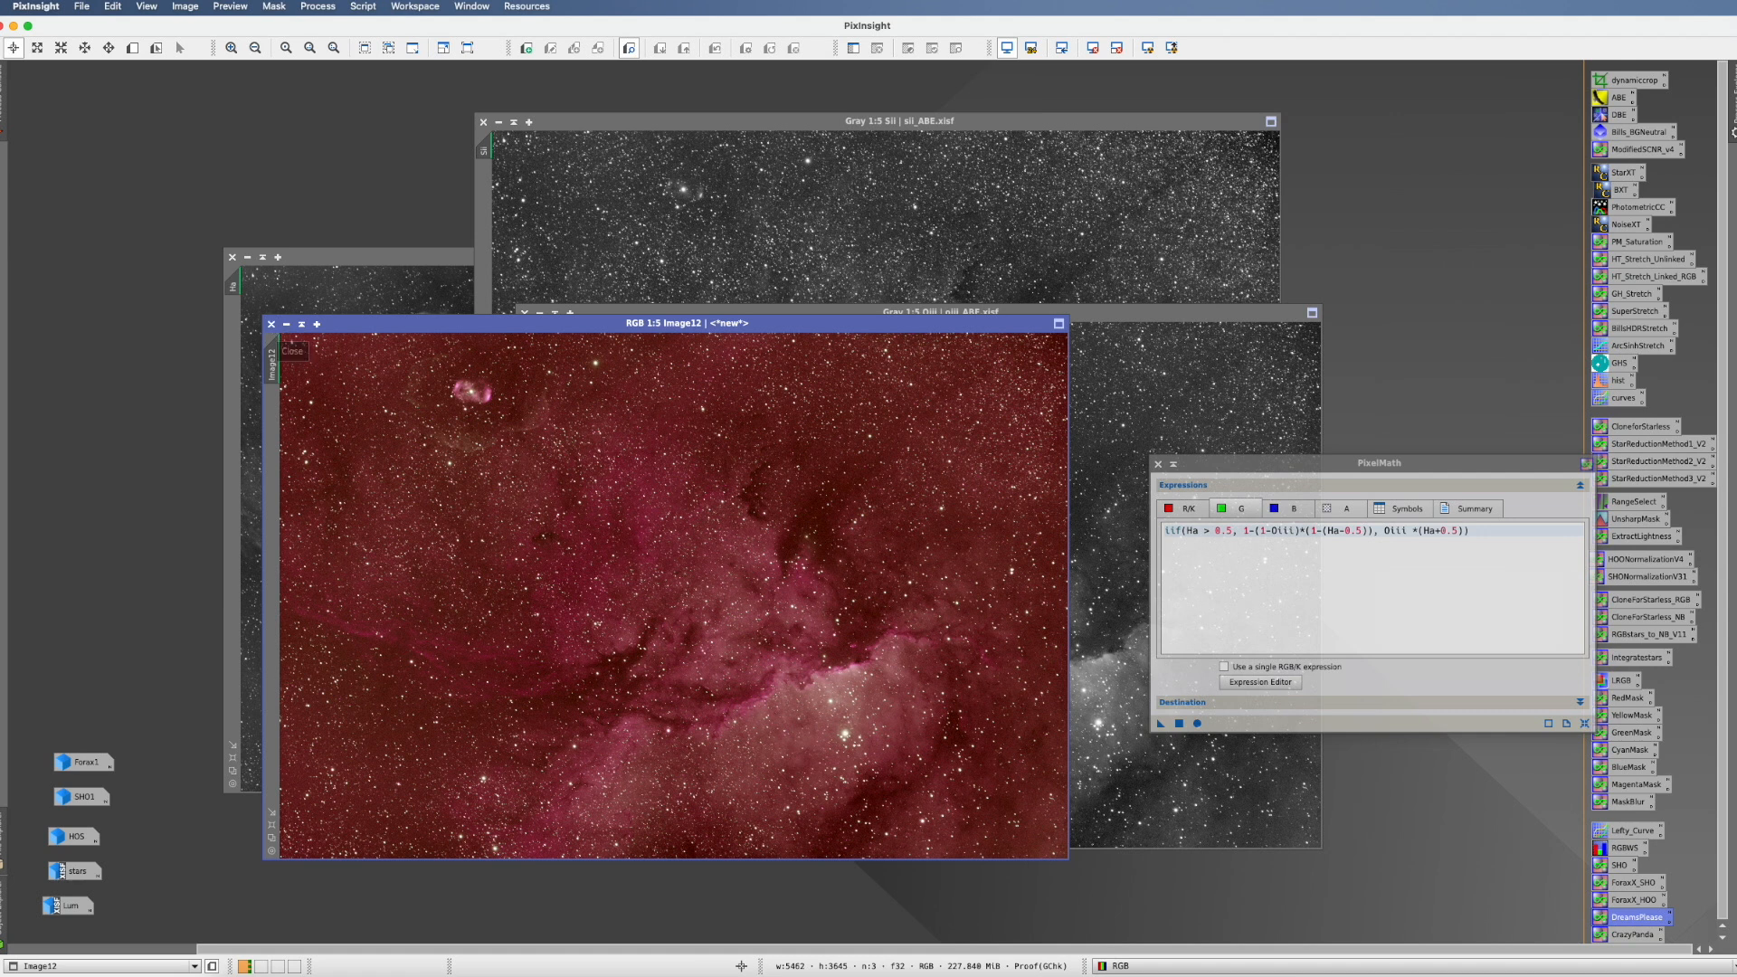
pyautogui.click(272, 324)
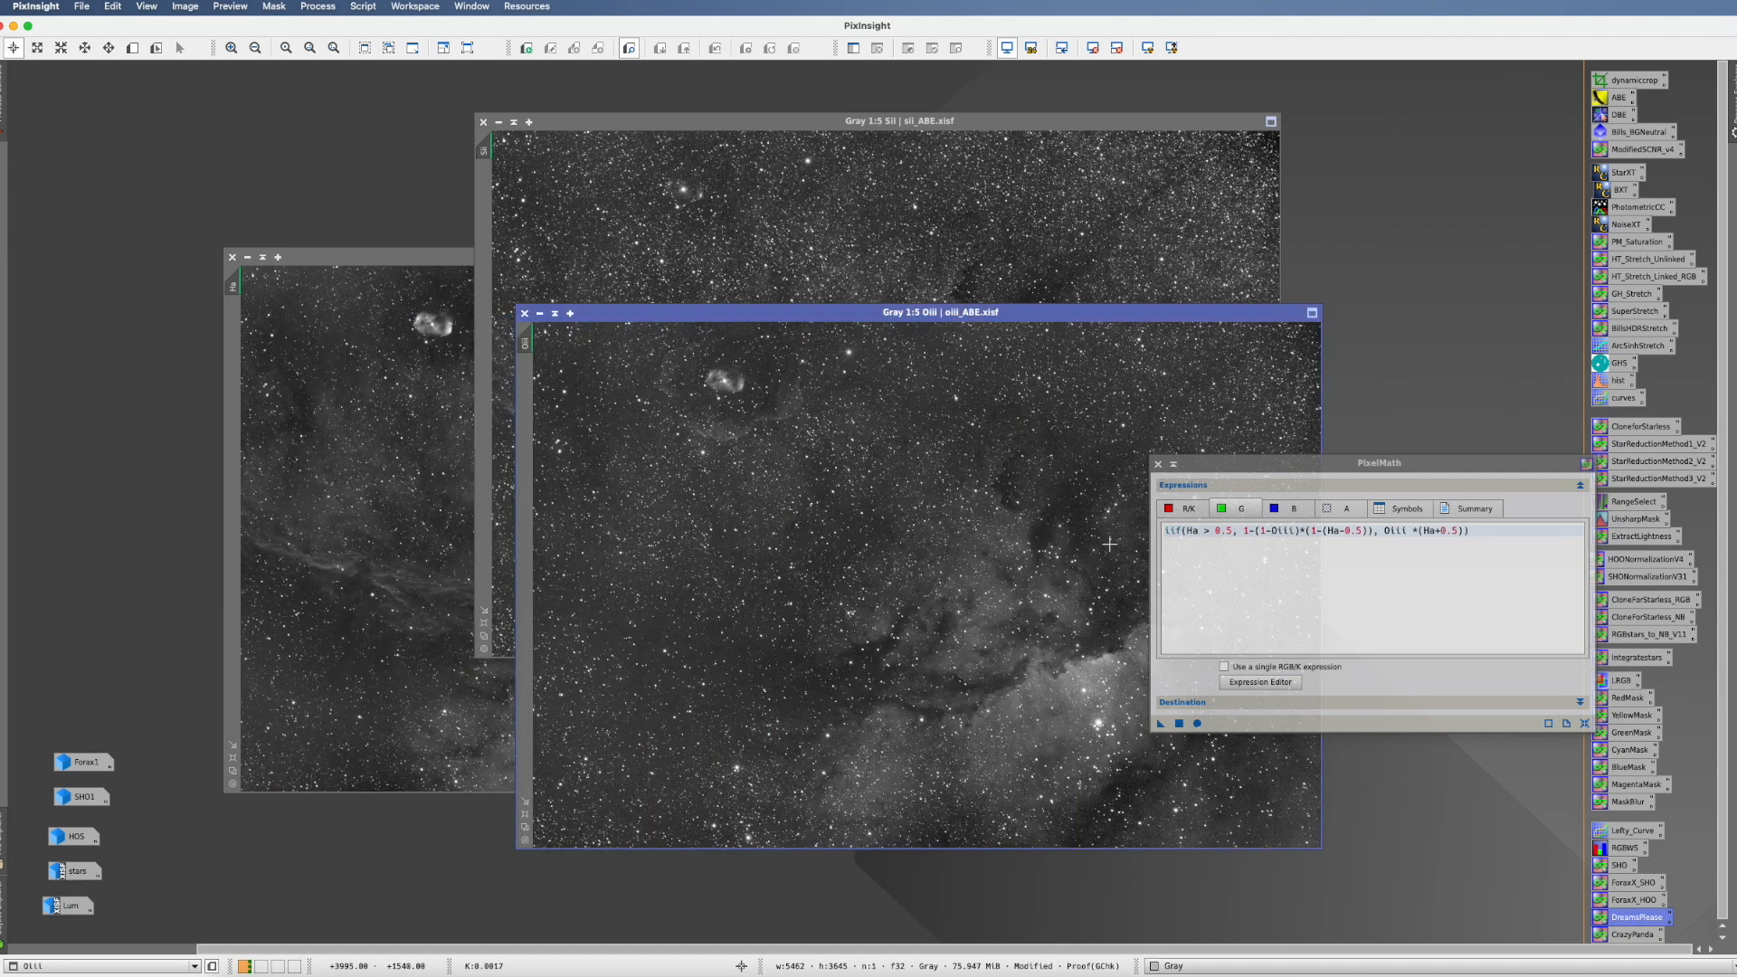
# - Create another colour image from the narrowband data with the saved CrazyPanda PixelMath expressions and apply an automatic screen stretch
pyautogui.doubleClick(1639, 936)
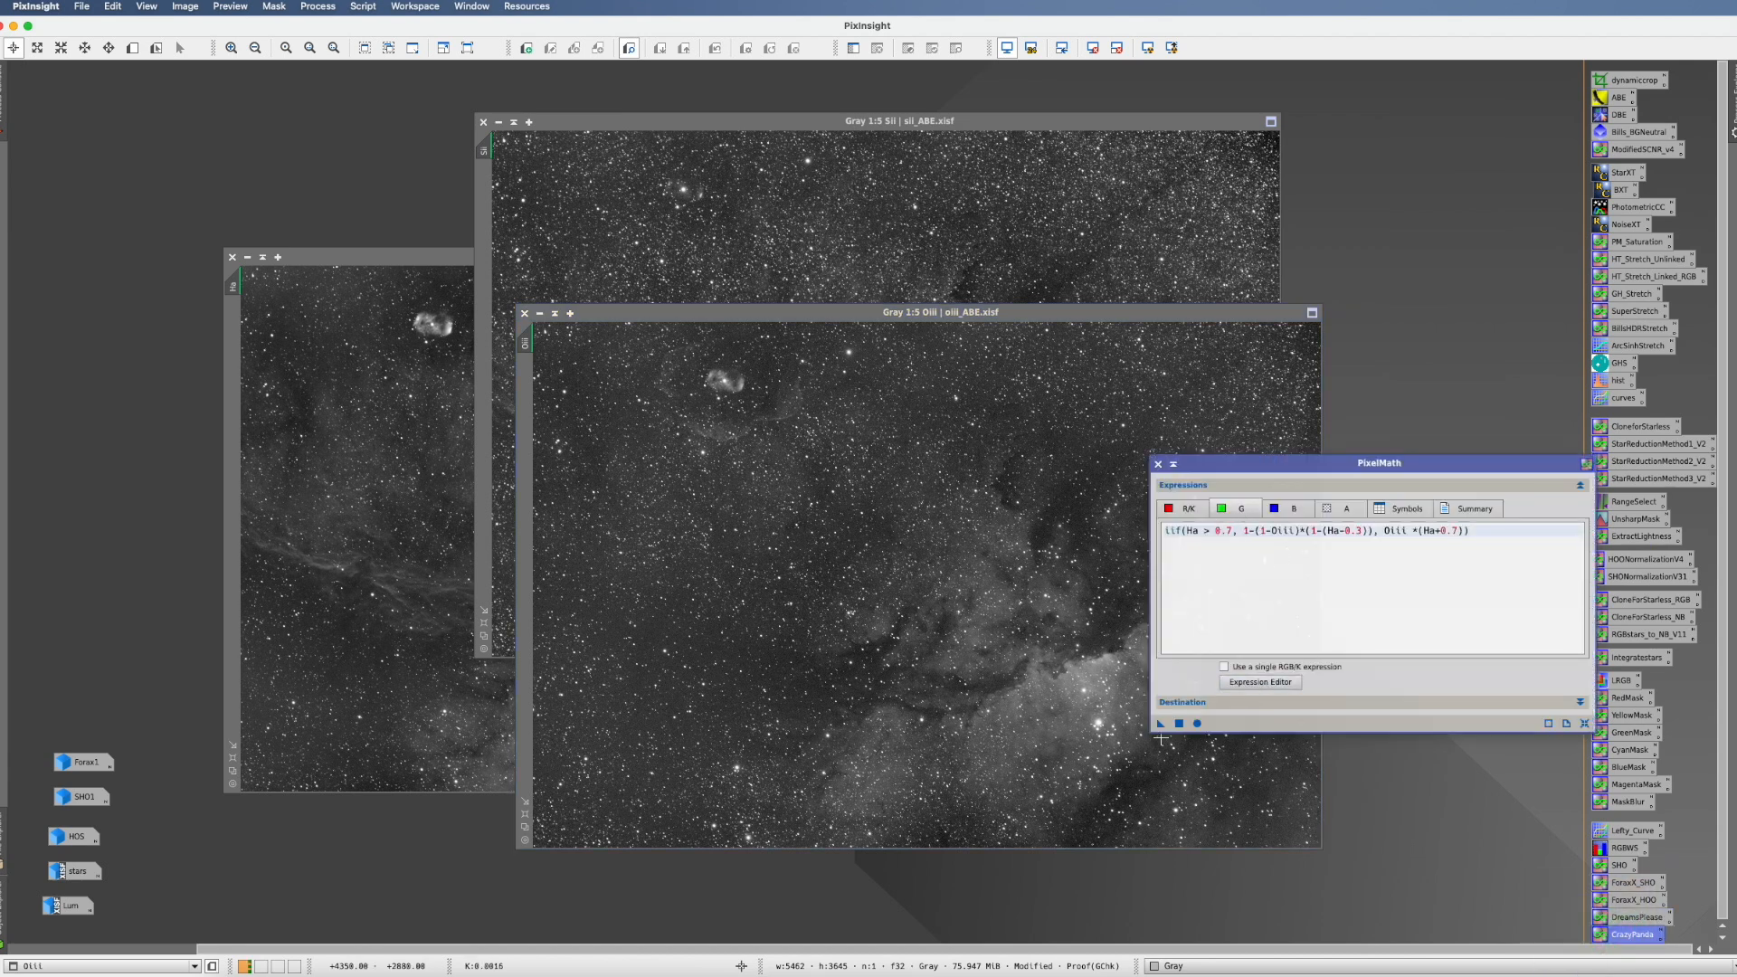
pyautogui.moveTo(1161, 723); pyautogui.dragTo(935, 485)
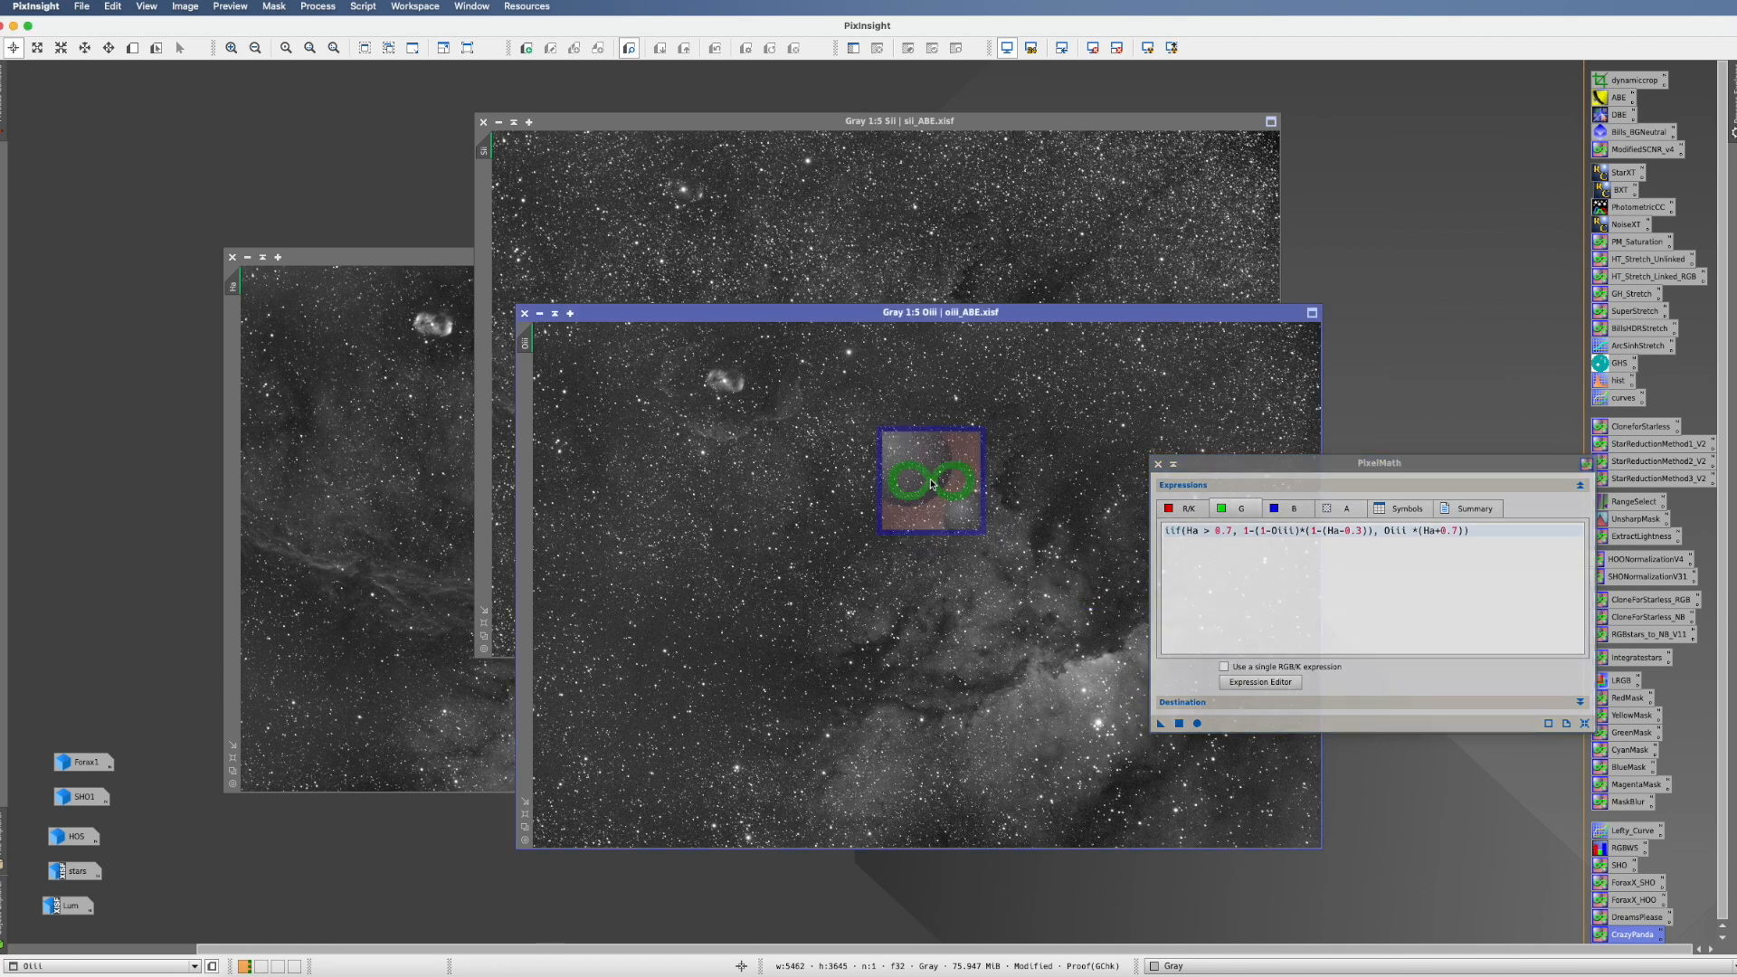
pyautogui.moveTo(608, 353); pyautogui.dragTo(917, 301)
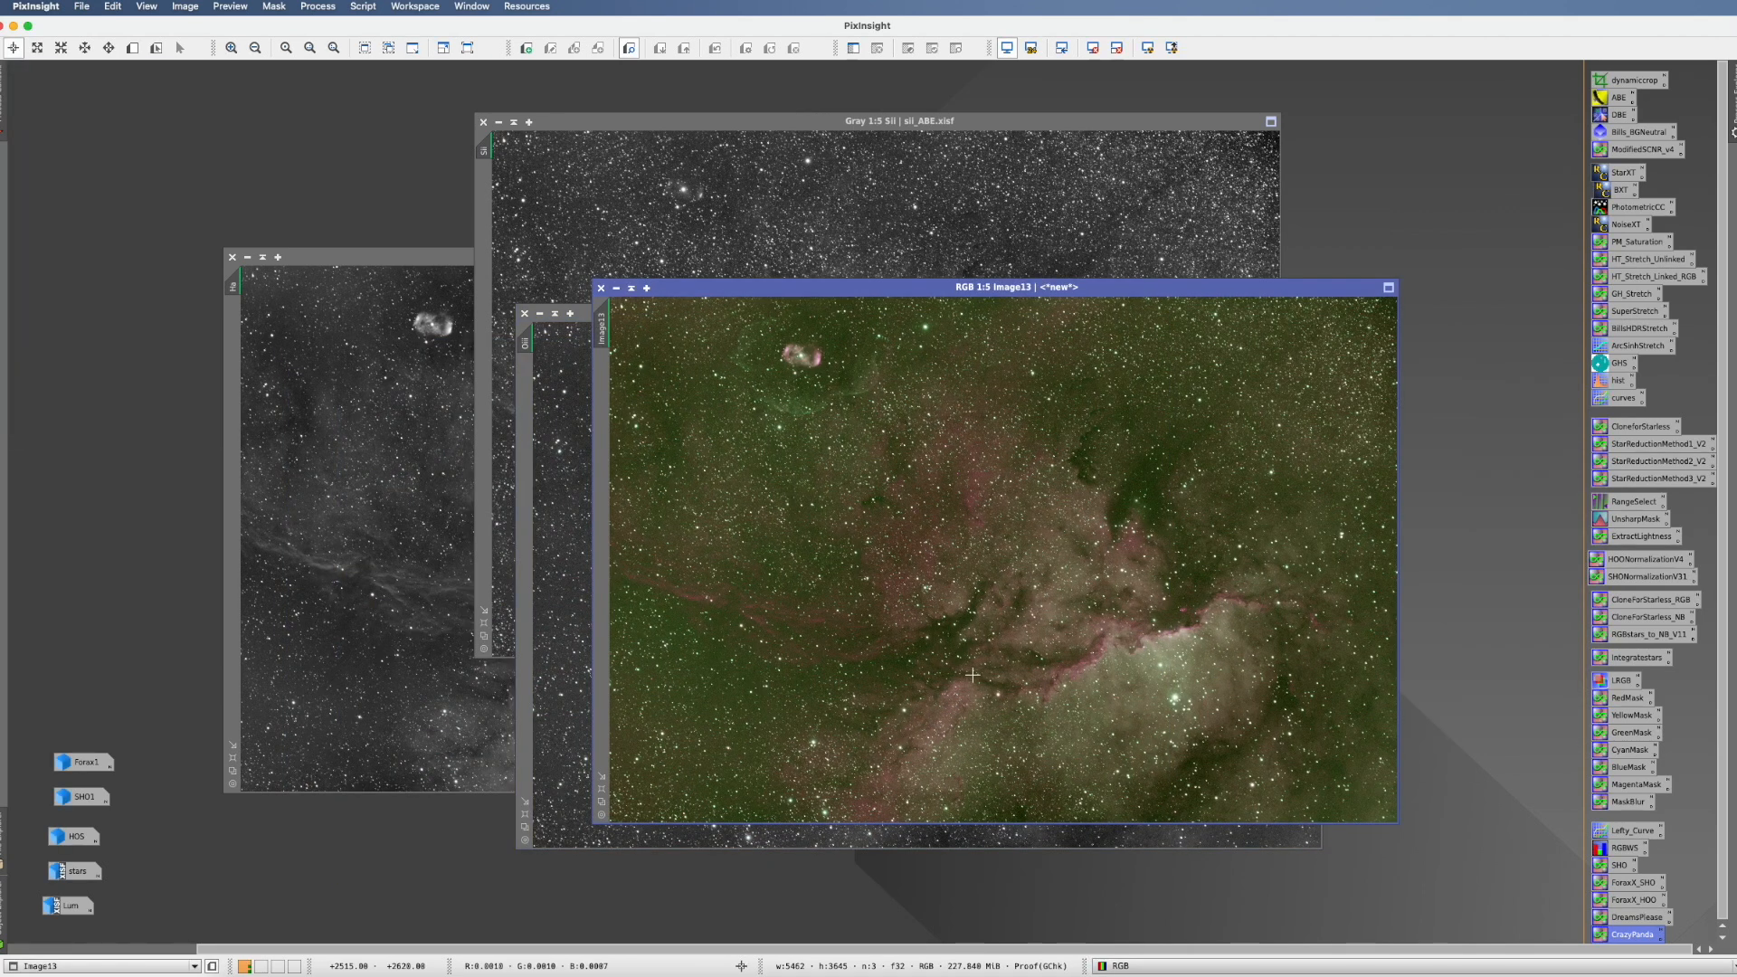
# - Discard the colour image generated with the CrazyPanda expressions
pyautogui.press('super+w')
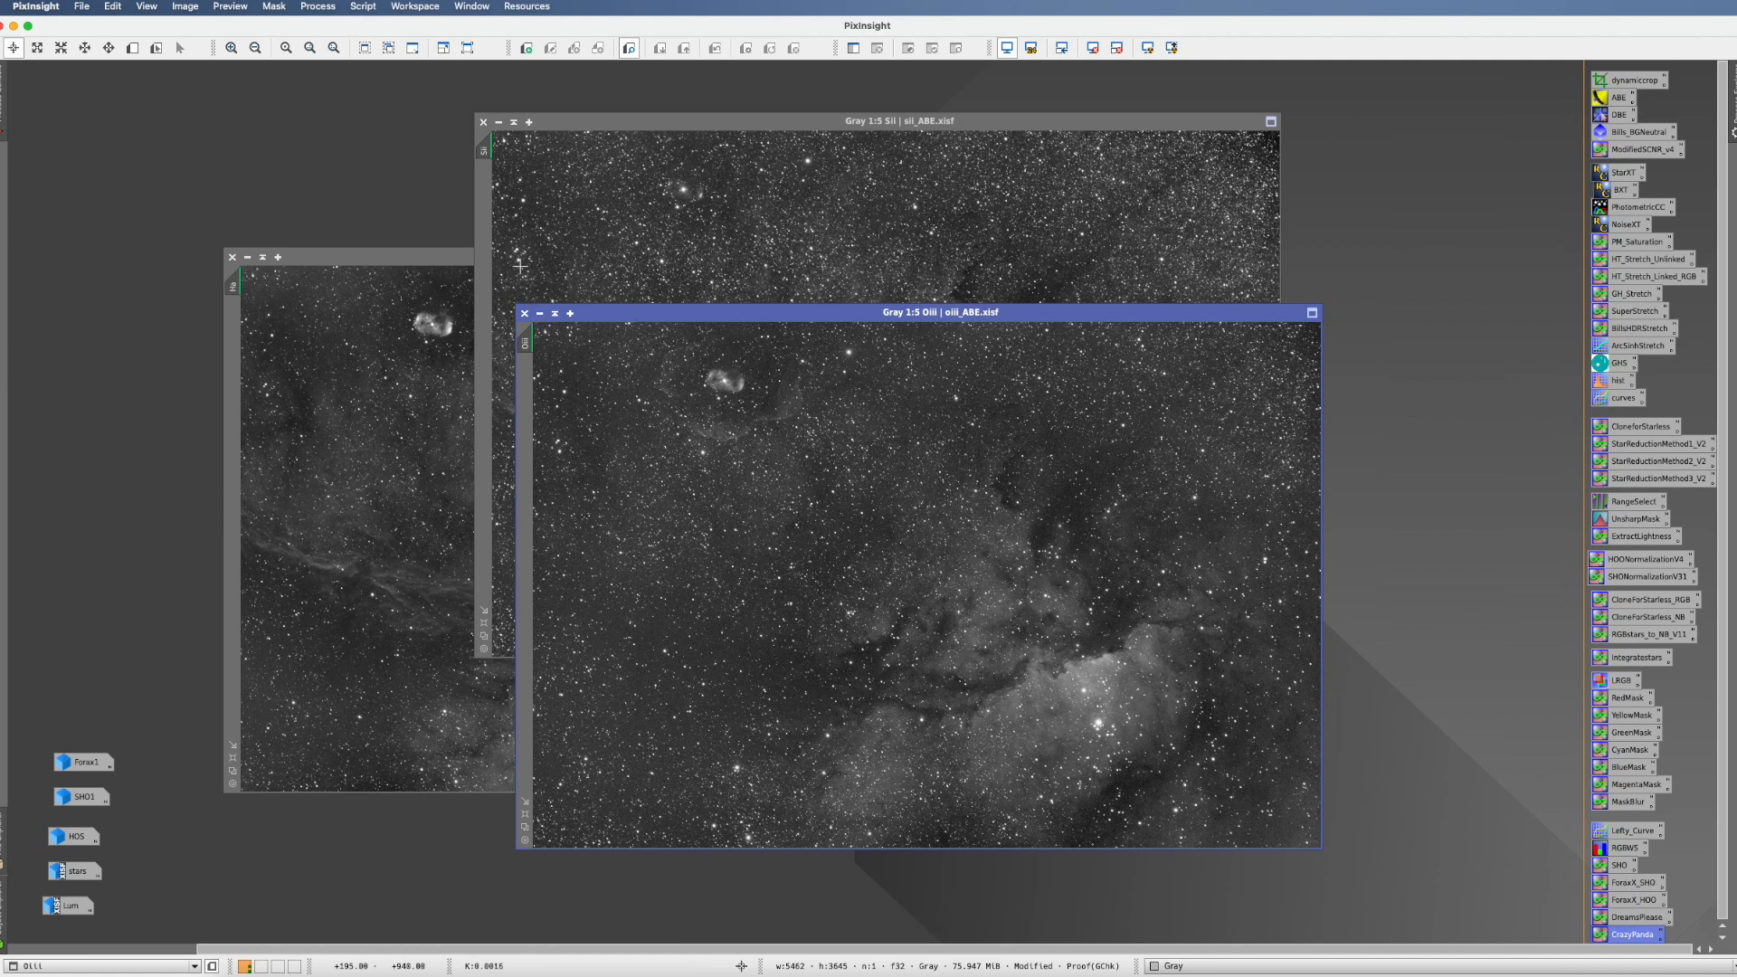
# - Try ChannelCombination with Sii as red, Ha as green and Oiii as blue to create a new RGB image
pyautogui.click(358, 6)
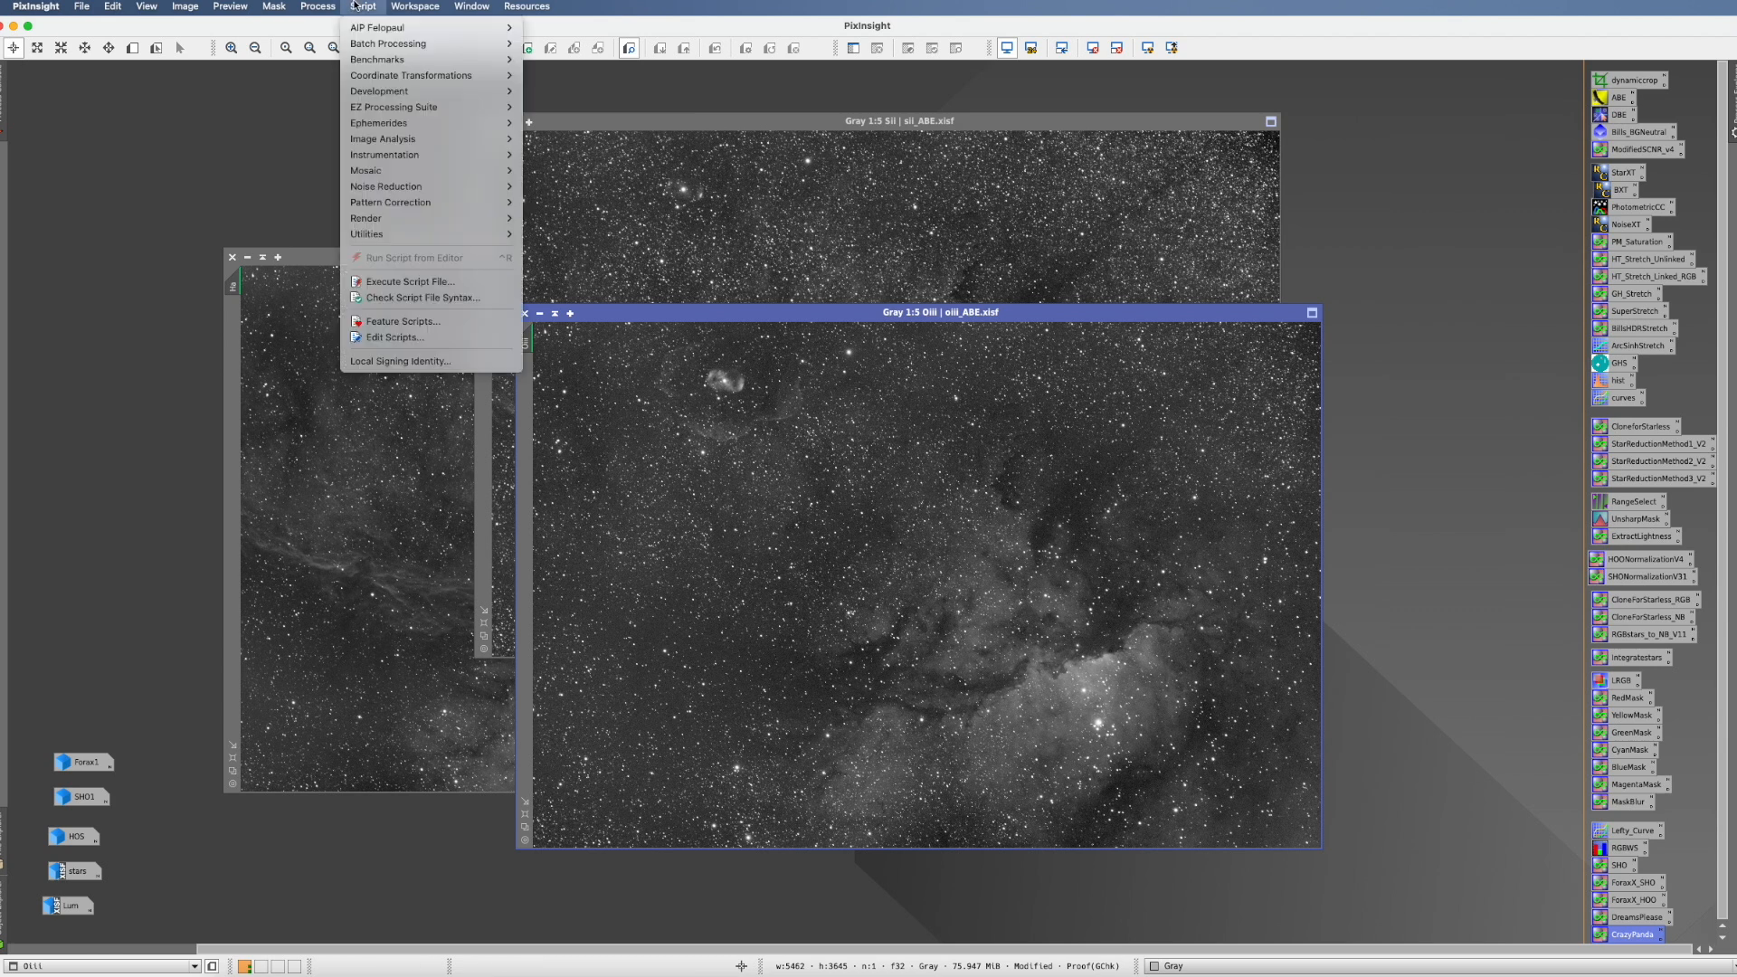
pyautogui.moveTo(318, 6)
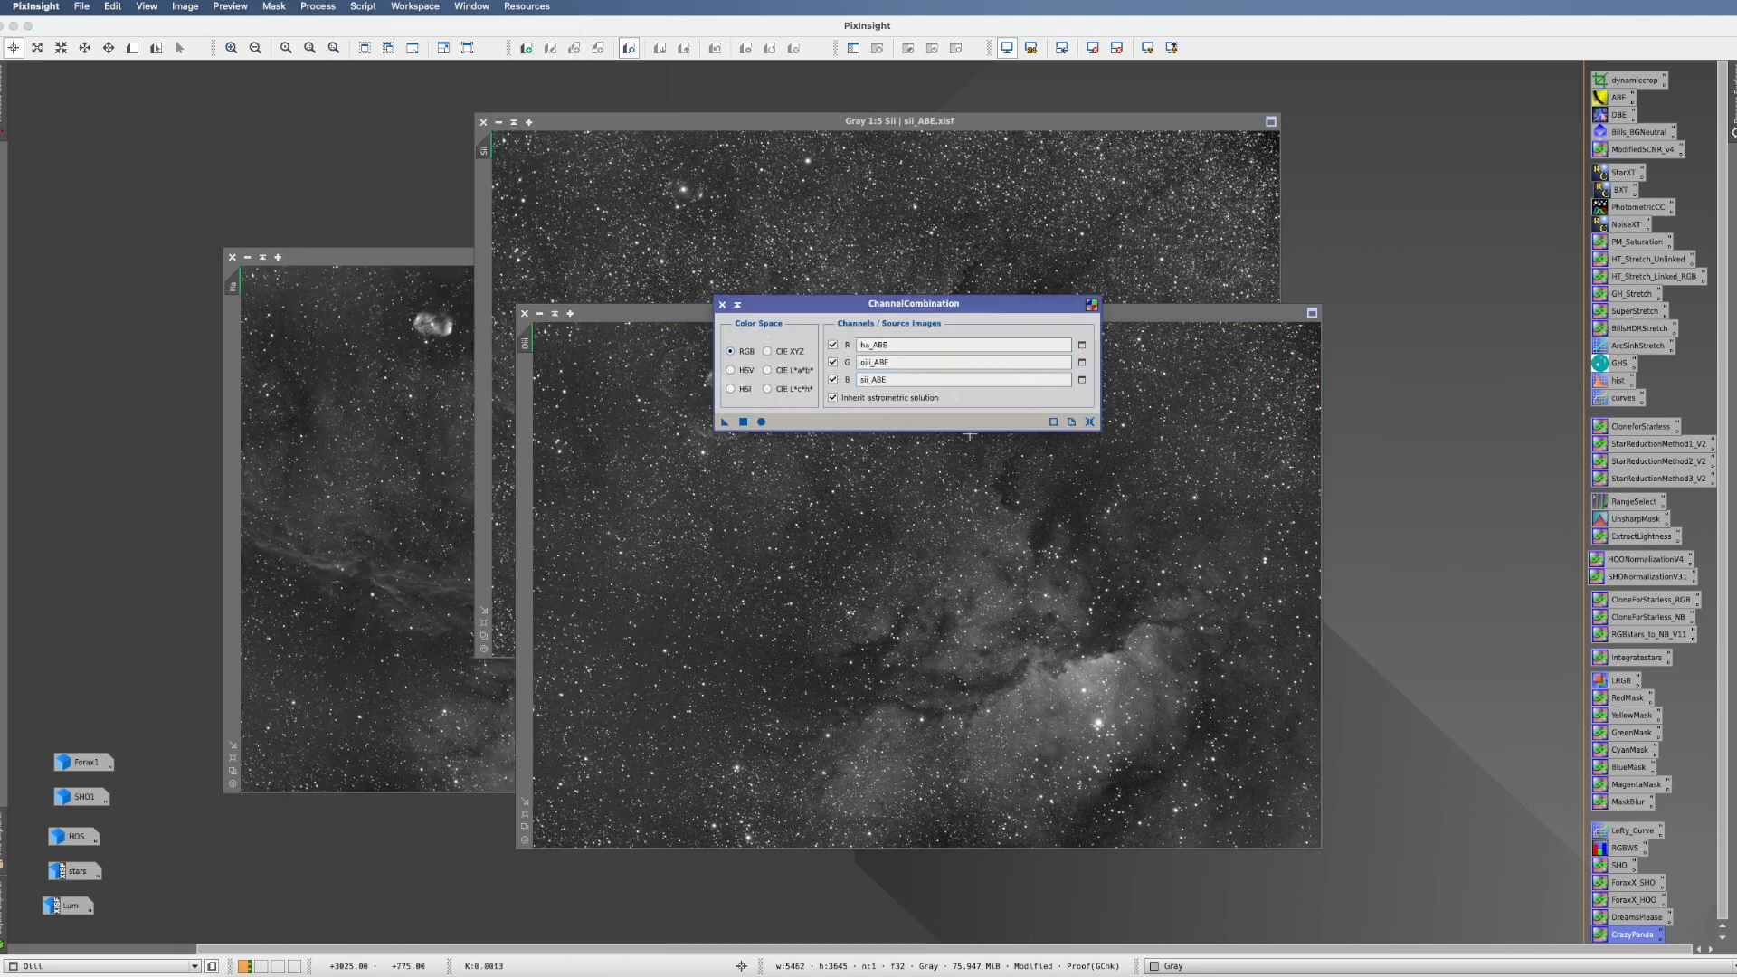
pyautogui.click(1089, 422)
pyautogui.moveTo(484, 156); pyautogui.dragTo(891, 345)
pyautogui.moveTo(233, 286); pyautogui.dragTo(891, 362)
pyautogui.click(1113, 730)
pyautogui.moveTo(525, 342); pyautogui.dragTo(882, 380)
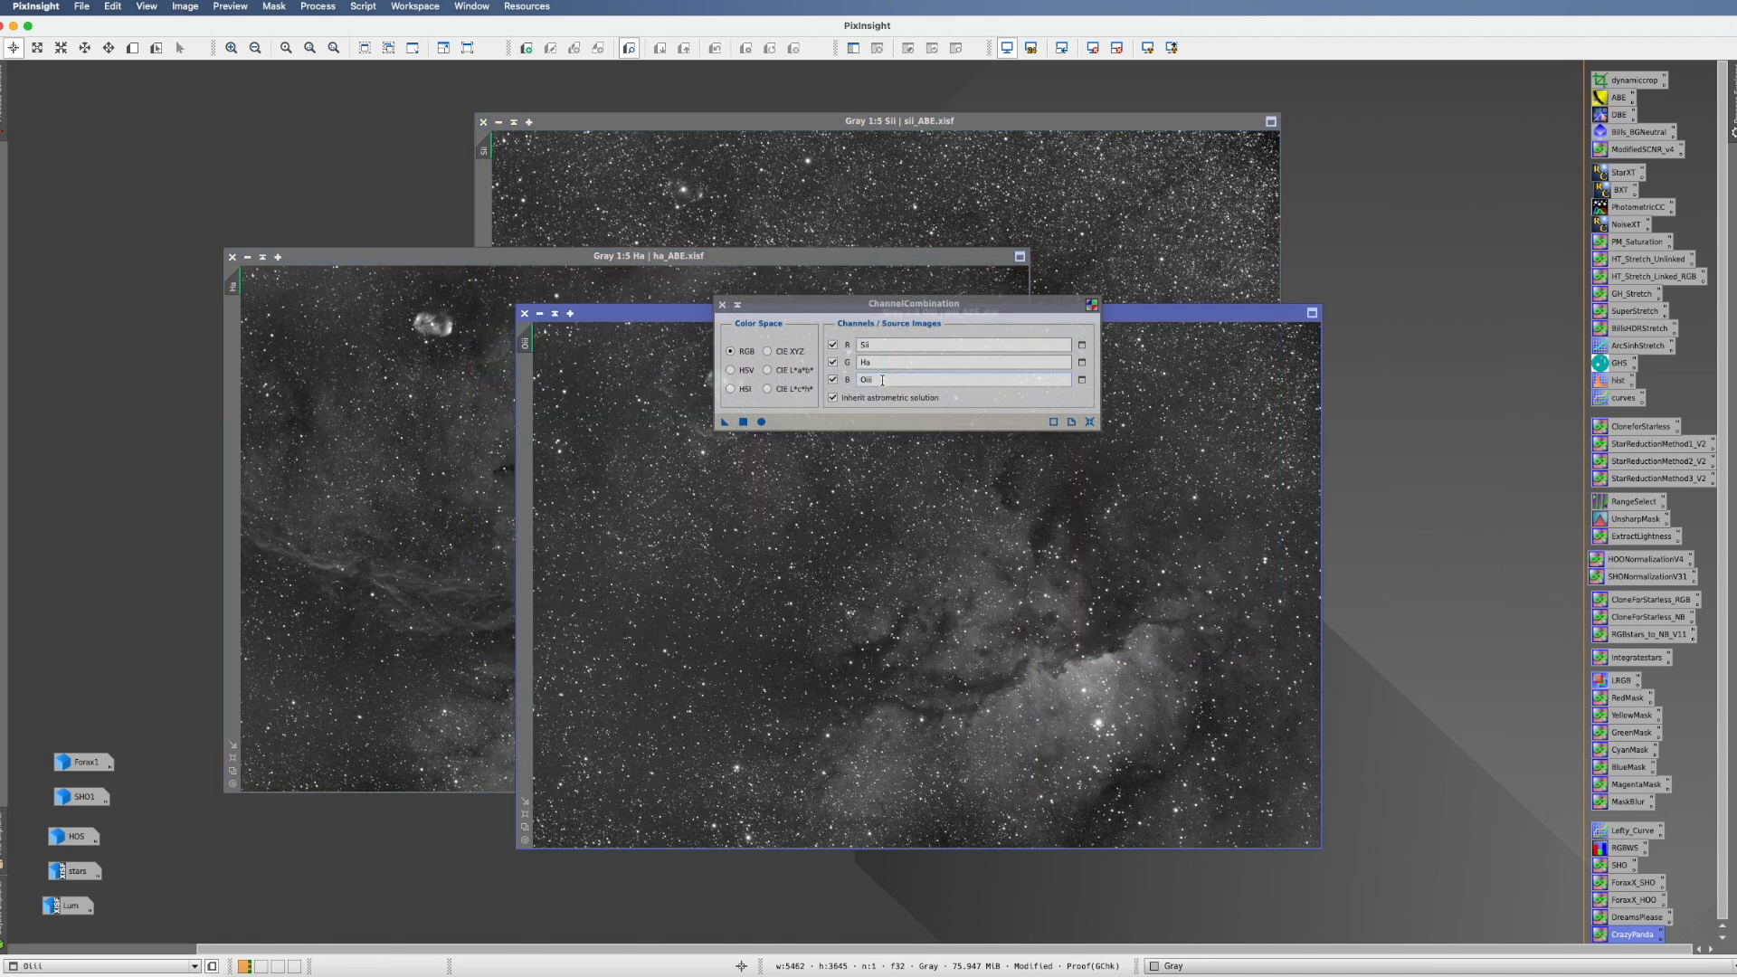
pyautogui.click(761, 421)
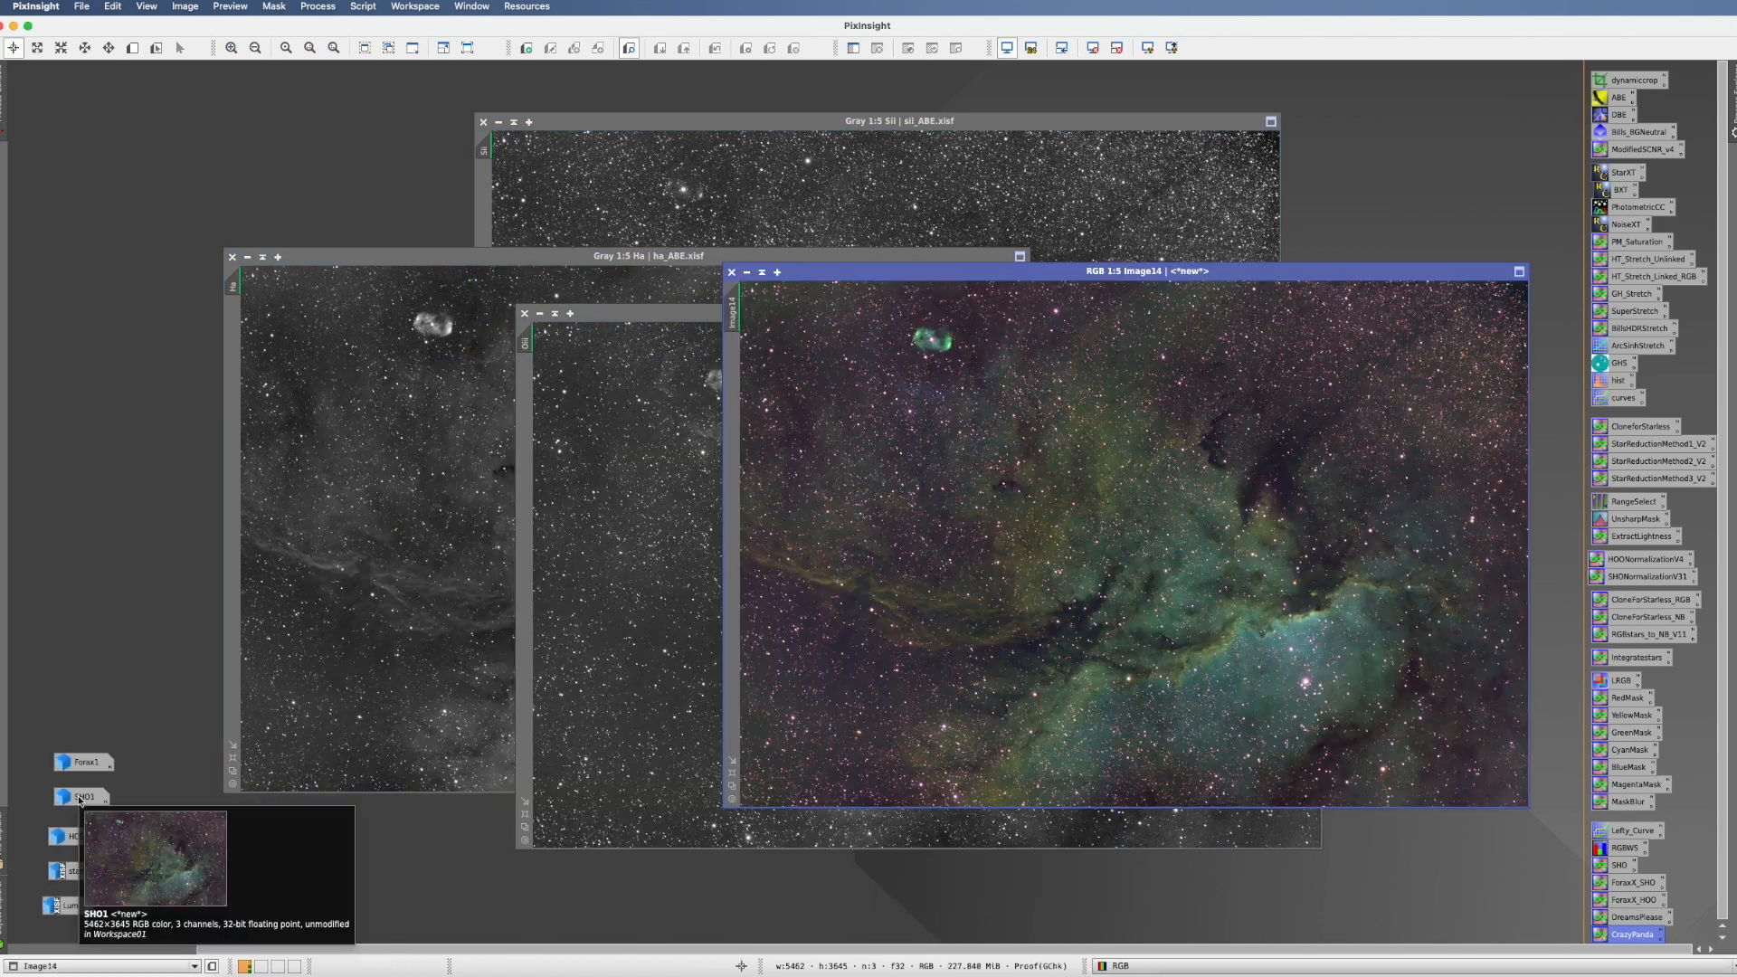
# - Compare the combined RGB image side by side with SHO1, minimize SHO1 and discard the combined image
pyautogui.doubleClick(81, 797)
pyautogui.moveTo(658, 274); pyautogui.dragTo(332, 290)
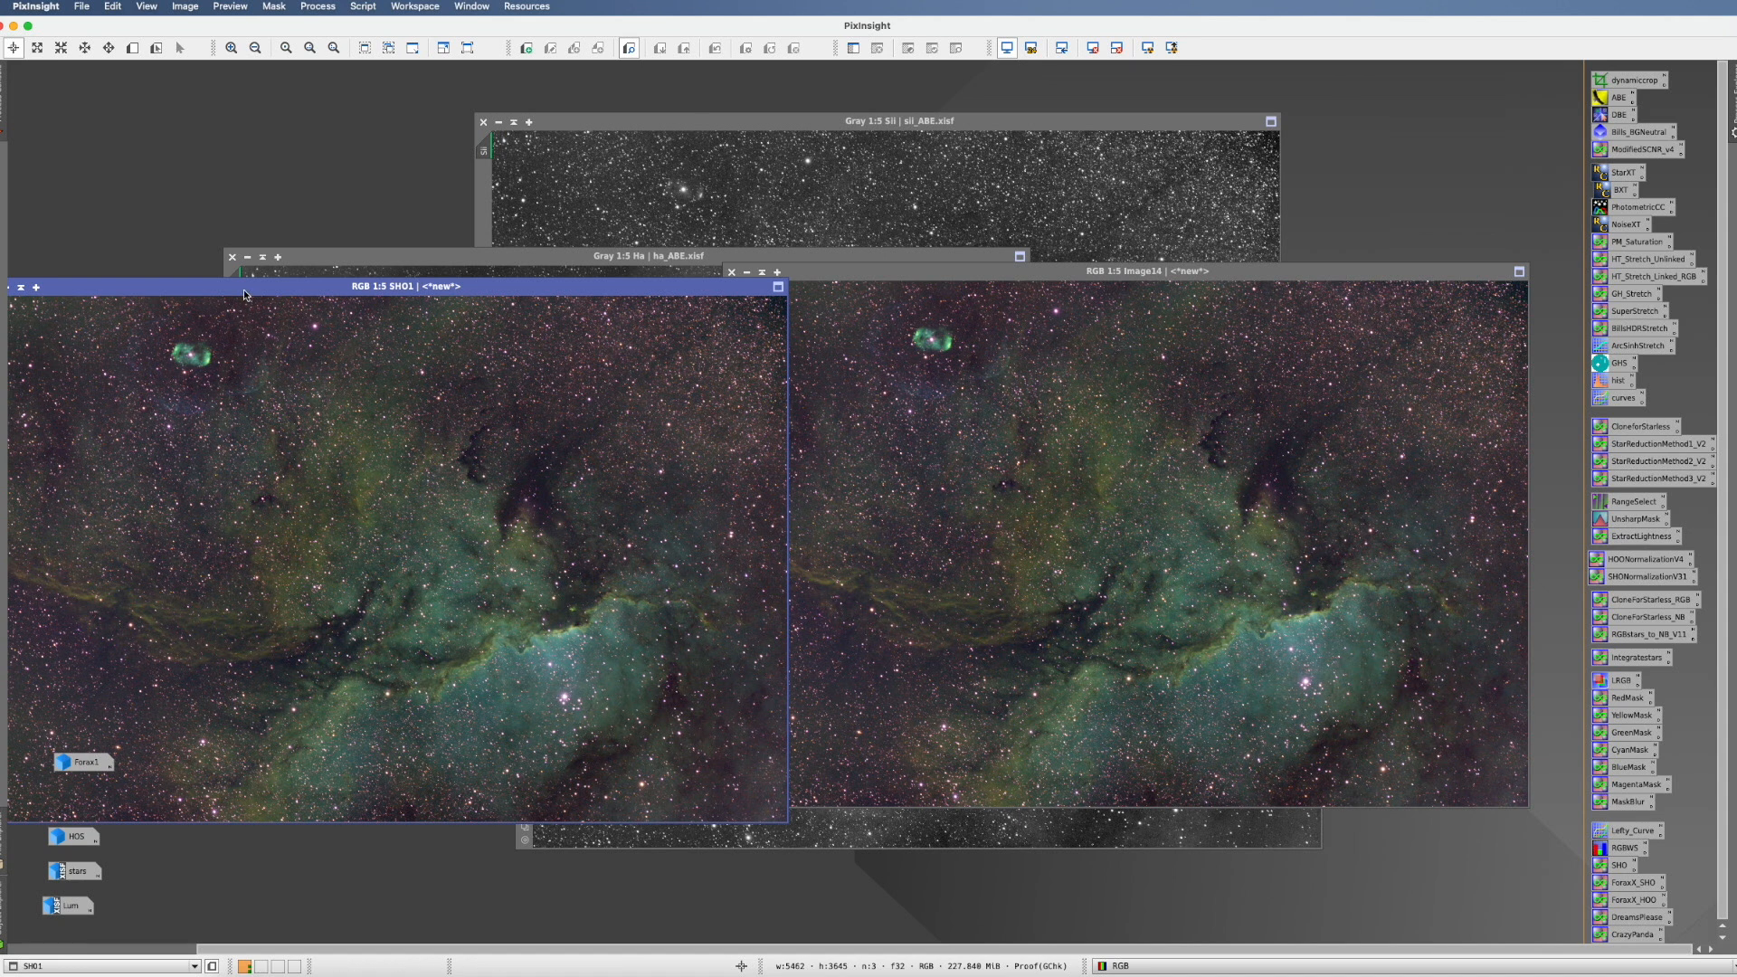
pyautogui.moveTo(245, 291); pyautogui.dragTo(333, 277)
pyautogui.click(95, 273)
pyautogui.click(731, 272)
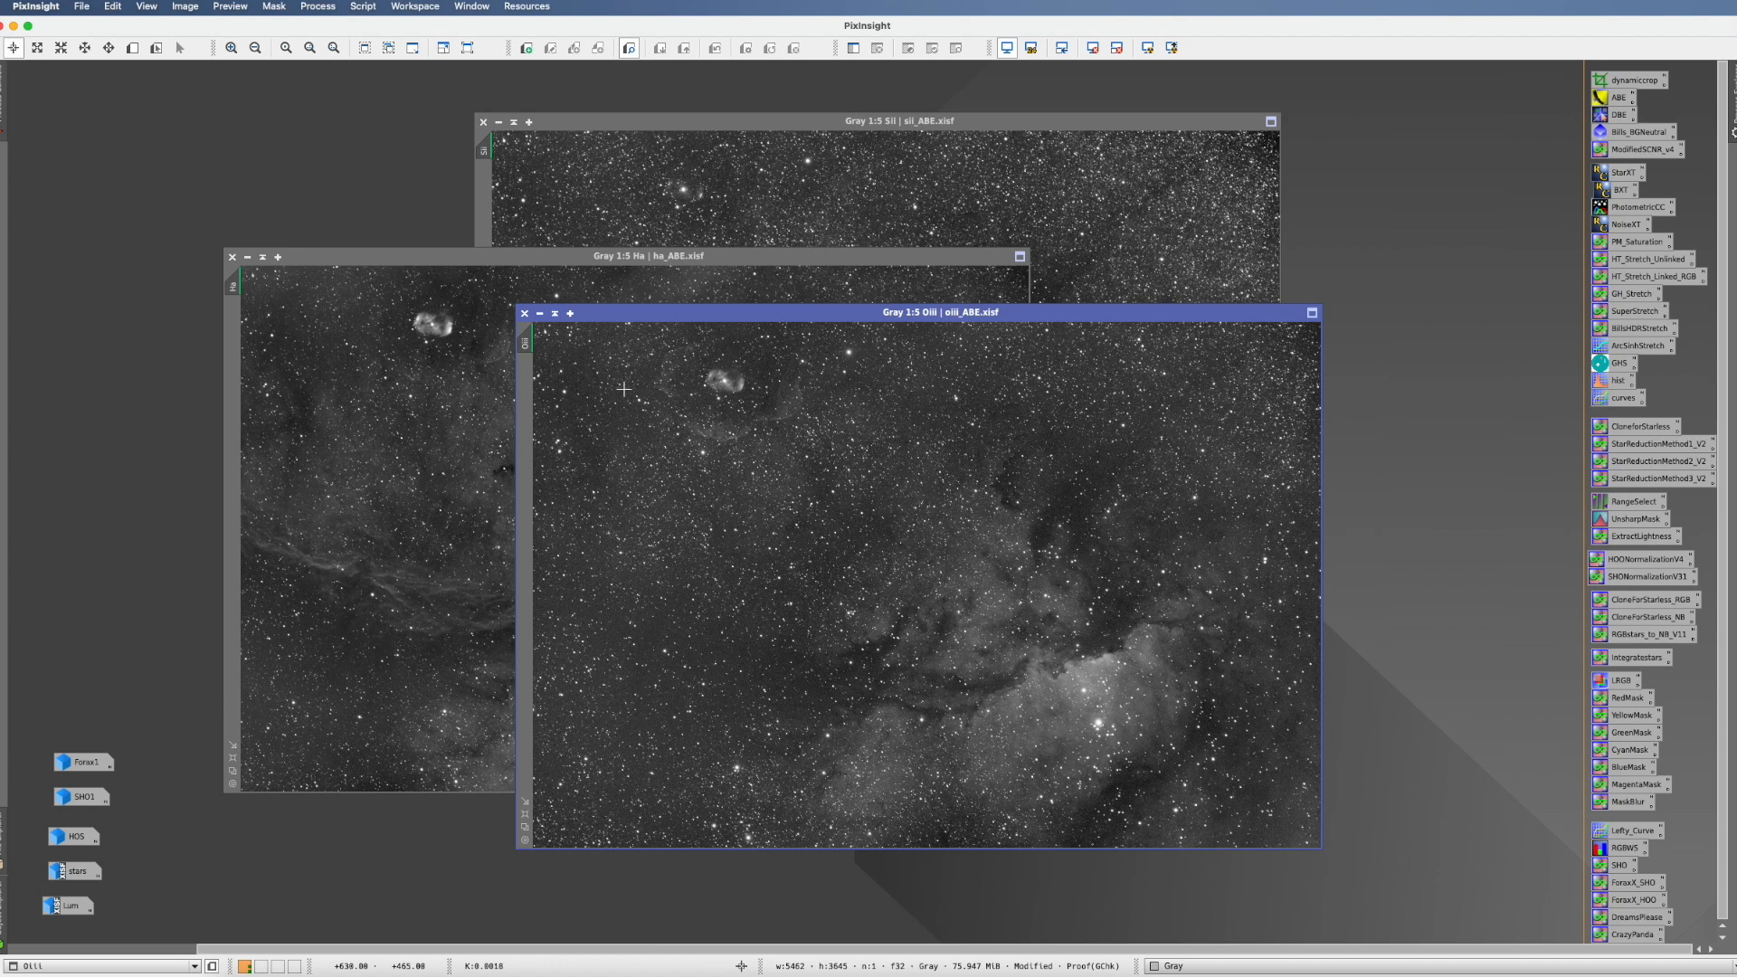
# - Open the SHO-AIP script and assign Lum as the L image, Sii as SII and Ha as HA
pyautogui.click(362, 9)
pyautogui.moveTo(417, 27)
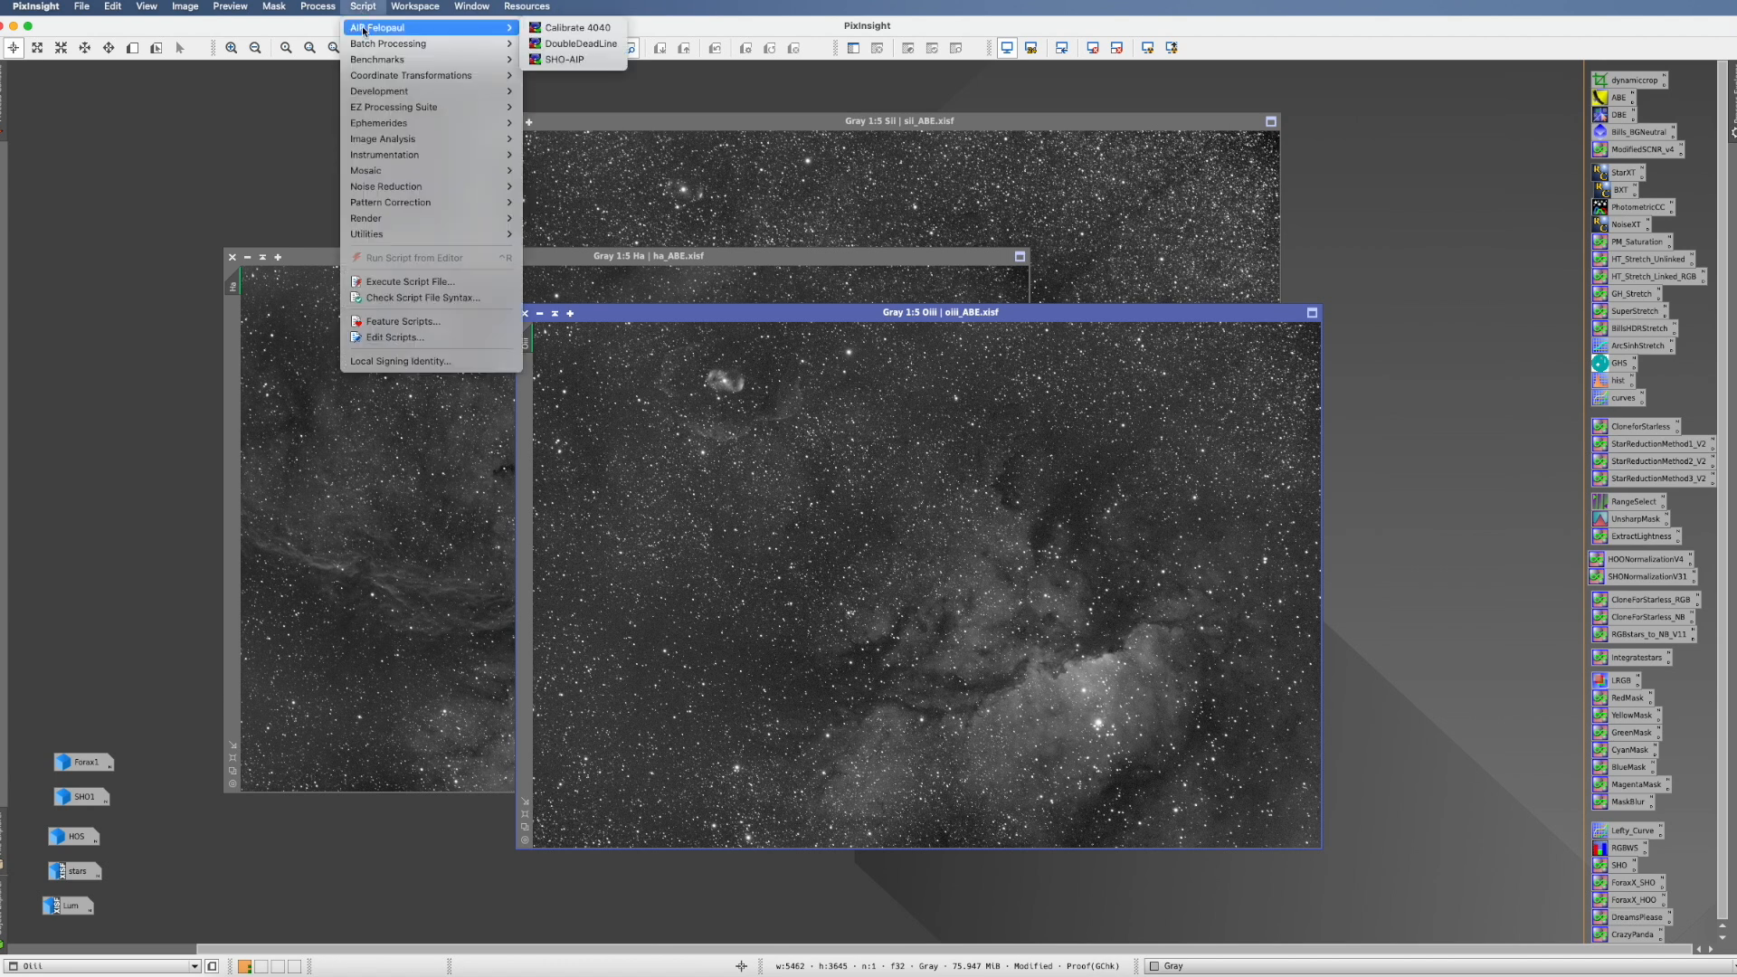
pyautogui.click(572, 60)
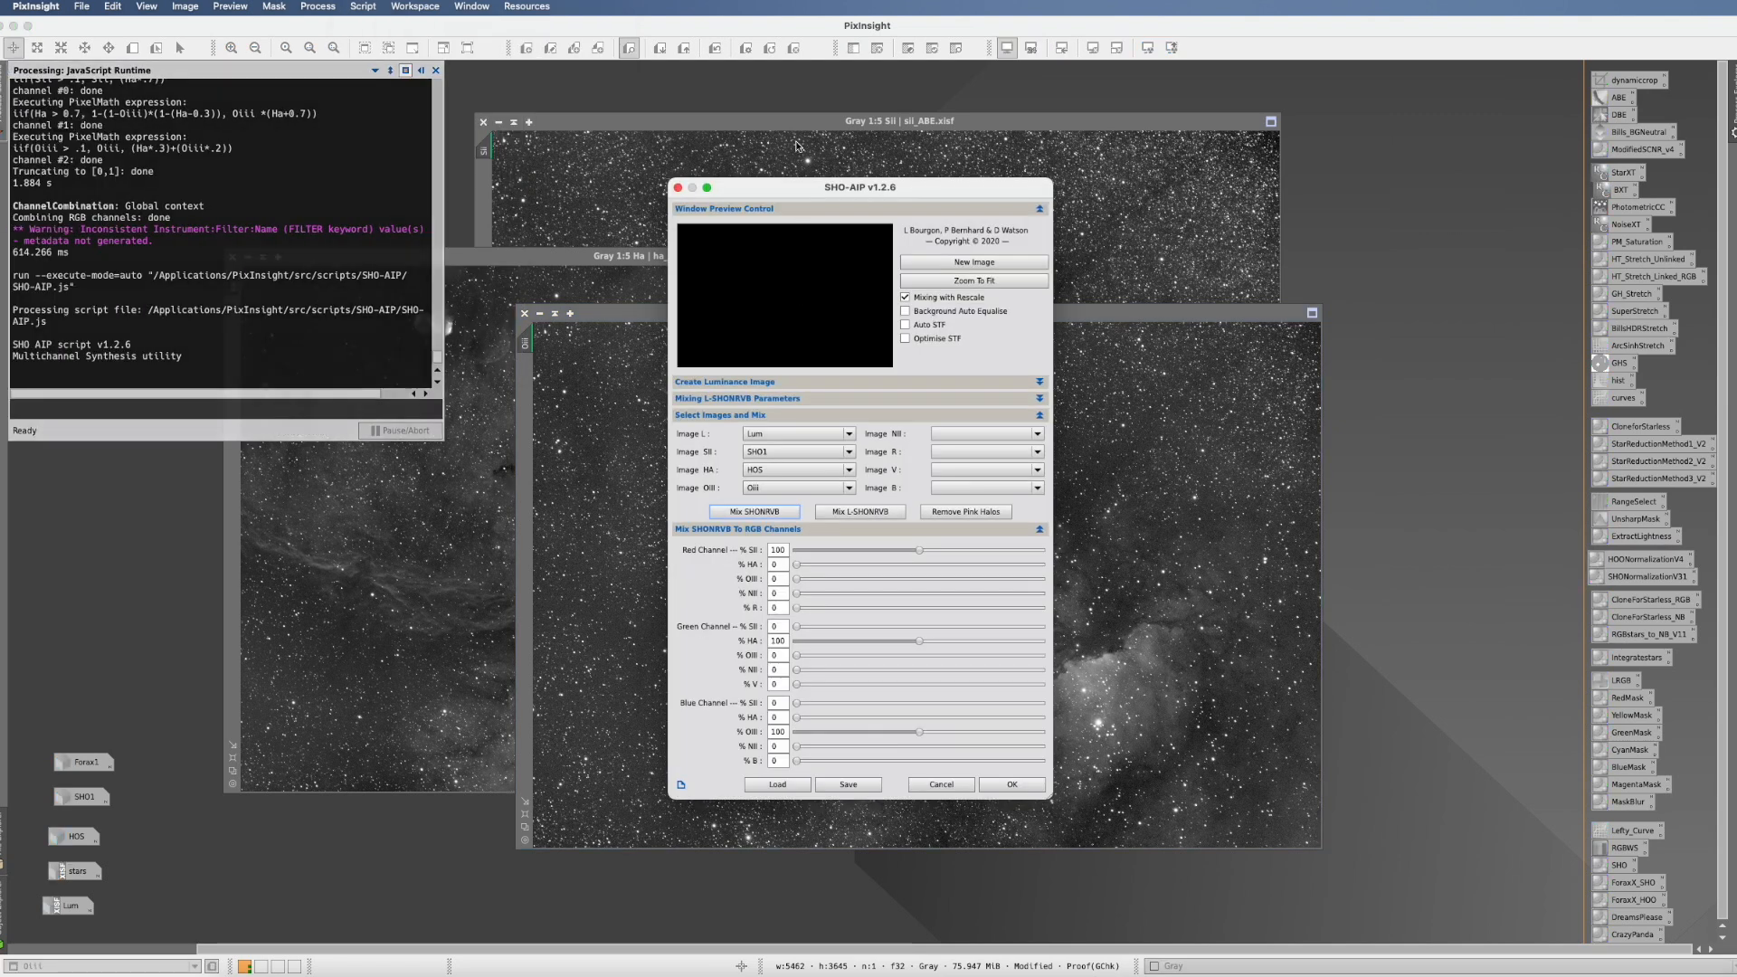
pyautogui.moveTo(764, 183); pyautogui.dragTo(903, 165)
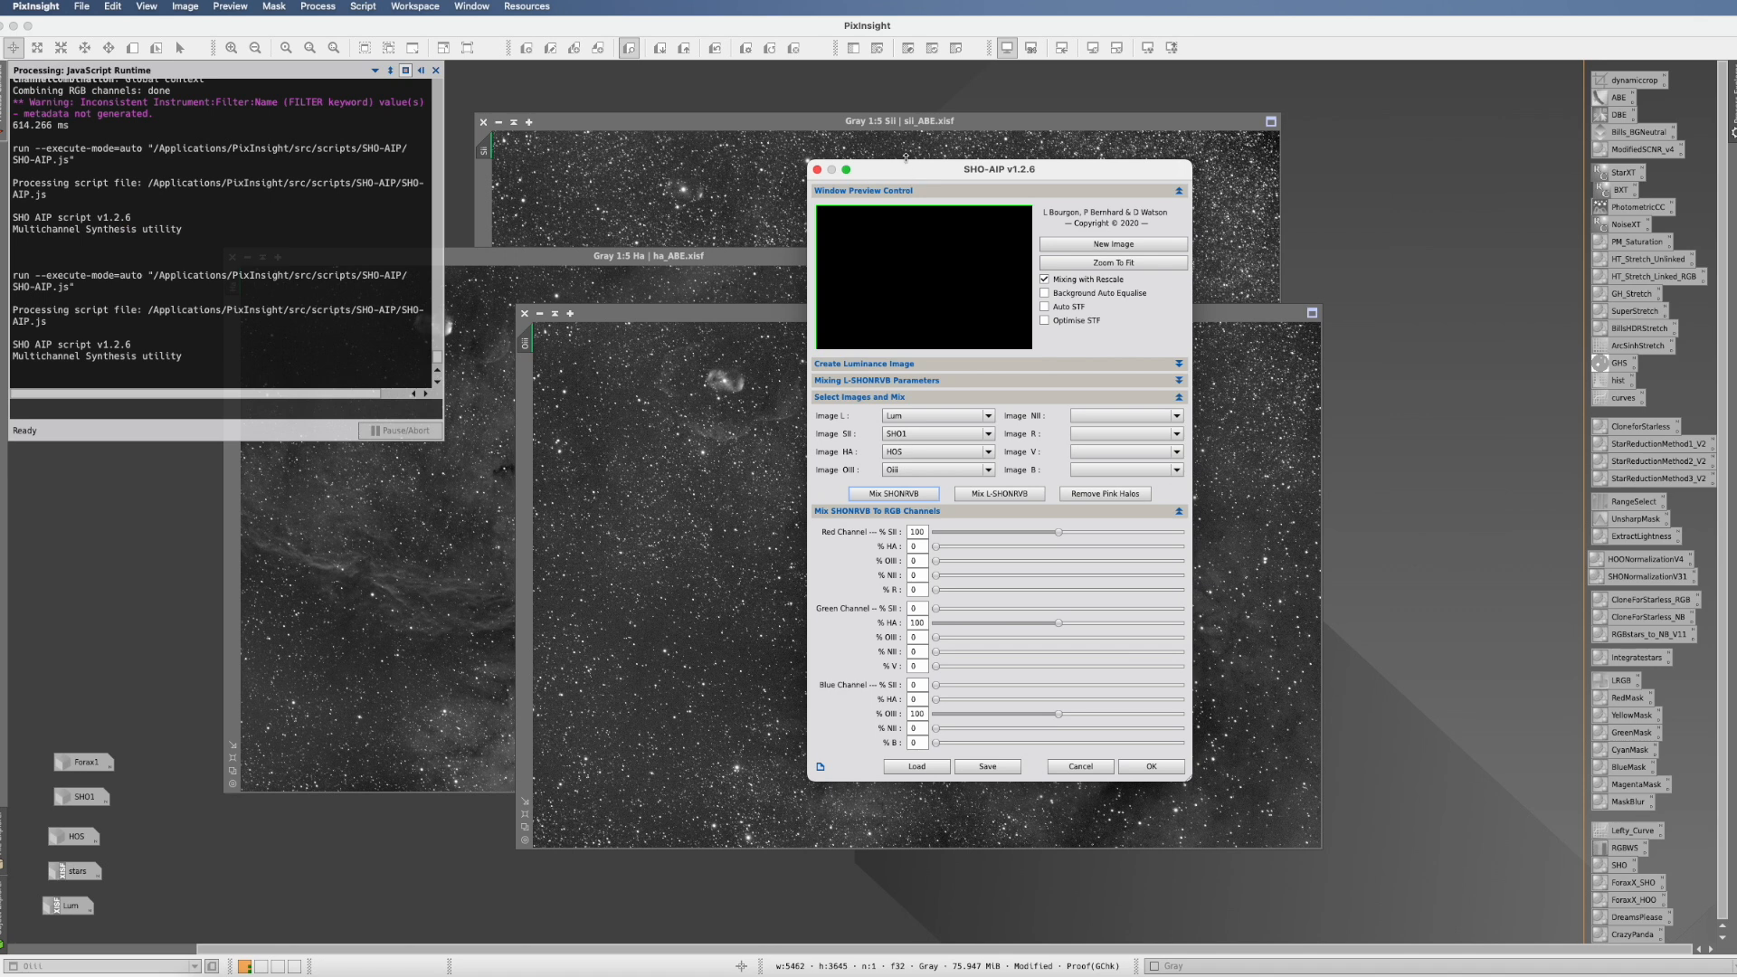
pyautogui.click(936, 416)
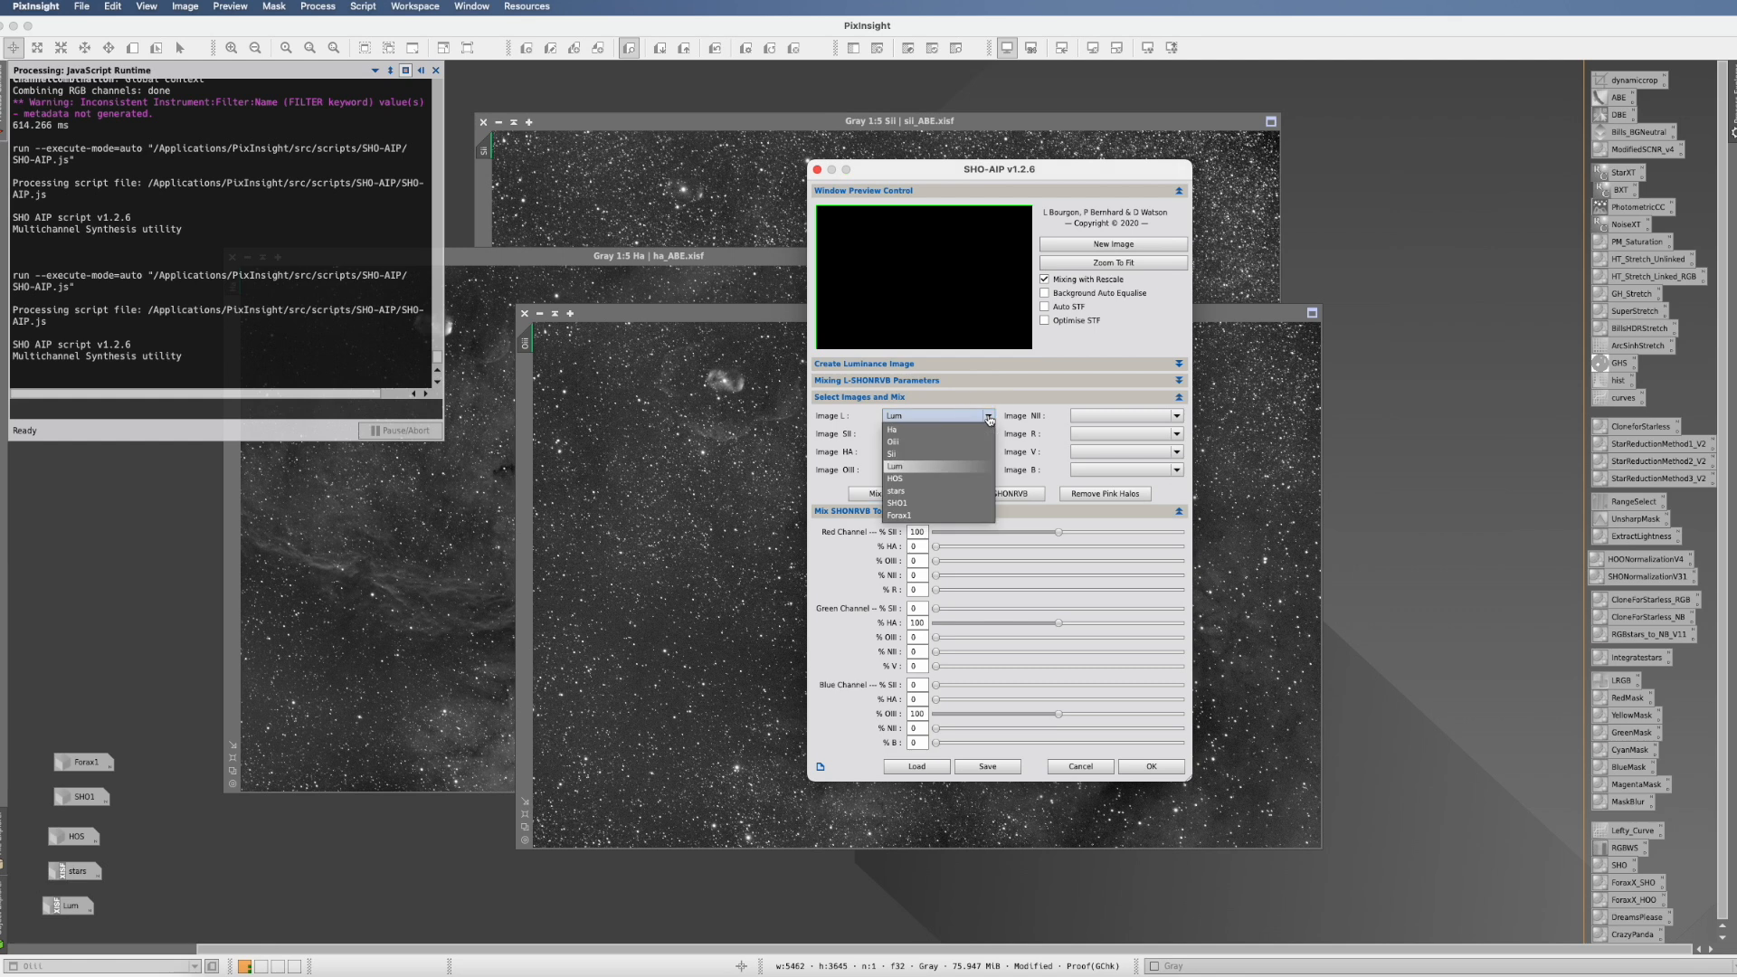
pyautogui.click(936, 469)
pyautogui.click(979, 436)
pyautogui.click(953, 474)
pyautogui.click(979, 454)
pyautogui.click(918, 468)
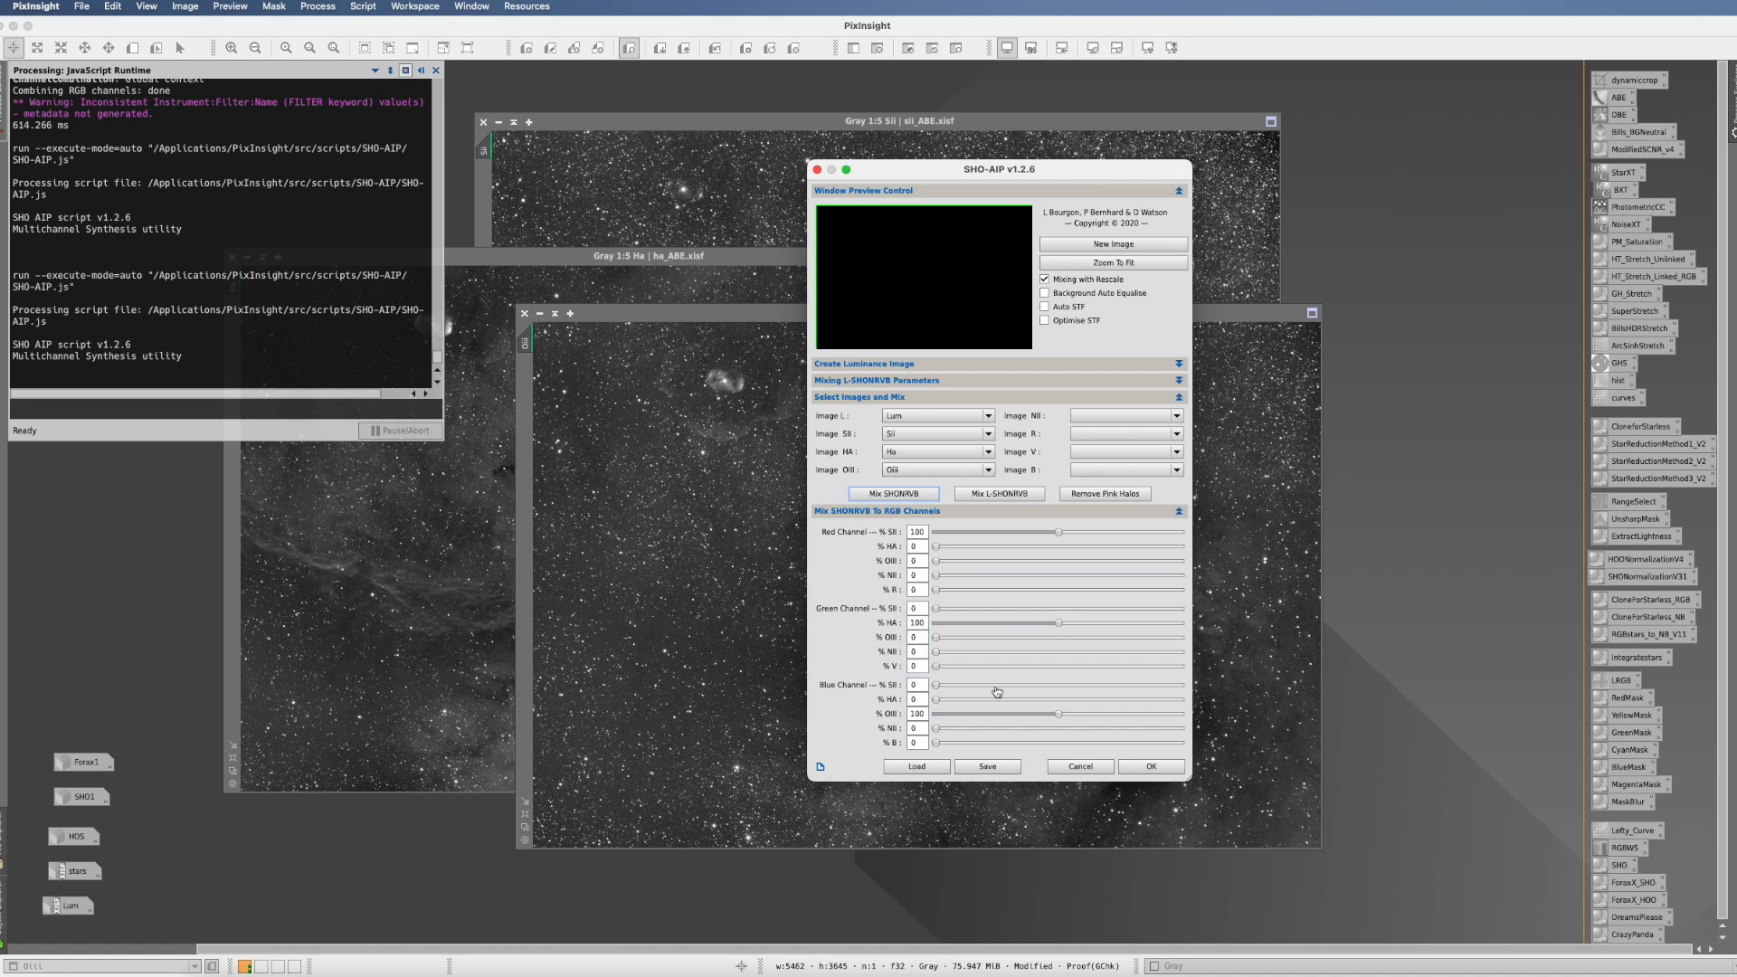
# - Try an L-SHONRVB mix with chroma noise reduction in SHO-AIP and discard the generated image
pyautogui.click(1180, 380)
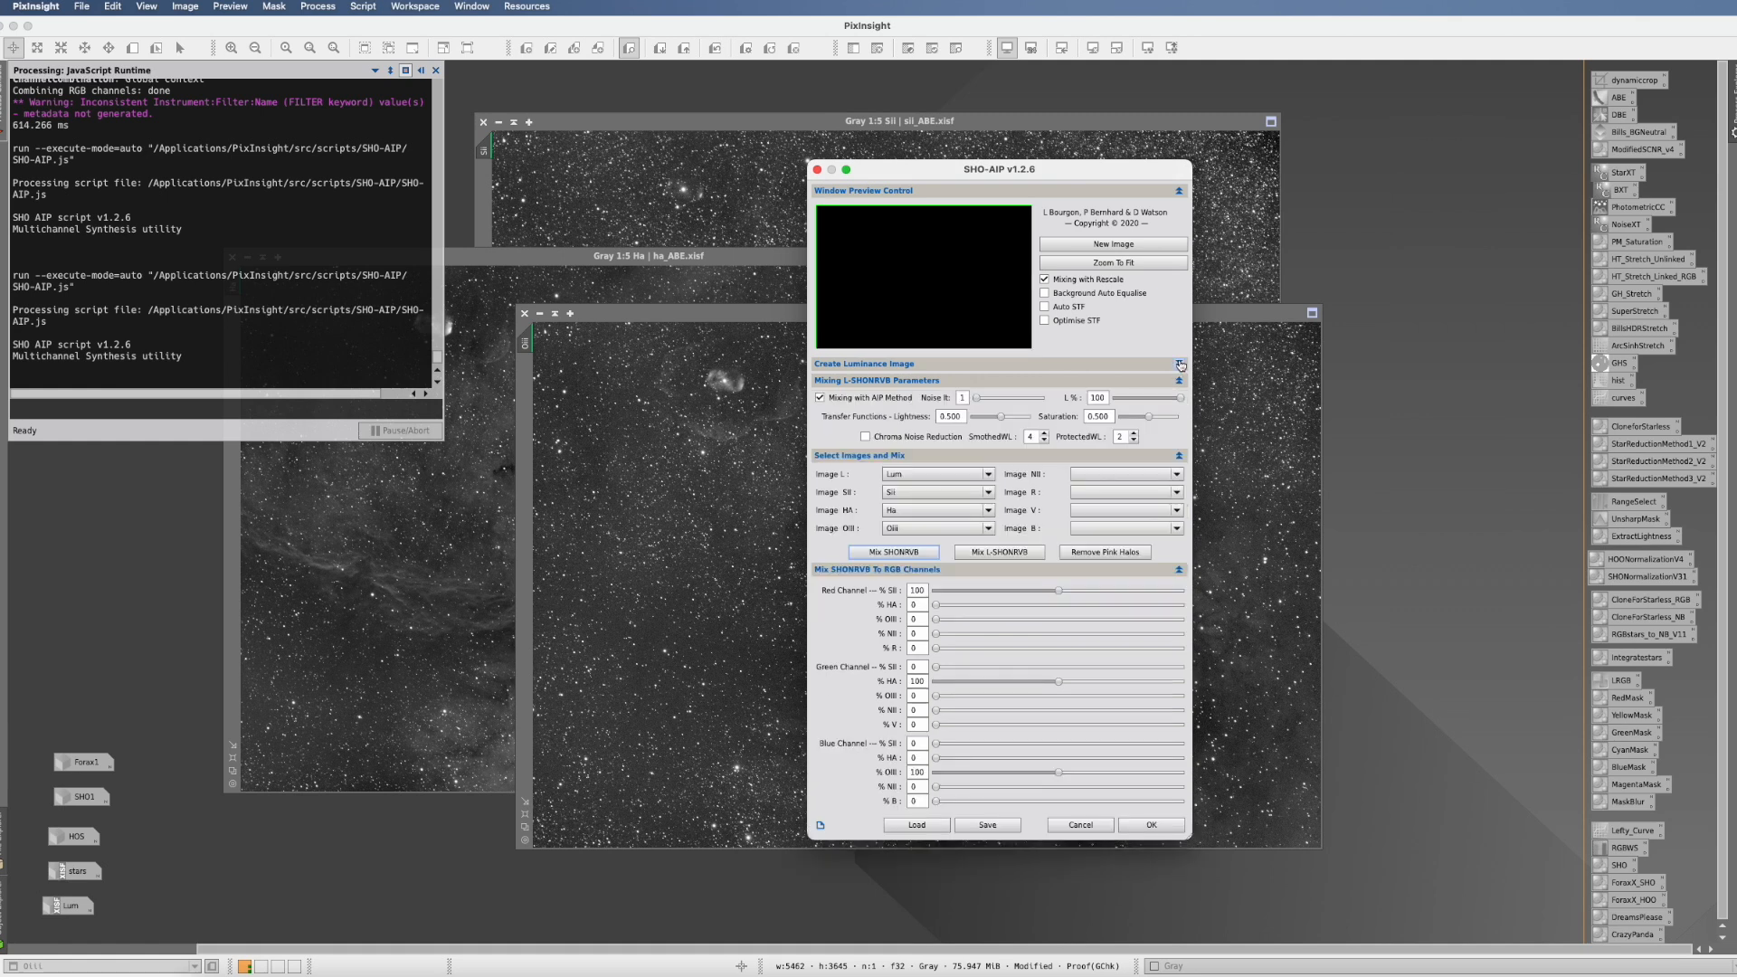
pyautogui.click(1180, 364)
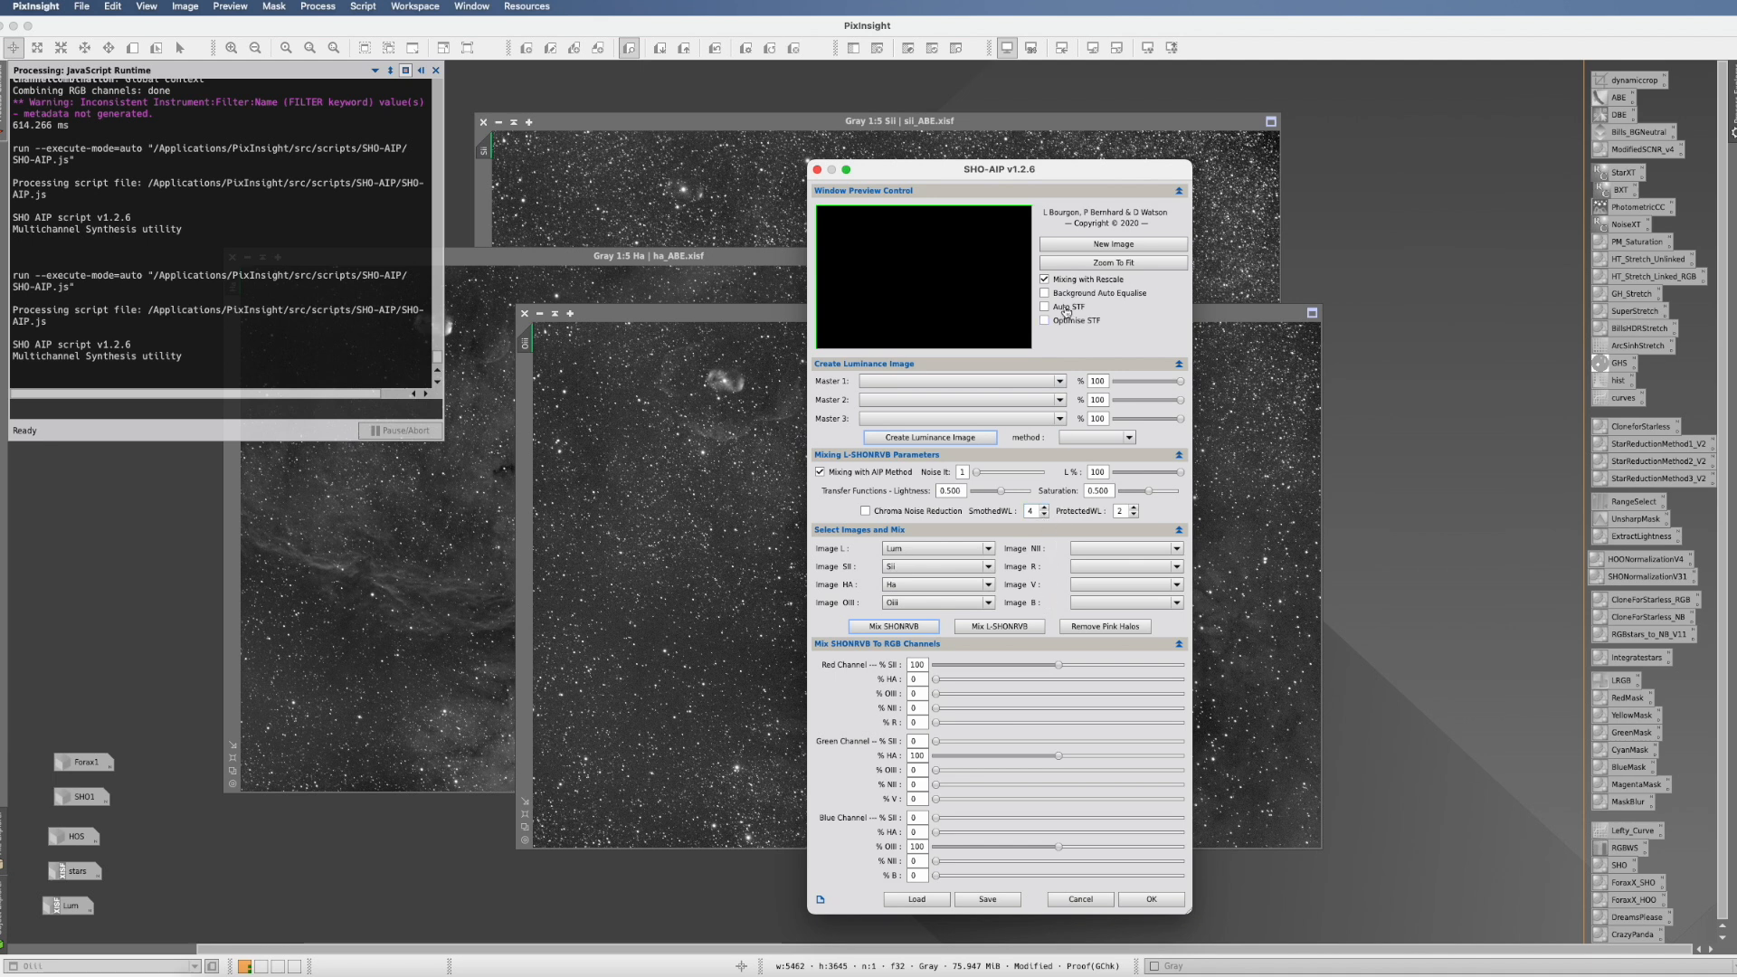
pyautogui.click(867, 513)
pyautogui.click(1002, 627)
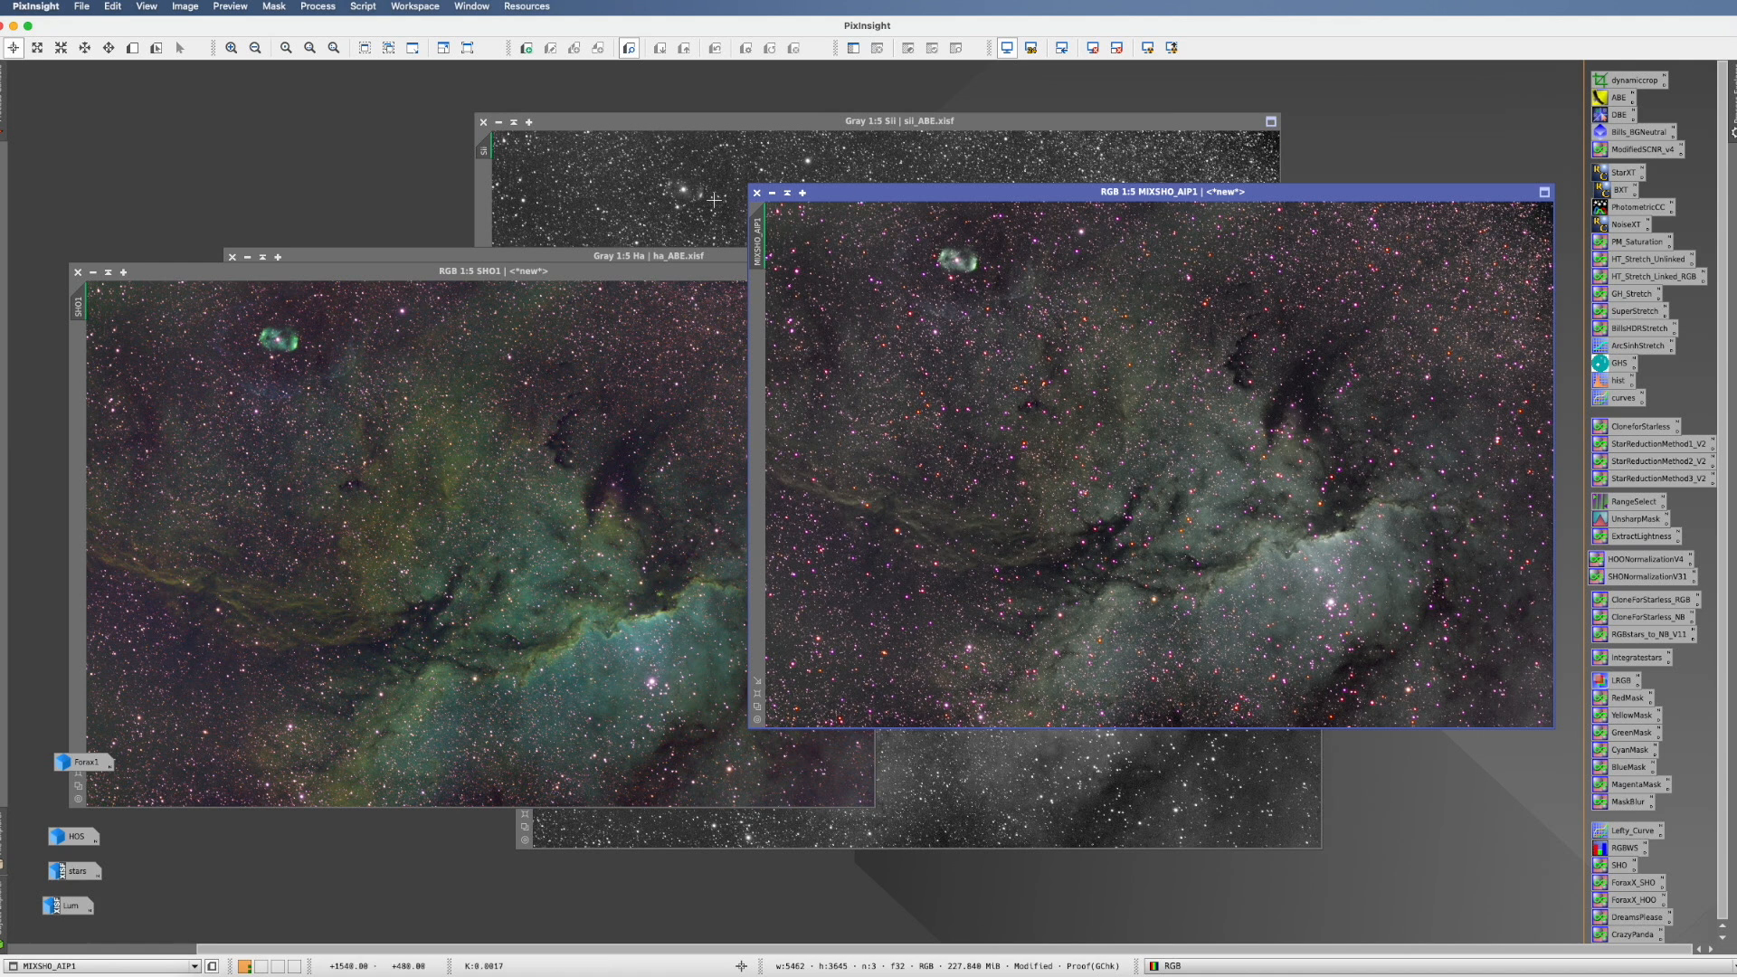
pyautogui.click(757, 194)
pyautogui.click(919, 535)
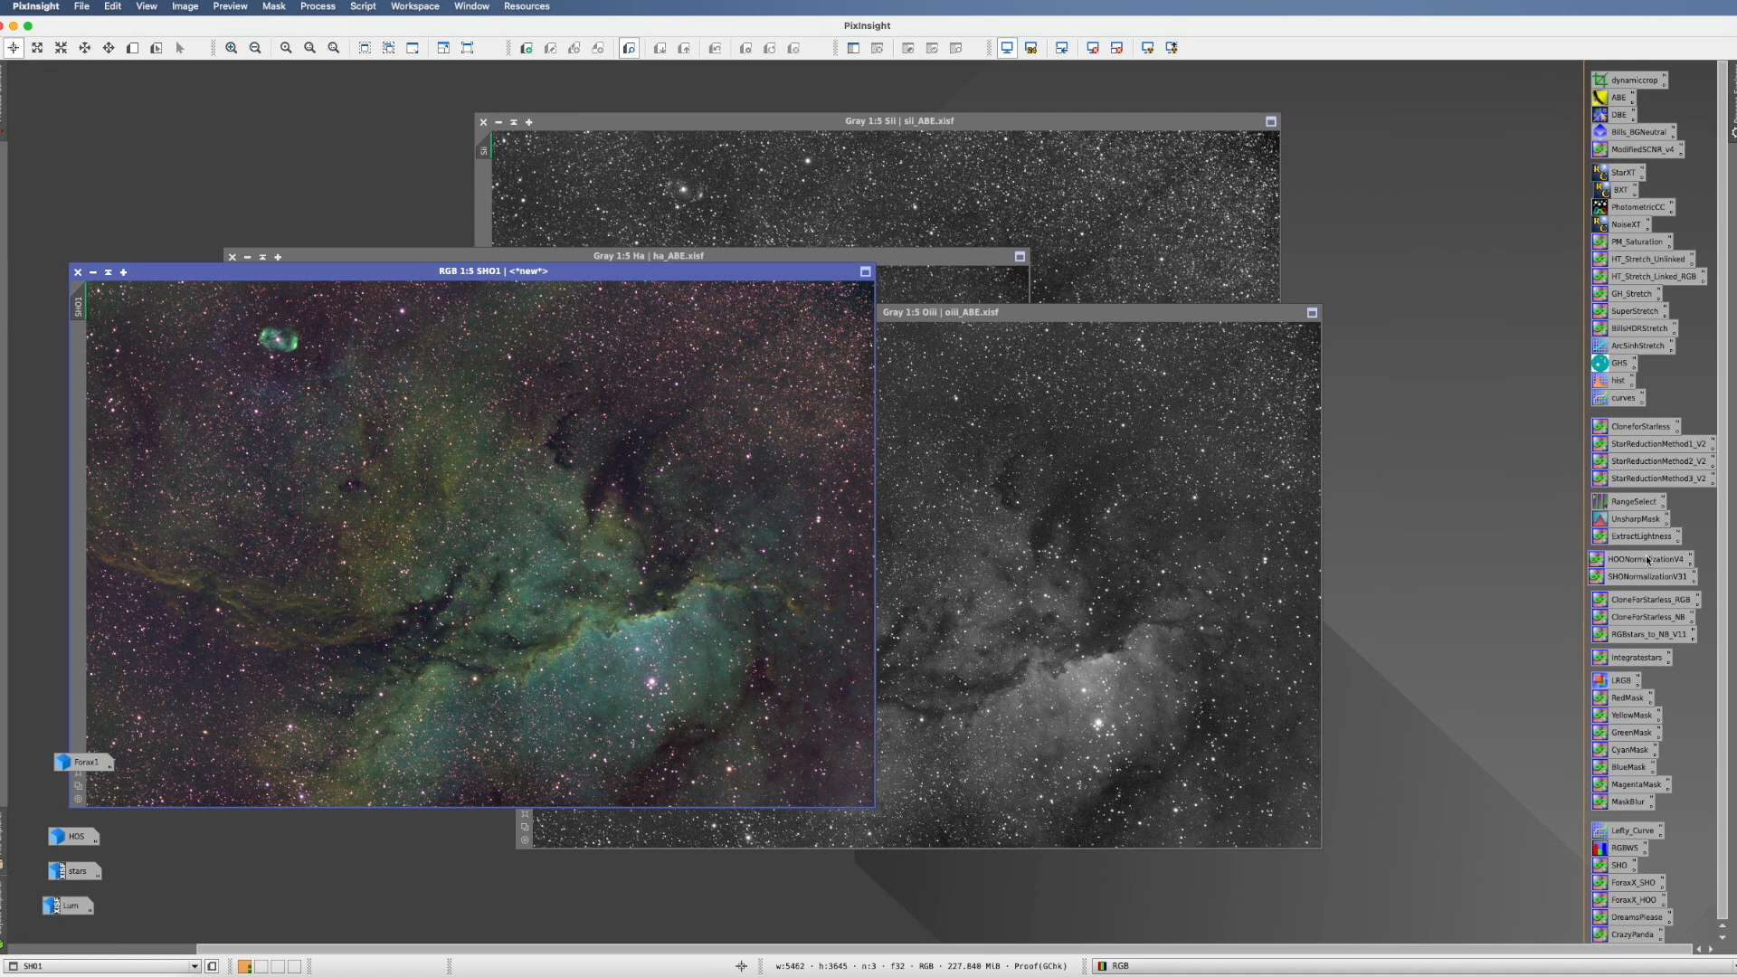
# - Try the saved HOONormalizationV4 expressions on the HOS image, undo them and minimize the image
pyautogui.doubleClick(74, 838)
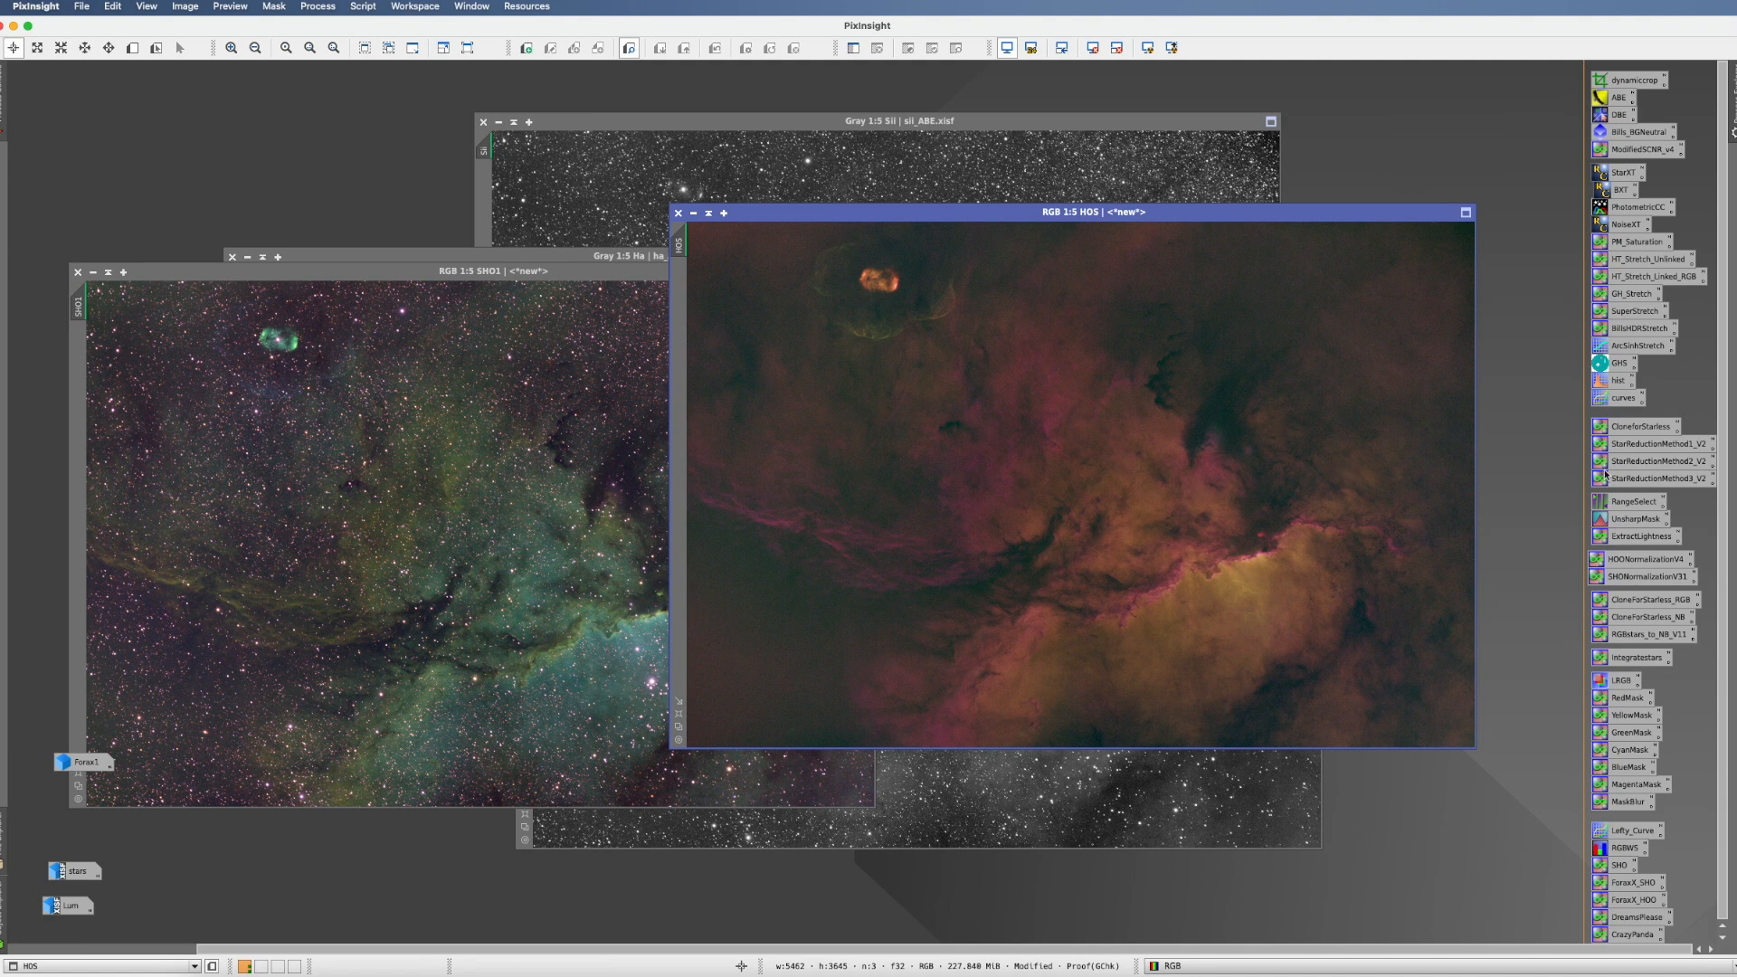
pyautogui.doubleClick(1645, 561)
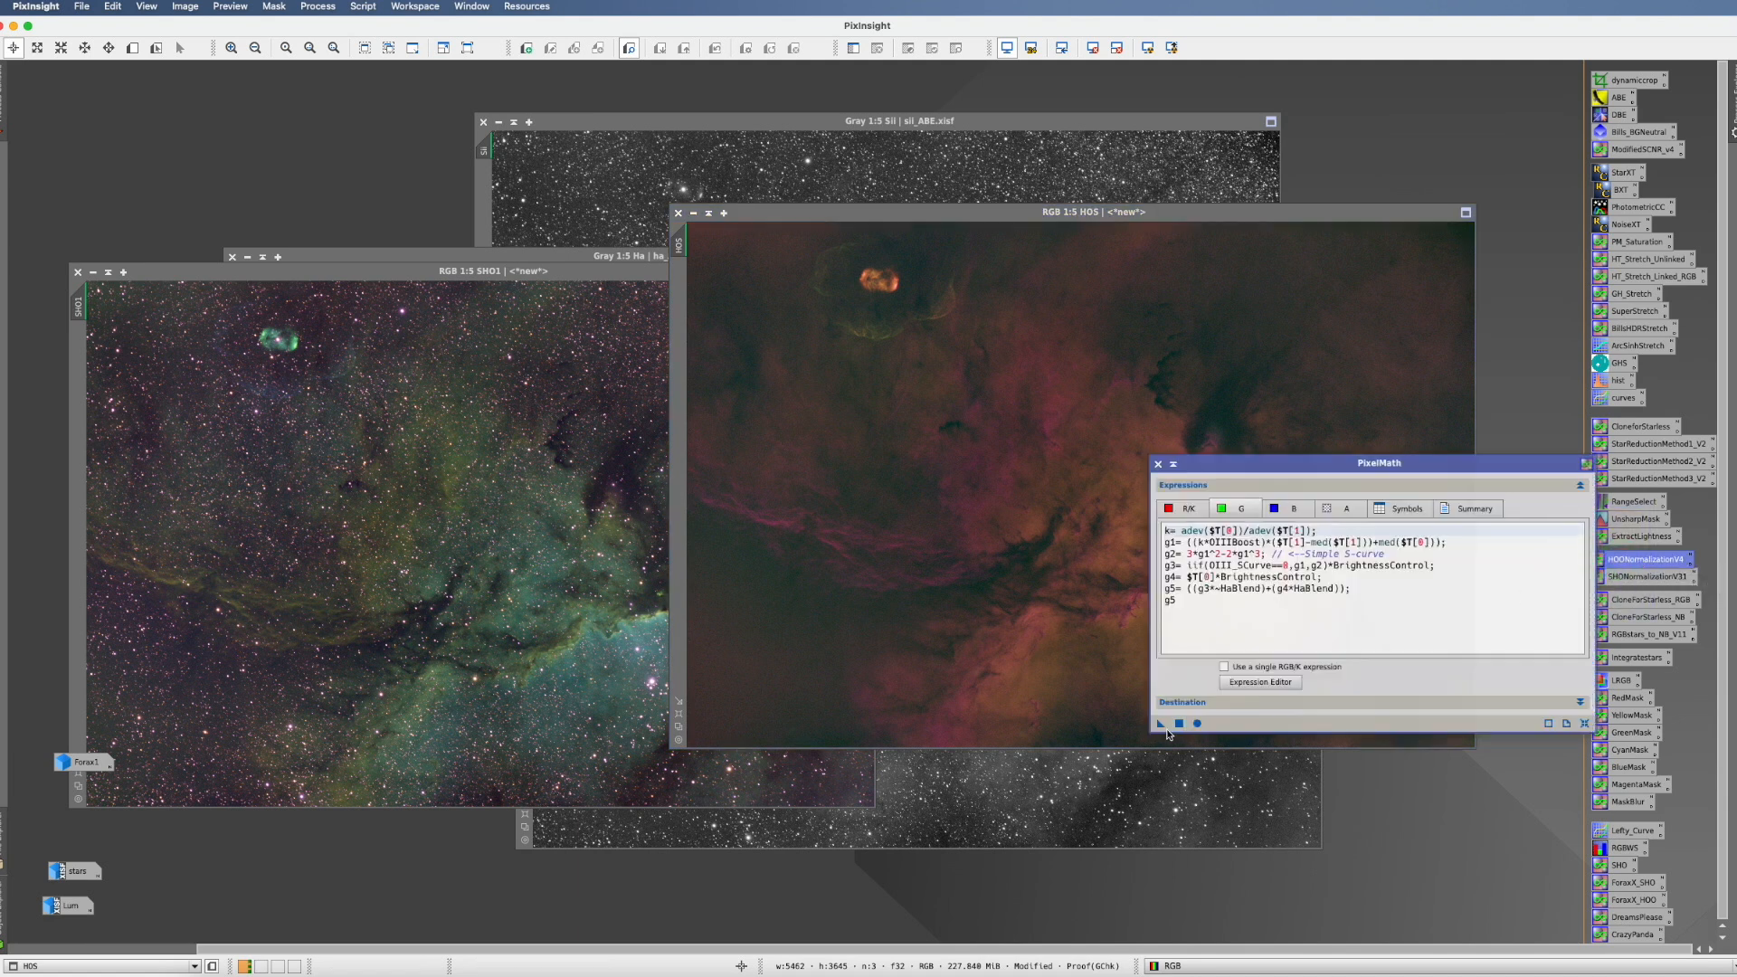
pyautogui.moveTo(1162, 727); pyautogui.dragTo(989, 584)
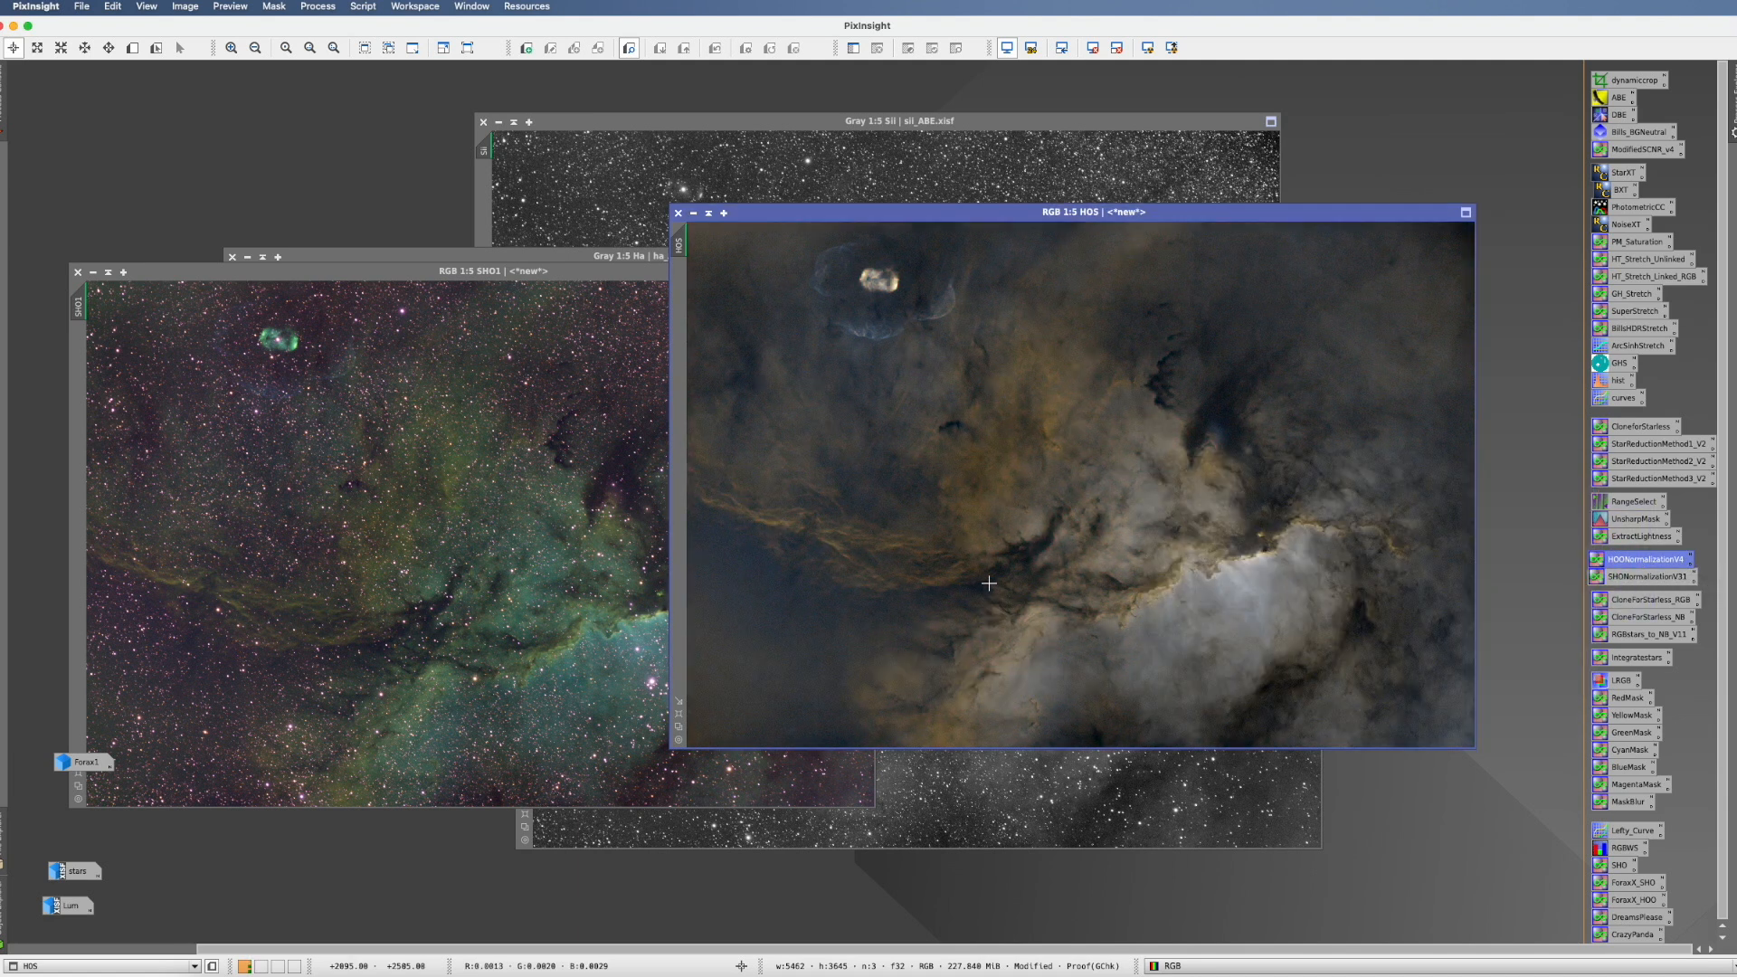
pyautogui.click(185, 6)
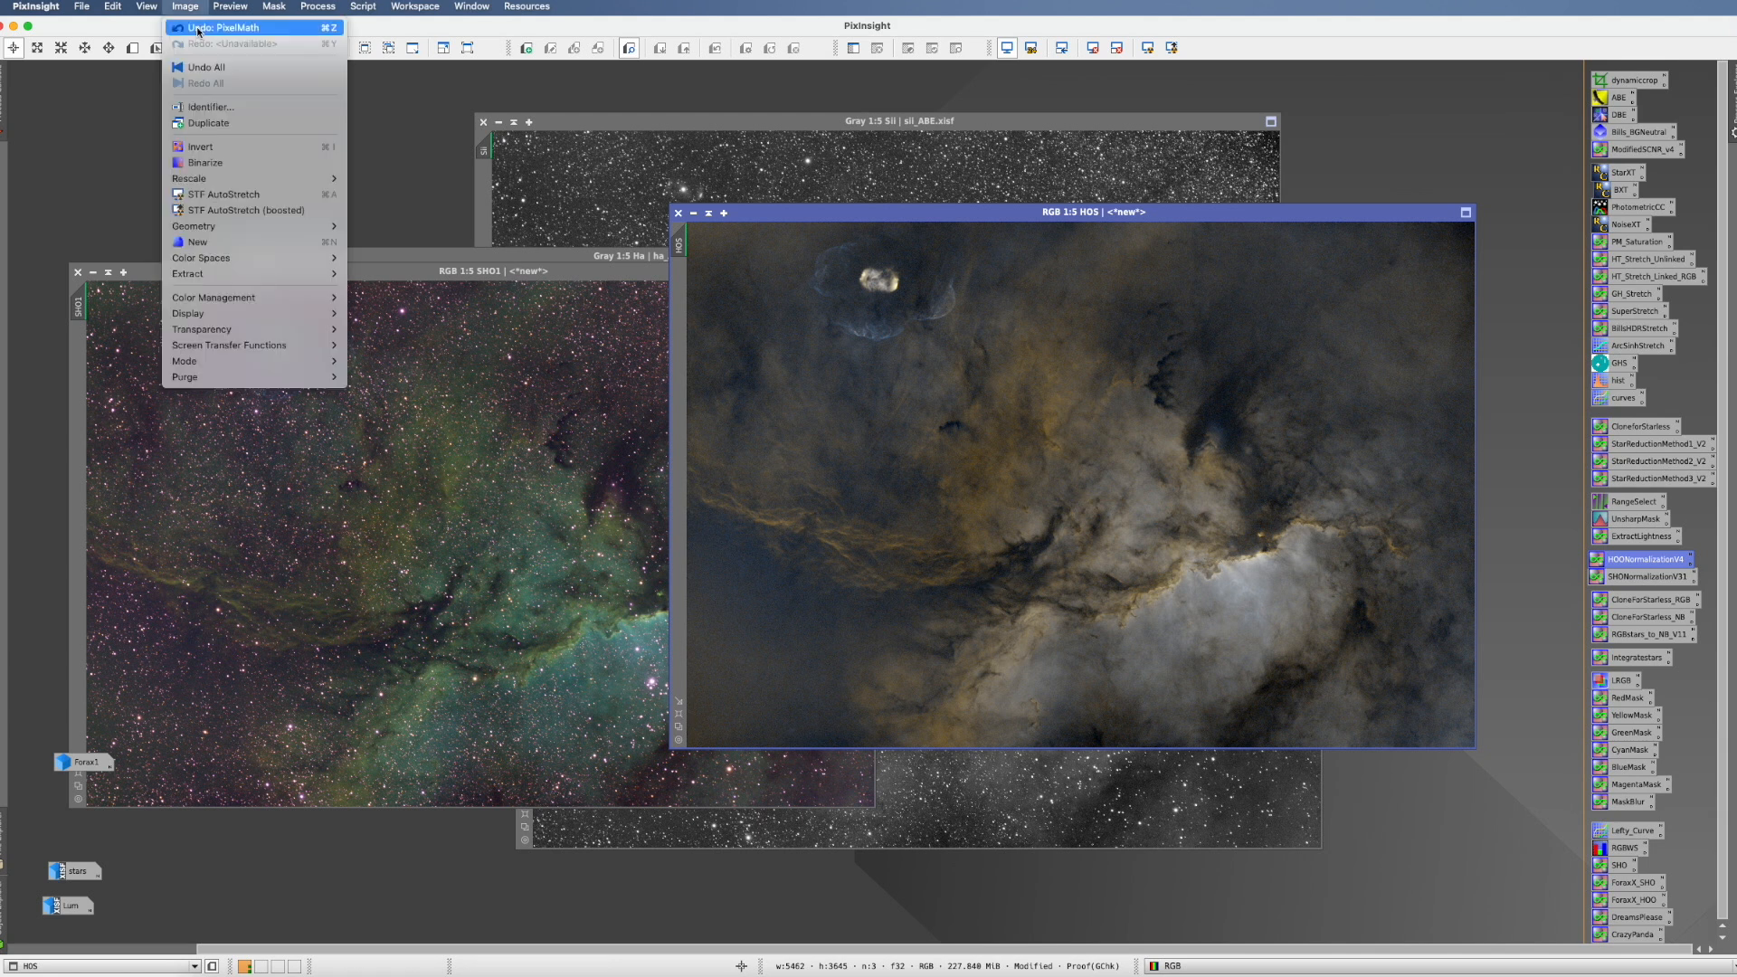
pyautogui.click(199, 30)
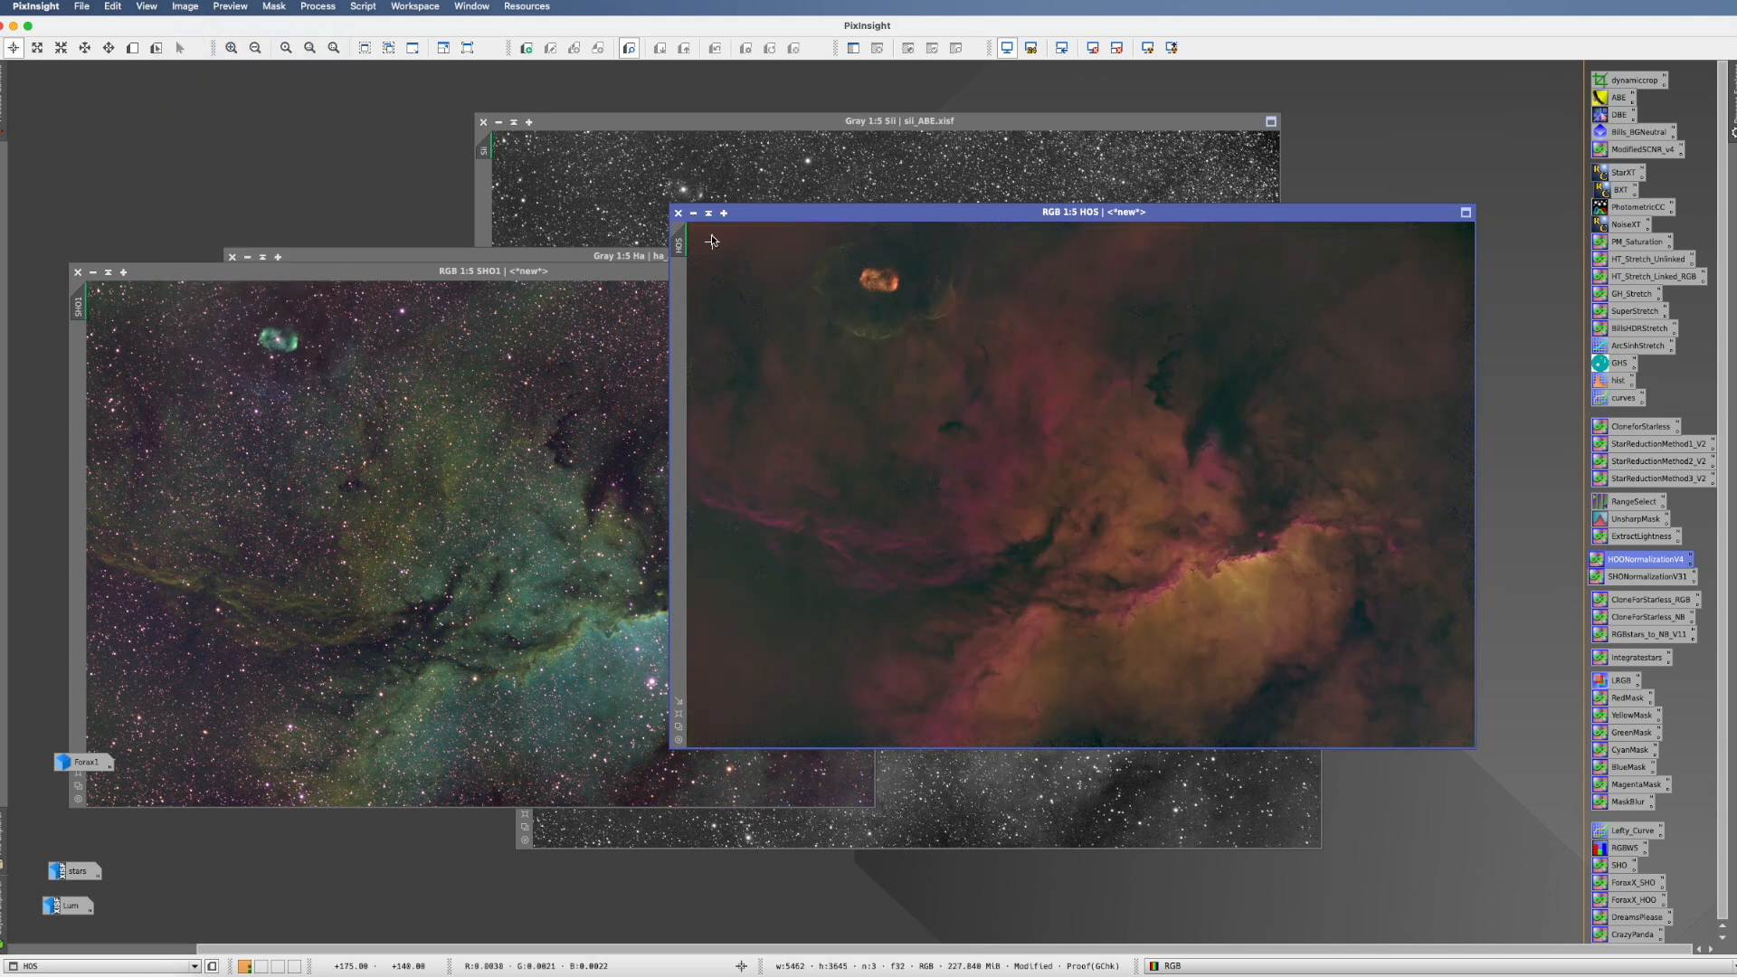
pyautogui.click(694, 213)
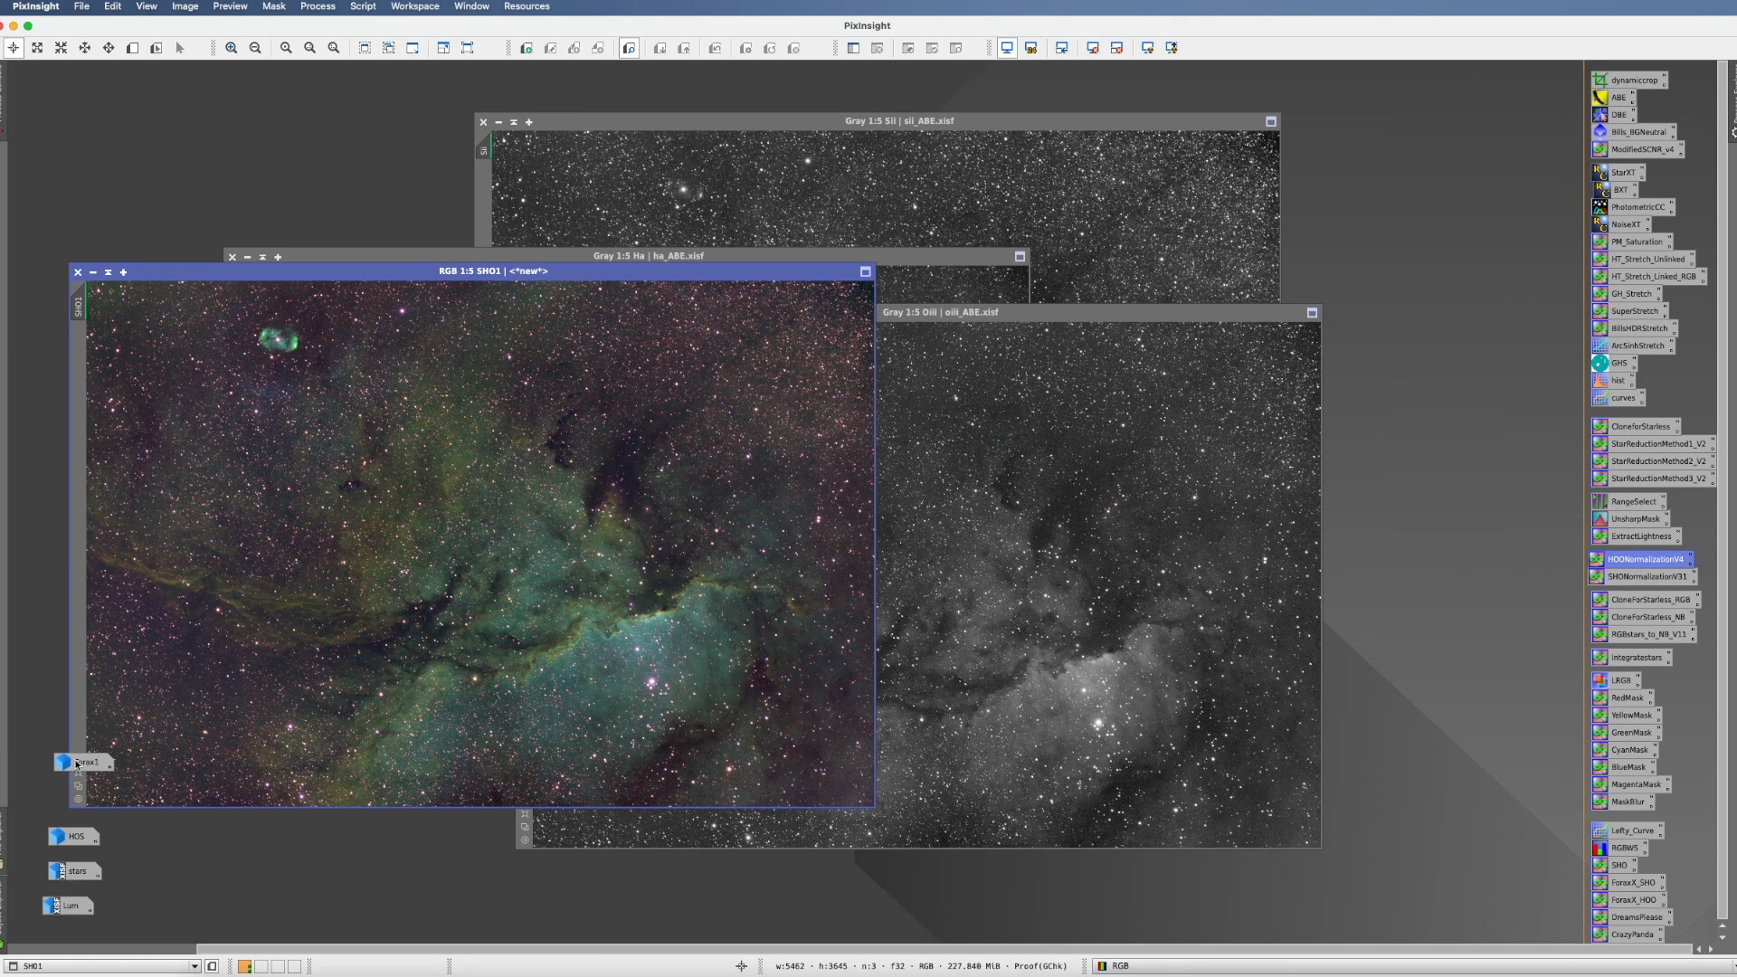
# - Duplicate SHO1 and apply the saved SHONormalizationV31 PixelMath expressions to the clone
pyautogui.moveTo(77, 765)
pyautogui.moveTo(79, 765); pyautogui.dragTo(56, 808)
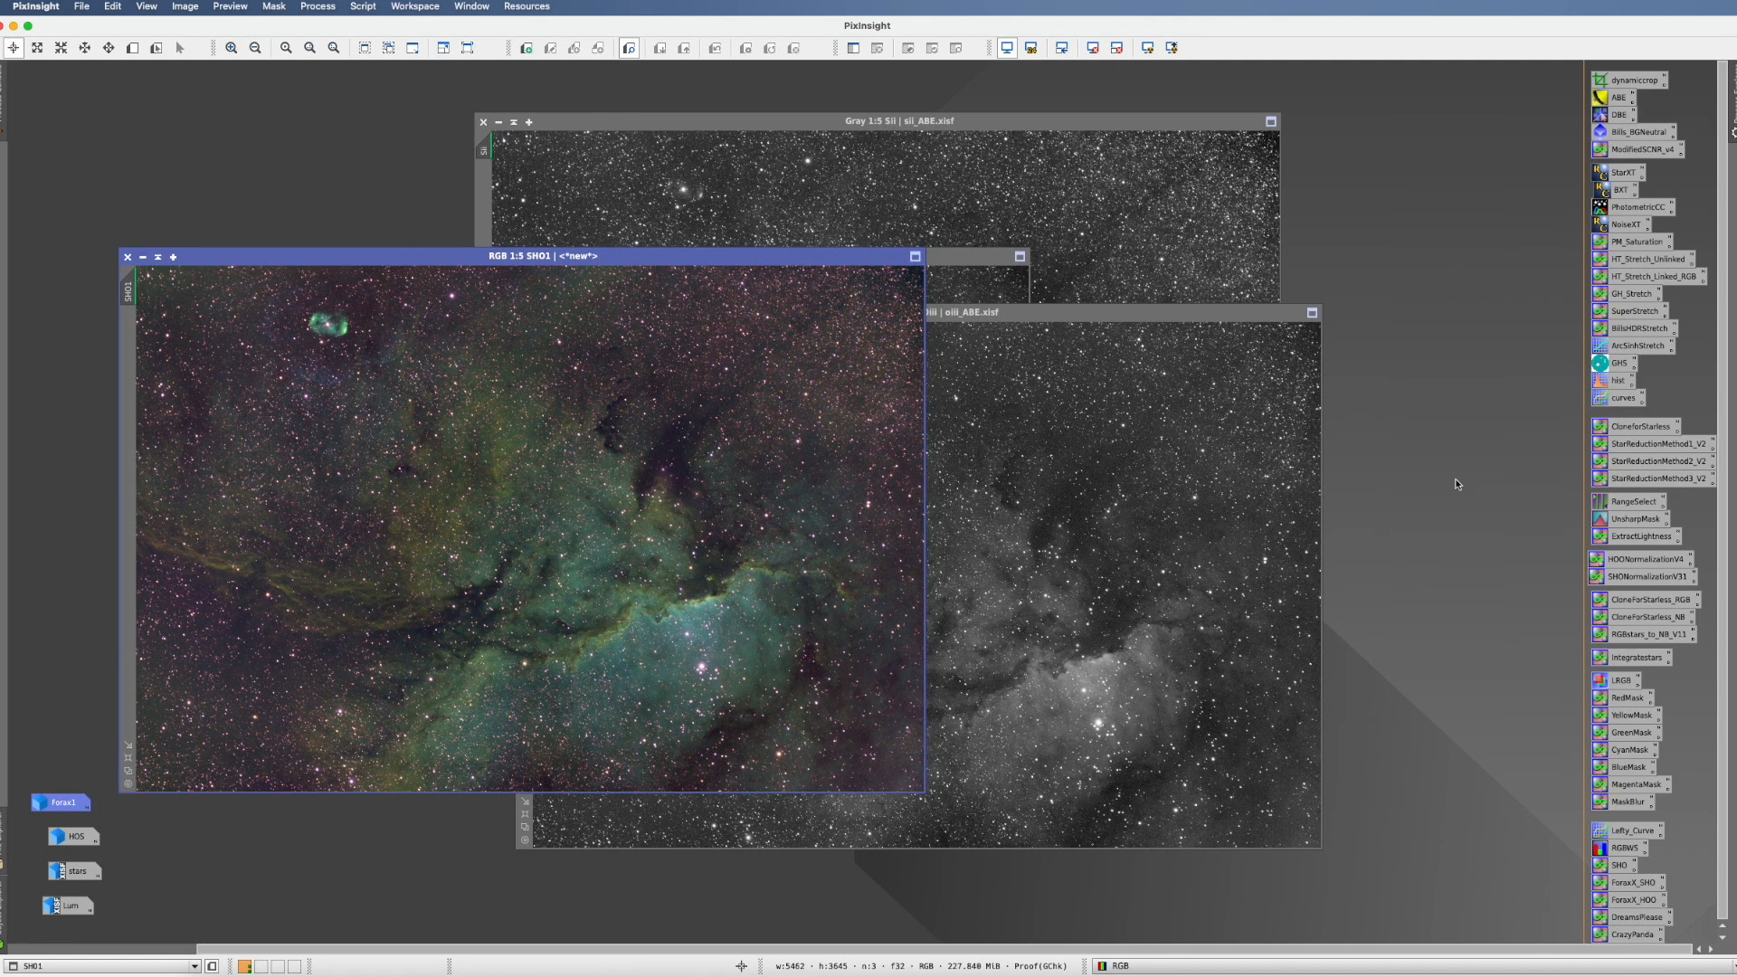
pyautogui.doubleClick(1647, 577)
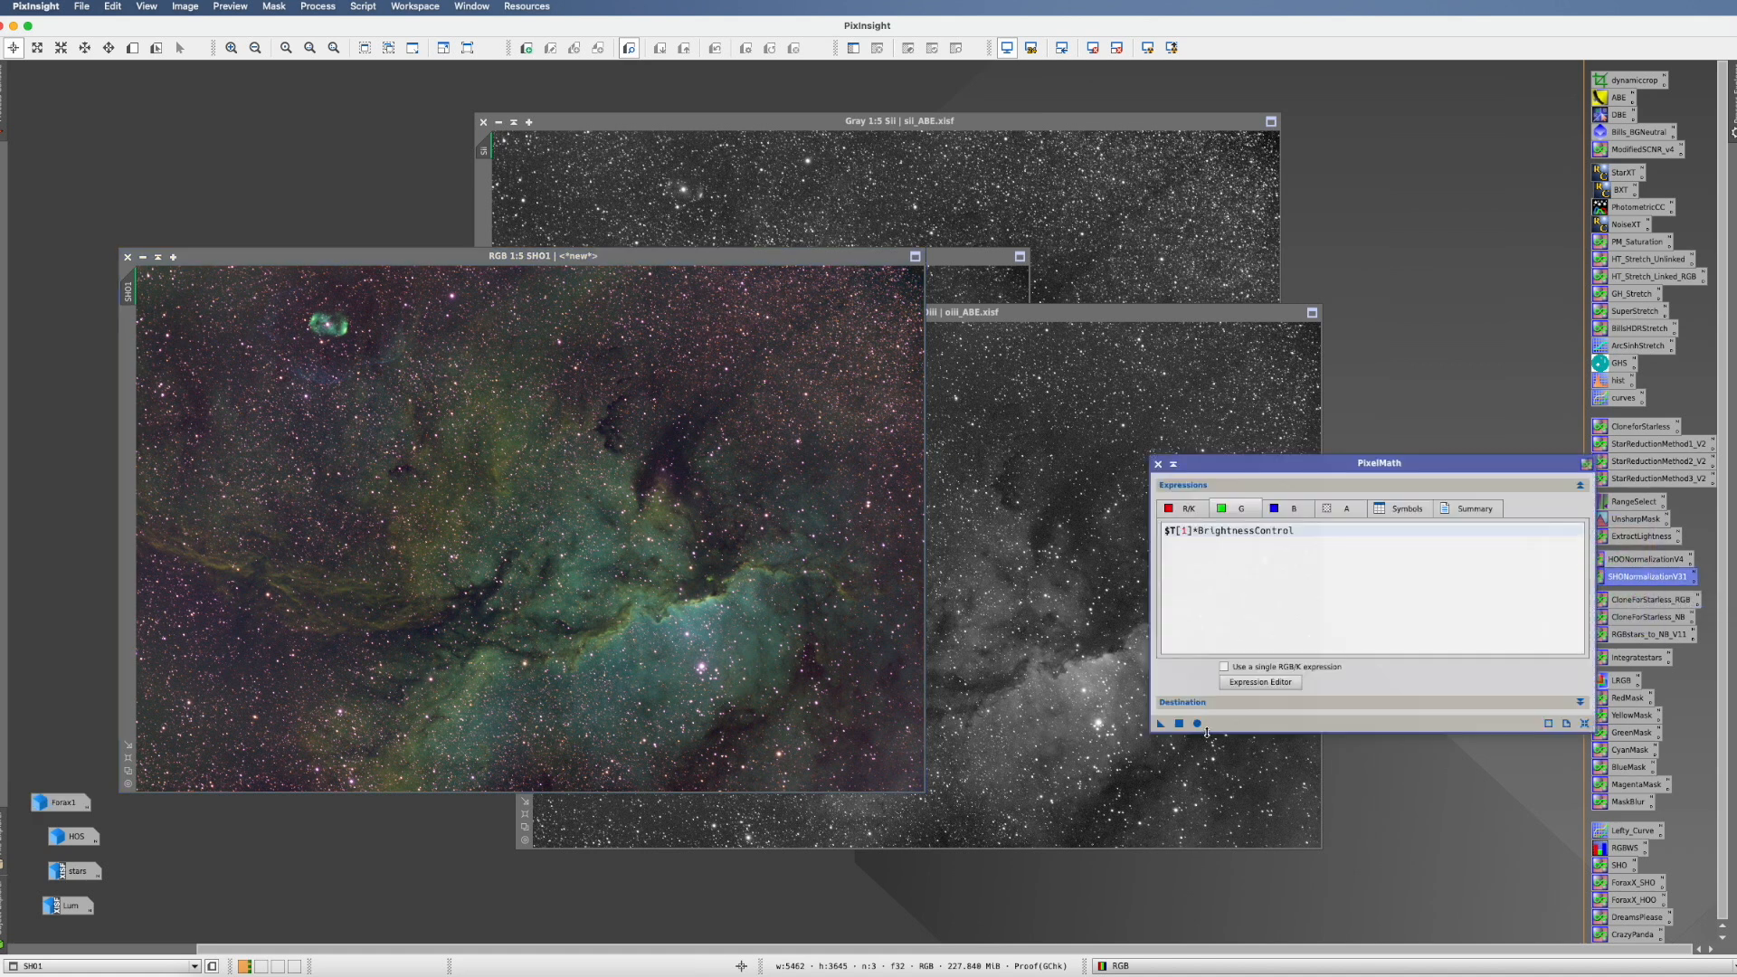
pyautogui.click(1162, 724)
pyautogui.moveTo(1162, 724); pyautogui.dragTo(909, 535)
pyautogui.moveTo(545, 162); pyautogui.dragTo(756, 203)
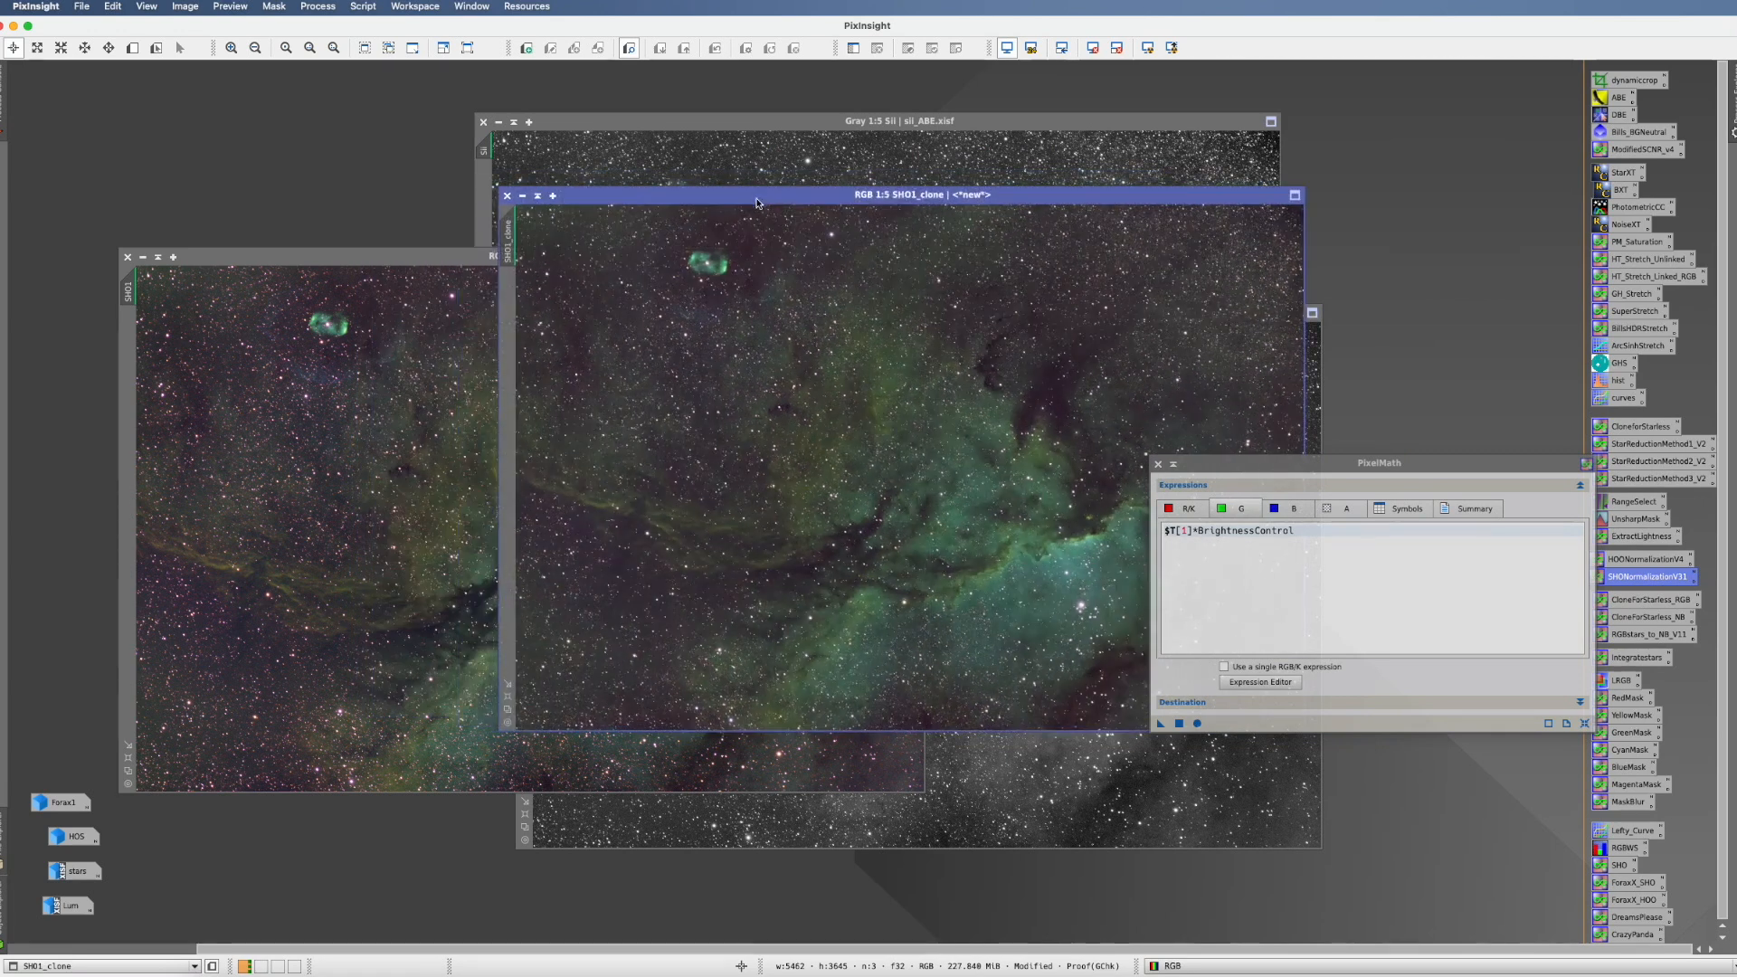
# - Compare SHO1 with its normalized clone side by side and review the normalization's boost, brightness and curve symbols
pyautogui.moveTo(1199, 465); pyautogui.dragTo(1294, 547)
pyautogui.moveTo(812, 197); pyautogui.dragTo(1003, 169)
pyautogui.moveTo(578, 251); pyautogui.dragTo(466, 210)
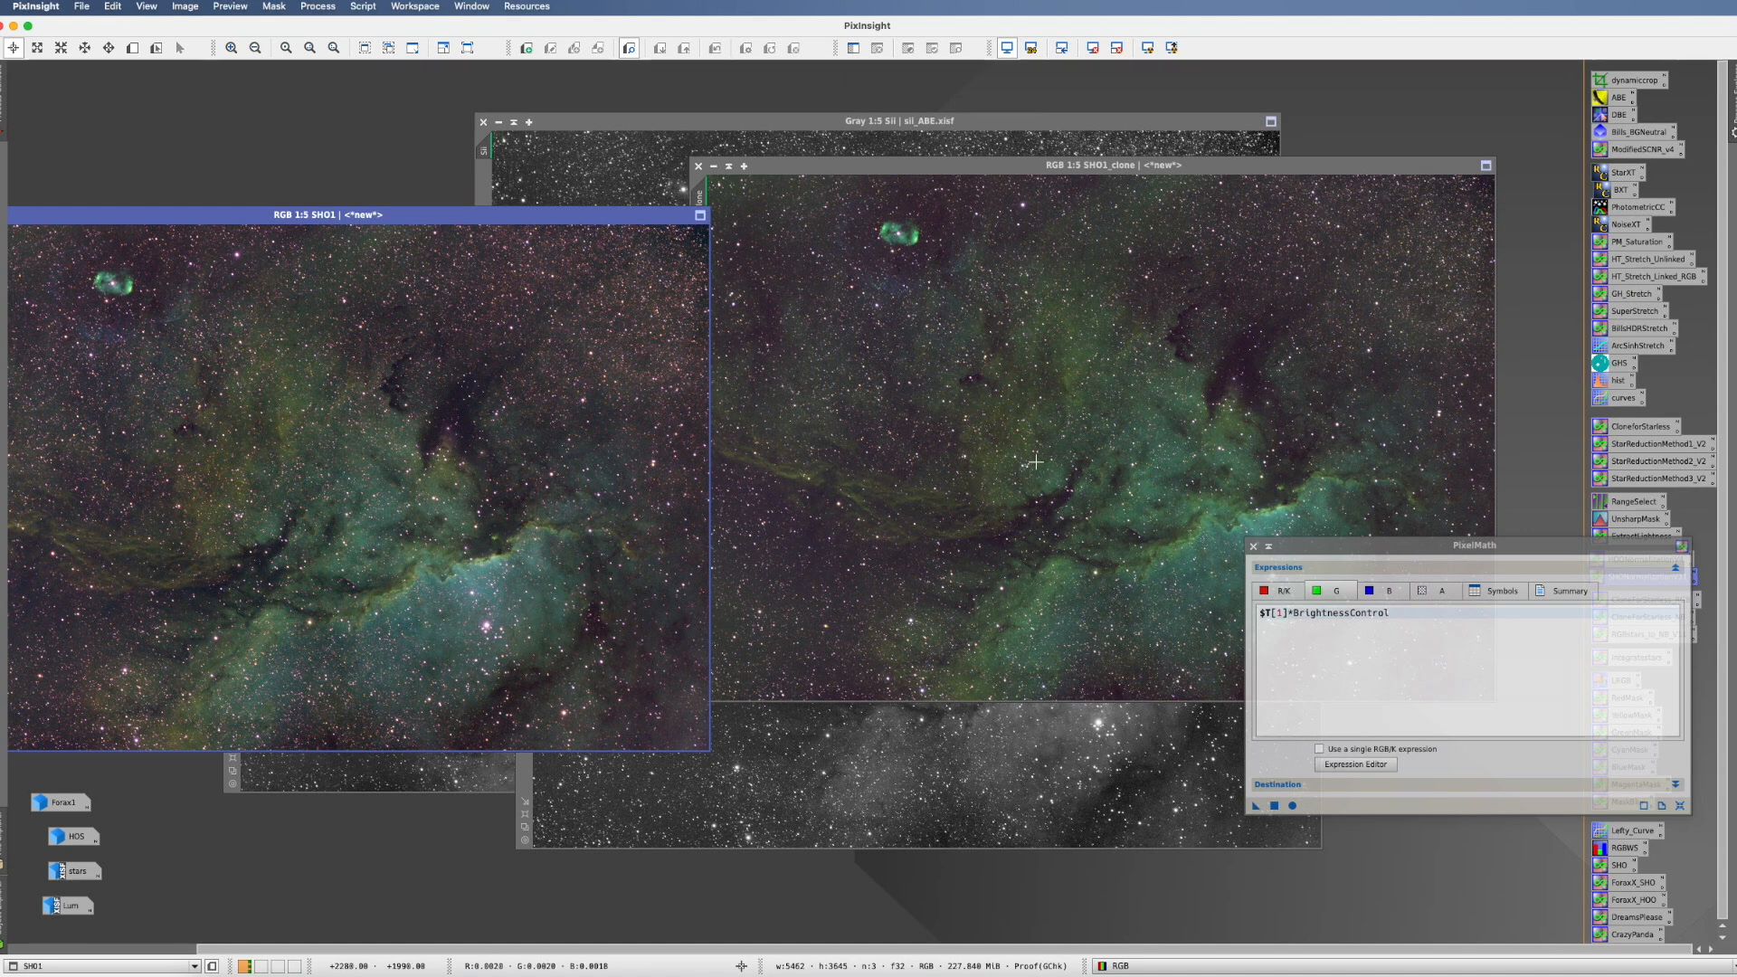
pyautogui.moveTo(1358, 546); pyautogui.dragTo(1311, 714)
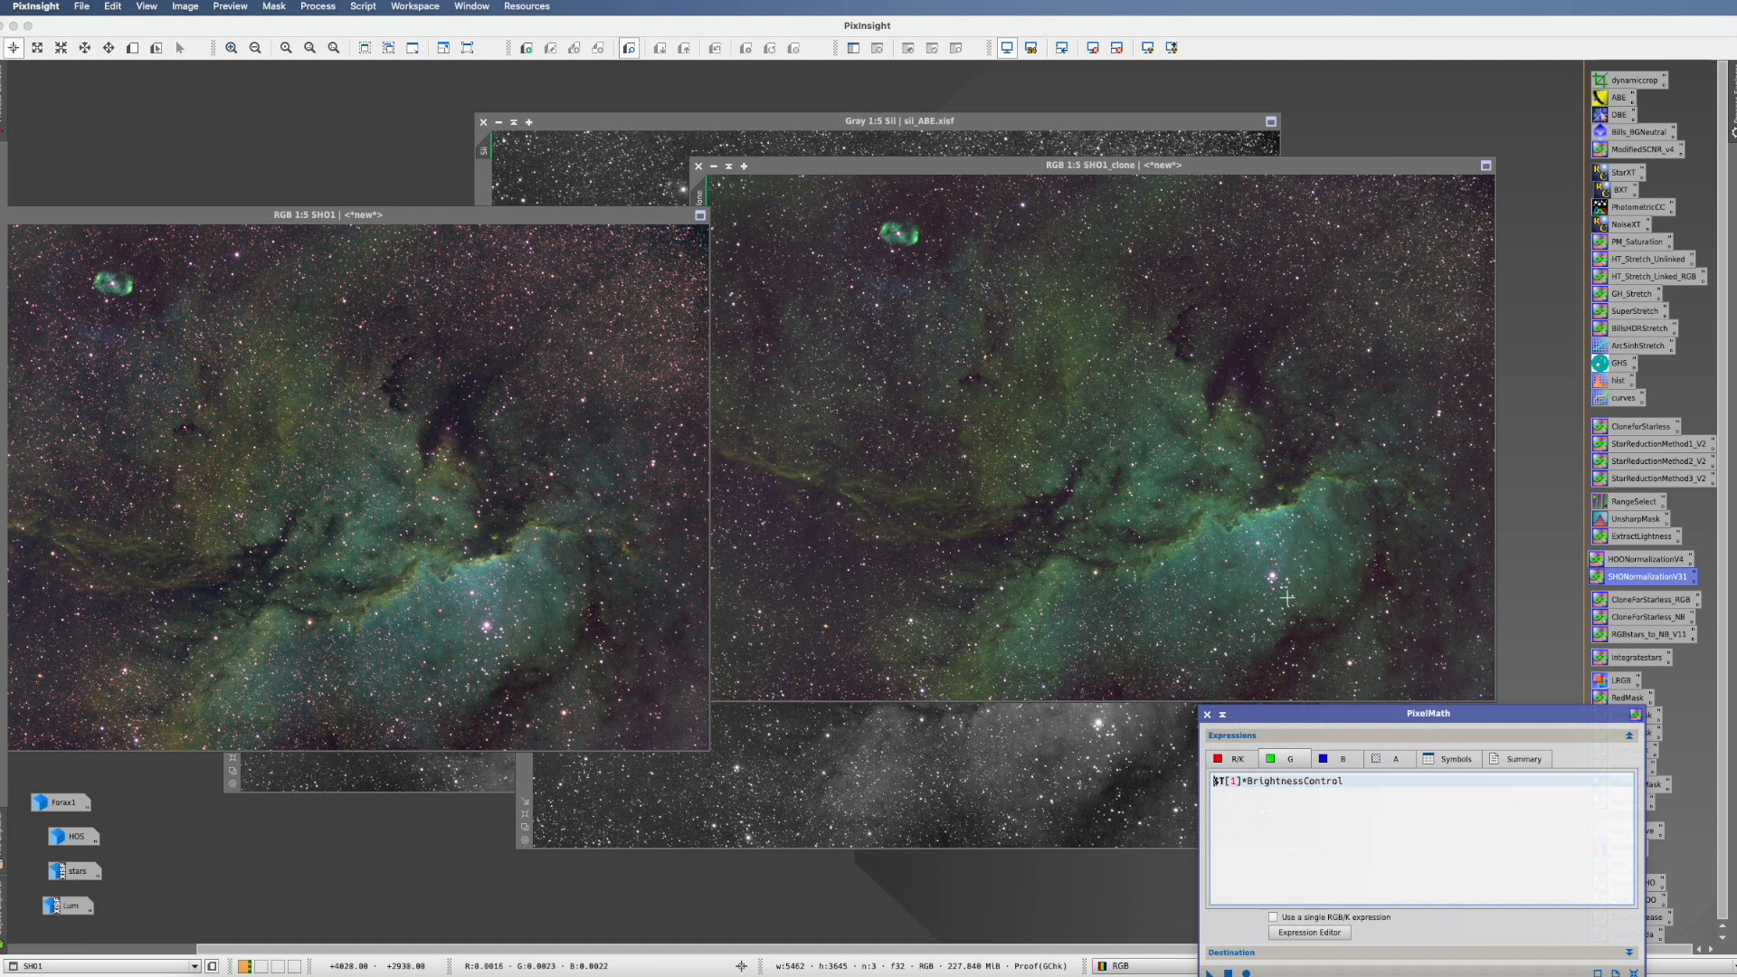
pyautogui.moveTo(1276, 713); pyautogui.dragTo(1244, 655)
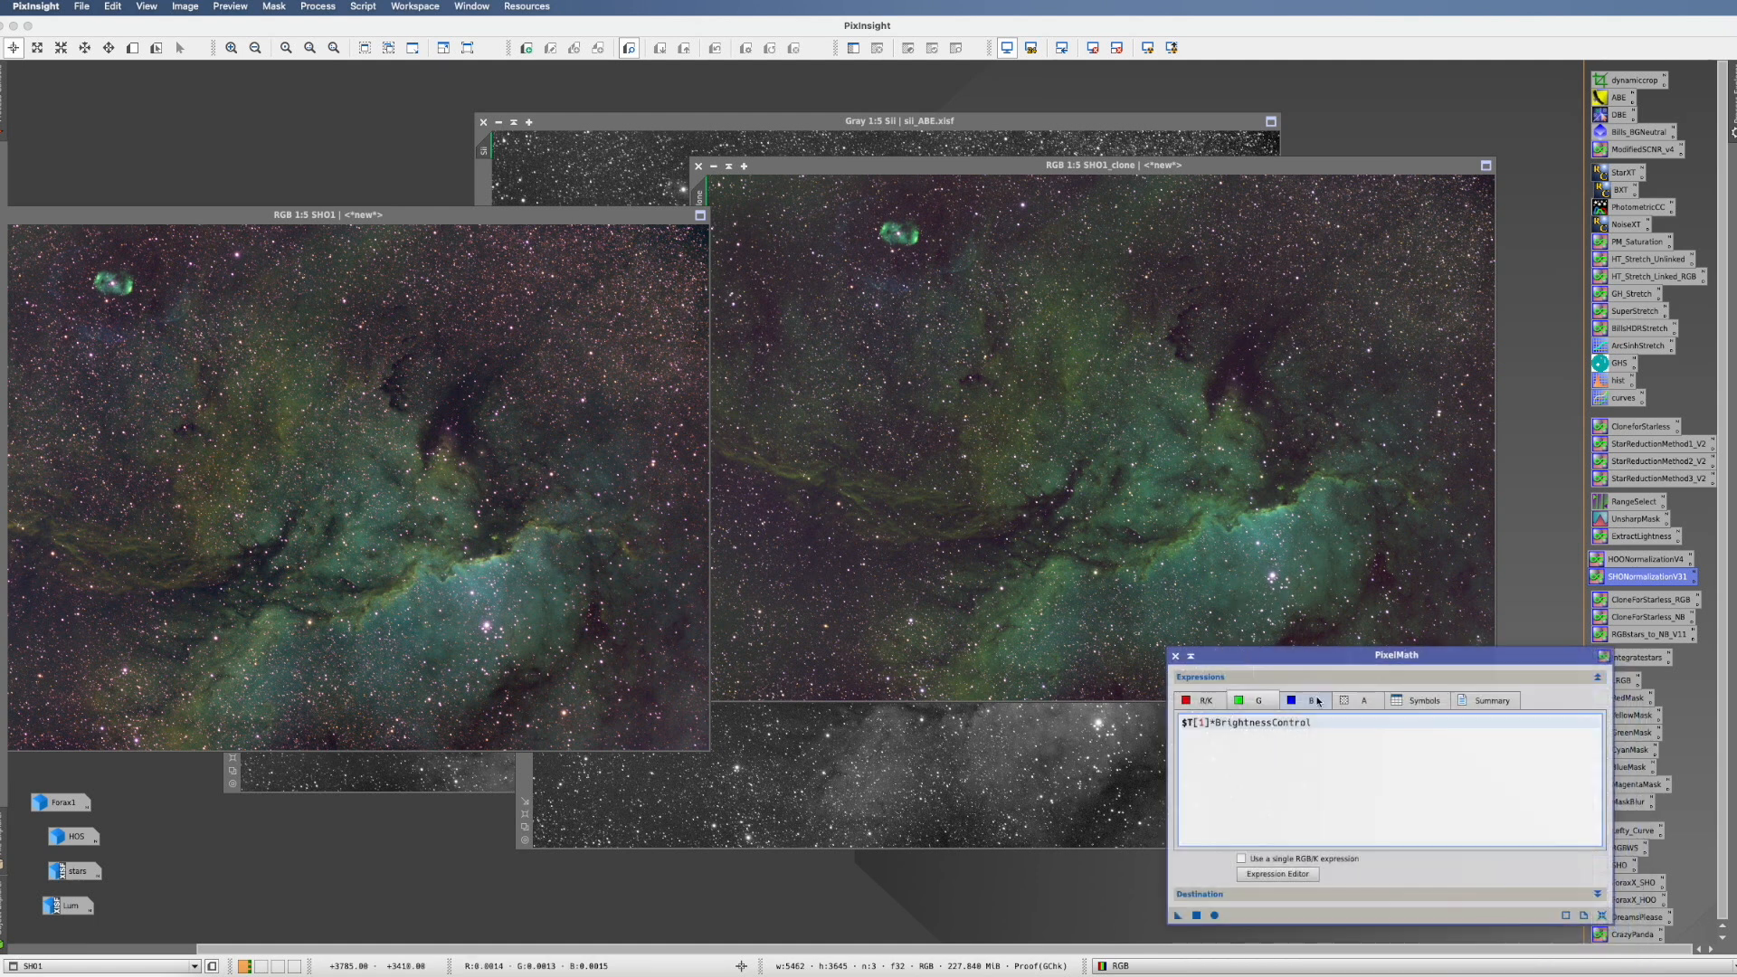
pyautogui.click(1431, 703)
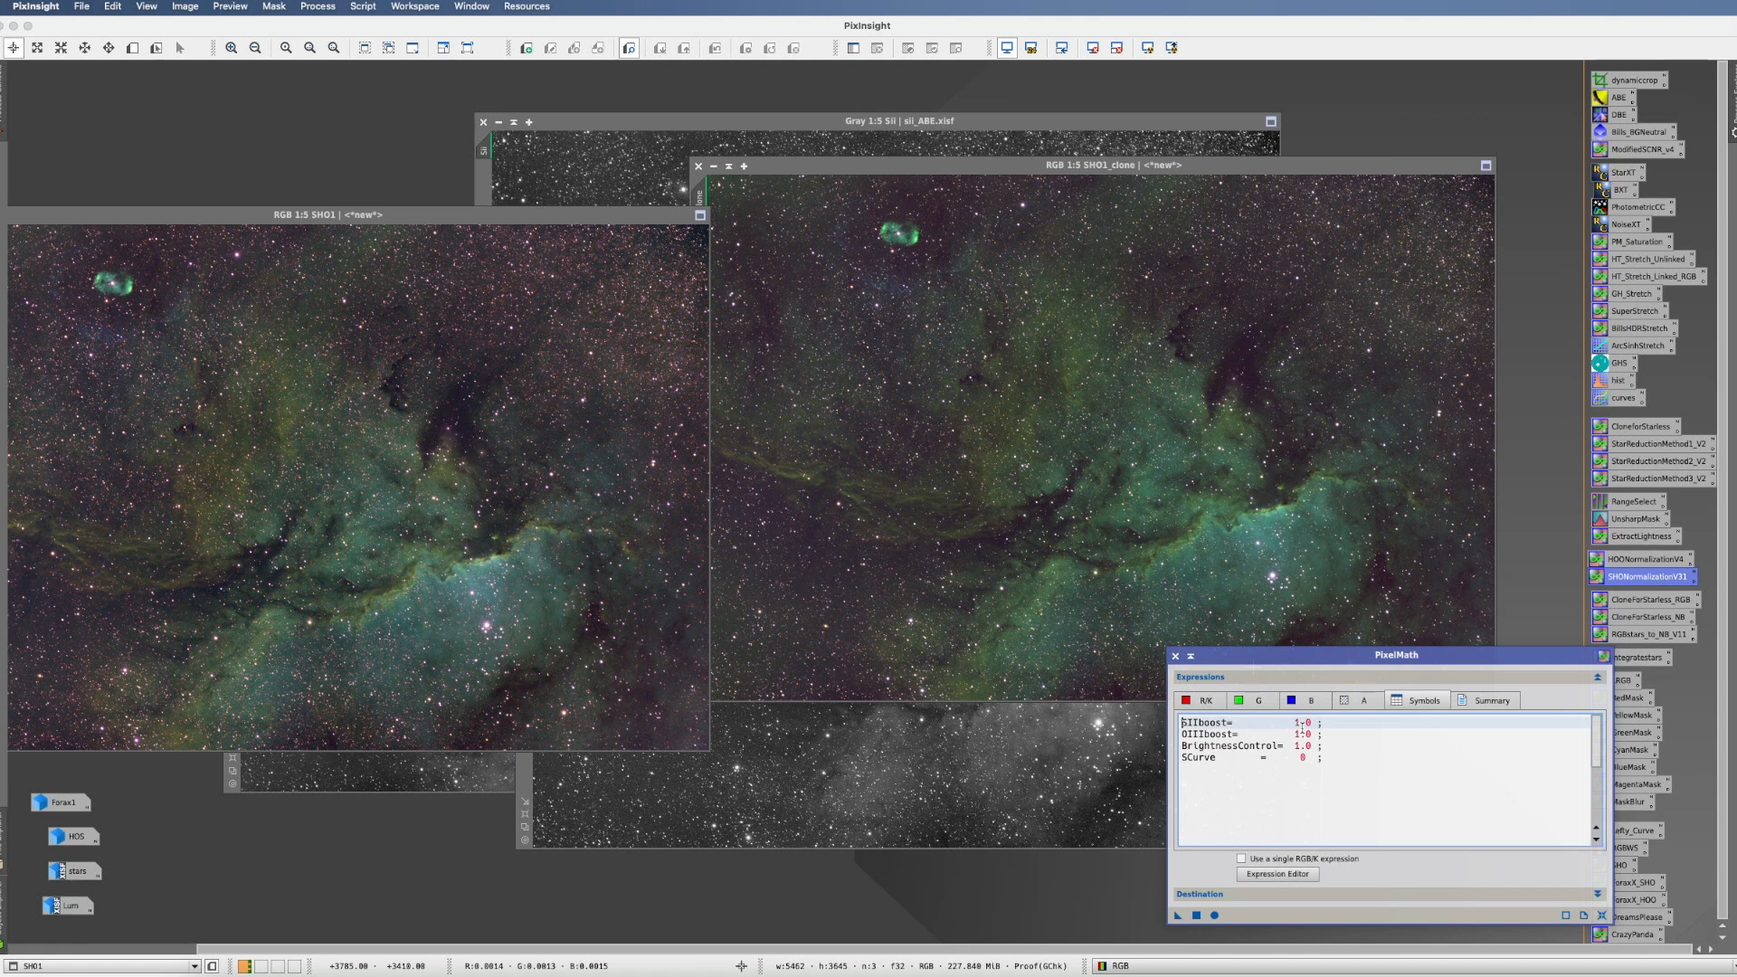
pyautogui.click(1176, 656)
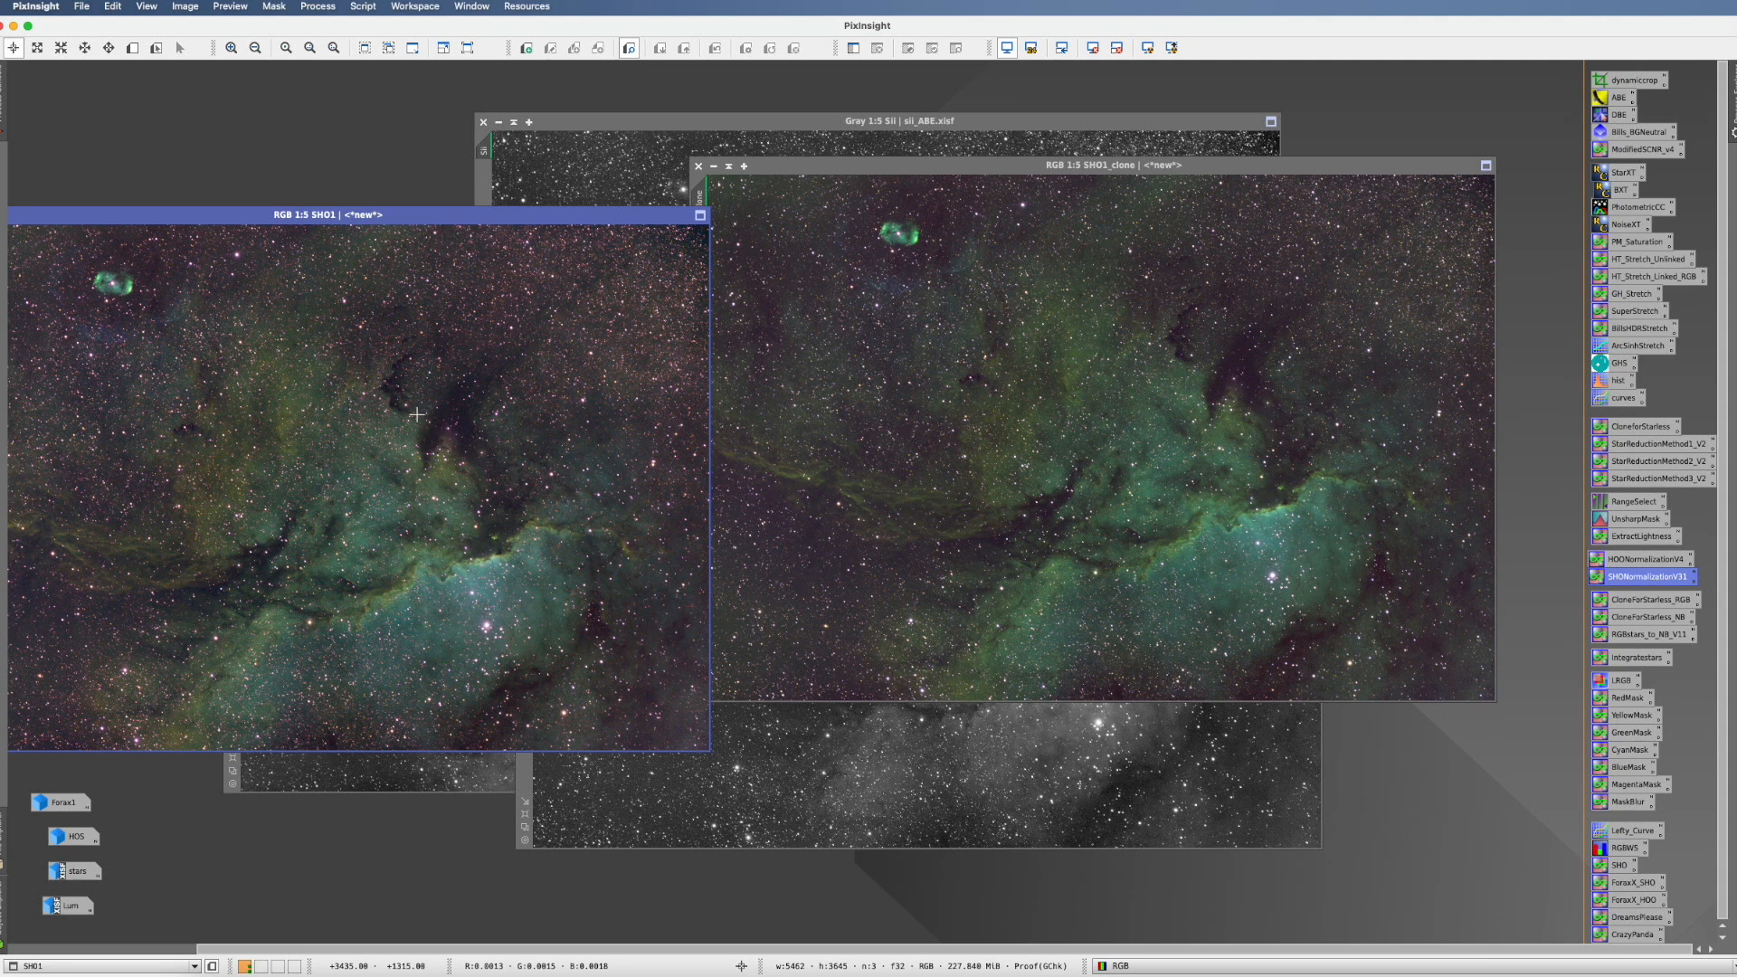
# - Rename the normalized SHO1 clone as SHO_N
pyautogui.moveTo(905, 165); pyautogui.dragTo(982, 162)
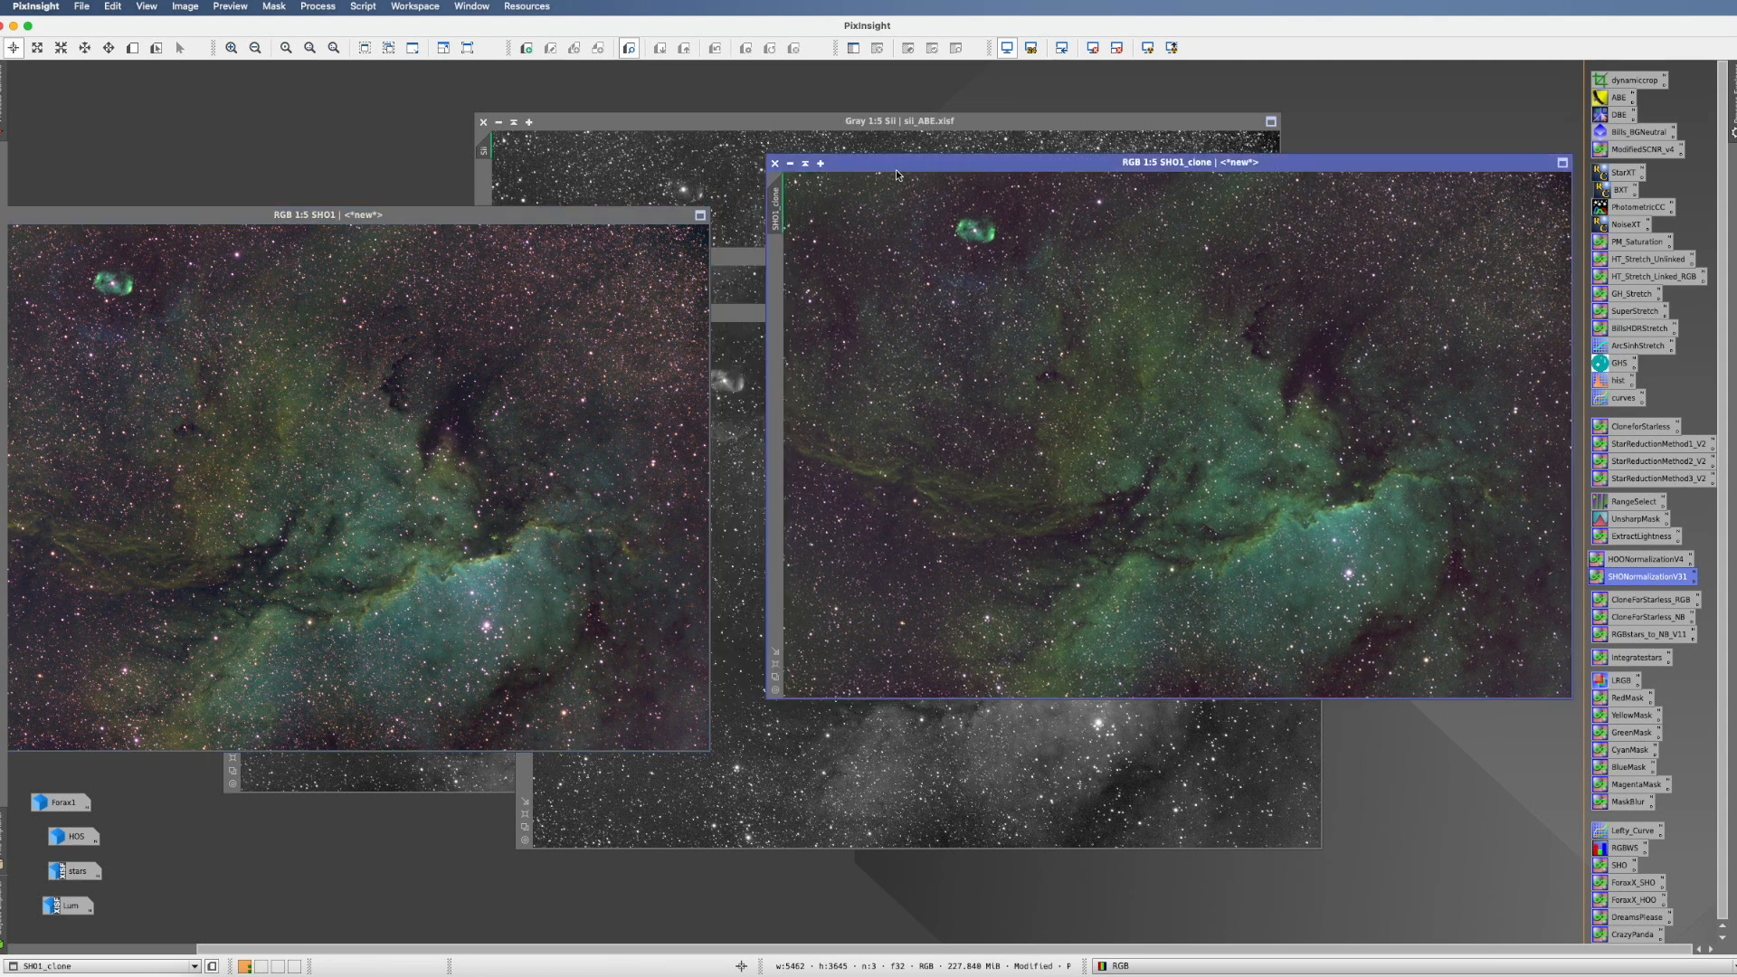
pyautogui.doubleClick(777, 209)
pyautogui.moveTo(805, 498); pyautogui.dragTo(779, 500)
pyautogui.write('_N')
pyautogui.press('Return')
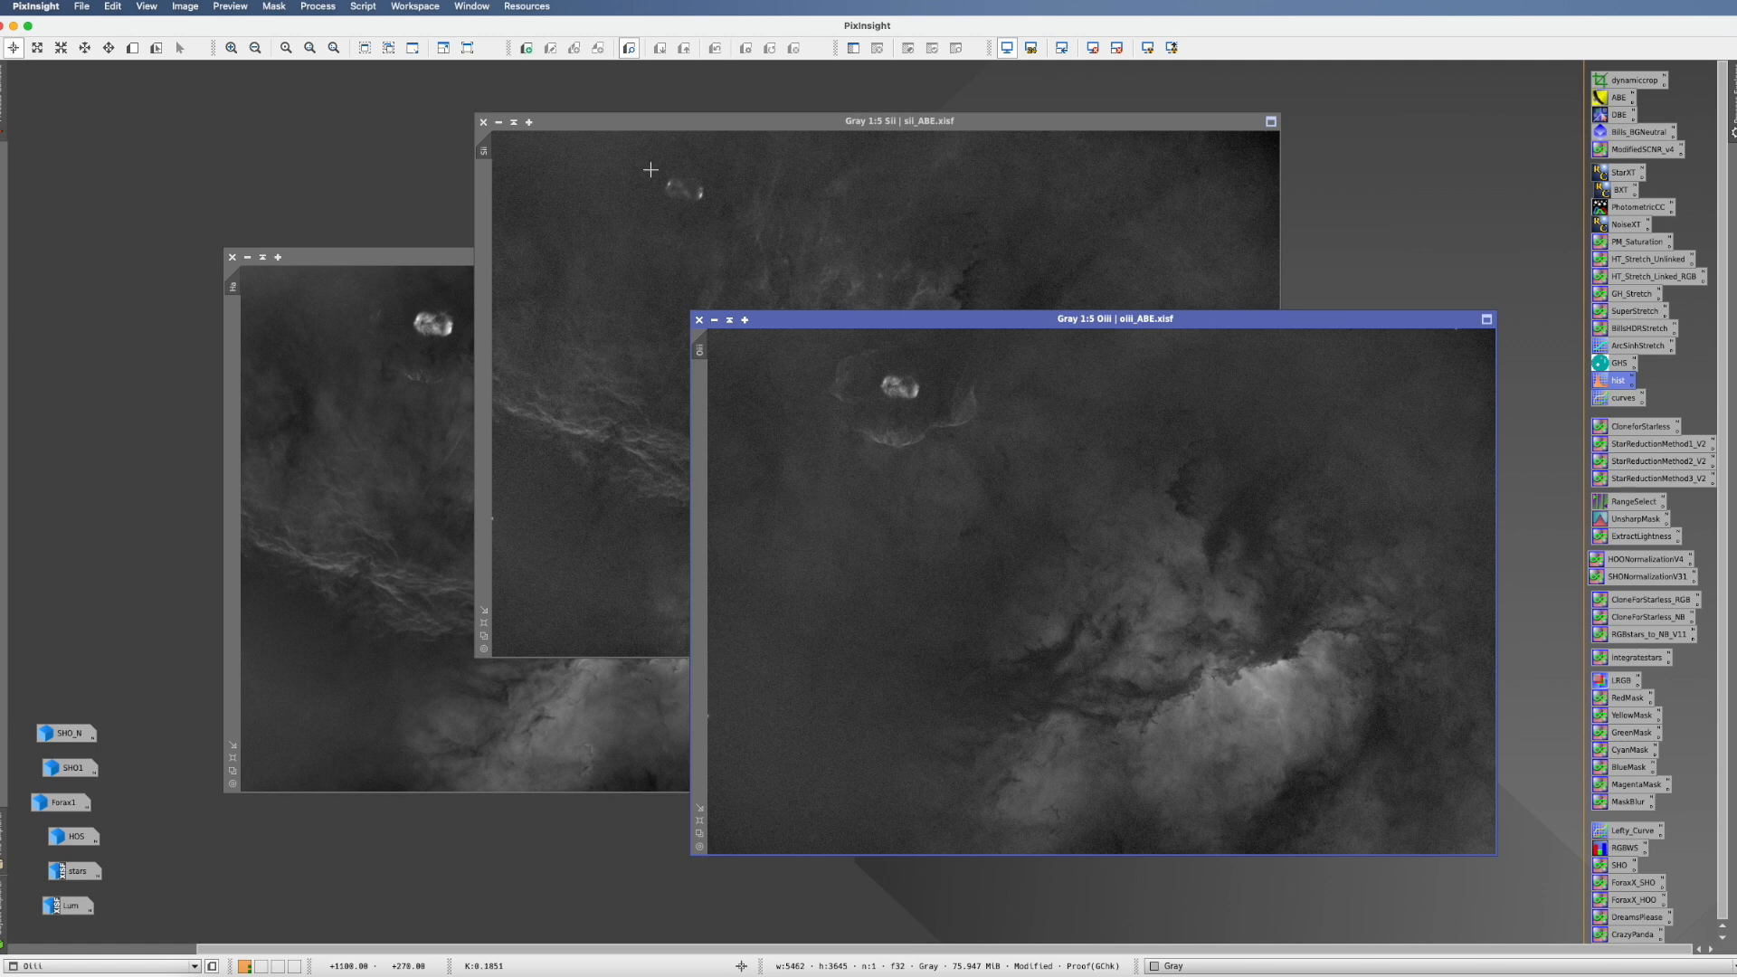
# - Run ForaxxPaletteUtility with three channels and no star images, assigning the Sii, Ha and Oiii views, to create a Foraxx image
pyautogui.click(361, 7)
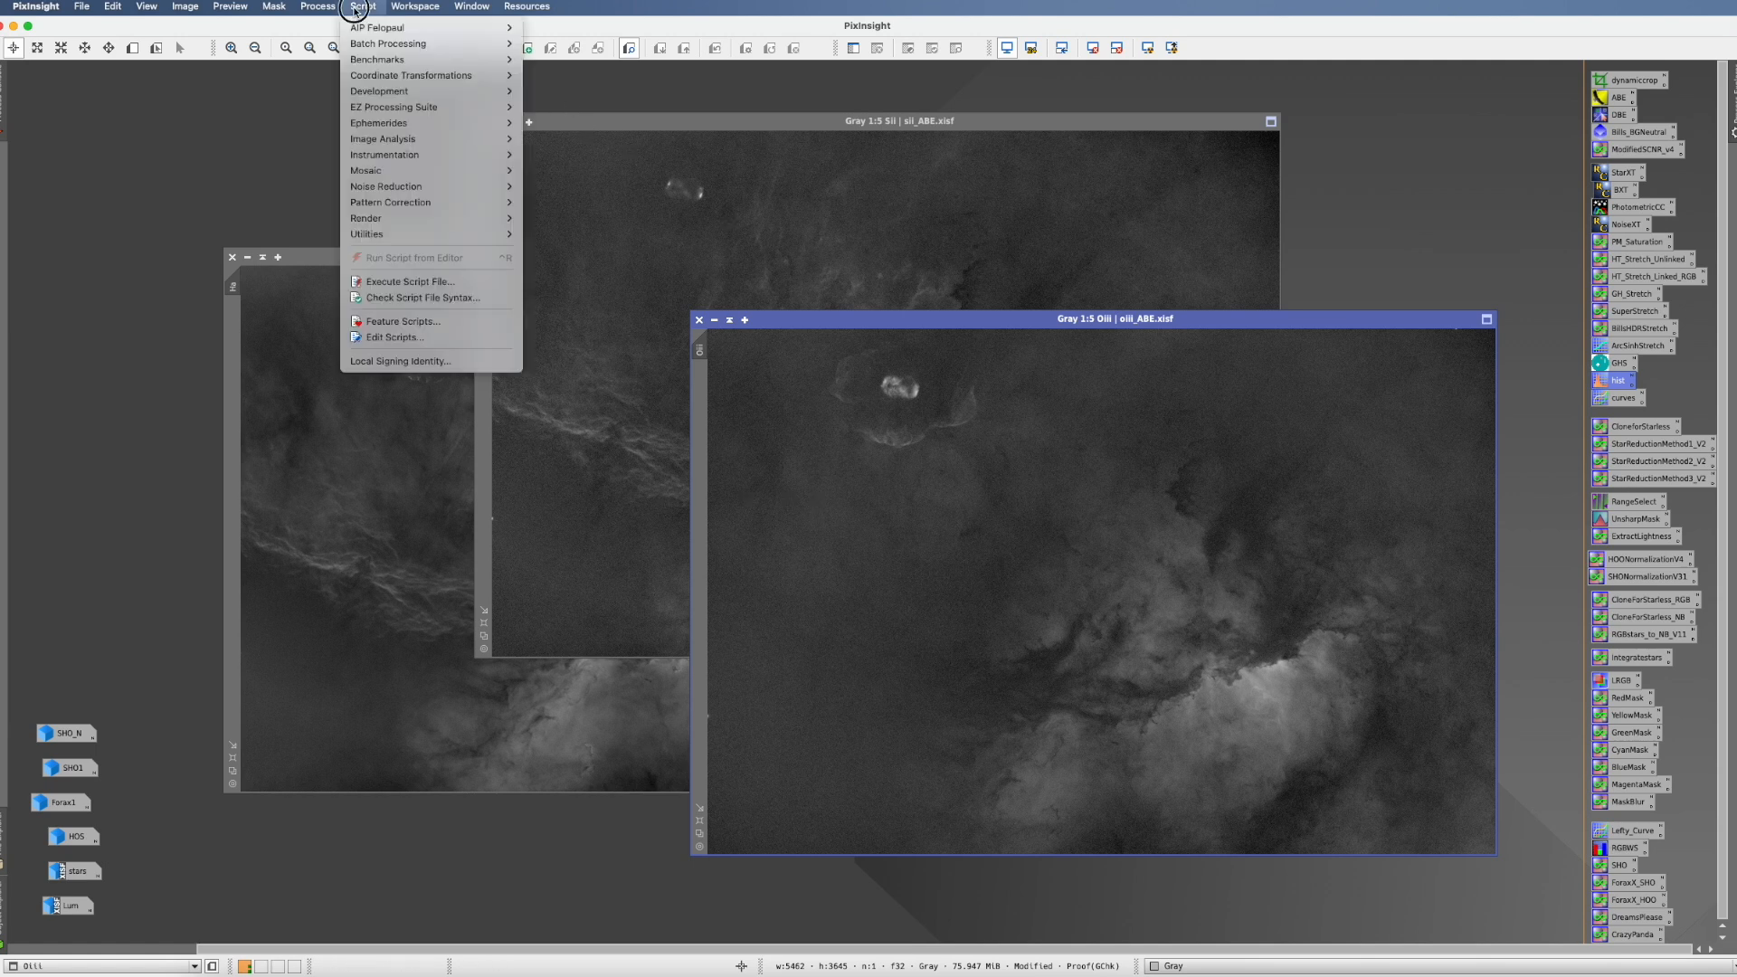
pyautogui.moveTo(429, 234)
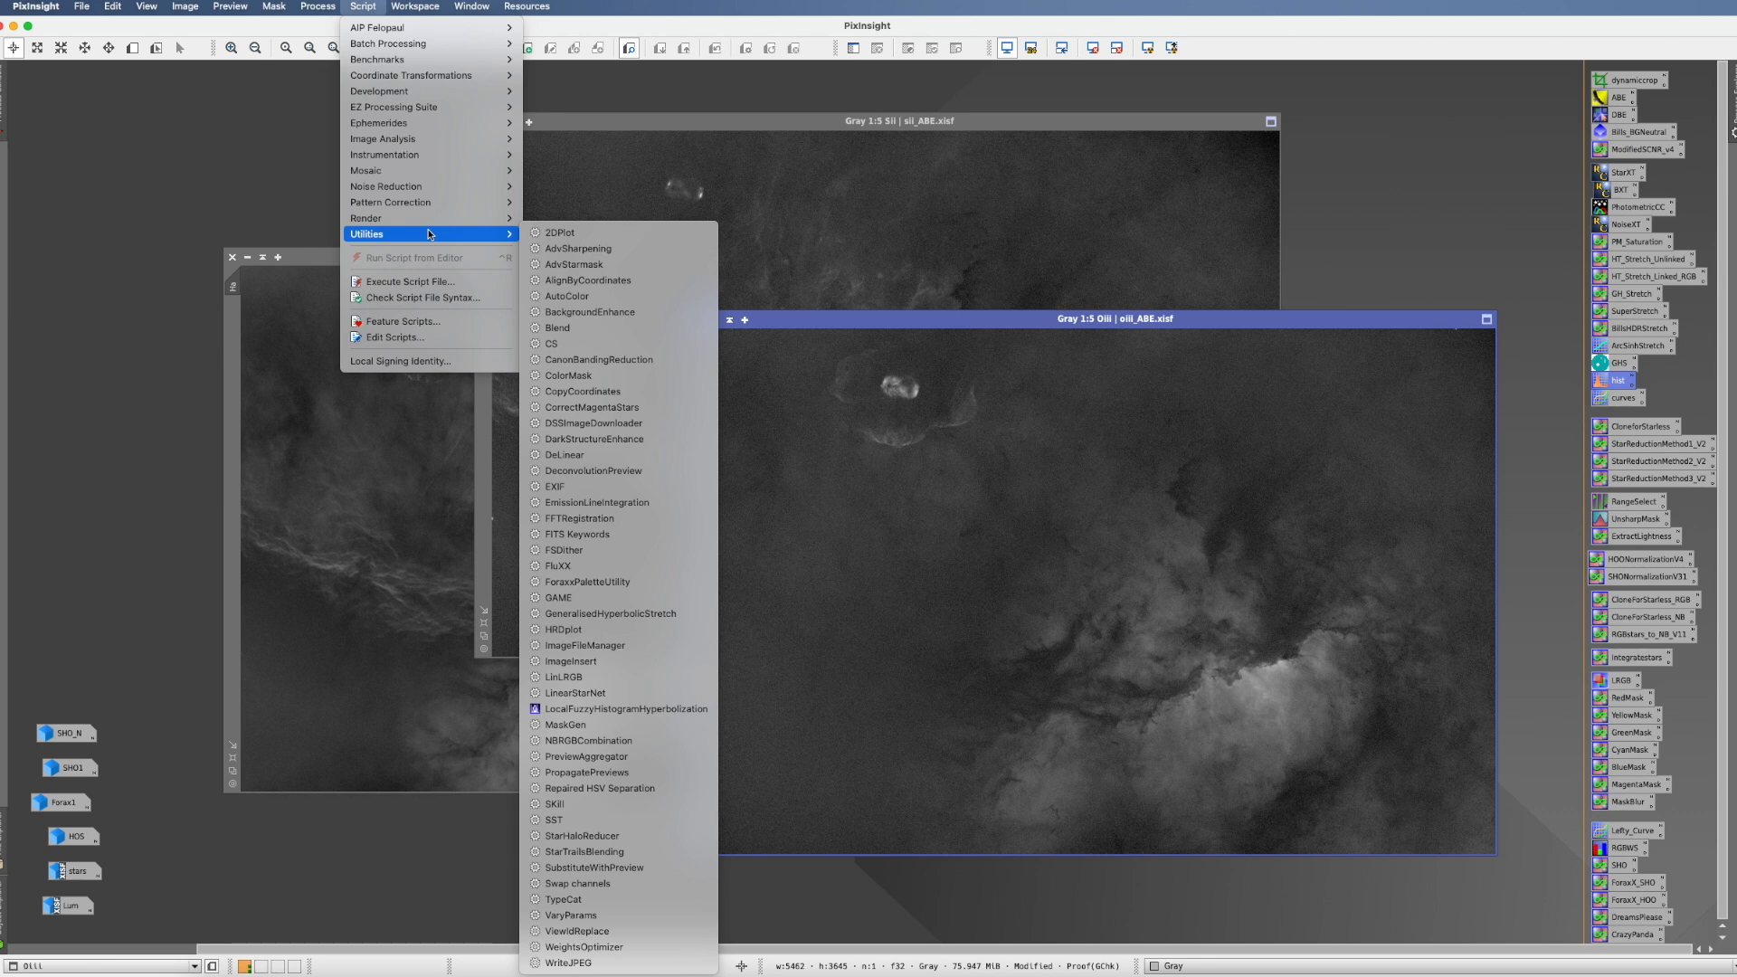
pyautogui.click(623, 584)
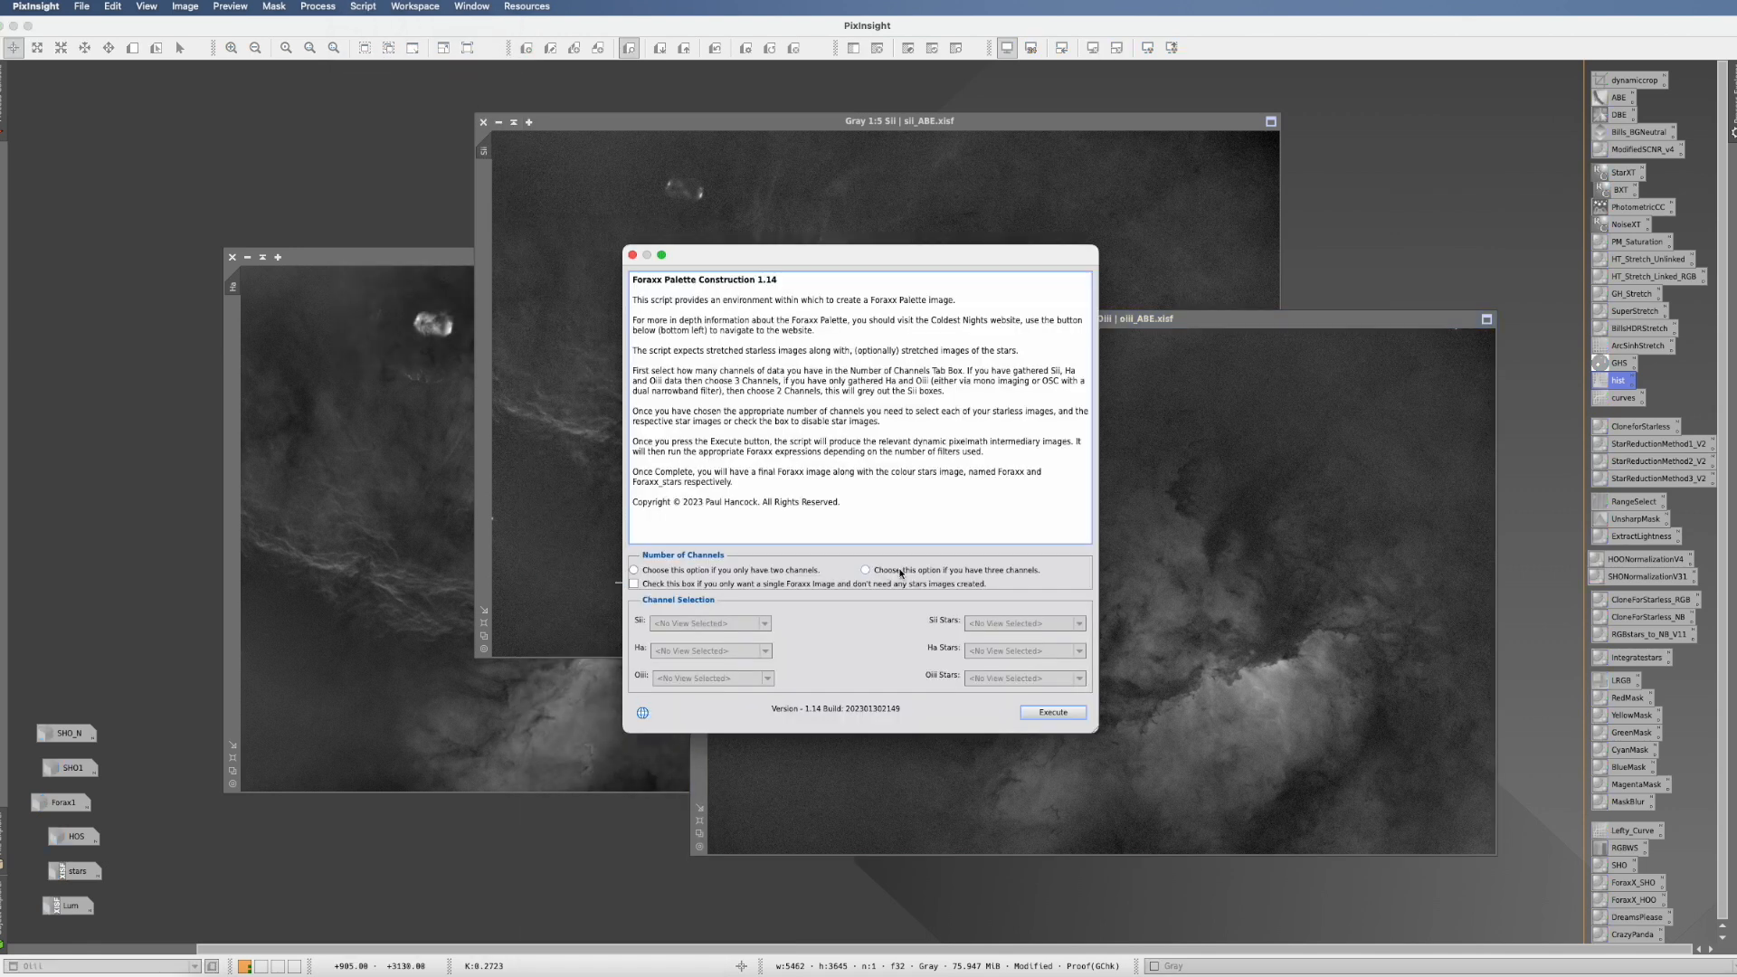
pyautogui.click(866, 571)
pyautogui.click(634, 585)
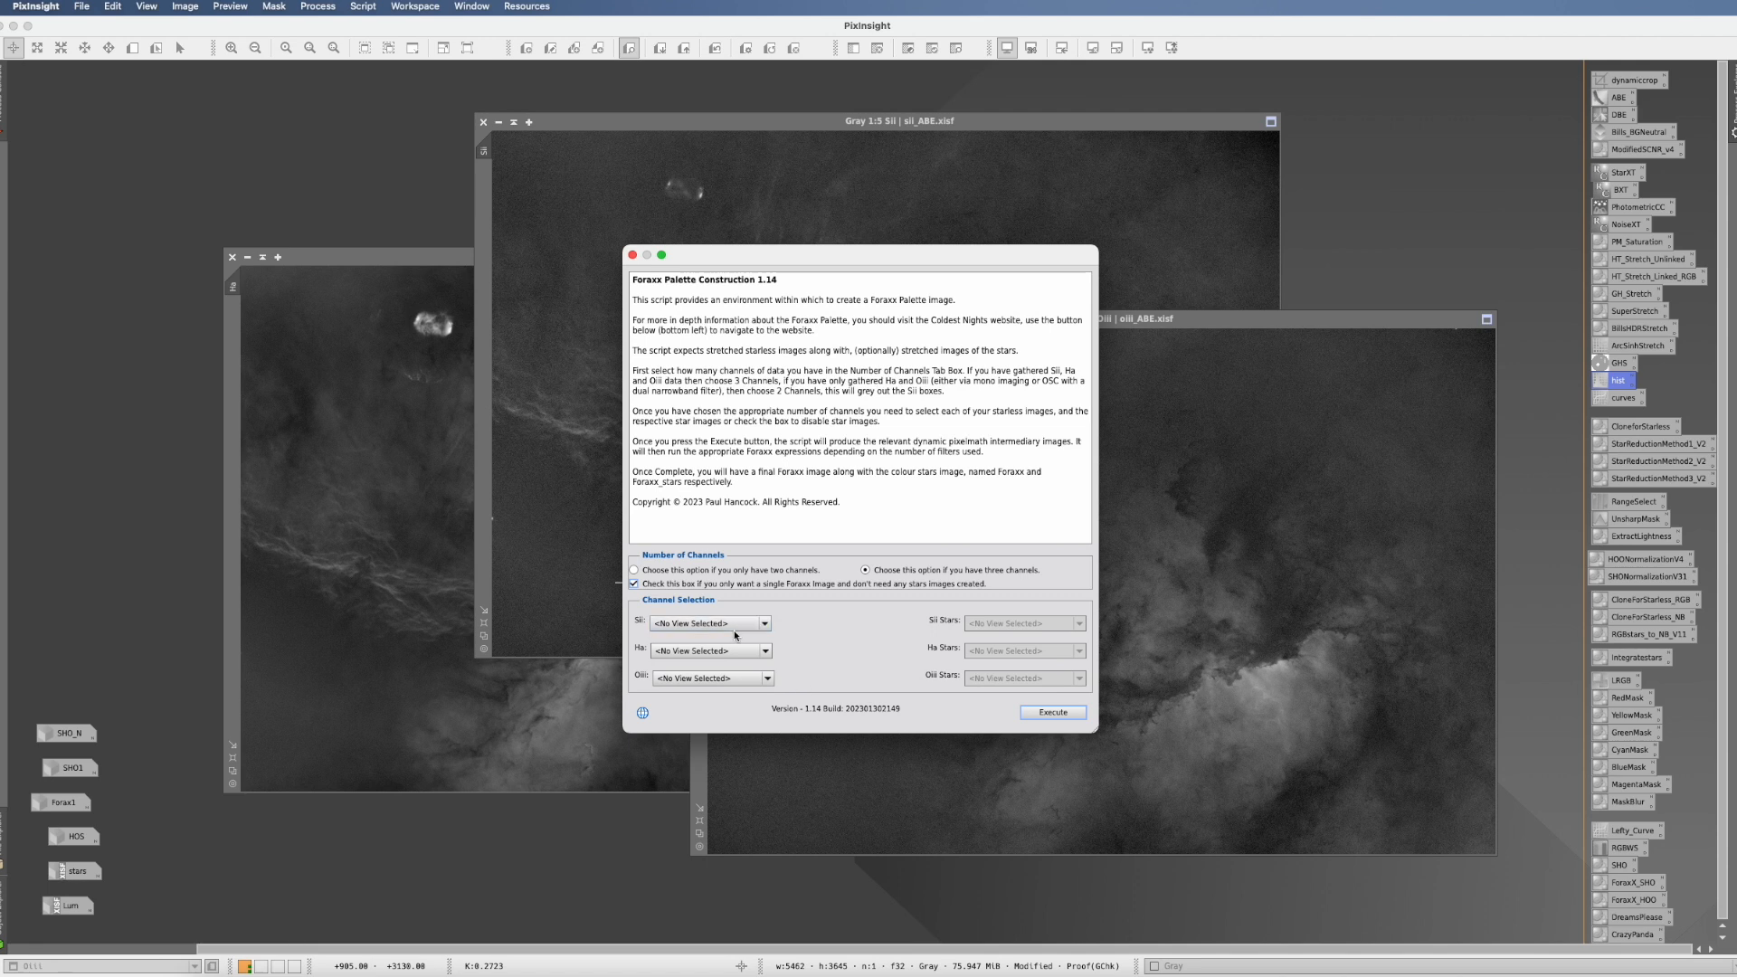
pyautogui.click(766, 624)
pyautogui.click(672, 789)
pyautogui.click(1051, 713)
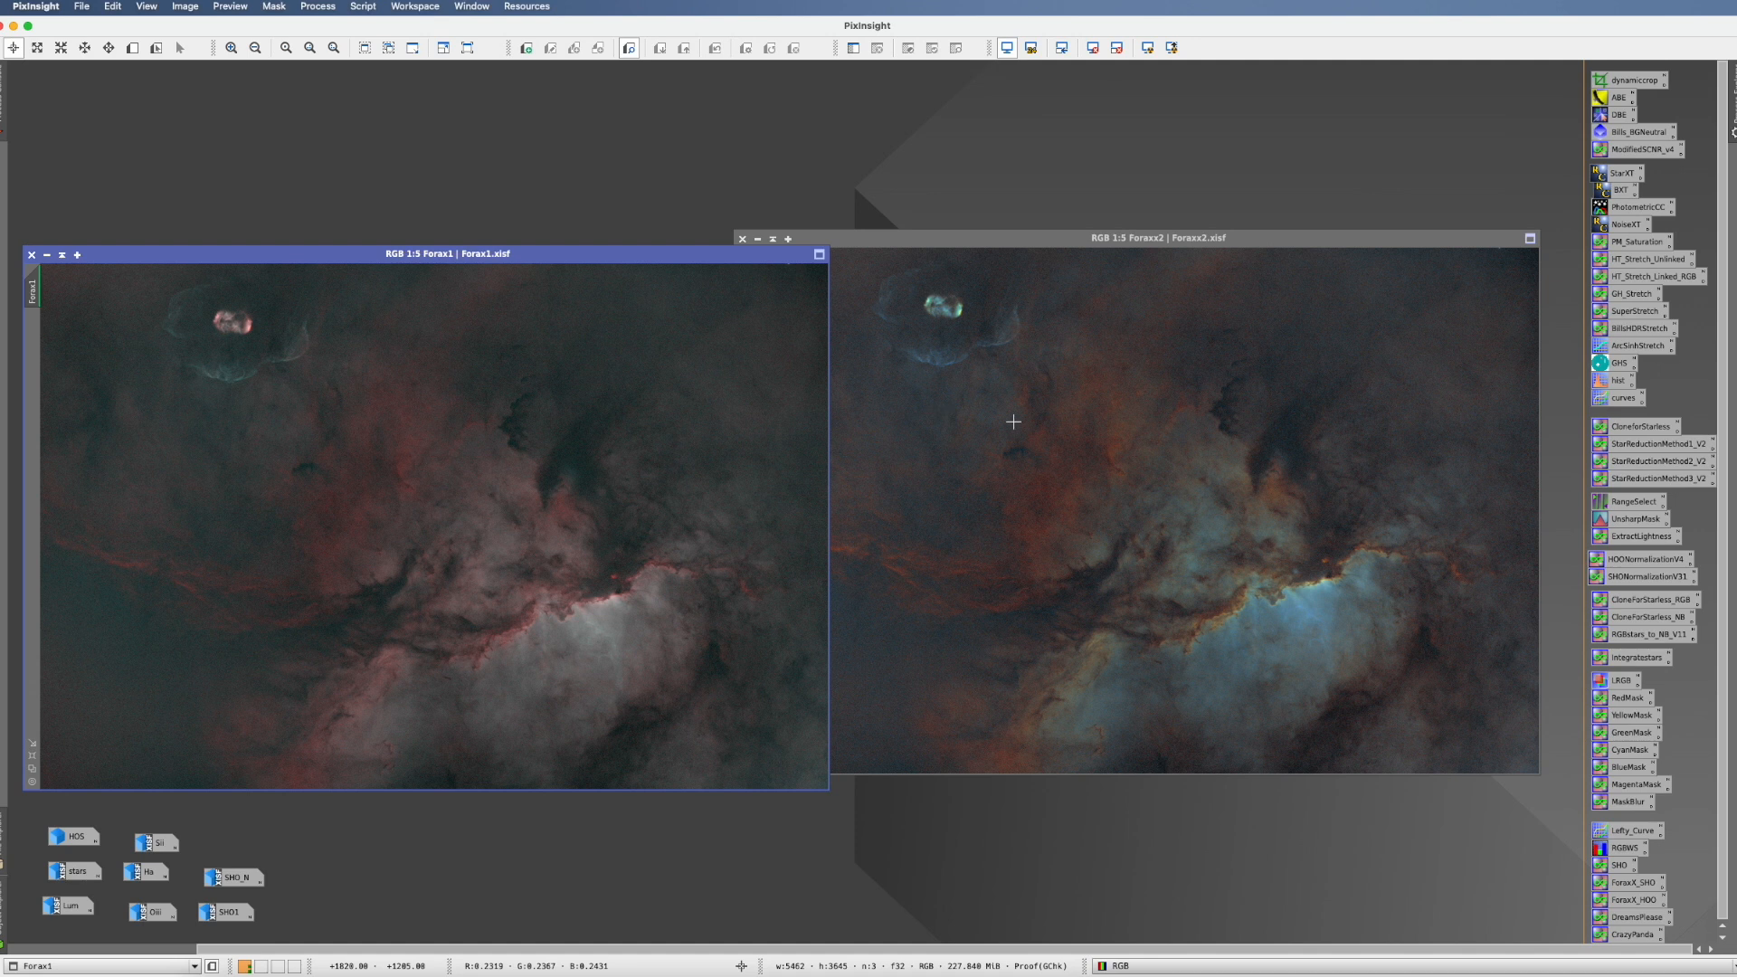
# - Arrange the Forax1 and Foraxx2 images side by side in the upper part of the workspace
pyautogui.click(1084, 384)
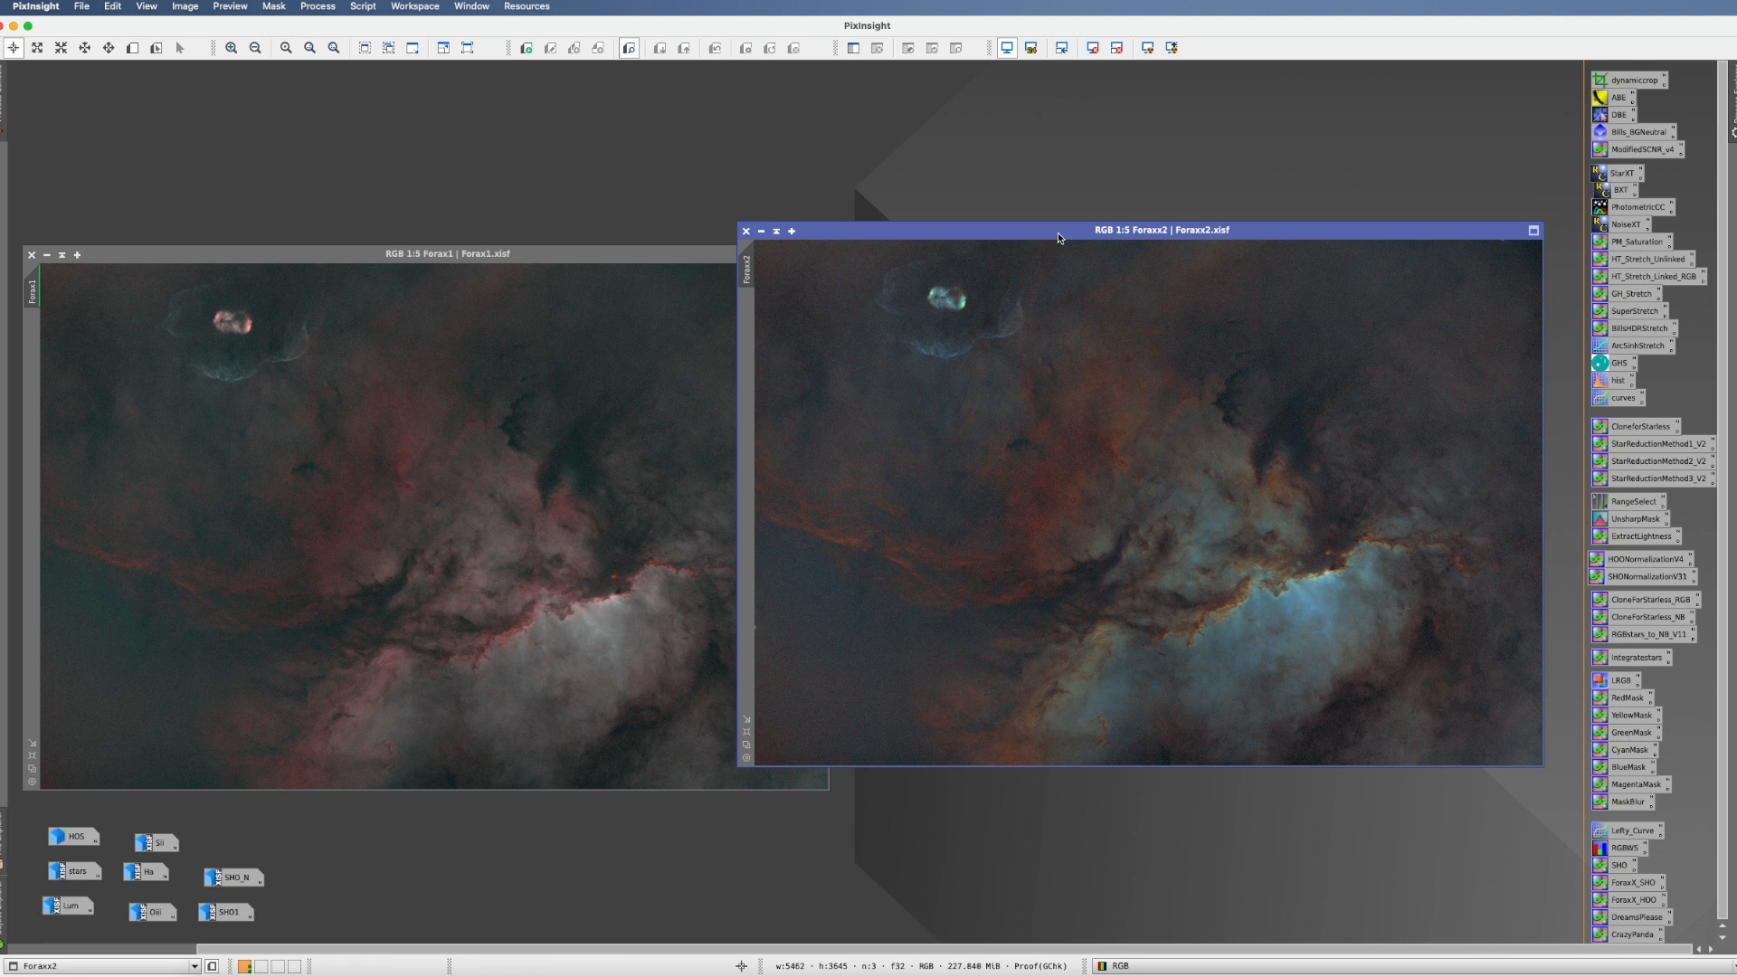
pyautogui.moveTo(1057, 232); pyautogui.dragTo(1077, 105)
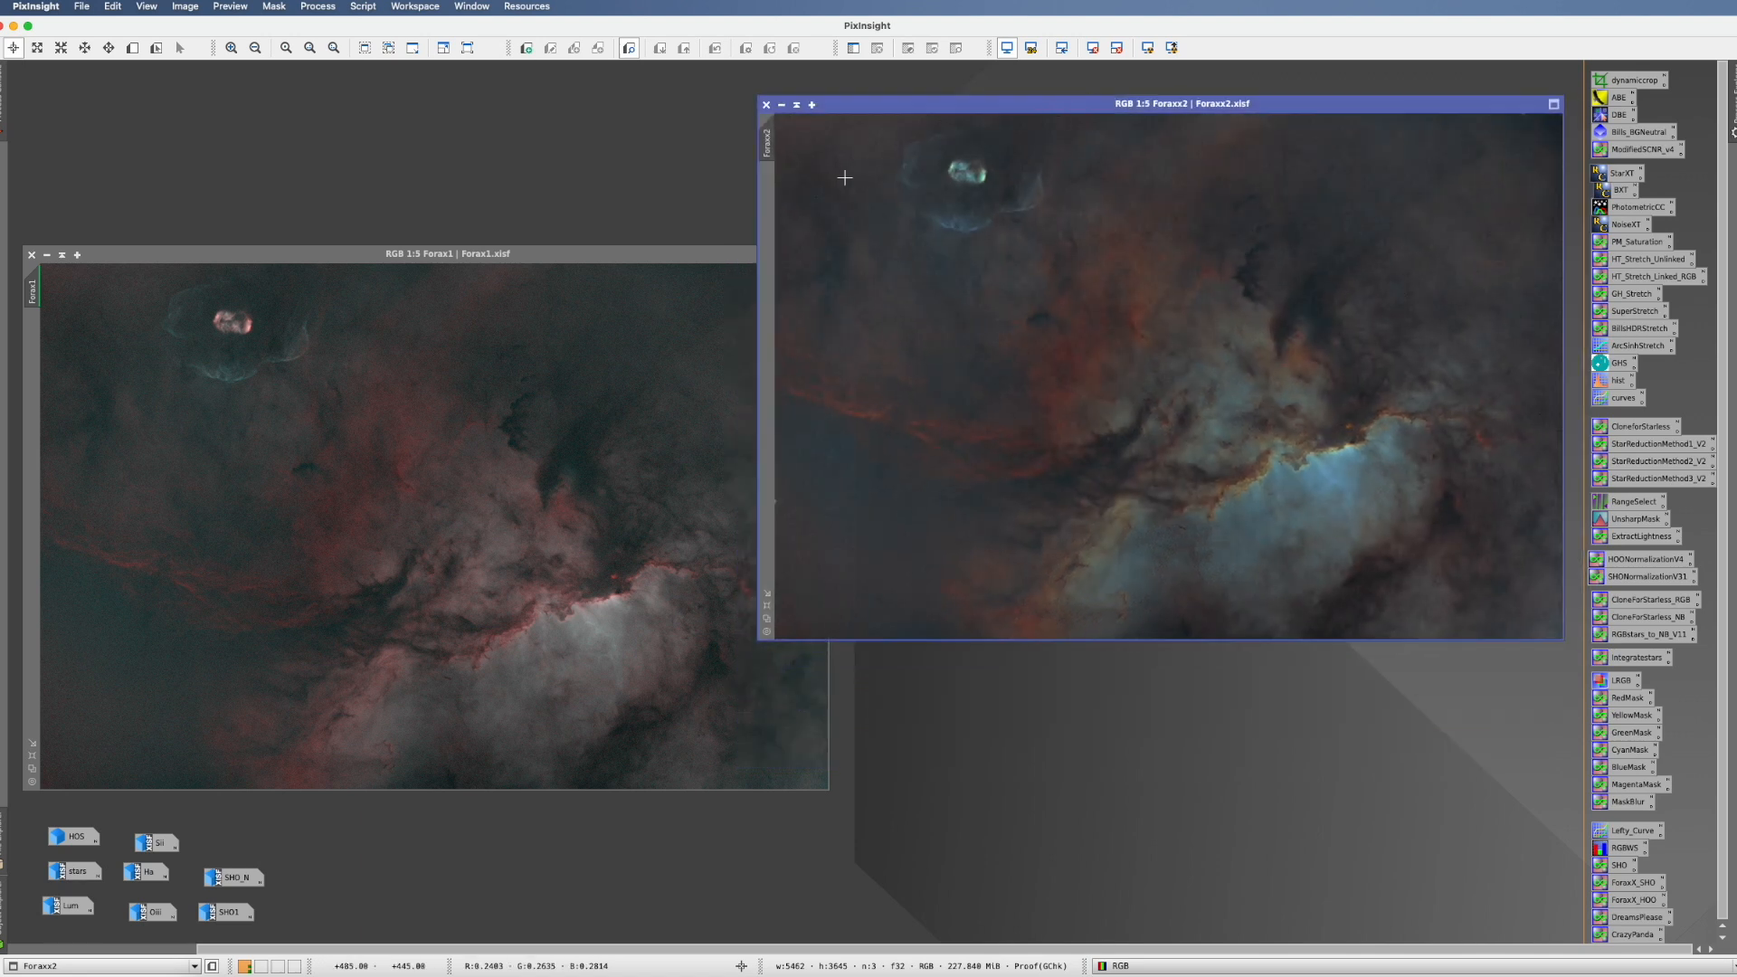
pyautogui.moveTo(621, 264); pyautogui.dragTo(590, 125)
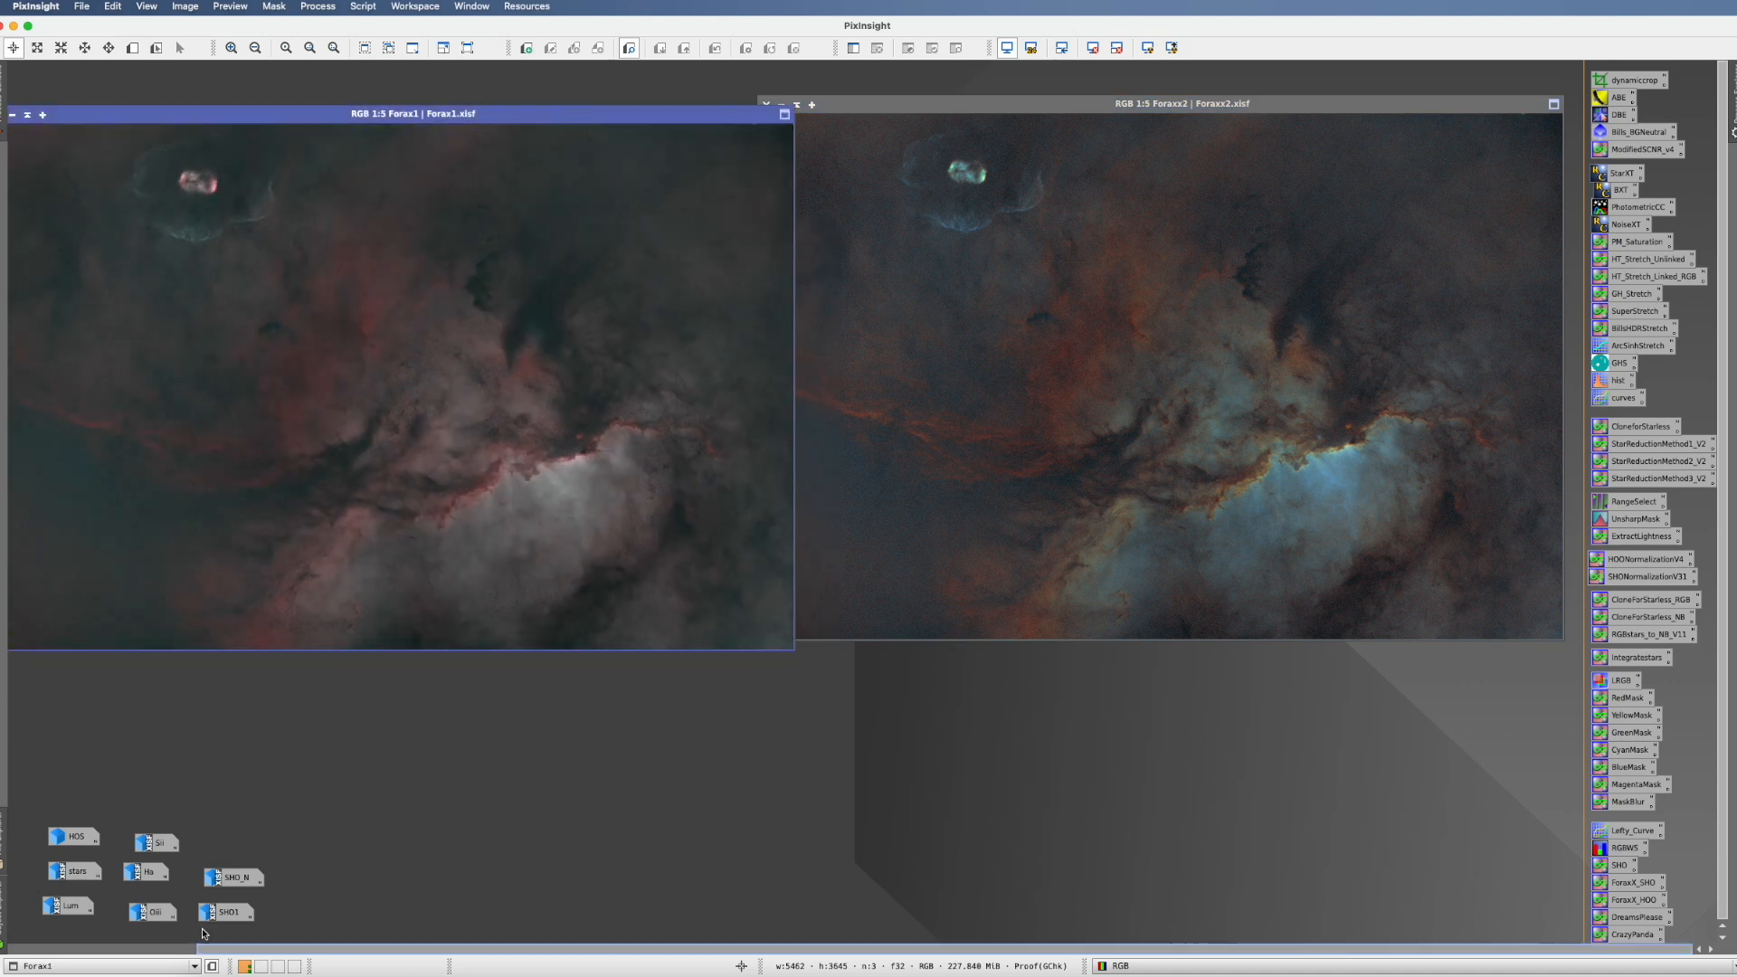
# - Restore SHO_N and SHO1 to compare them side by side, keeping only SHO_N open below the Foraxx images
pyautogui.doubleClick(218, 880)
pyautogui.doubleClick(226, 912)
pyautogui.moveTo(644, 252); pyautogui.dragTo(539, 349)
pyautogui.moveTo(1011, 147); pyautogui.dragTo(1085, 355)
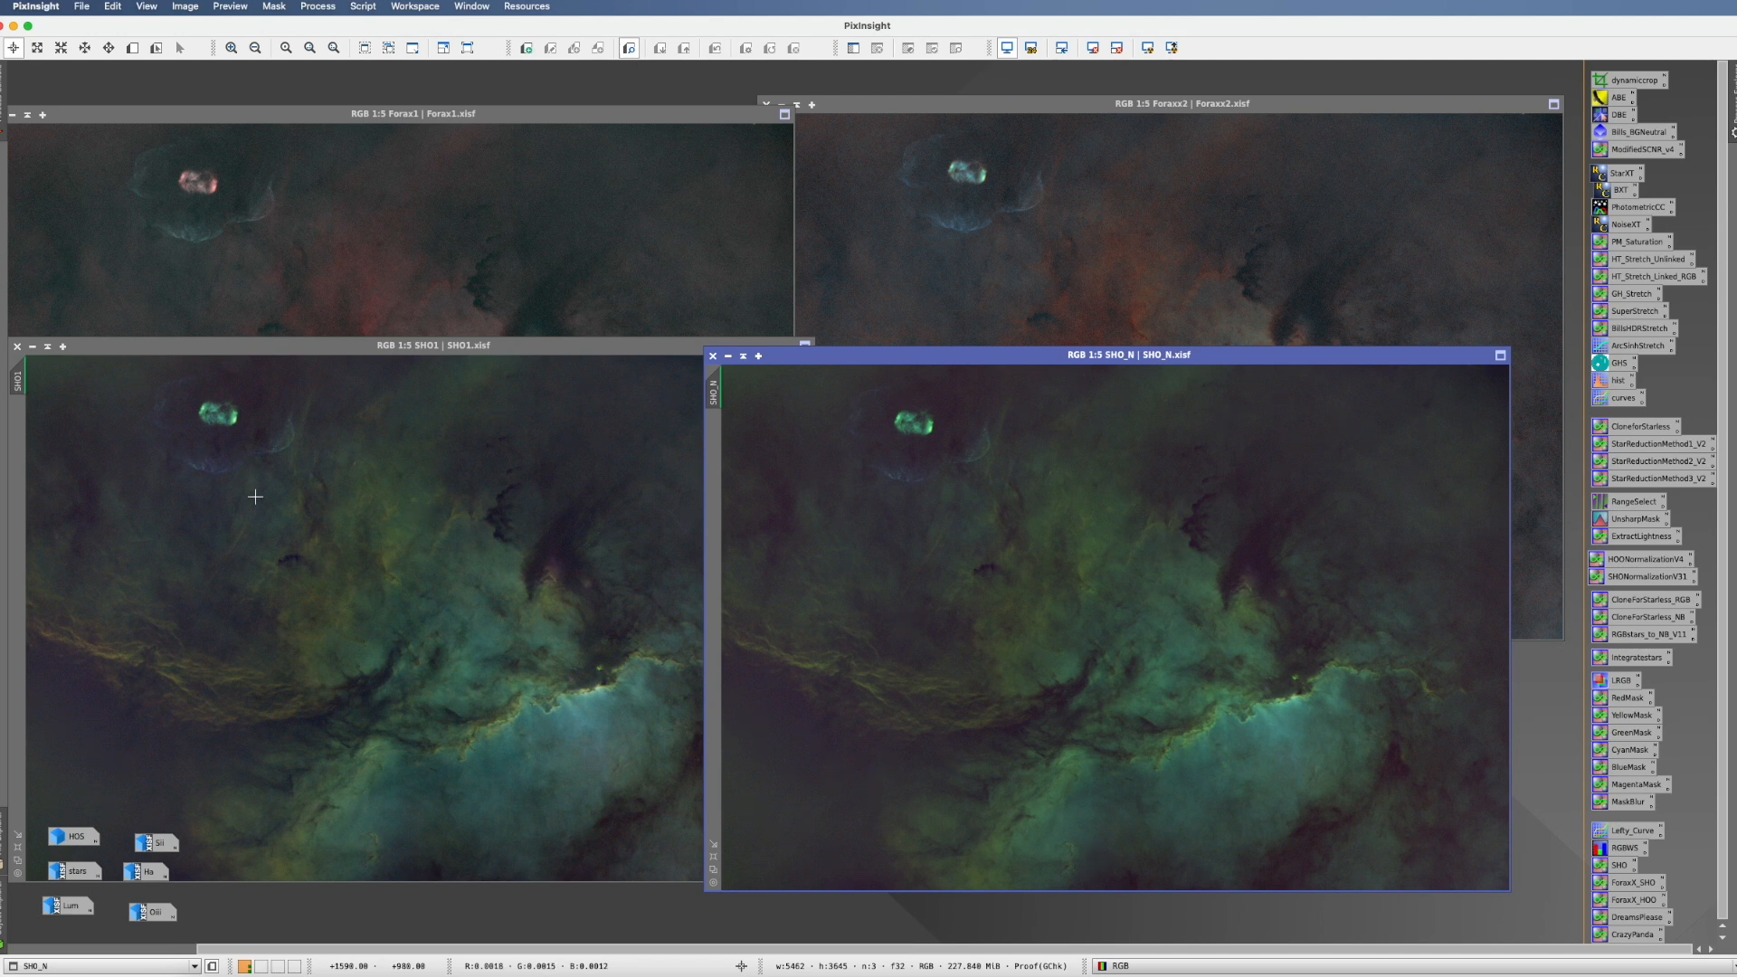
pyautogui.moveTo(981, 358); pyautogui.dragTo(1024, 366)
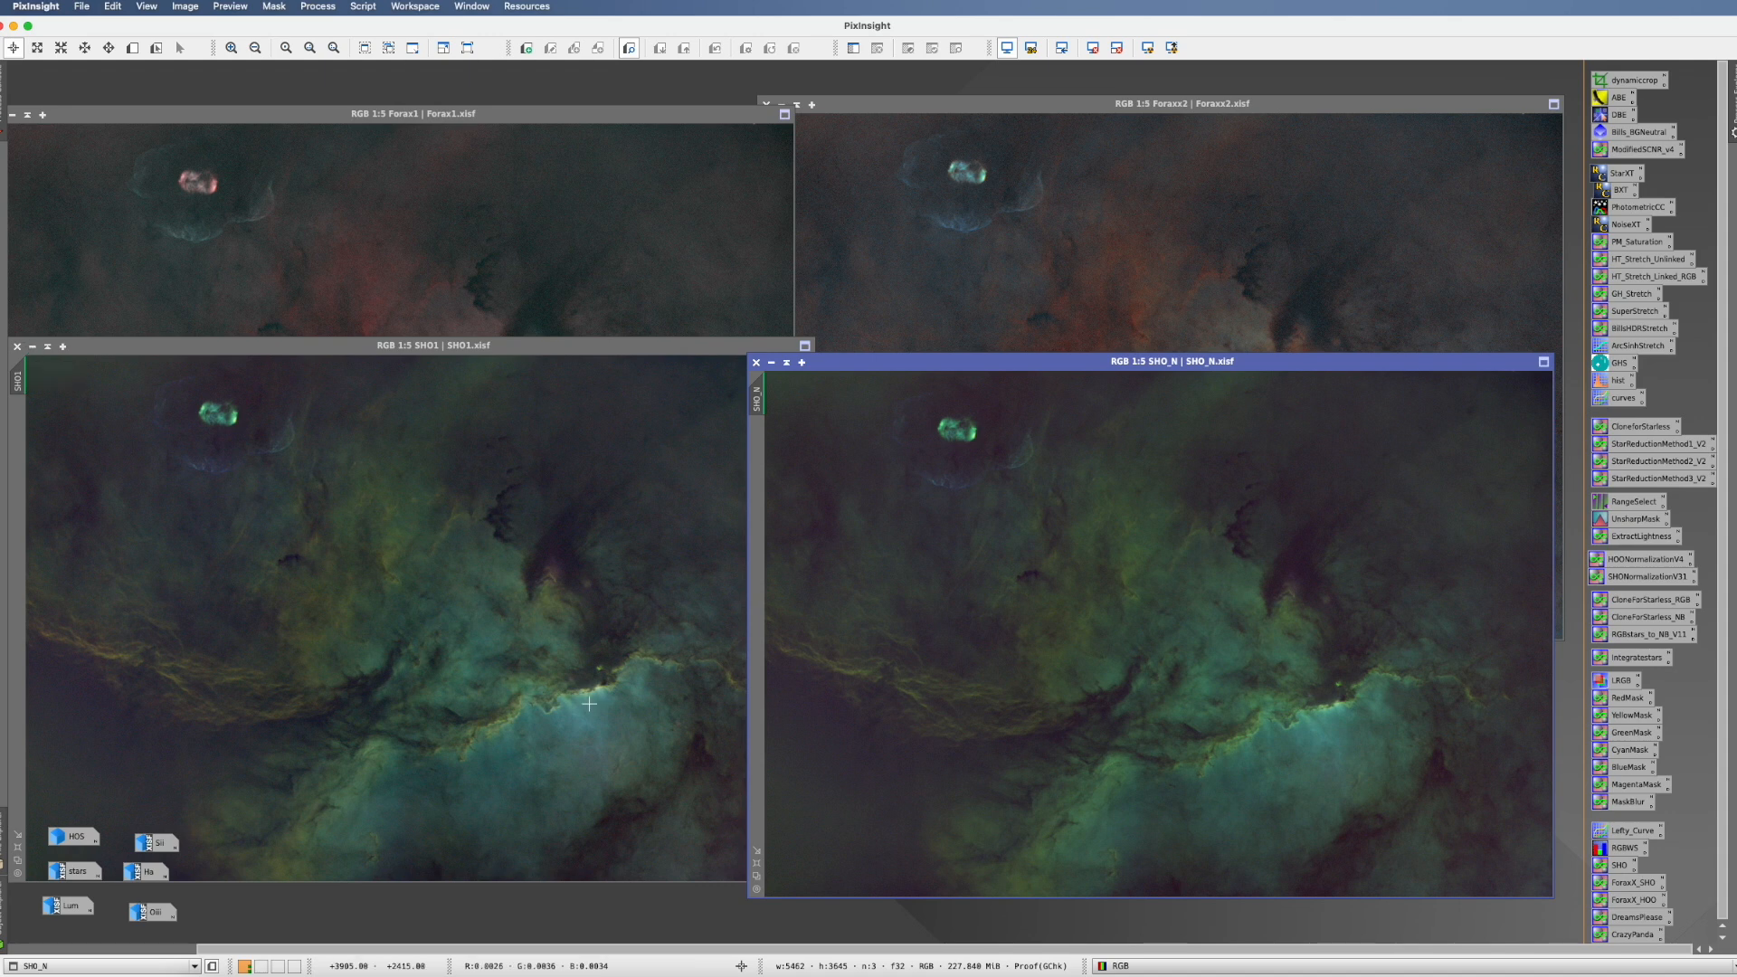
pyautogui.click(32, 345)
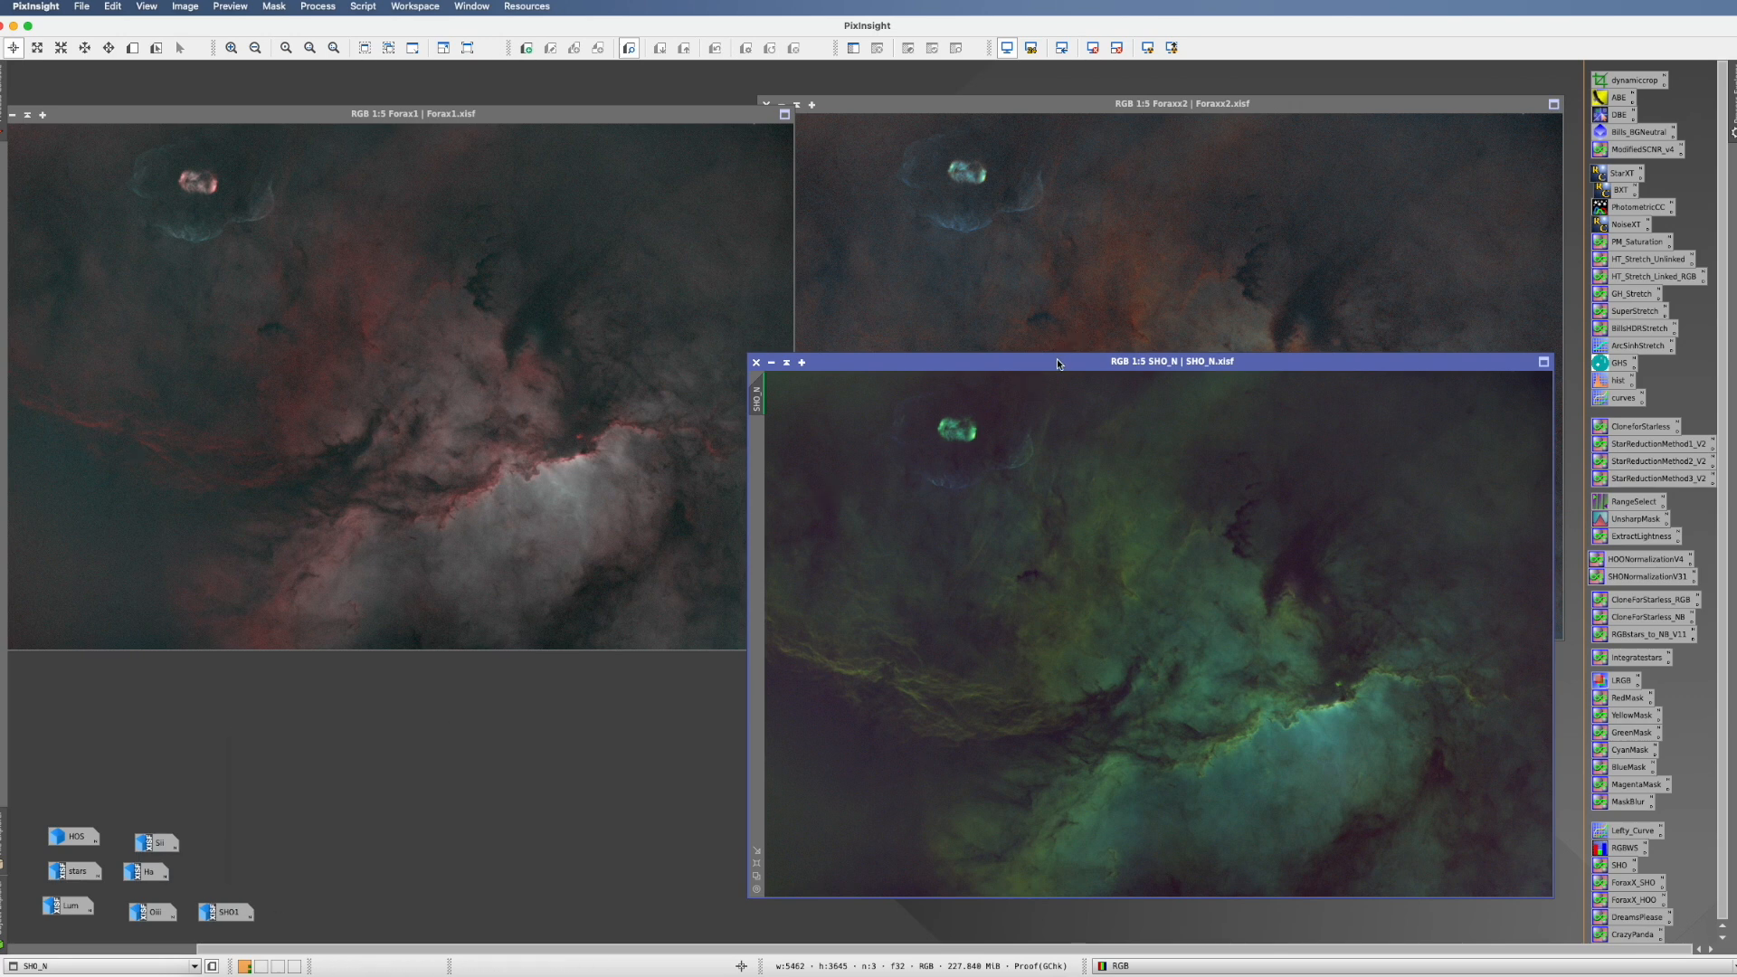
pyautogui.moveTo(1058, 364); pyautogui.dragTo(776, 371)
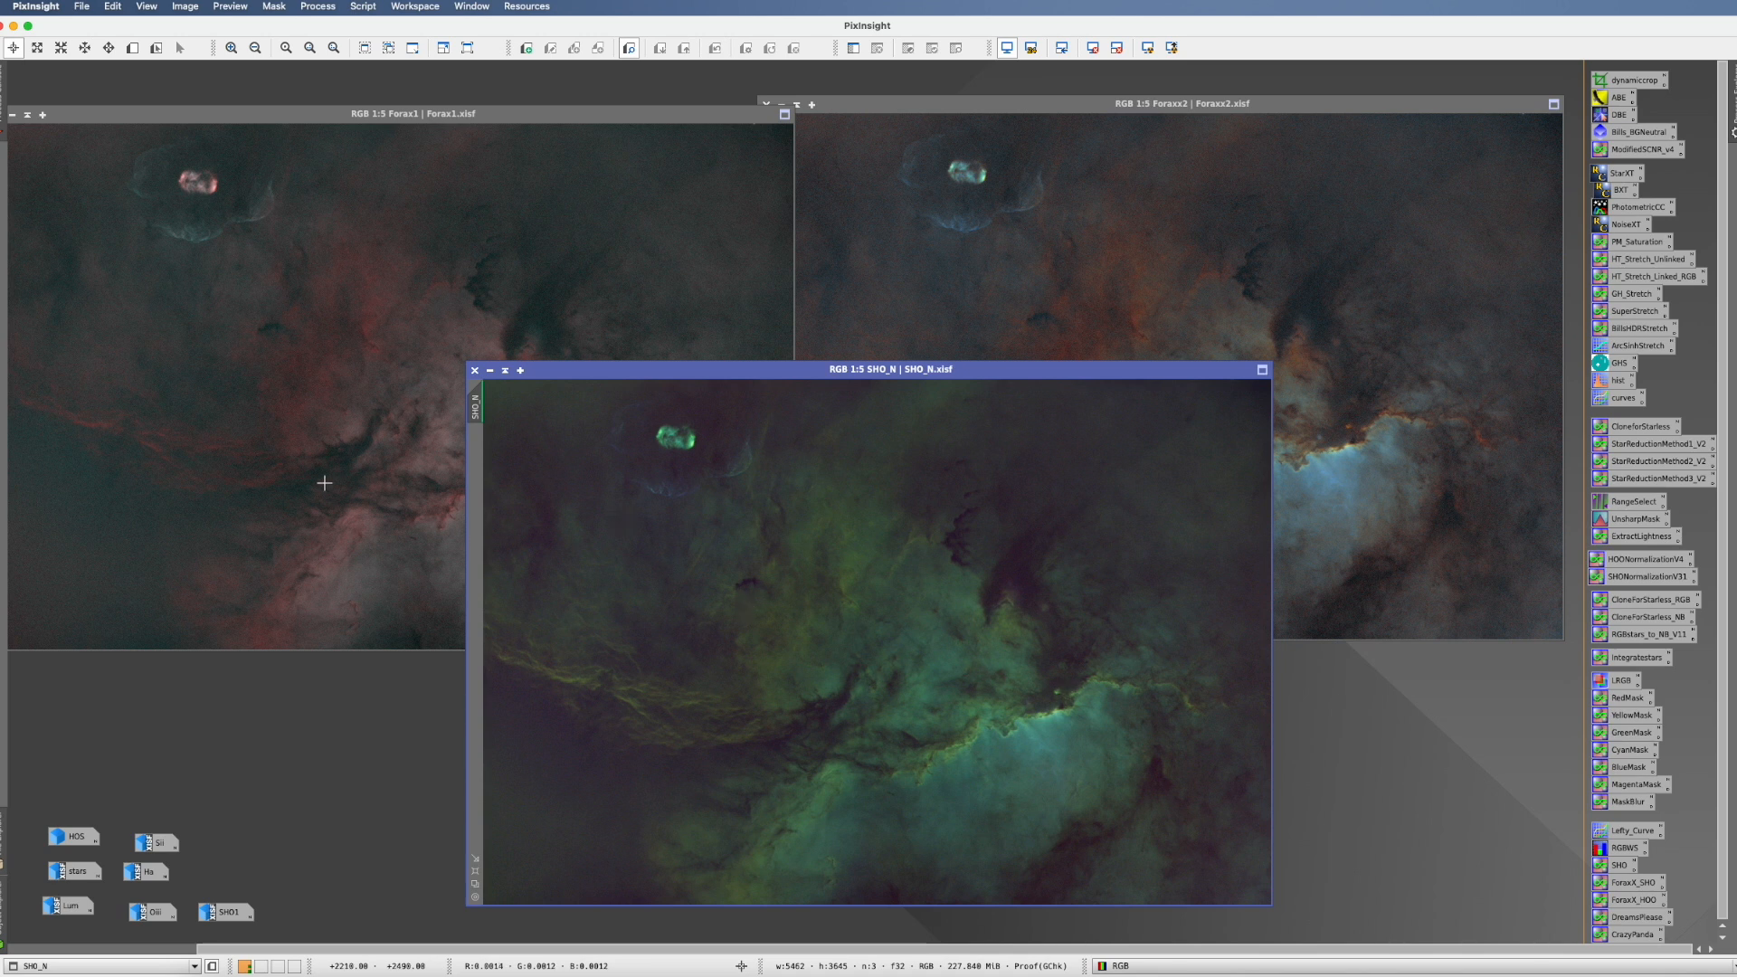
# - Configure BlurXTerminator with automatic PSF off and a PSF diameter of 2.40 pixels, checking the stars image
pyautogui.doubleClick(1620, 190)
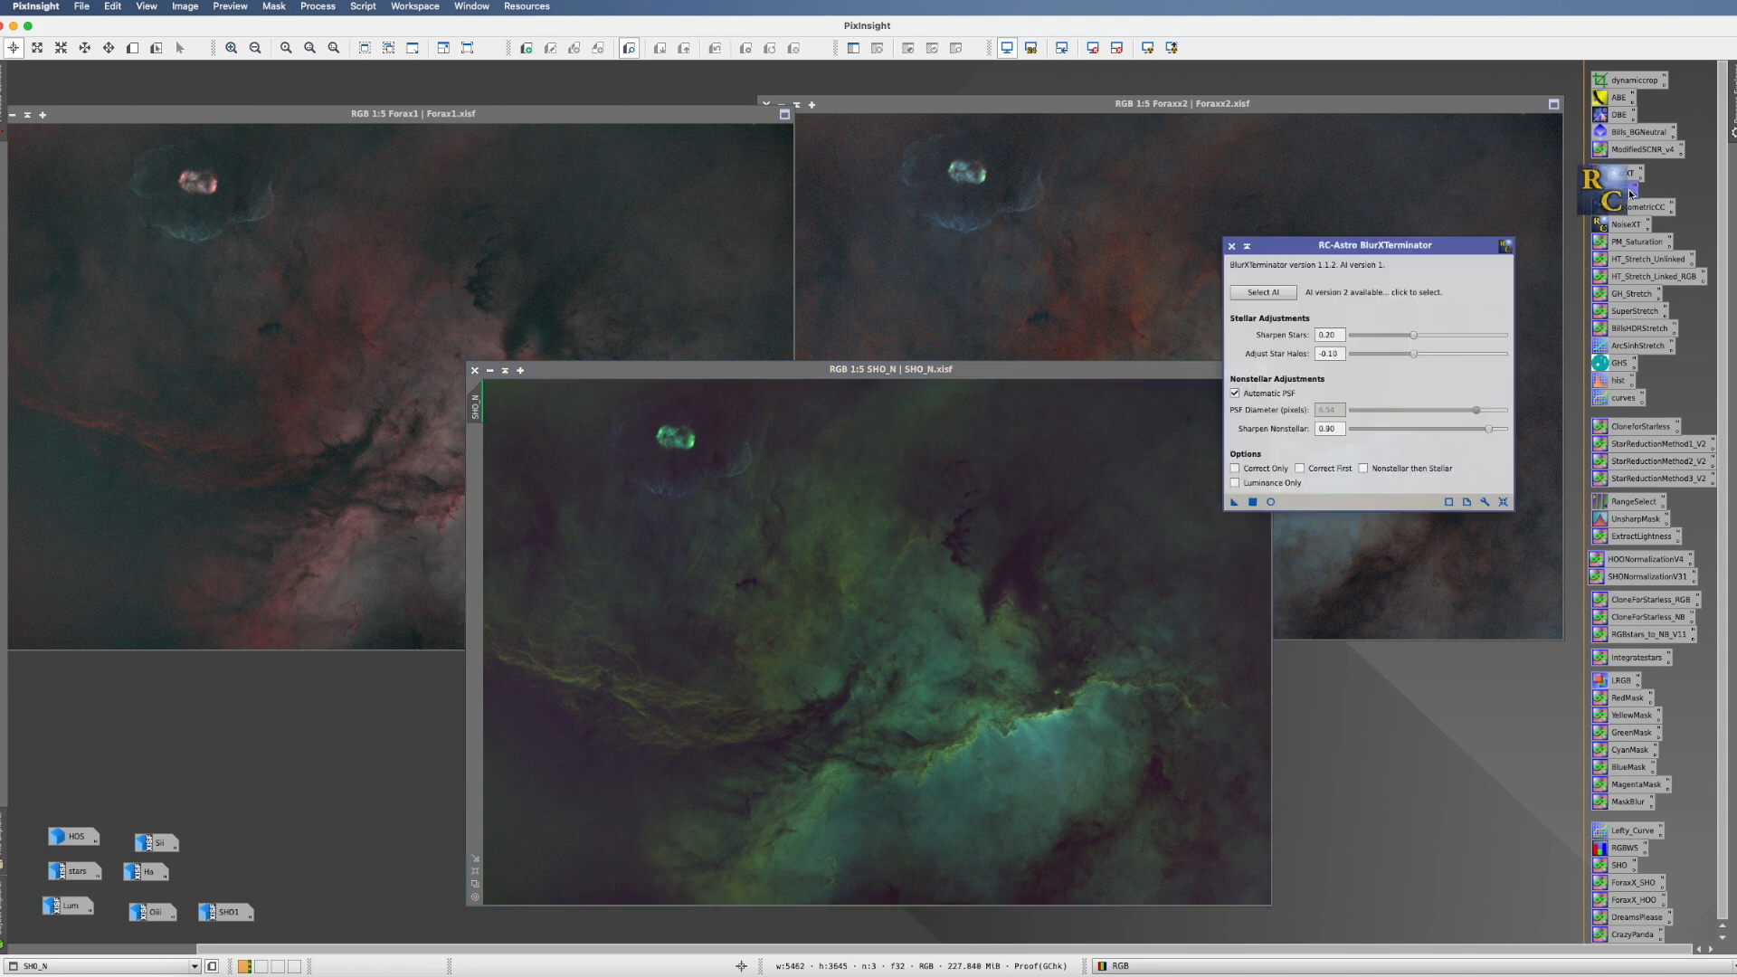
pyautogui.moveTo(1353, 248); pyautogui.dragTo(1347, 238)
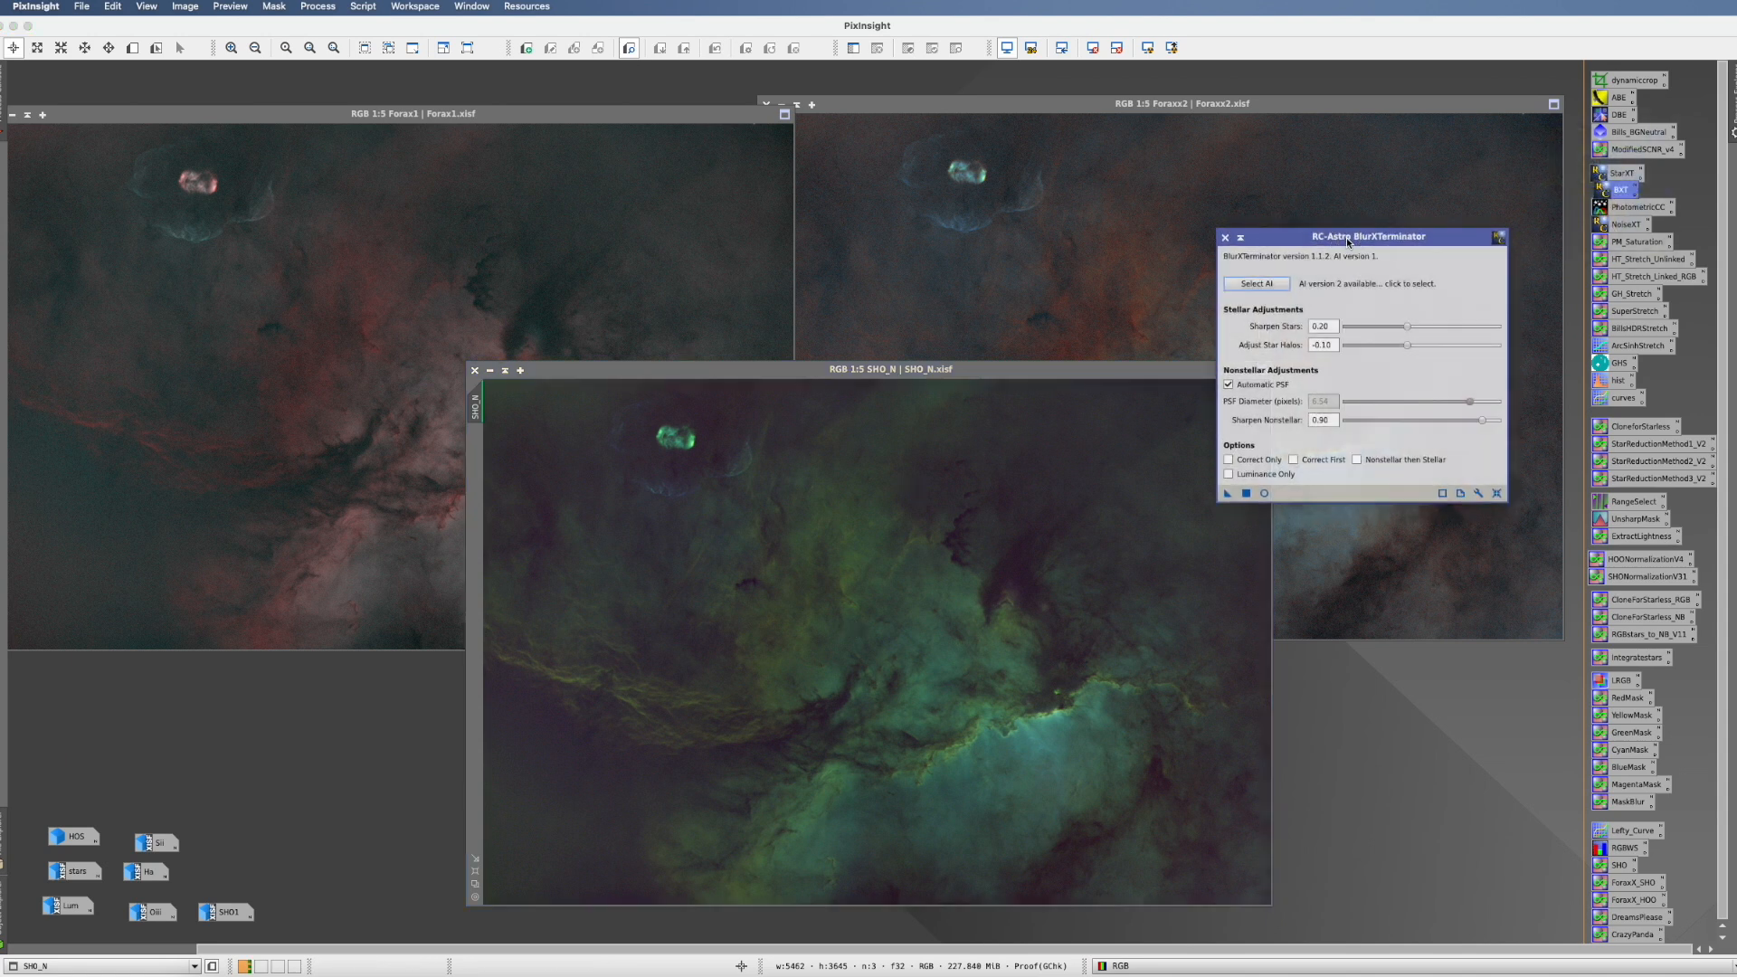
pyautogui.click(1230, 386)
pyautogui.doubleClick(82, 874)
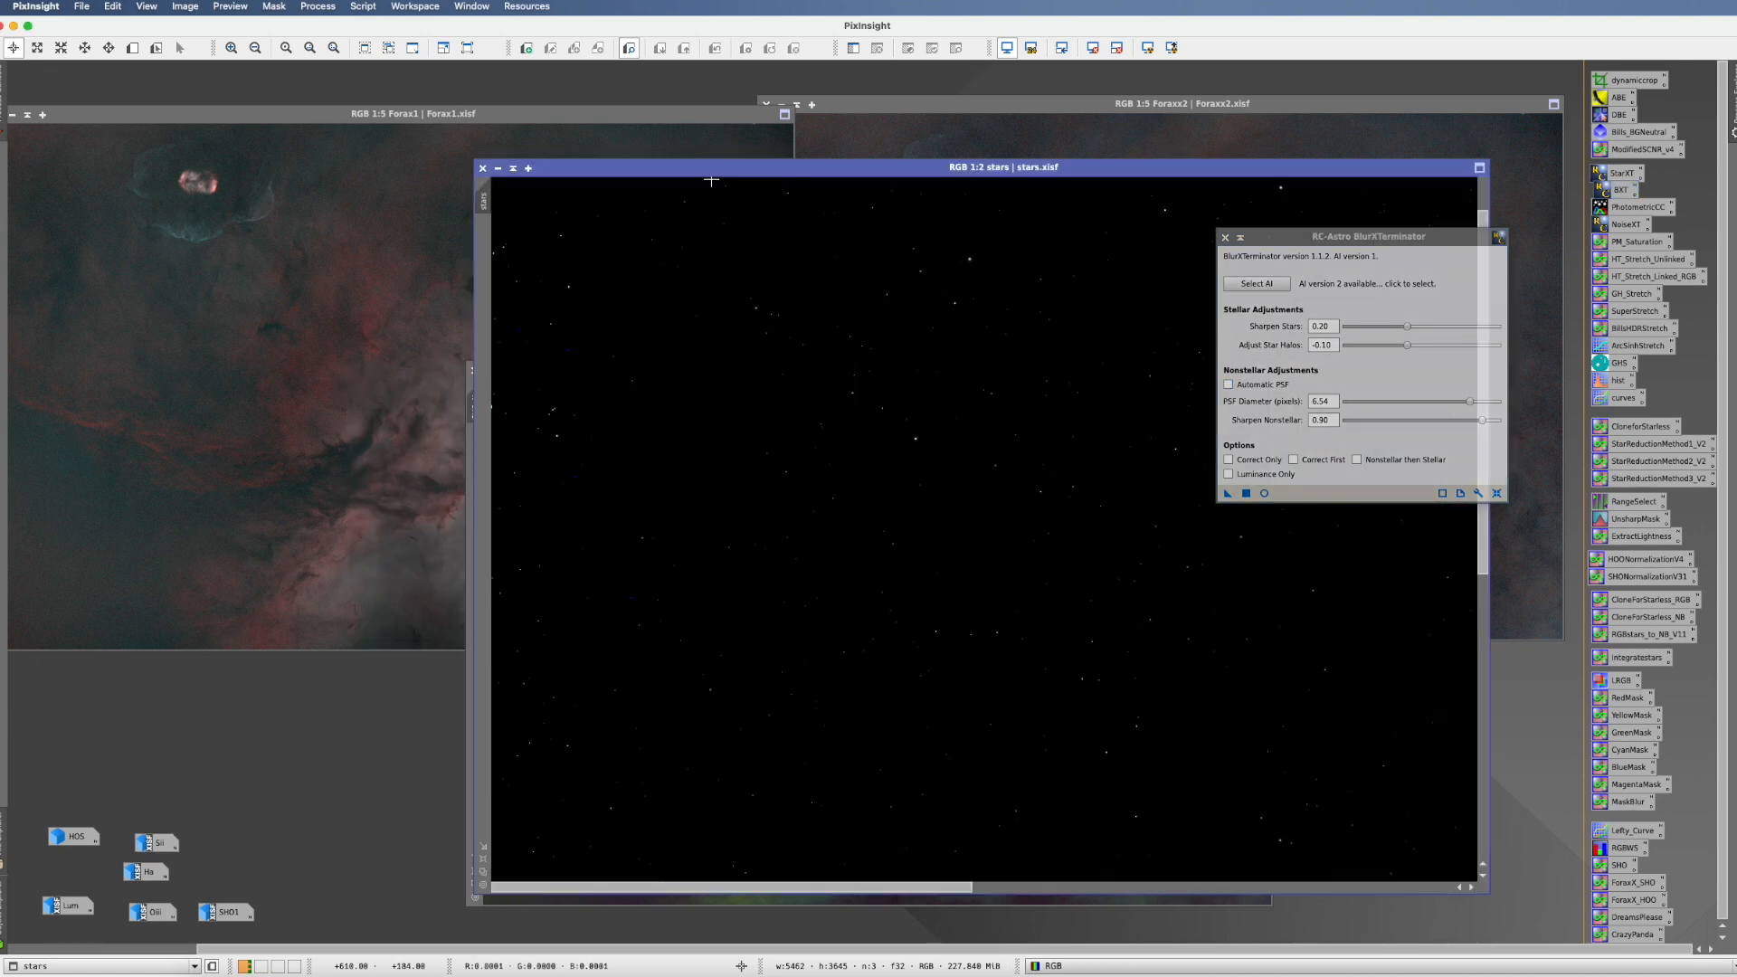
pyautogui.click(498, 168)
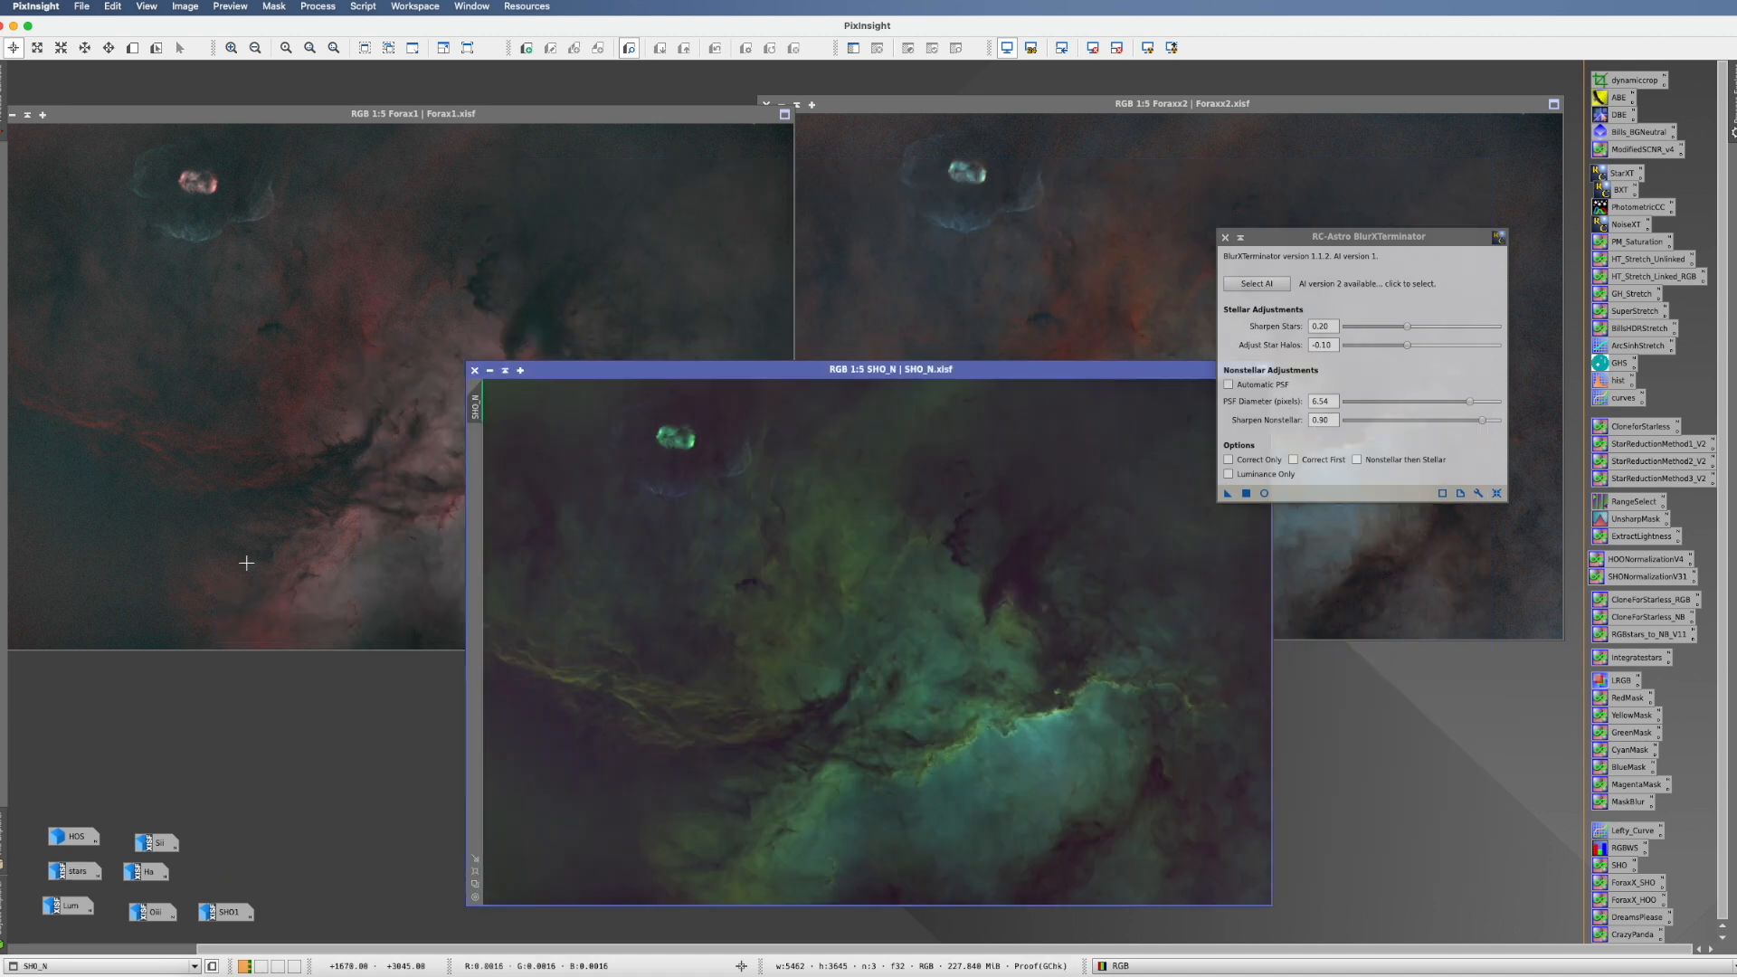
pyautogui.moveTo(1332, 401); pyautogui.dragTo(1256, 405)
pyautogui.write('2.4')
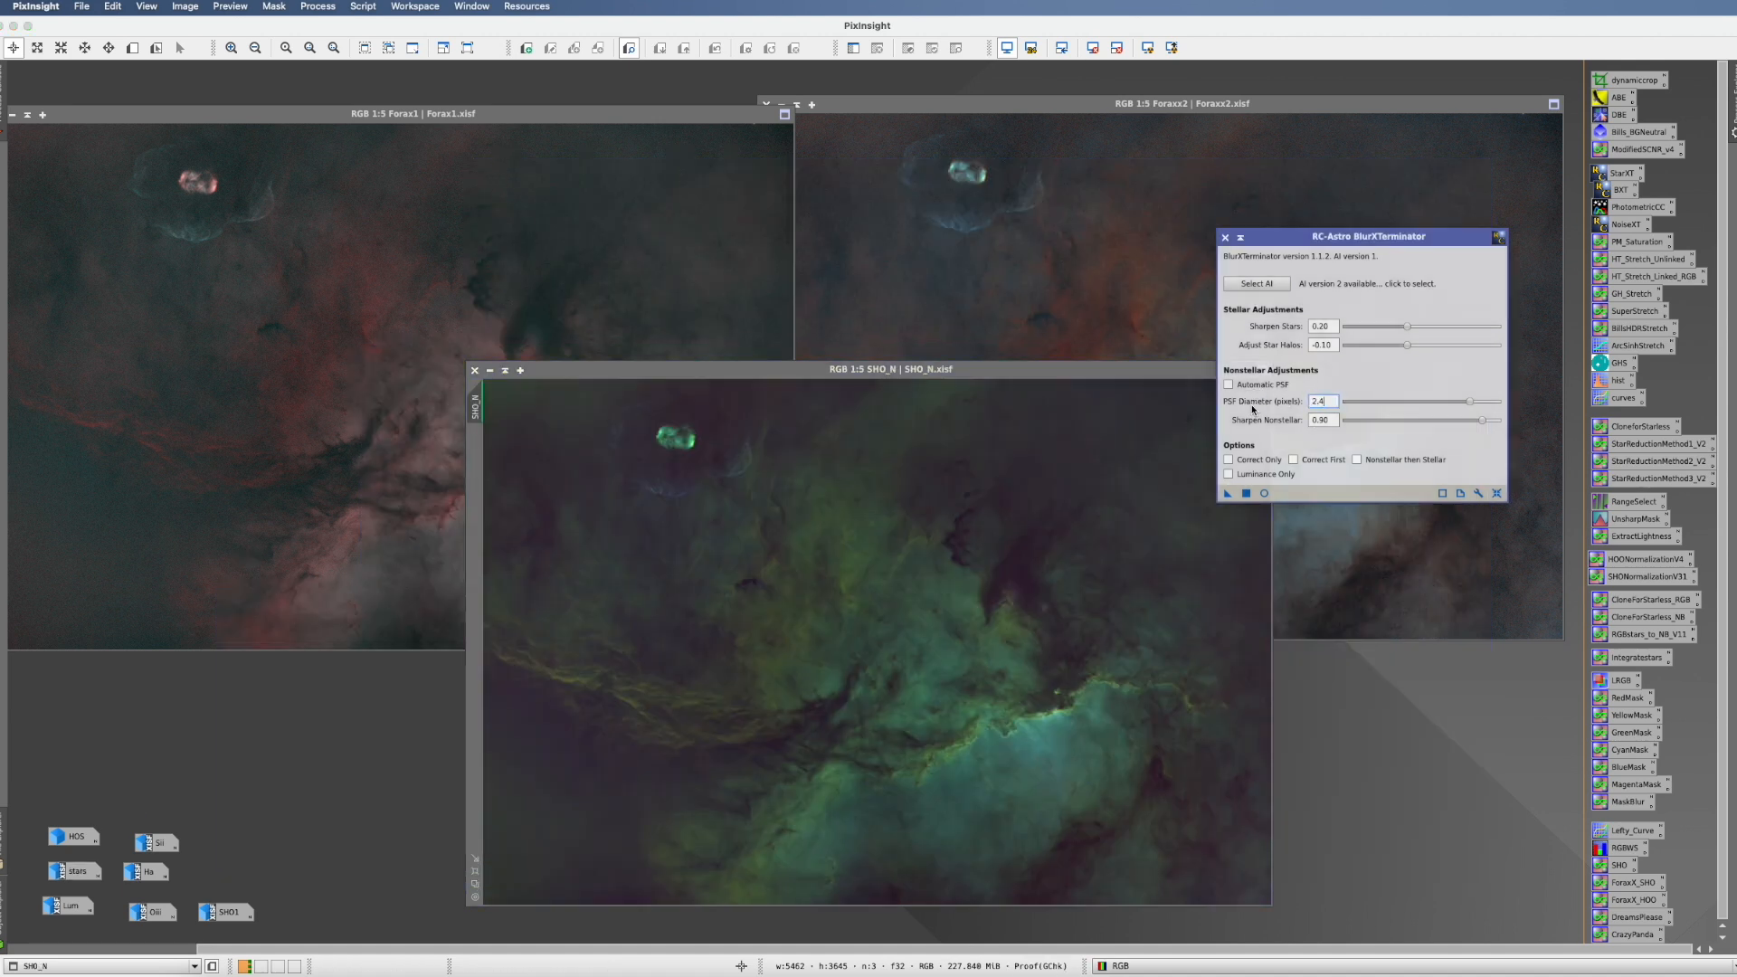
pyautogui.press('Tab')
# - Apply BlurXTerminator to the SHO_N, Forax1 and Foraxx2 images
pyautogui.moveTo(1264, 493); pyautogui.dragTo(961, 509)
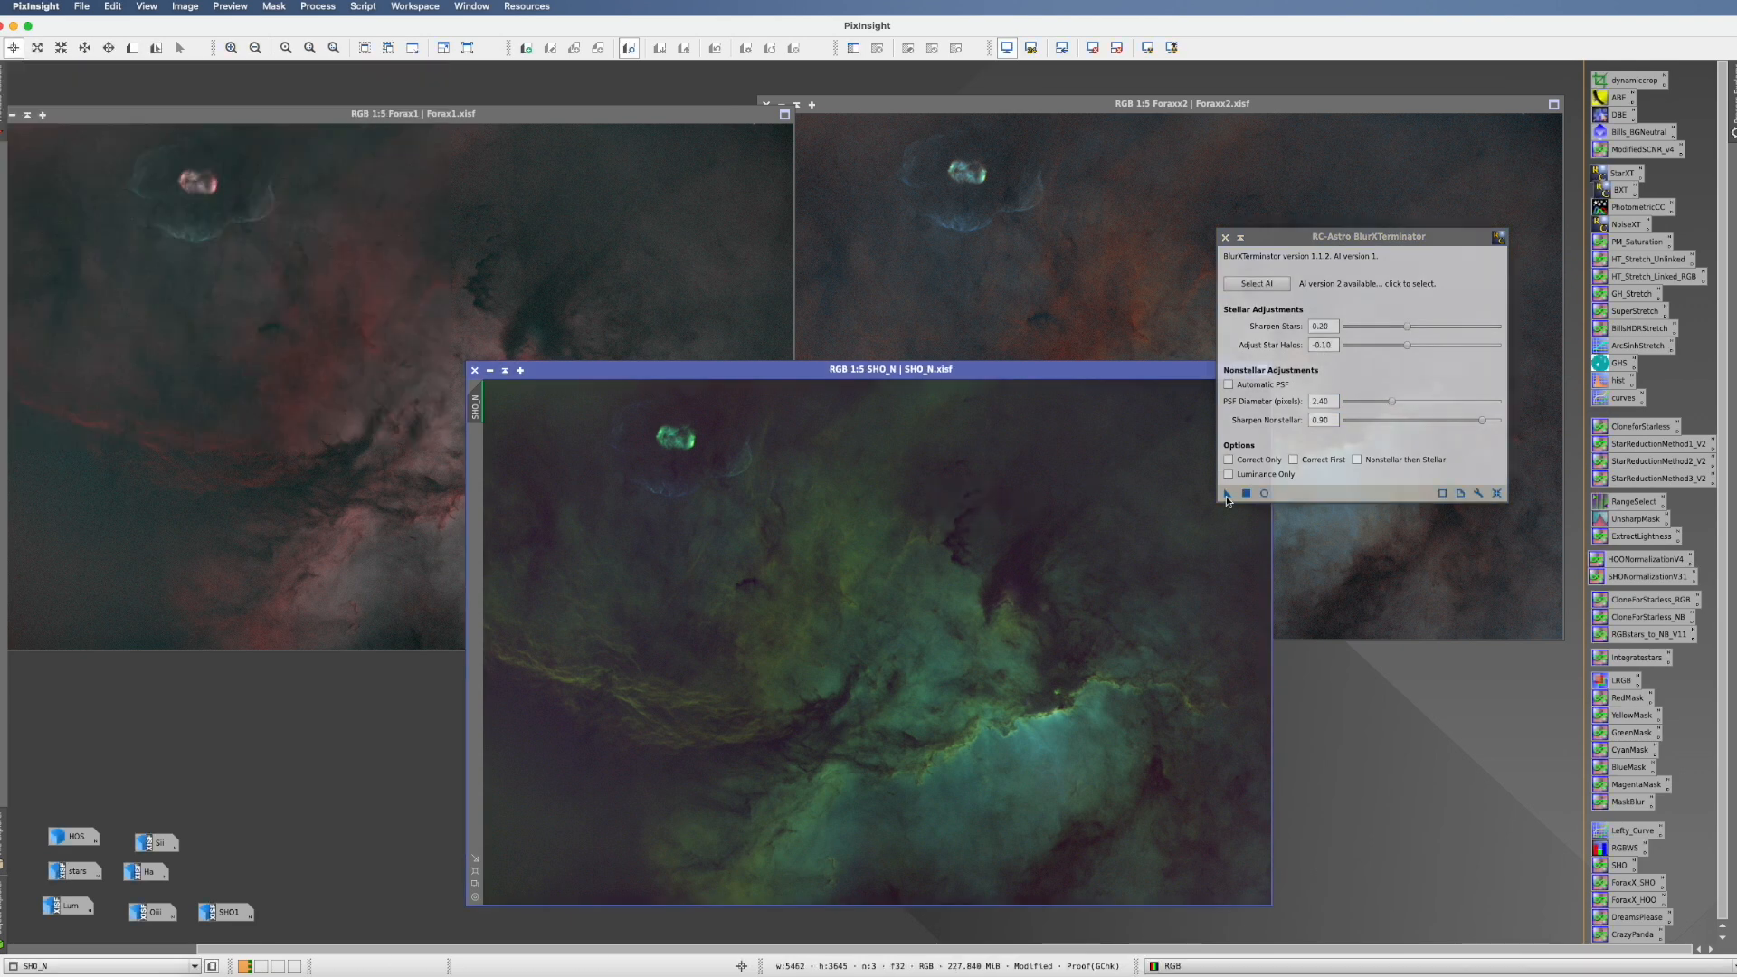
pyautogui.moveTo(252, 401); pyautogui.dragTo(251, 407)
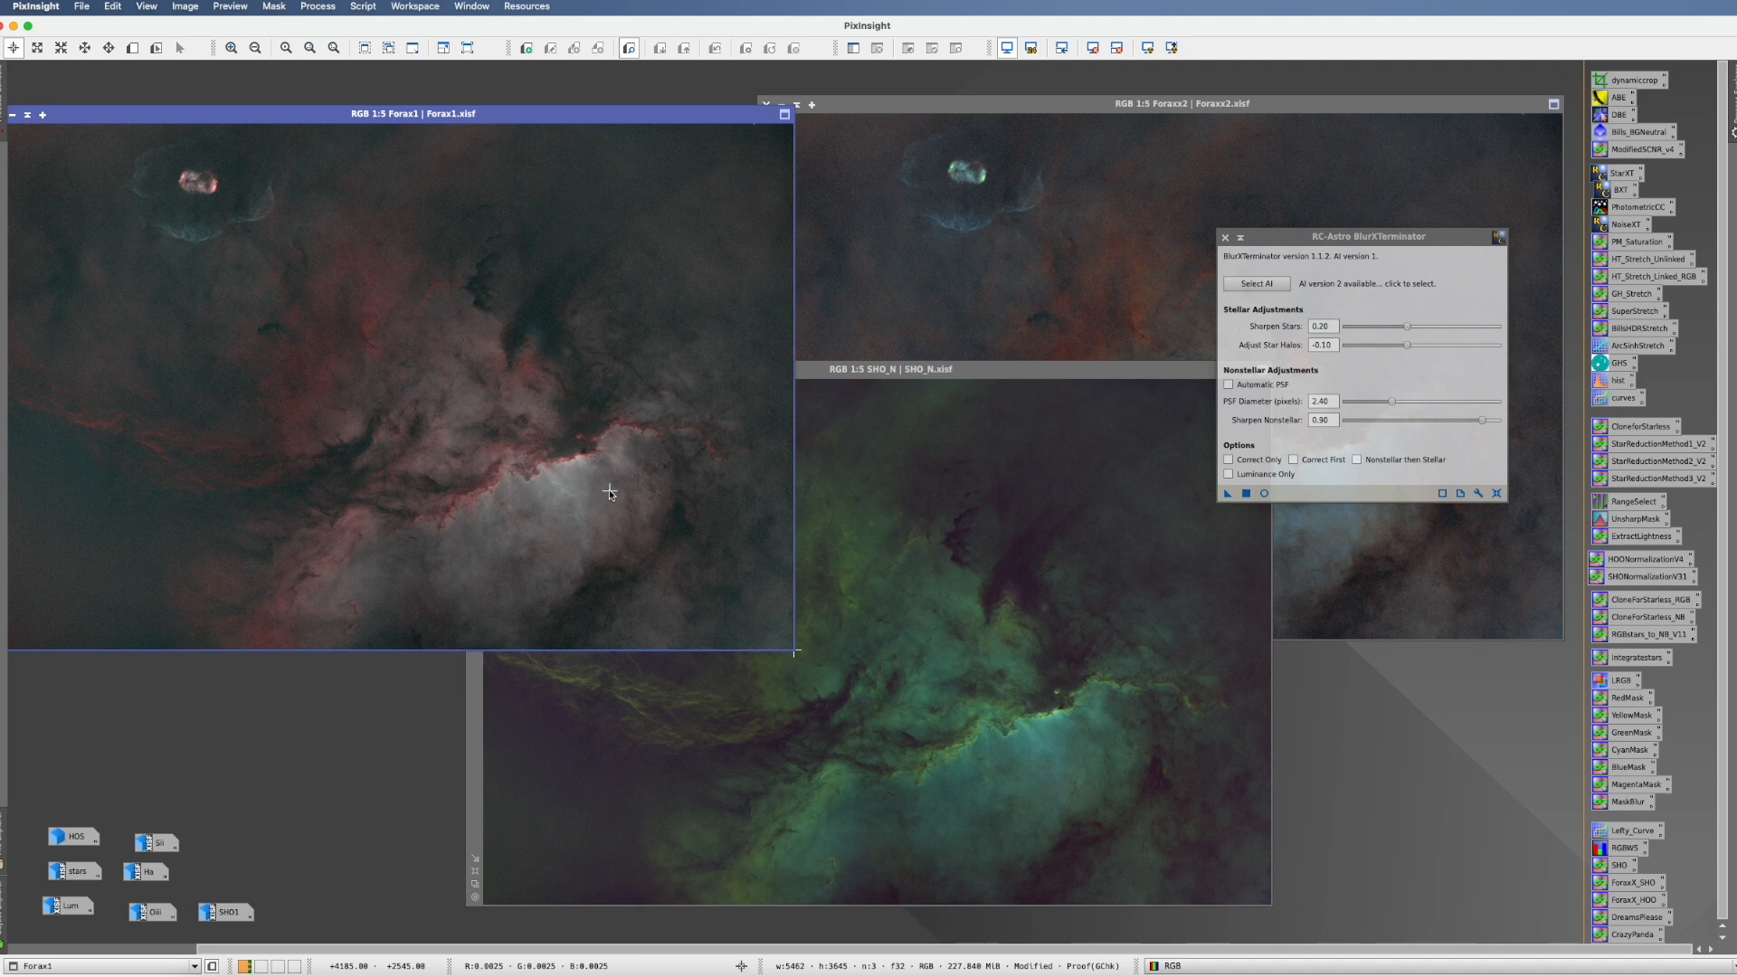
pyautogui.click(899, 106)
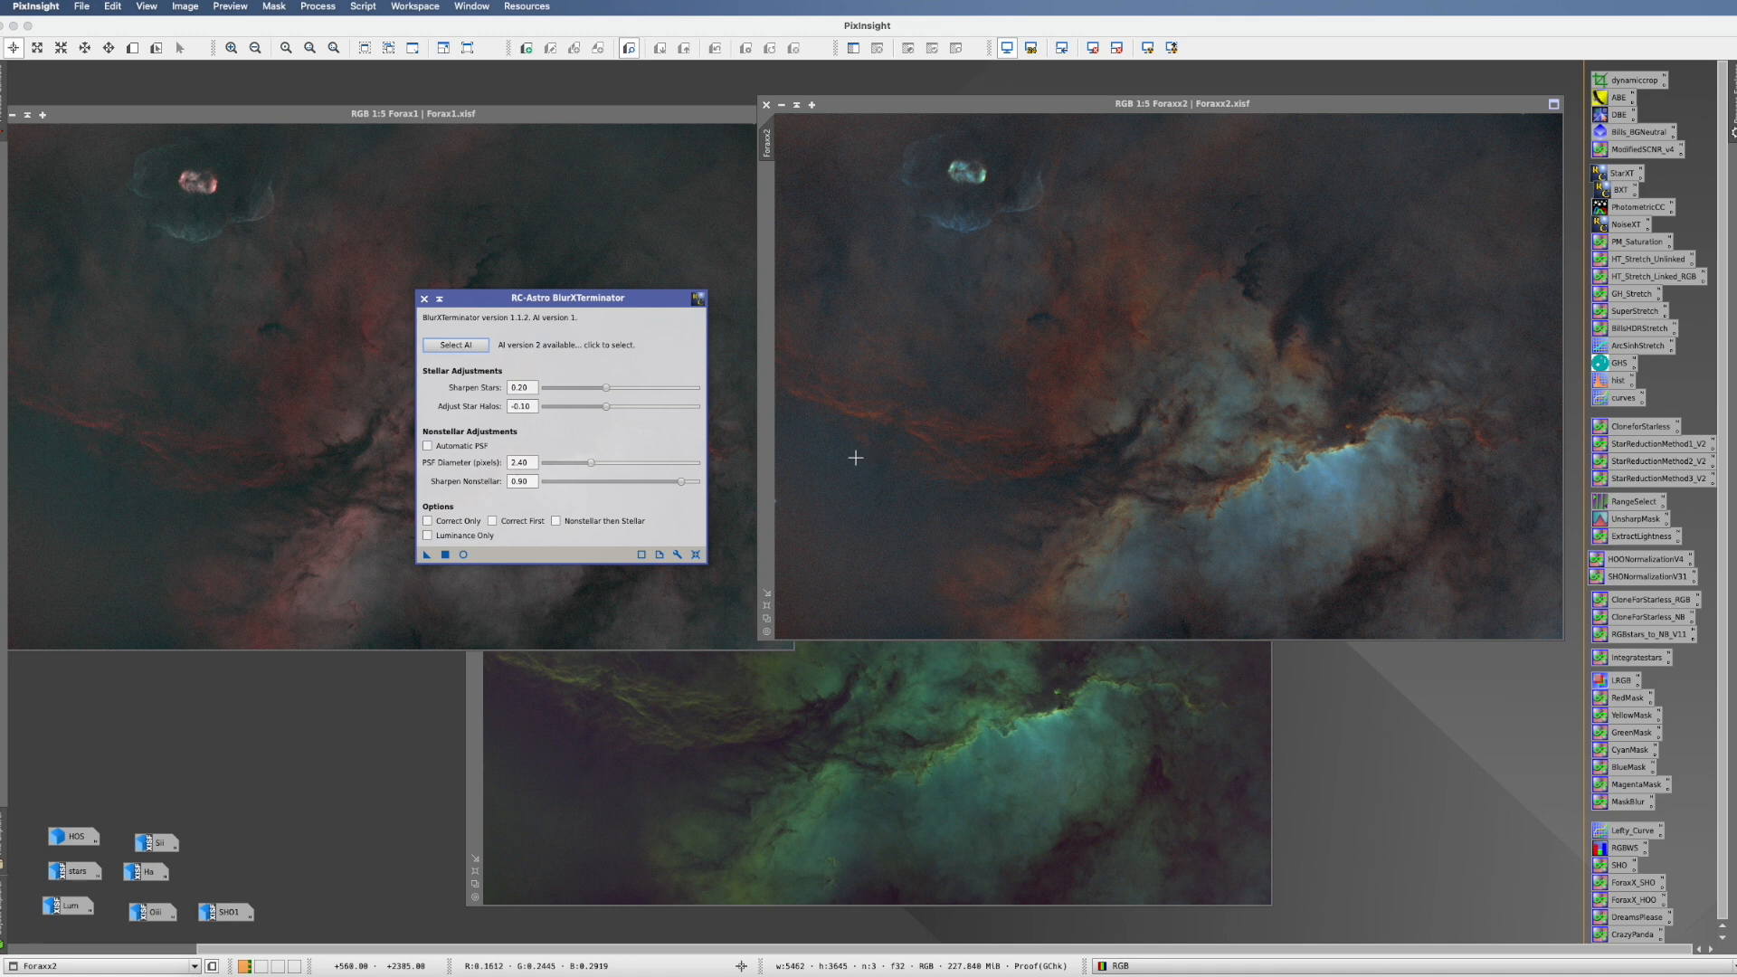
pyautogui.click(445, 554)
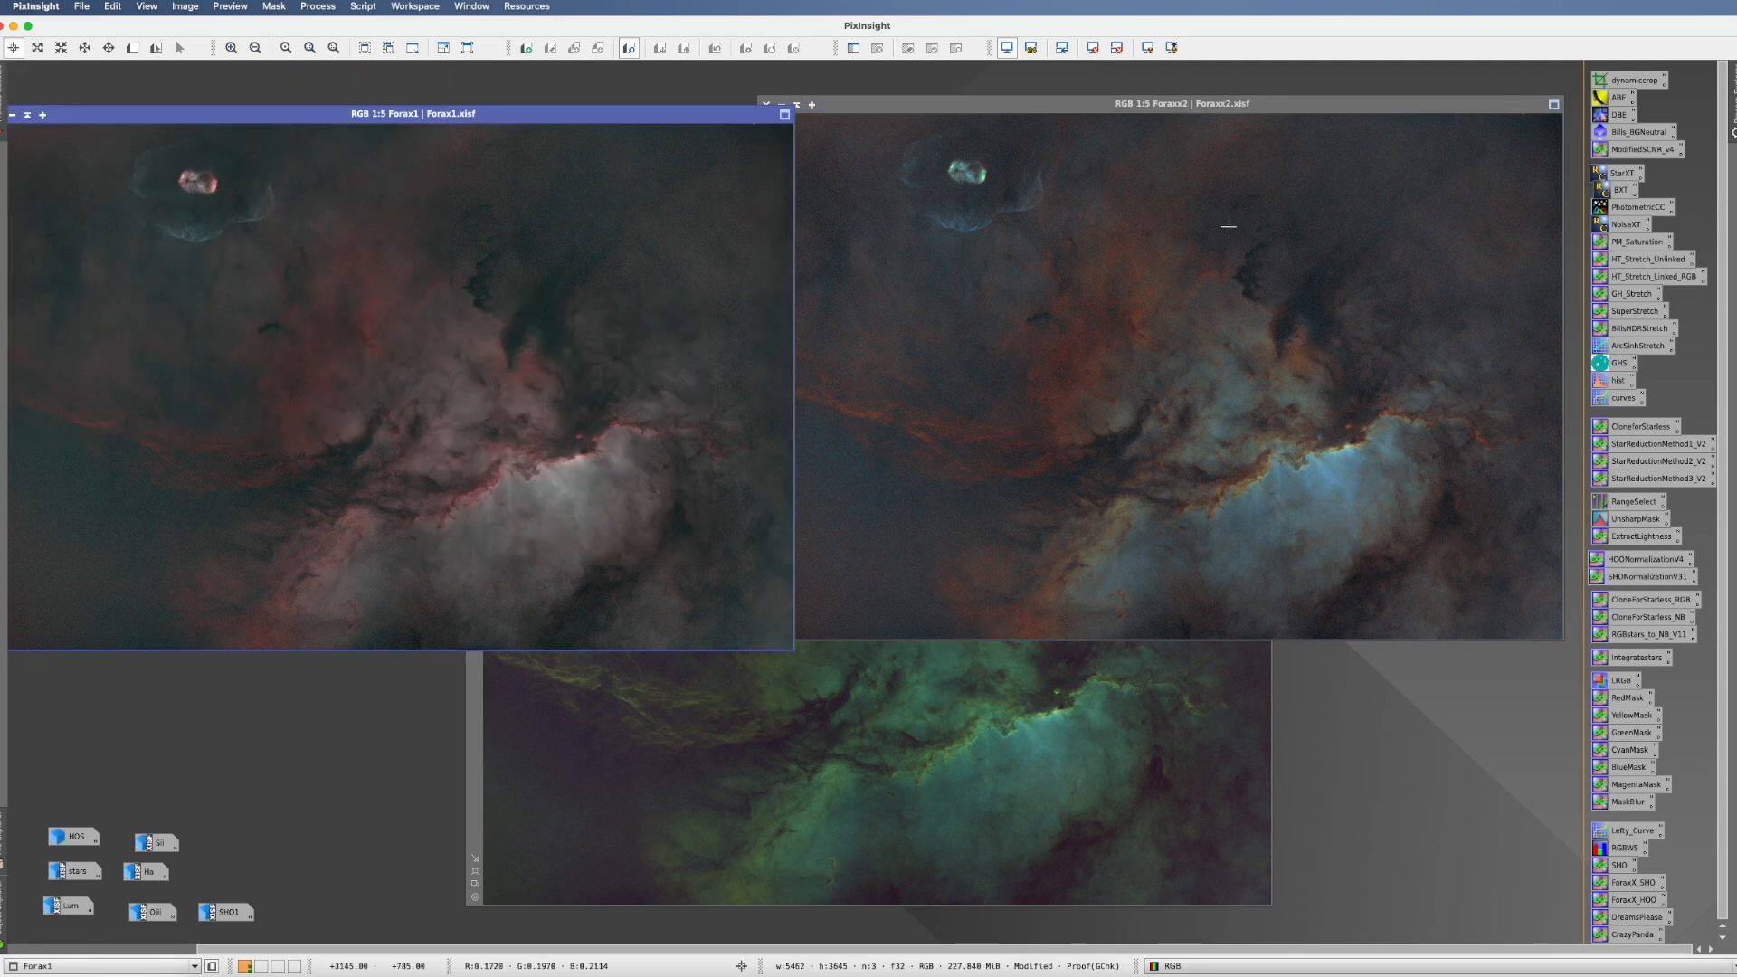
# - Apply NoiseXTerminator with denoise 0.81 and detail 0.15 to the Forax1, Foraxx2 and SHO_N images
pyautogui.doubleClick(1635, 227)
pyautogui.moveTo(1545, 335); pyautogui.dragTo(1271, 281)
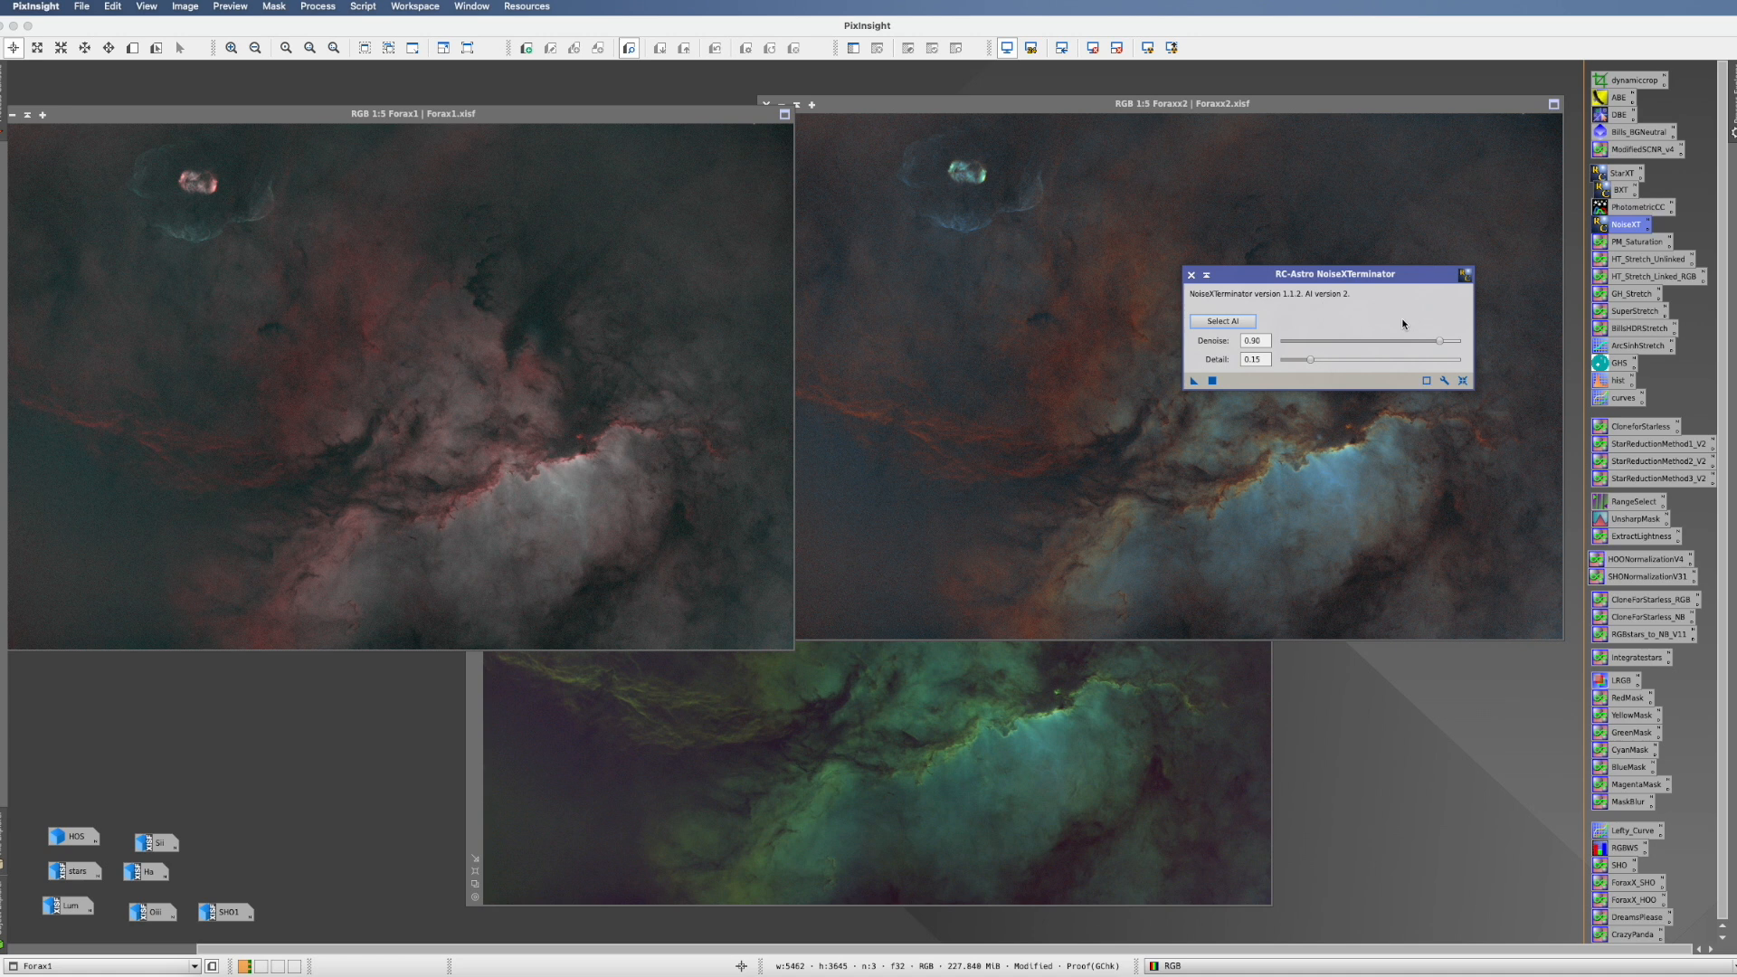
pyautogui.moveTo(1436, 341); pyautogui.dragTo(1424, 341)
pyautogui.moveTo(1194, 381); pyautogui.dragTo(728, 375)
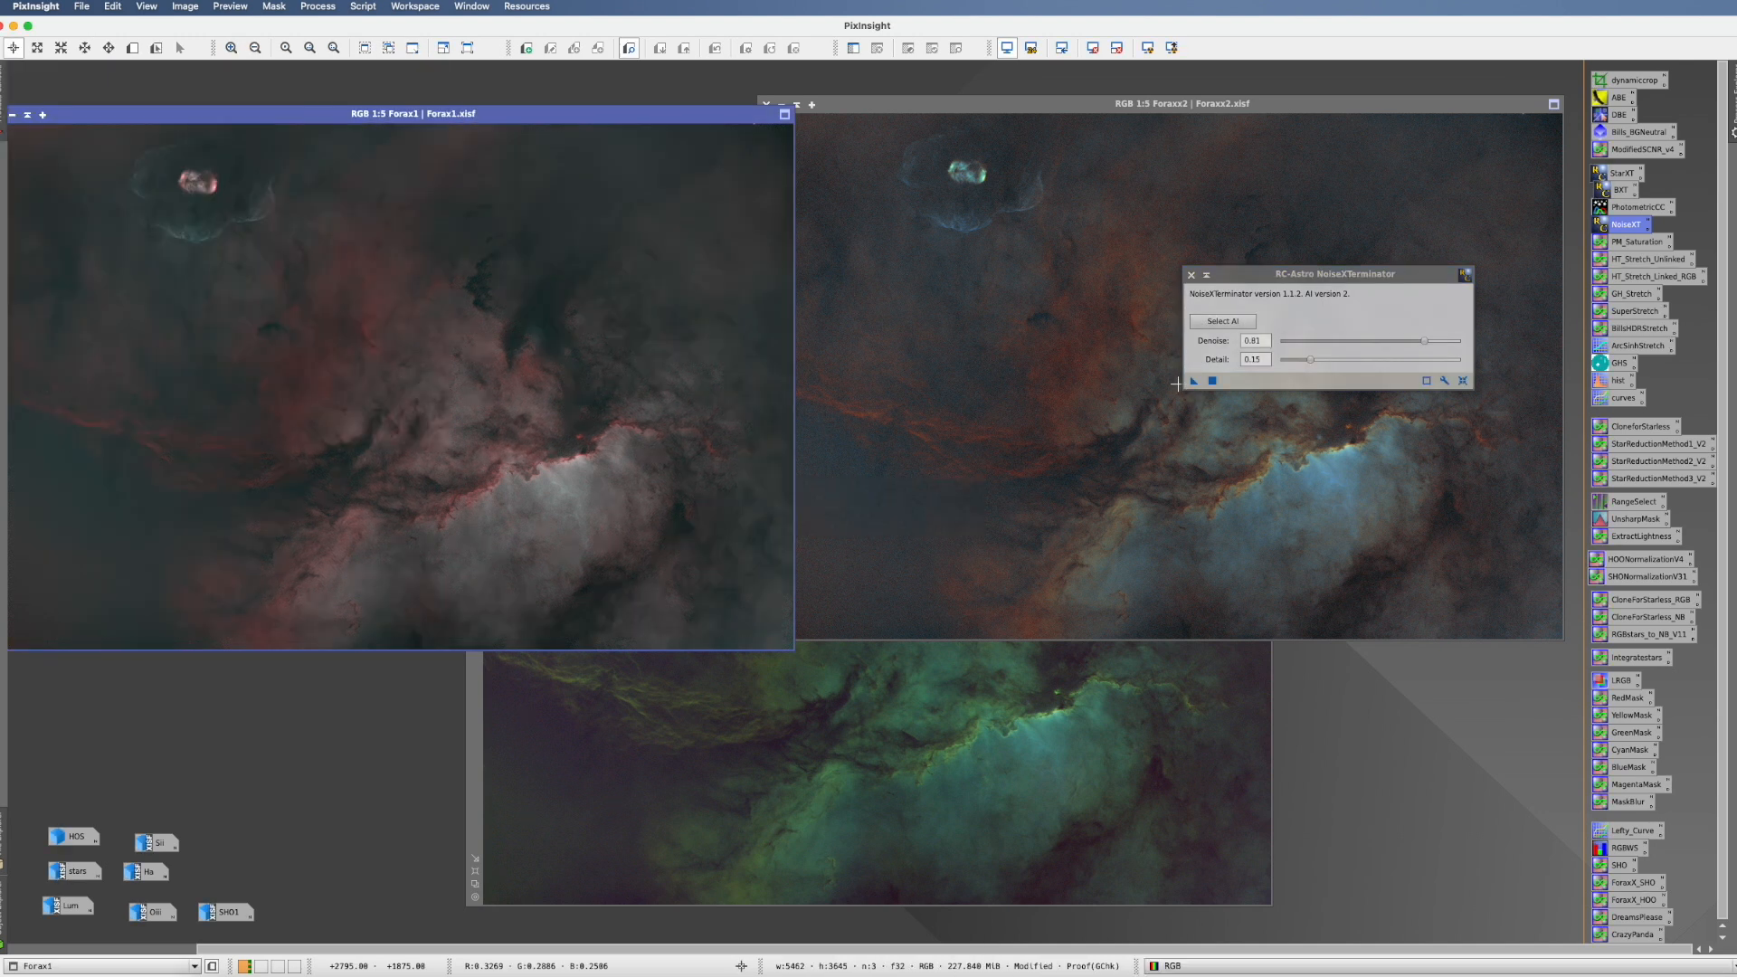
pyautogui.moveTo(1196, 381); pyautogui.dragTo(1078, 407)
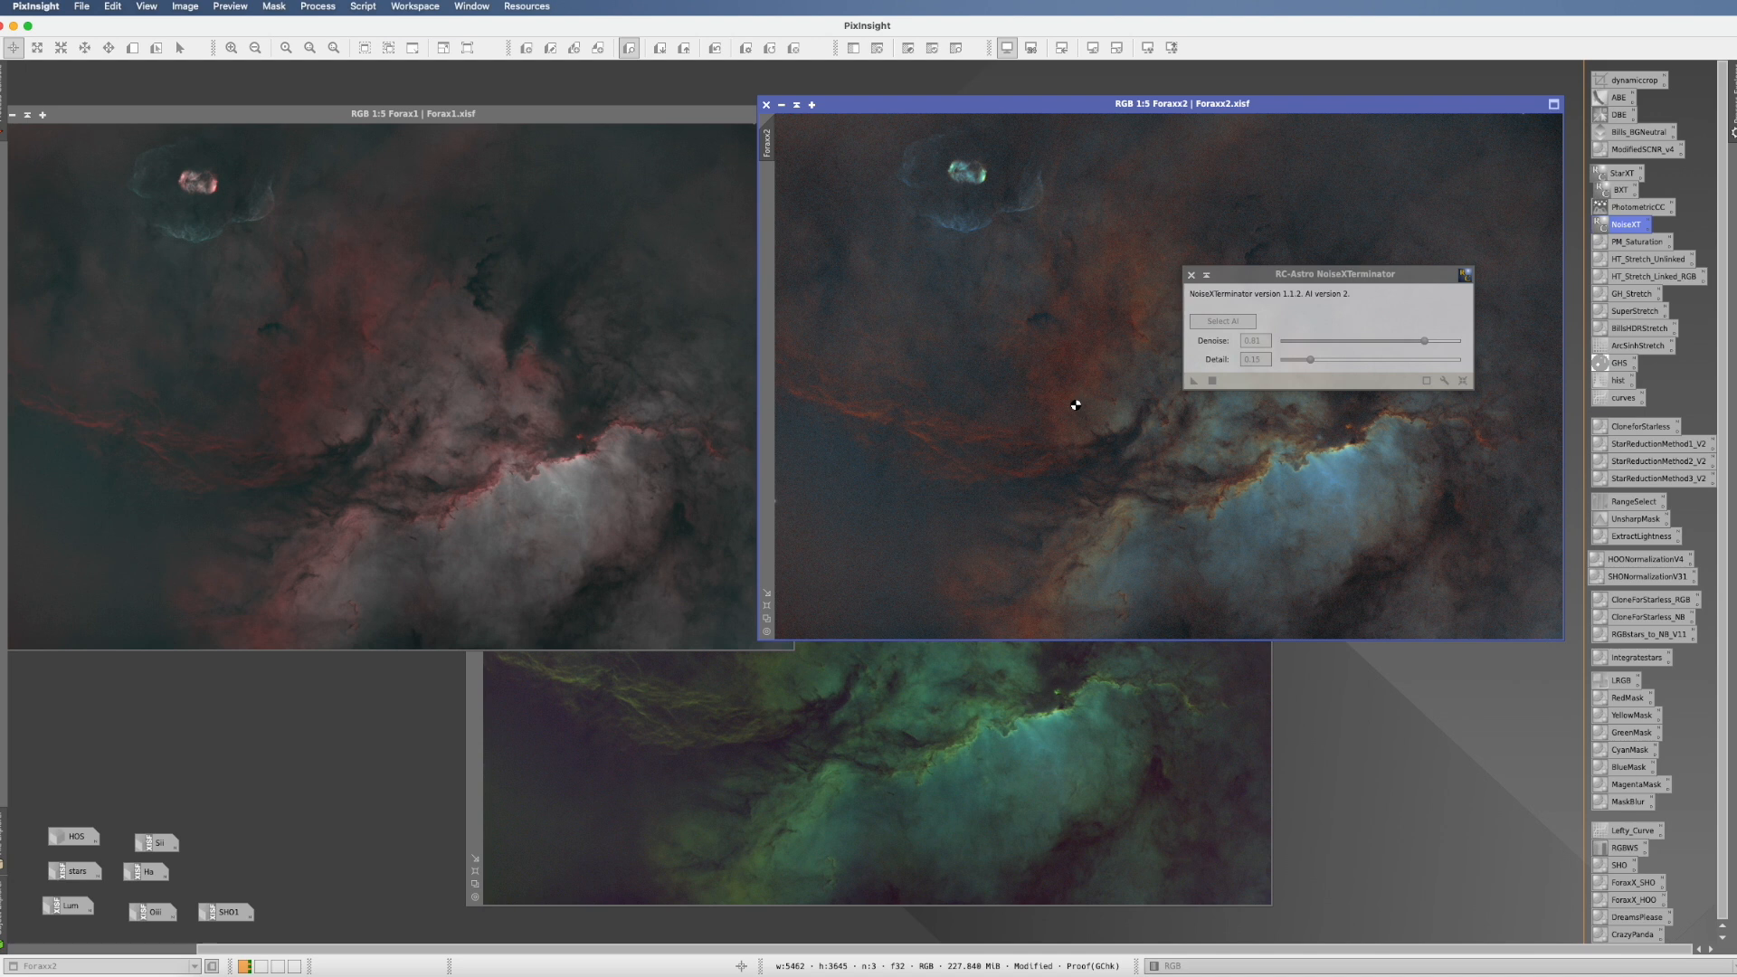
pyautogui.moveTo(1194, 381); pyautogui.dragTo(1019, 659)
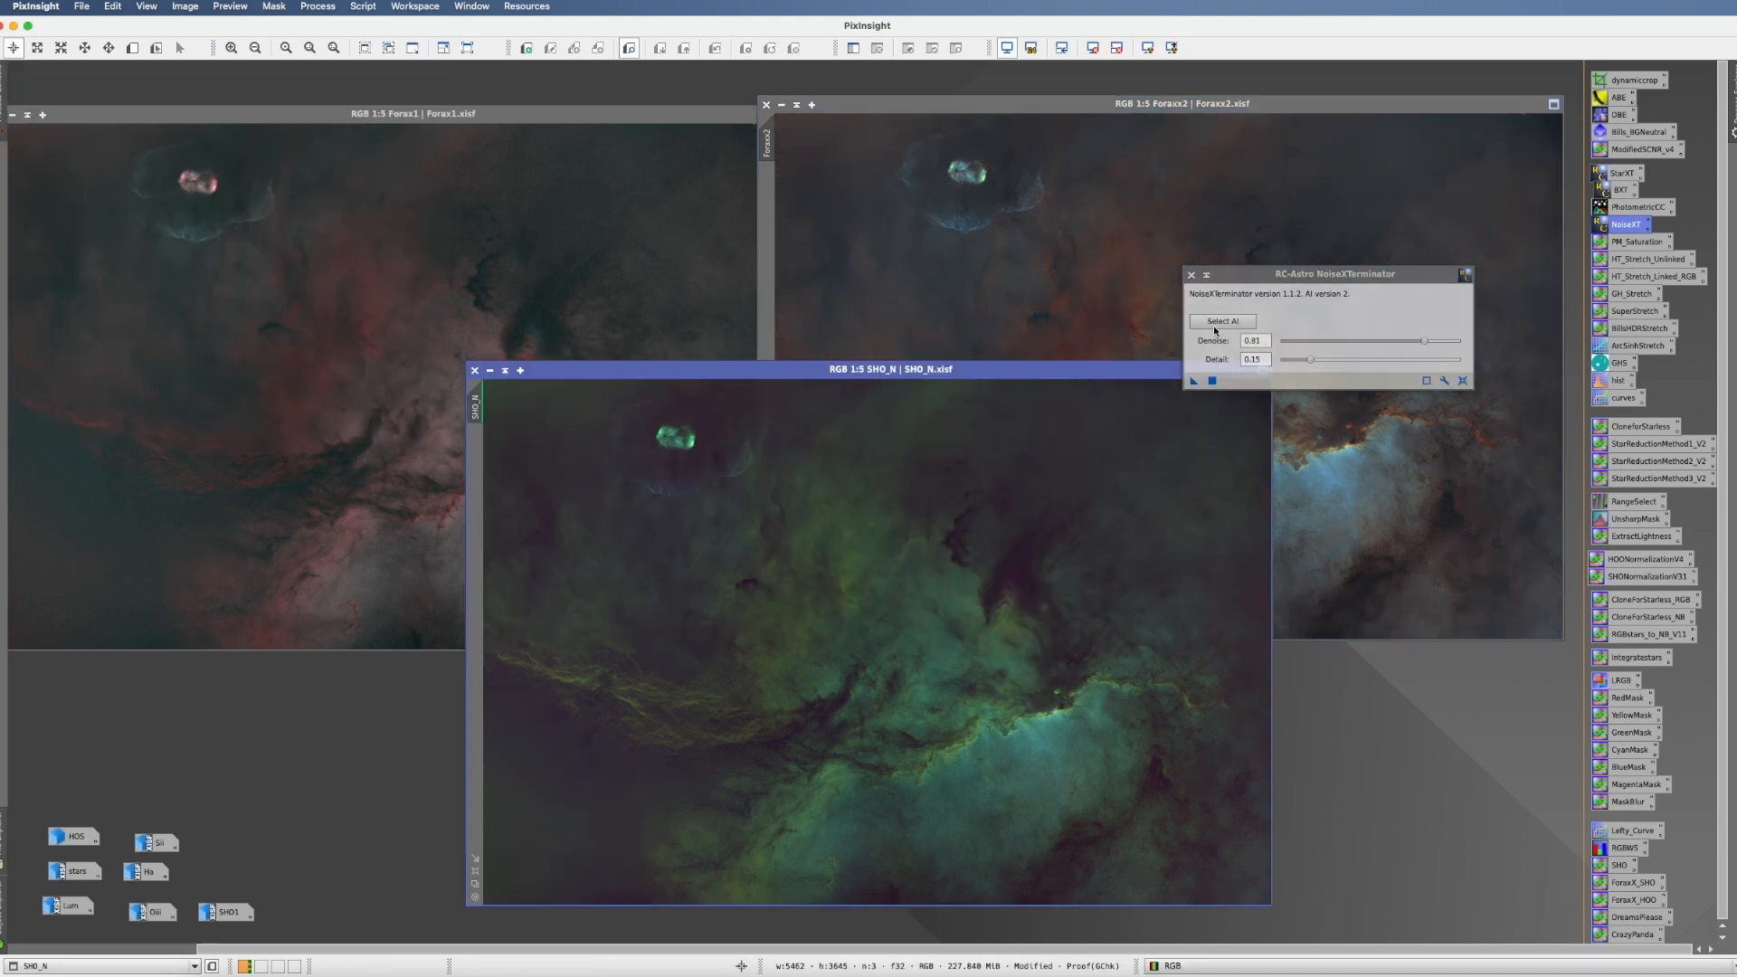
pyautogui.click(1193, 275)
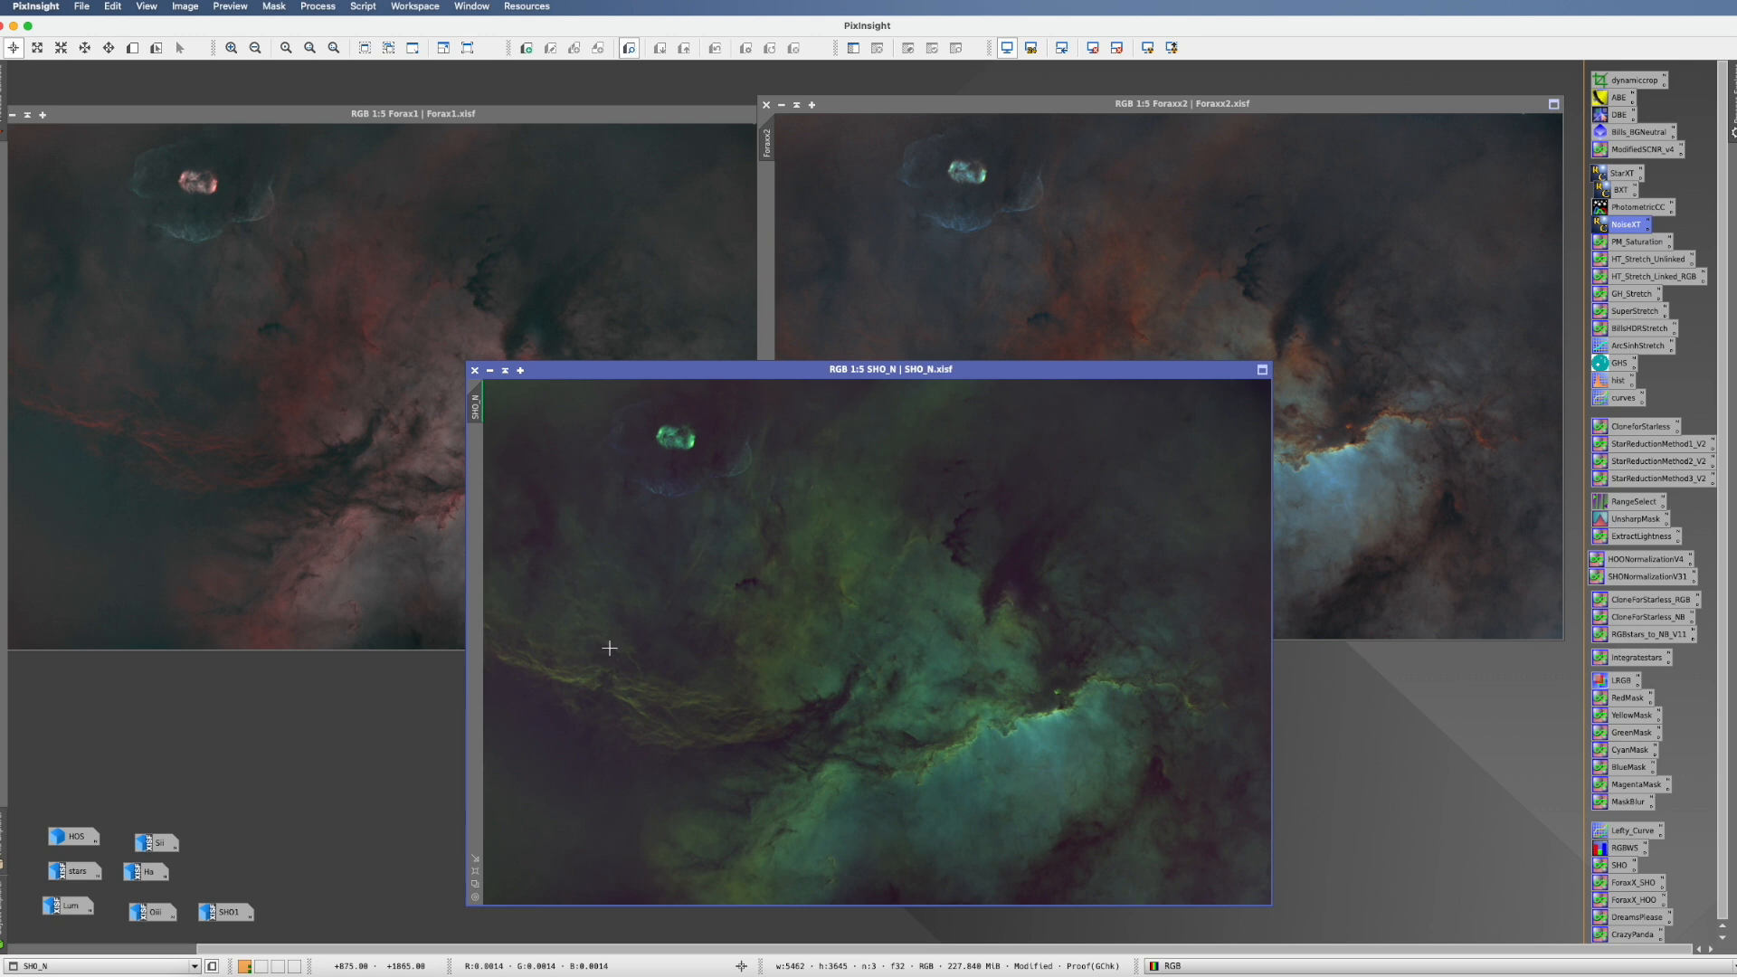
# - Remove the screen stretch from SHO_N and open GeneralizedHyperbolicStretch with its real-time preview
pyautogui.moveTo(674, 371); pyautogui.dragTo(571, 221)
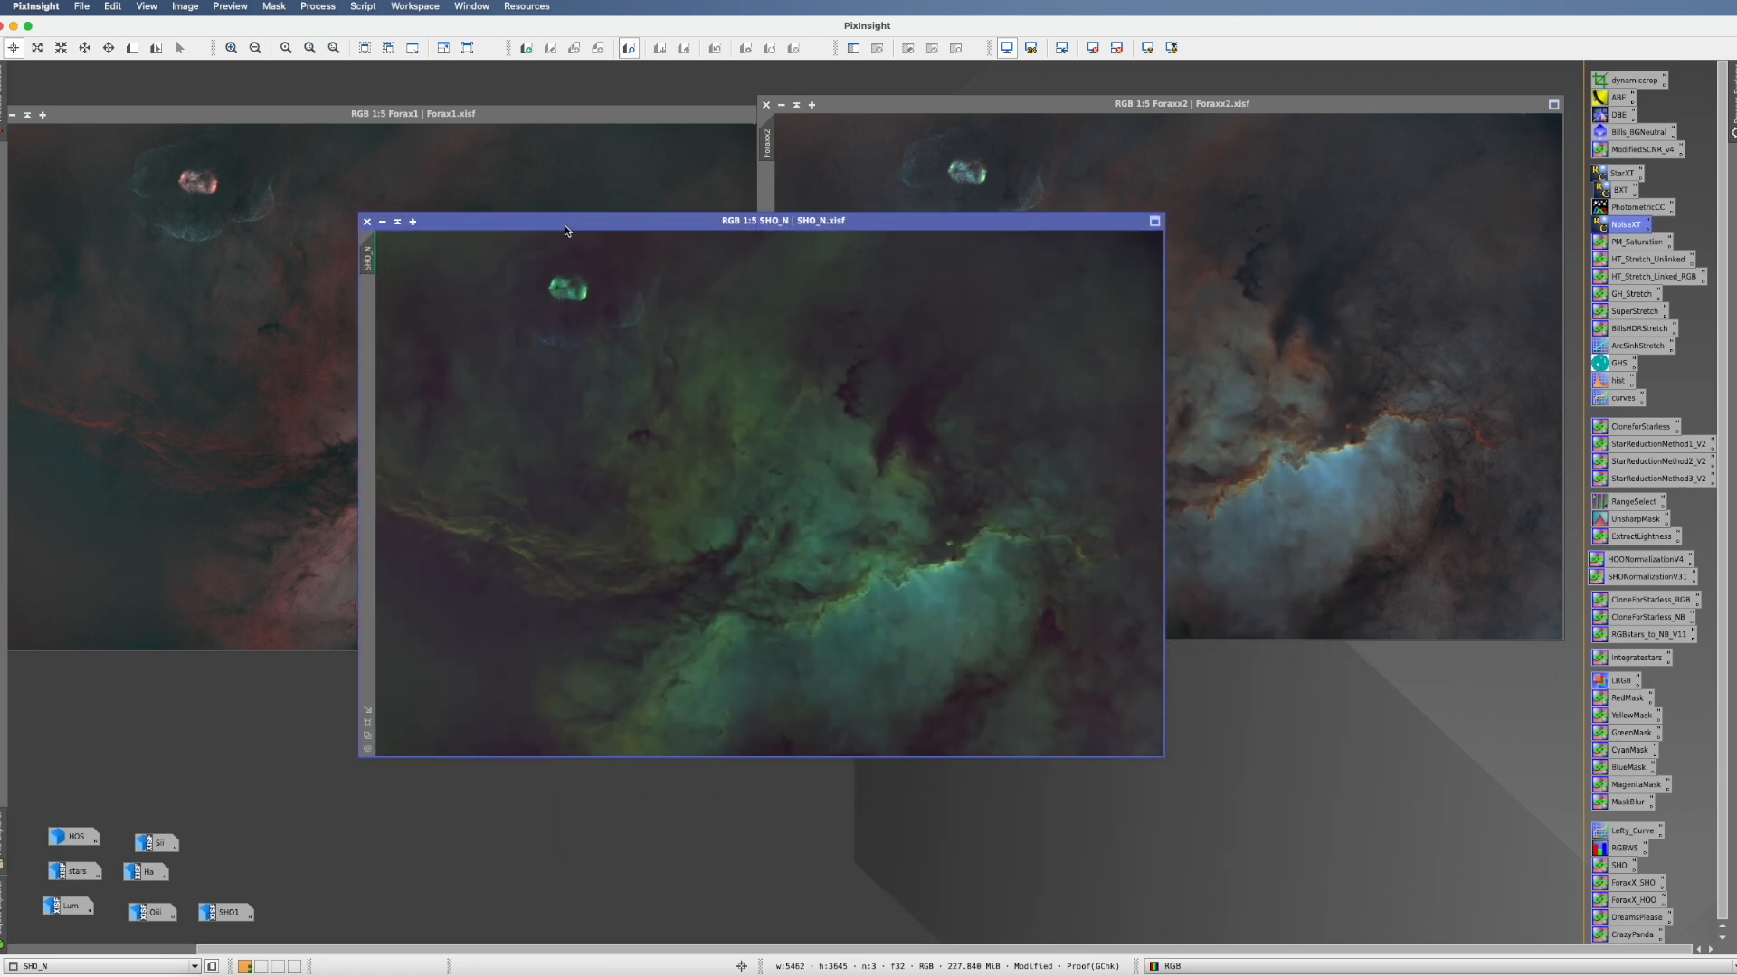
pyautogui.click(1118, 48)
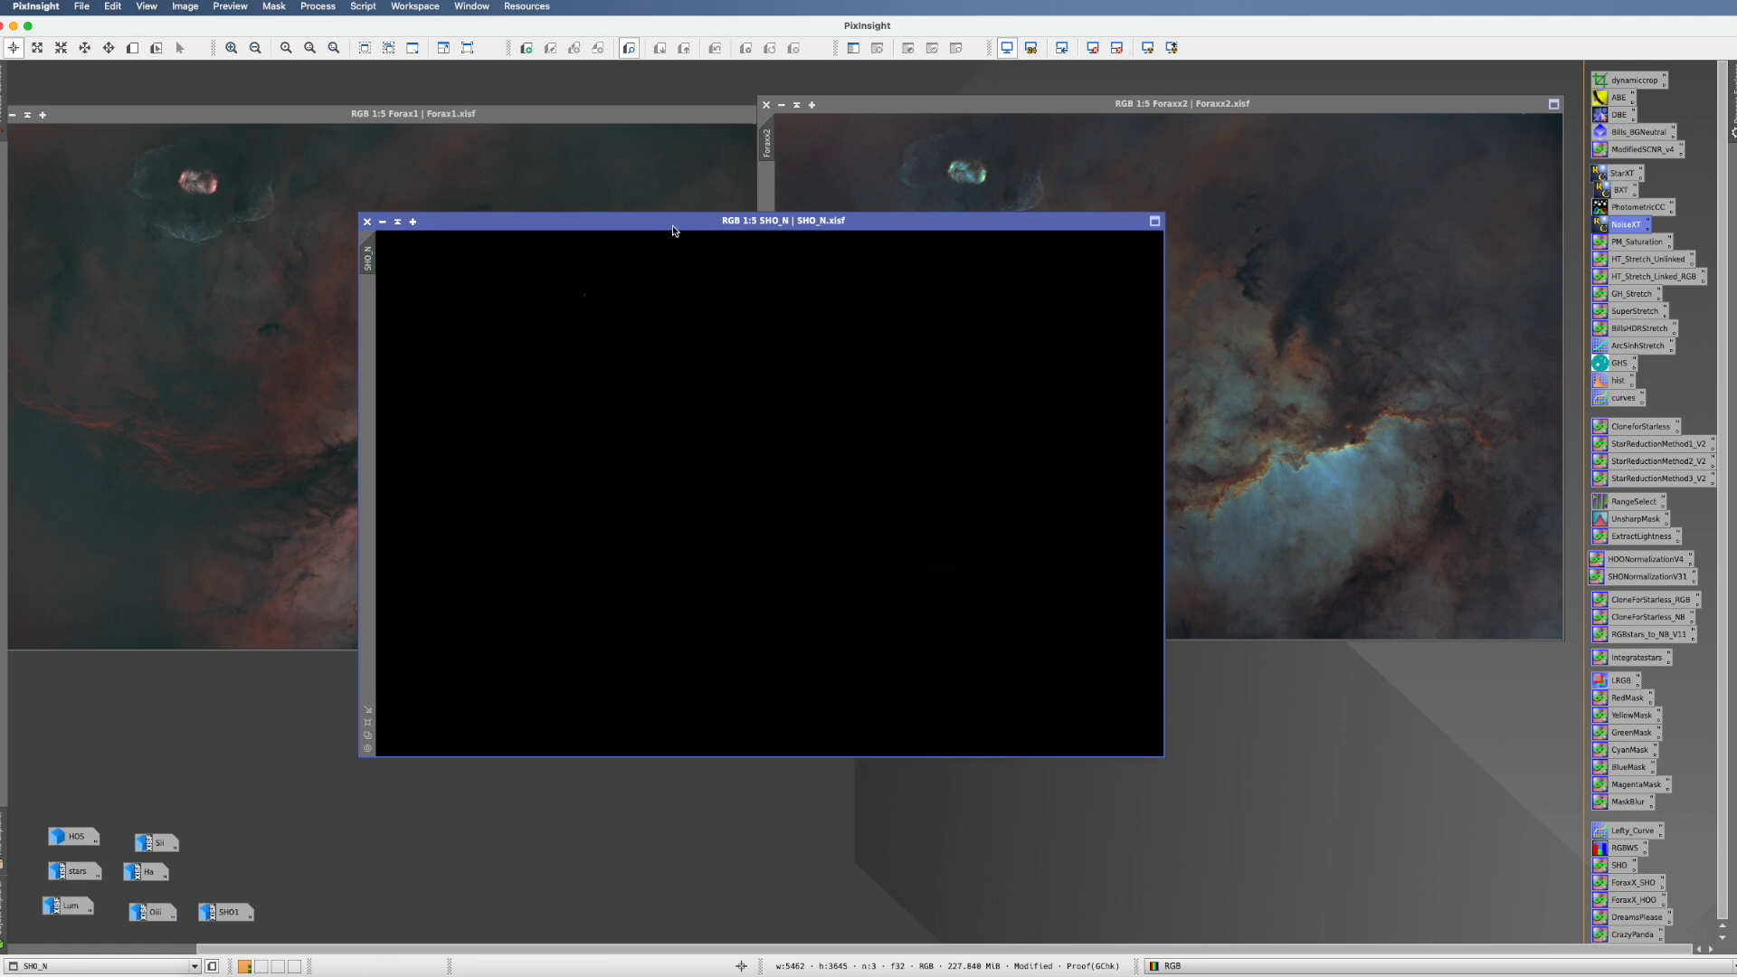
pyautogui.click(318, 7)
pyautogui.moveTo(353, 376)
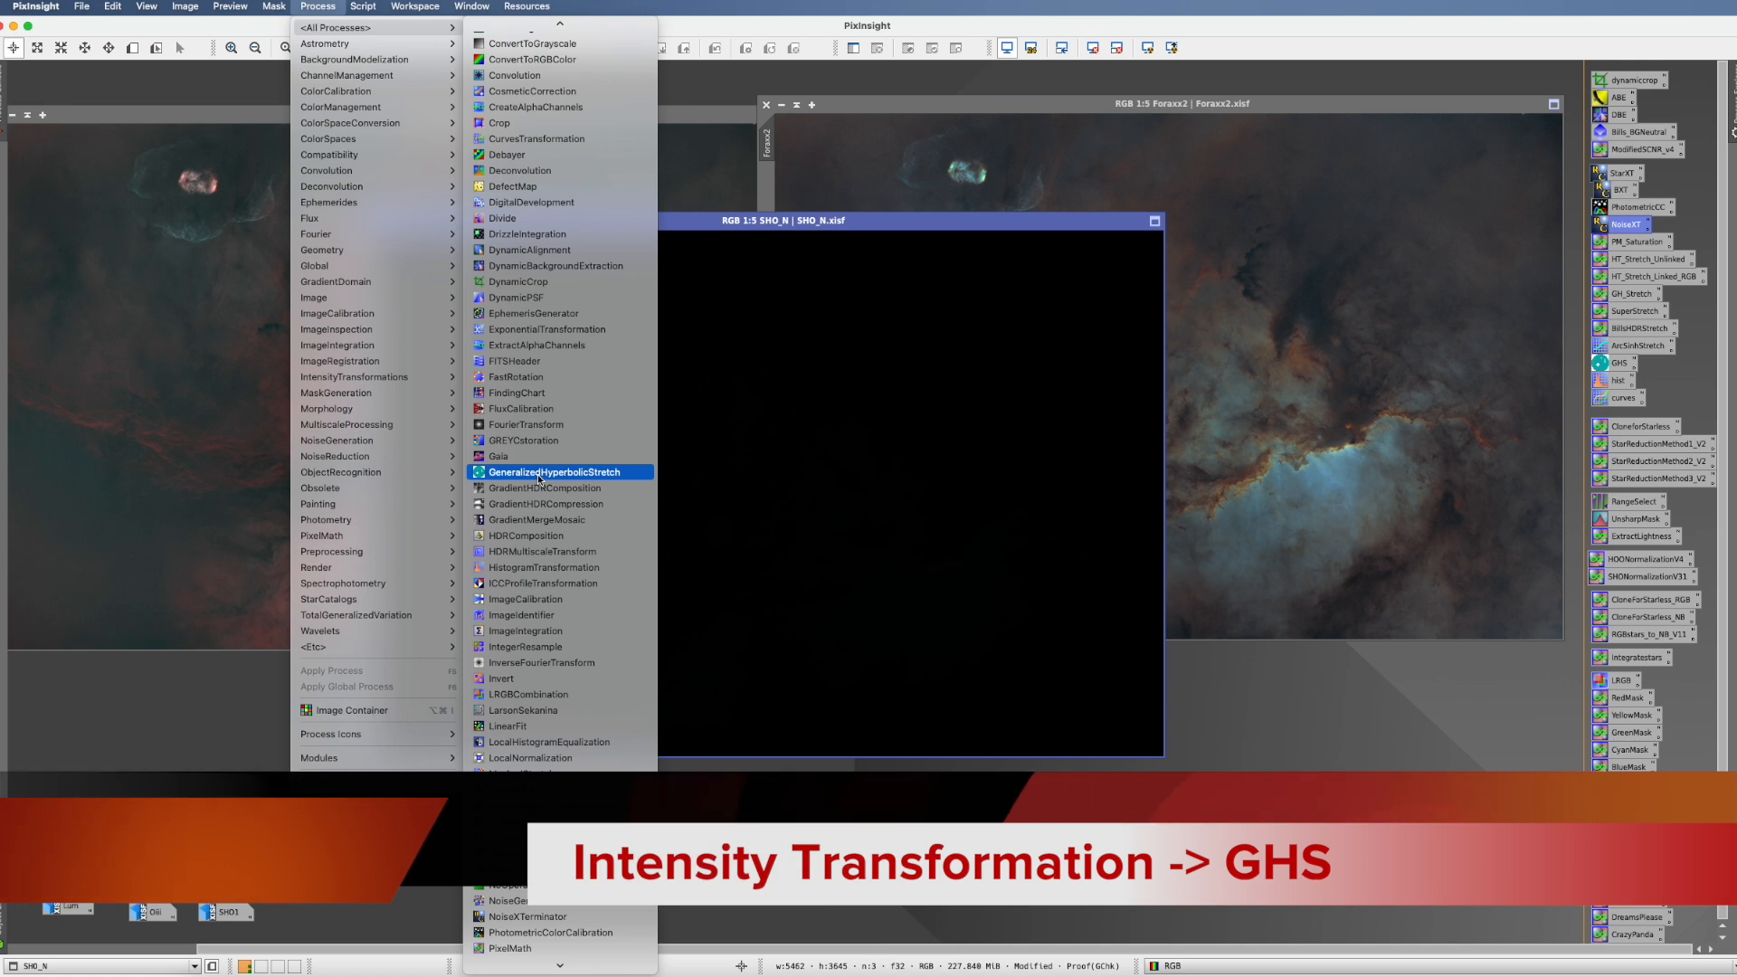
pyautogui.click(540, 475)
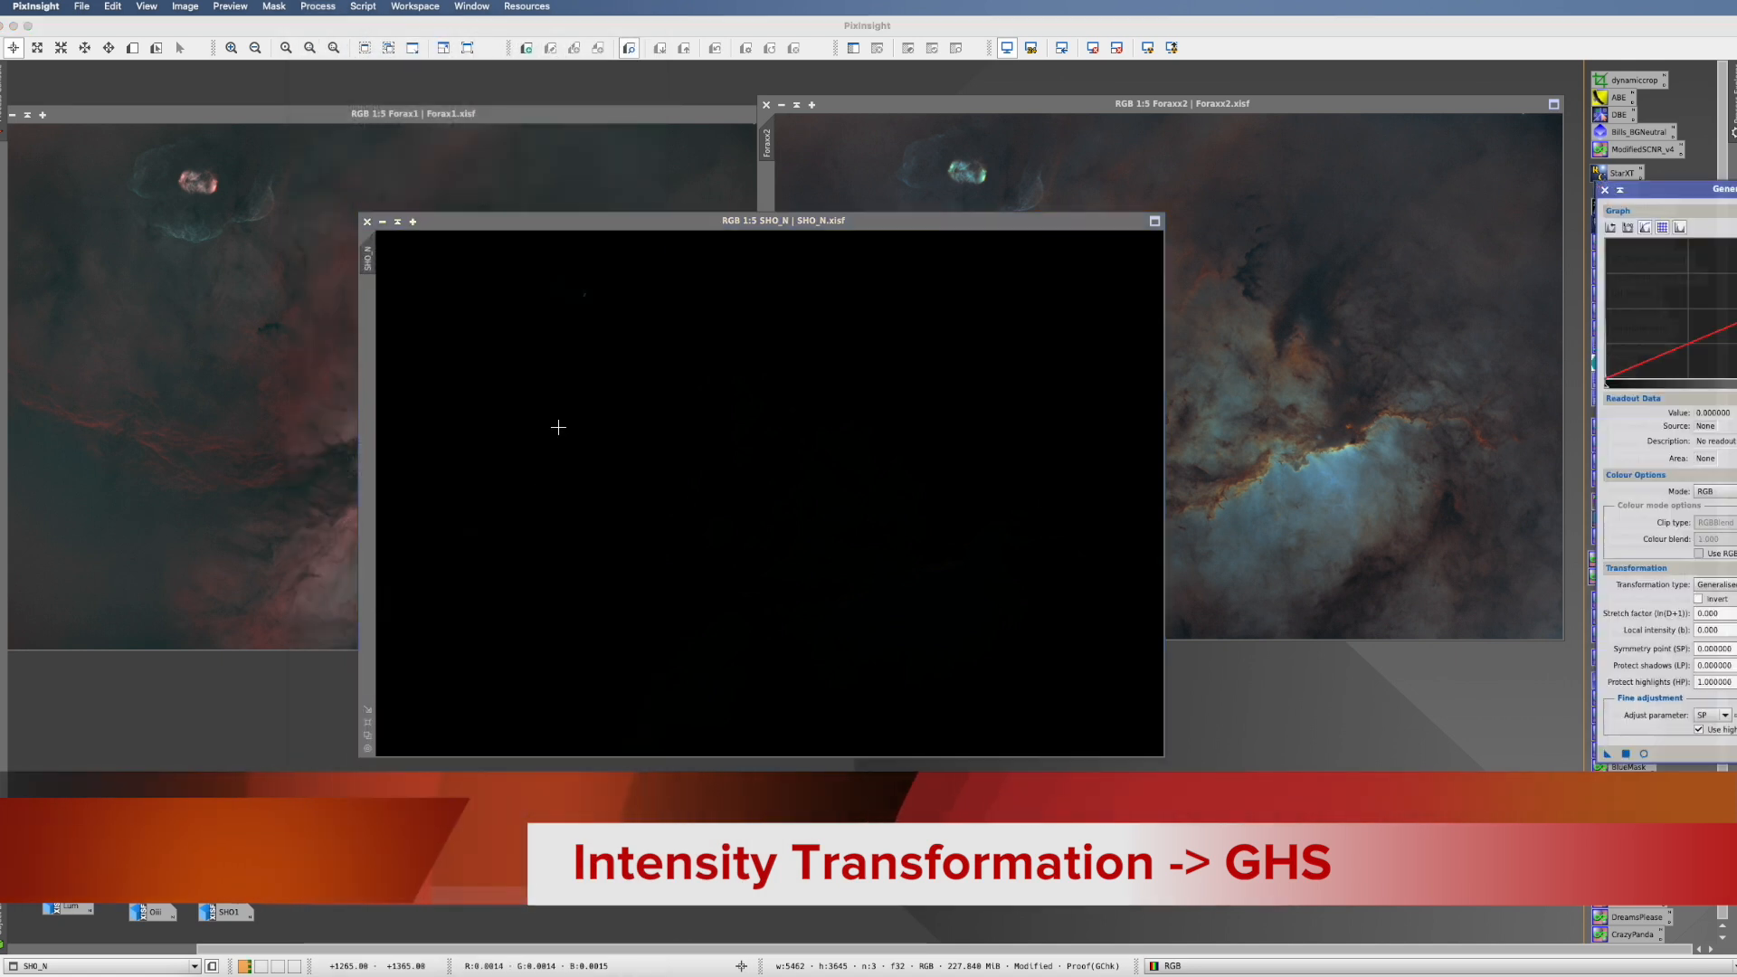
pyautogui.click(1232, 765)
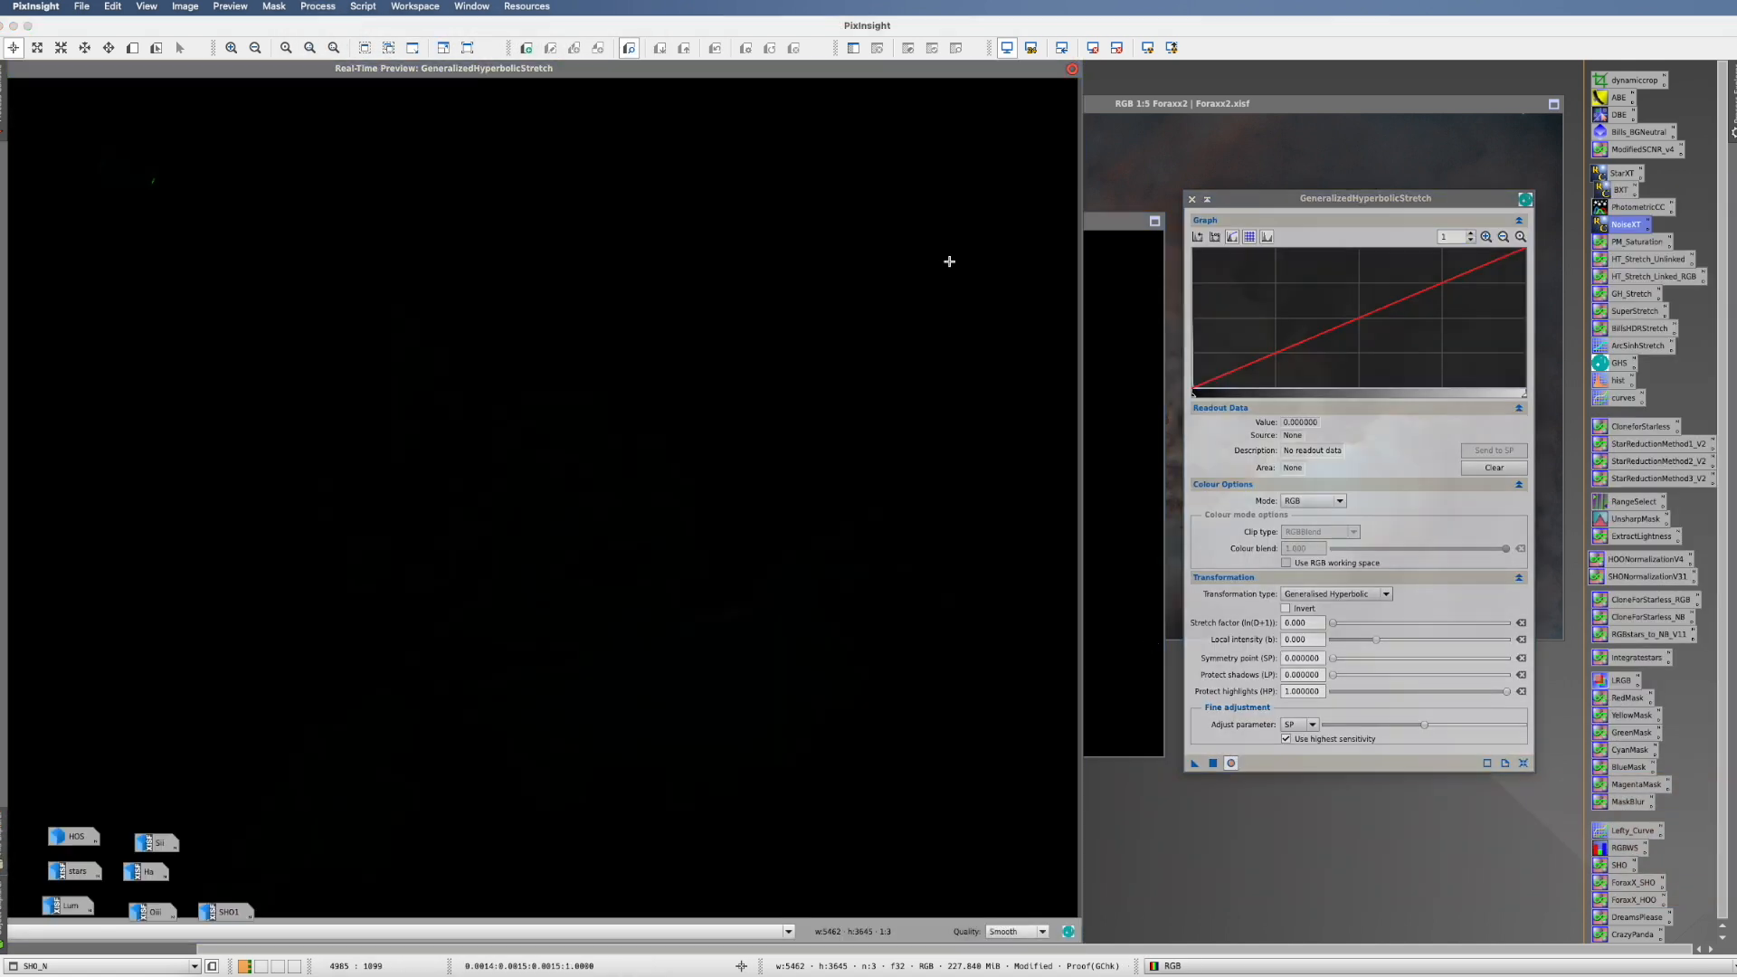
# - Set the stretch's symmetry point to 0.001578 from a level just right of the magnified histogram peak
pyautogui.click(1487, 236)
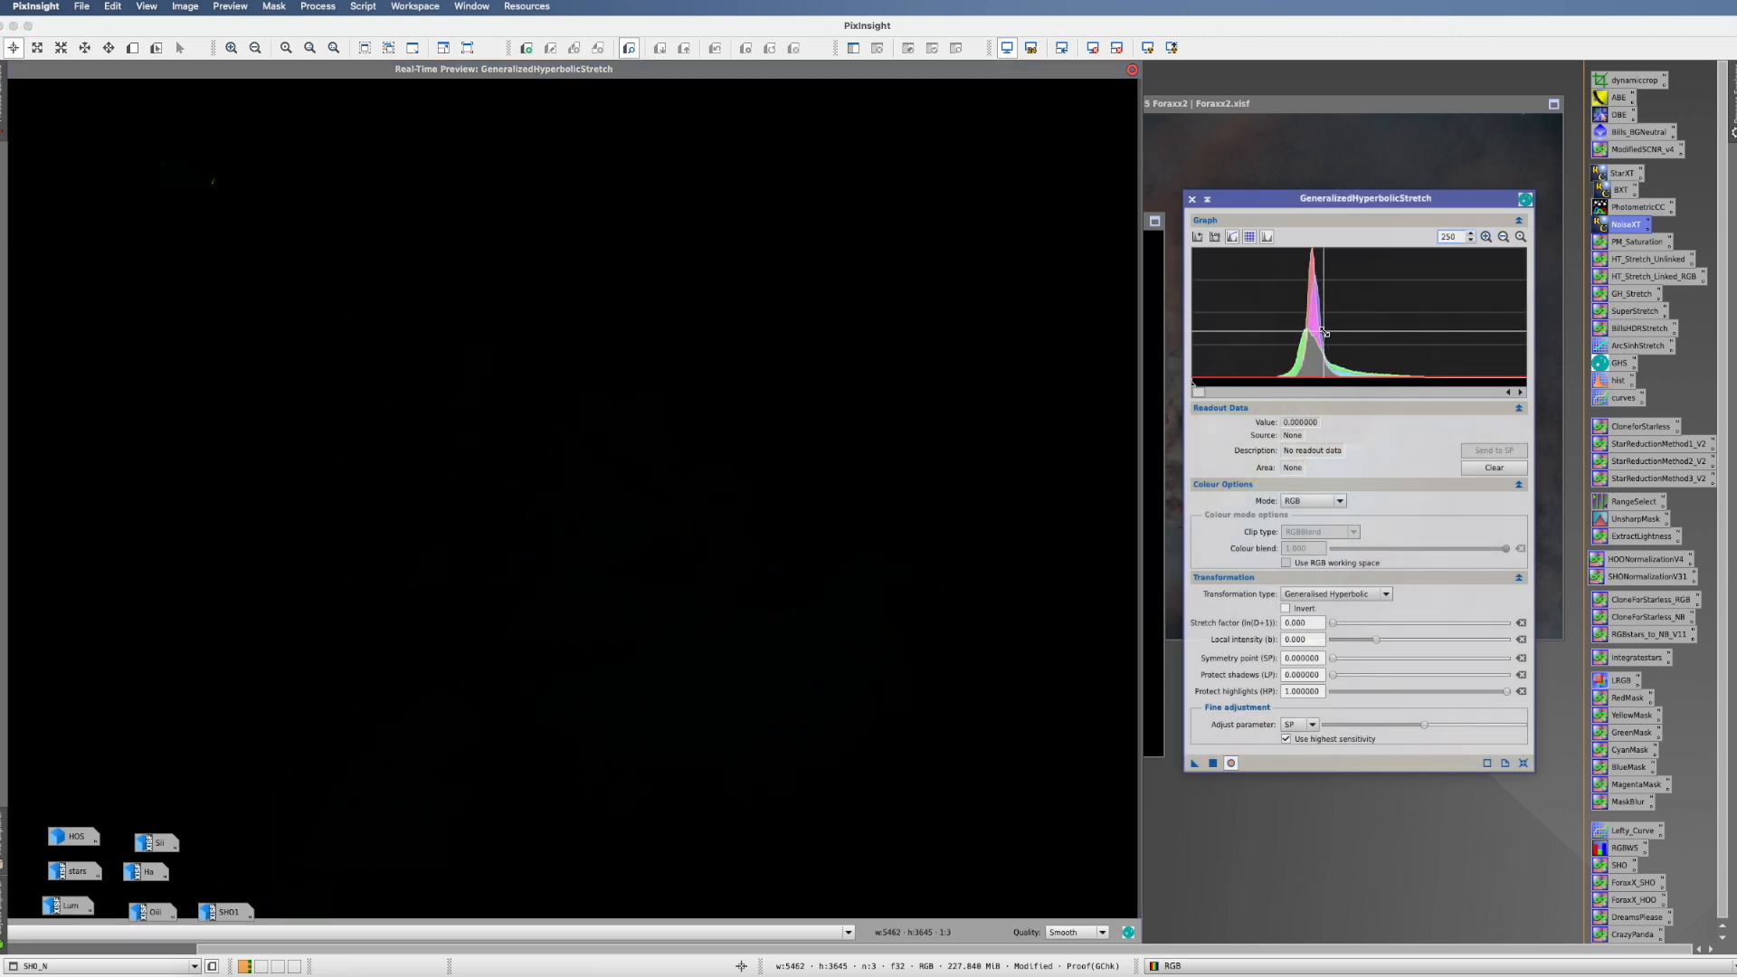
pyautogui.moveTo(1323, 332)
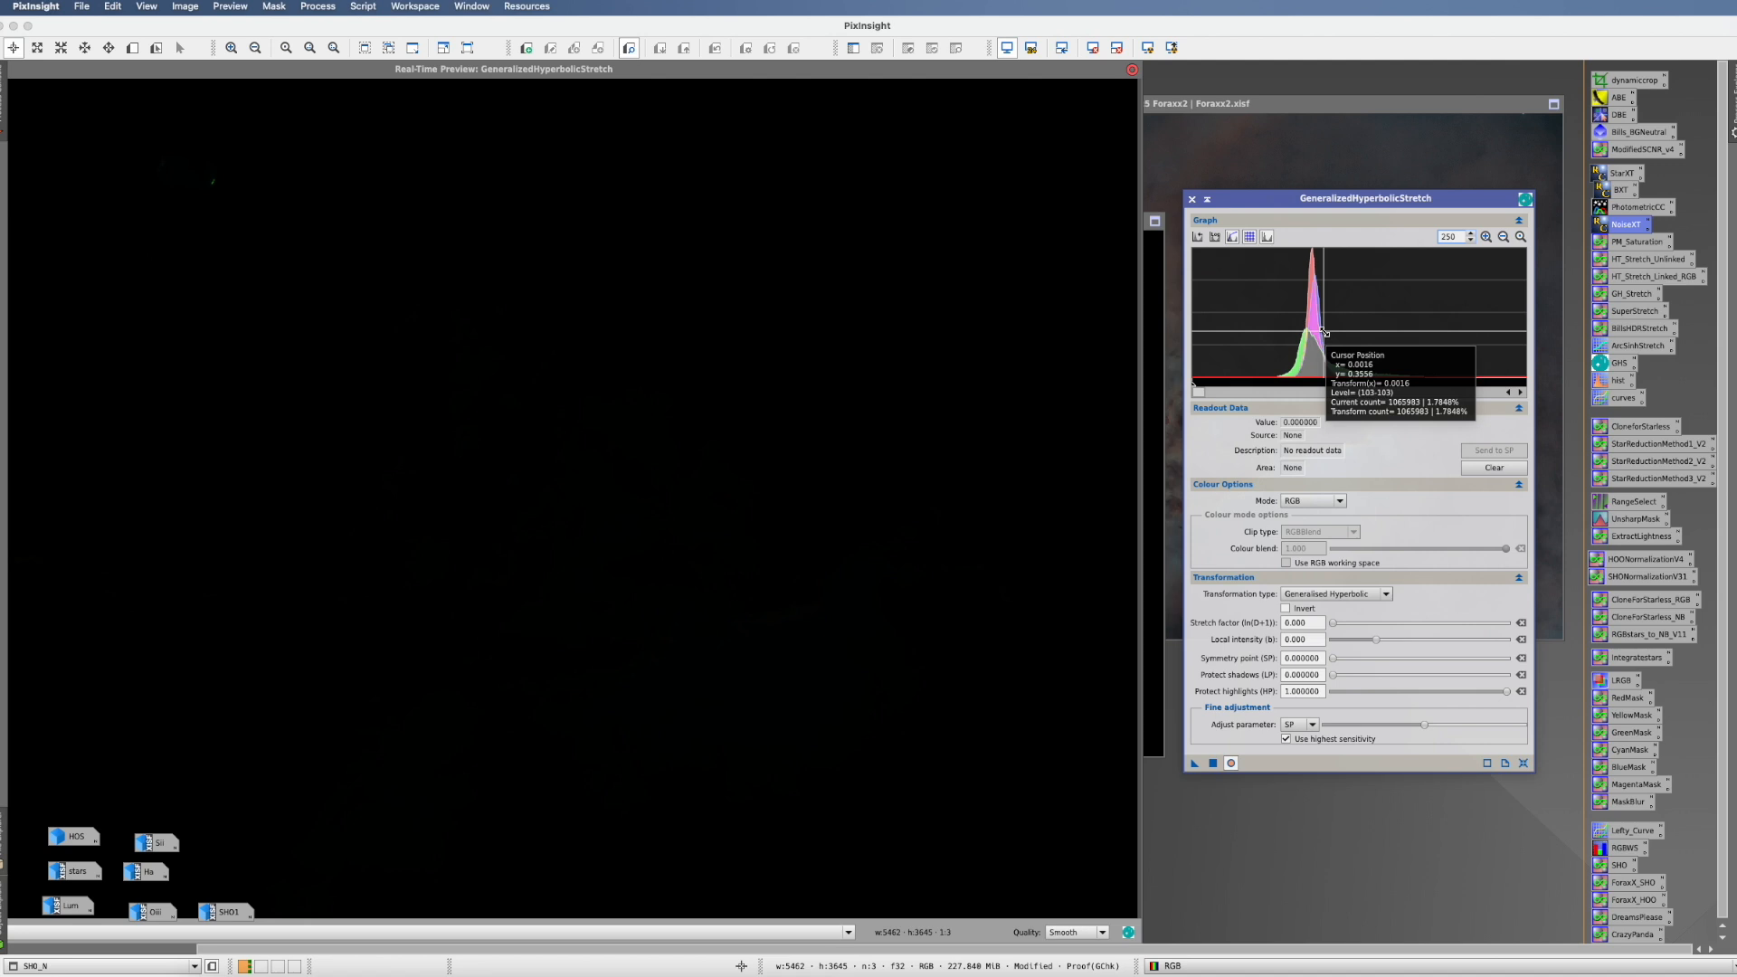
pyautogui.click(1323, 332)
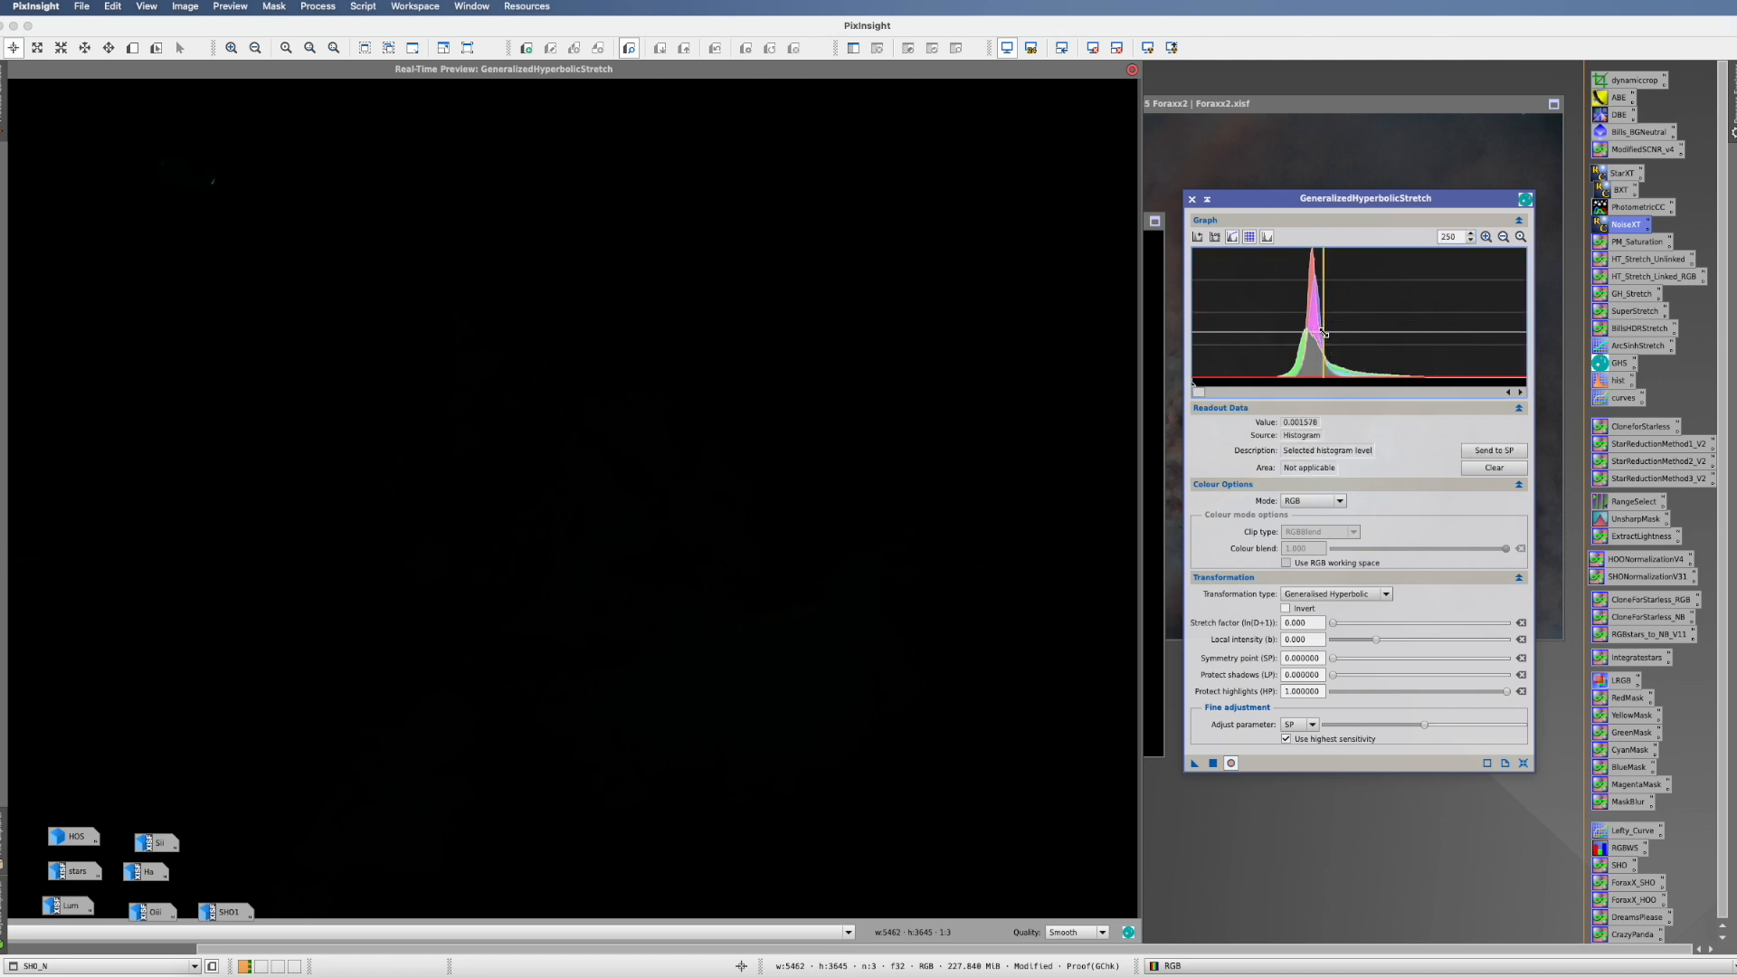
pyautogui.click(1481, 455)
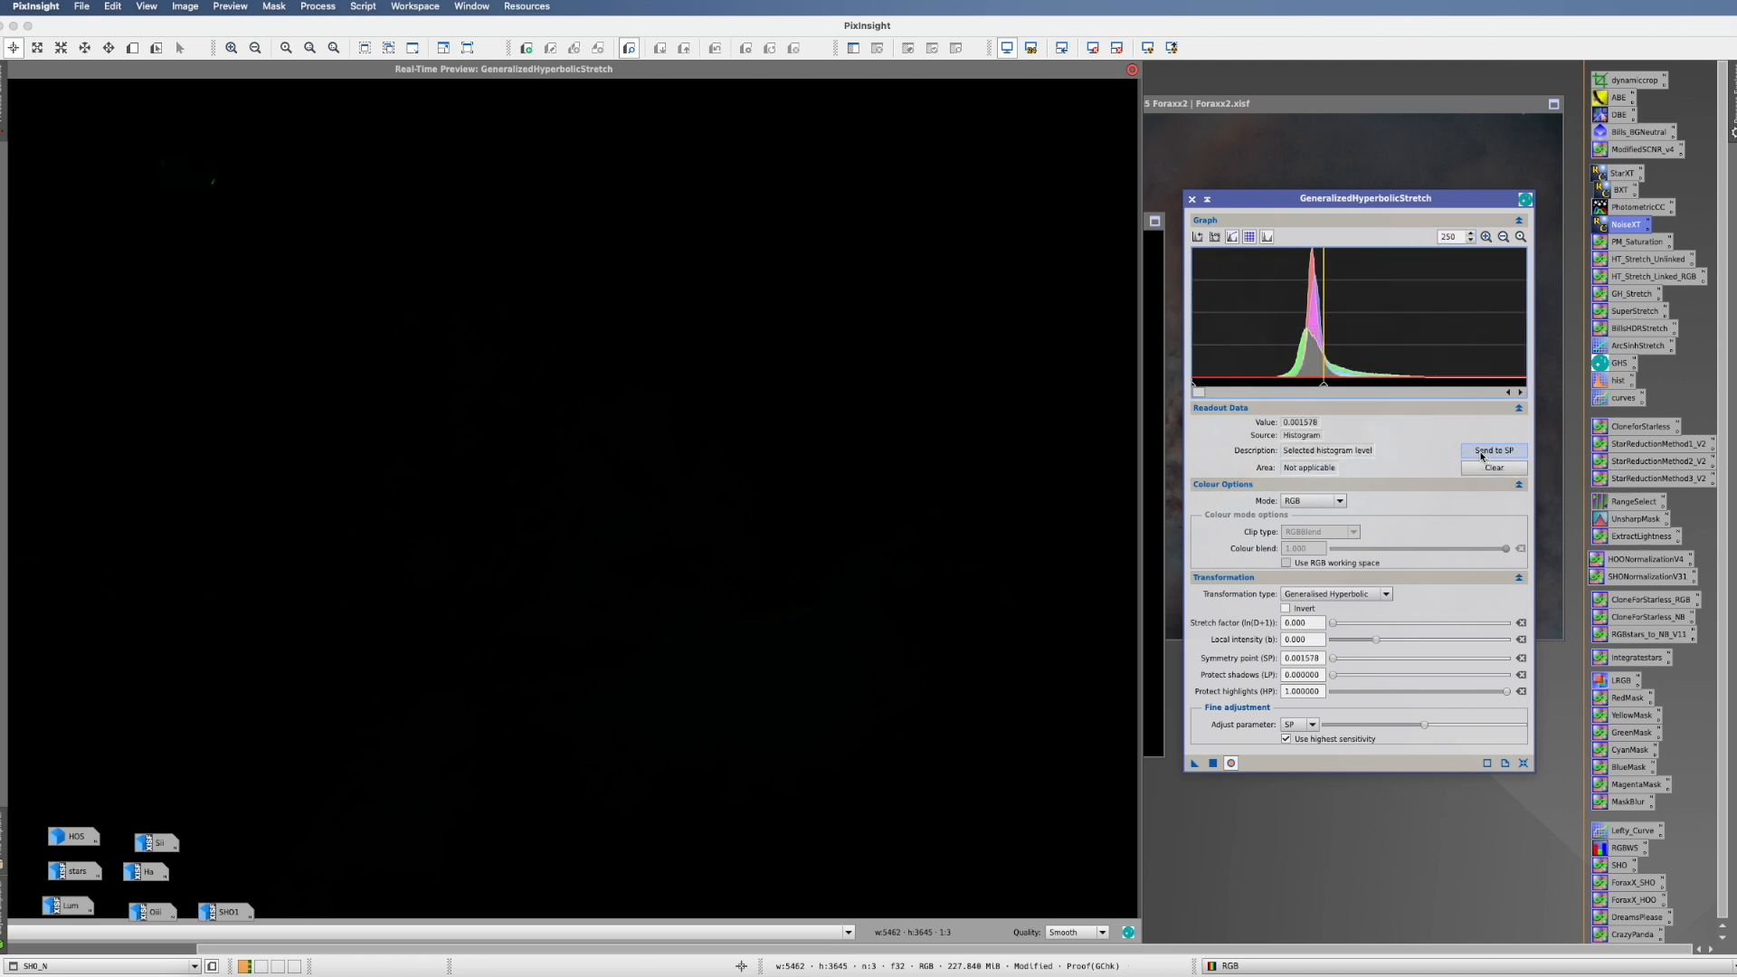
# - Apply a generalised hyperbolic stretch to SHO_N with local intensity 9.43 and stretch factor 4.8, and reset the settings
pyautogui.click(1520, 238)
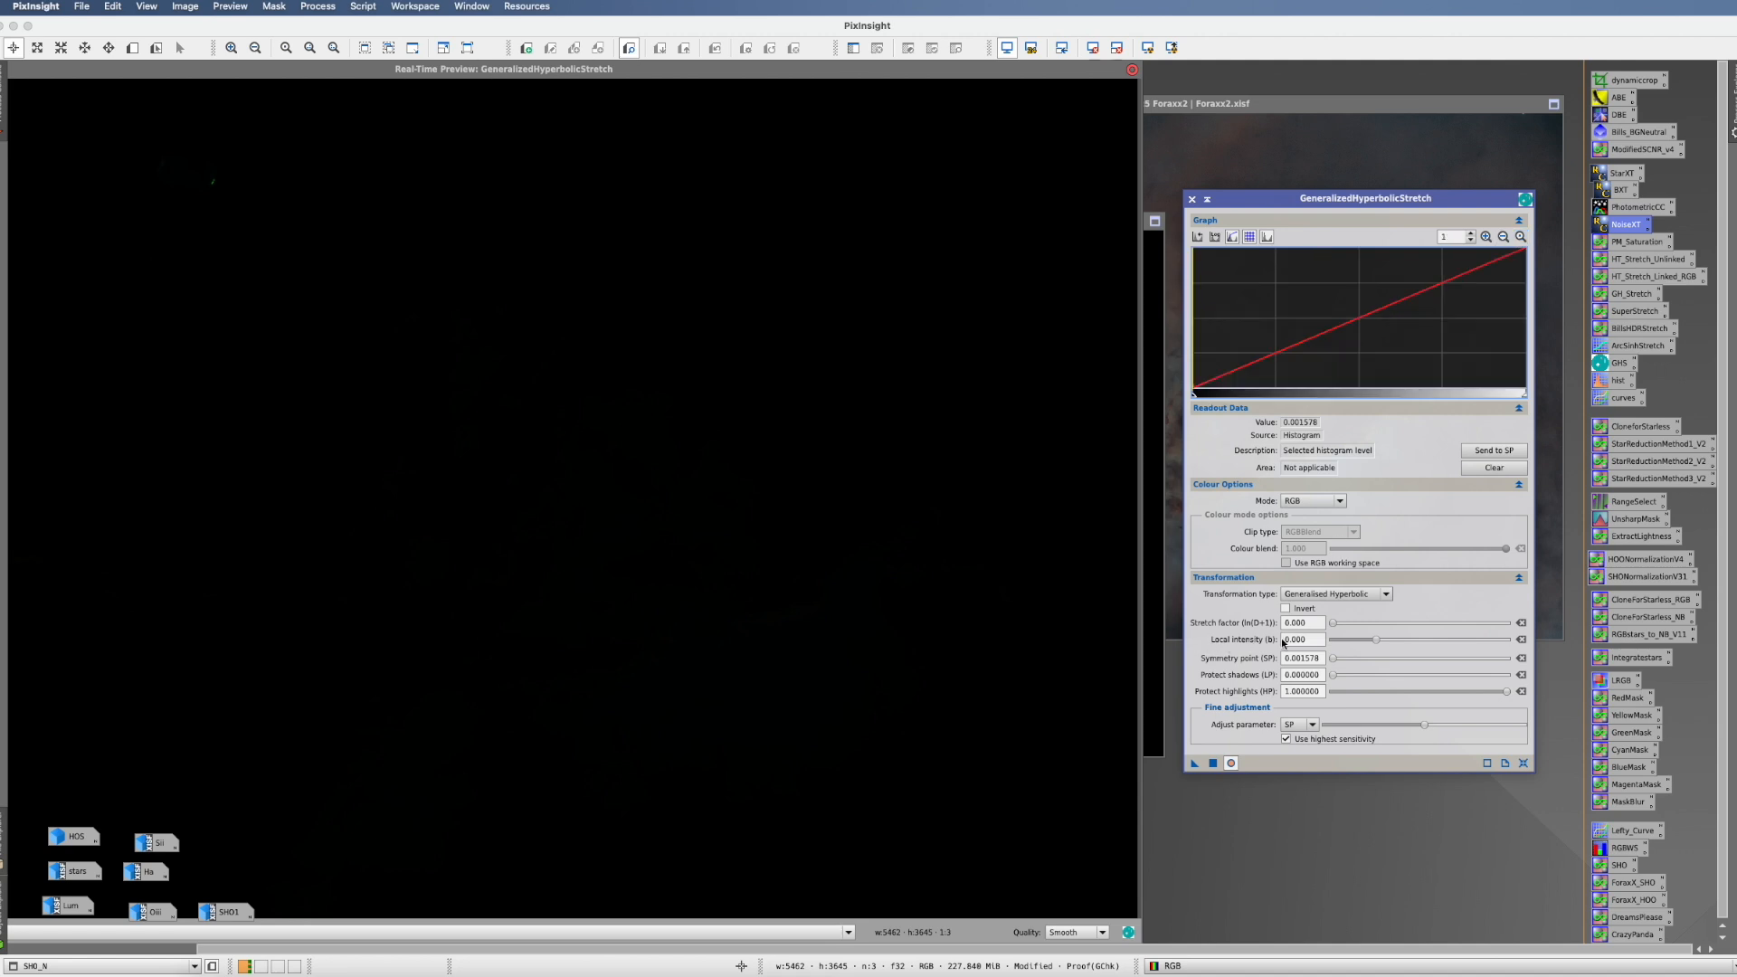
pyautogui.moveTo(1376, 639); pyautogui.dragTo(1457, 639)
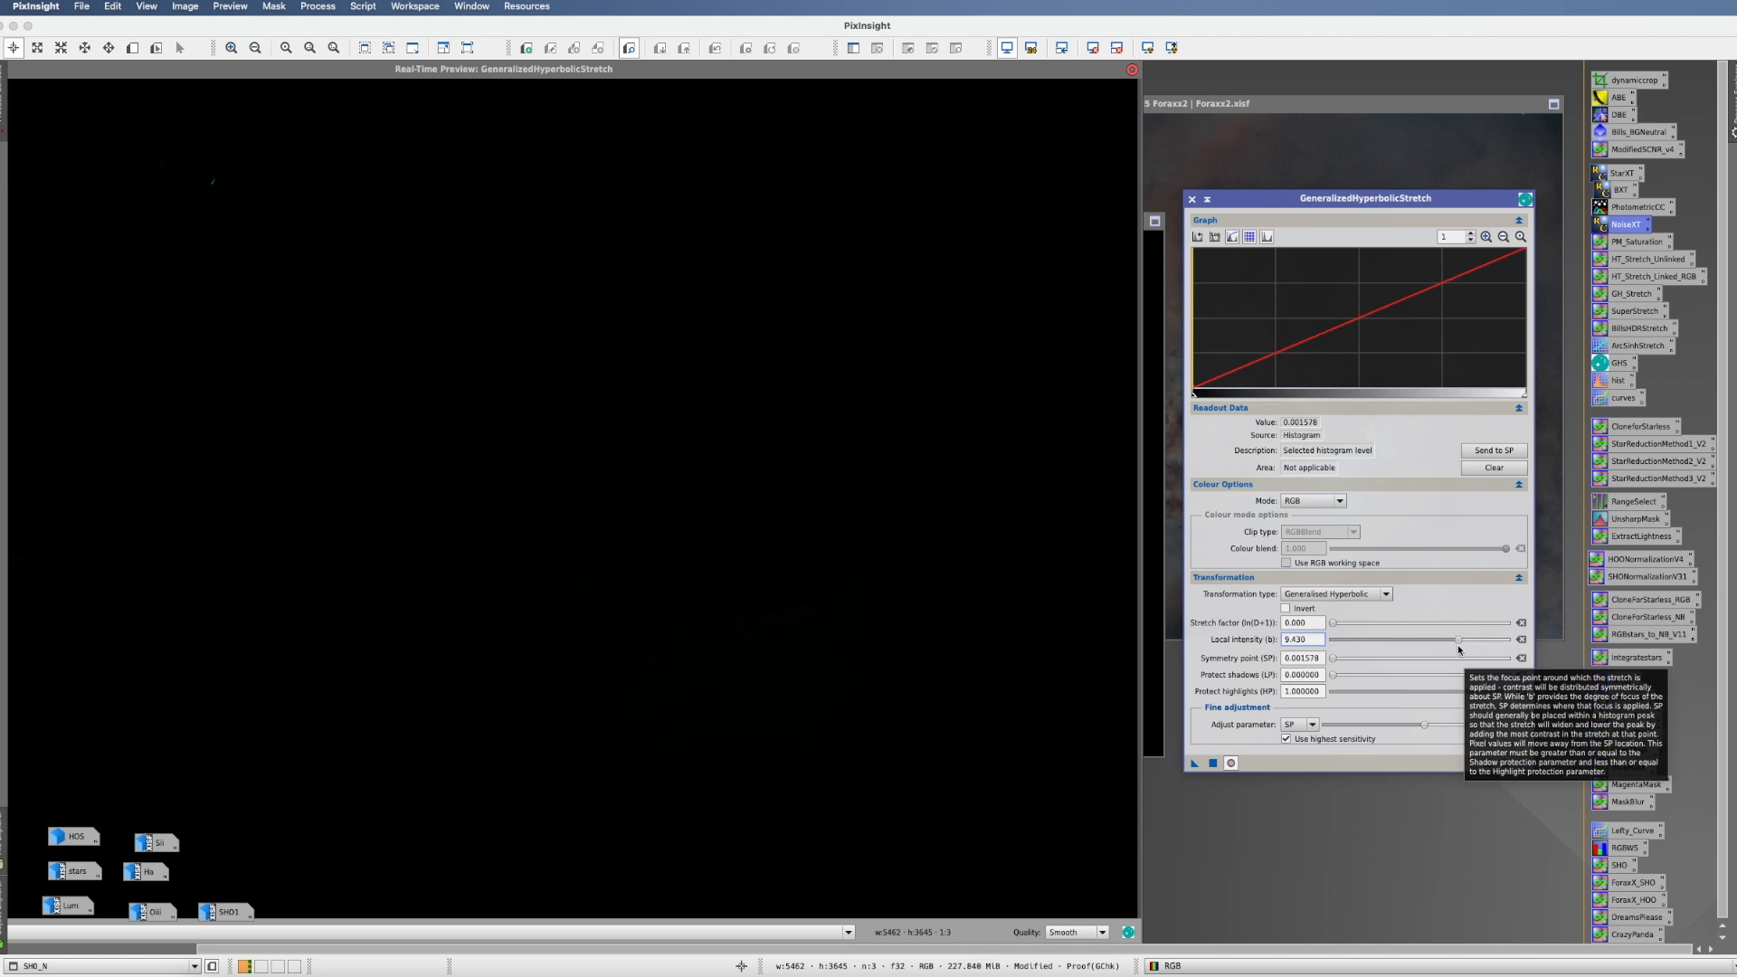
pyautogui.click(1334, 625)
pyautogui.moveTo(1334, 624); pyautogui.dragTo(1377, 624)
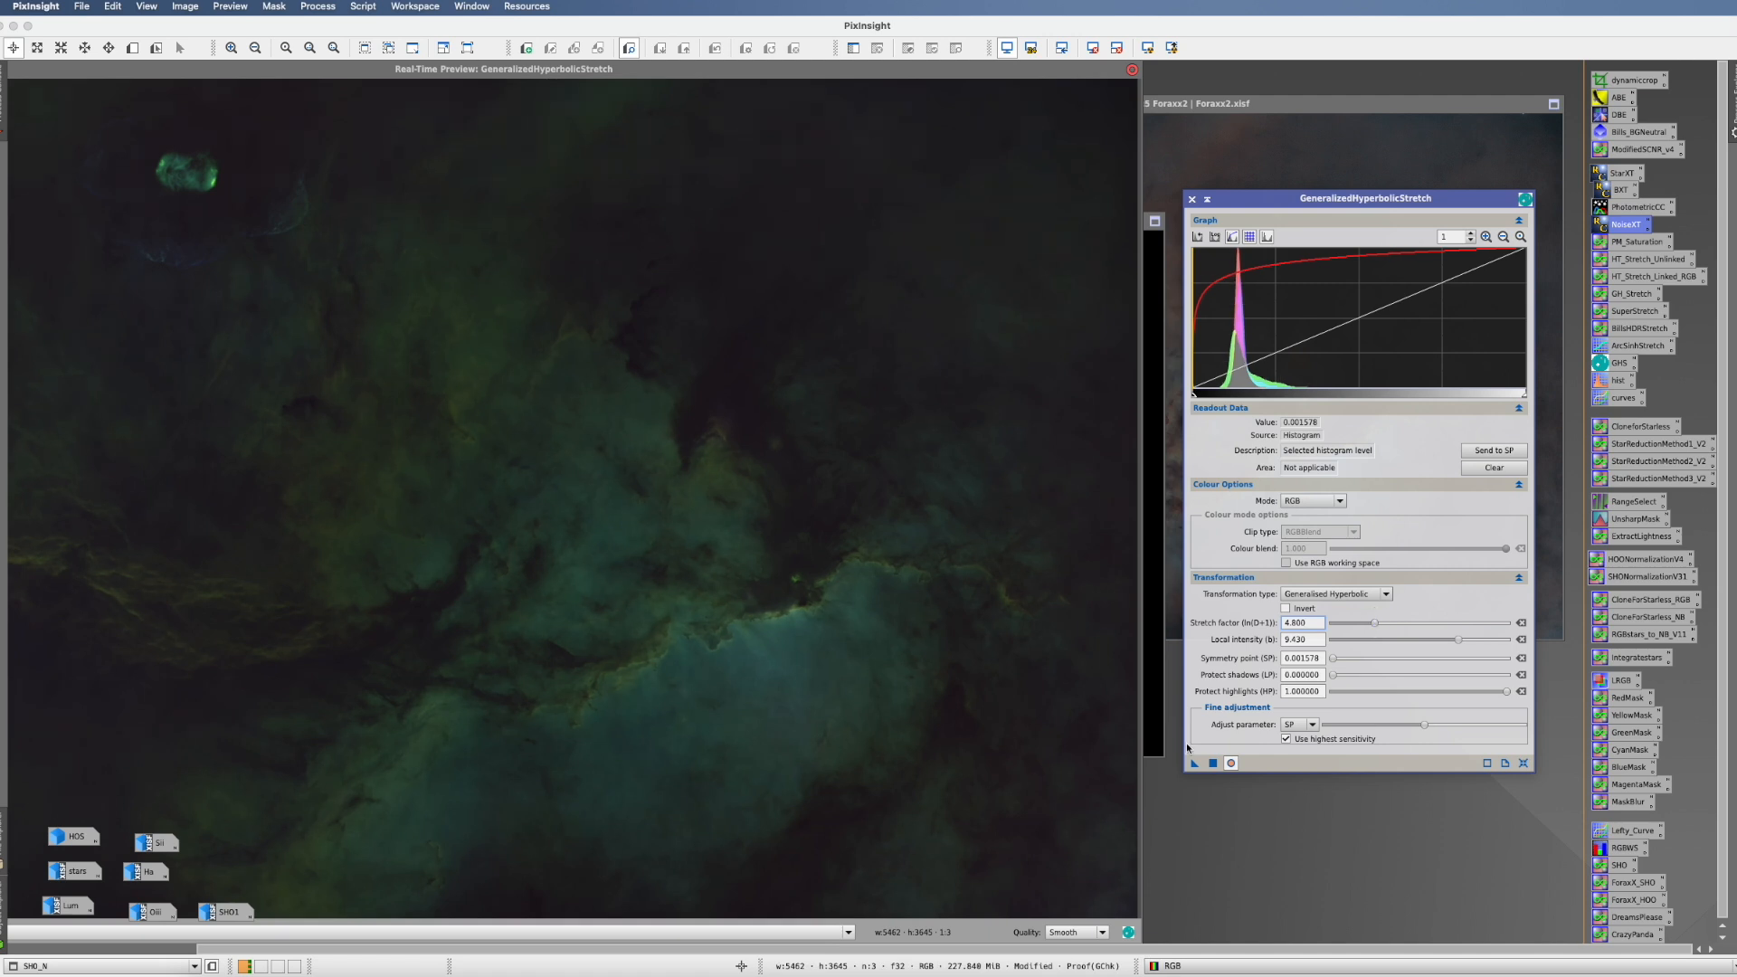
pyautogui.click(1213, 764)
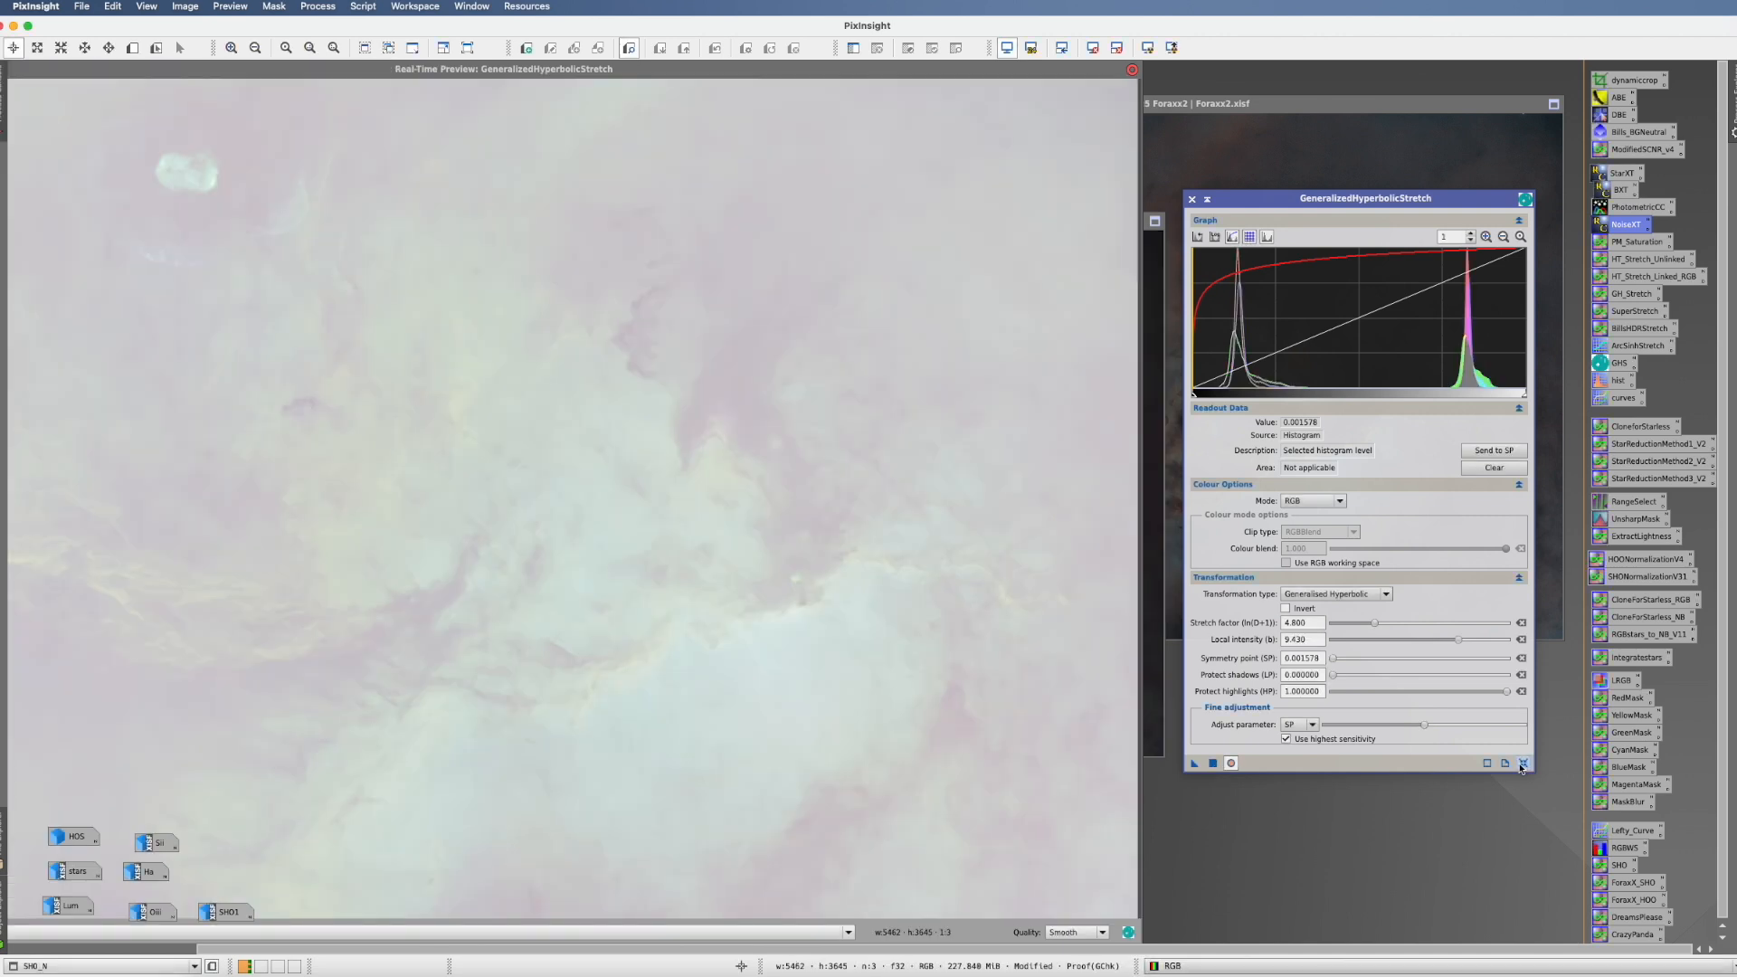
pyautogui.click(1523, 764)
# - Stretch SHO_N a second time with symmetry point 0.179266, local intensity 5.13 and stretch factor 1.0, and reset the settings
pyautogui.click(1253, 349)
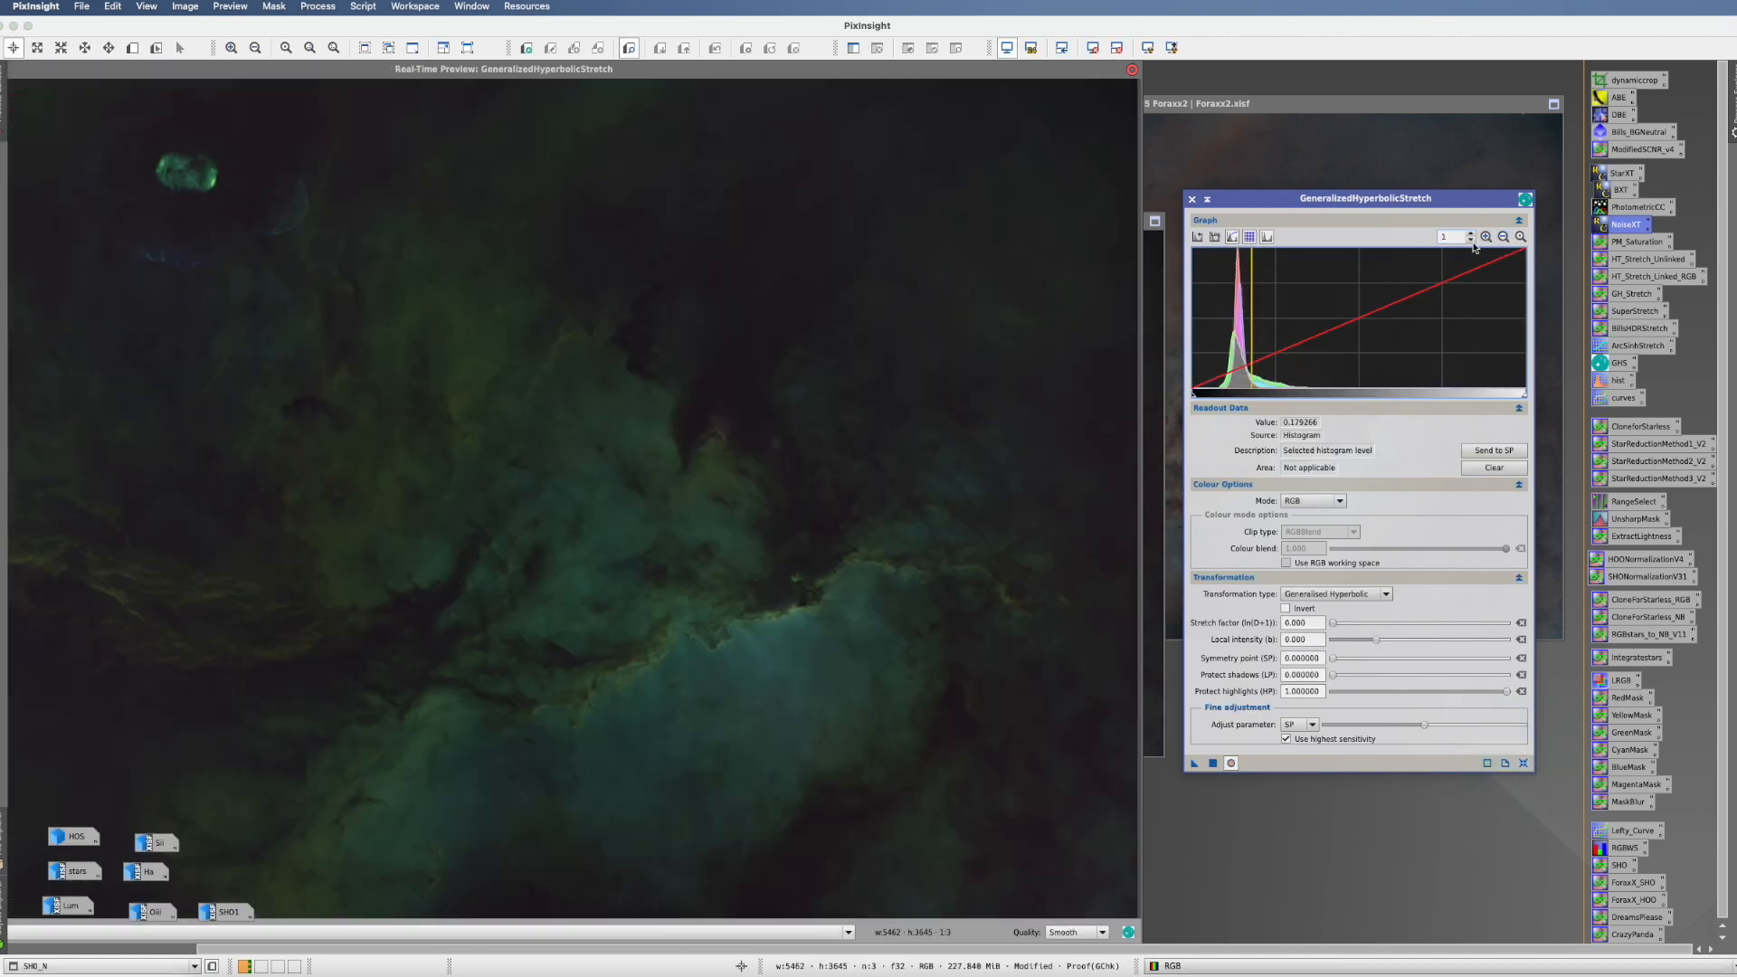
pyautogui.click(1480, 452)
pyautogui.moveTo(1374, 640); pyautogui.dragTo(1343, 624)
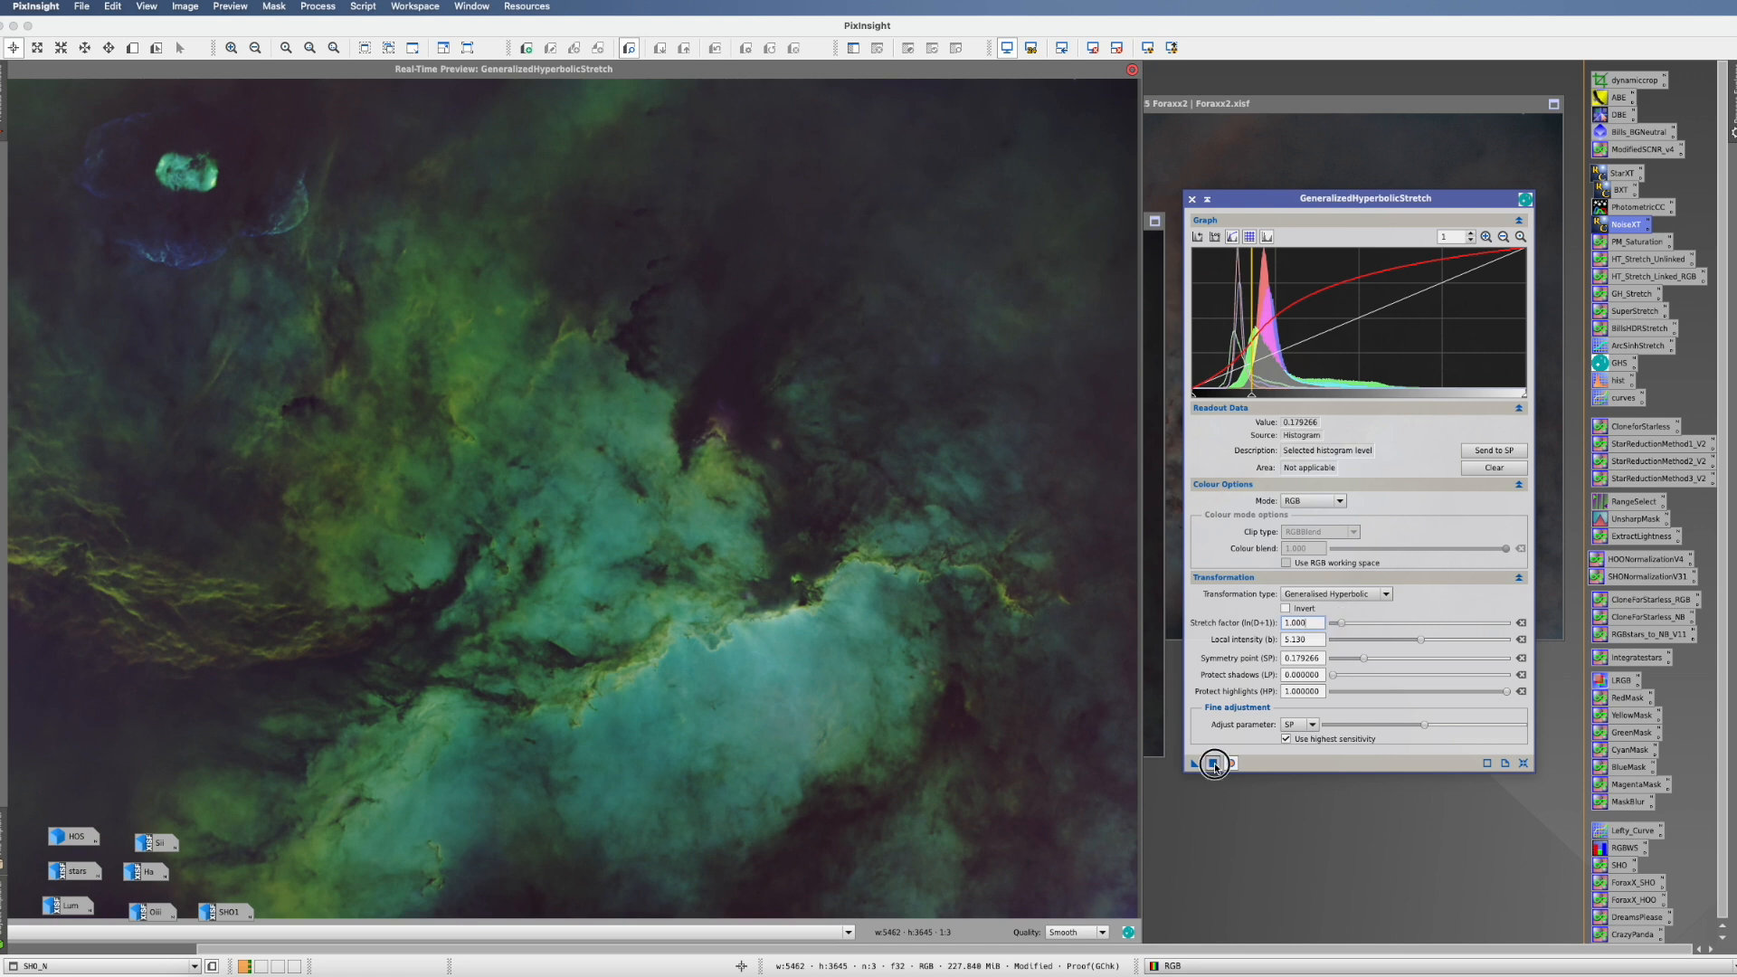
pyautogui.click(1214, 764)
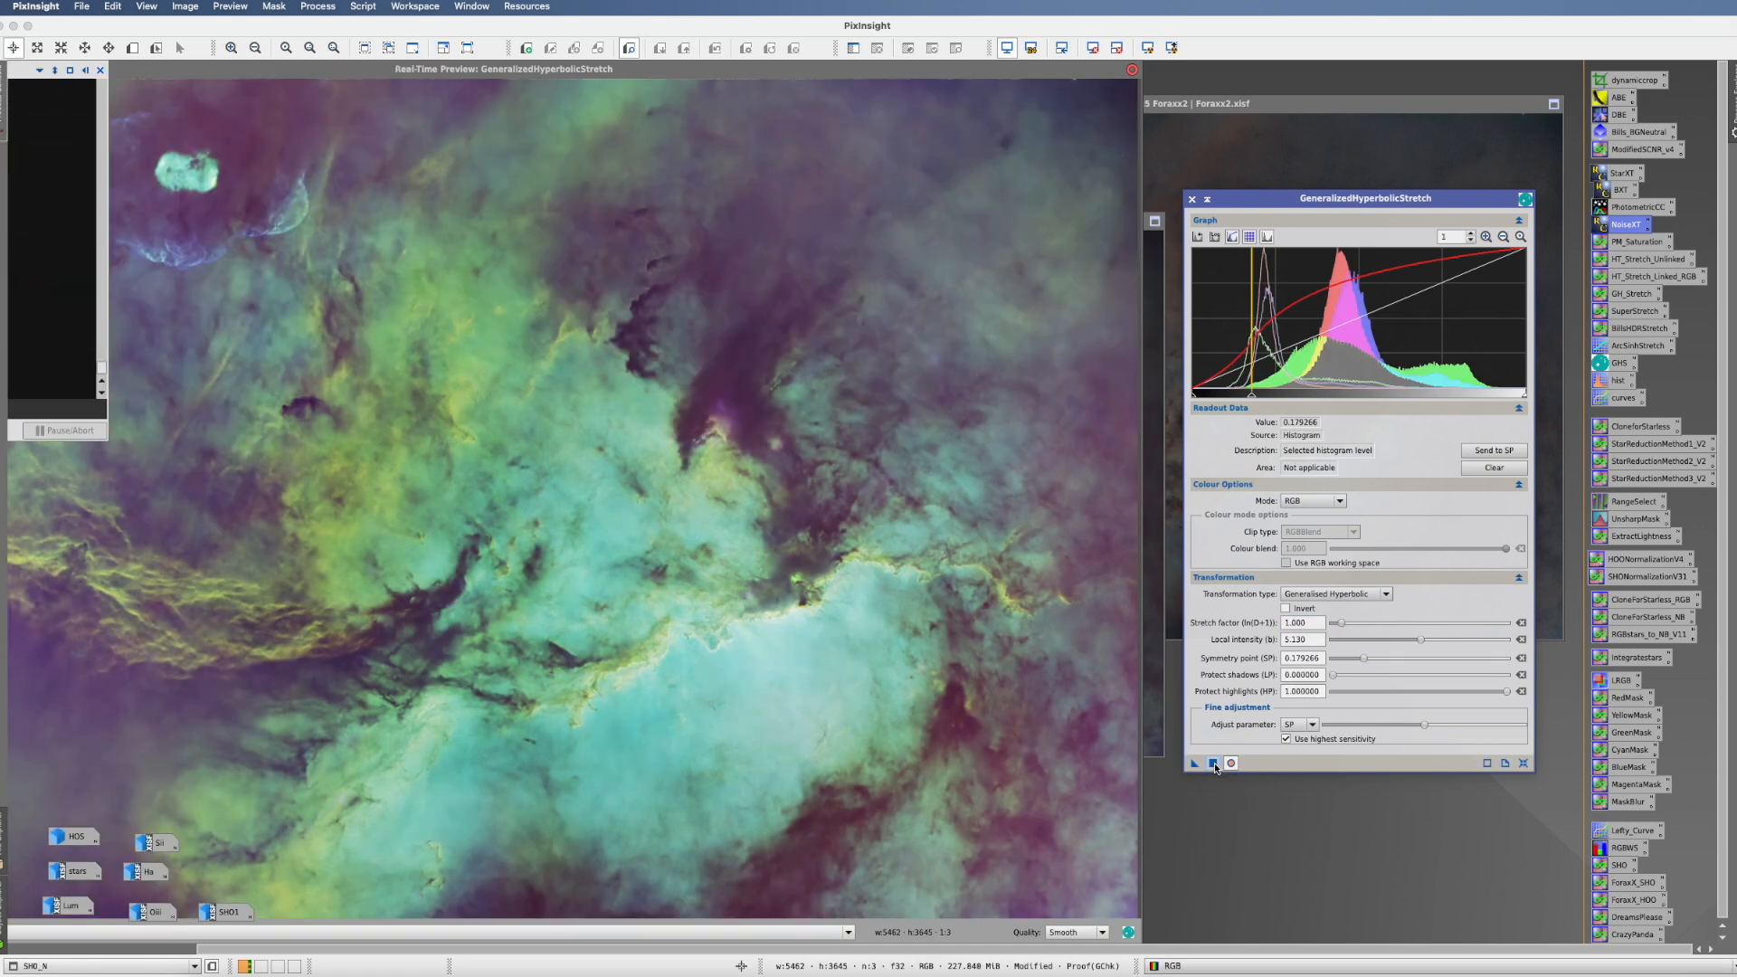
pyautogui.click(1523, 763)
# - Apply a gentler stretch to SHO_N with symmetry point 0.315335, local intensity 3.13 and stretch factor 0.42
pyautogui.click(1484, 450)
pyautogui.moveTo(1376, 640); pyautogui.dragTo(1405, 641)
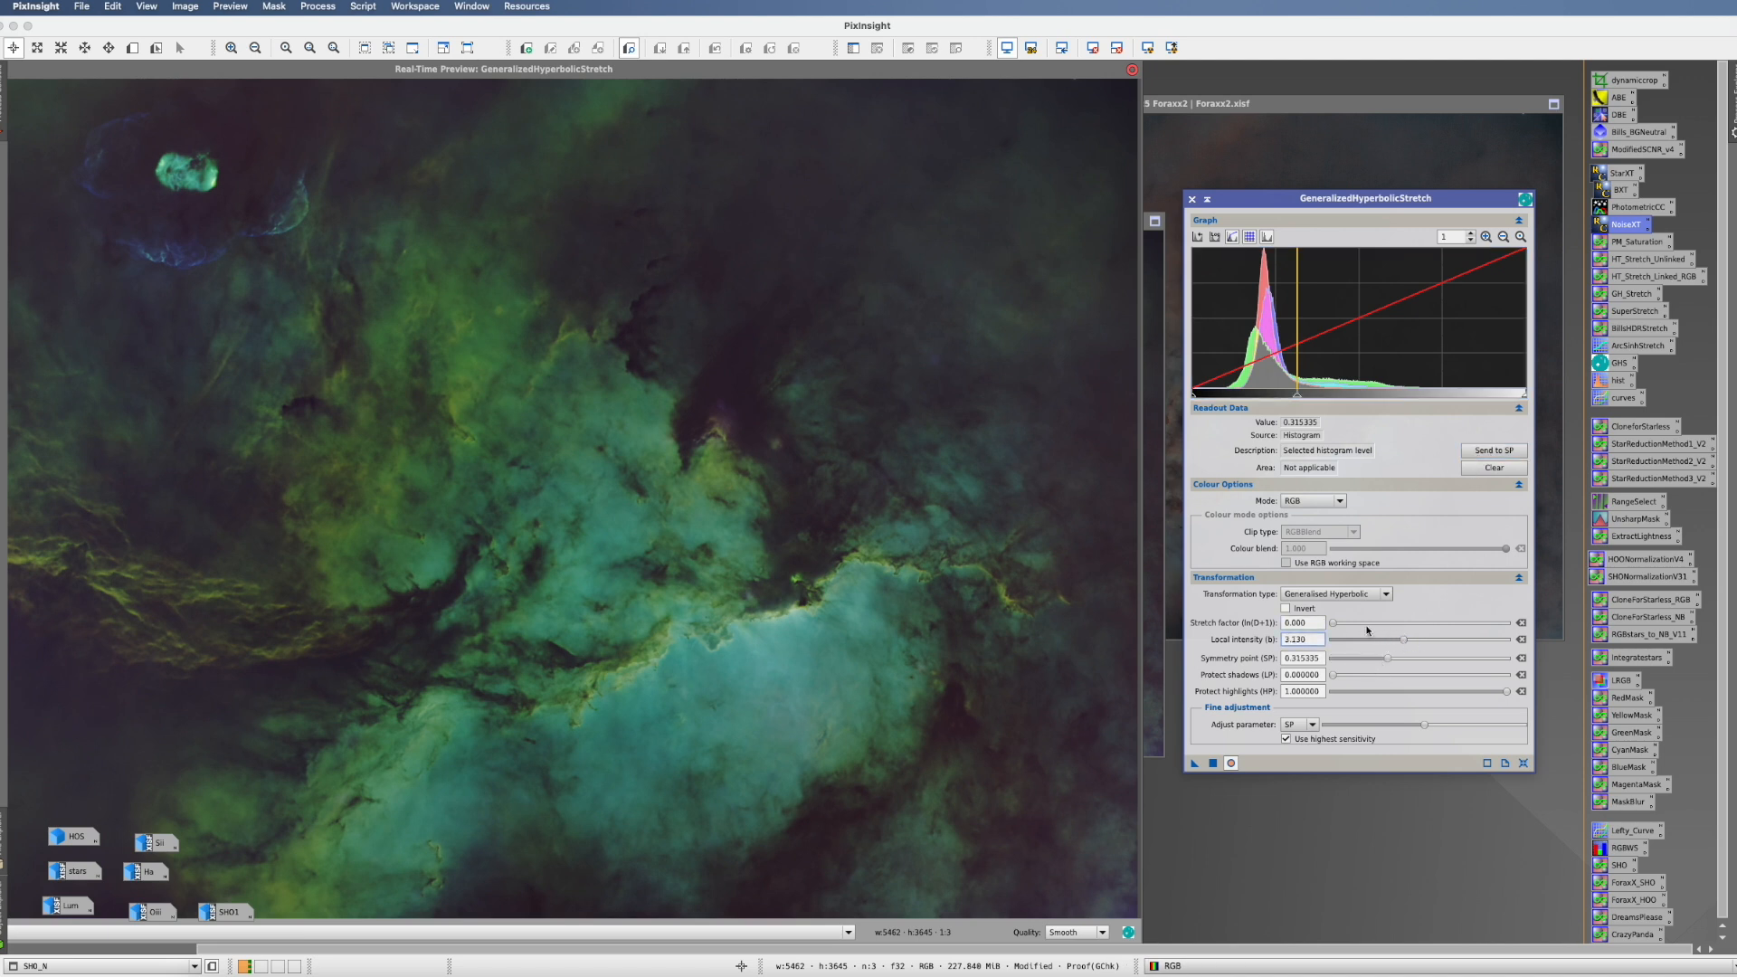
pyautogui.moveTo(1333, 622); pyautogui.dragTo(1337, 623)
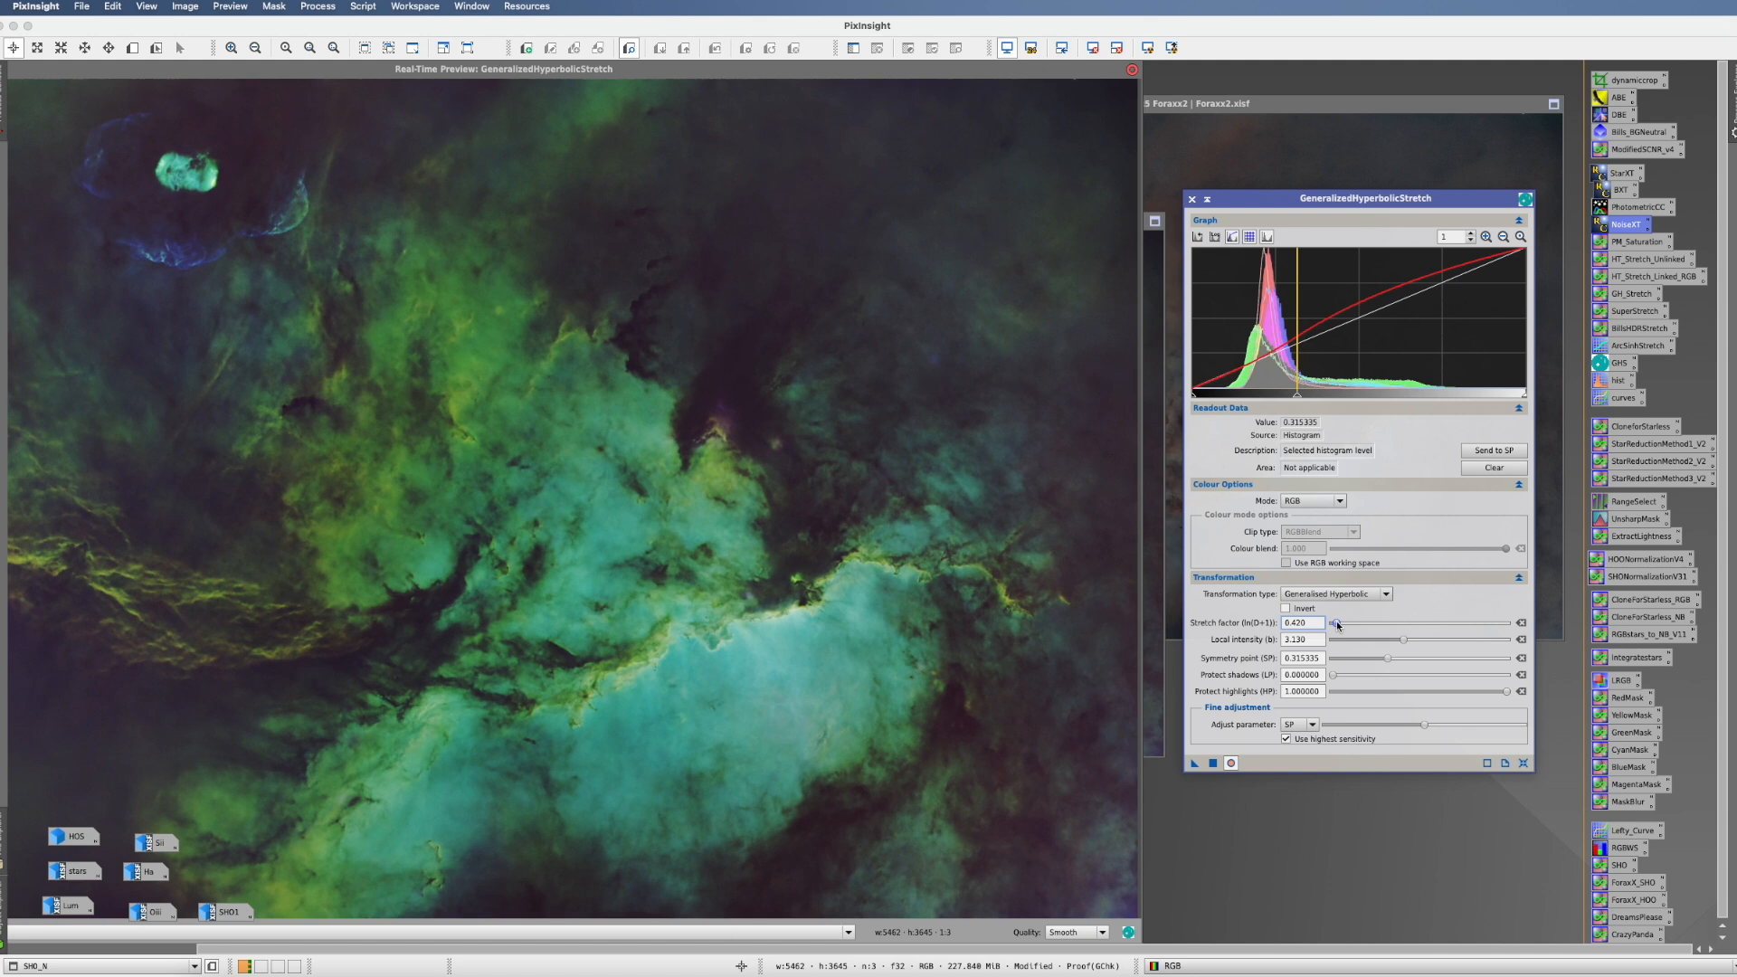
pyautogui.click(1229, 764)
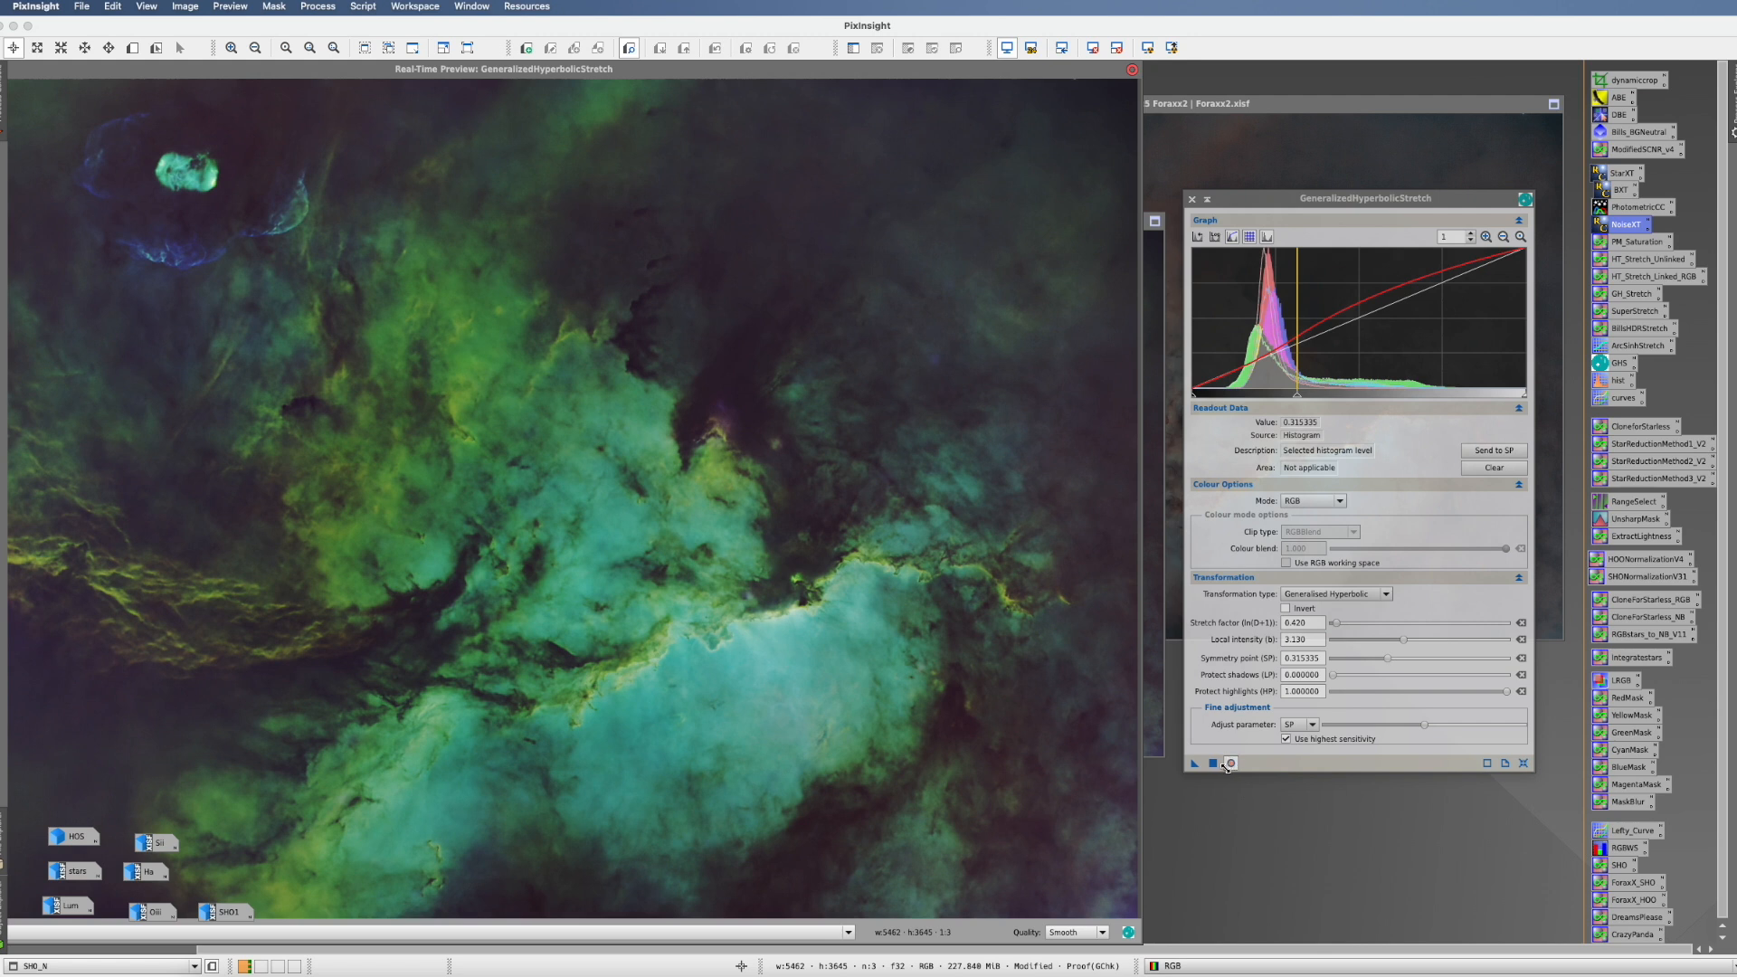
pyautogui.click(1216, 766)
# - Stretch SHO_N with symmetry point 0.2, local intensity 3.31, stretch factor 0.16 and highlight protection 0.62
pyautogui.click(1270, 301)
pyautogui.click(1488, 452)
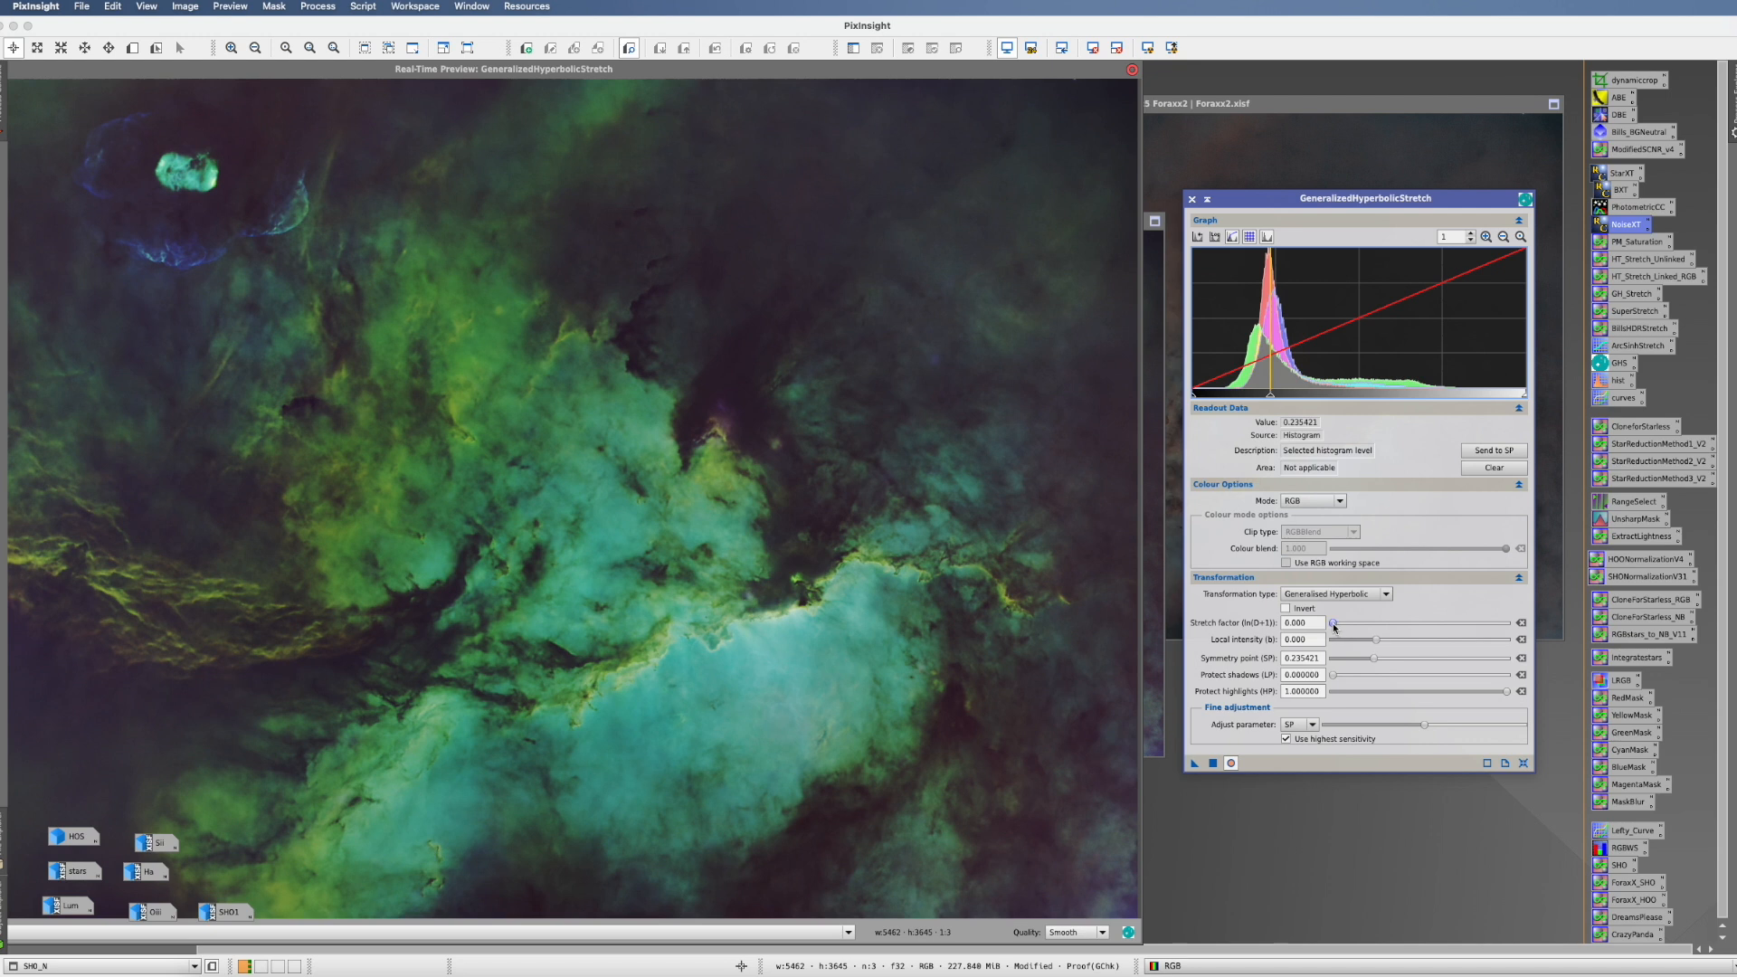
pyautogui.click(1378, 640)
pyautogui.moveTo(1378, 639); pyautogui.dragTo(1408, 641)
pyautogui.moveTo(1332, 624); pyautogui.dragTo(1333, 624)
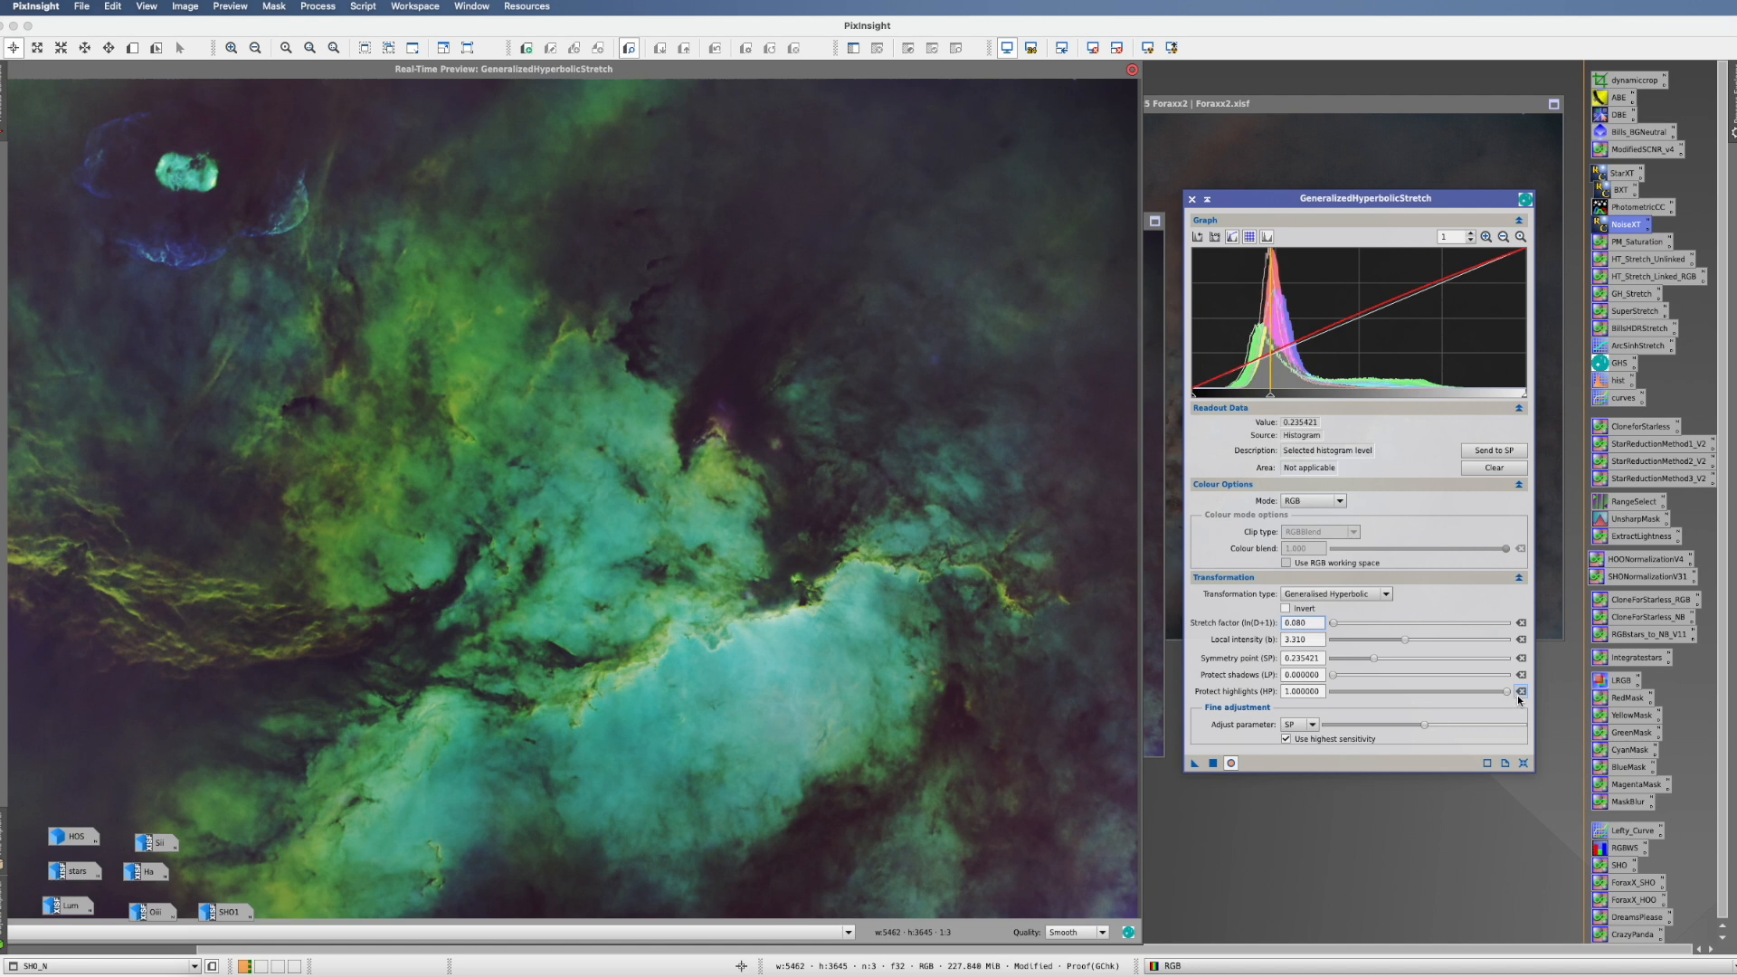
pyautogui.moveTo(1506, 691); pyautogui.dragTo(1439, 691)
pyautogui.moveTo(1335, 623); pyautogui.dragTo(1337, 624)
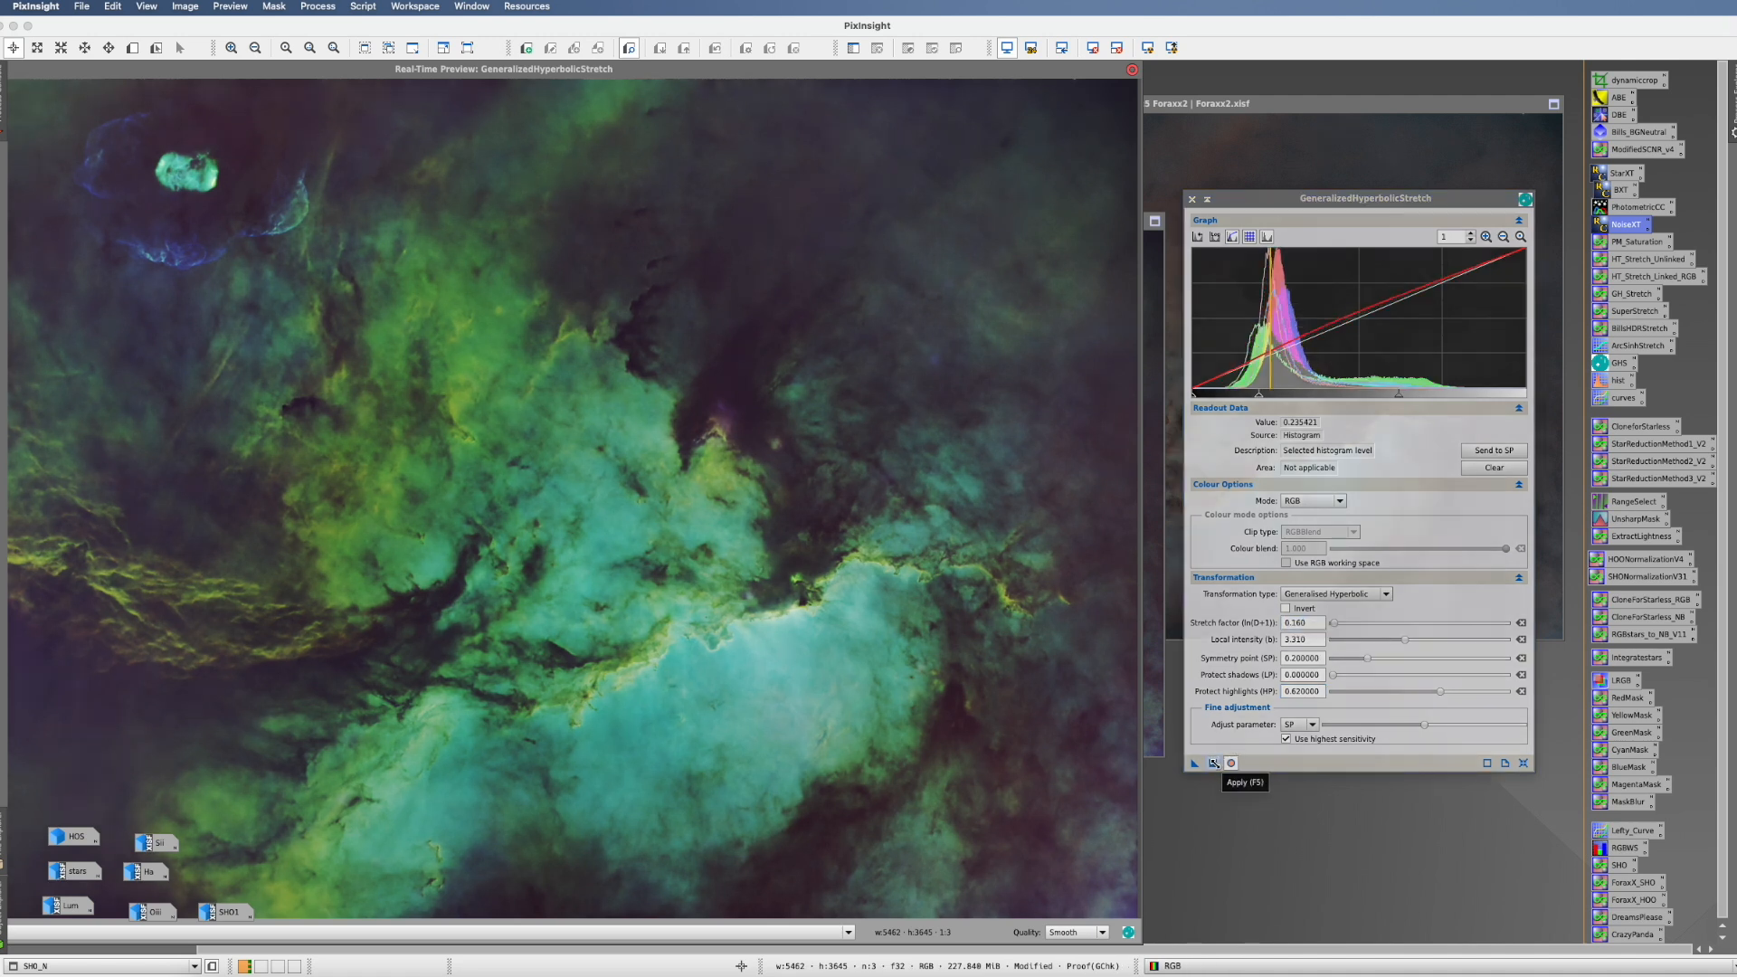
pyautogui.click(1214, 765)
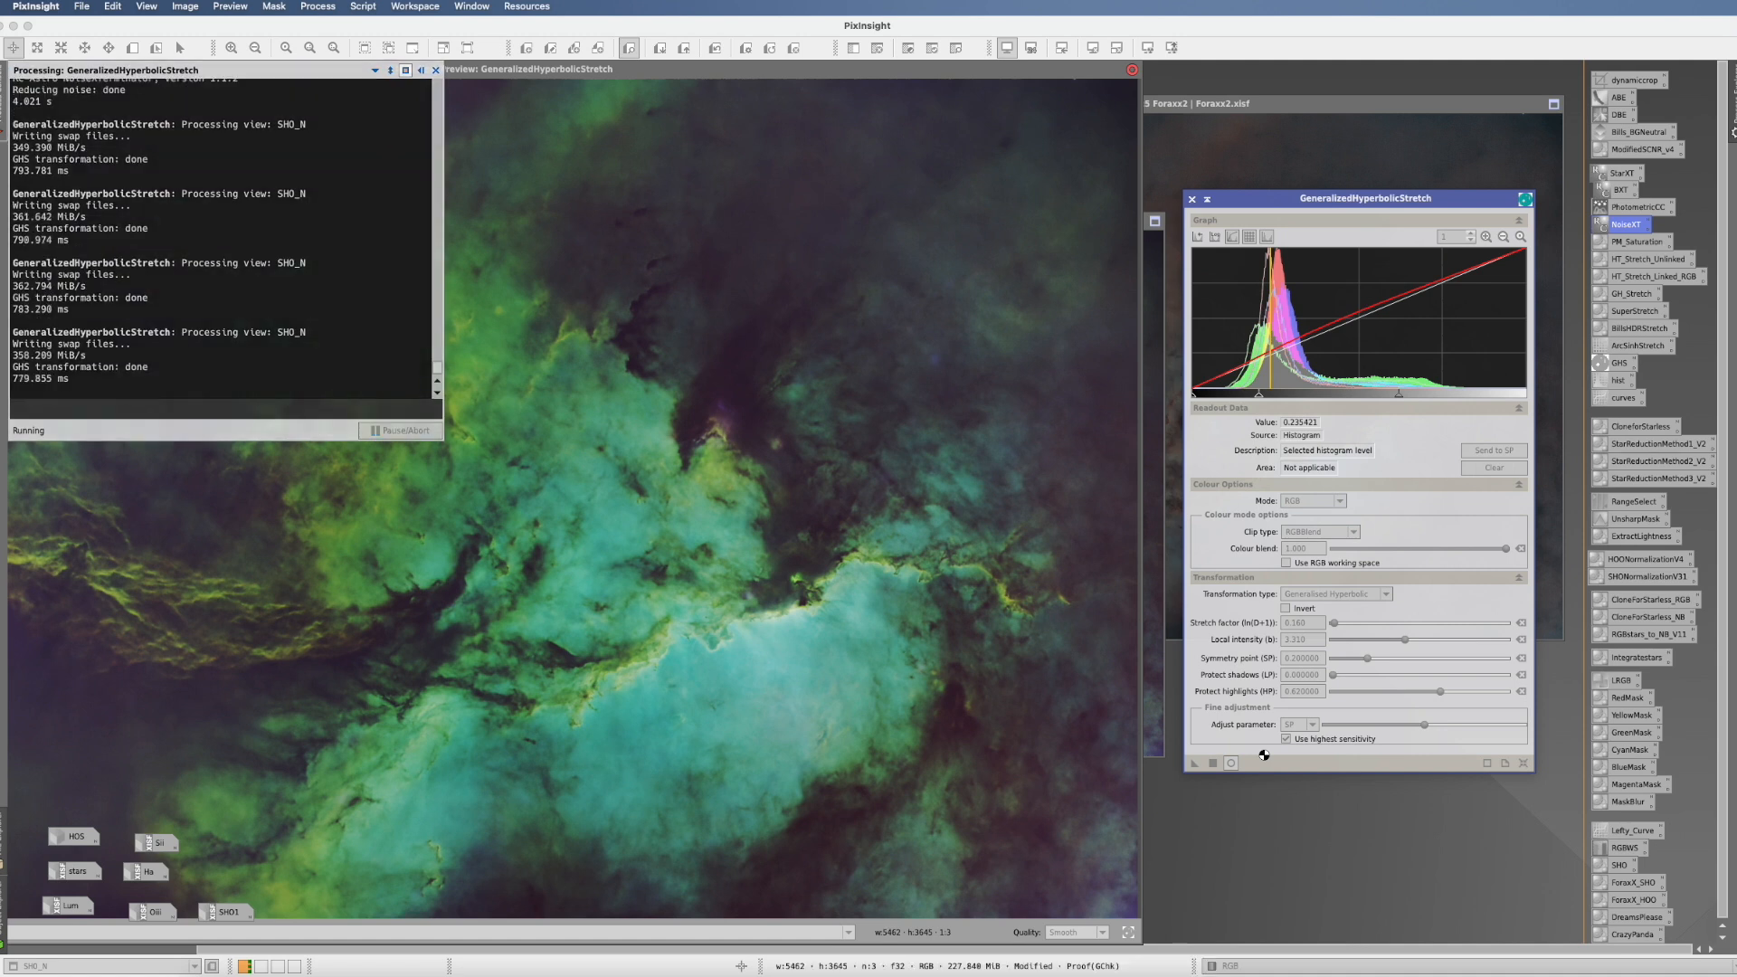
# - Change the transformation type to Linear and apply a blackpoint of 0.04 to SHO_N
pyautogui.click(1331, 594)
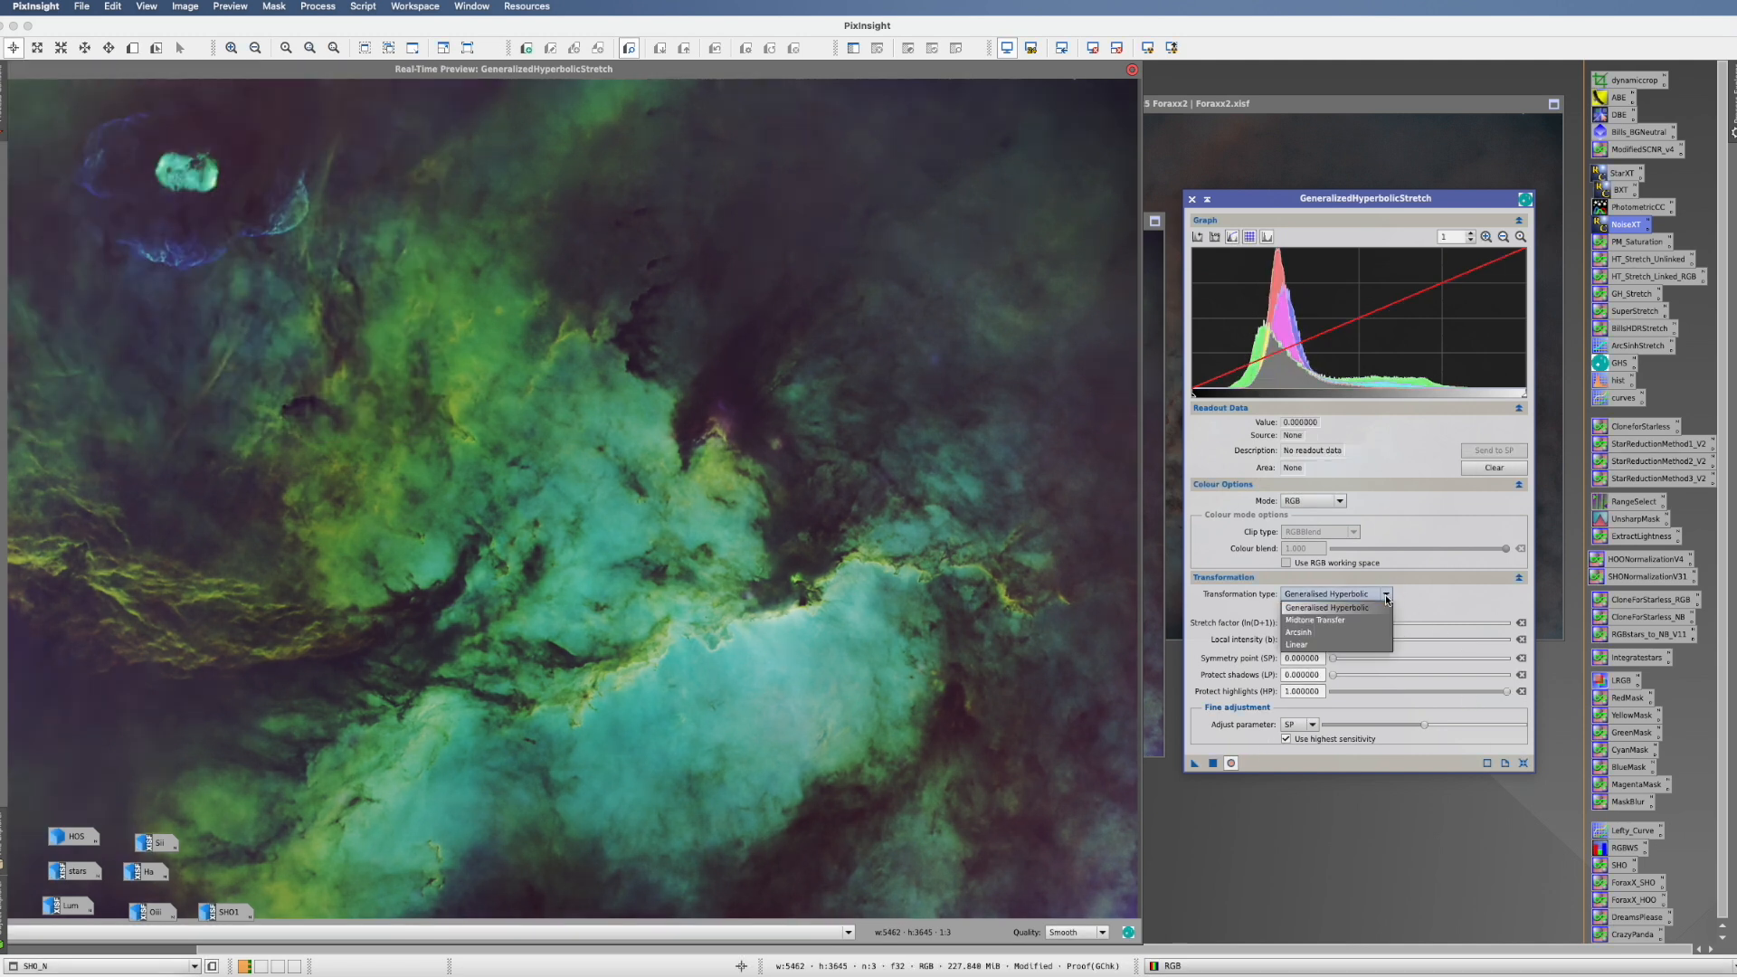
pyautogui.click(1324, 643)
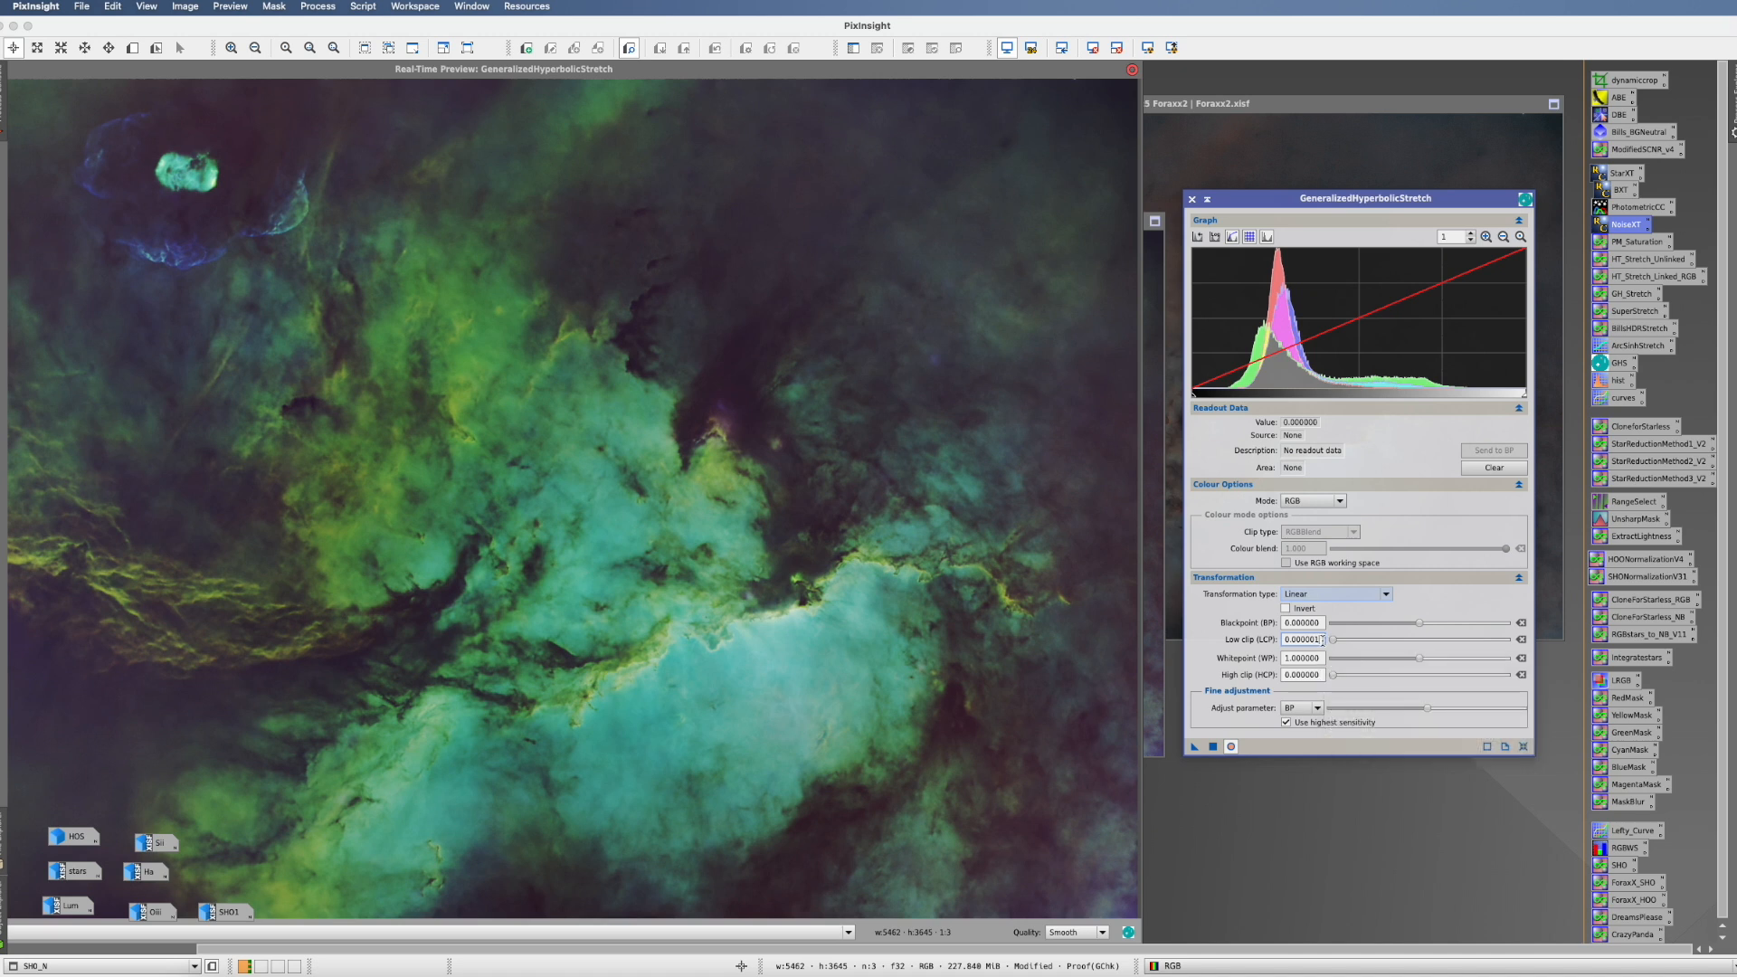
pyautogui.click(1316, 622)
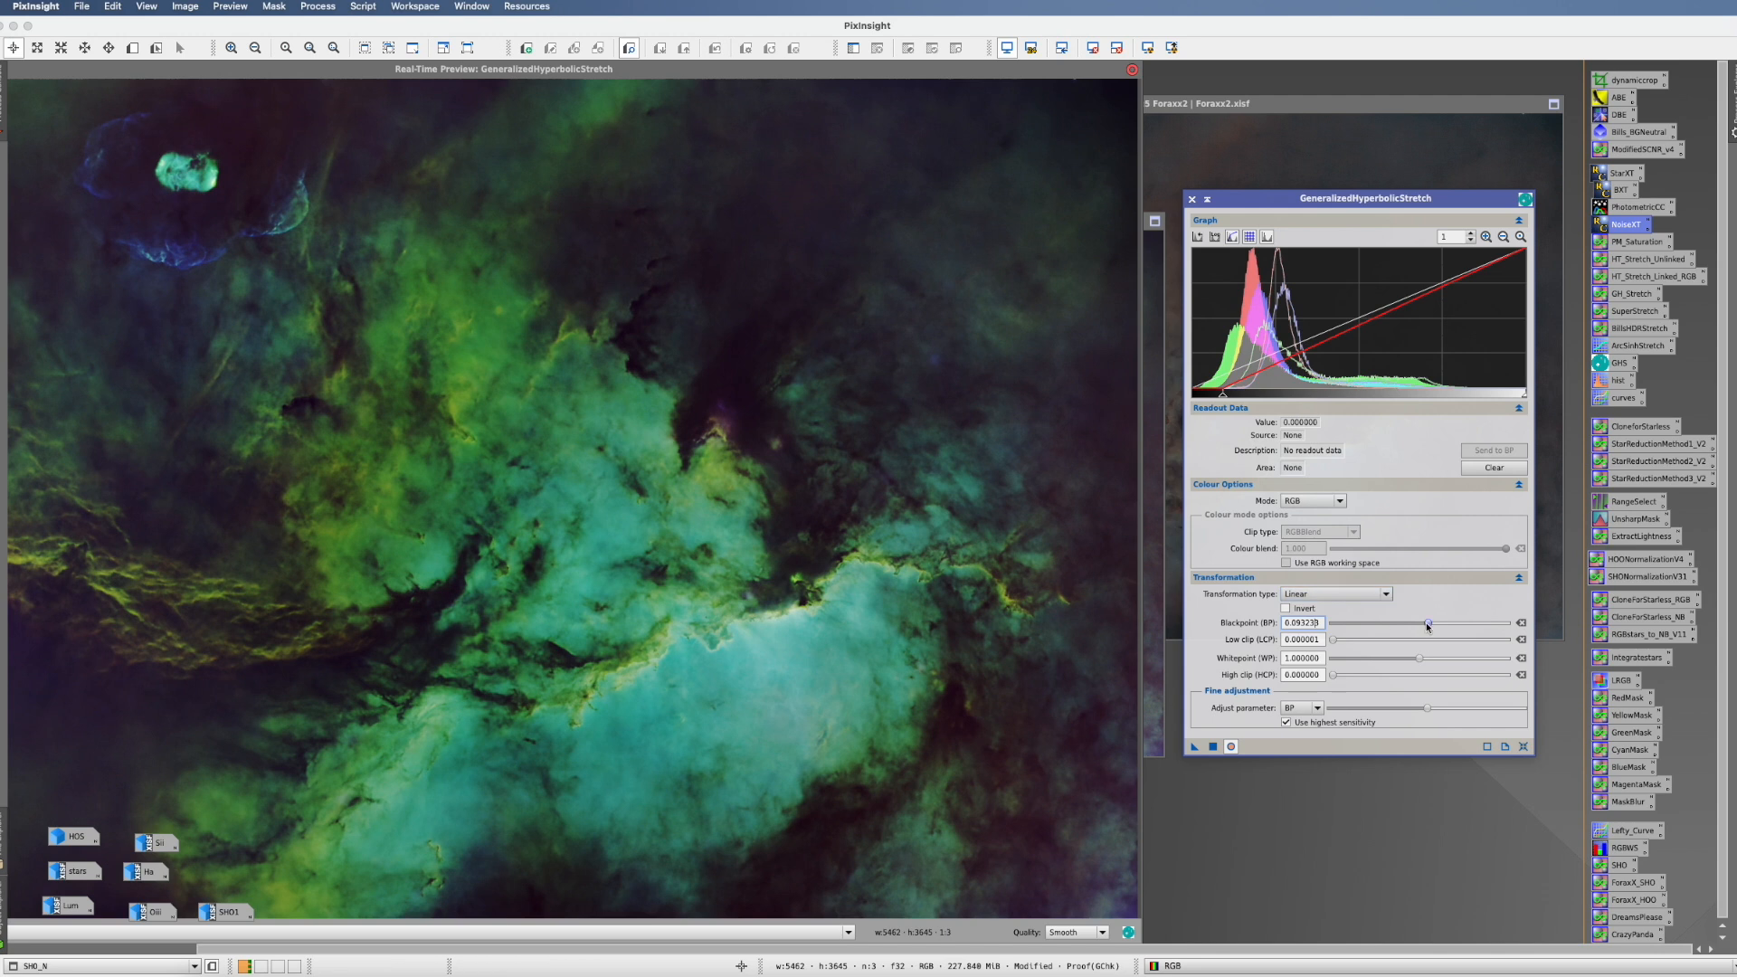
pyautogui.moveTo(1427, 627); pyautogui.dragTo(1421, 624)
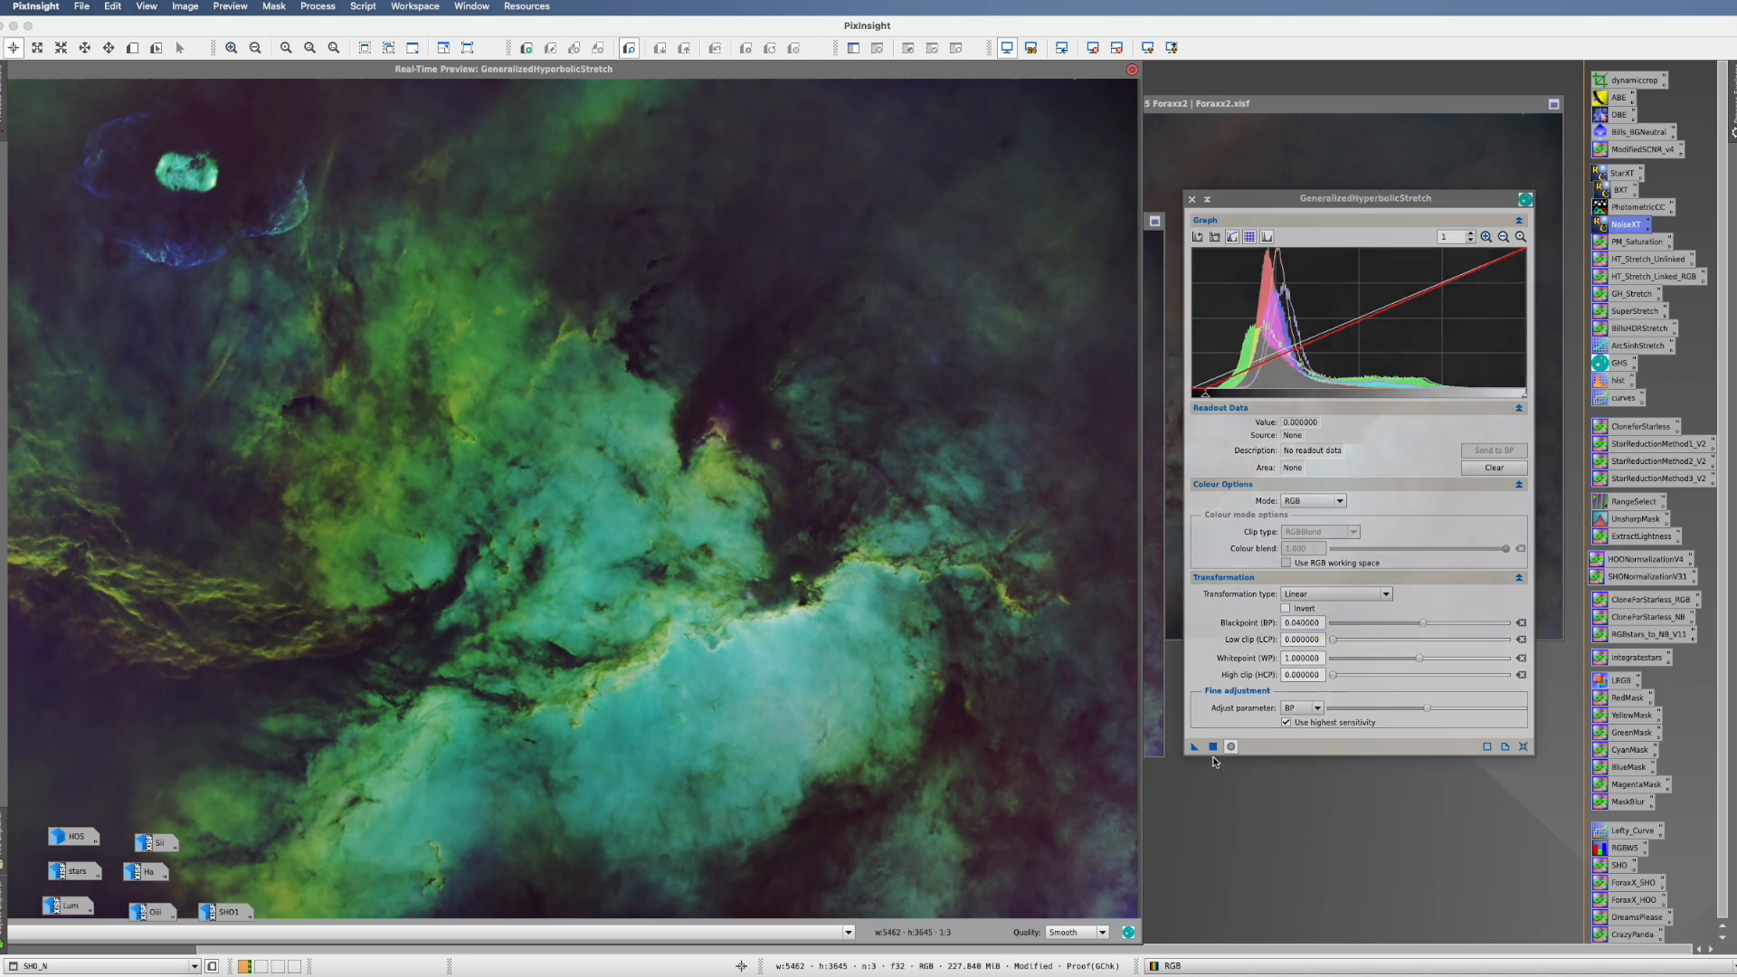
pyautogui.click(1214, 747)
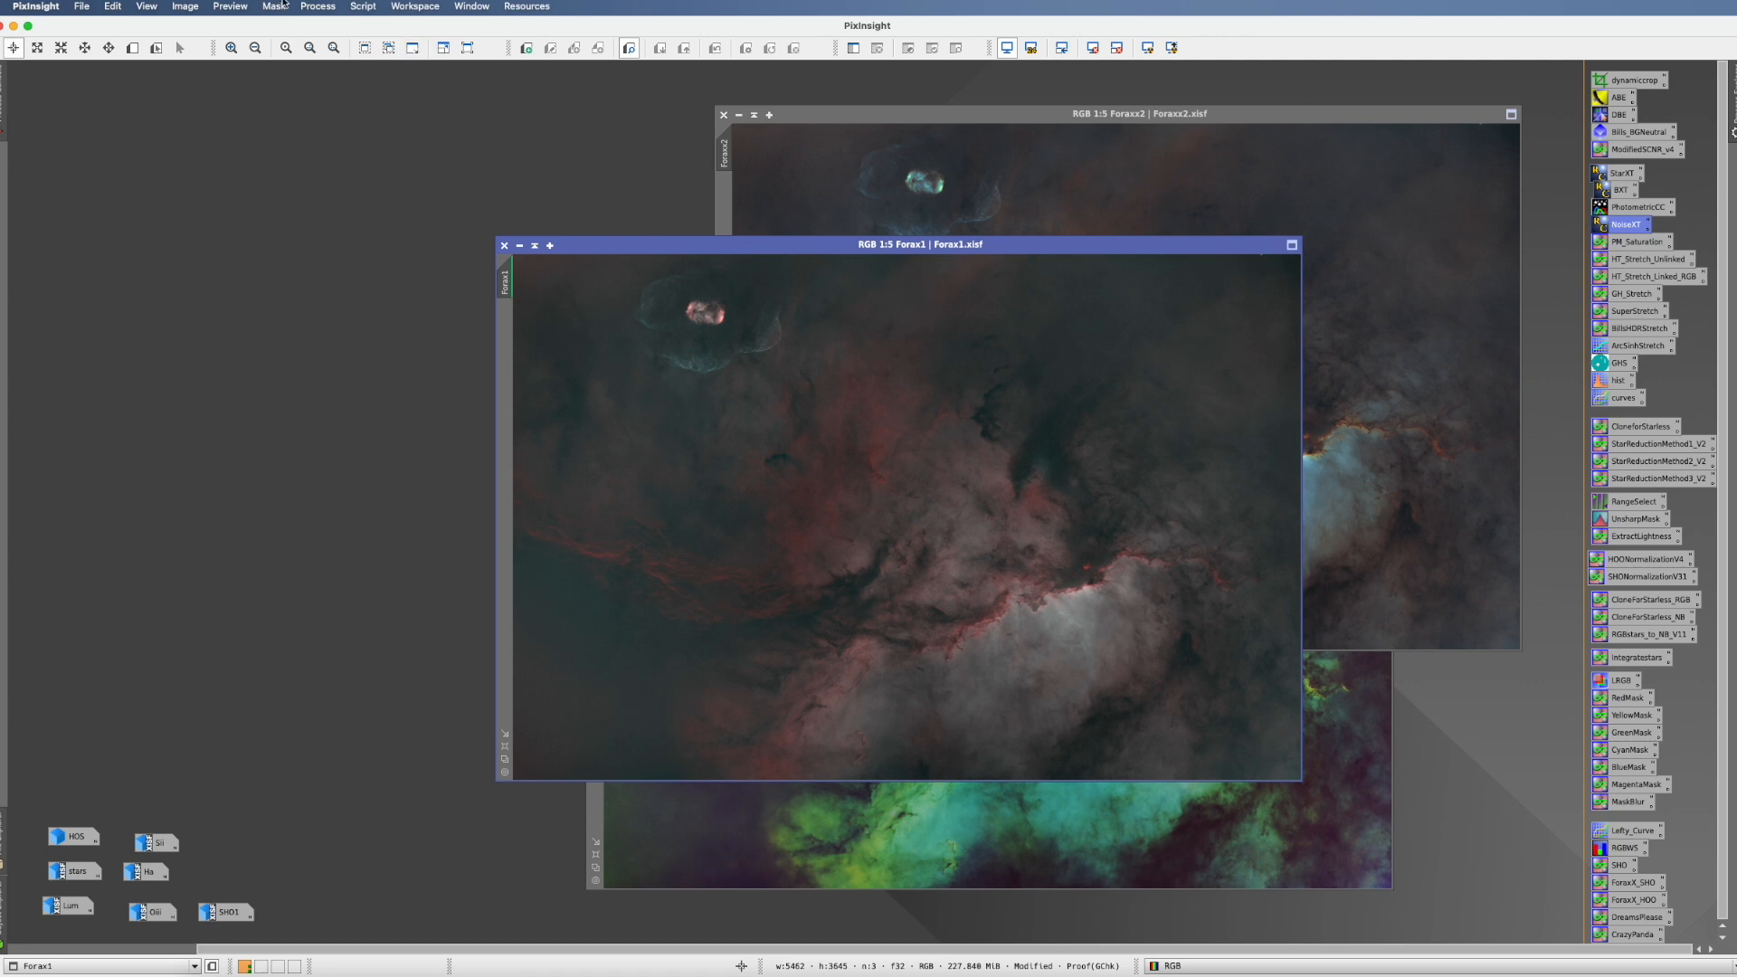
# - Open GeneralizedHyperbolicStretch for the stars image and apply it with symmetry point 0.000121, local intensity 9.11 and stretch factor 3.64
pyautogui.click(315, 8)
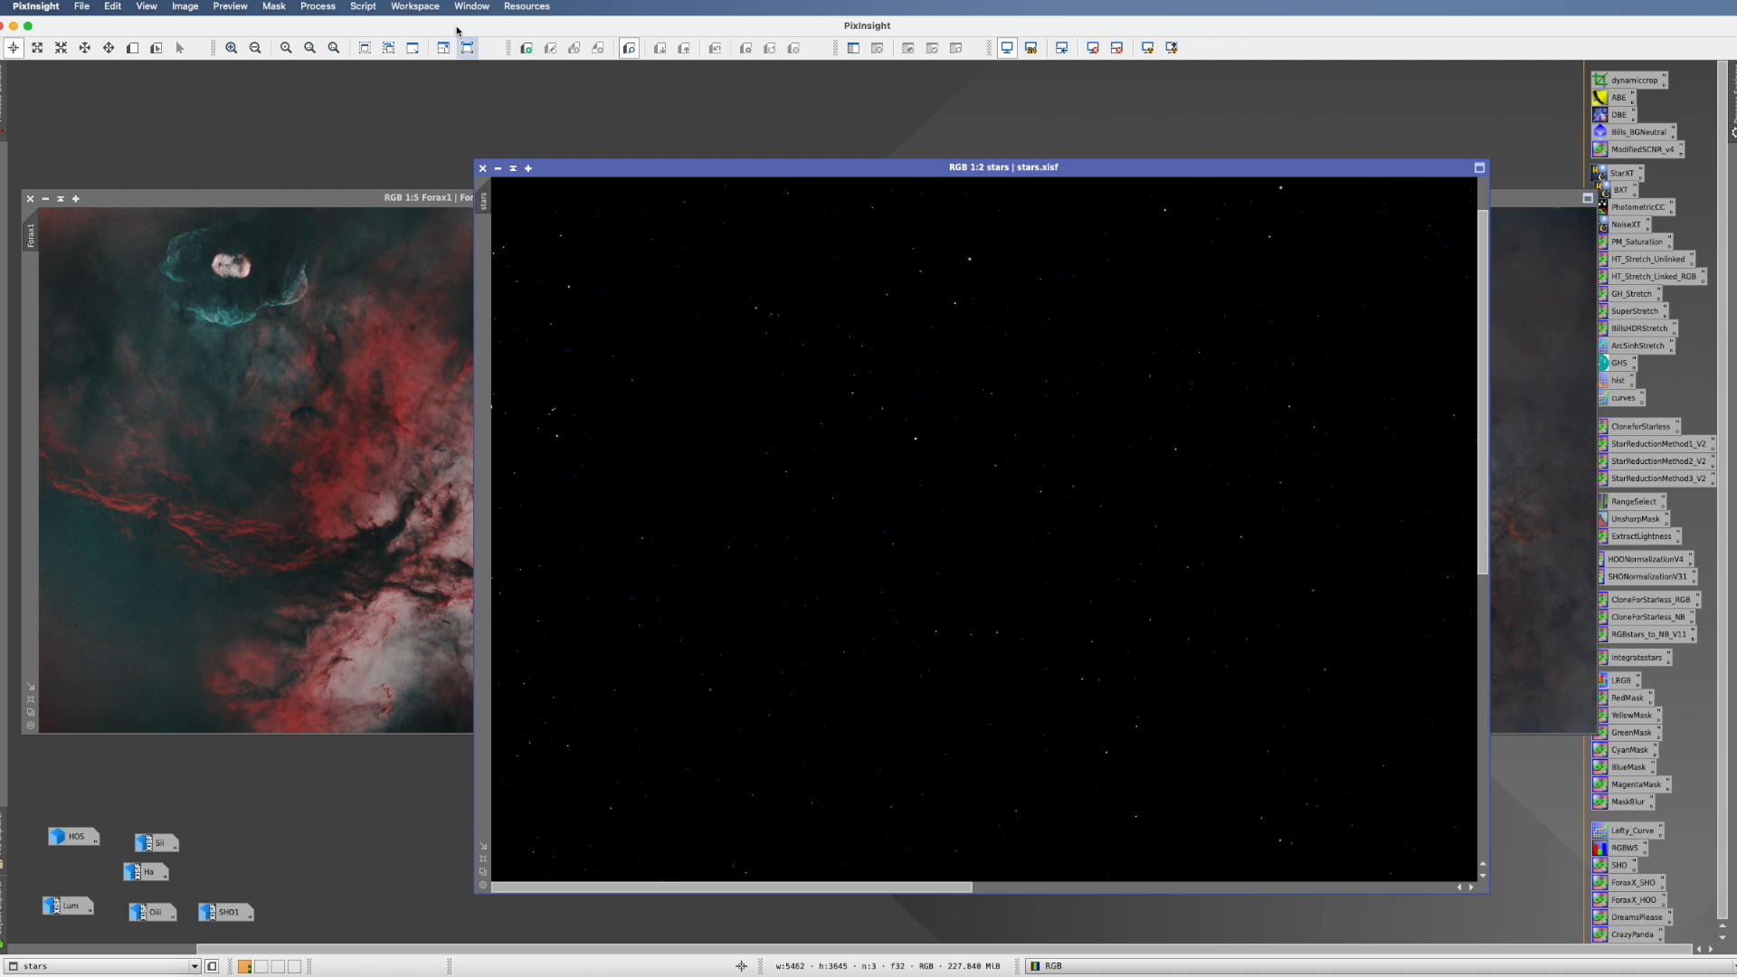
pyautogui.click(363, 6)
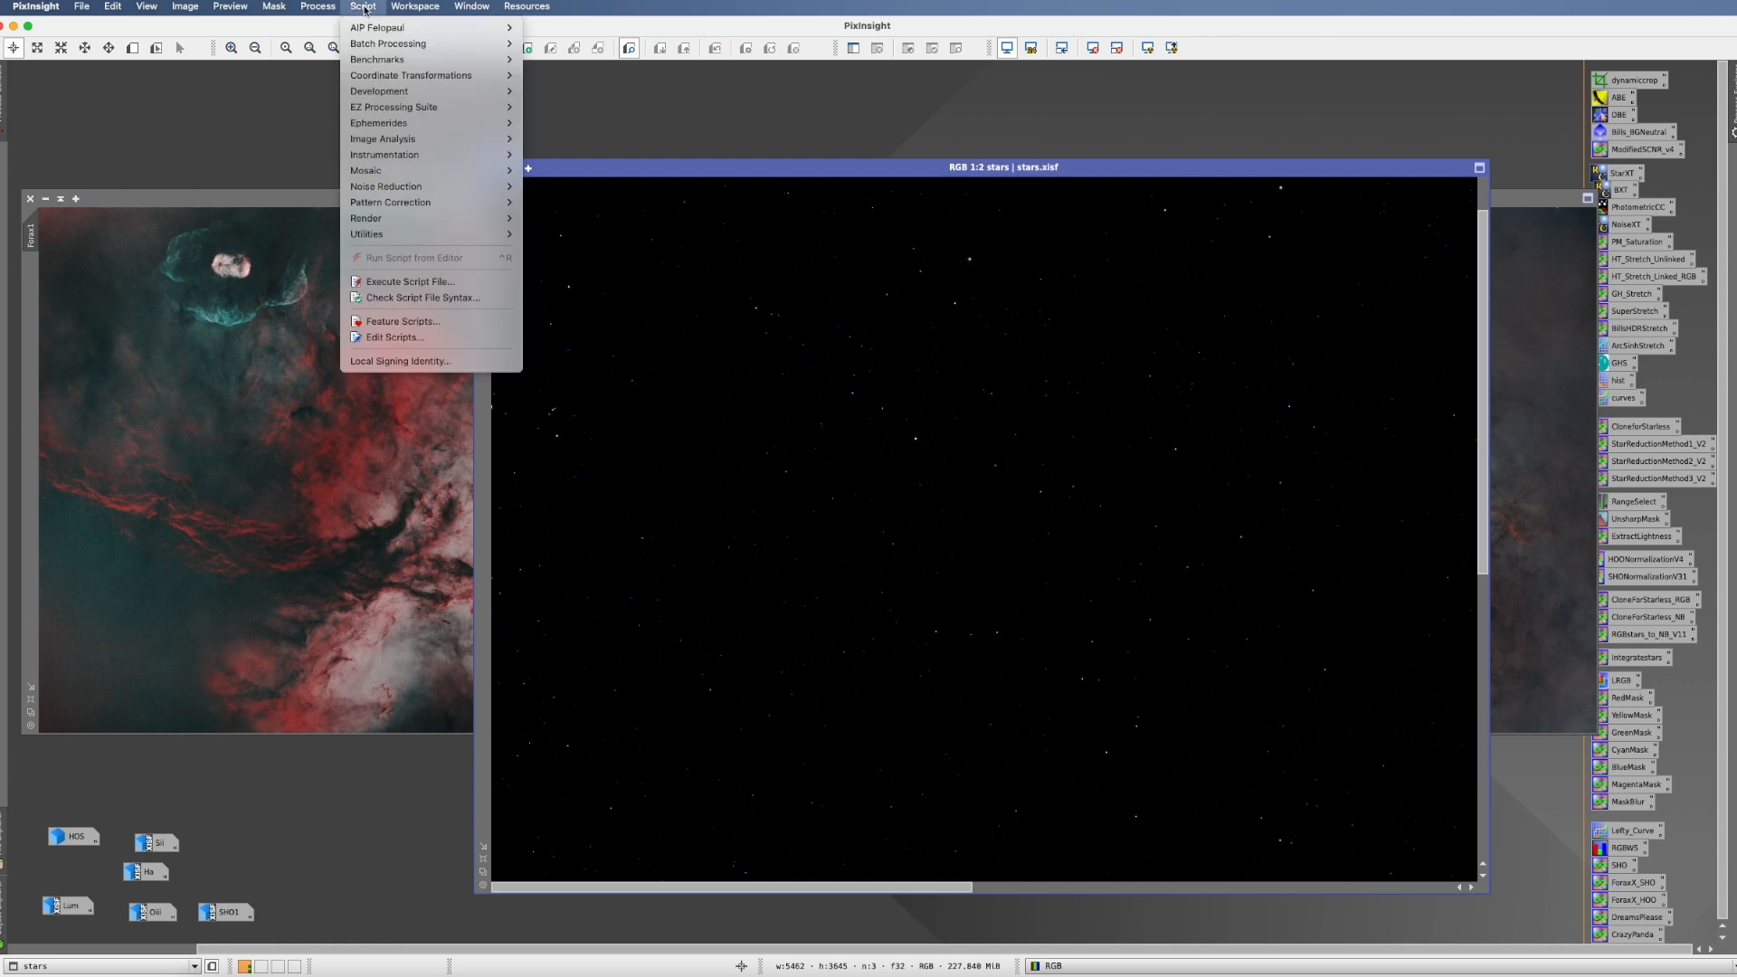
pyautogui.moveTo(318, 7)
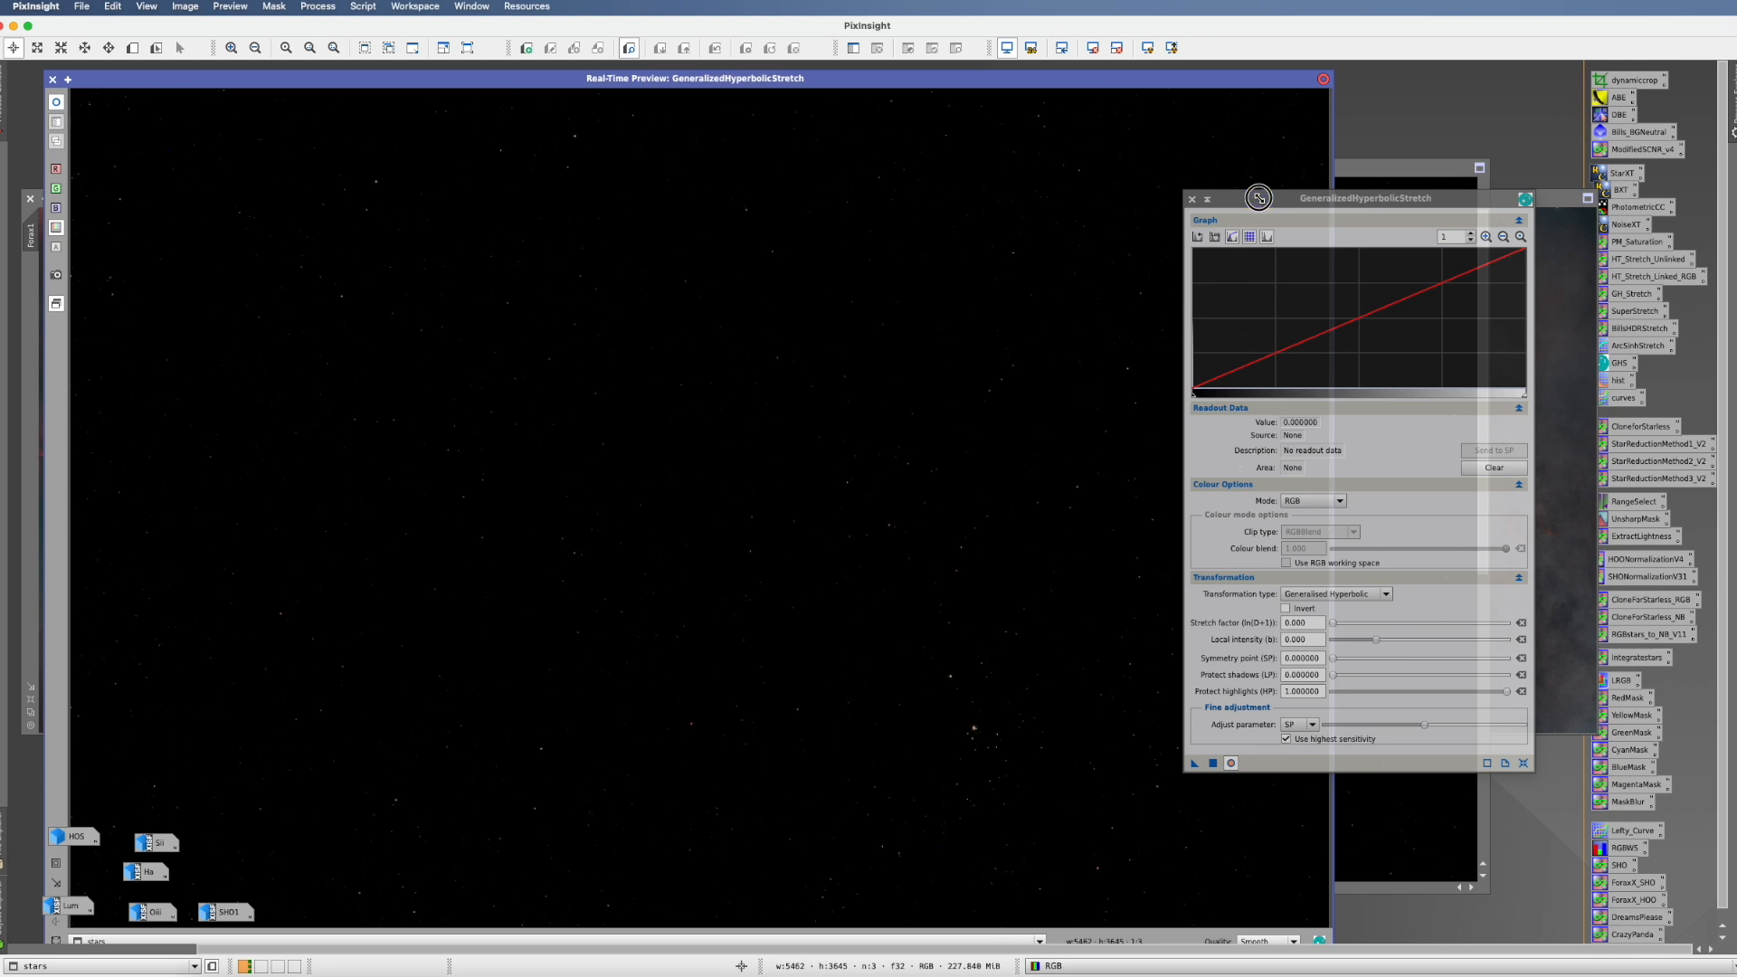
pyautogui.moveTo(1259, 198); pyautogui.dragTo(1416, 189)
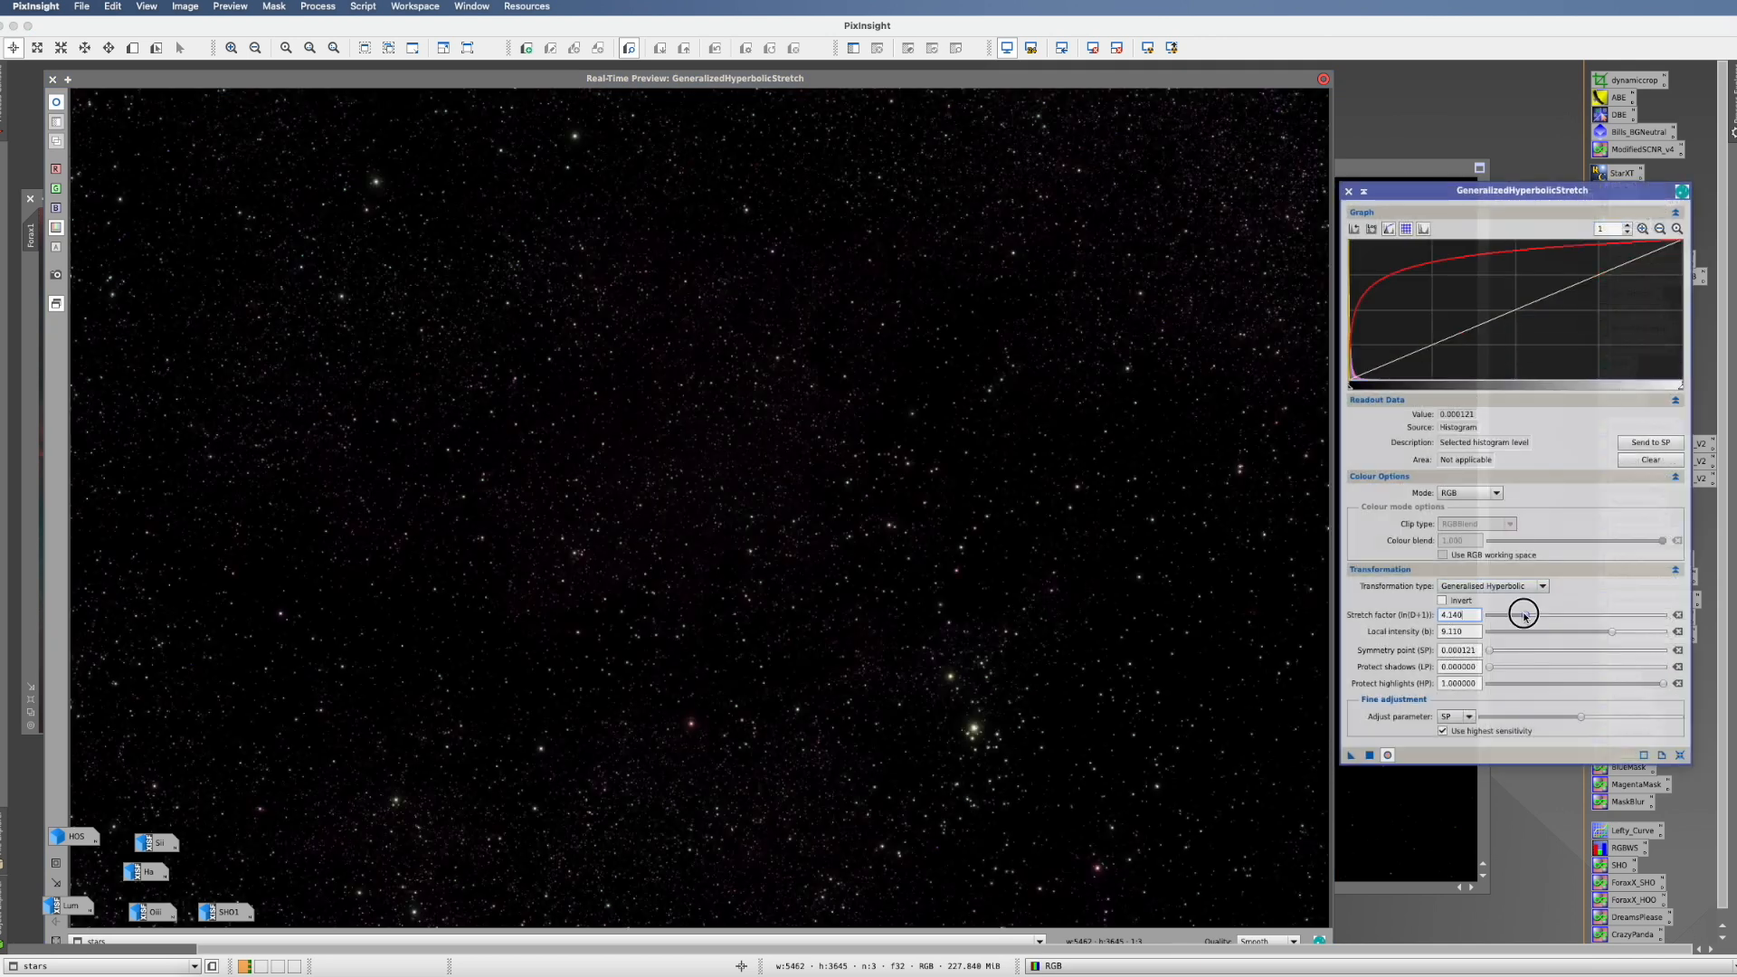
pyautogui.moveTo(1520, 613); pyautogui.dragTo(1520, 615)
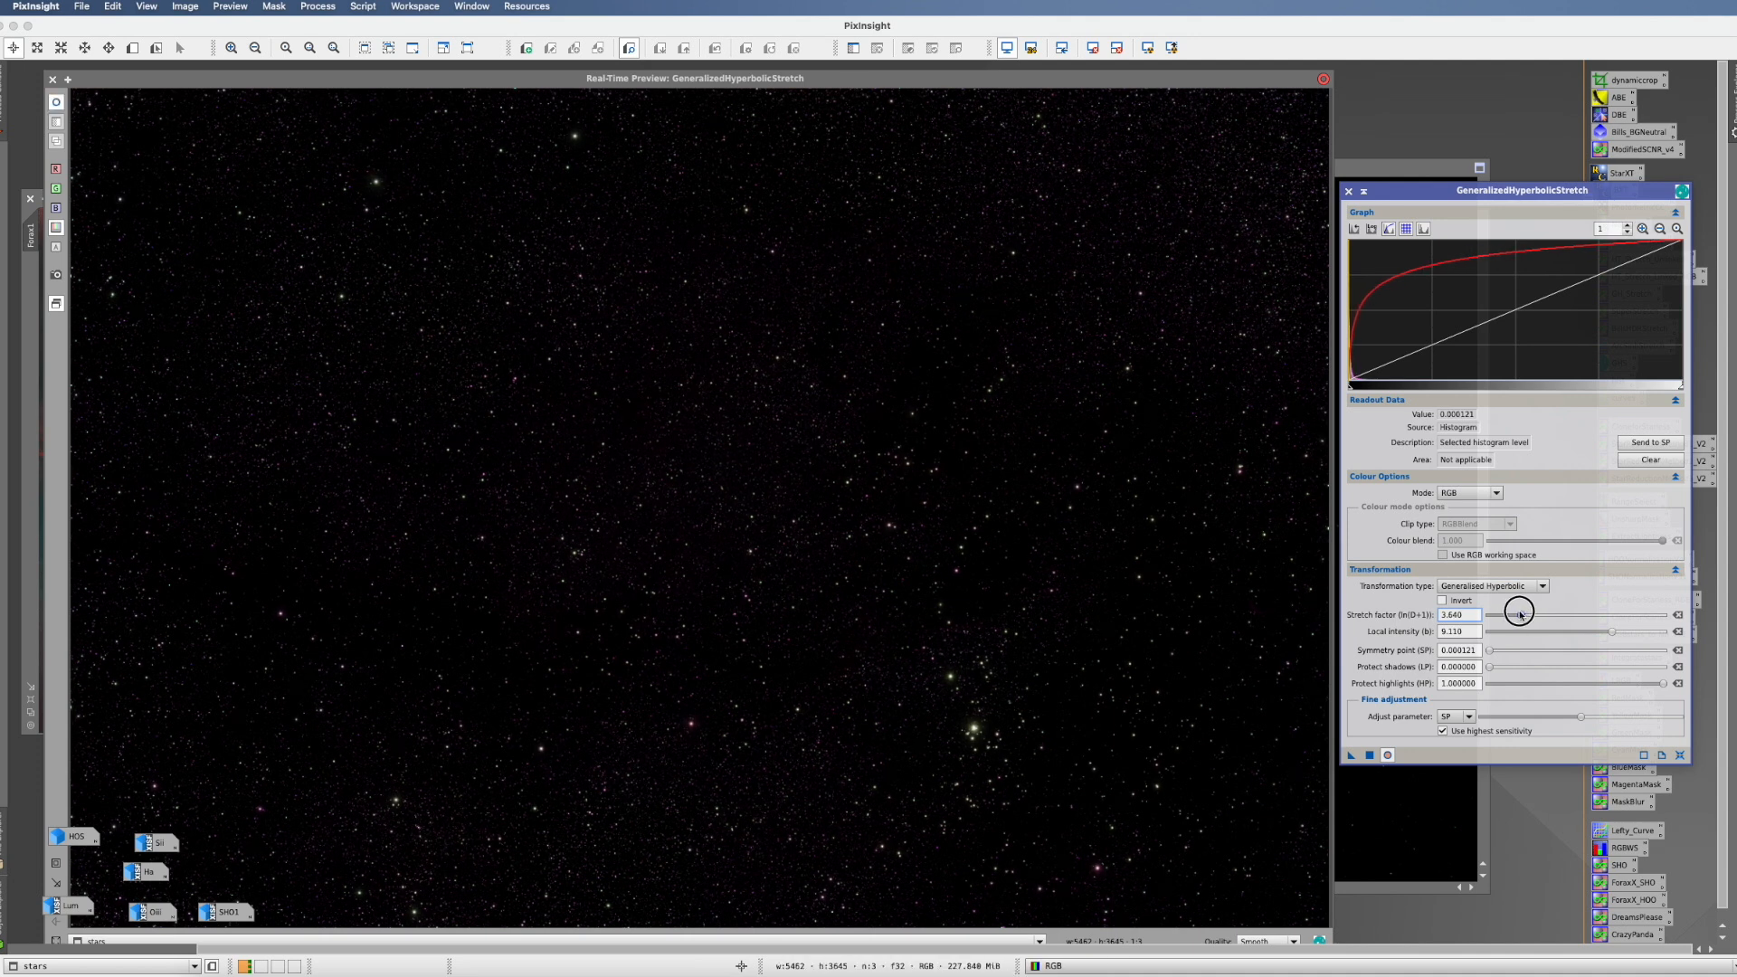
pyautogui.click(1370, 754)
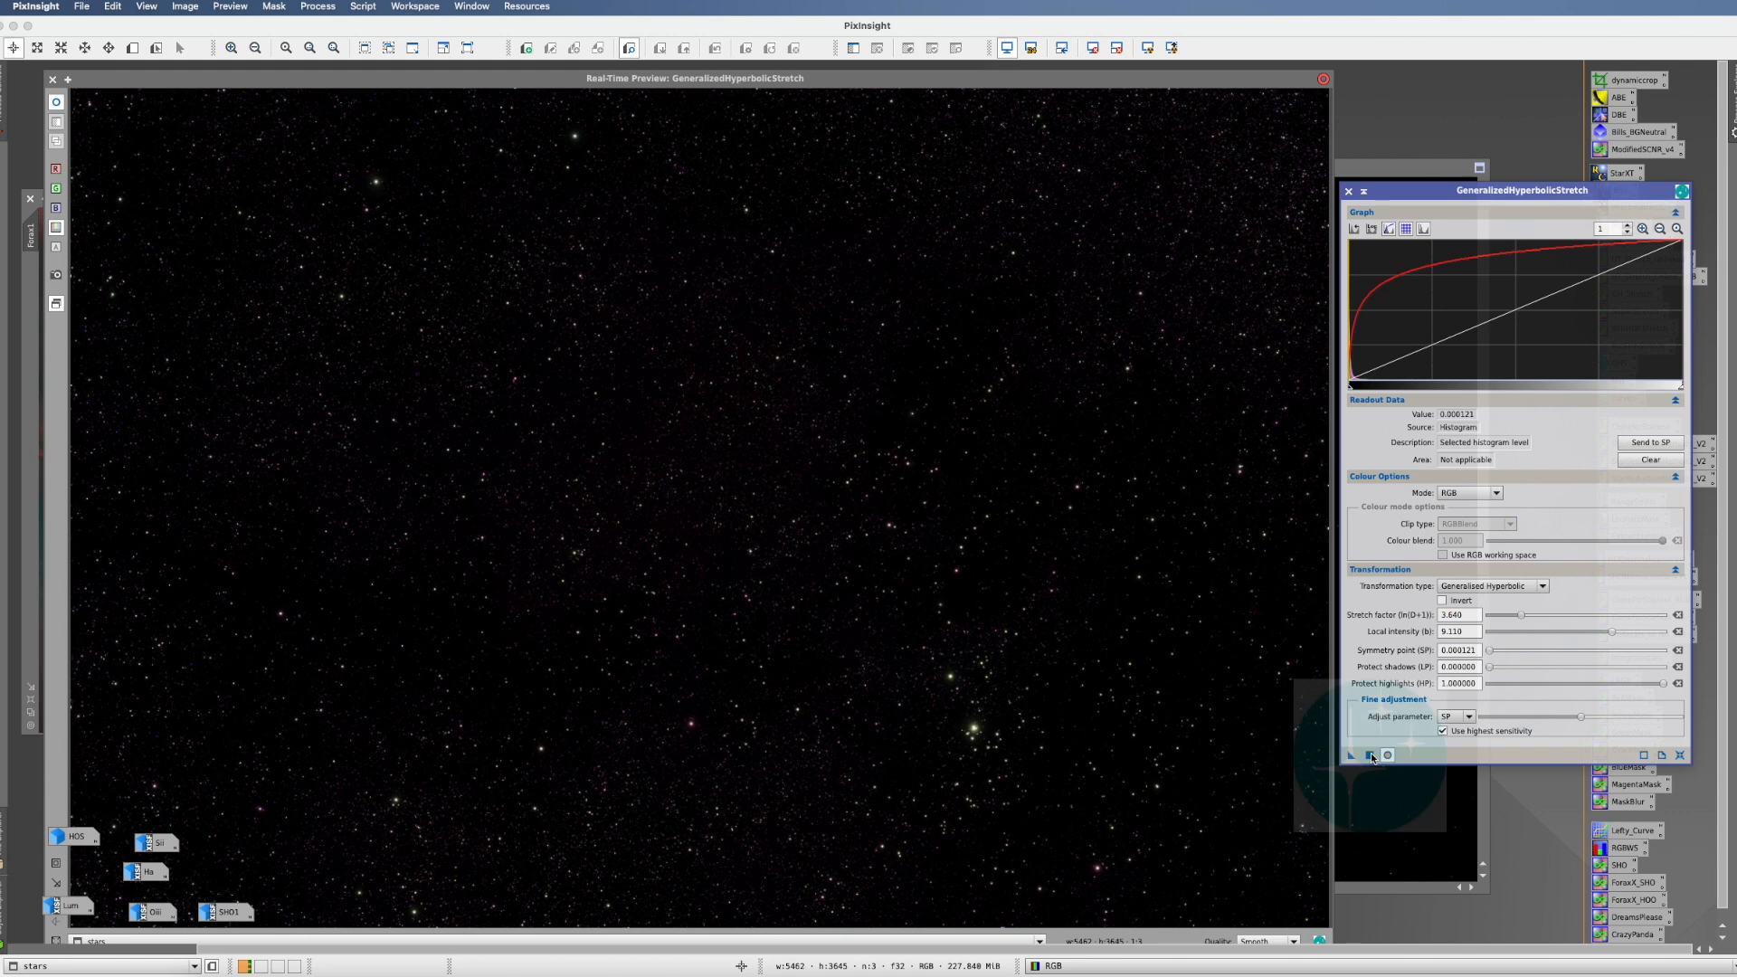
# - Apply a second, light stretch to the stars image with symmetry point about 0.013, local intensity 1.73 and stretch factor 0.34
pyautogui.moveTo(1511, 617)
pyautogui.mouseDown()
pyautogui.moveTo(1489, 619)
pyautogui.moveTo(1566, 632)
pyautogui.moveTo(1493, 618)
pyautogui.mouseUp()
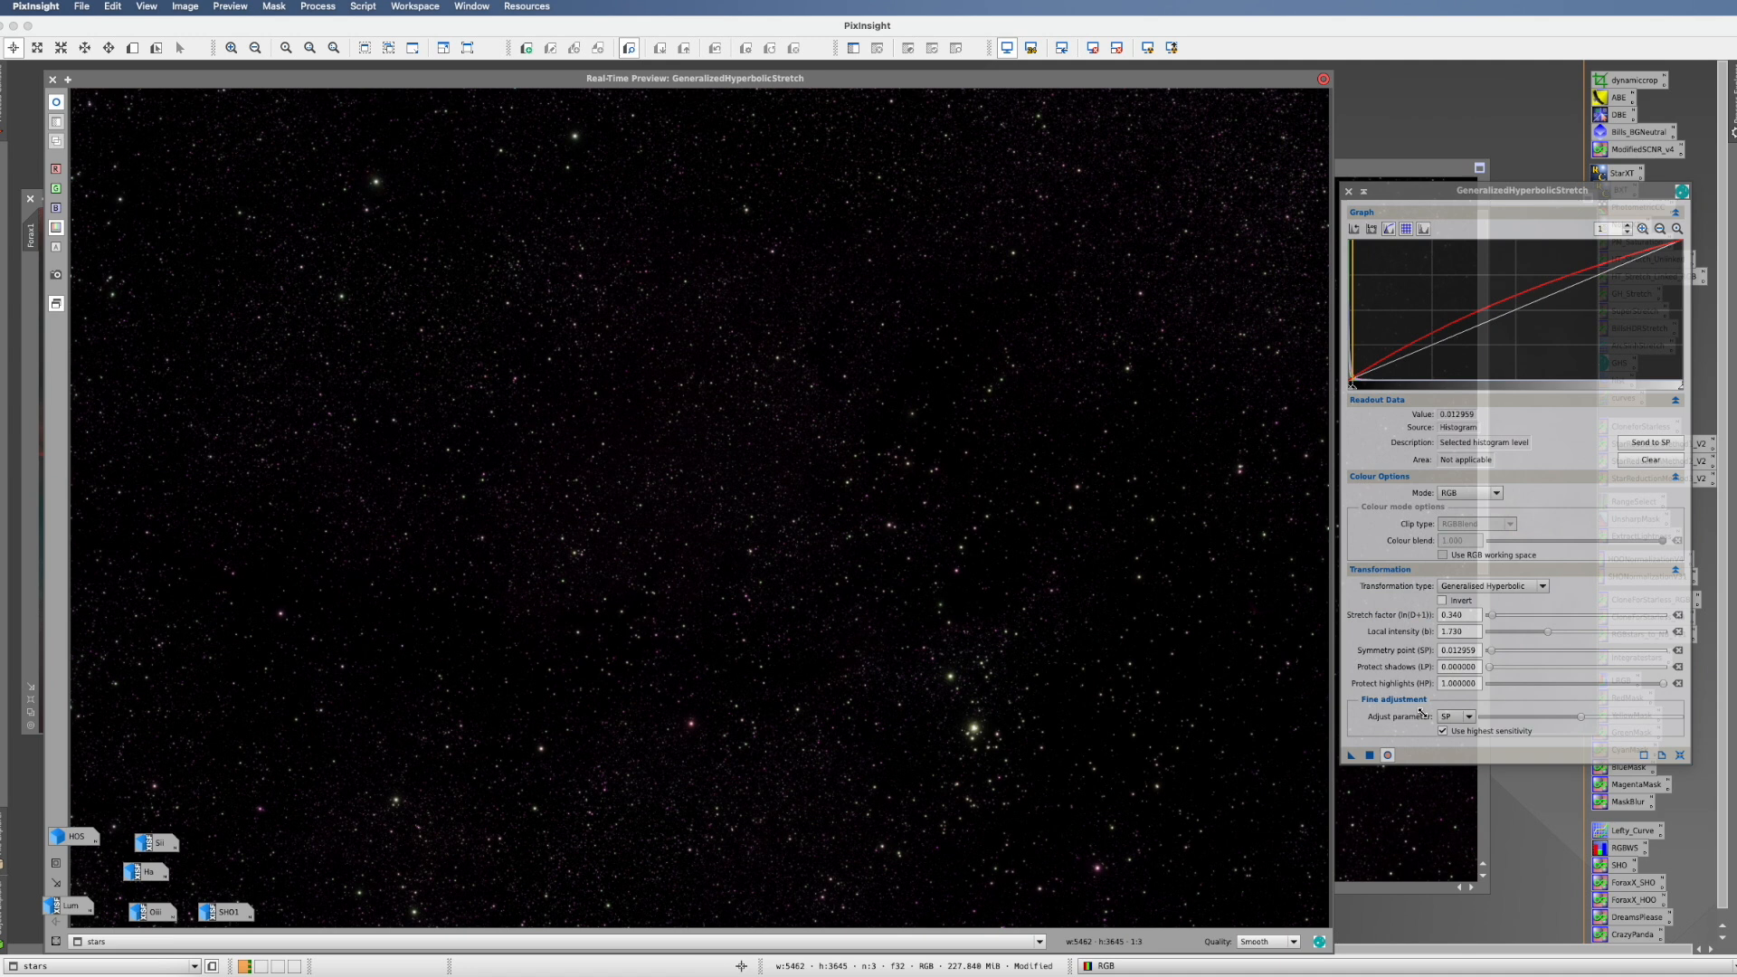
pyautogui.click(1371, 756)
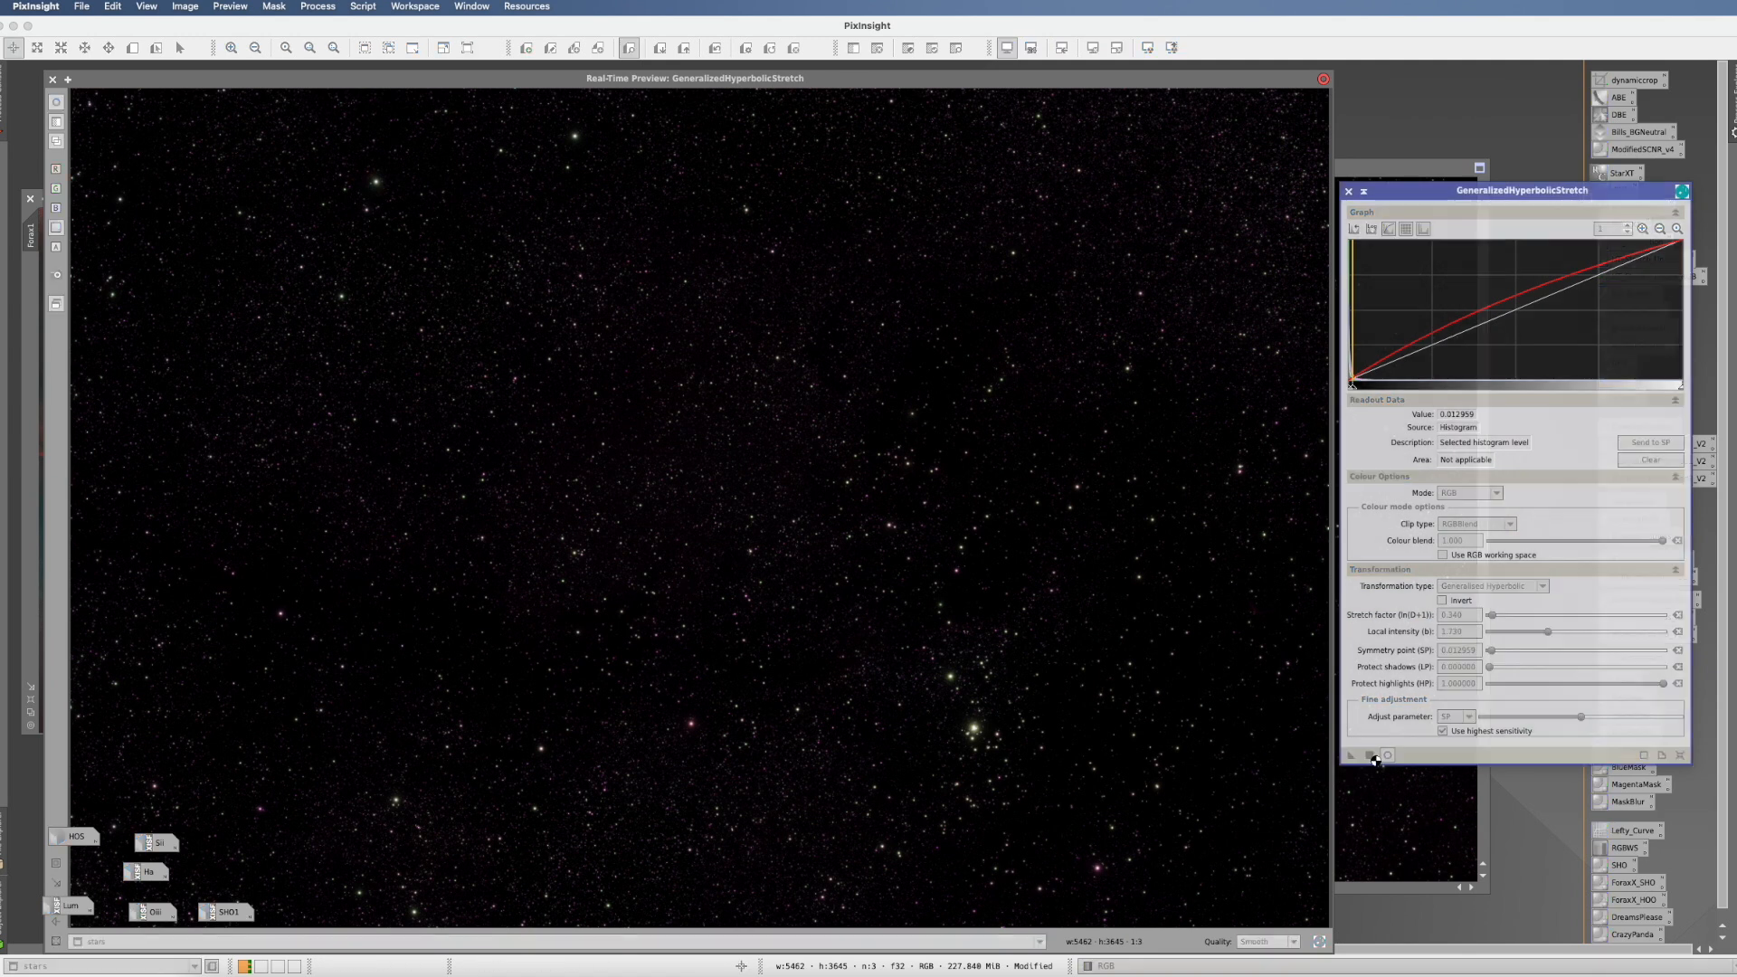
pyautogui.click(1349, 191)
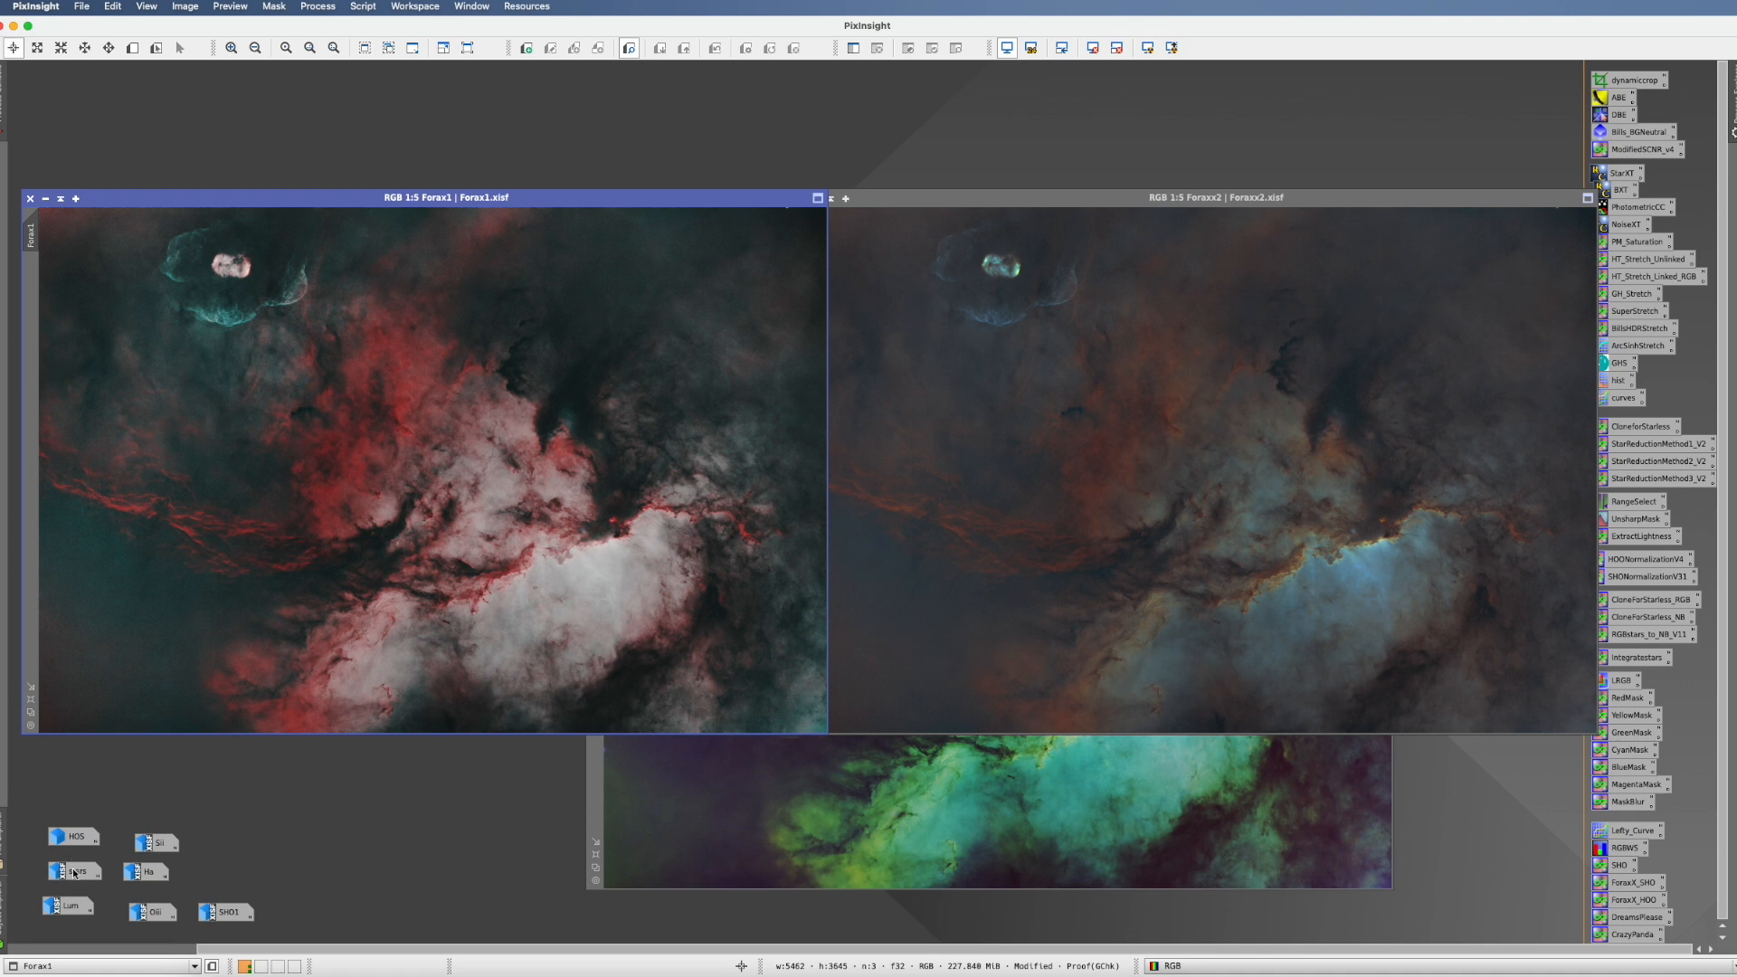
# - Restore the Lum image and apply BlurXTerminator with automatic PSF off, PSF diameter 2.40, Correct First on and nonstellar sharpening 0.90
pyautogui.doubleClick(78, 906)
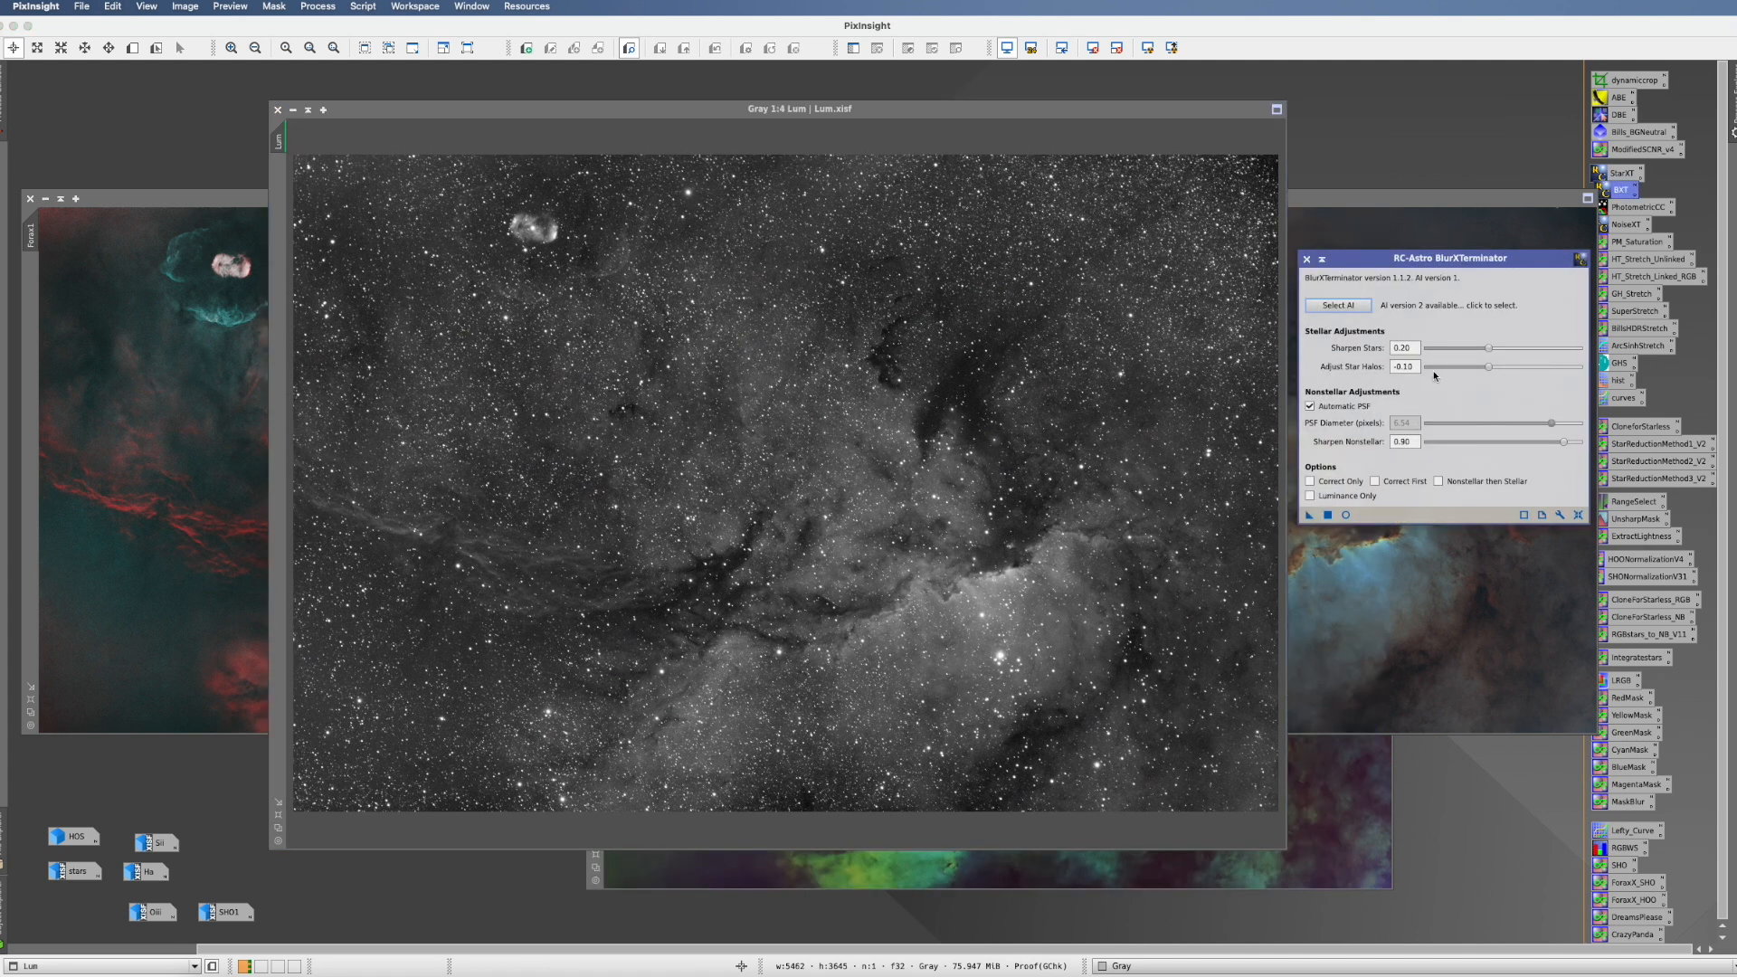
pyautogui.click(1311, 408)
pyautogui.press('Tab')
pyautogui.write('2')
pyautogui.click(1376, 481)
pyautogui.moveTo(1310, 517); pyautogui.dragTo(1064, 504)
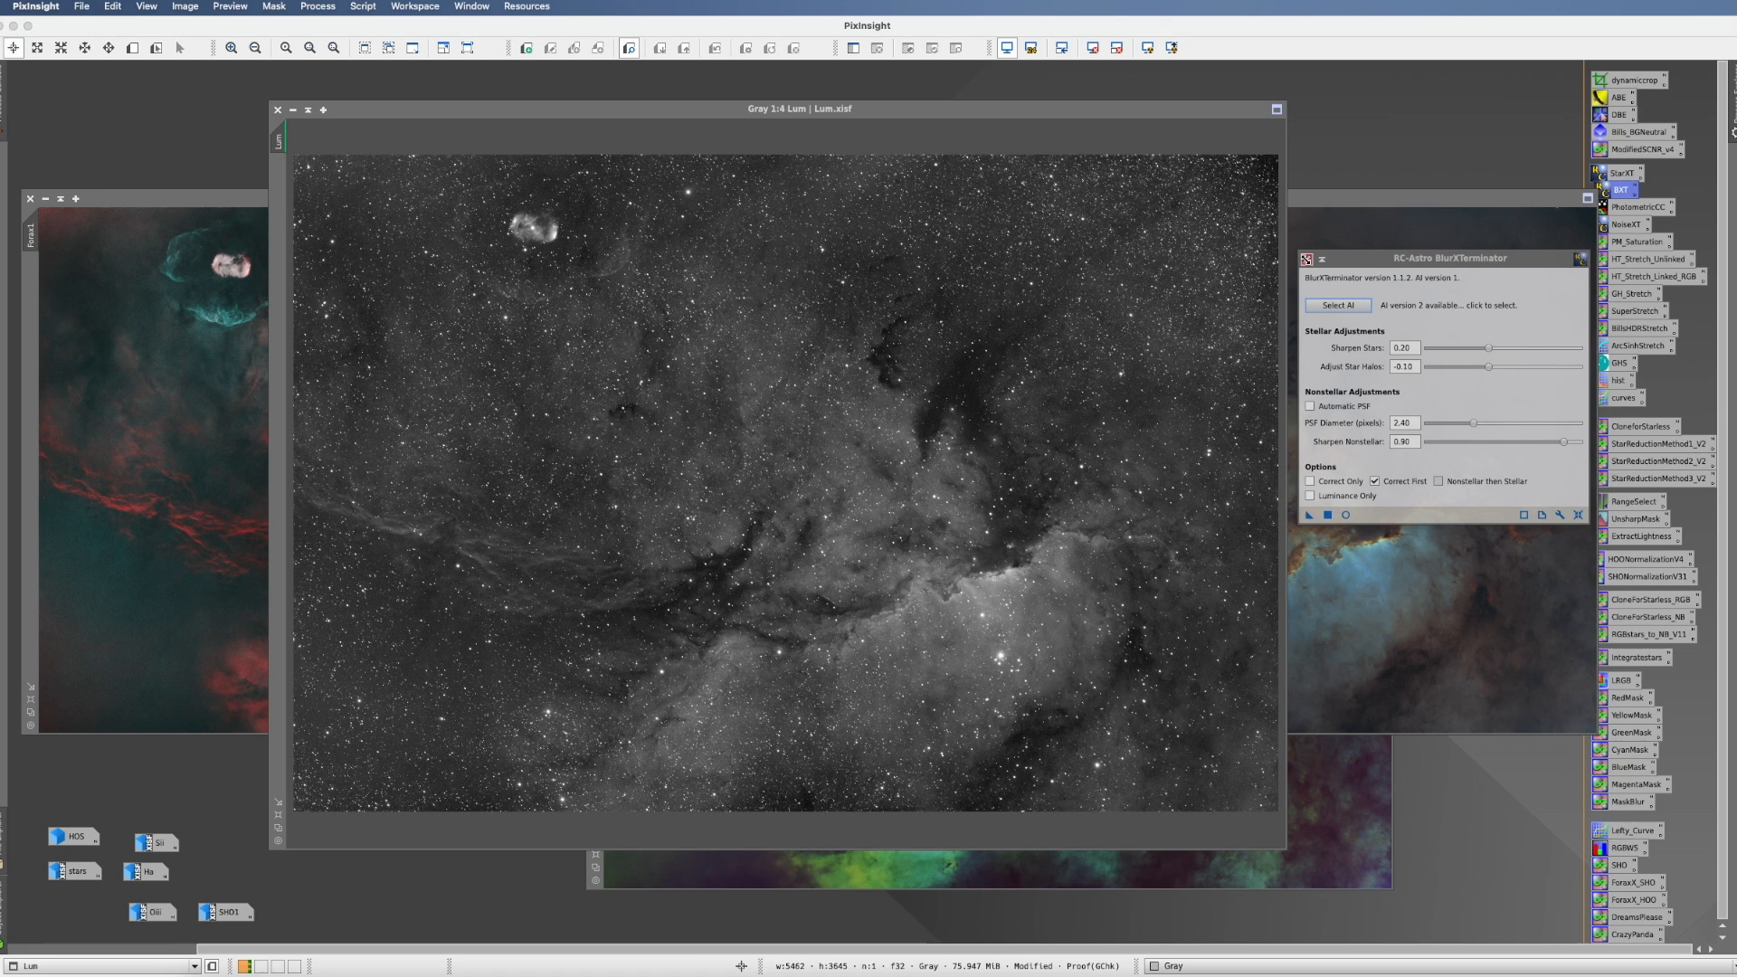
pyautogui.click(1307, 259)
# - Apply NoiseXTerminator to the Lum image with denoise 0.80 and detail 0.15
pyautogui.doubleClick(1633, 226)
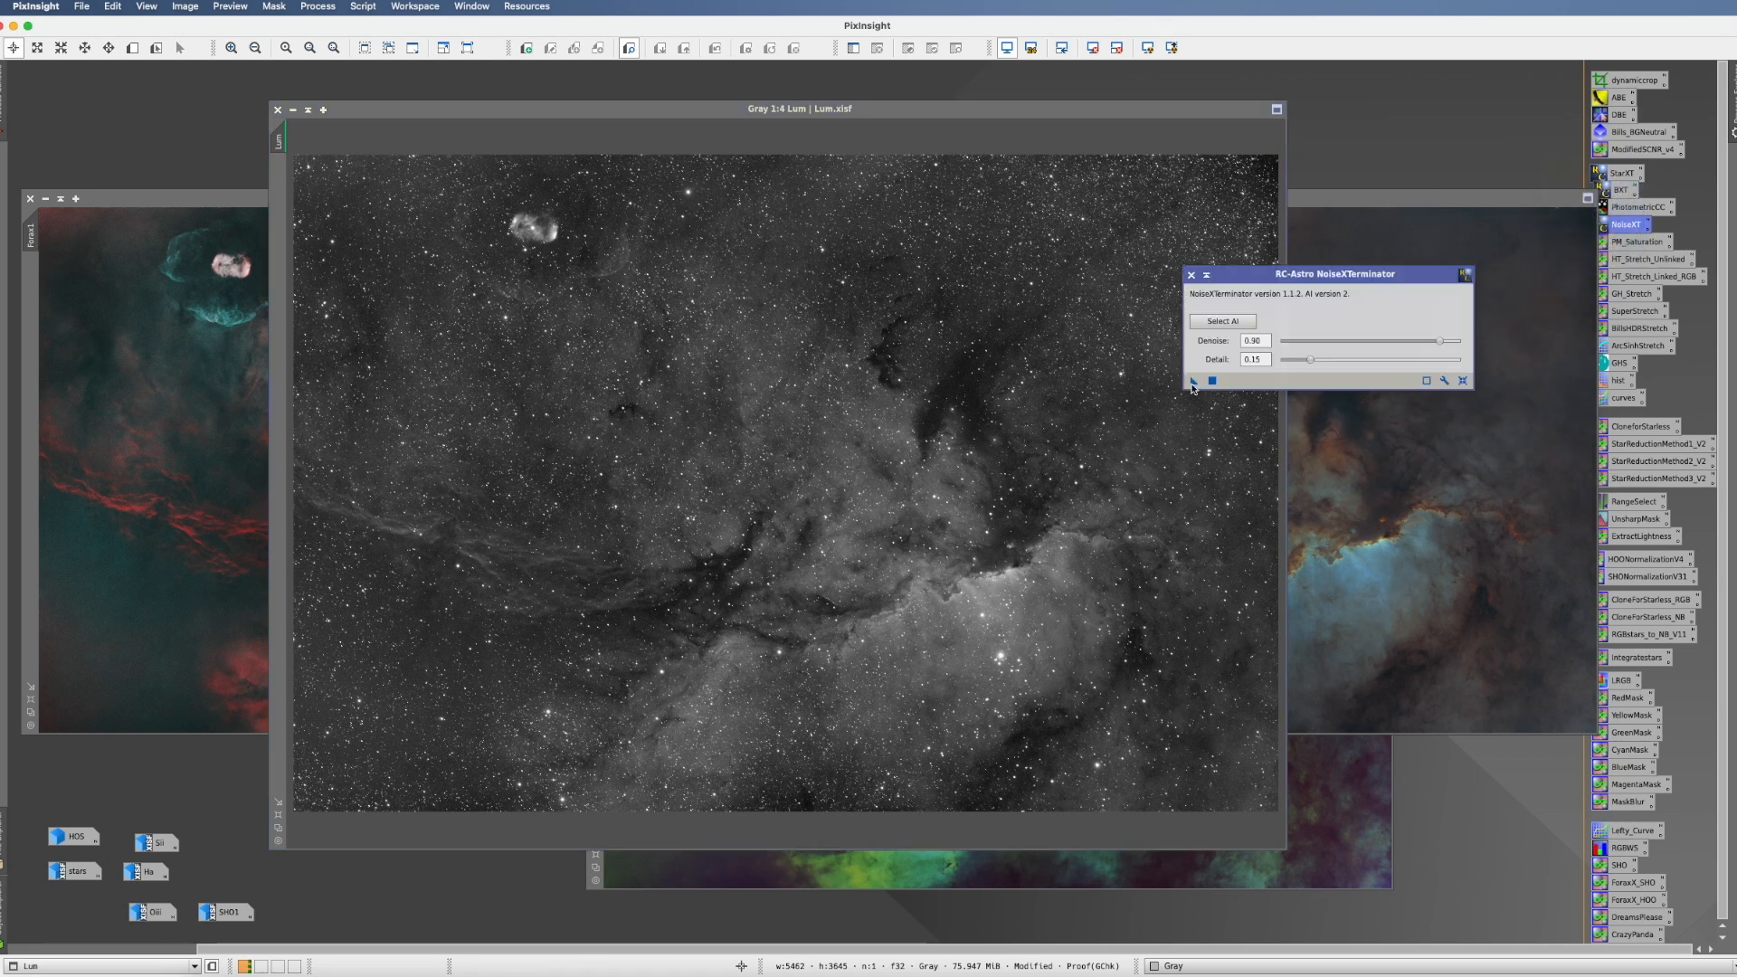
pyautogui.moveTo(1440, 342); pyautogui.dragTo(1421, 341)
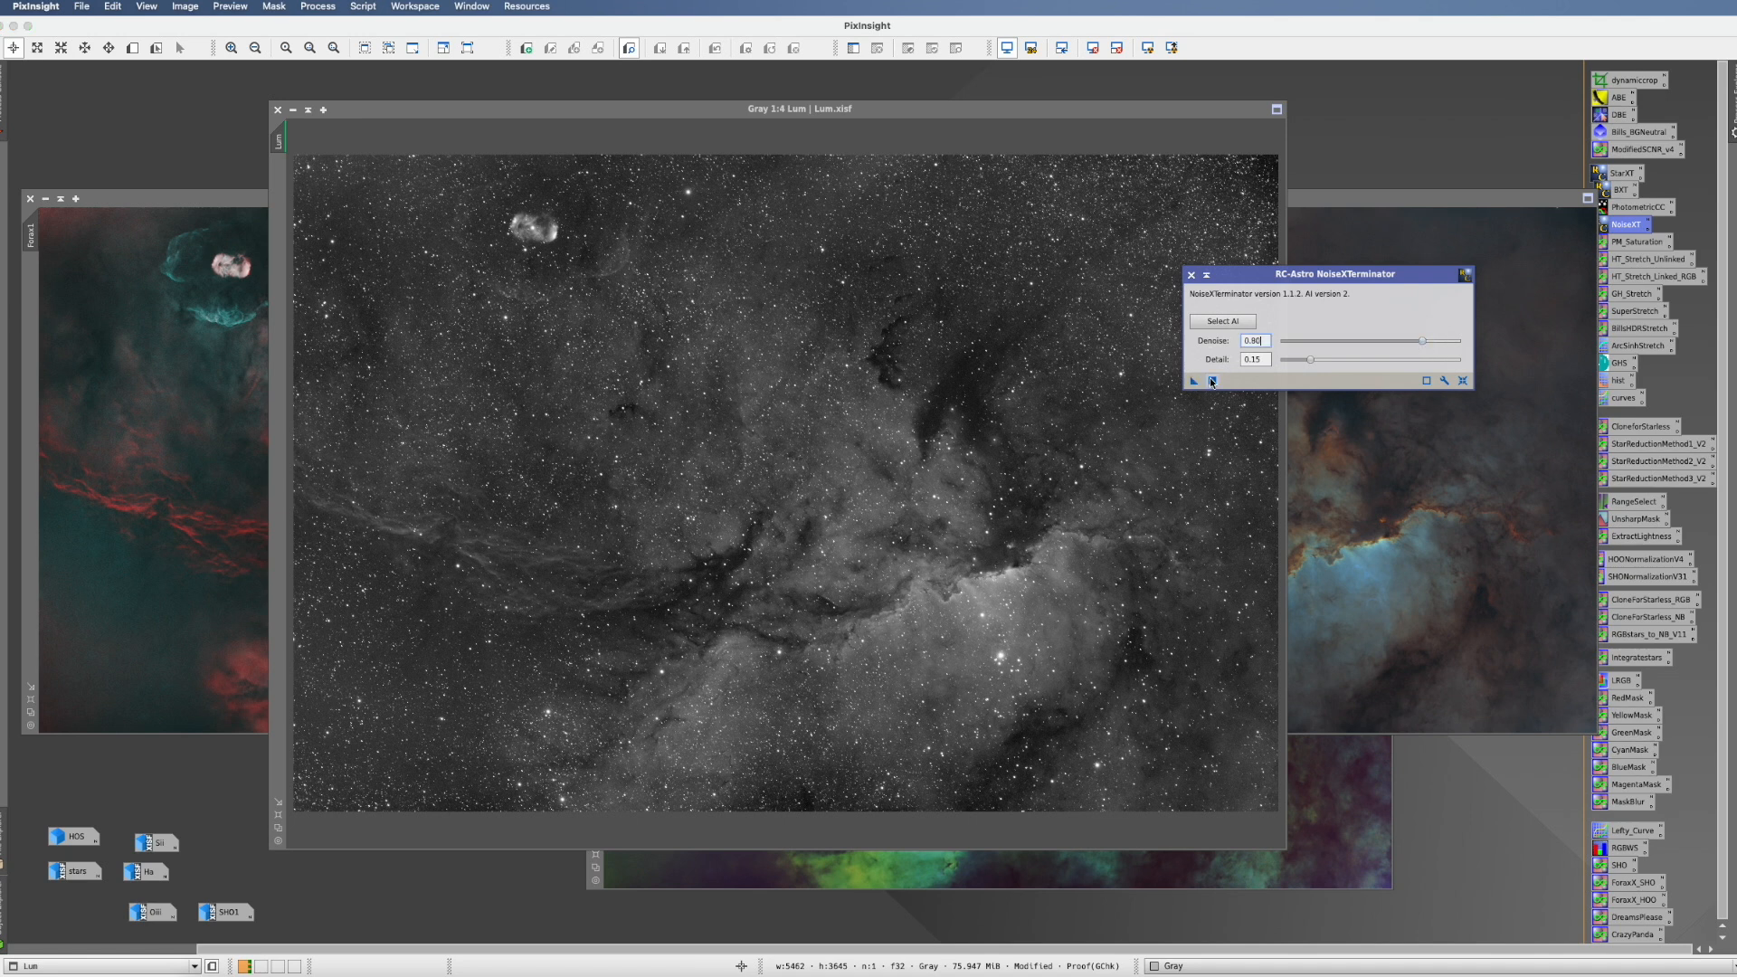
pyautogui.moveTo(1194, 383); pyautogui.dragTo(963, 380)
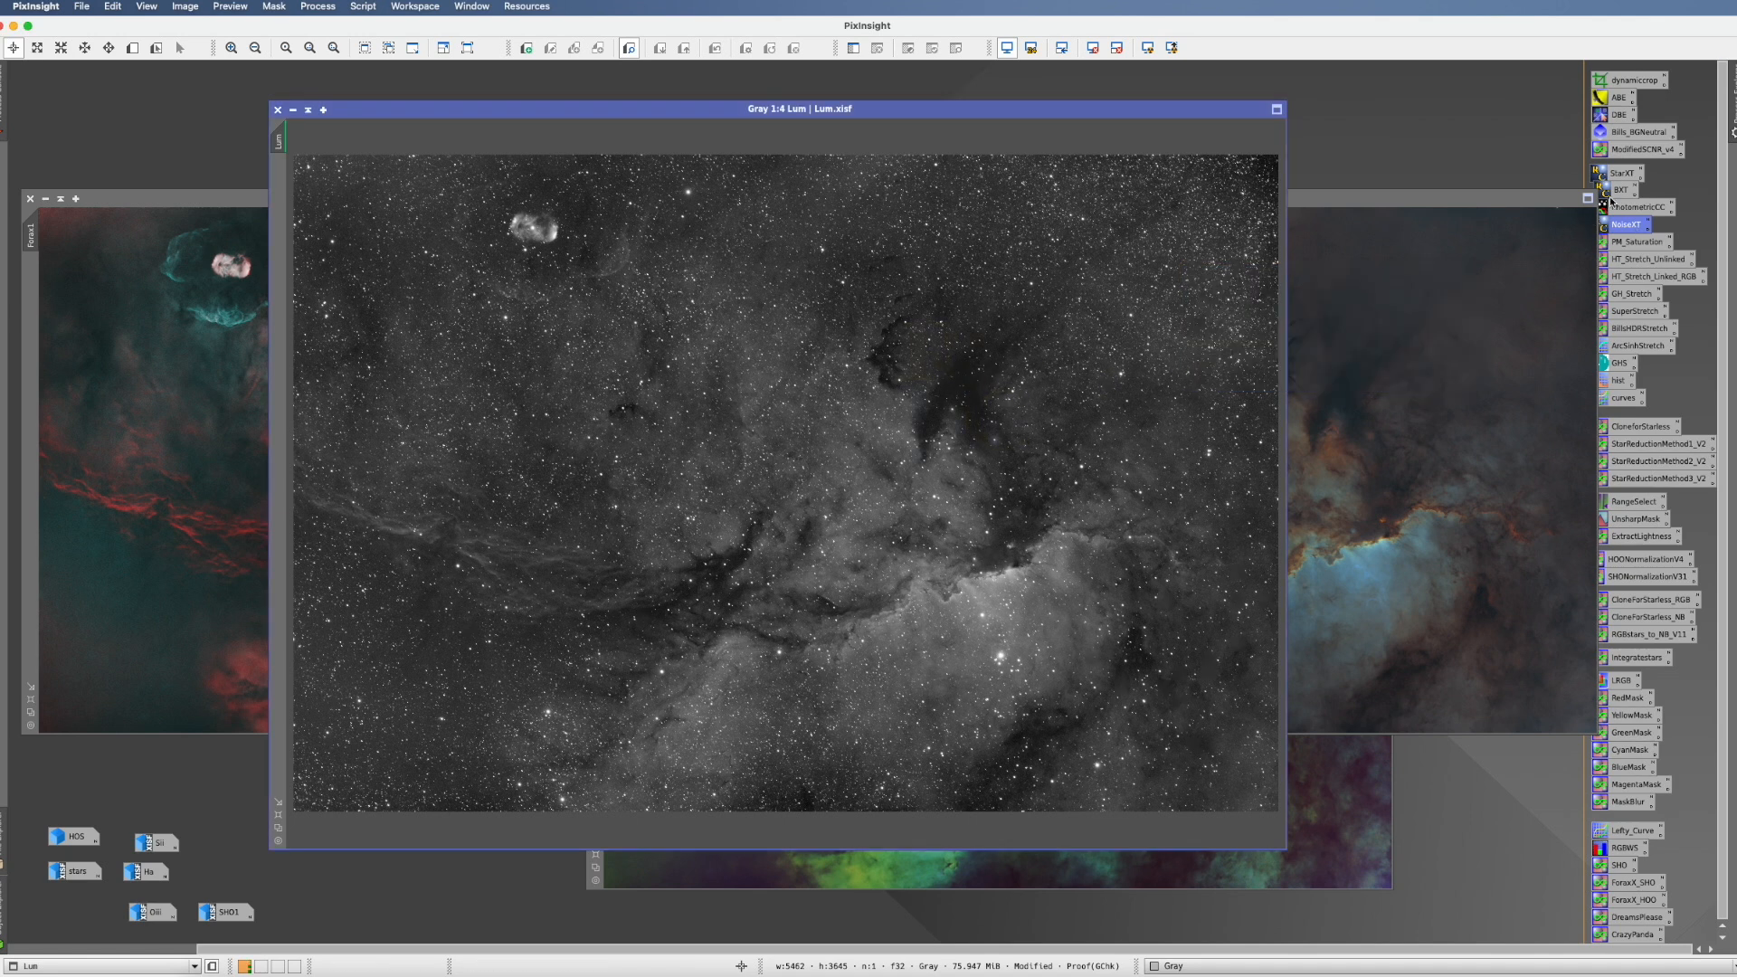
# - Remove the stars from the Lum image with StarXTerminator, without generating a star image
pyautogui.doubleClick(1618, 181)
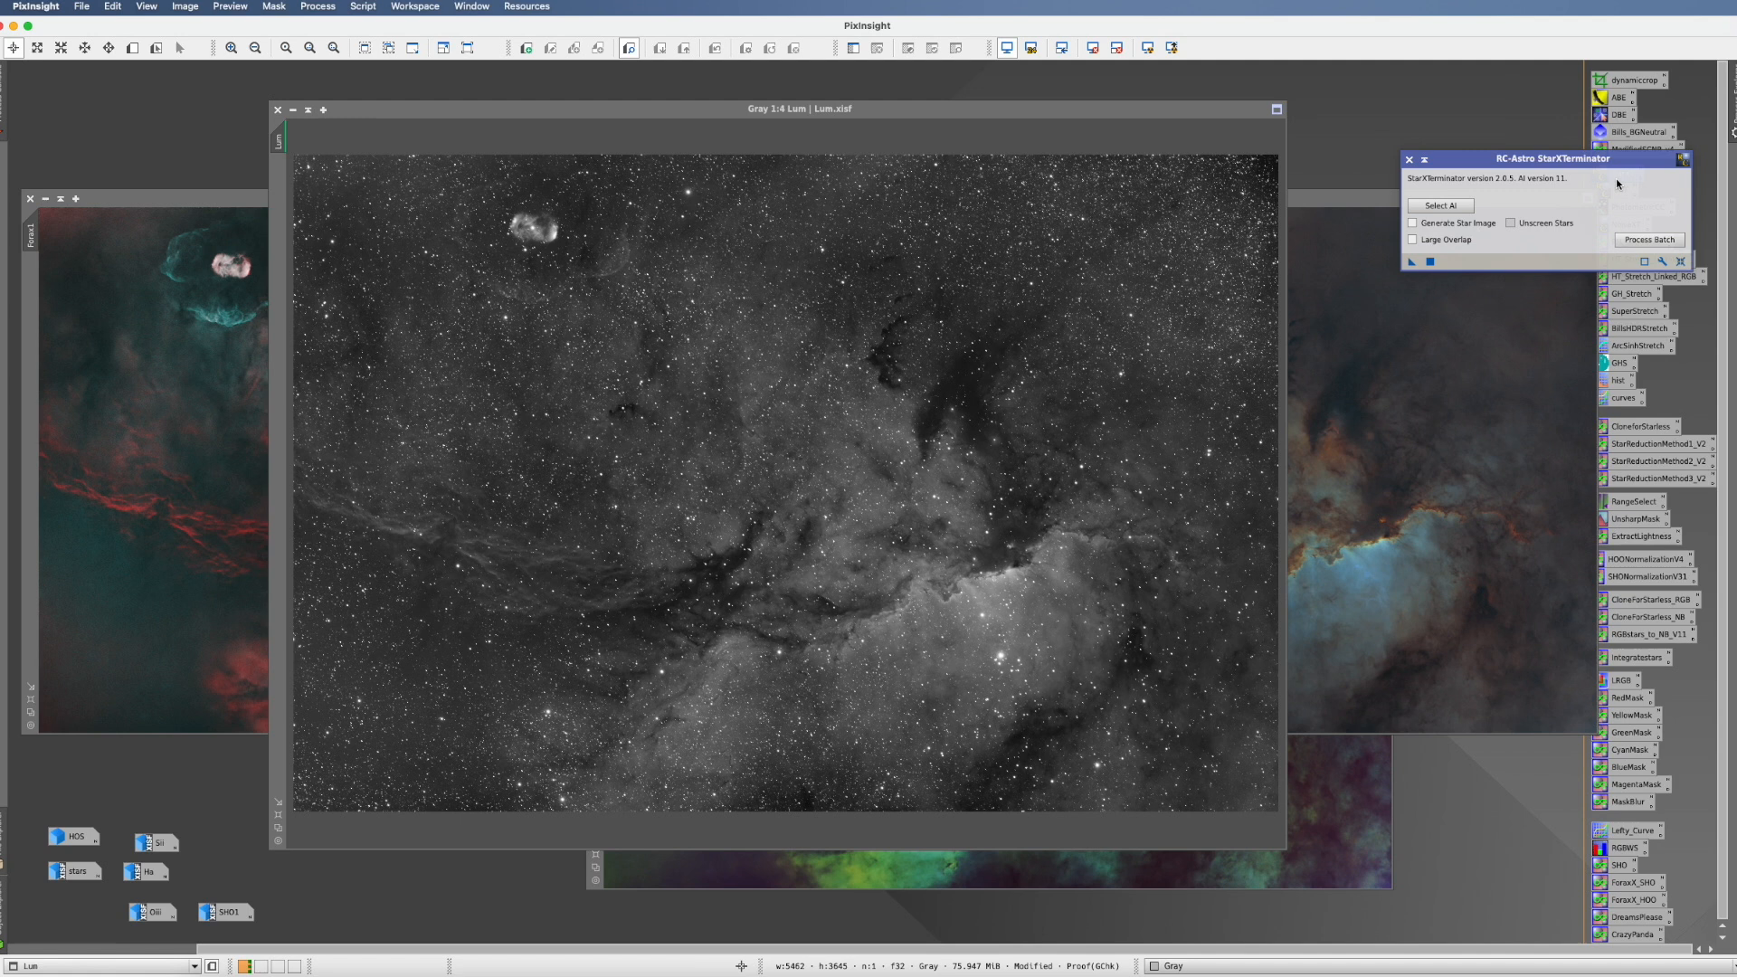
pyautogui.moveTo(1412, 262); pyautogui.dragTo(1093, 291)
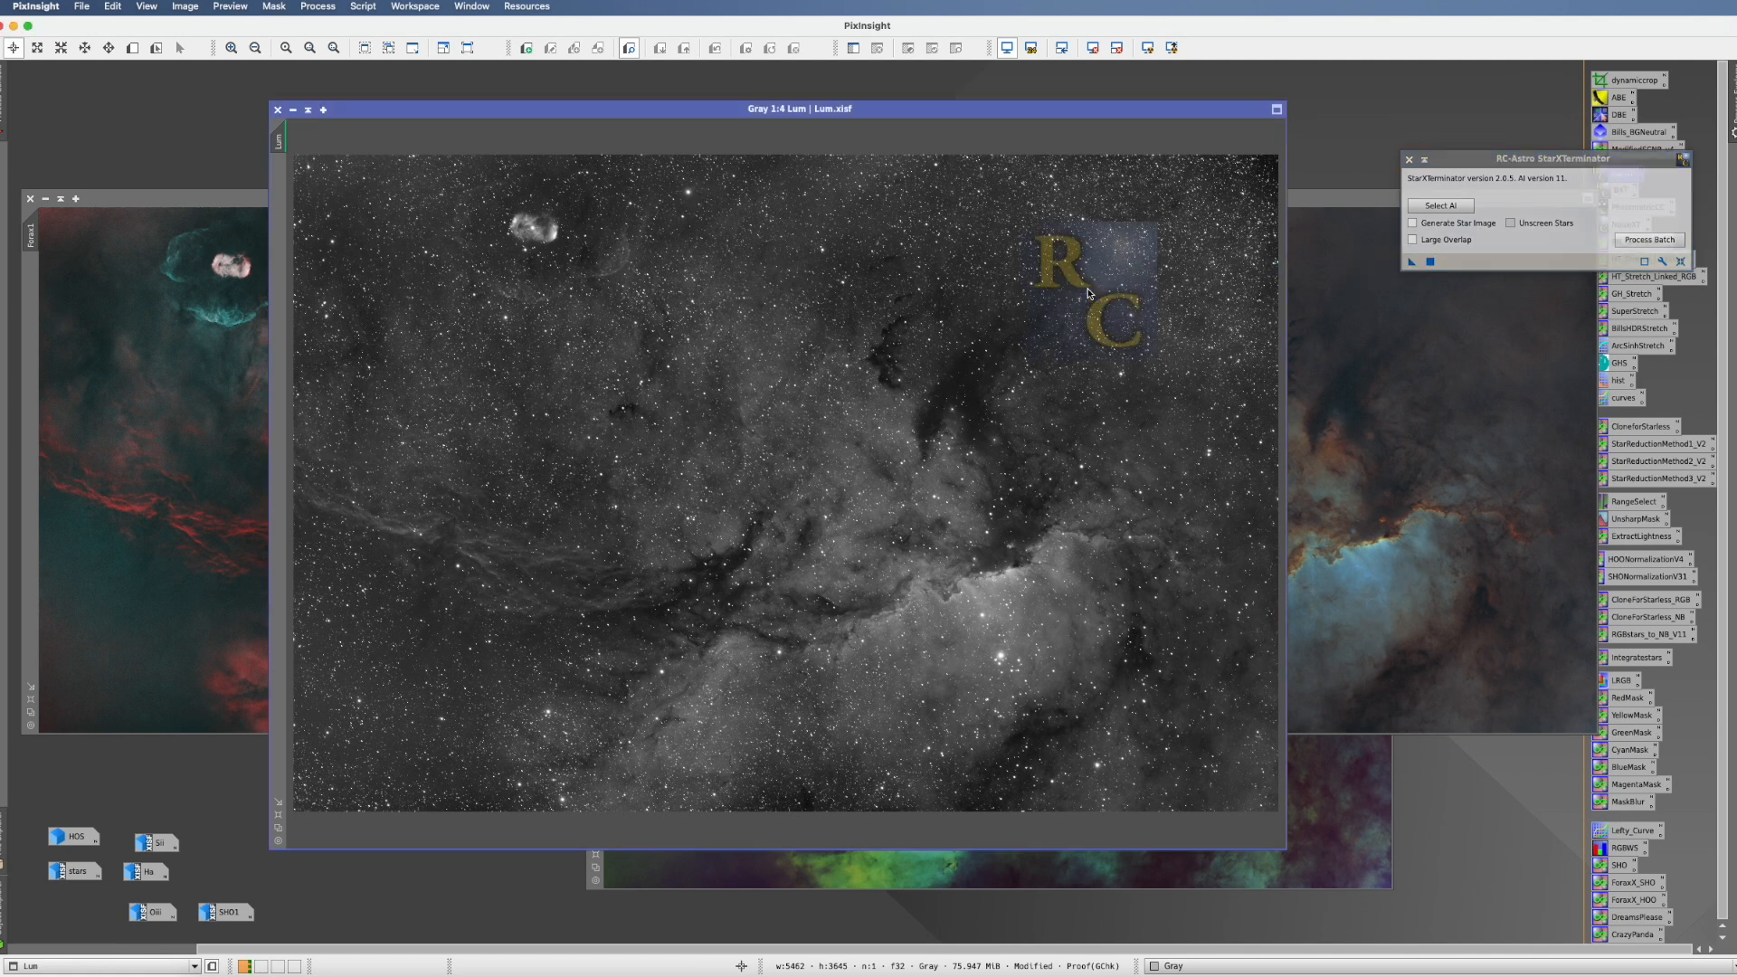
# - Close StarXTerminator and minimize the starless Lum image
pyautogui.click(1409, 162)
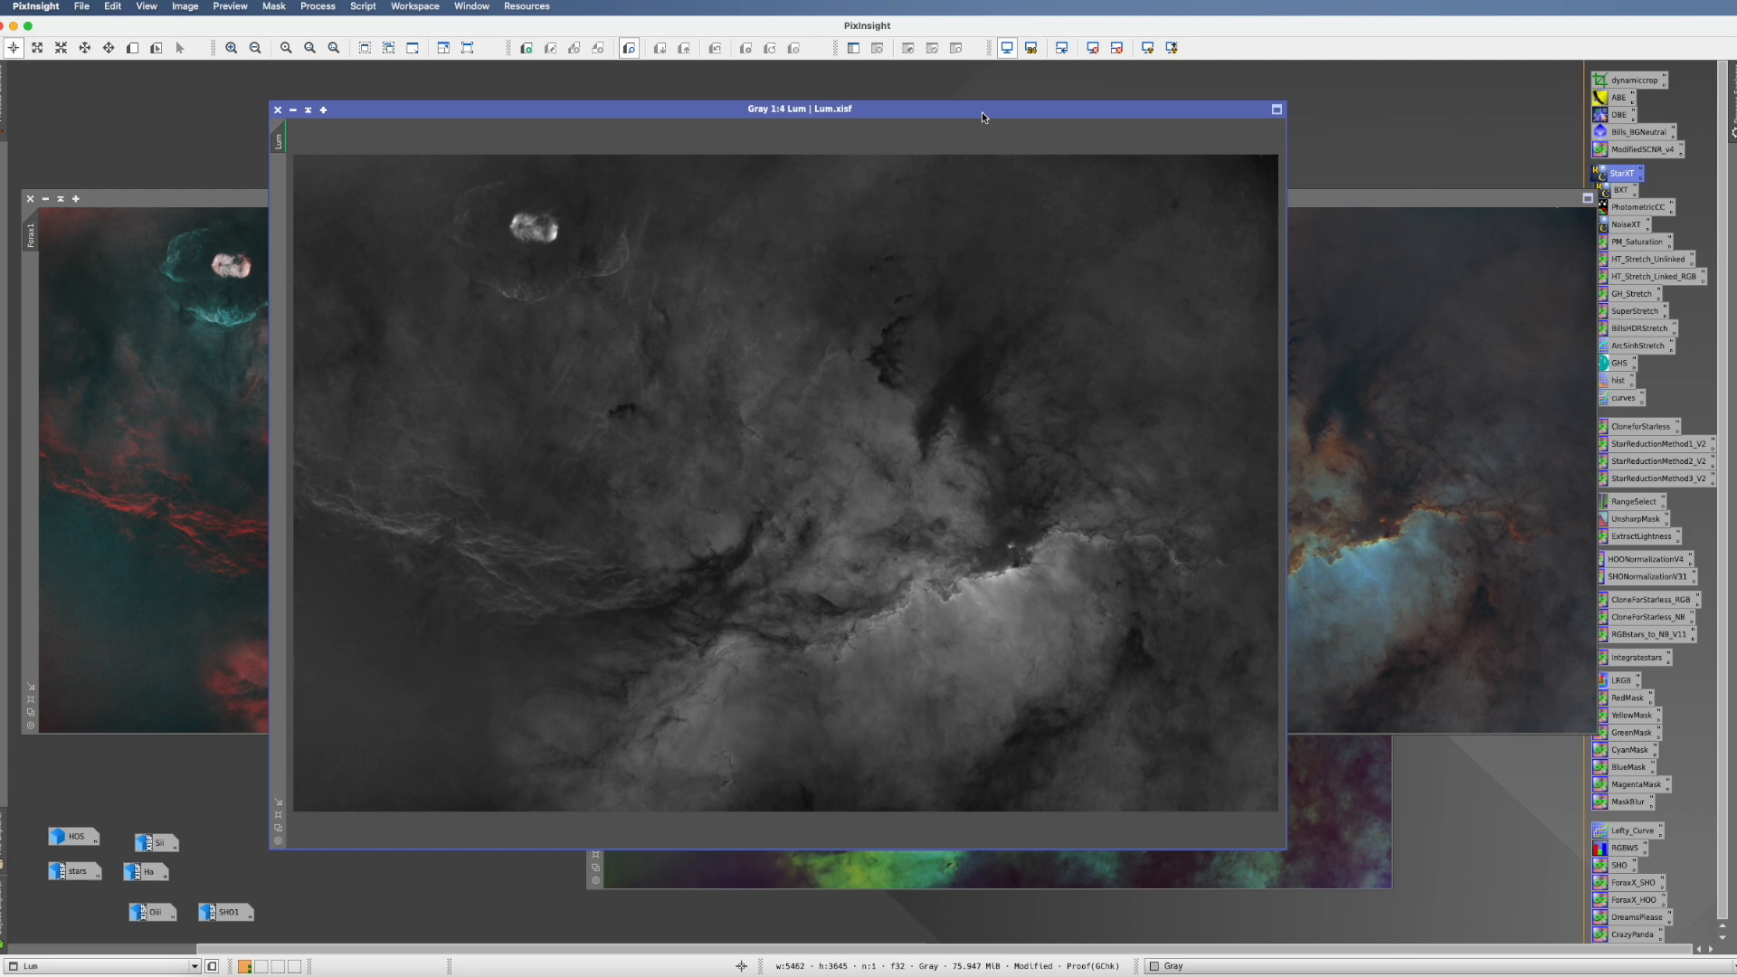
pyautogui.hotkey('ctrl', 'a')
pyautogui.click(292, 110)
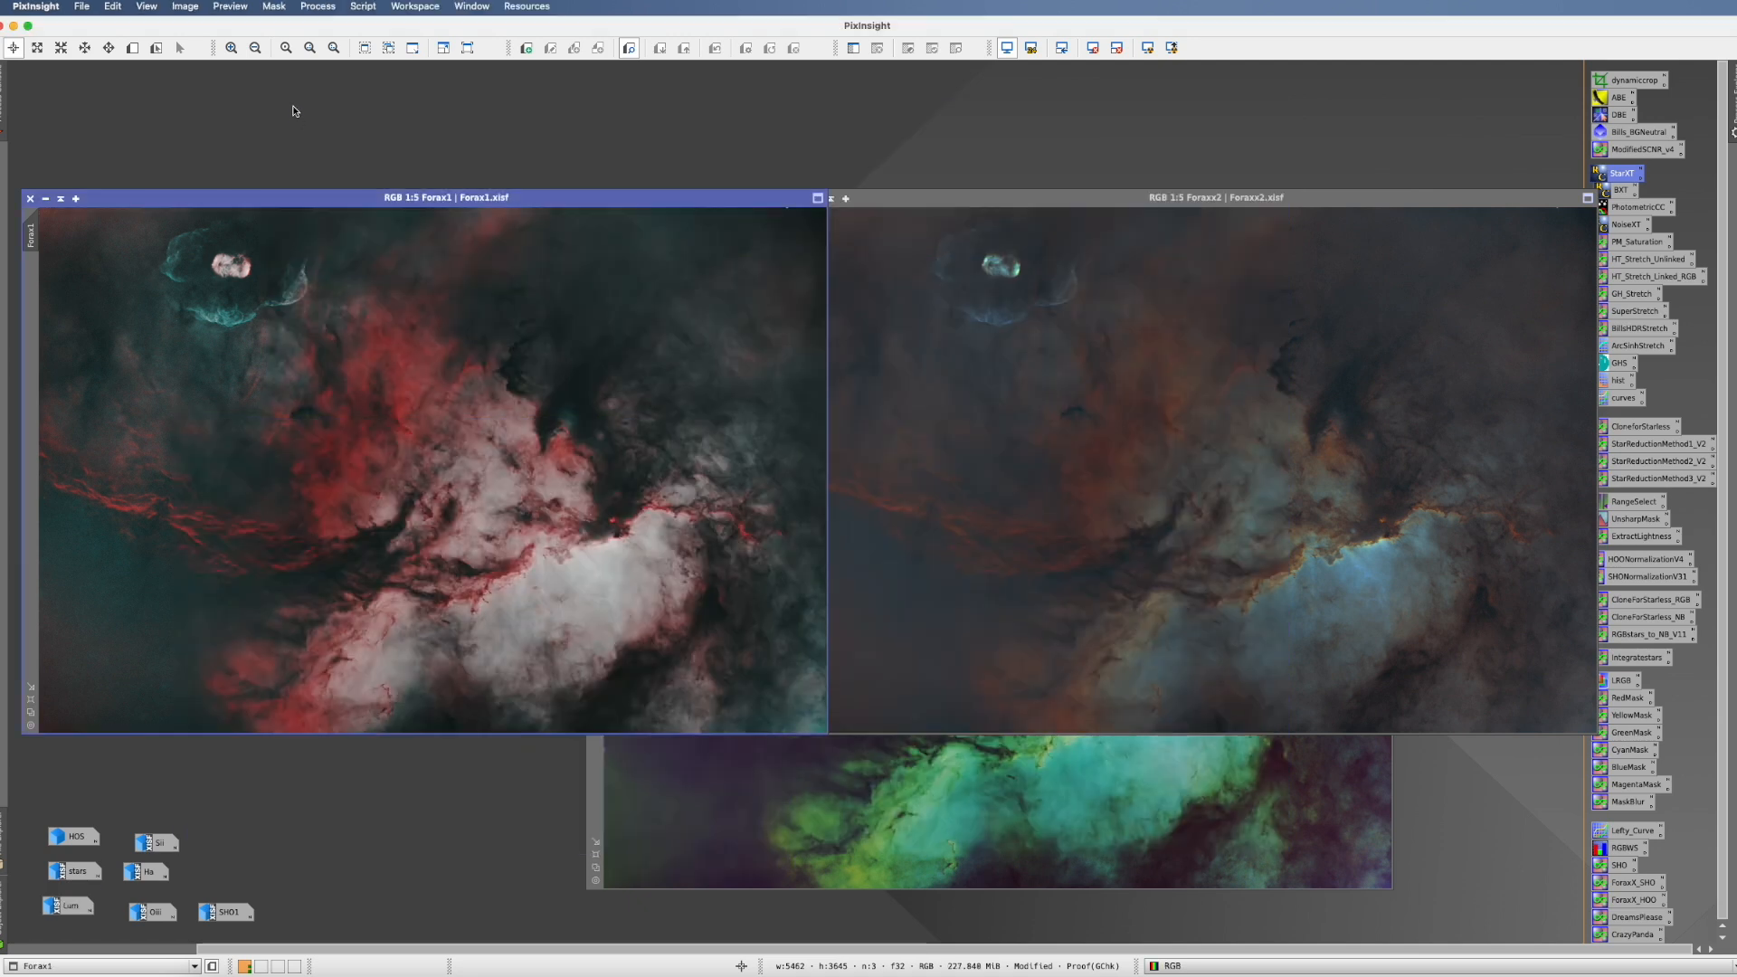
# - Bring the SHO_N image forward and rearrange it and its SHO_N_clone copy beside the Forax1 image
pyautogui.click(810, 789)
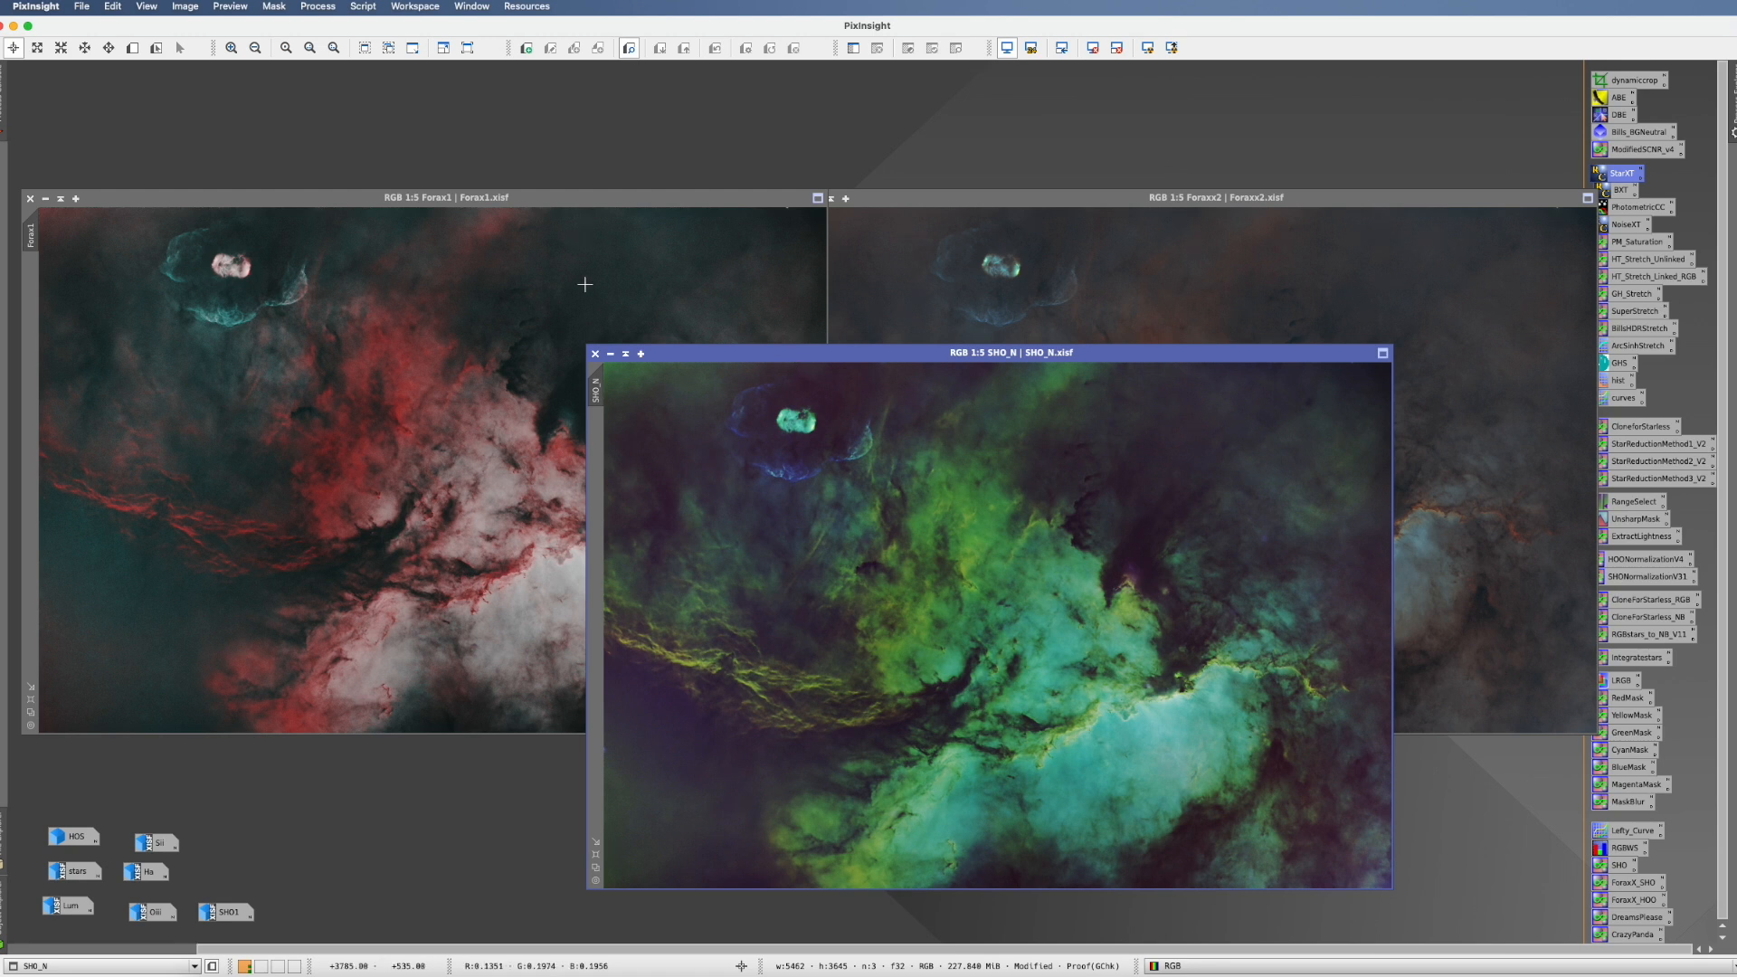
pyautogui.moveTo(841, 353); pyautogui.dragTo(371, 298)
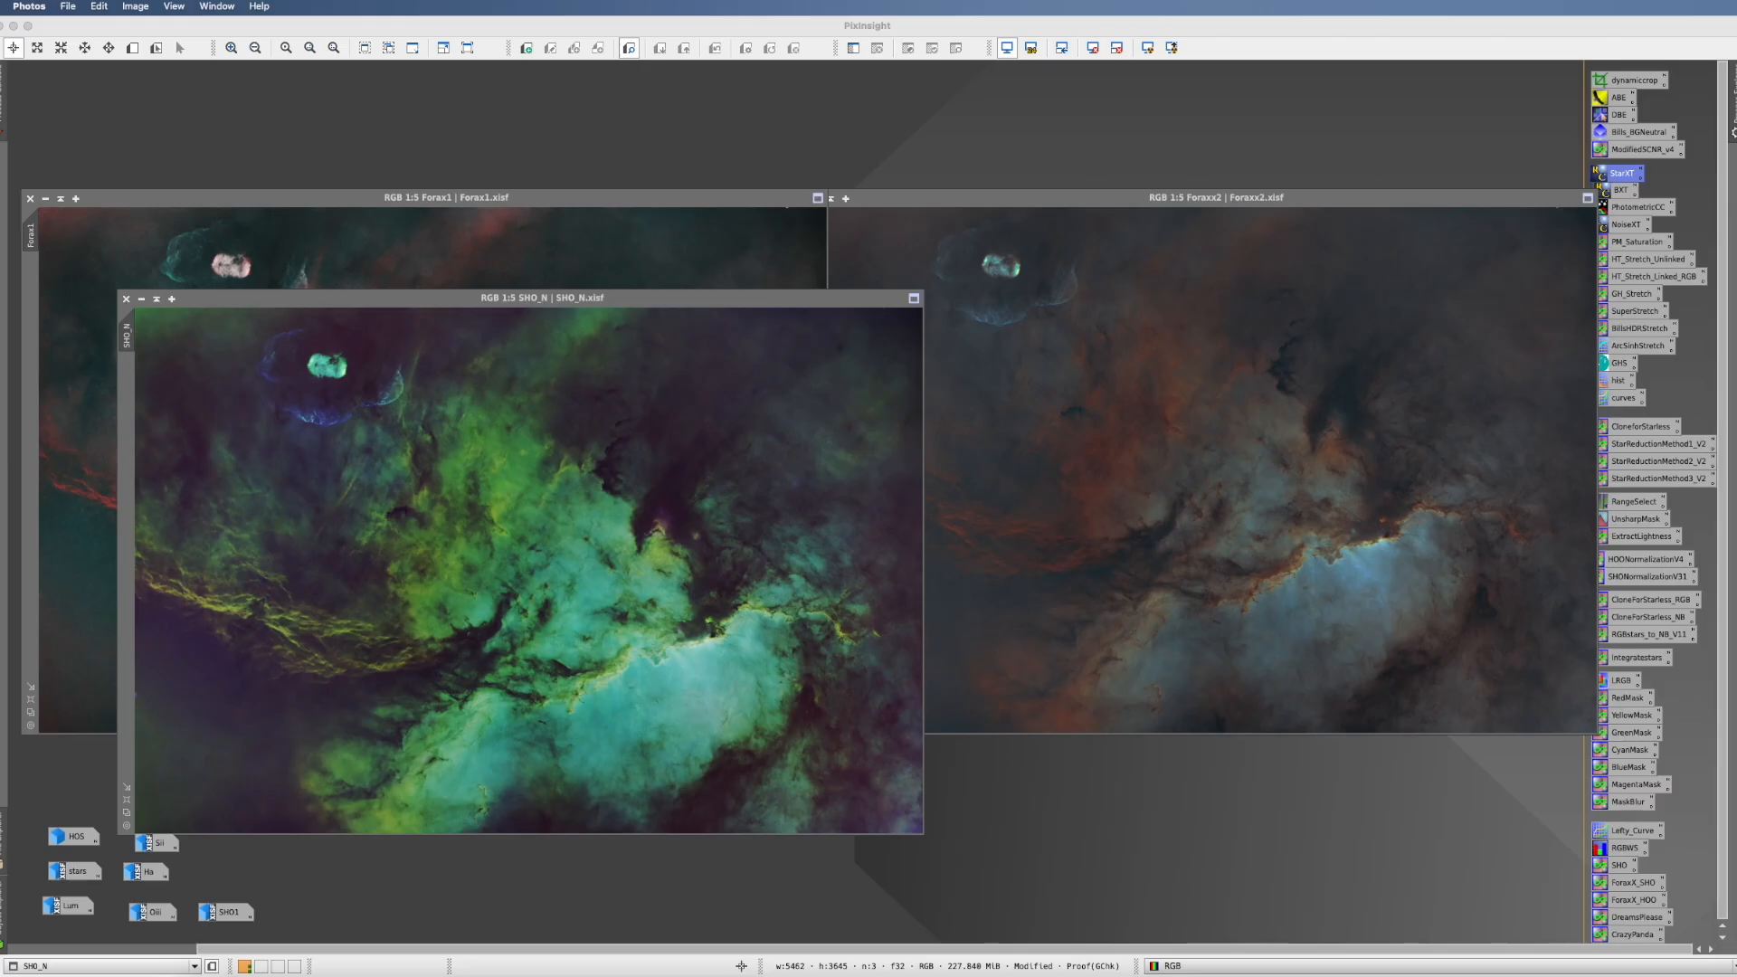
pyautogui.moveTo(646, 297); pyautogui.dragTo(1022, 352)
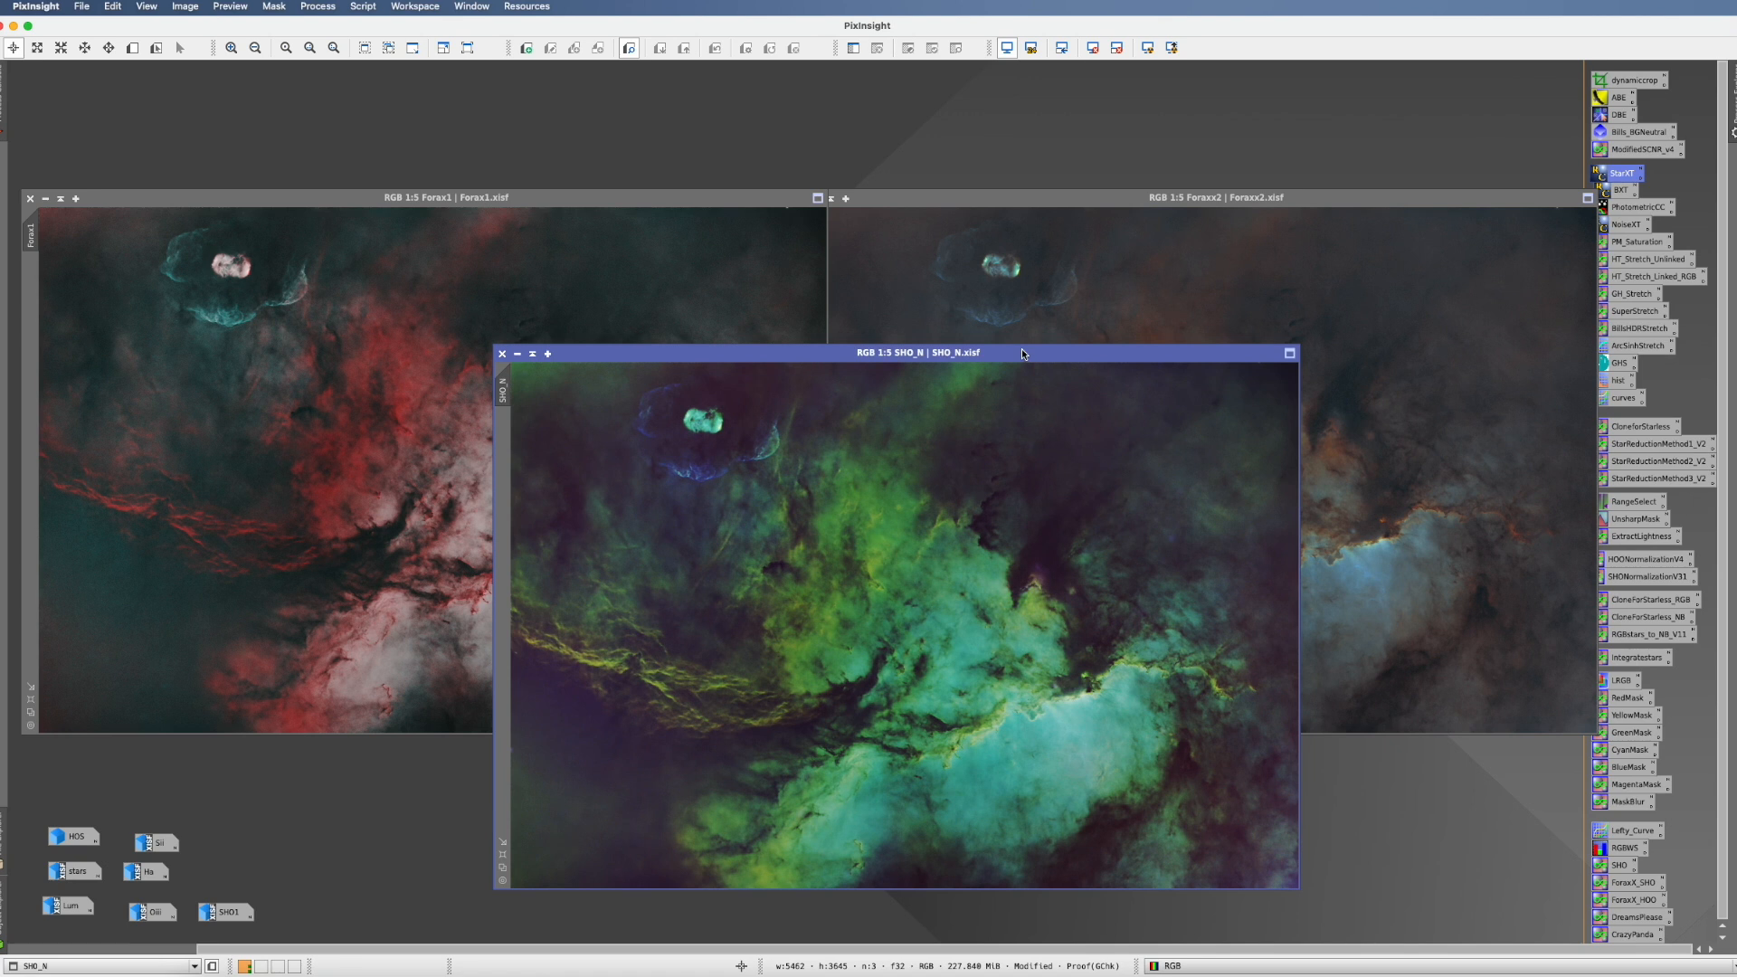
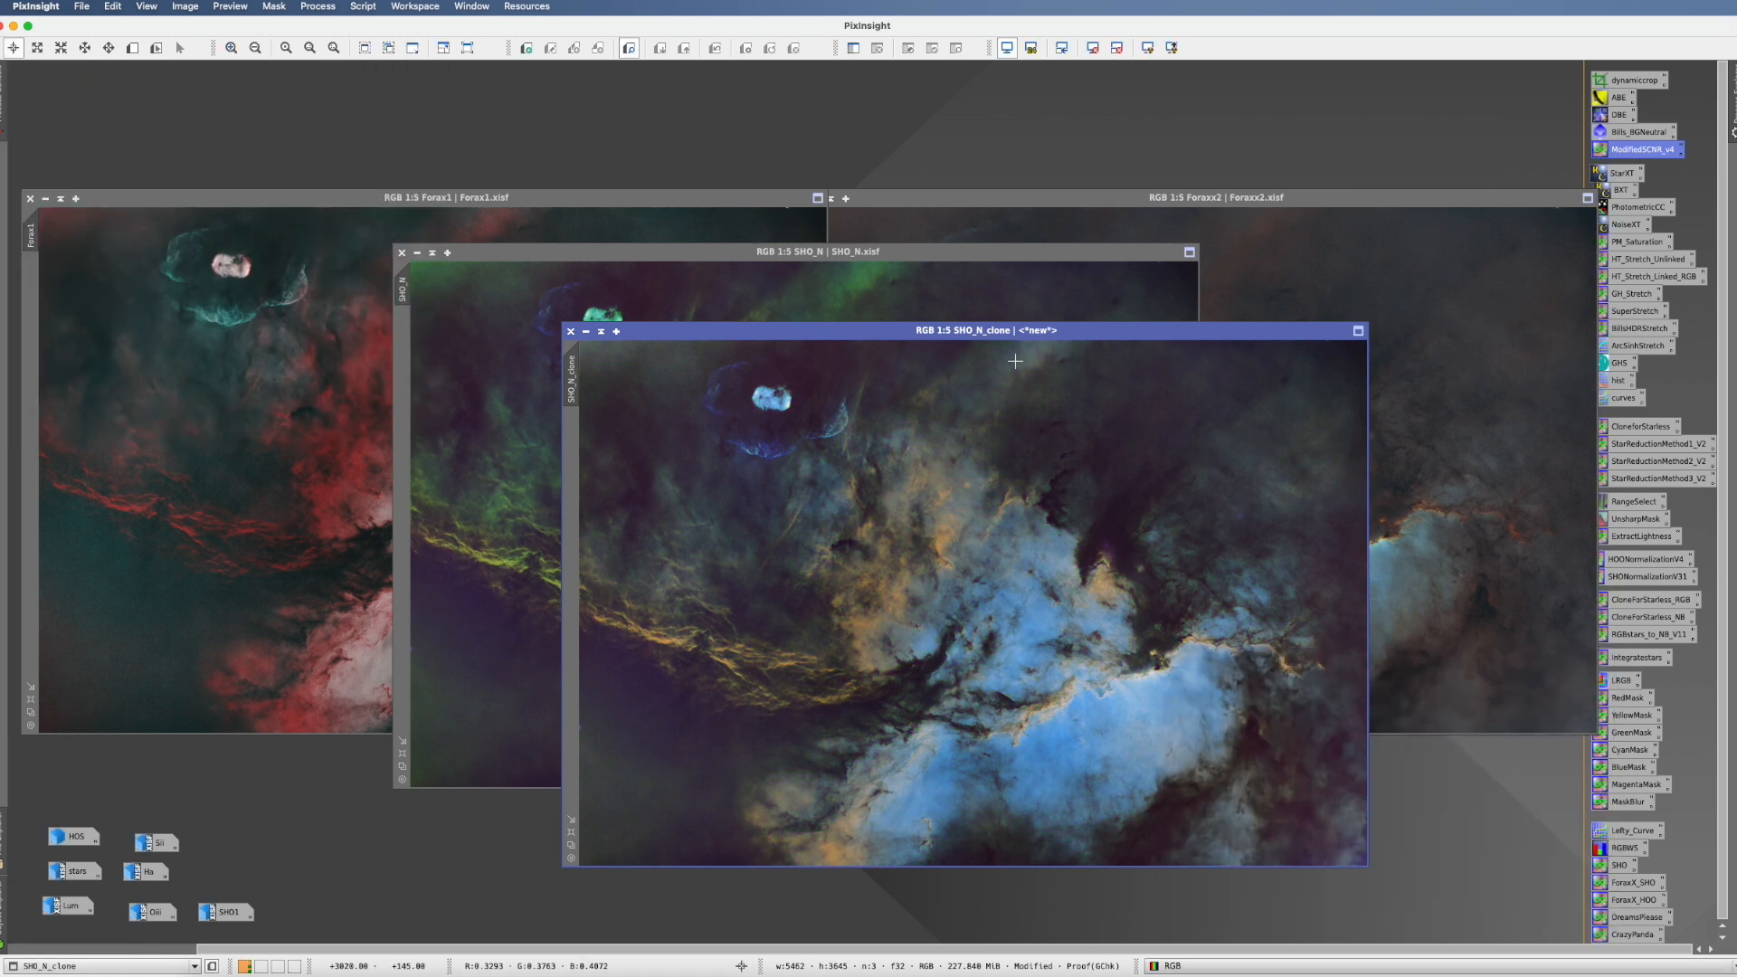
pyautogui.moveTo(1067, 332); pyautogui.dragTo(1136, 209)
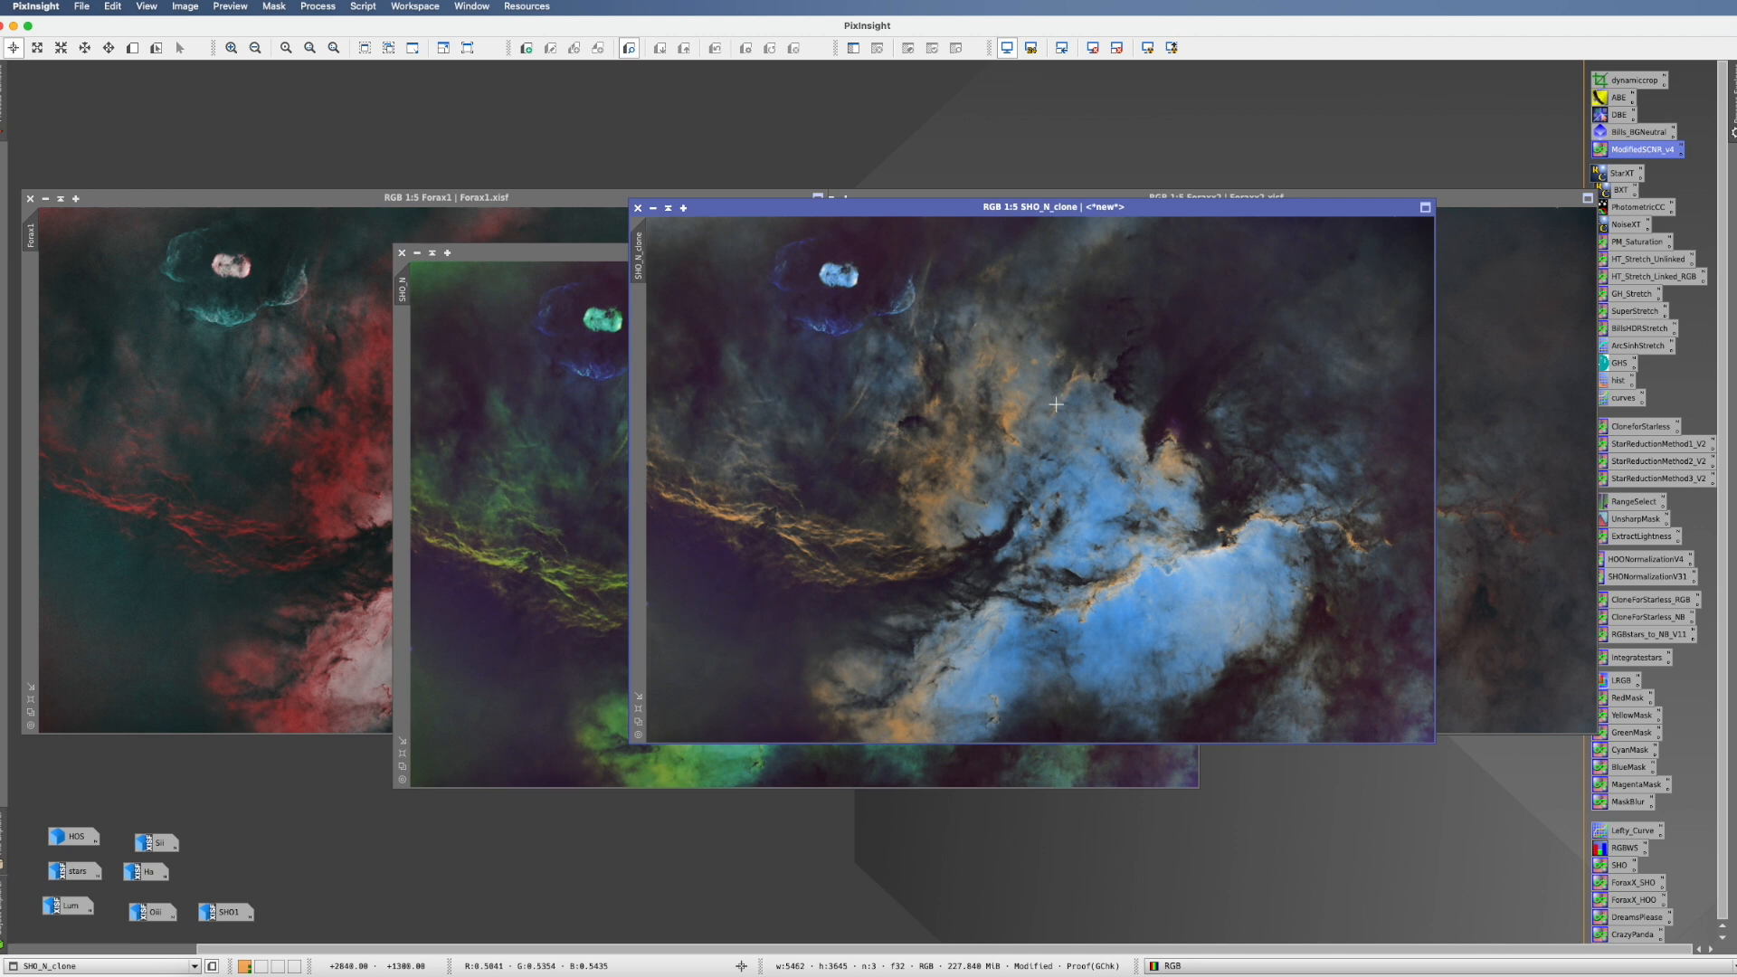
pyautogui.moveTo(938, 219); pyautogui.dragTo(1145, 266)
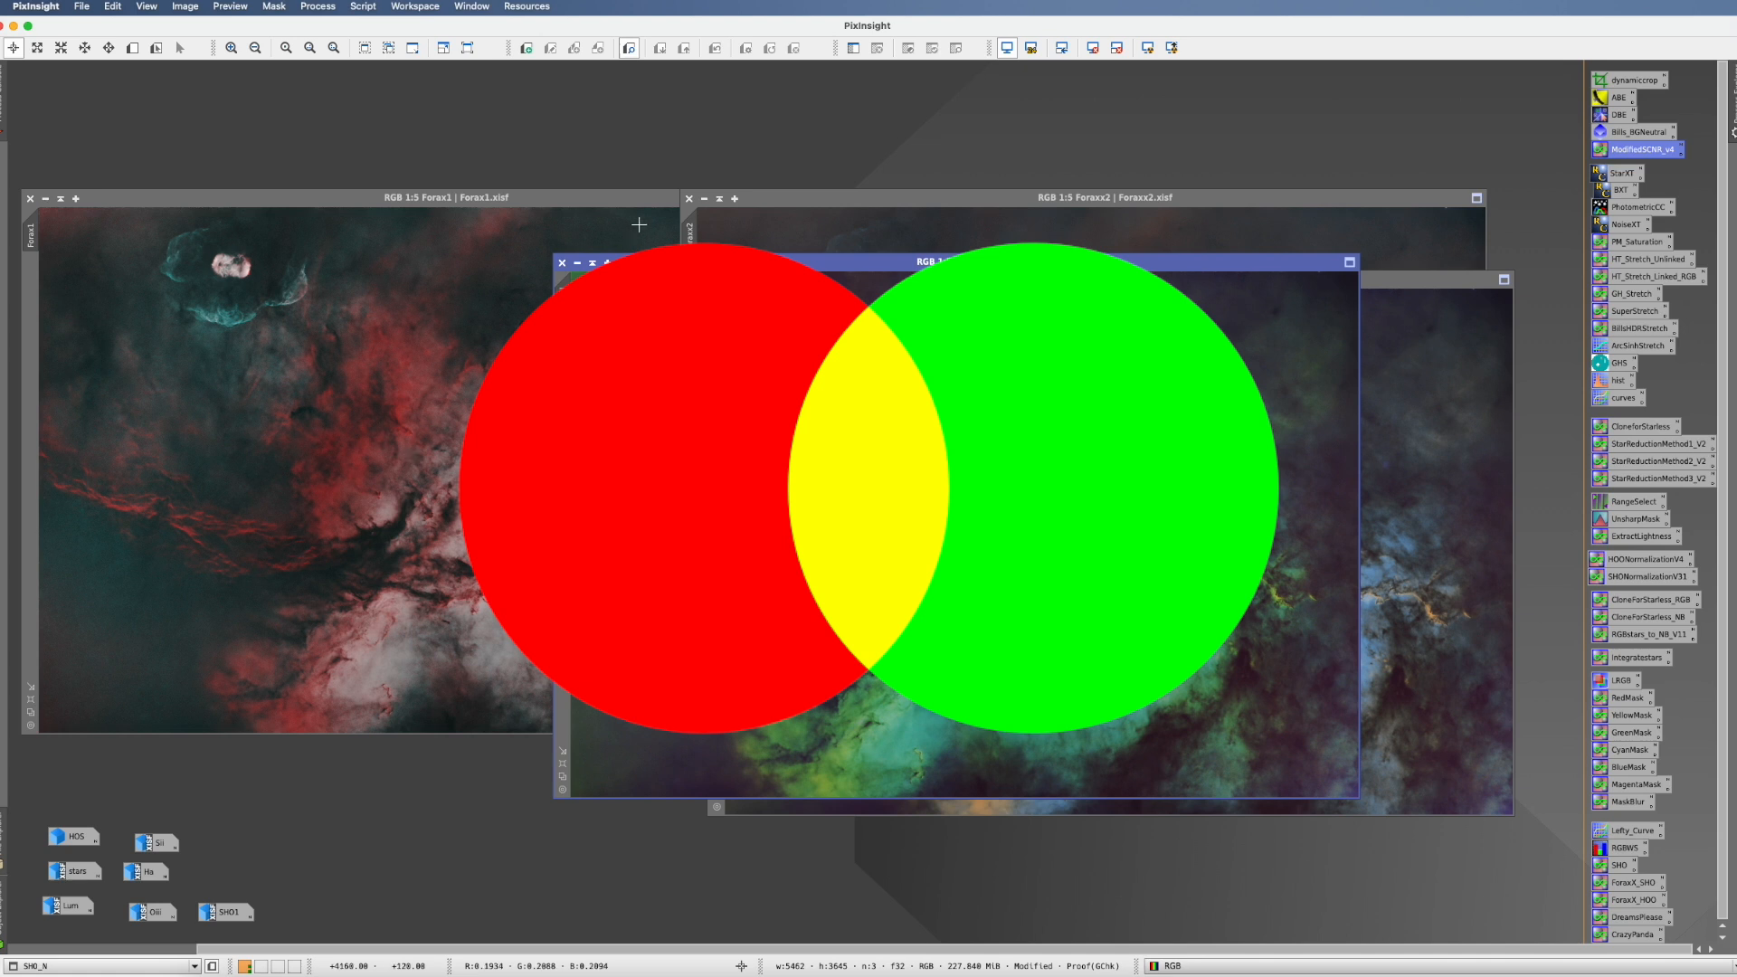
pyautogui.moveTo(709, 262); pyautogui.dragTo(773, 231)
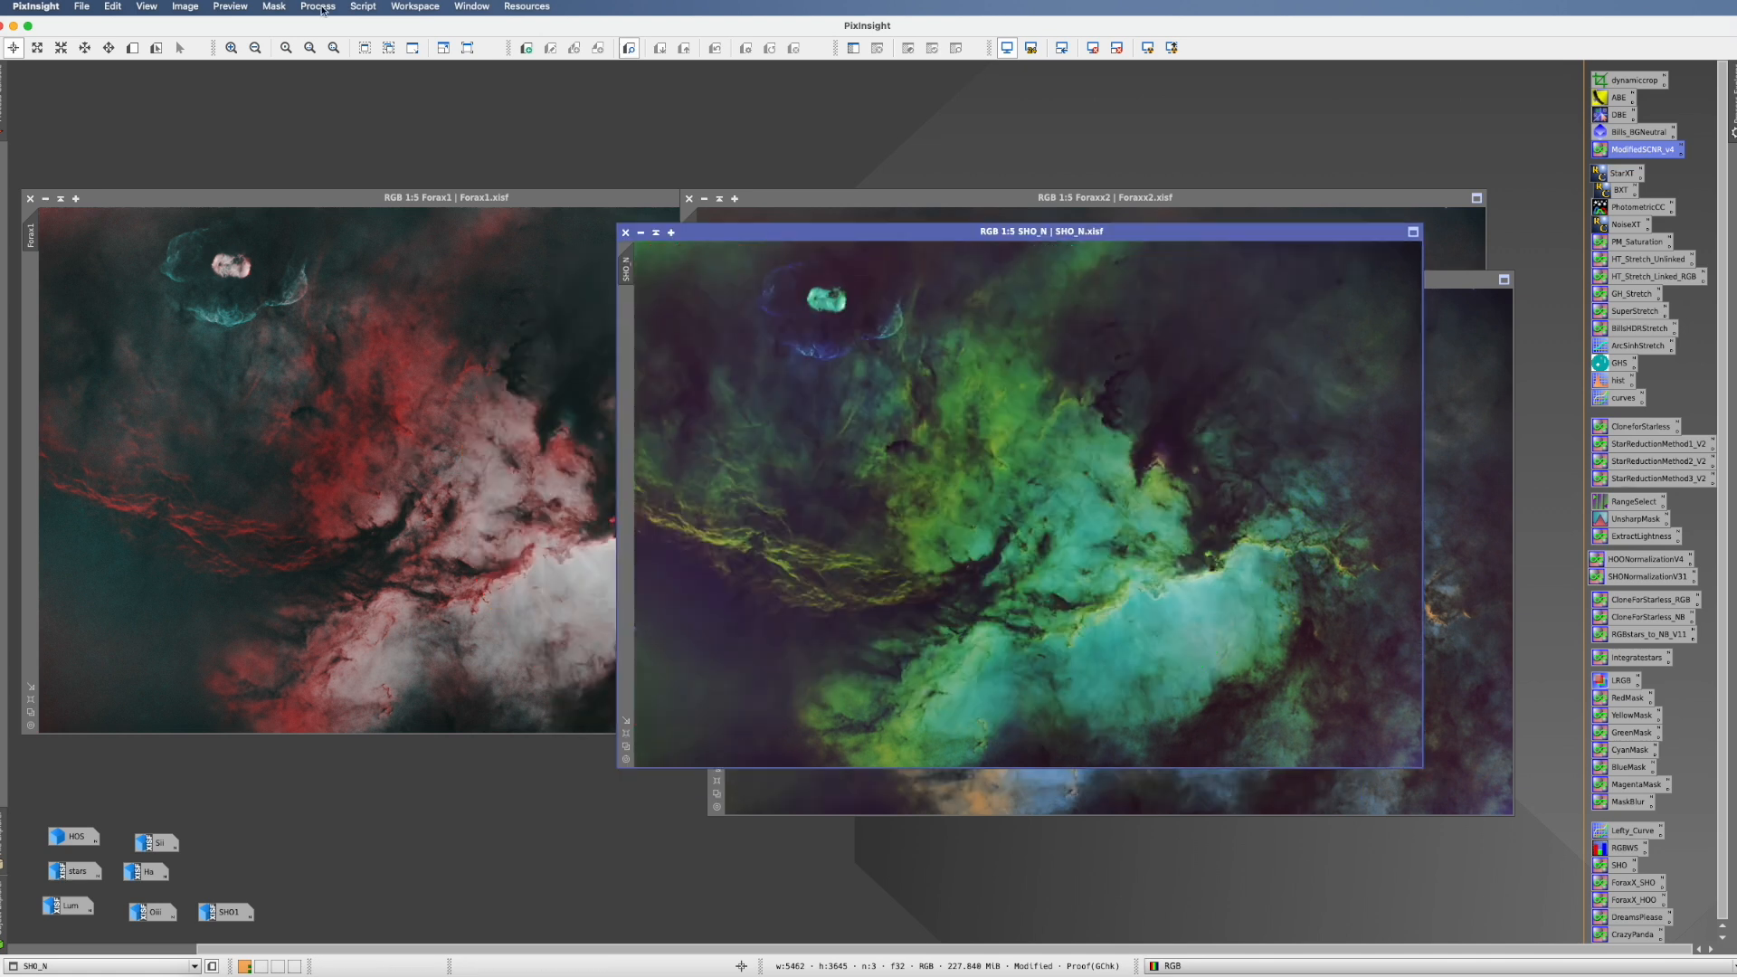
# - Open PixelMath and build the RGB/K expression Forax1+SHO_N in the Expression Editor
pyautogui.click(322, 8)
pyautogui.moveTo(328, 28)
pyautogui.scroll(-10, 626, 563)
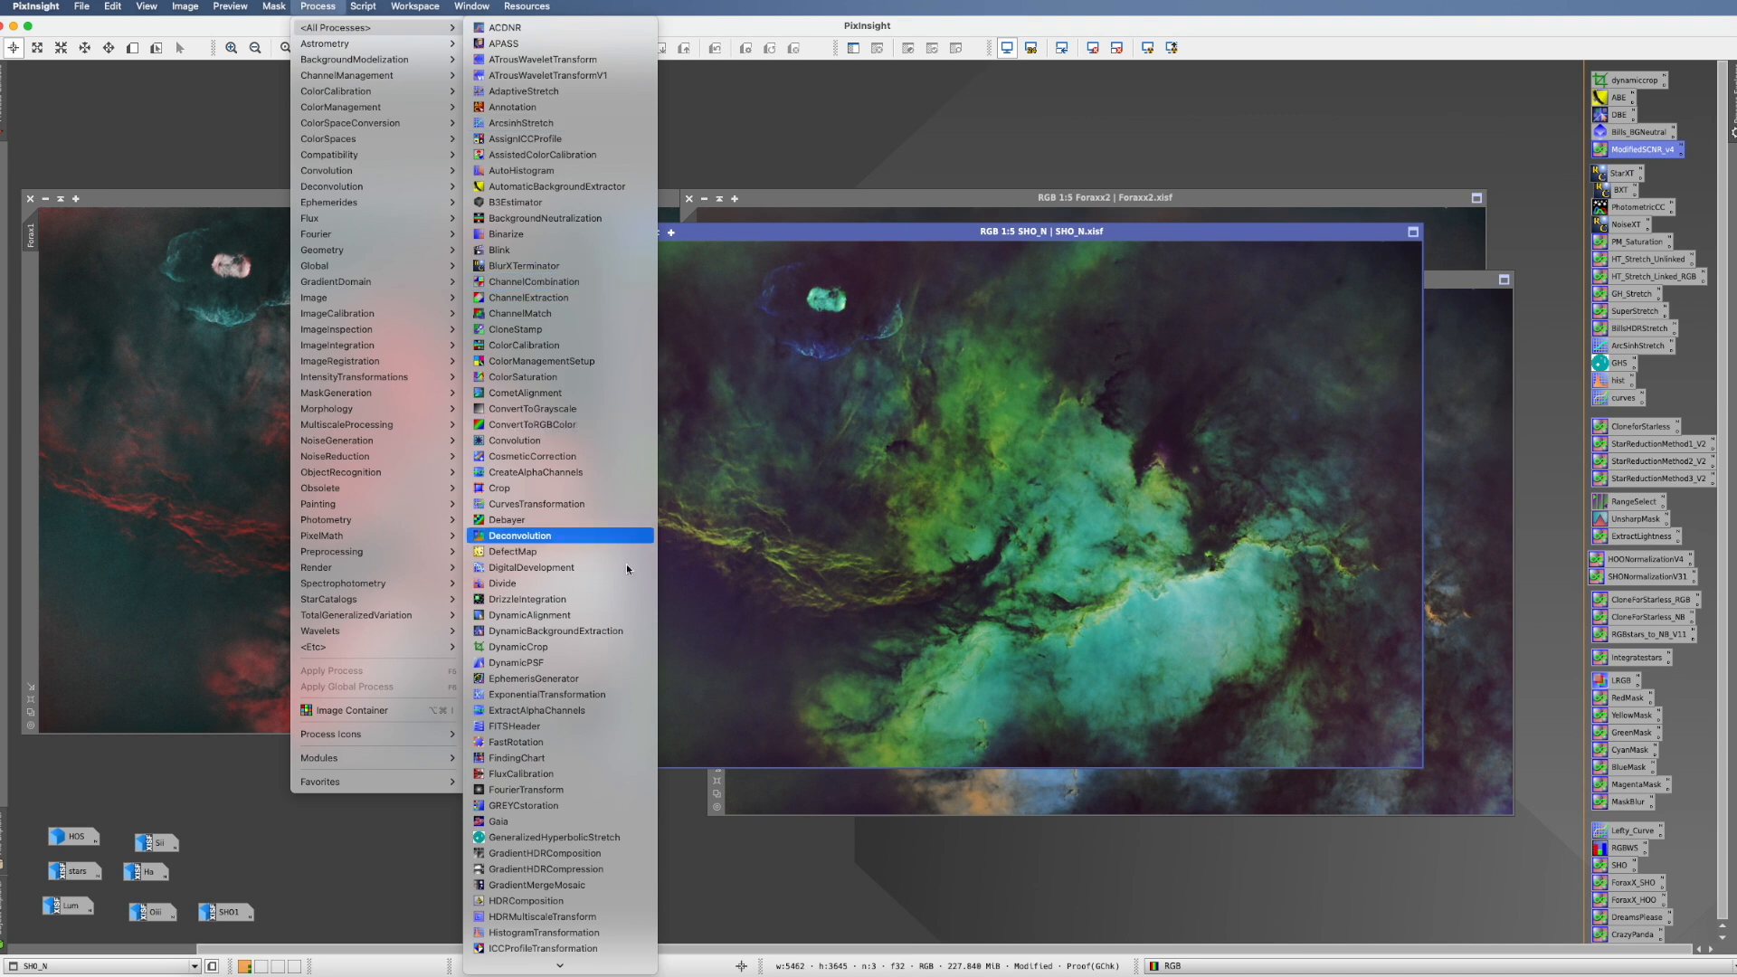
pyautogui.click(509, 551)
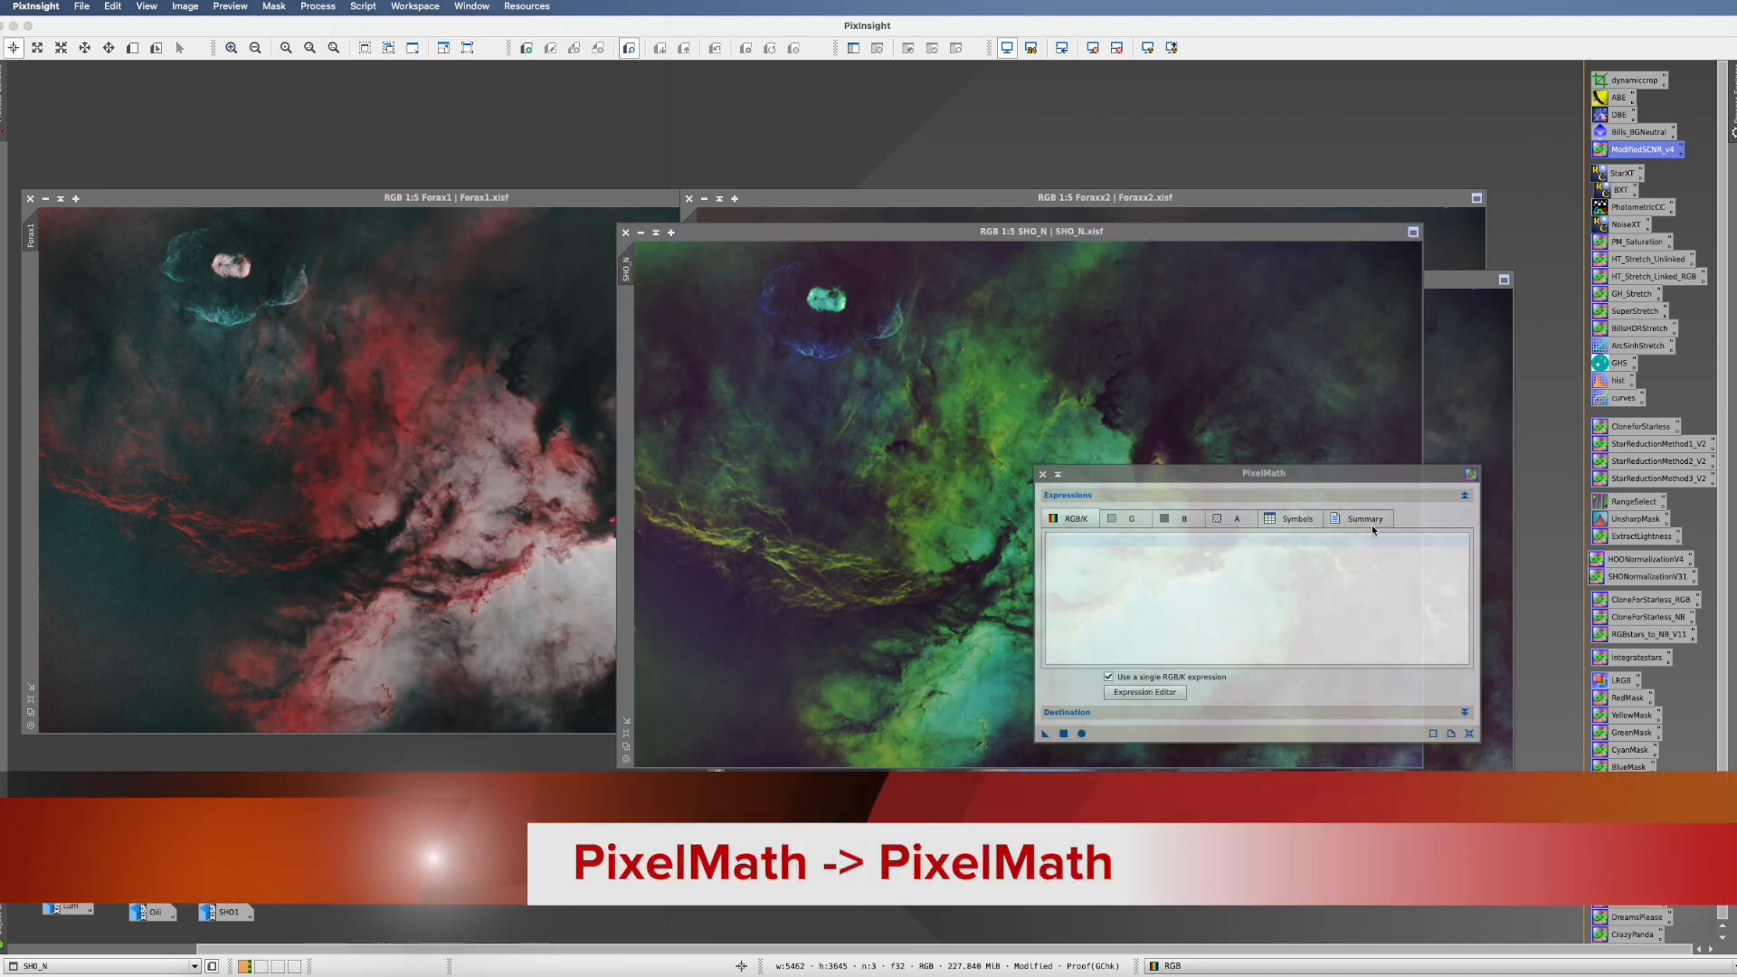
pyautogui.click(1159, 694)
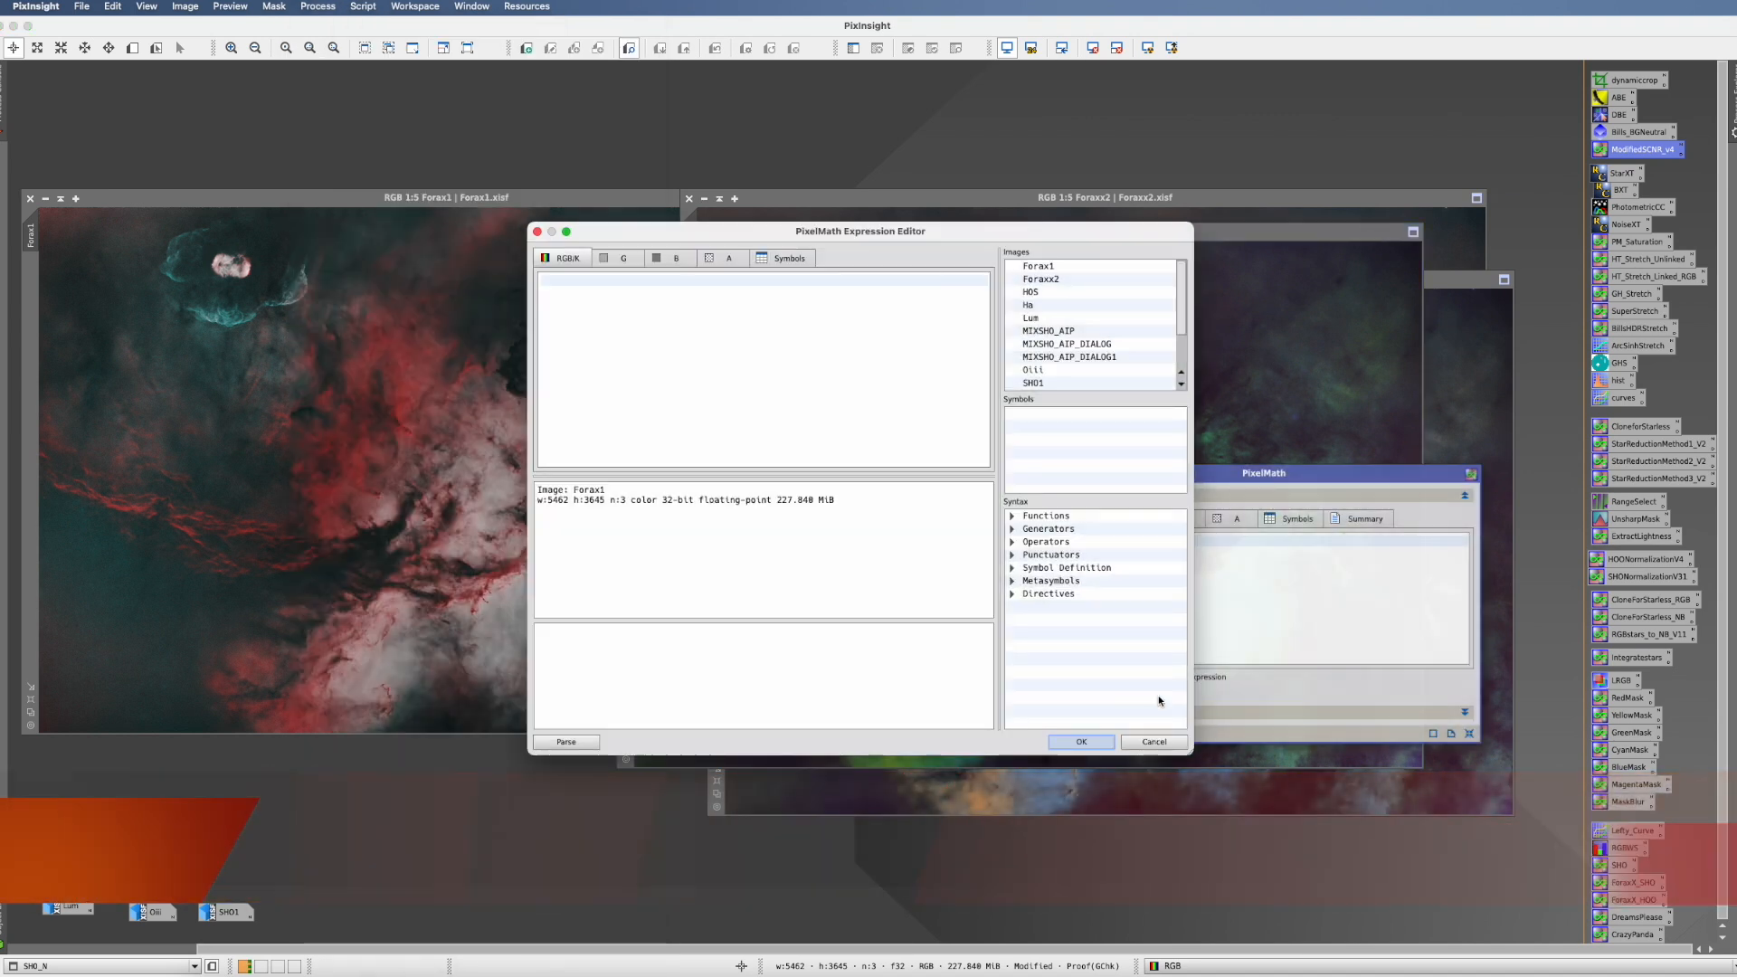
pyautogui.doubleClick(1057, 271)
pyautogui.write('+SHO_N')
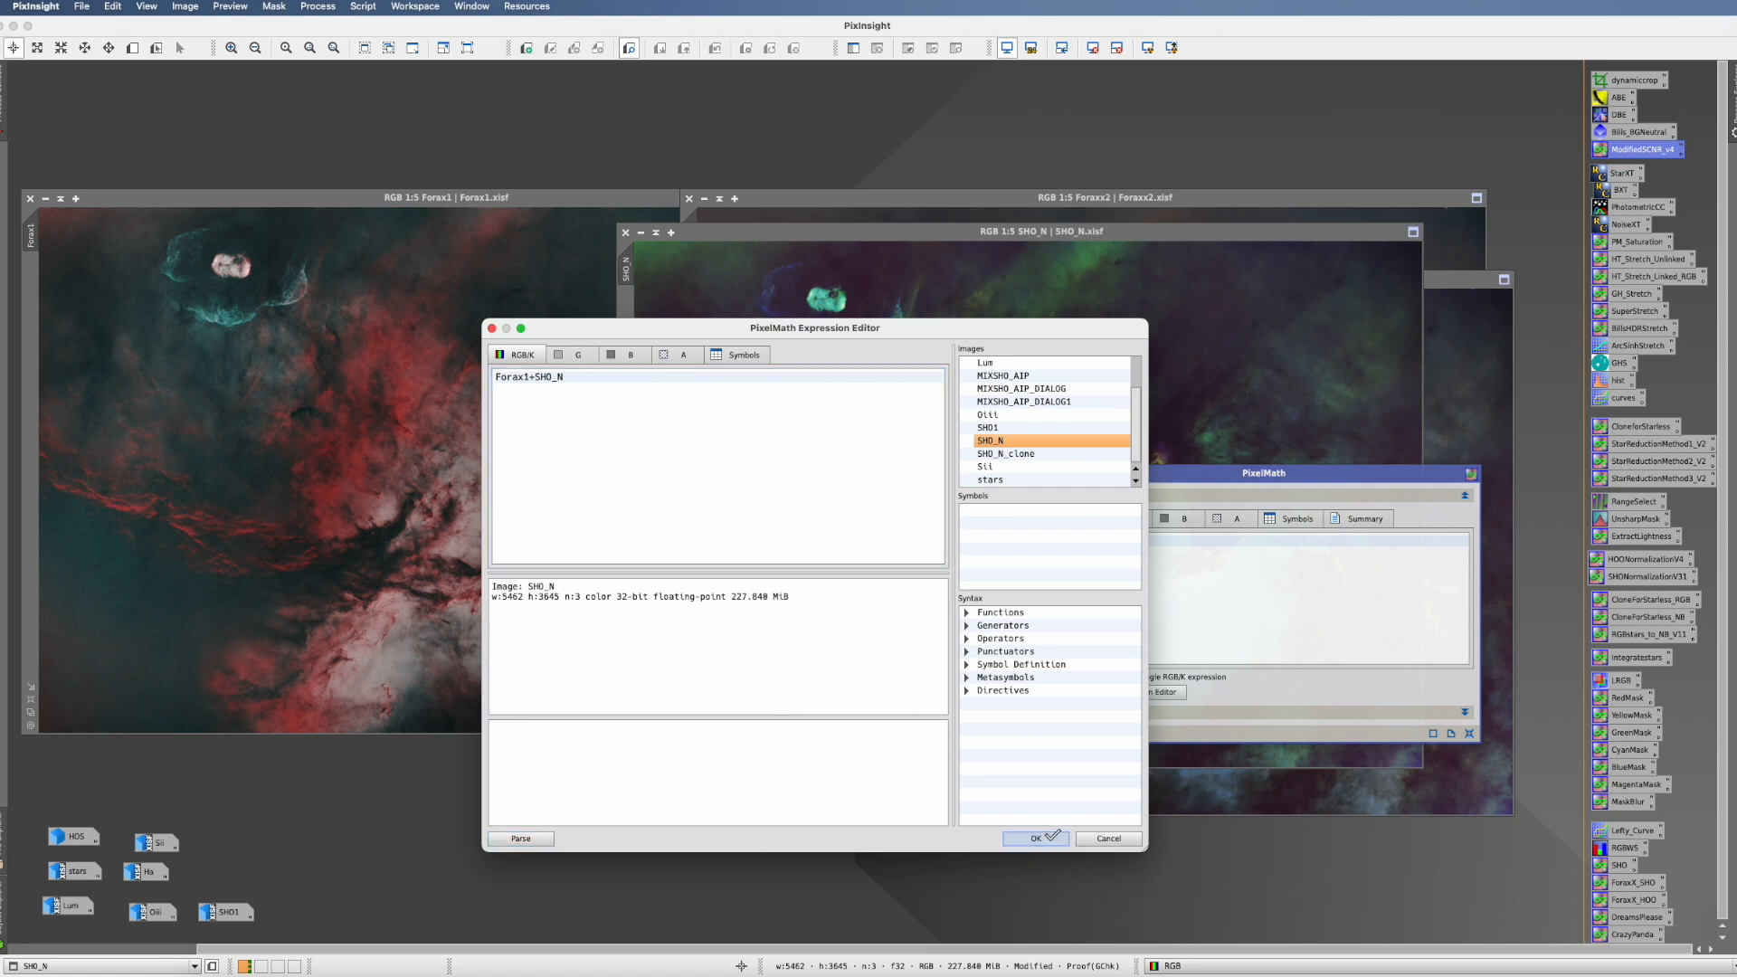
pyautogui.click(1036, 839)
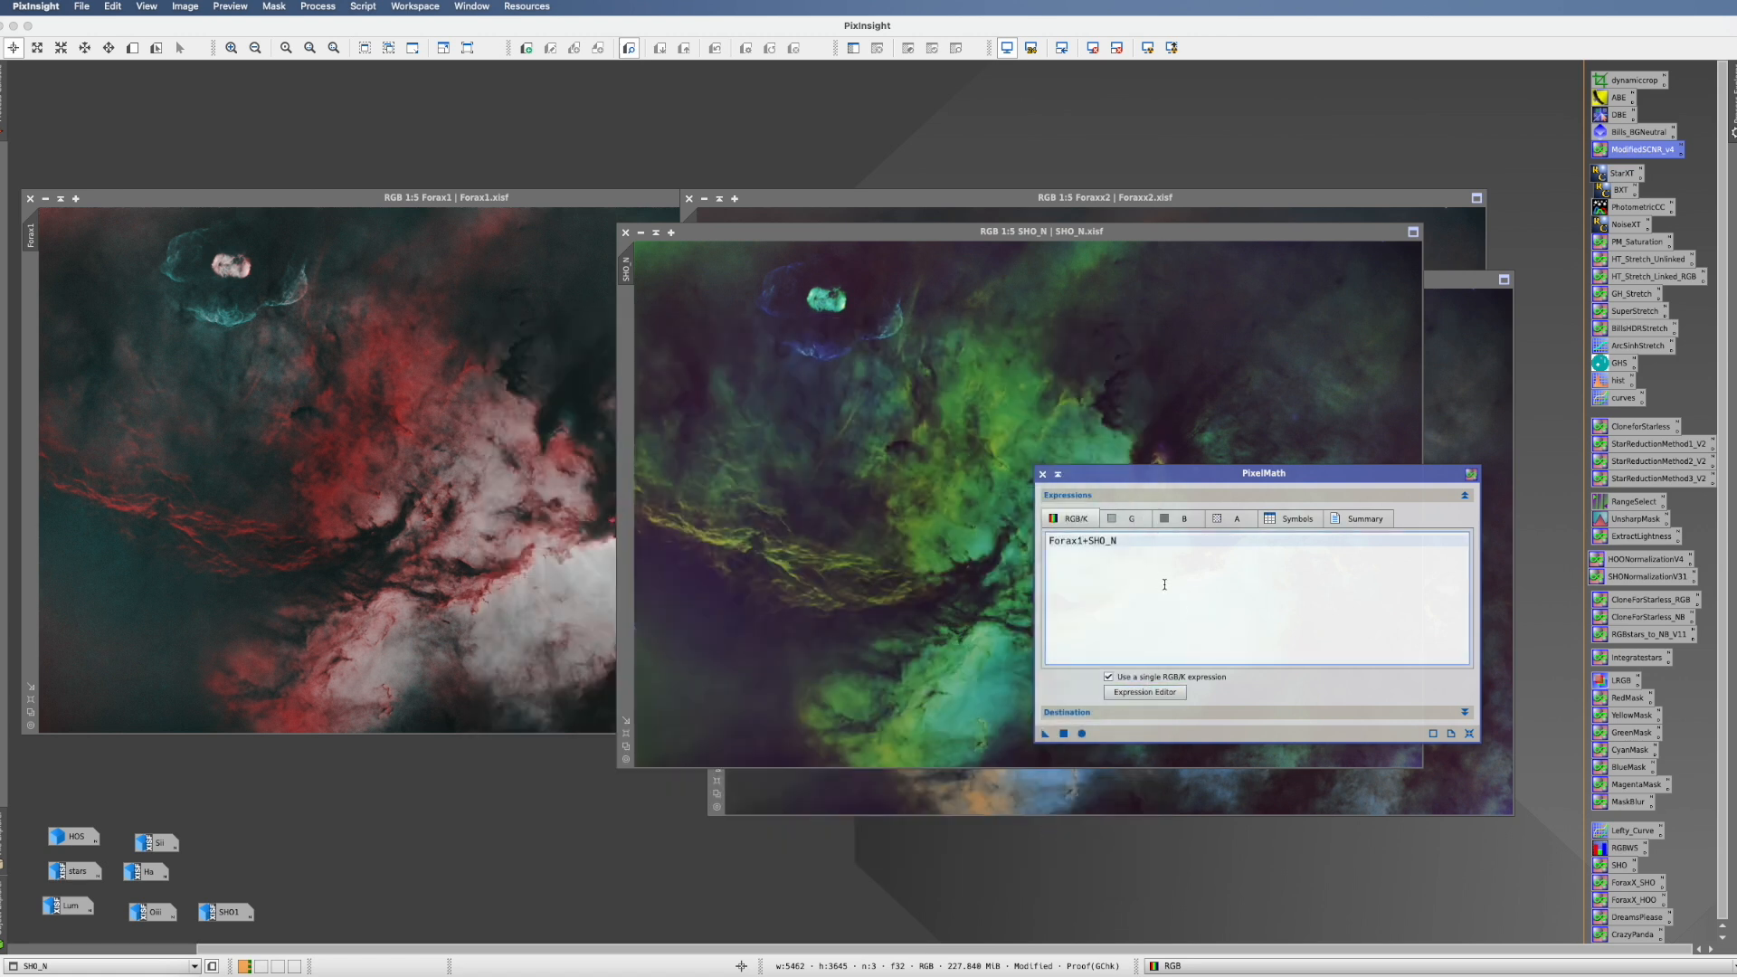
# - Change the expression to Forax1/2+SHO_N/2 and apply it to the SHO_N image
pyautogui.write('/2')
pyautogui.write('/2')
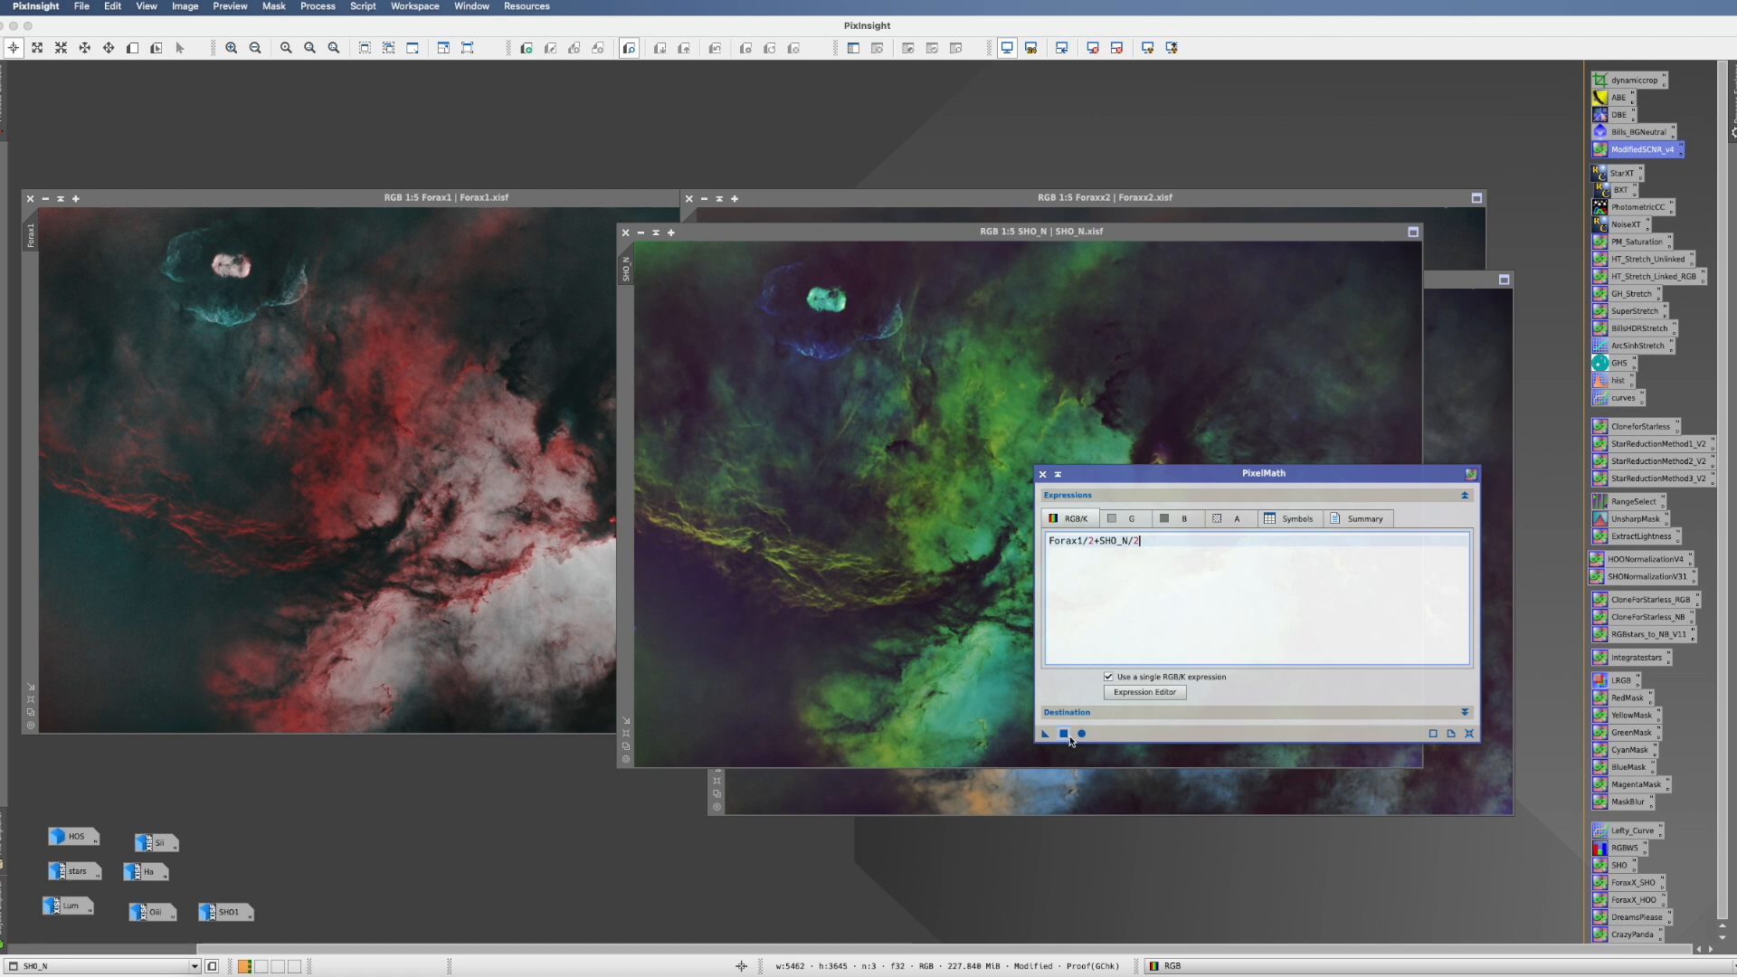
pyautogui.moveTo(1045, 733); pyautogui.dragTo(903, 633)
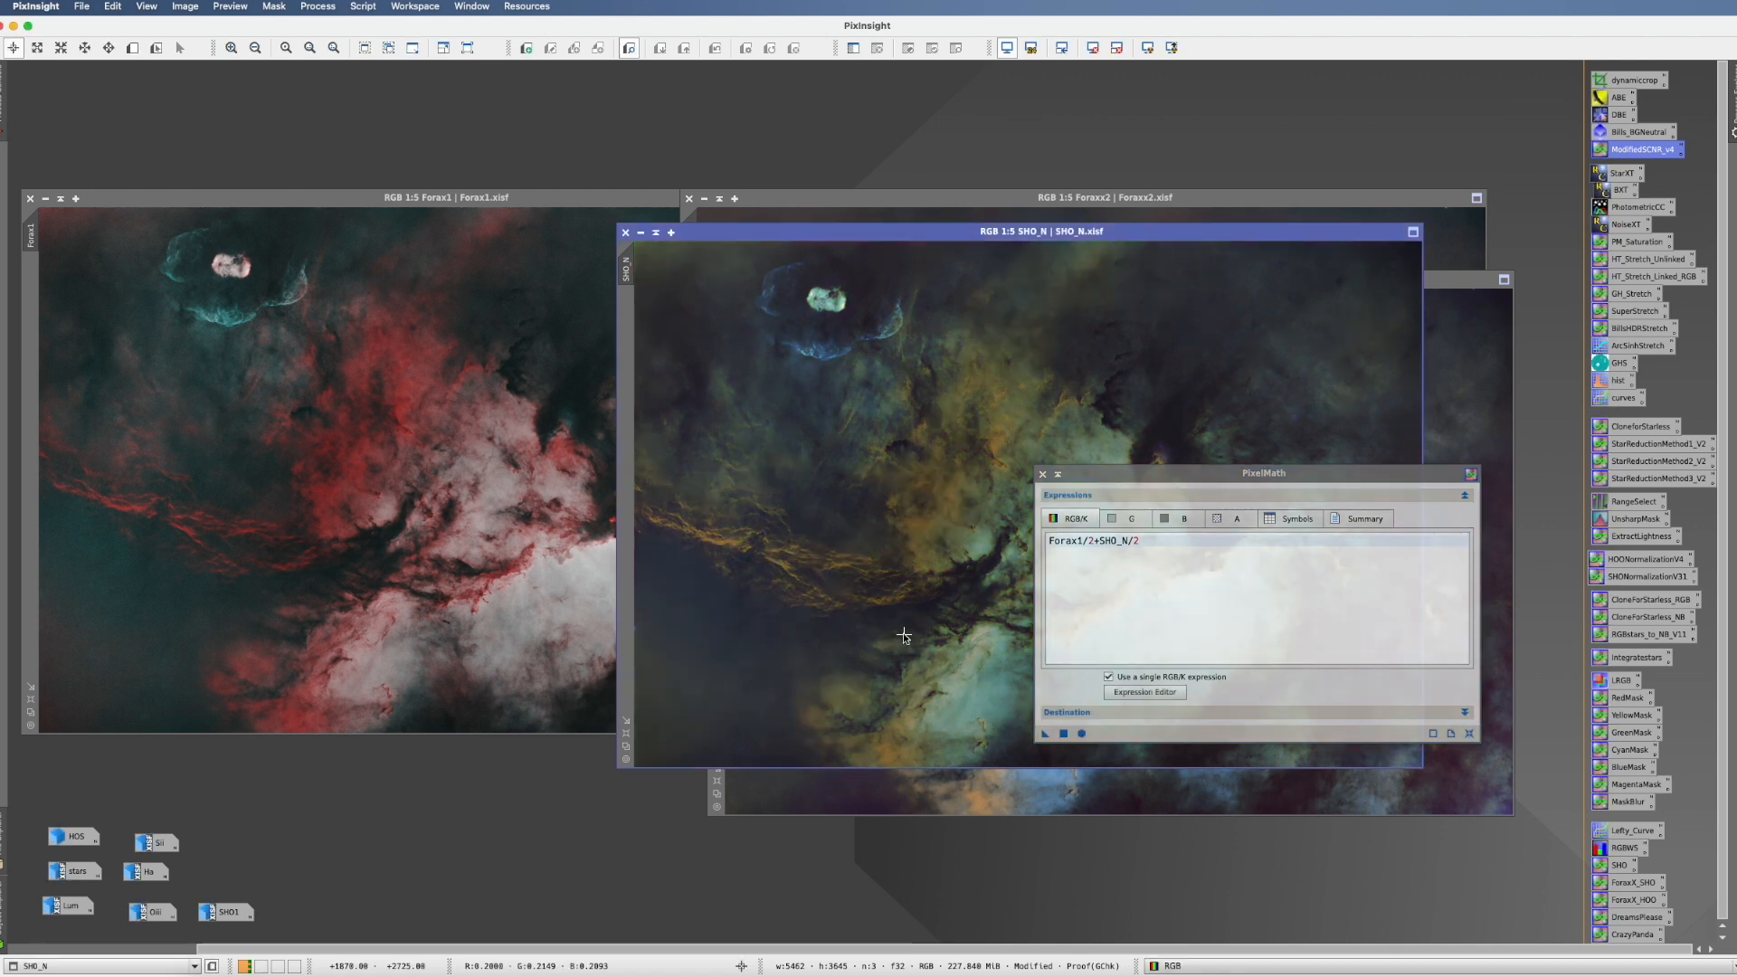
pyautogui.moveTo(1131, 468); pyautogui.dragTo(1314, 607)
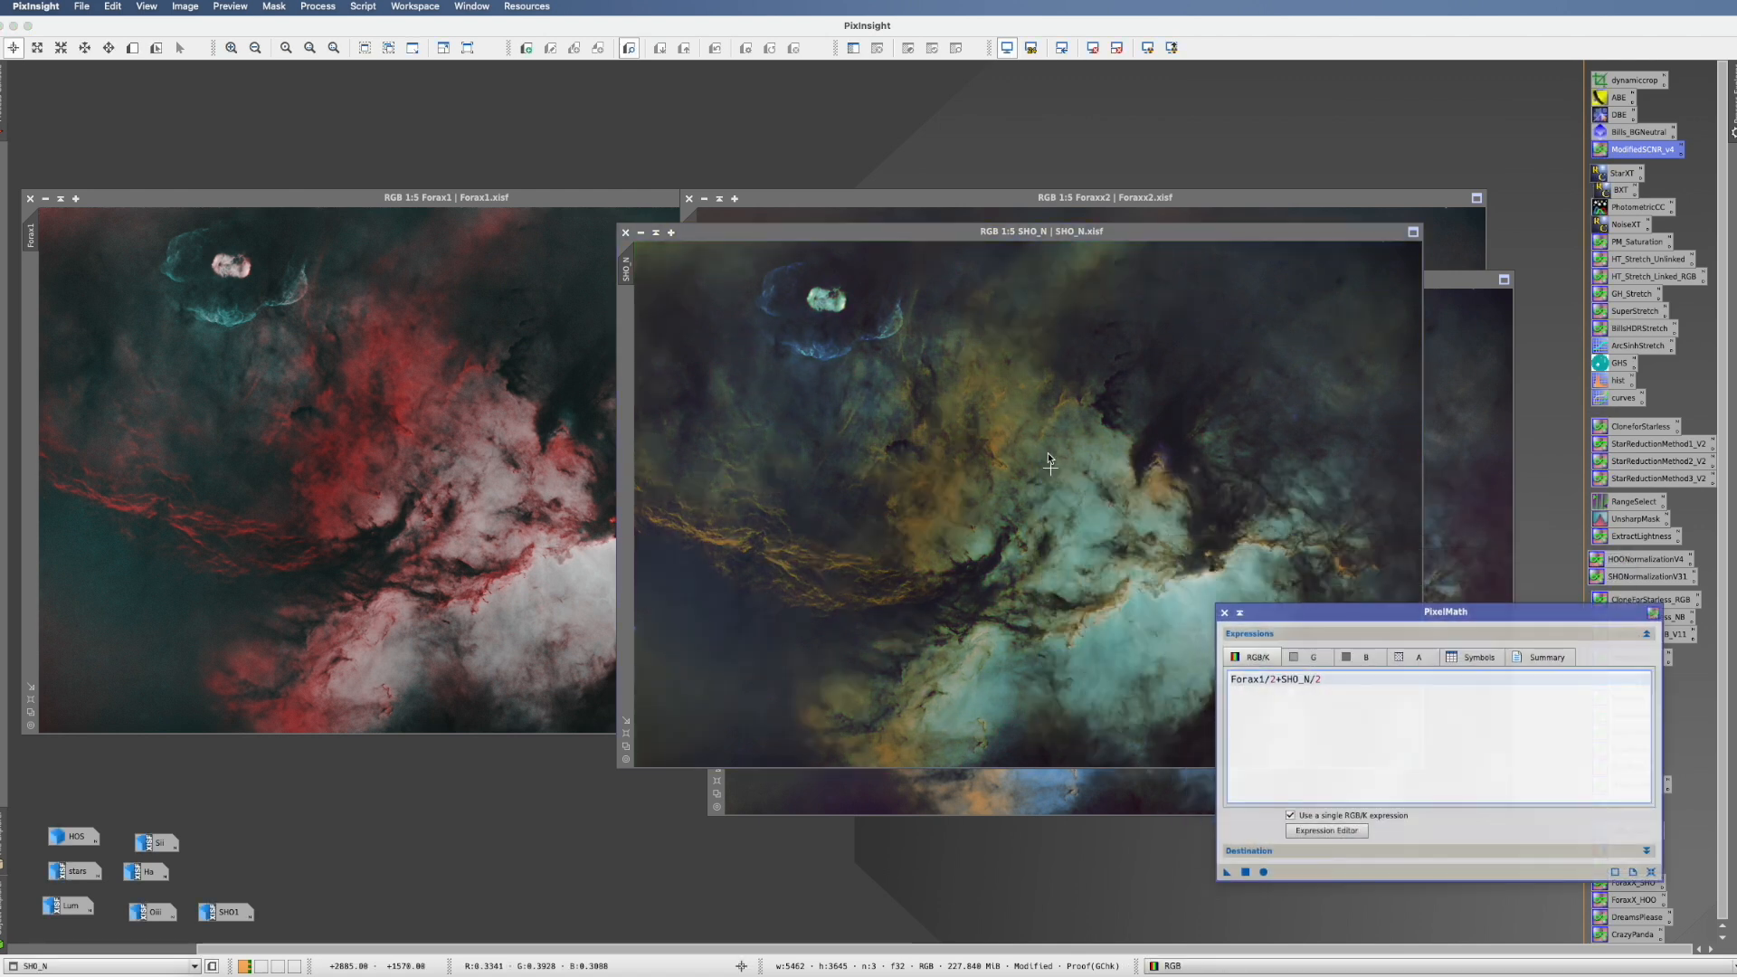
pyautogui.click(1084, 463)
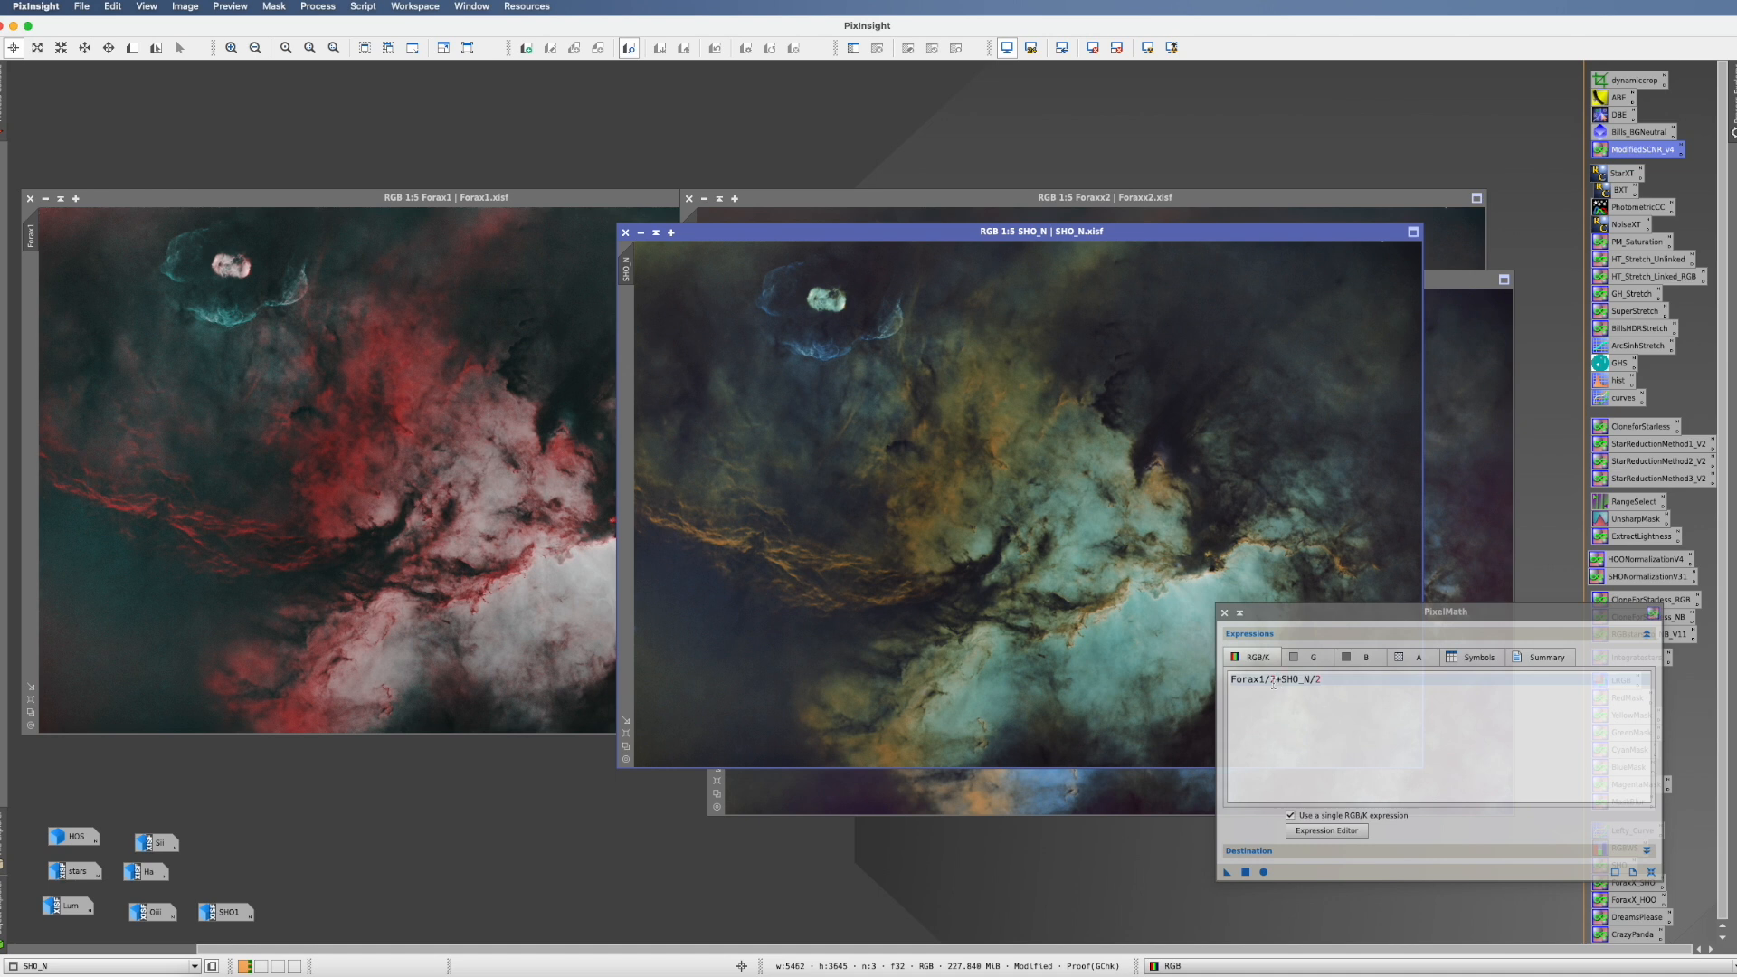
# - Change the blend to Forax1/2.2+SHO_N/1.8, apply it to the SHO_N image and close PixelMath
pyautogui.click(1318, 731)
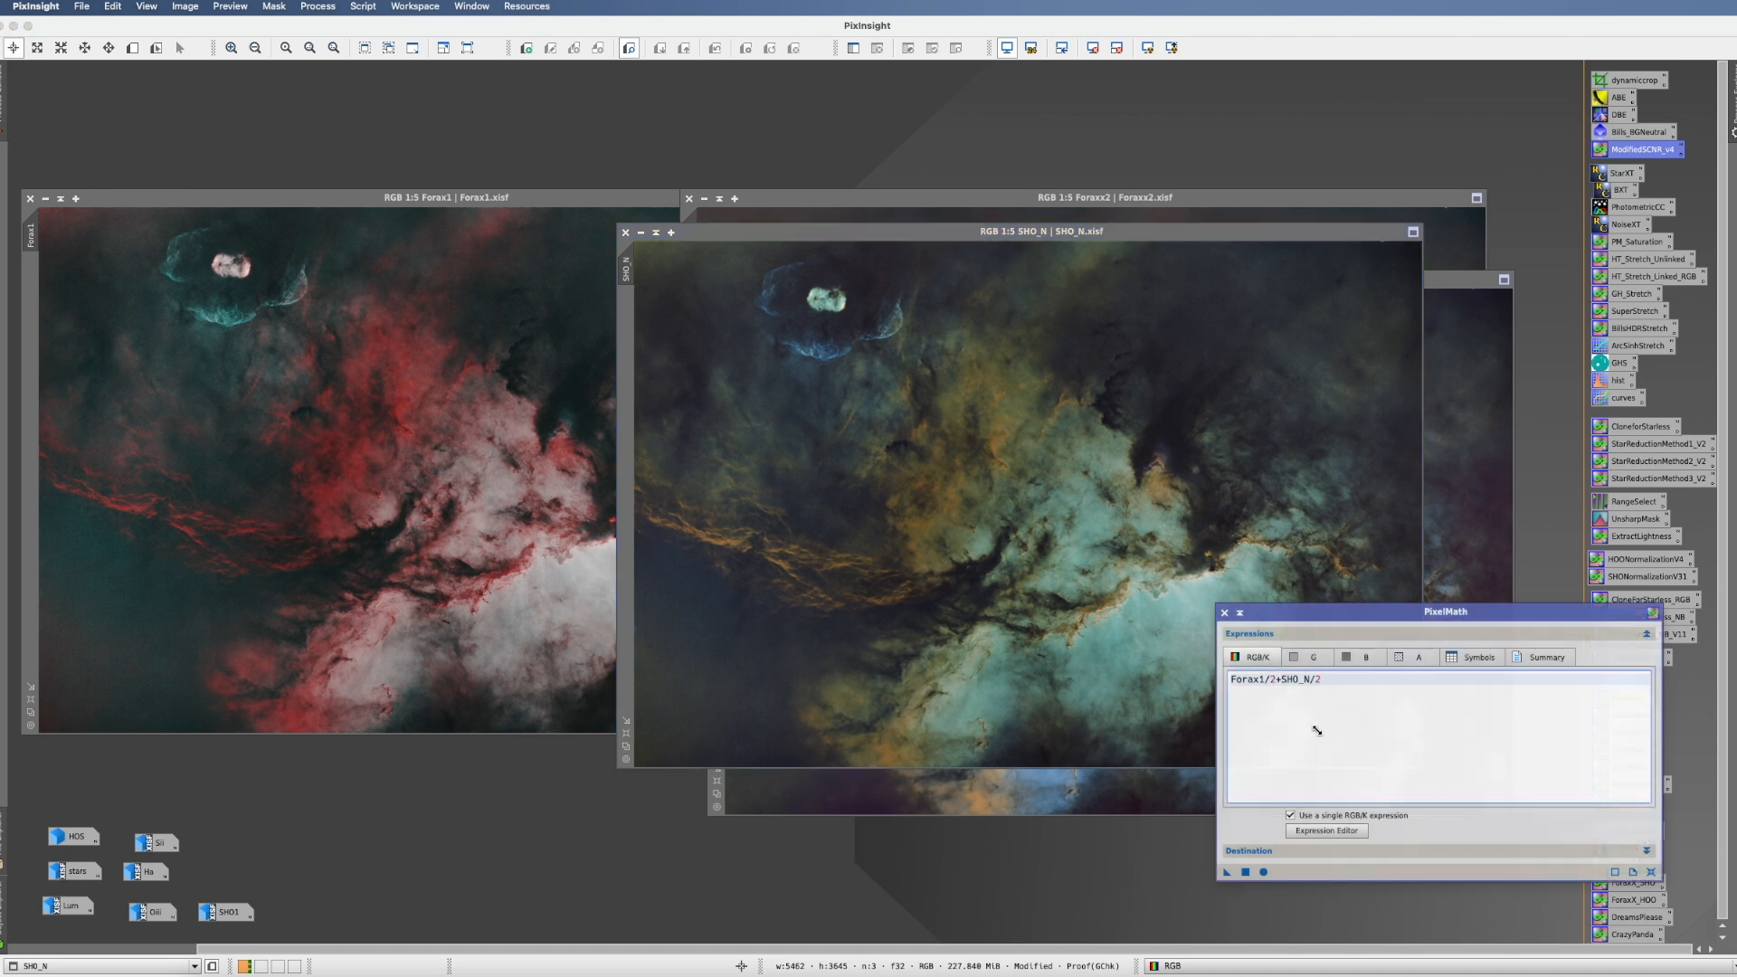
pyautogui.write('.2')
pyautogui.click(1327, 679)
pyautogui.press('BackSpace')
pyautogui.write('1.8')
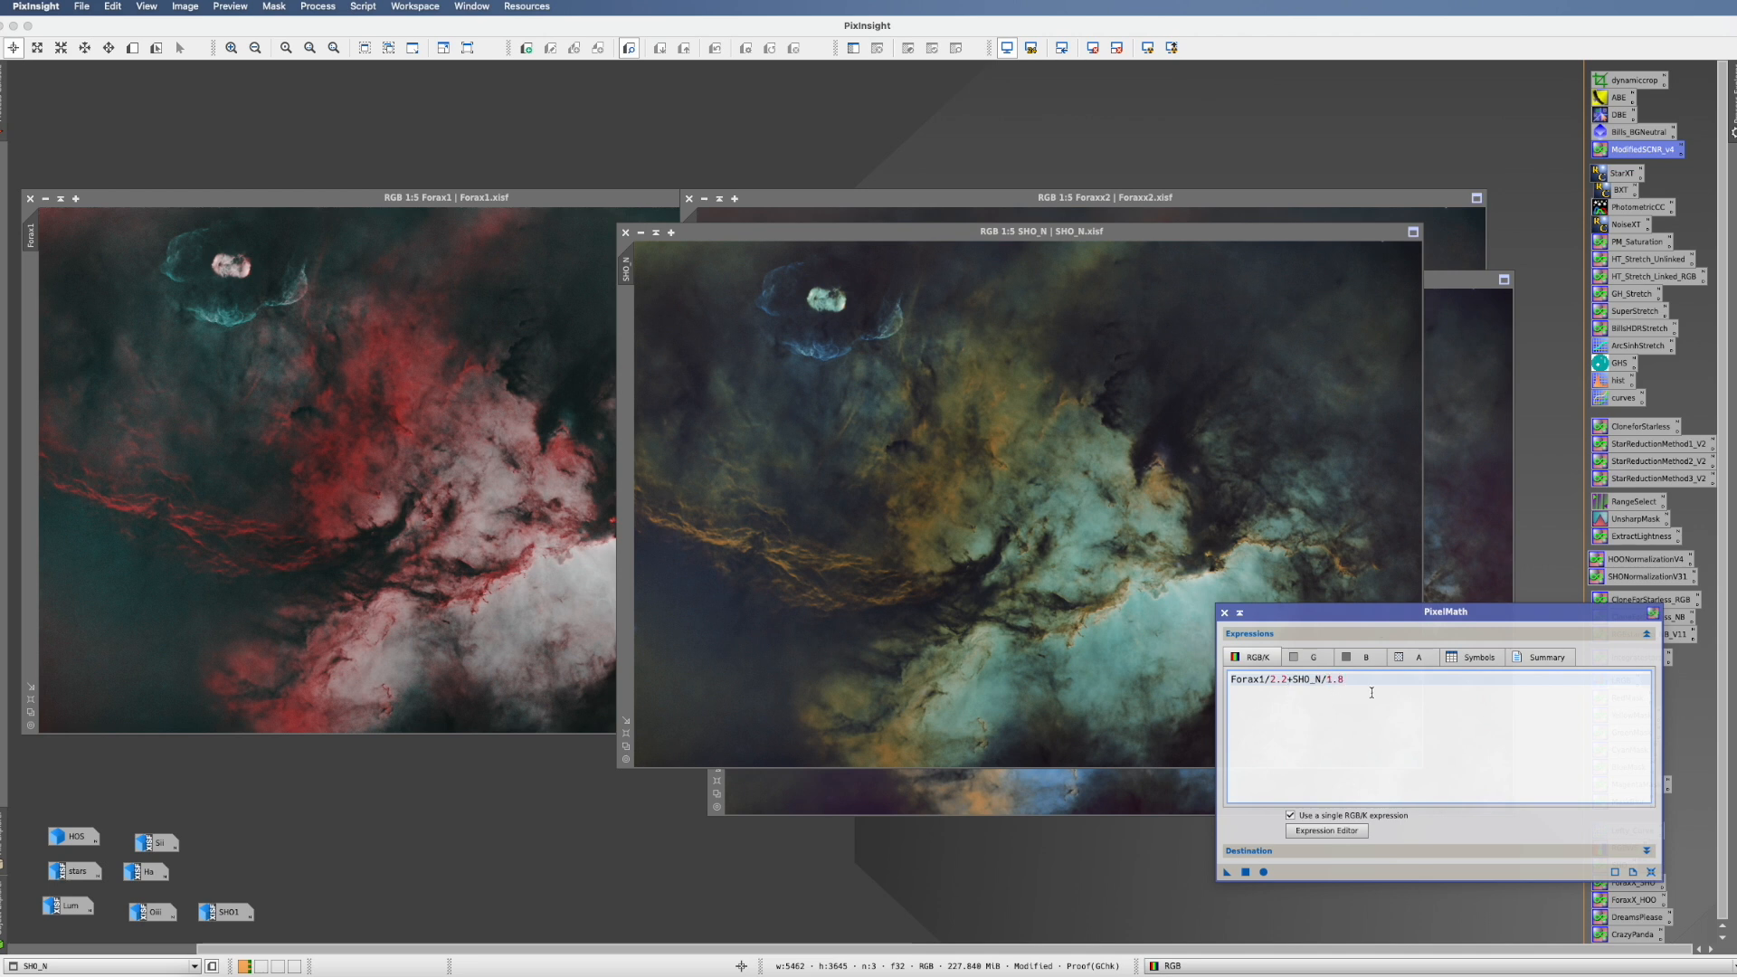
pyautogui.click(1246, 871)
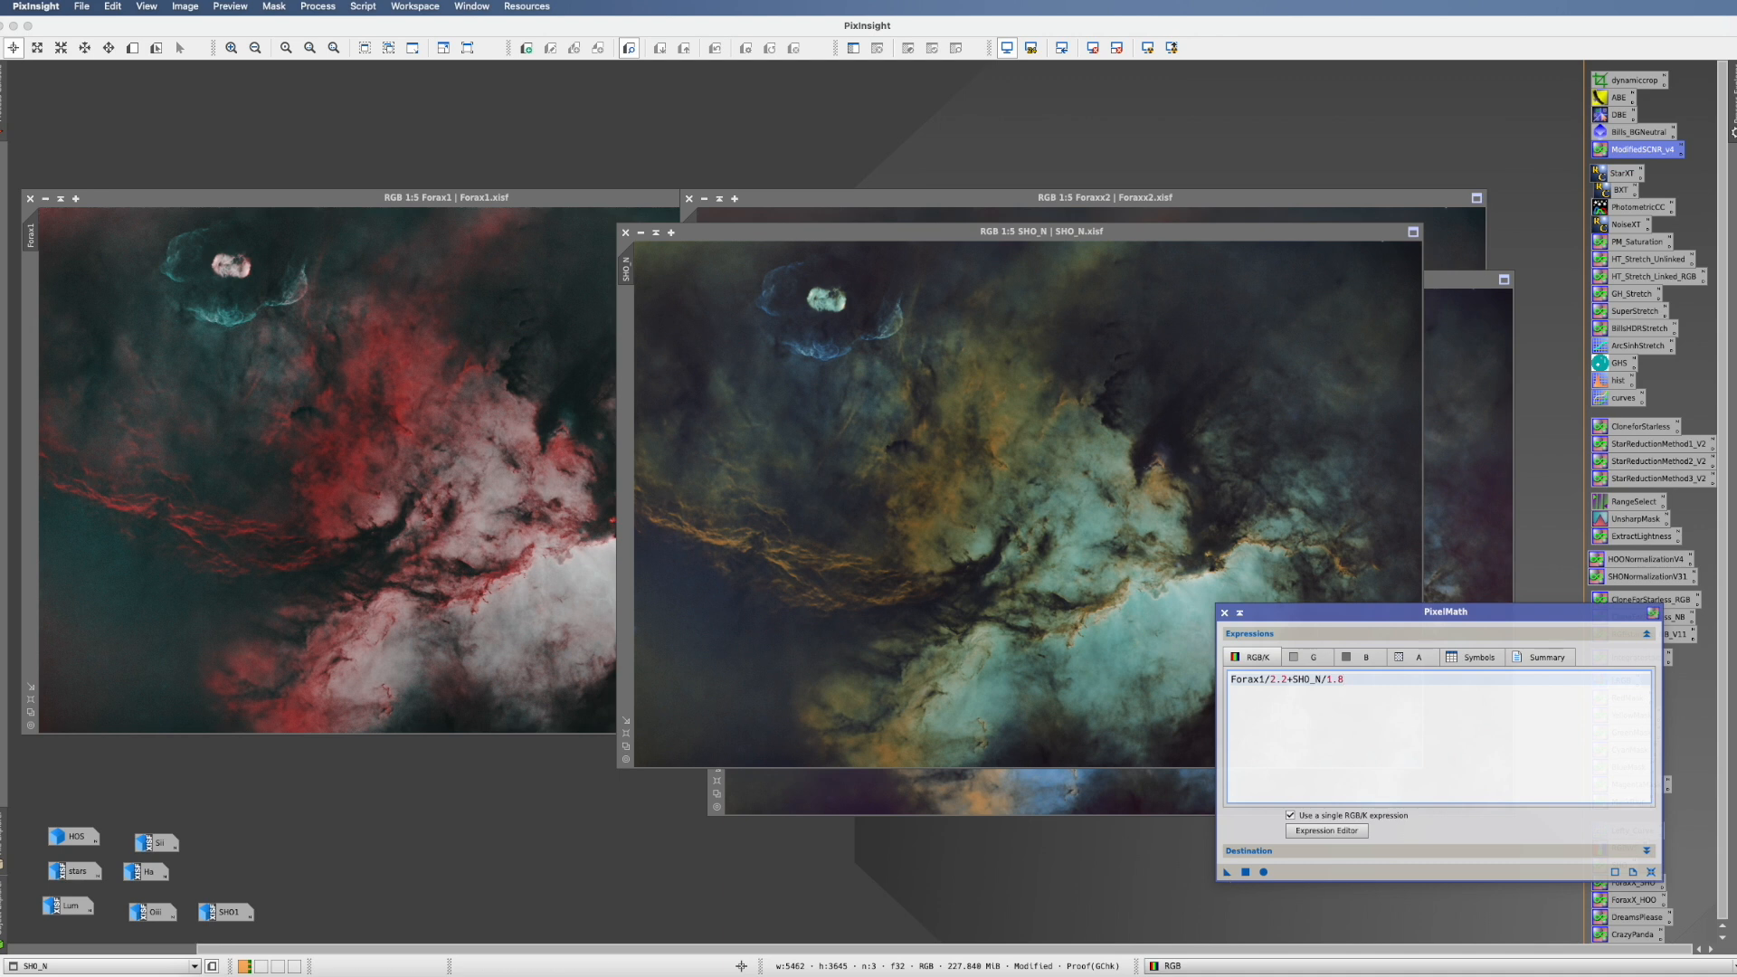
pyautogui.moveTo(1229, 873); pyautogui.dragTo(1046, 654)
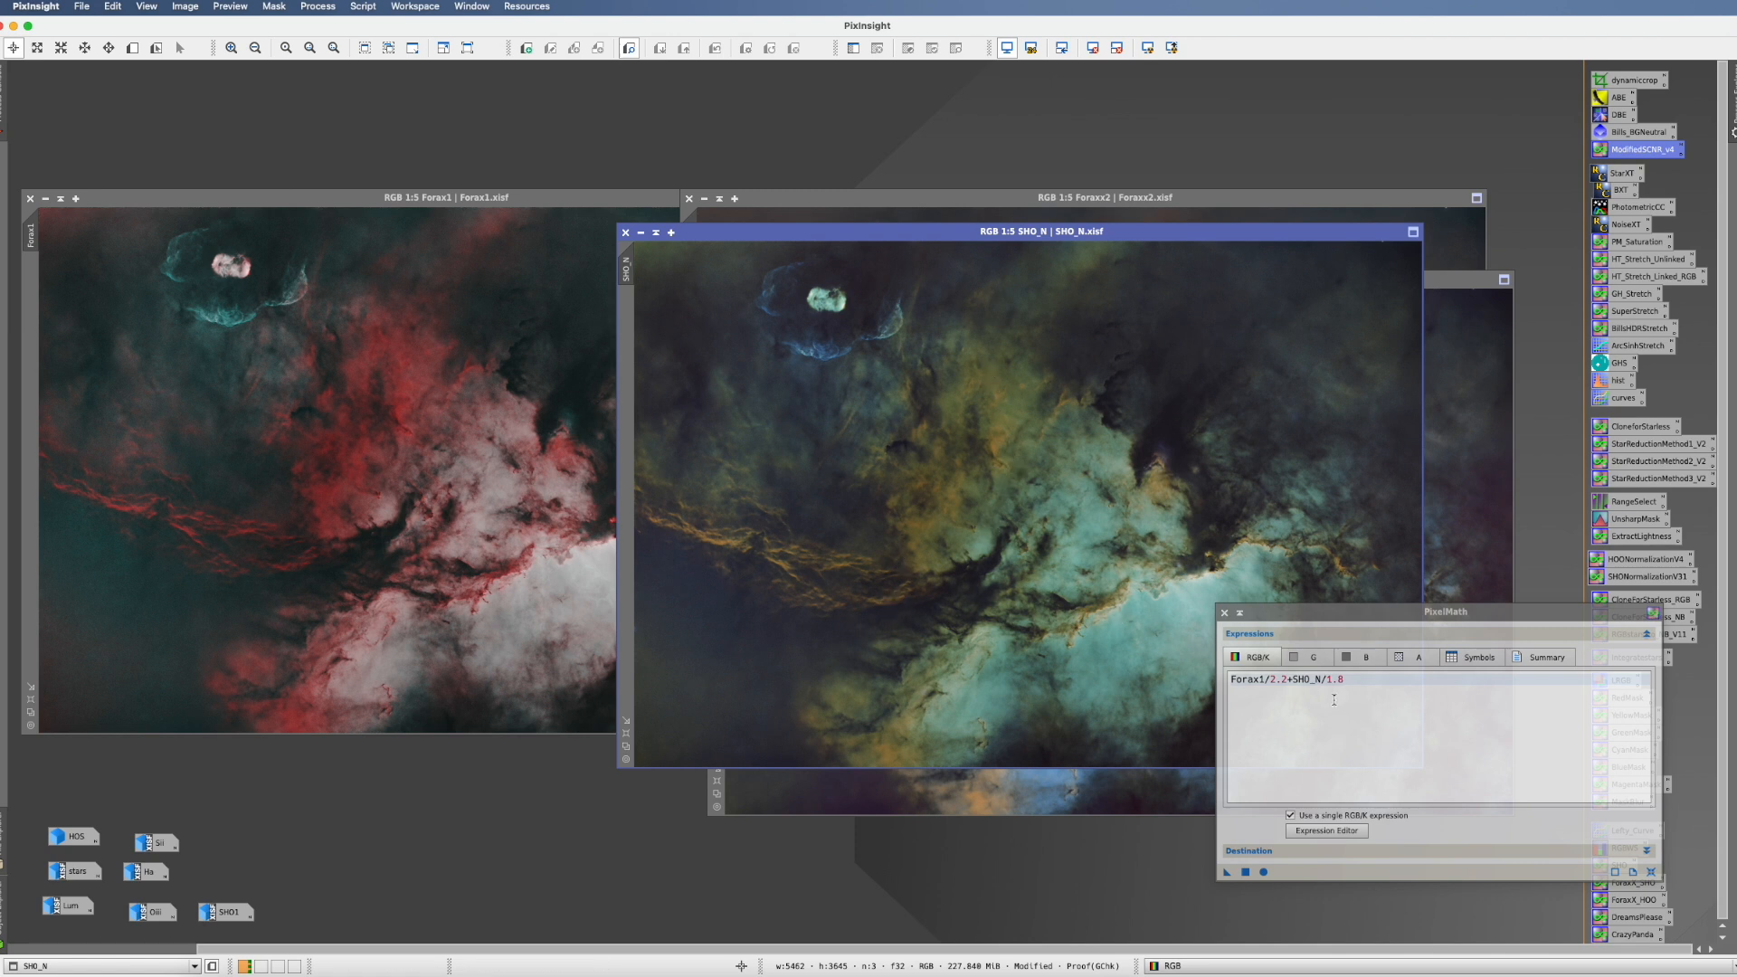
pyautogui.click(1225, 612)
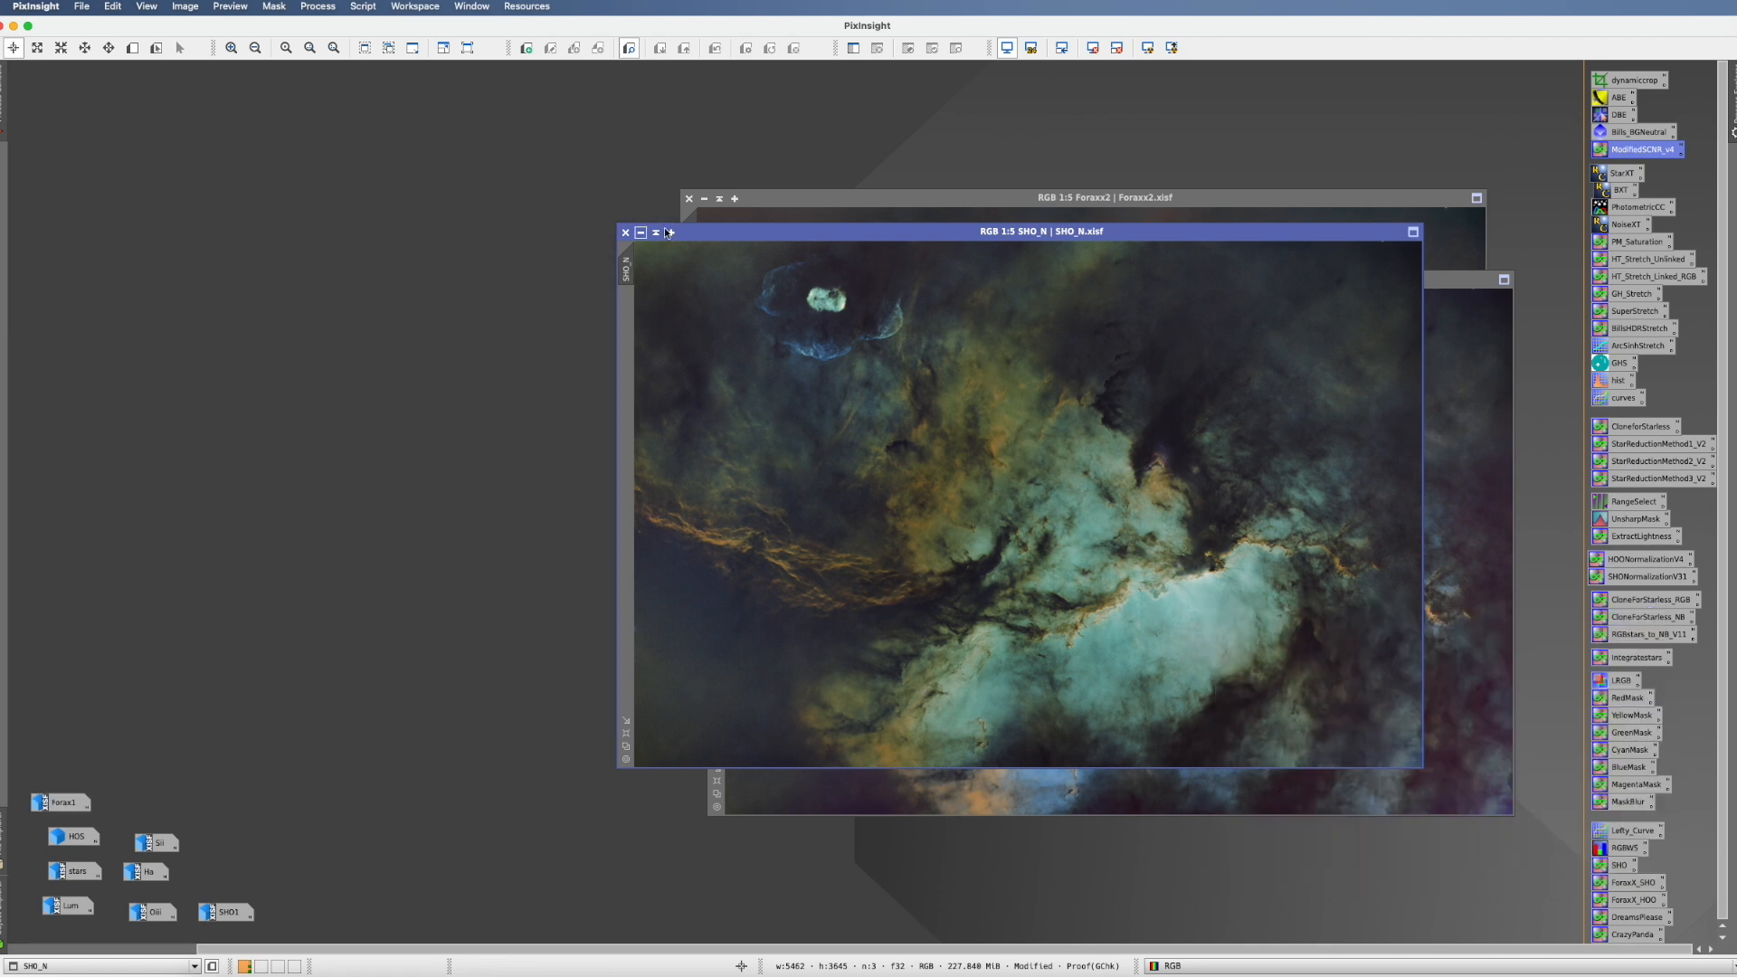
# - Minimize the Foraxx2 image and move the SHO_N window away from SHO_N_clone
pyautogui.click(787, 199)
pyautogui.click(704, 199)
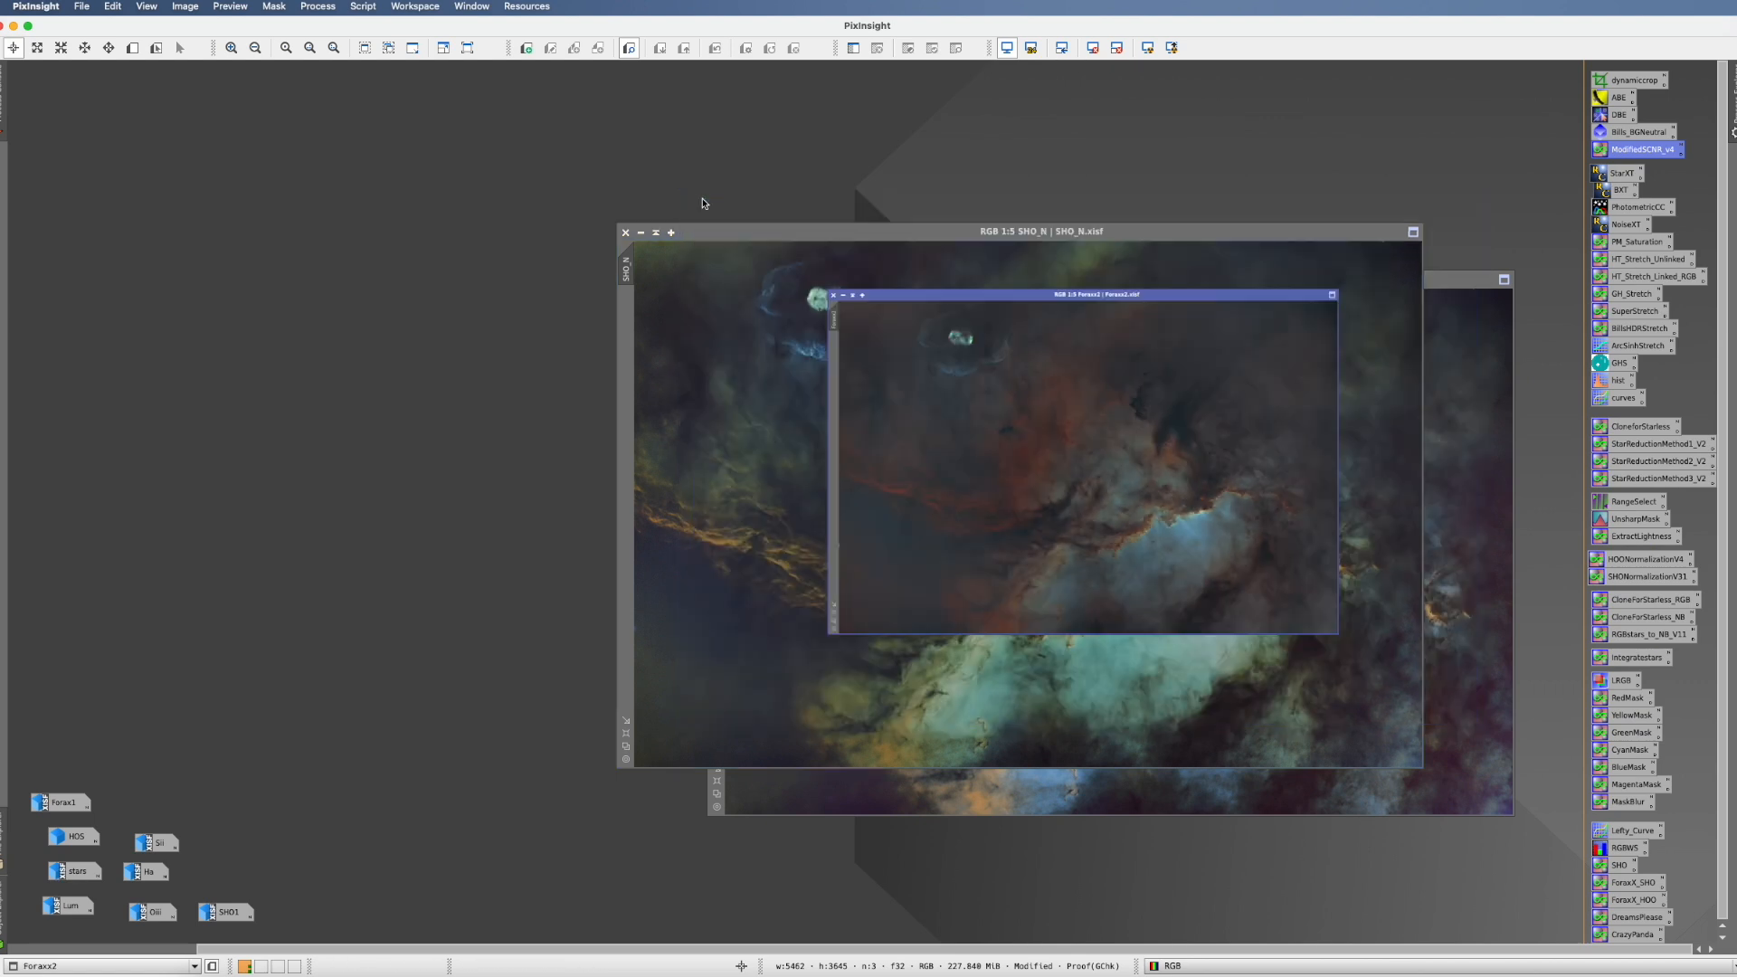
pyautogui.moveTo(858, 231)
pyautogui.mouseDown()
pyautogui.moveTo(372, 163)
pyautogui.moveTo(438, 127)
pyautogui.mouseUp()
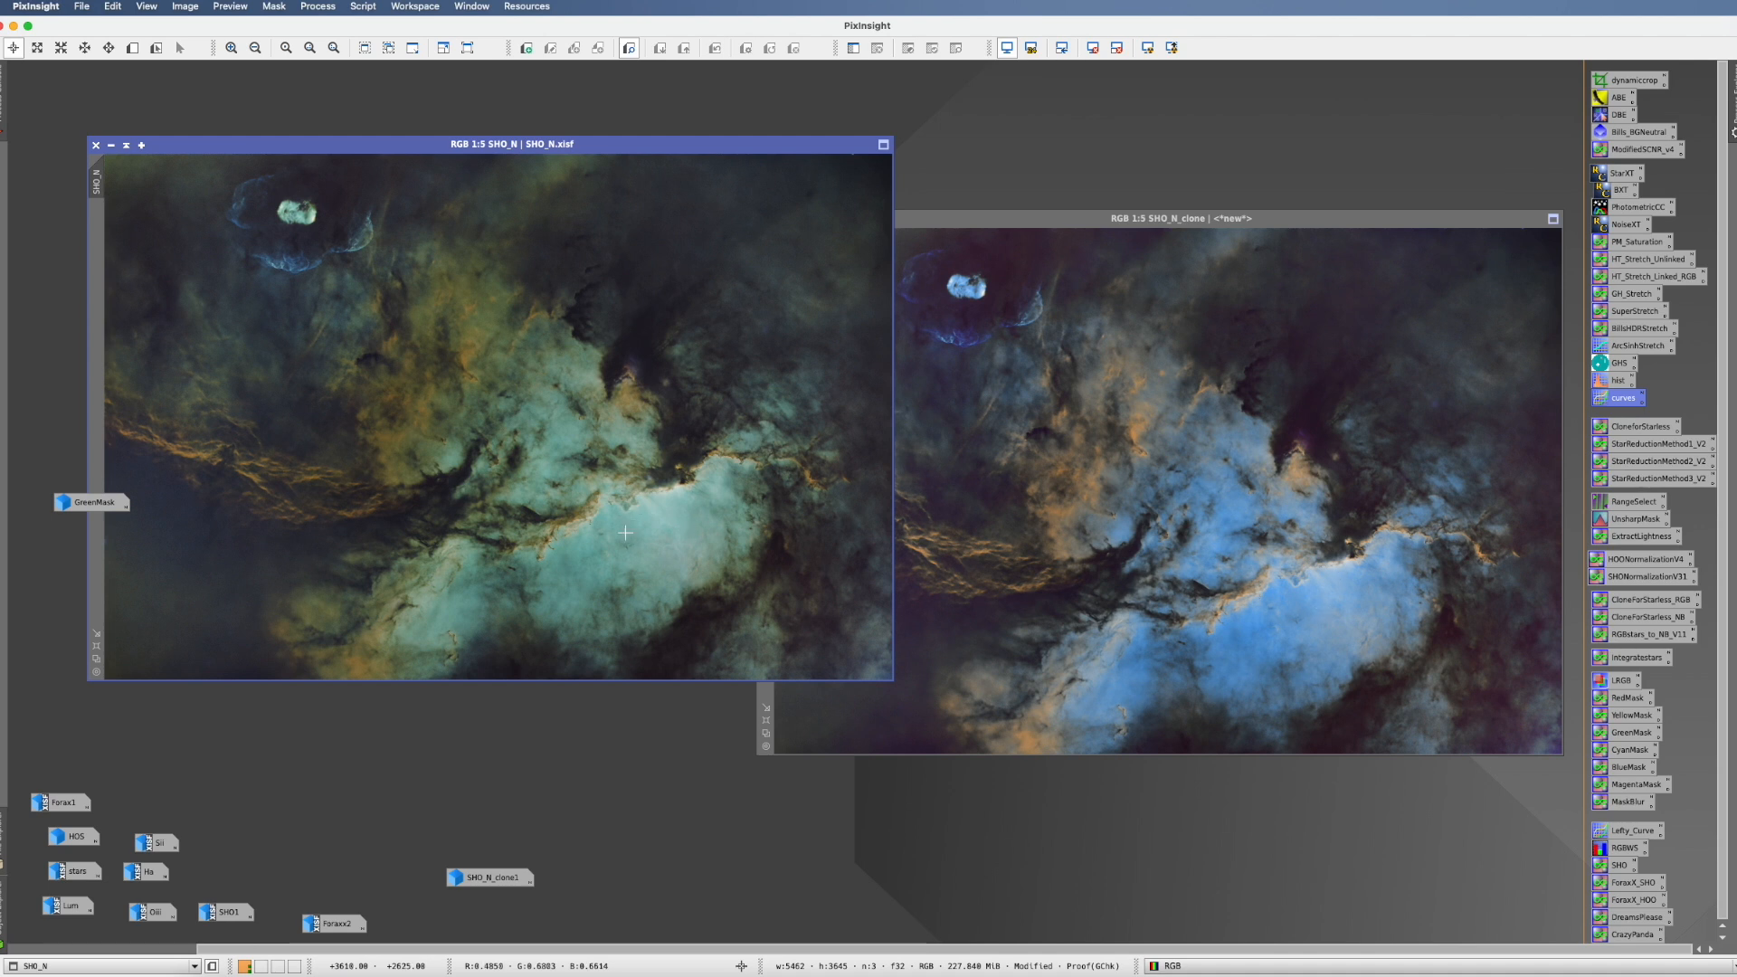
# - Open CurvesTransformation for SHO_N and add six anchor points along the diagonal hue curve, between about 0.25 and 0.84
pyautogui.doubleClick(1624, 398)
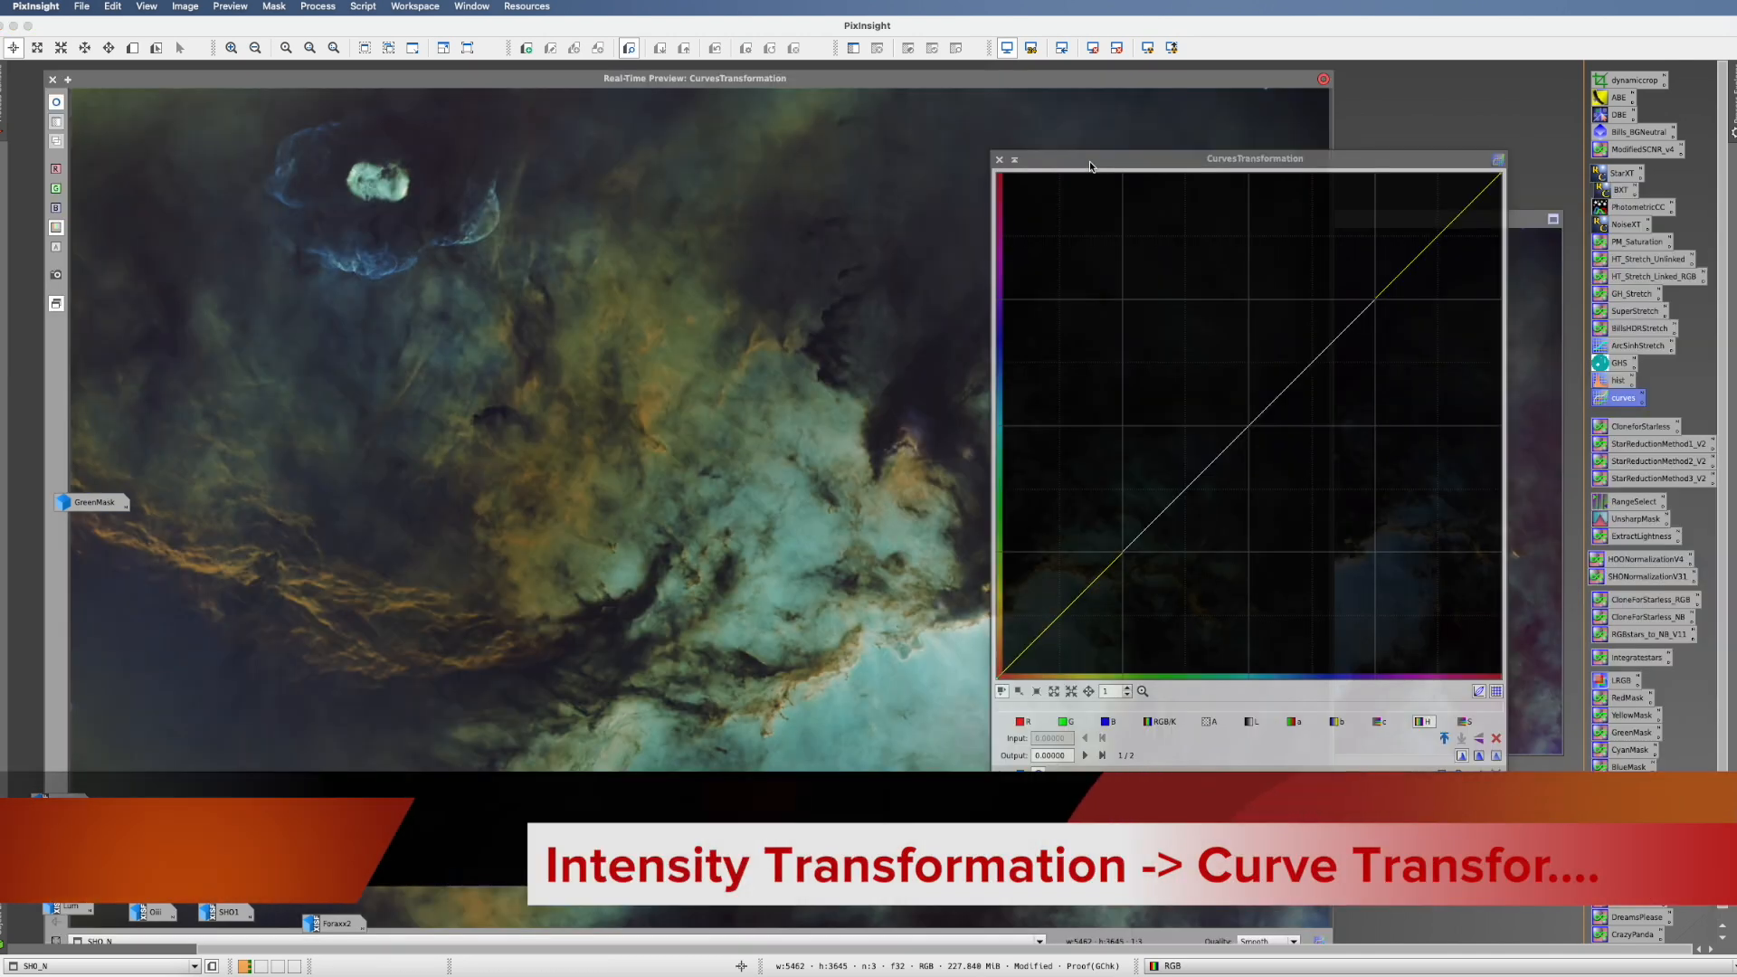
pyautogui.moveTo(1091, 168); pyautogui.dragTo(1320, 172)
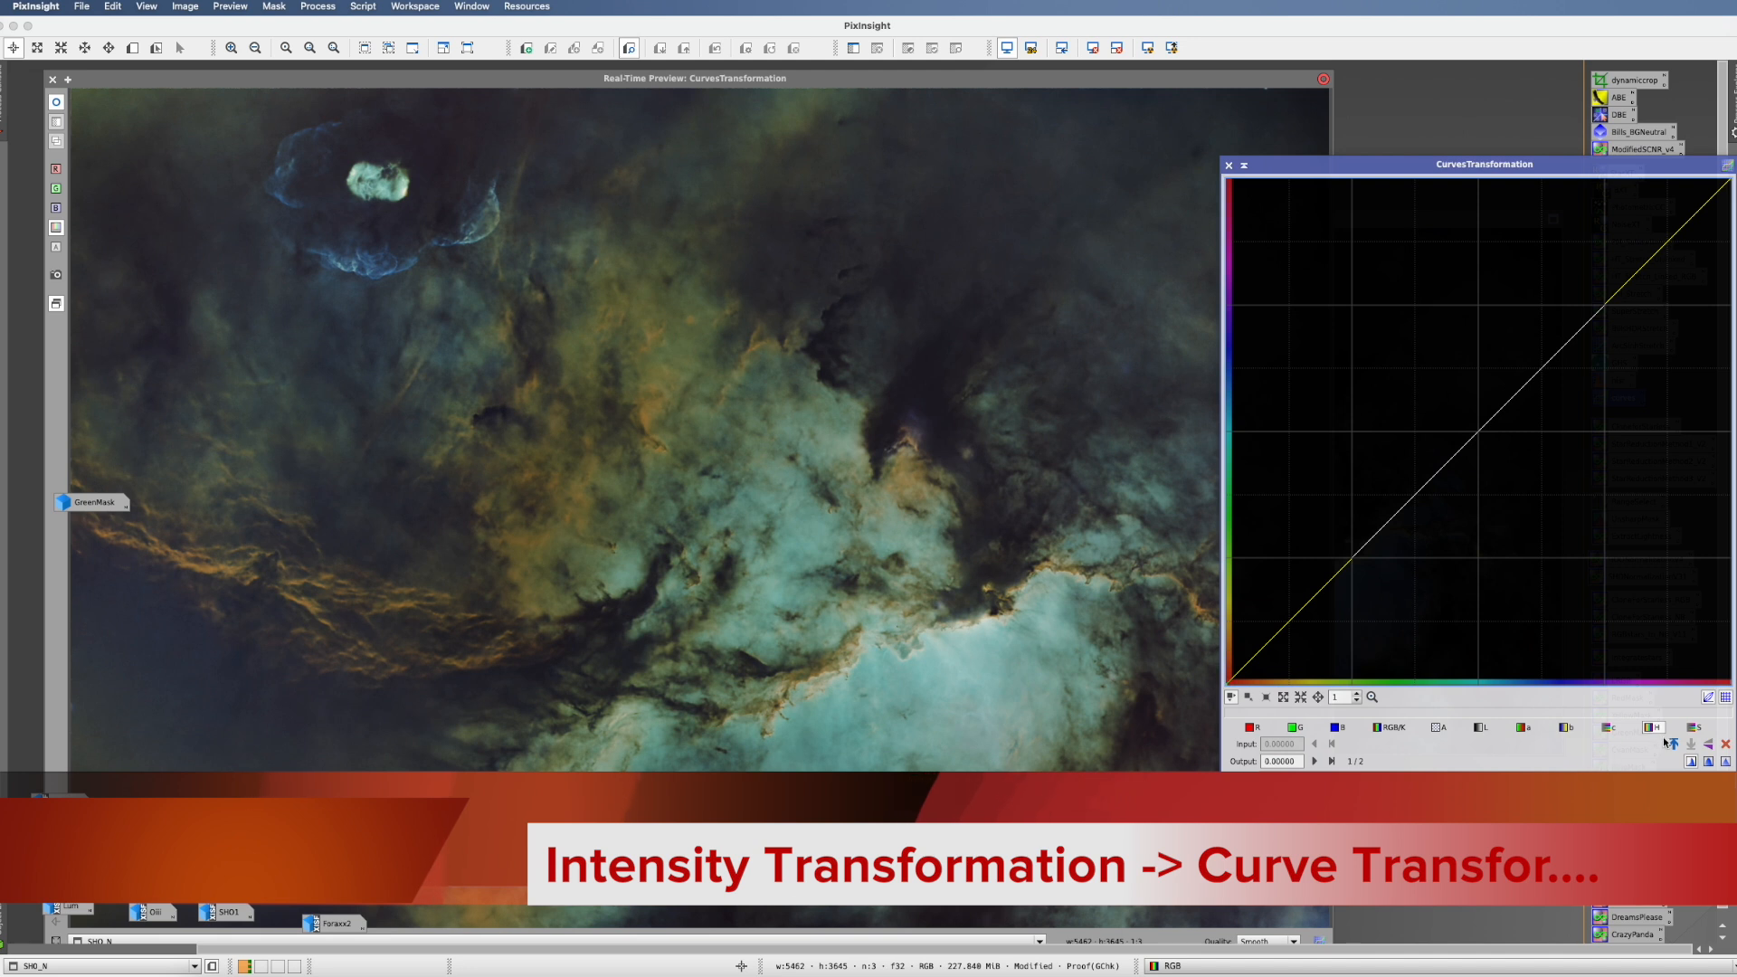
pyautogui.click(1478, 432)
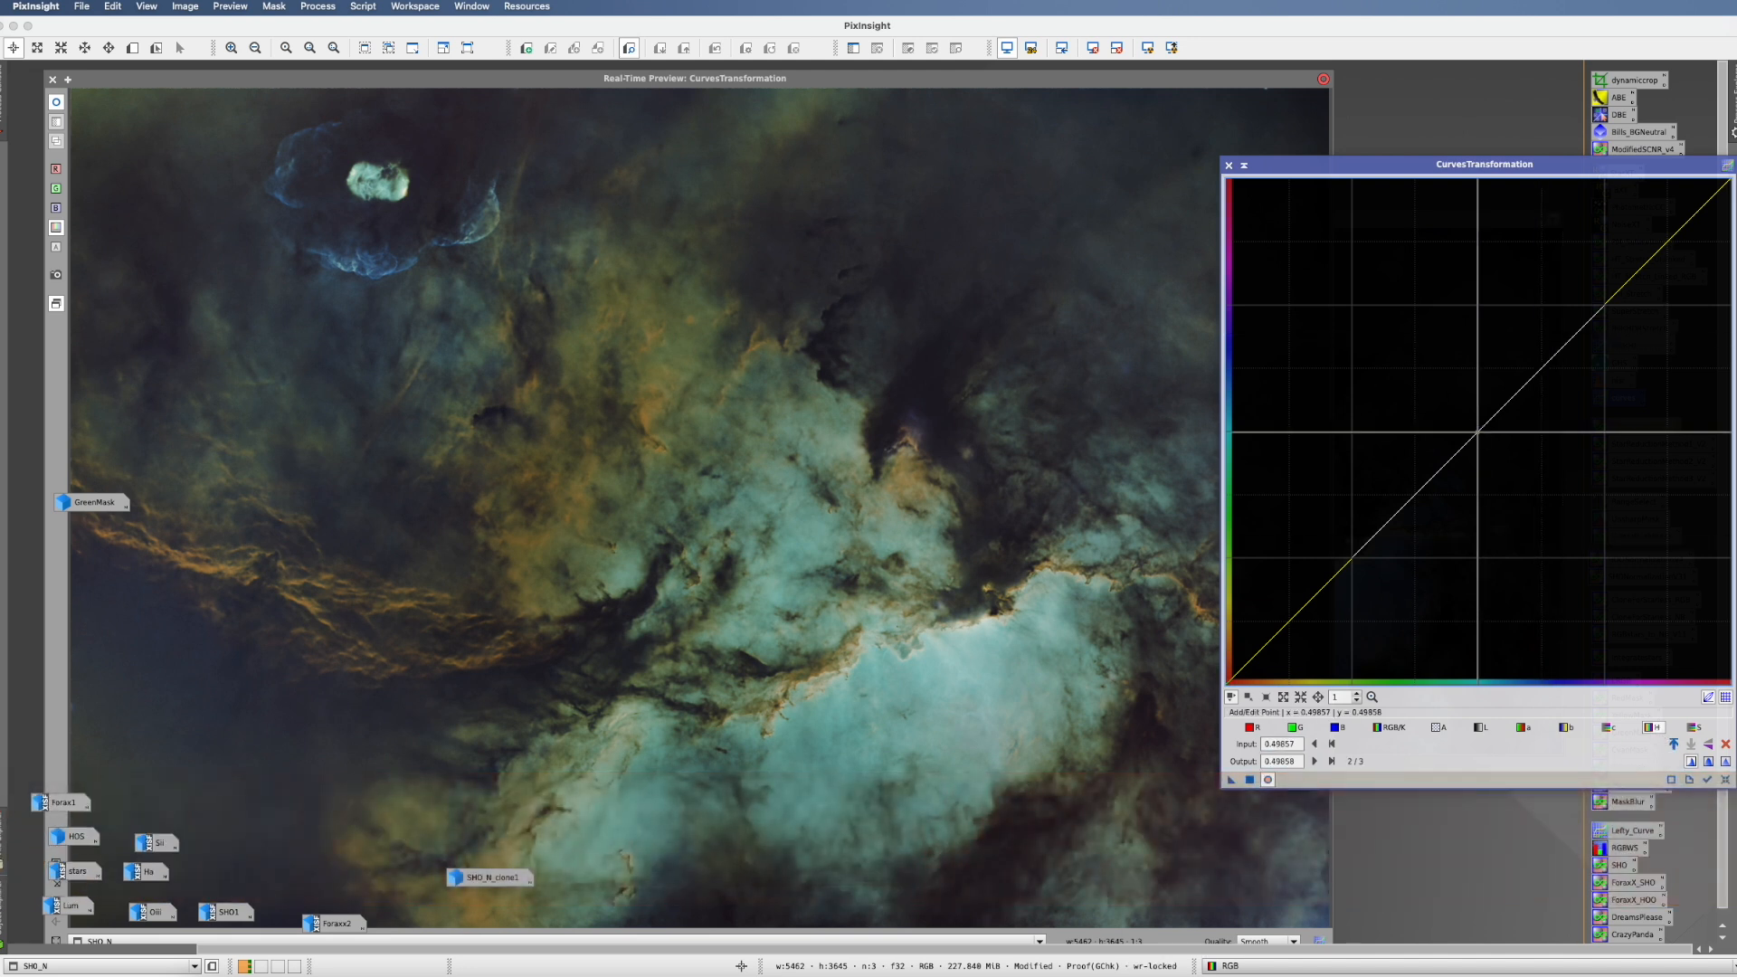
pyautogui.click(1603, 306)
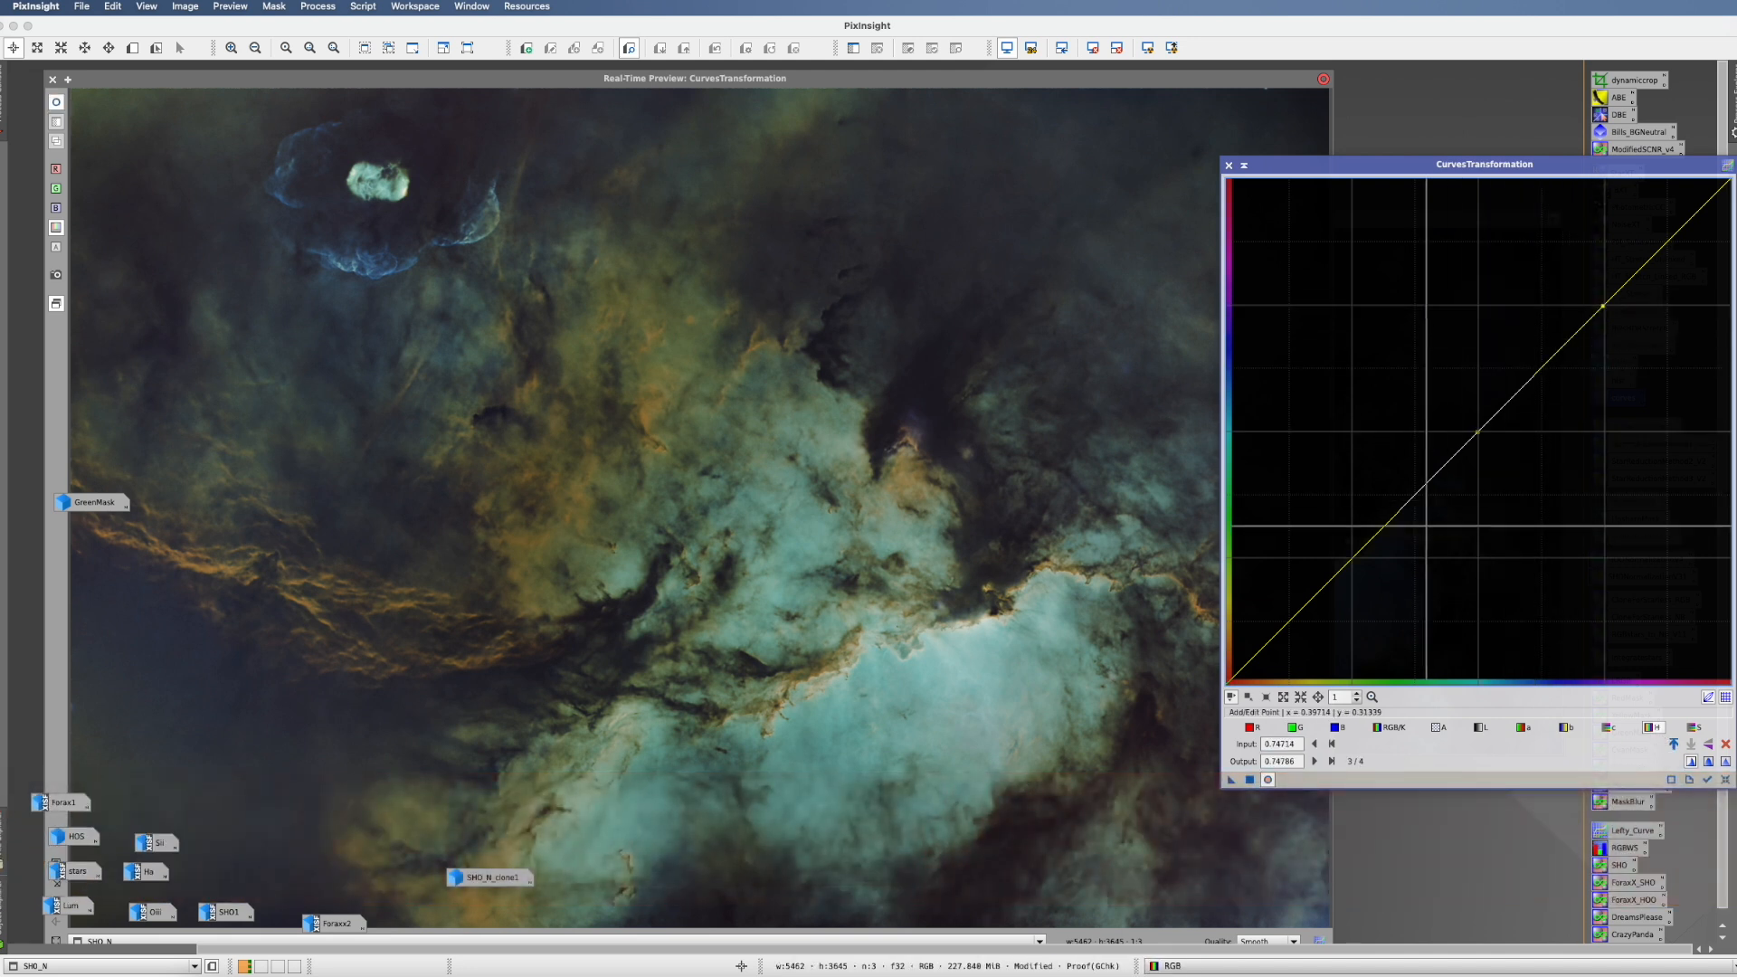
pyautogui.click(1352, 556)
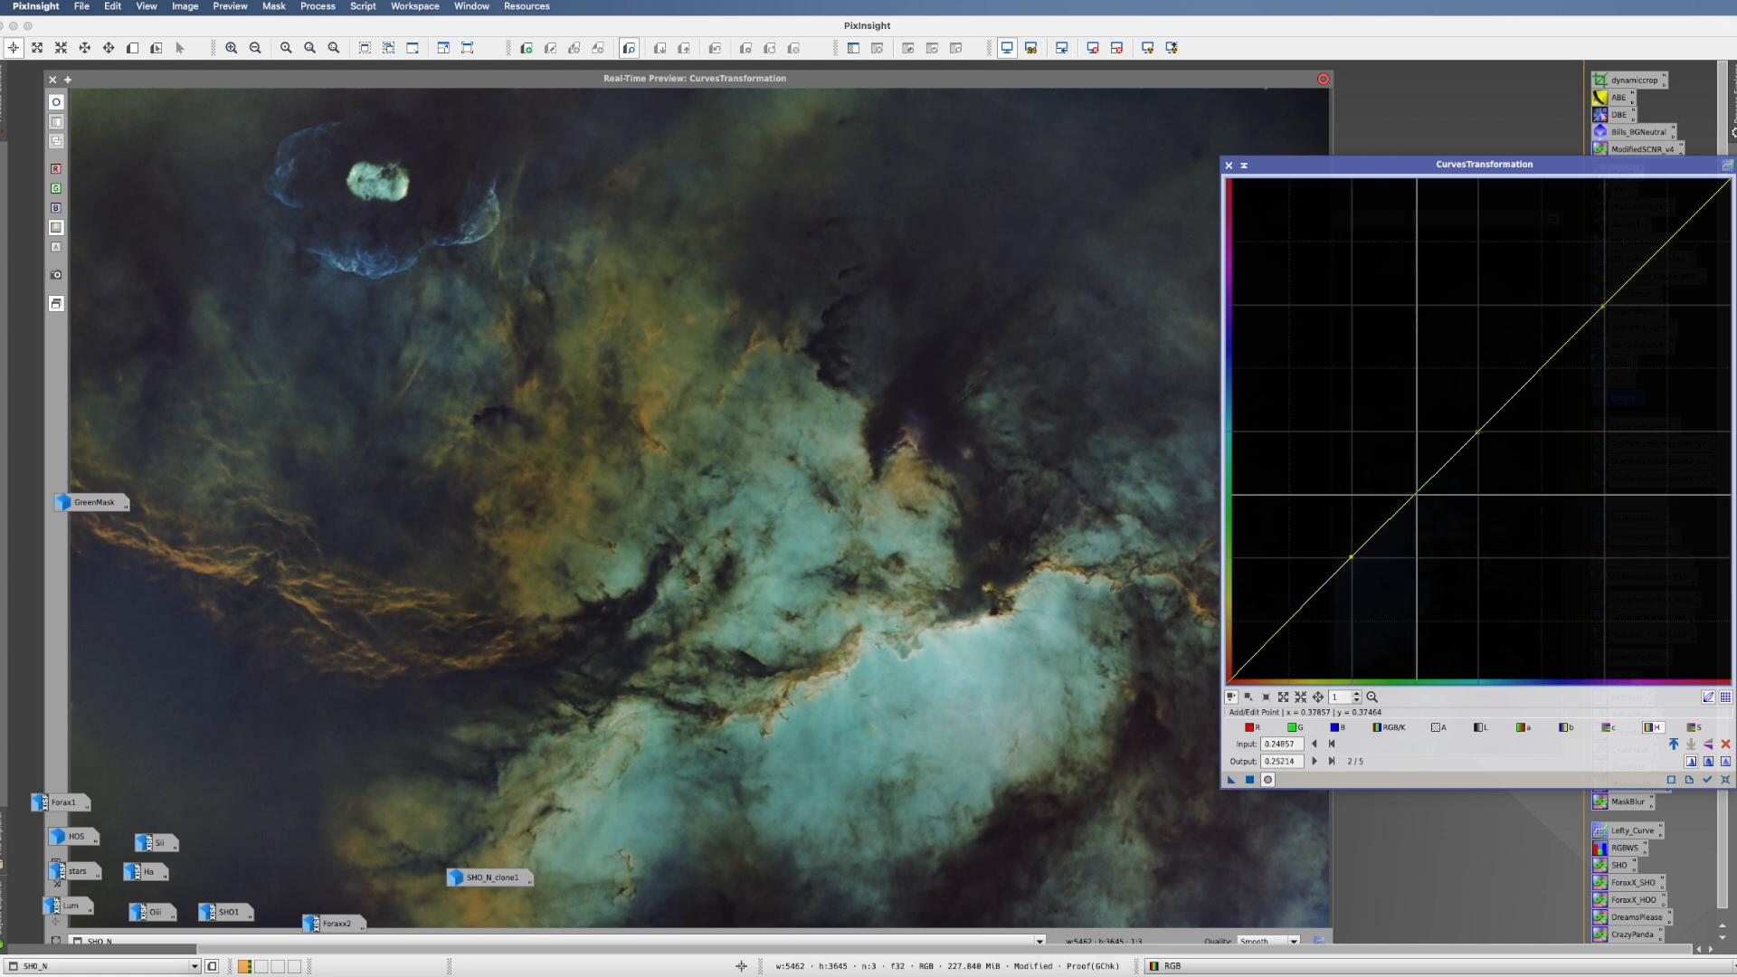
pyautogui.click(1428, 481)
pyautogui.click(1549, 362)
pyautogui.click(1648, 261)
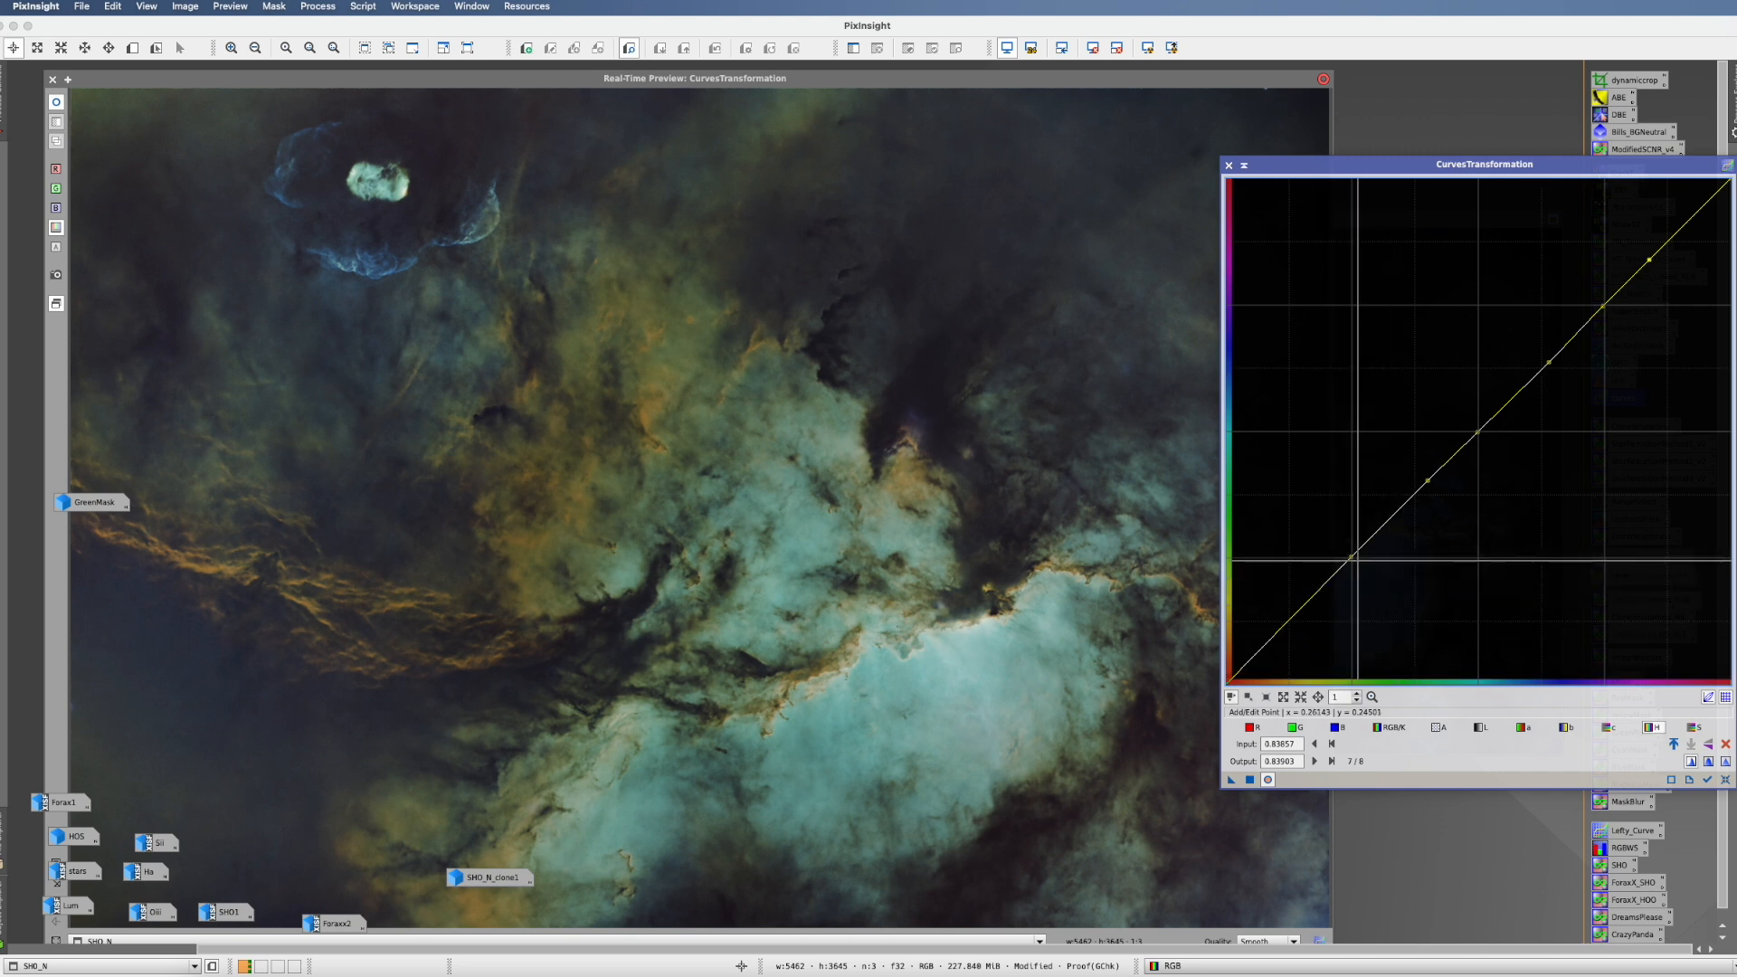
# - Move the middle hue curve point to input 0.40429 and output 0.52564, compare the preview and apply the curve to SHO_N
pyautogui.click(923, 694)
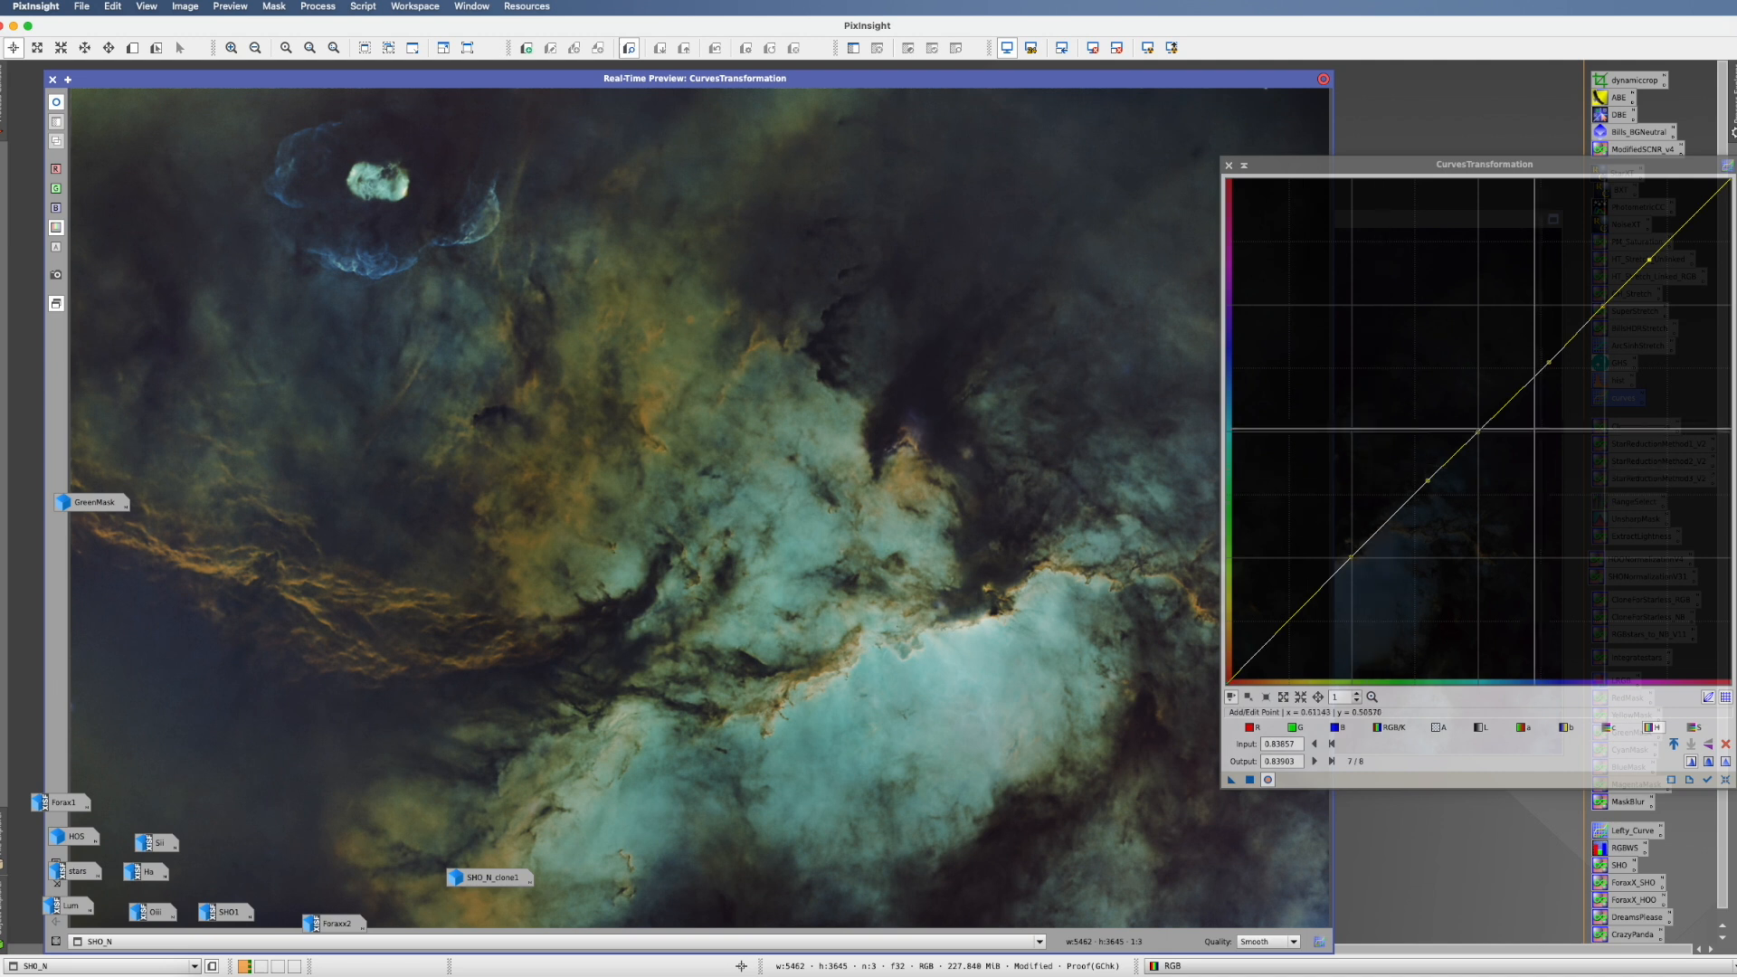
pyautogui.click(1477, 434)
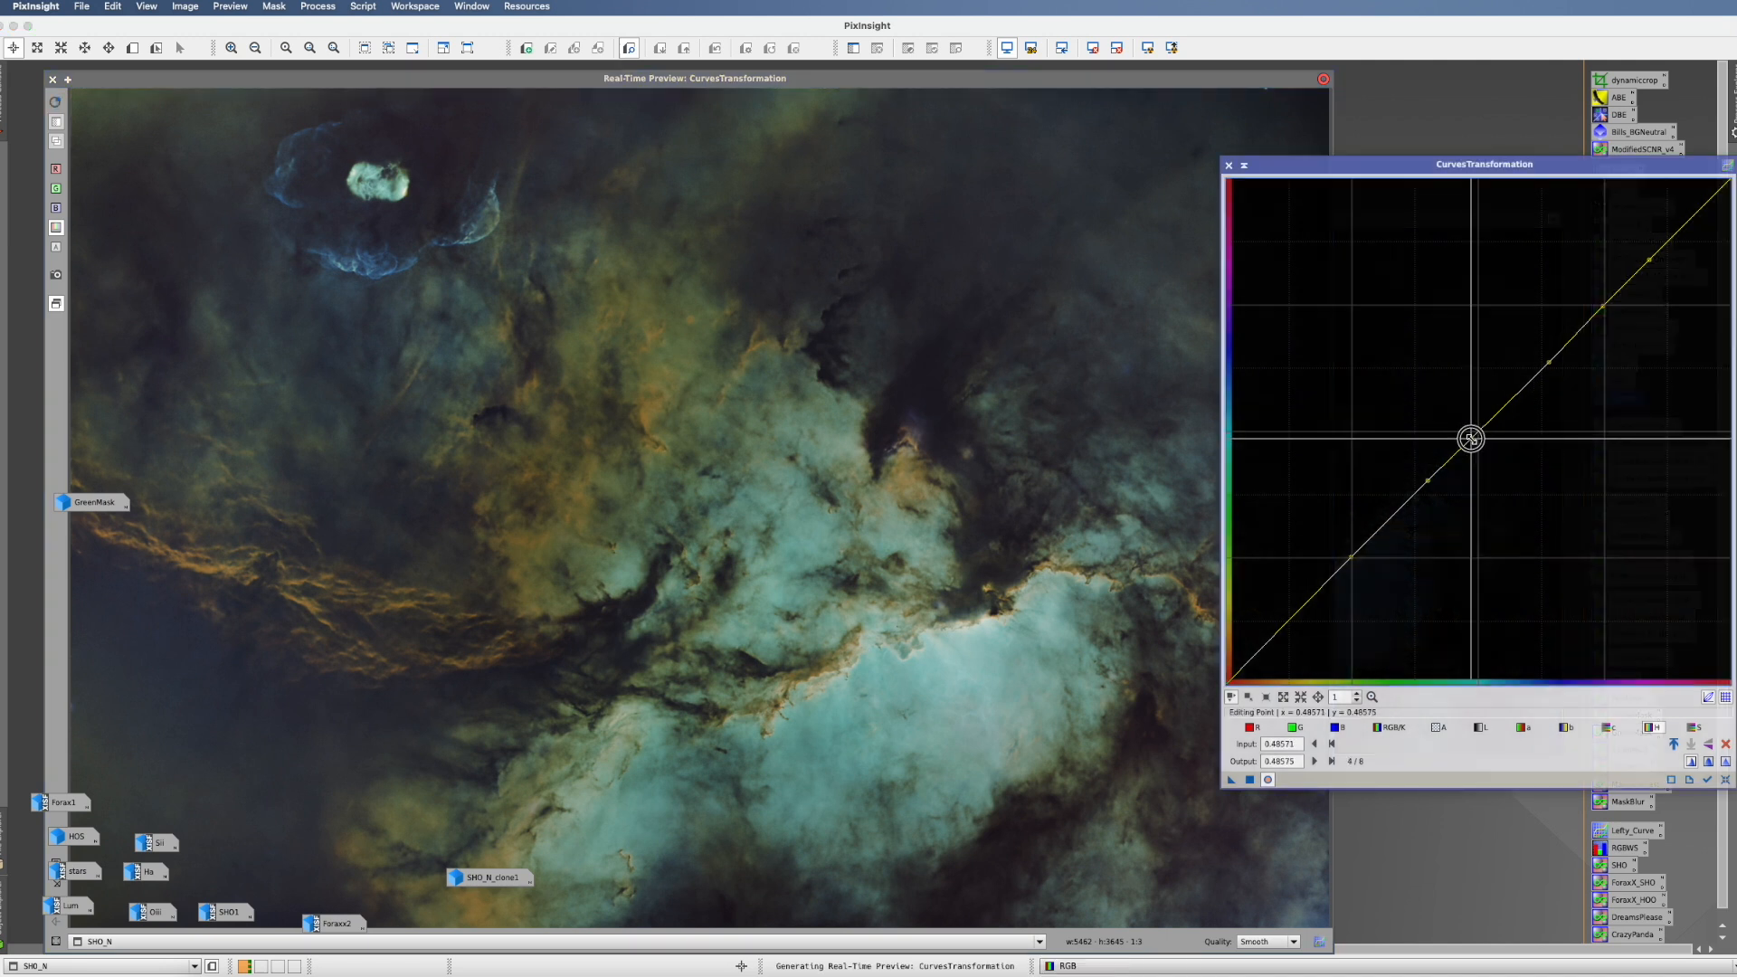
pyautogui.moveTo(1477, 435); pyautogui.dragTo(1430, 418)
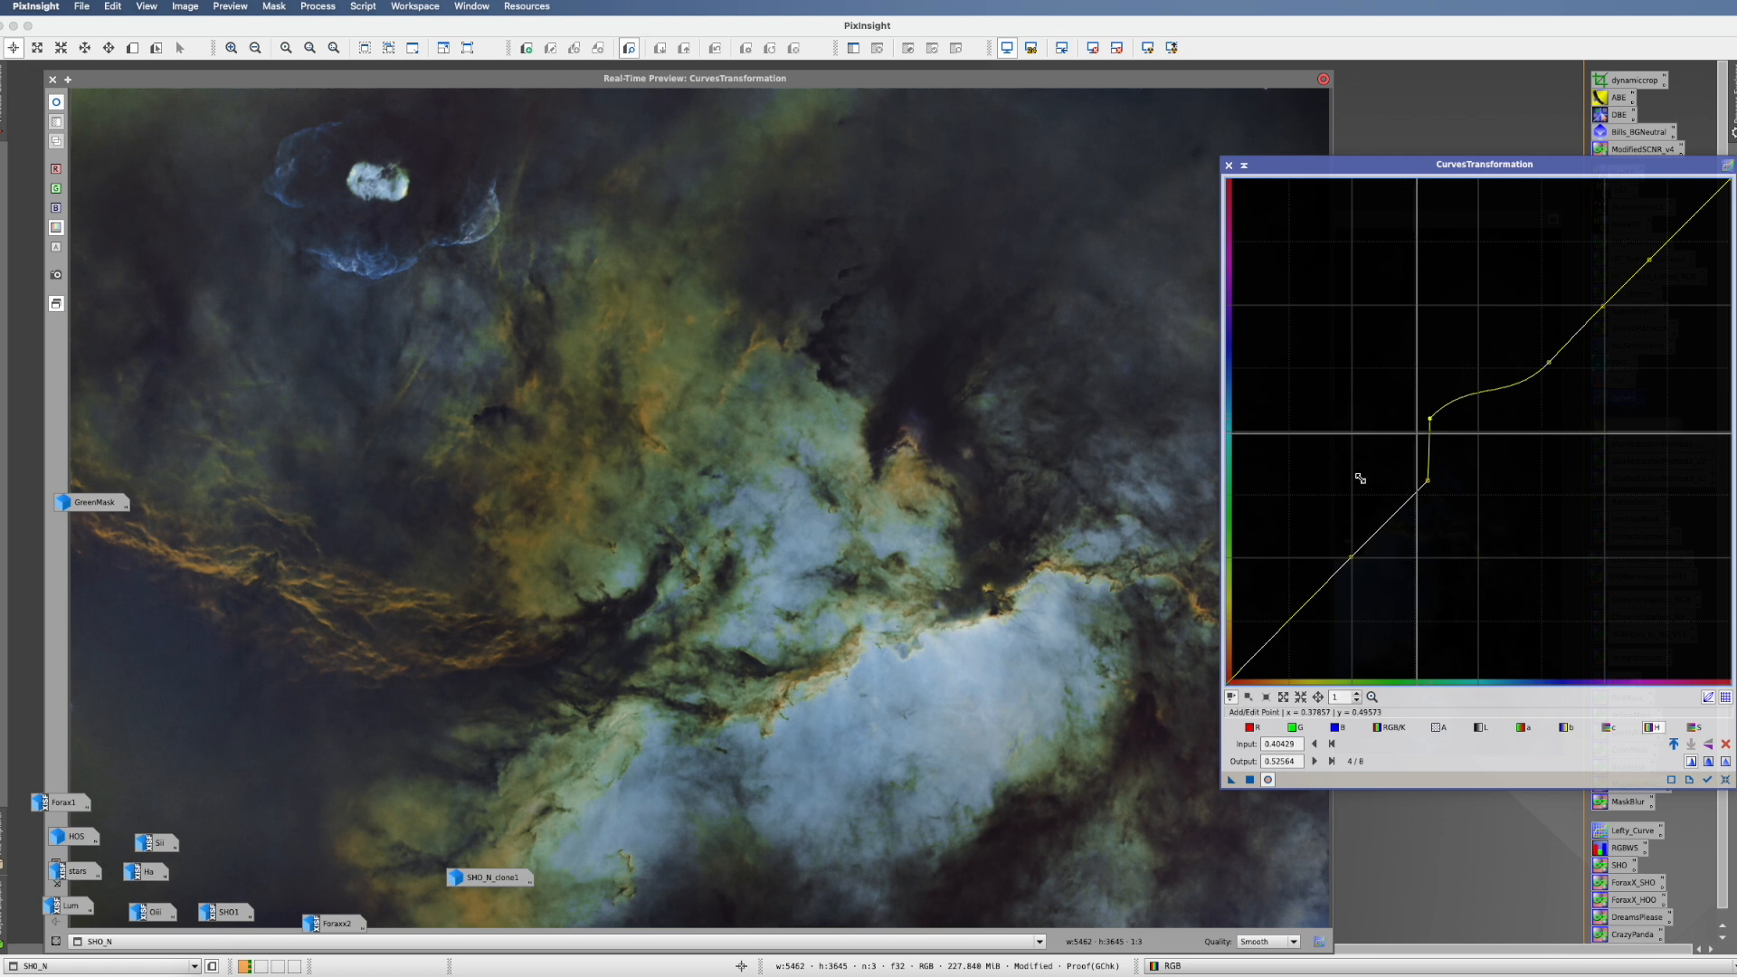
pyautogui.click(1267, 780)
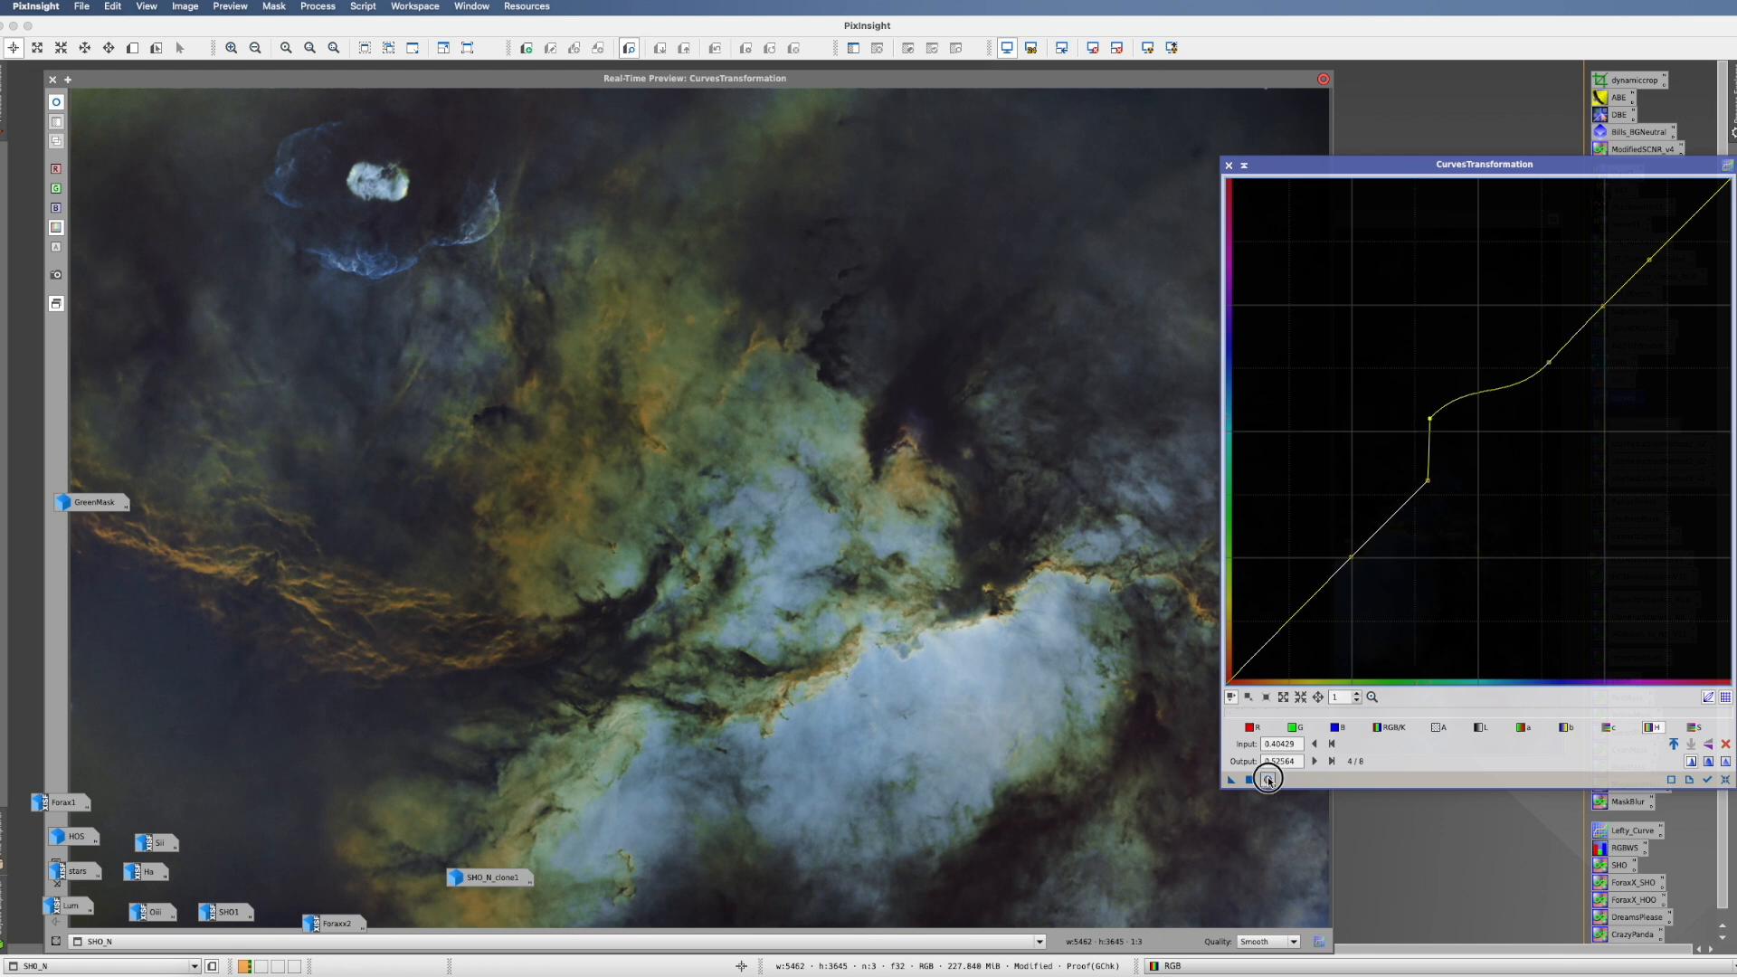
pyautogui.click(1269, 780)
pyautogui.click(1269, 780)
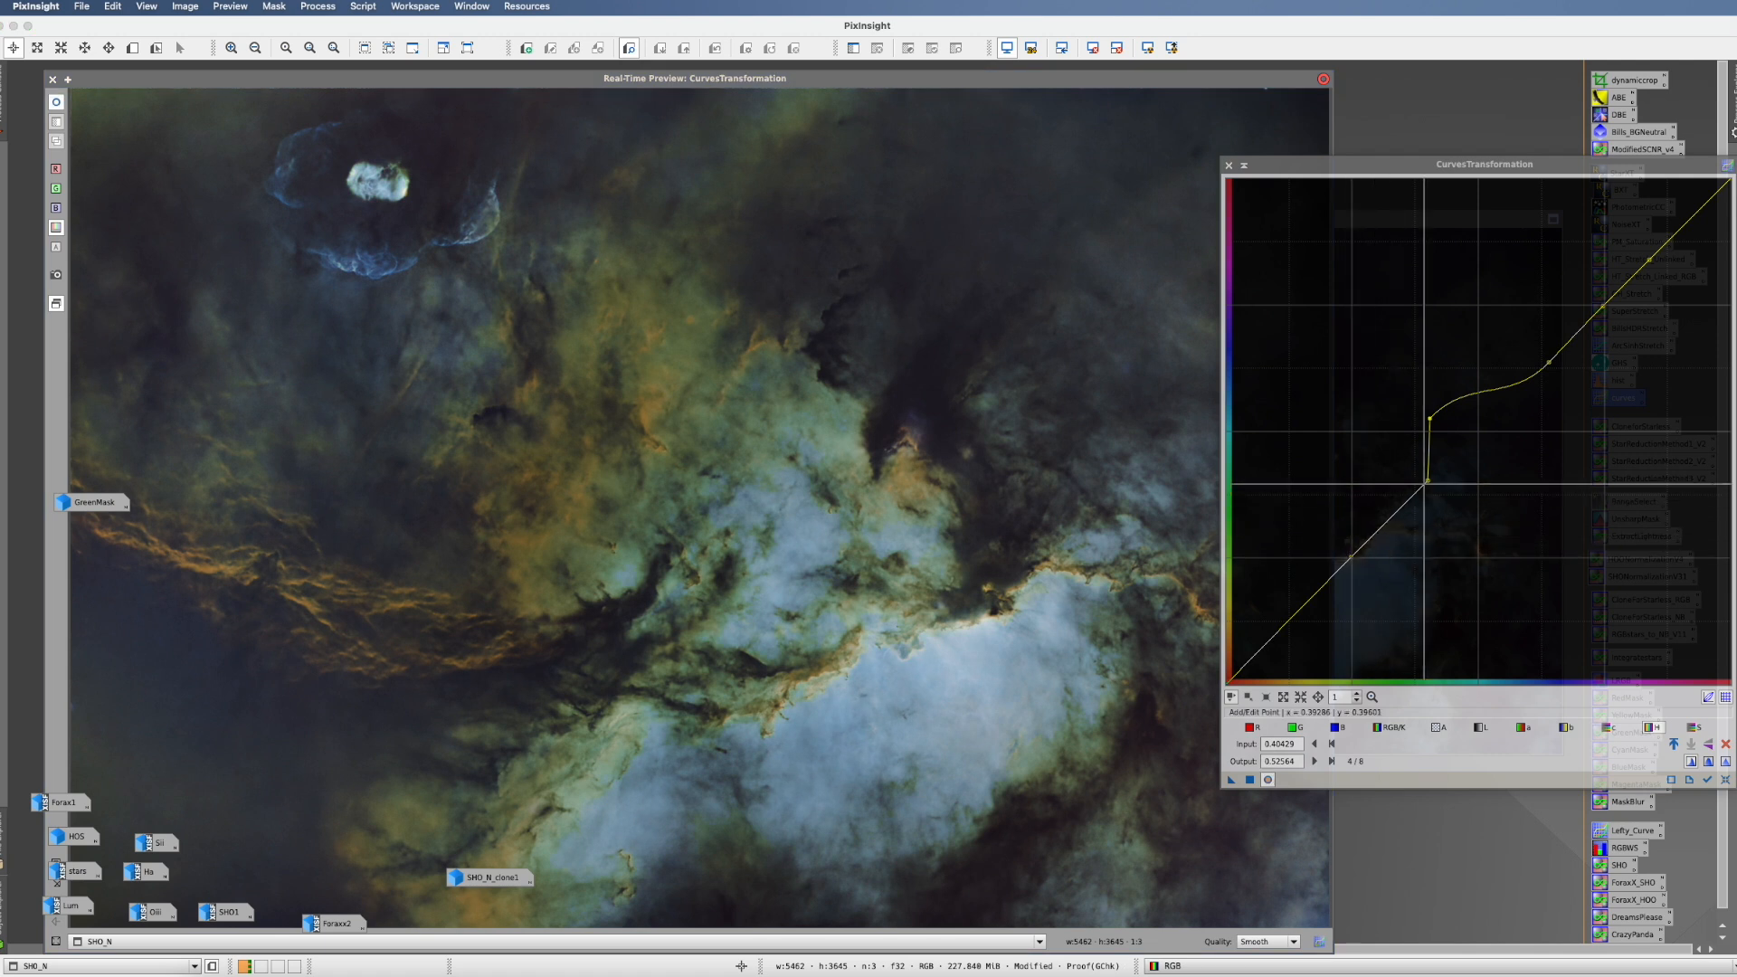
pyautogui.click(1249, 780)
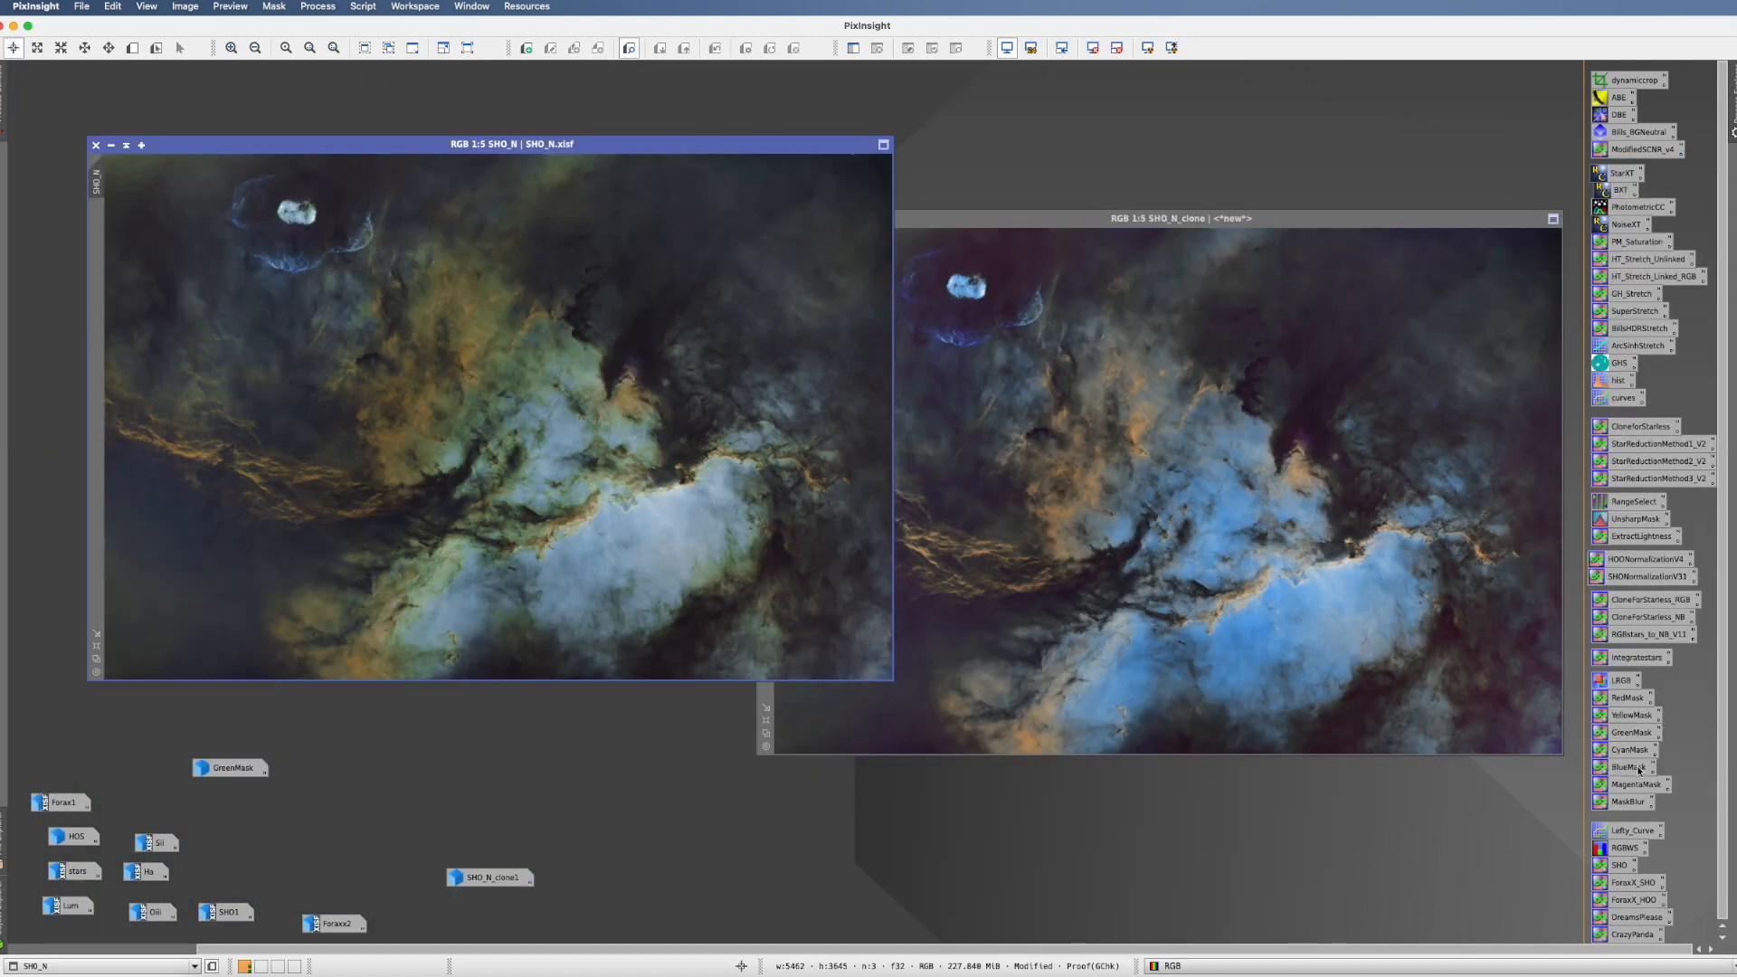
# - Run the BlueMask PixelMath preset on SHO_N_clone with its default settings to create a blue colour mask
pyautogui.doubleClick(1633, 769)
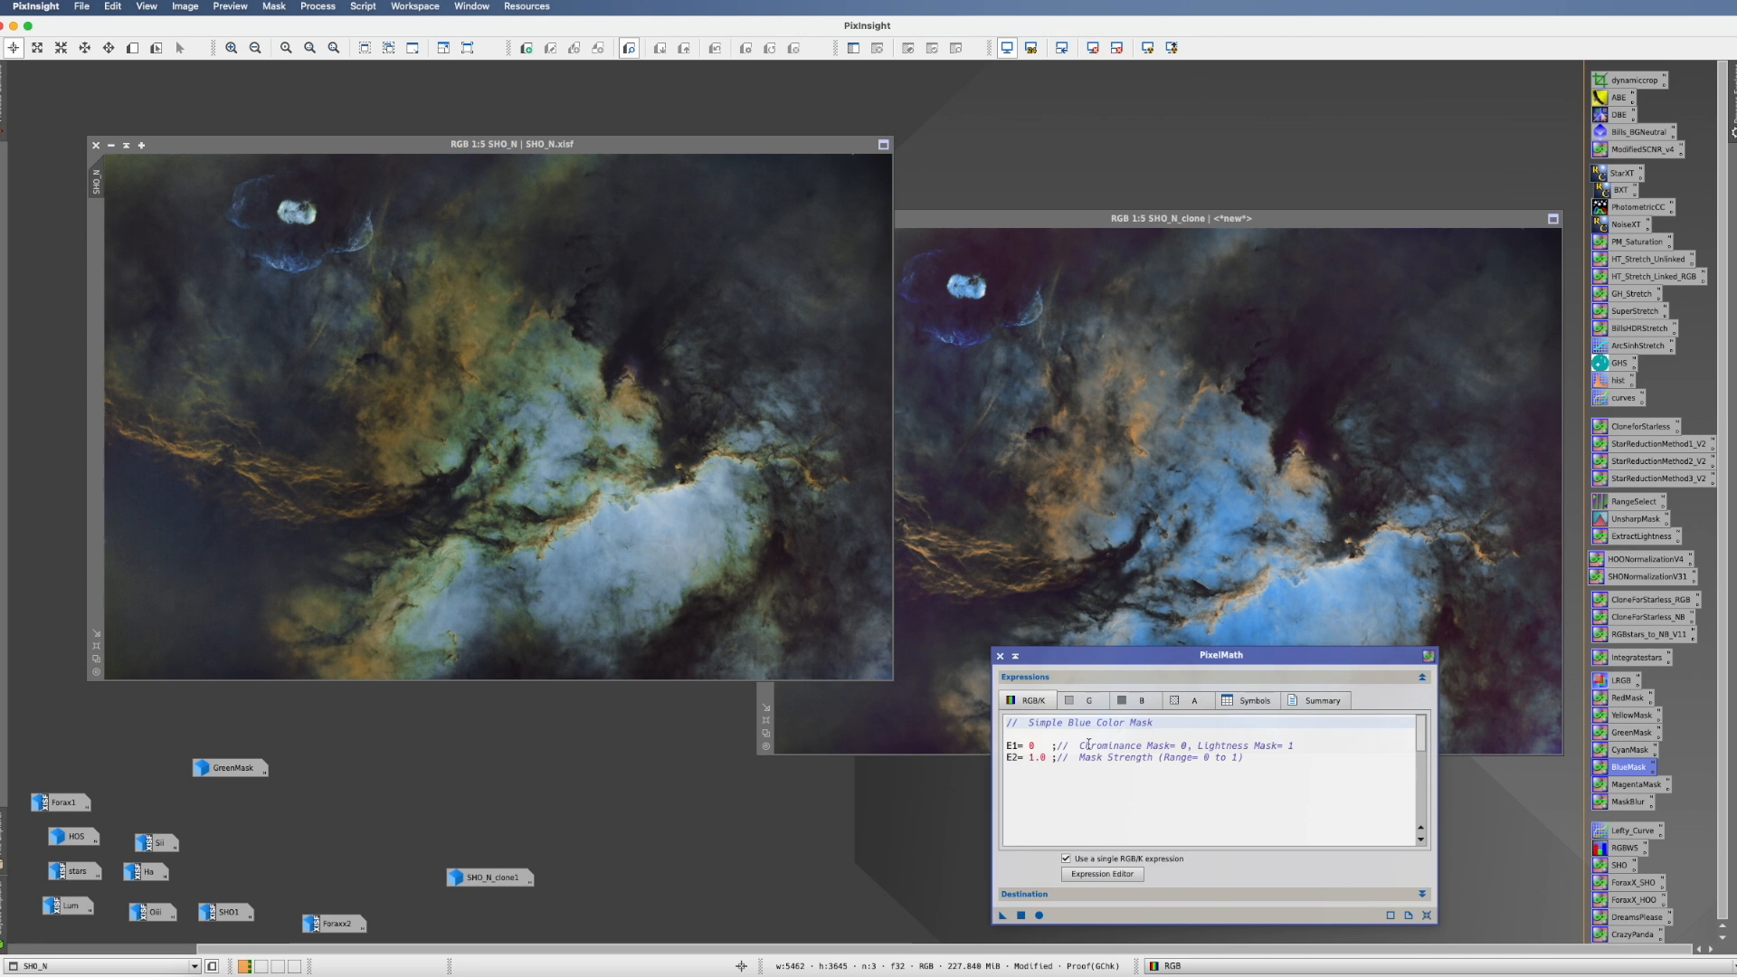
pyautogui.moveTo(1111, 655); pyautogui.dragTo(1180, 563)
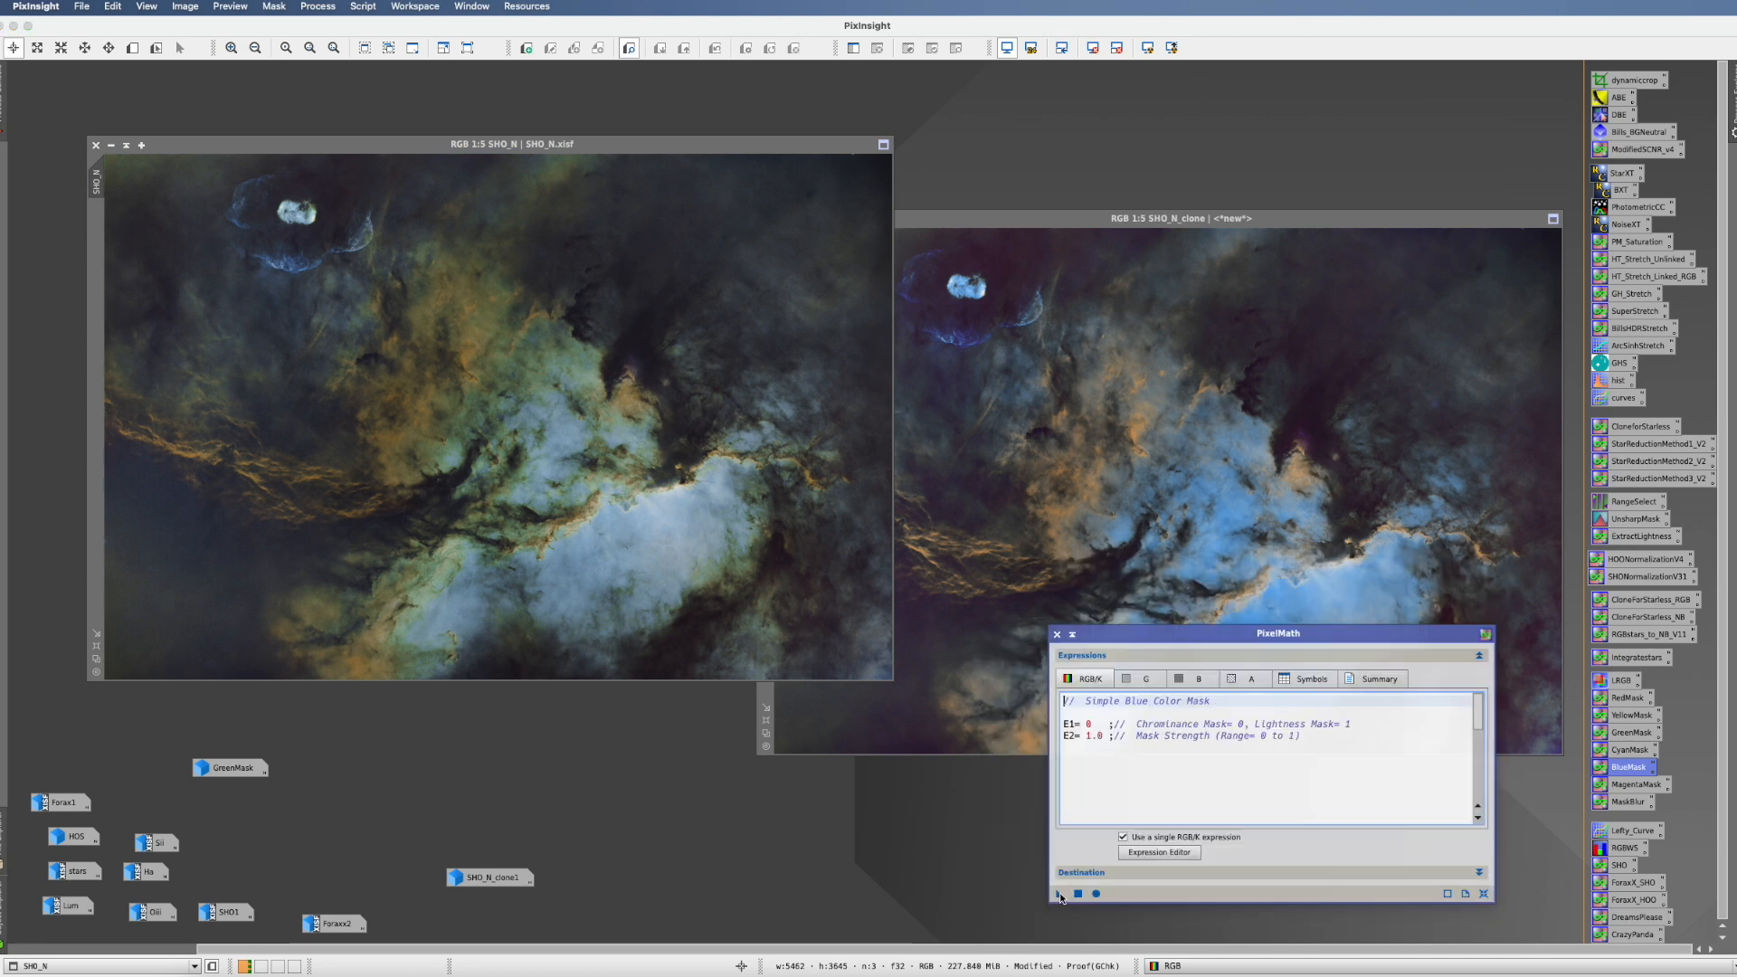
pyautogui.moveTo(1060, 894); pyautogui.dragTo(1189, 549)
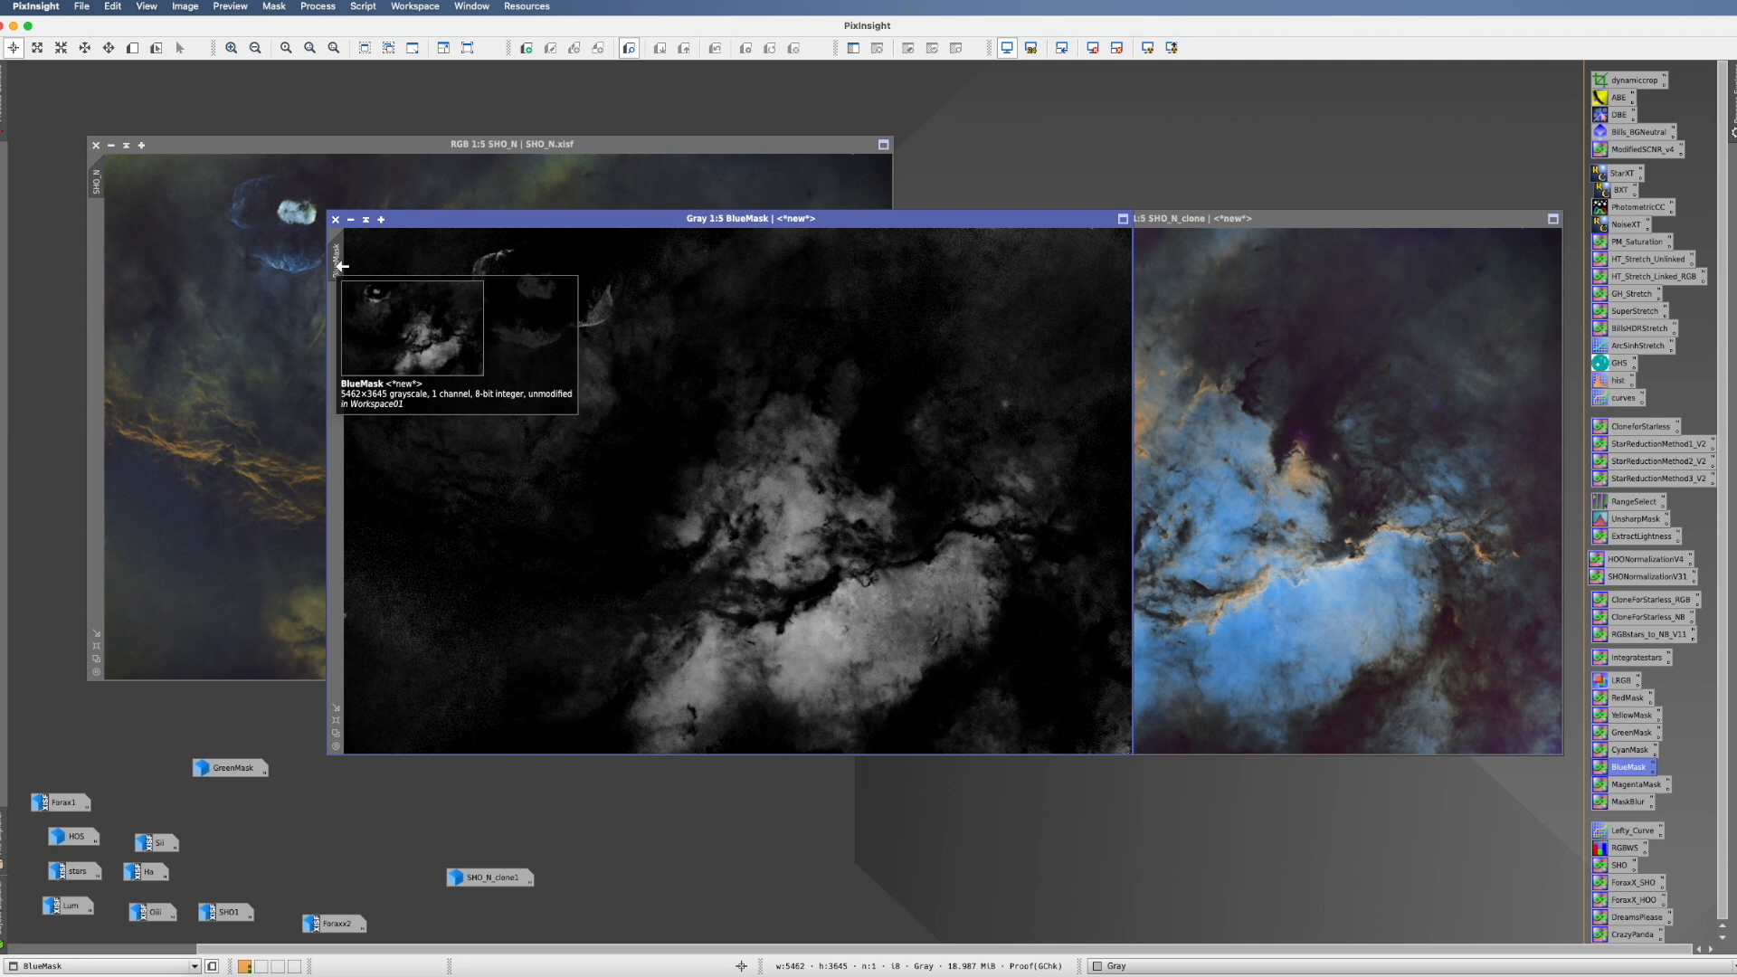
# - Assign BlueMask as the mask of SHO_N with its overlay hidden, and park the minimized mask beside GreenMask
pyautogui.moveTo(336, 266); pyautogui.dragTo(100, 226)
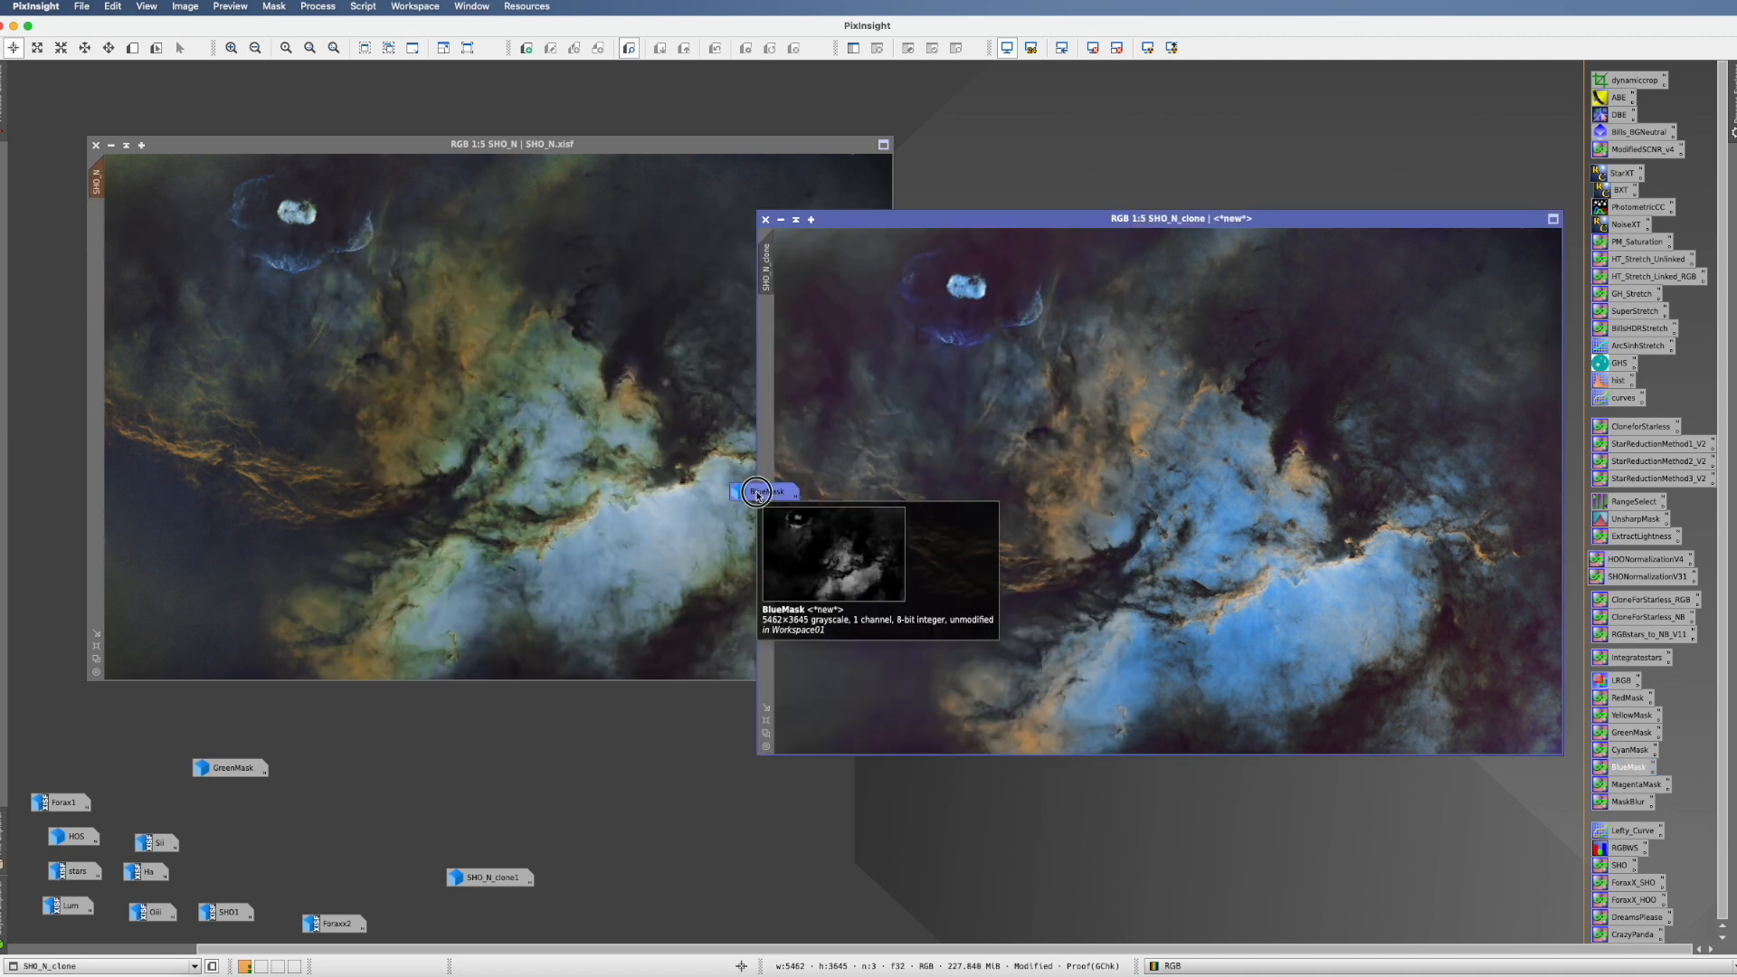
pyautogui.click(957, 50)
pyautogui.click(957, 50)
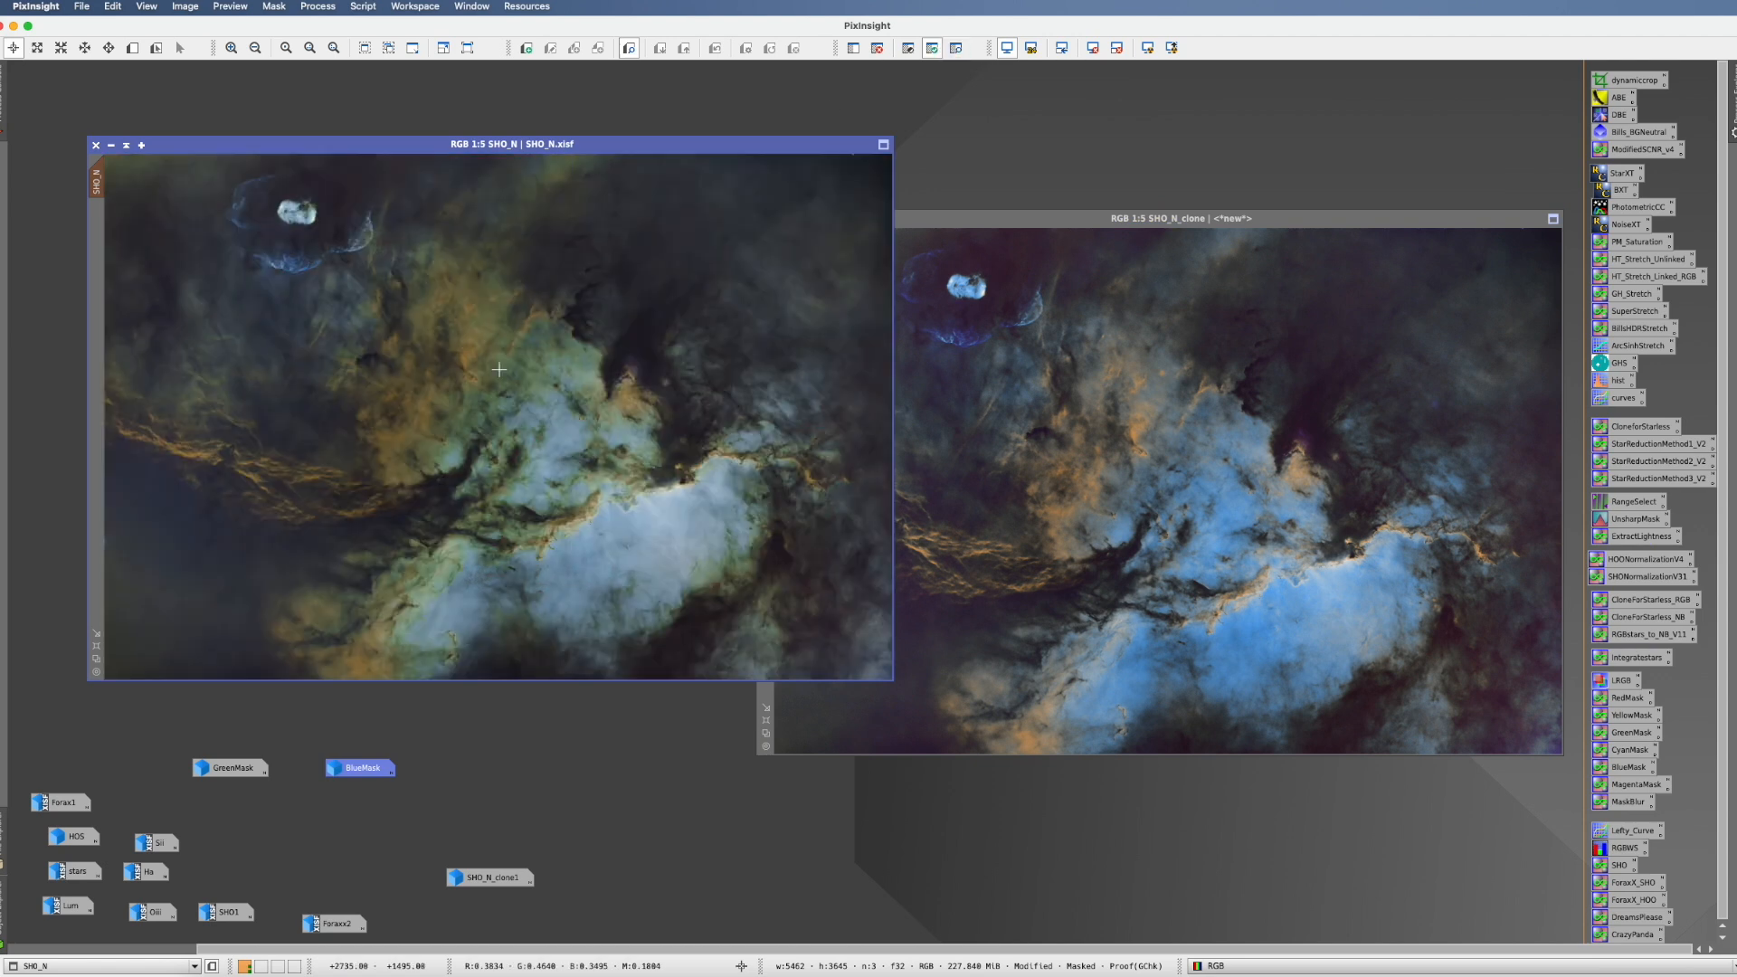
# - Open PixelMath and insert the SHO_N_clone and SHO_N images into the RGB/K expression
pyautogui.click(331, 11)
pyautogui.moveTo(321, 536)
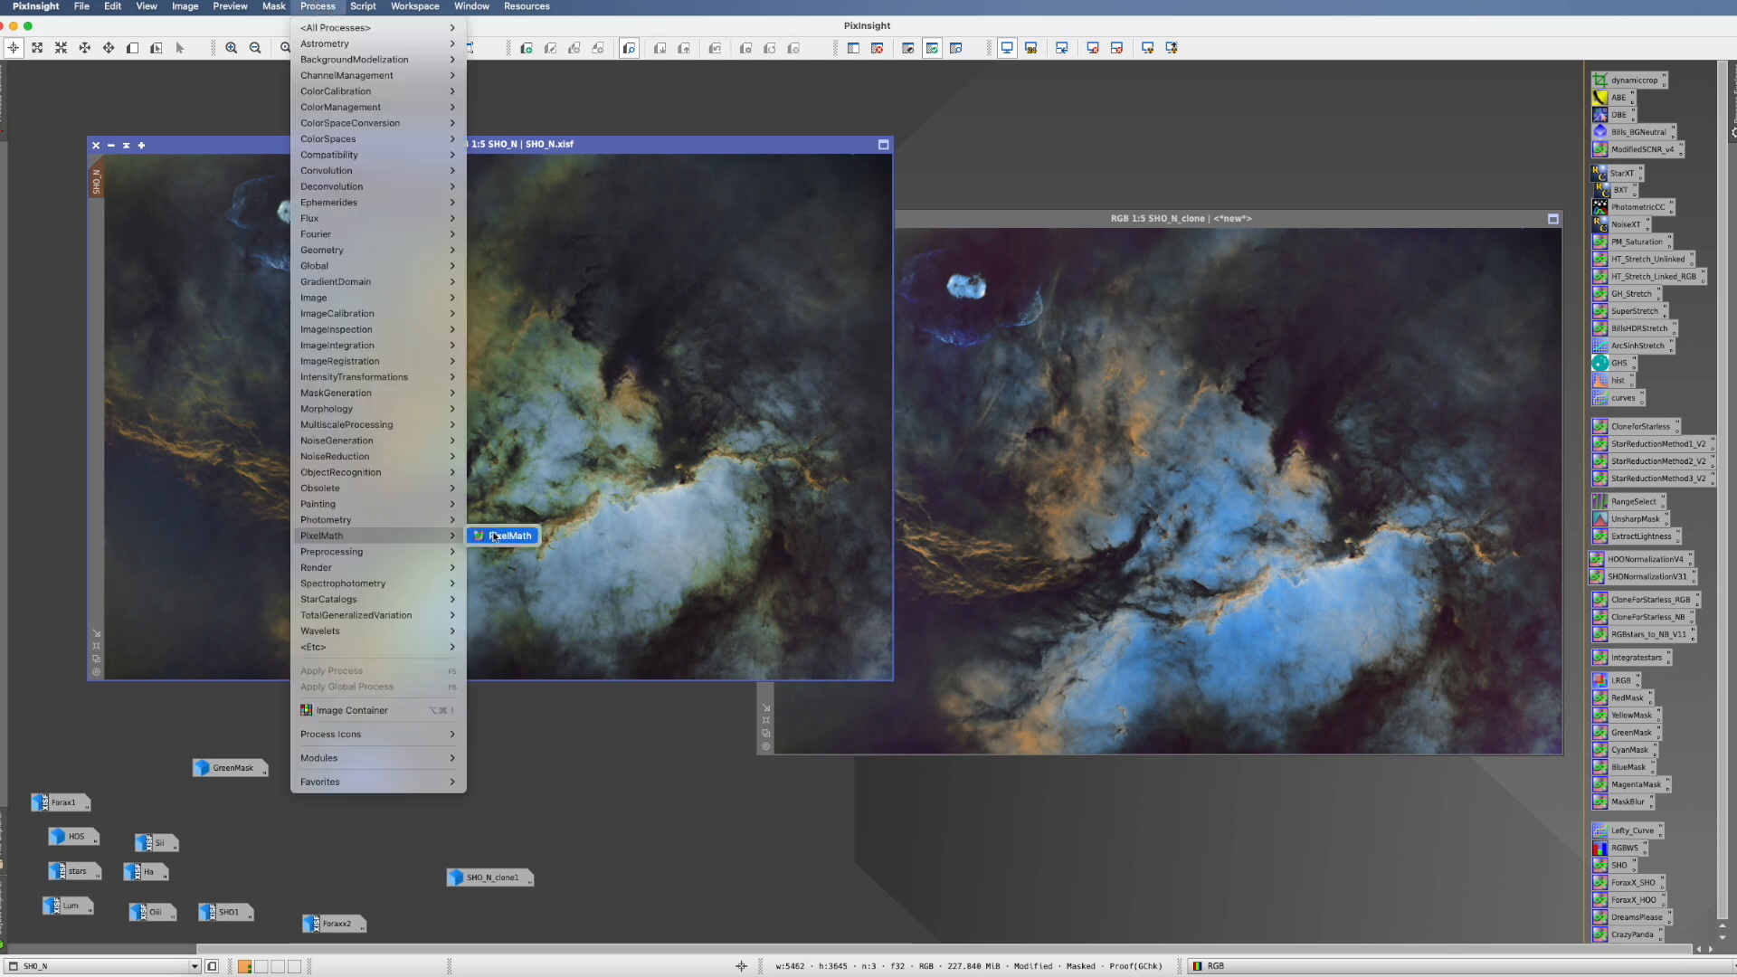
pyautogui.click(502, 536)
pyautogui.click(1160, 852)
pyautogui.doubleClick(1059, 344)
pyautogui.doubleClick(1049, 331)
pyautogui.click(1093, 741)
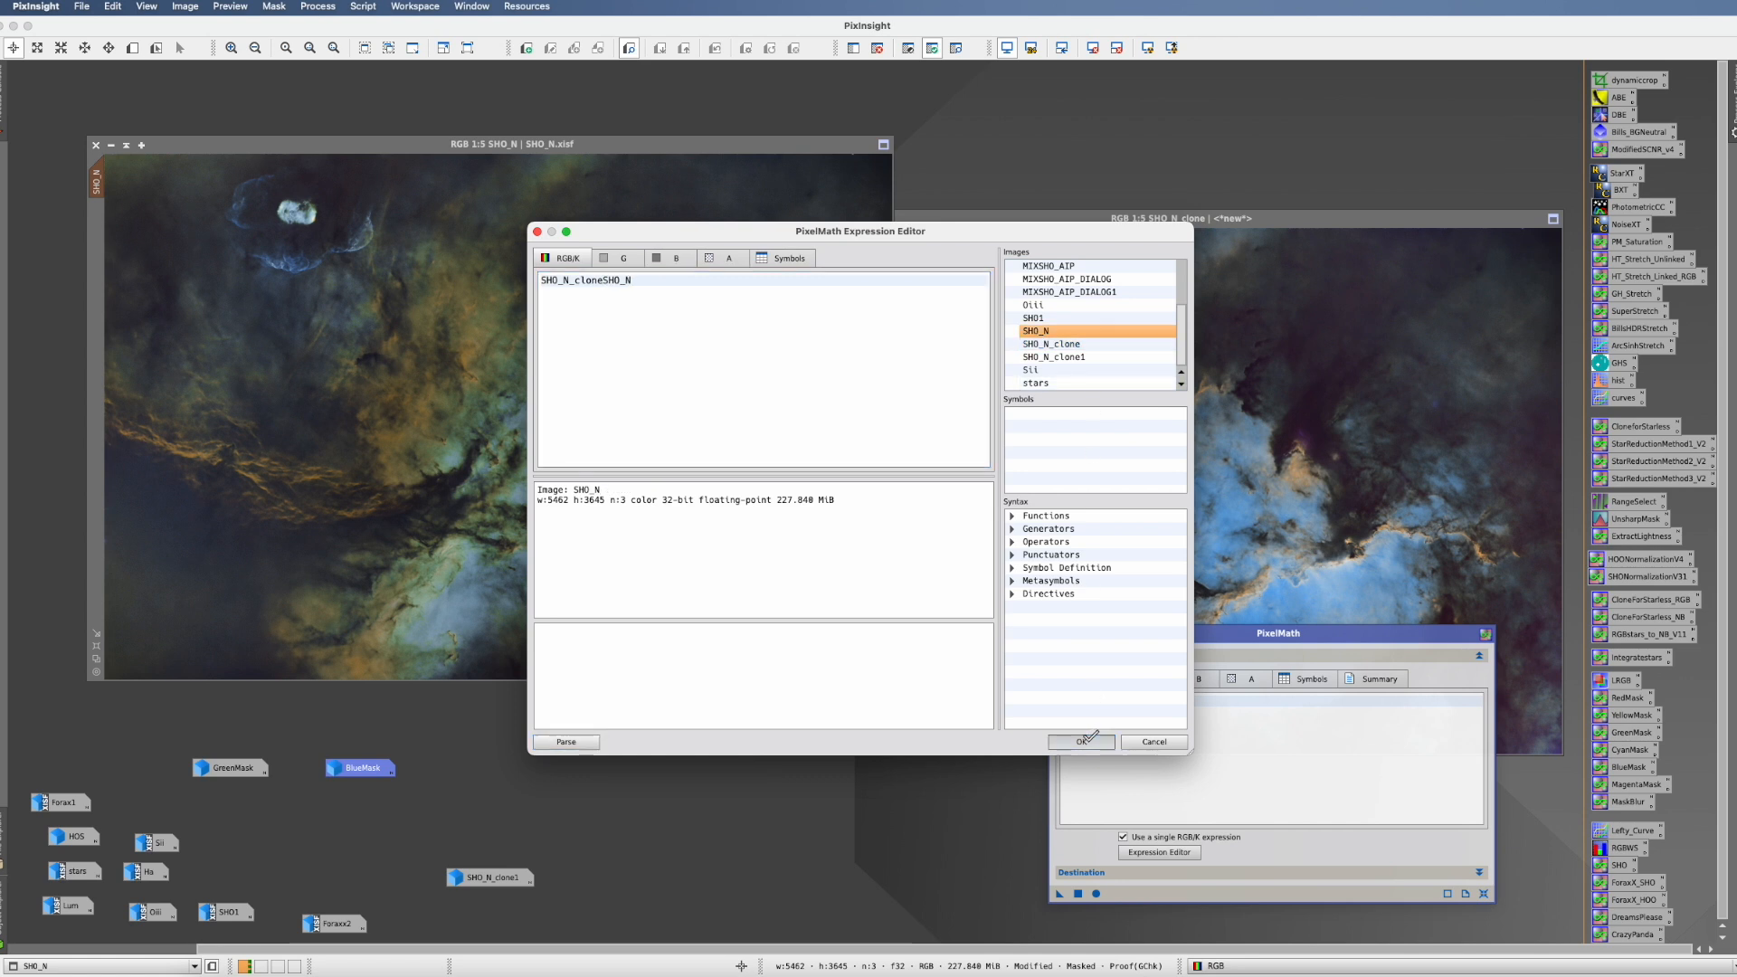
# - Complete the expression as (SHO_N_clone*8+SHO_N*2)/10, apply it to the masked SHO_N image and close PixelMath
pyautogui.click(1125, 701)
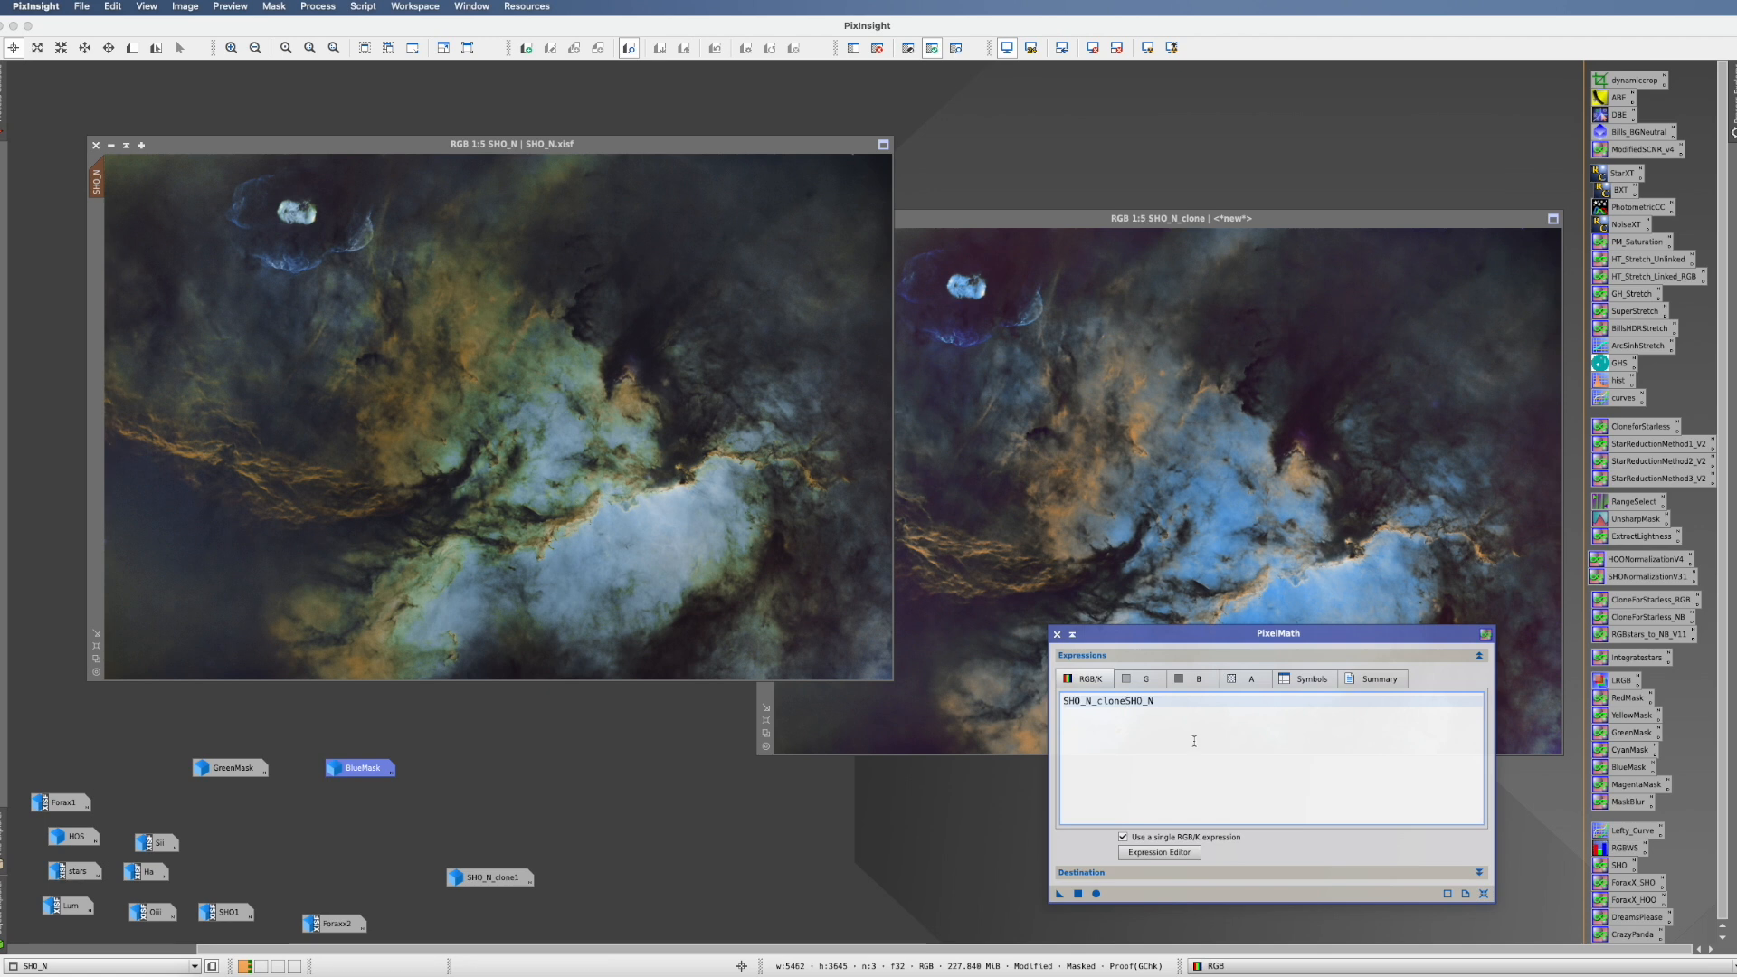
pyautogui.write('*8+')
pyautogui.click(1192, 721)
pyautogui.write('/10')
pyautogui.click(682, 625)
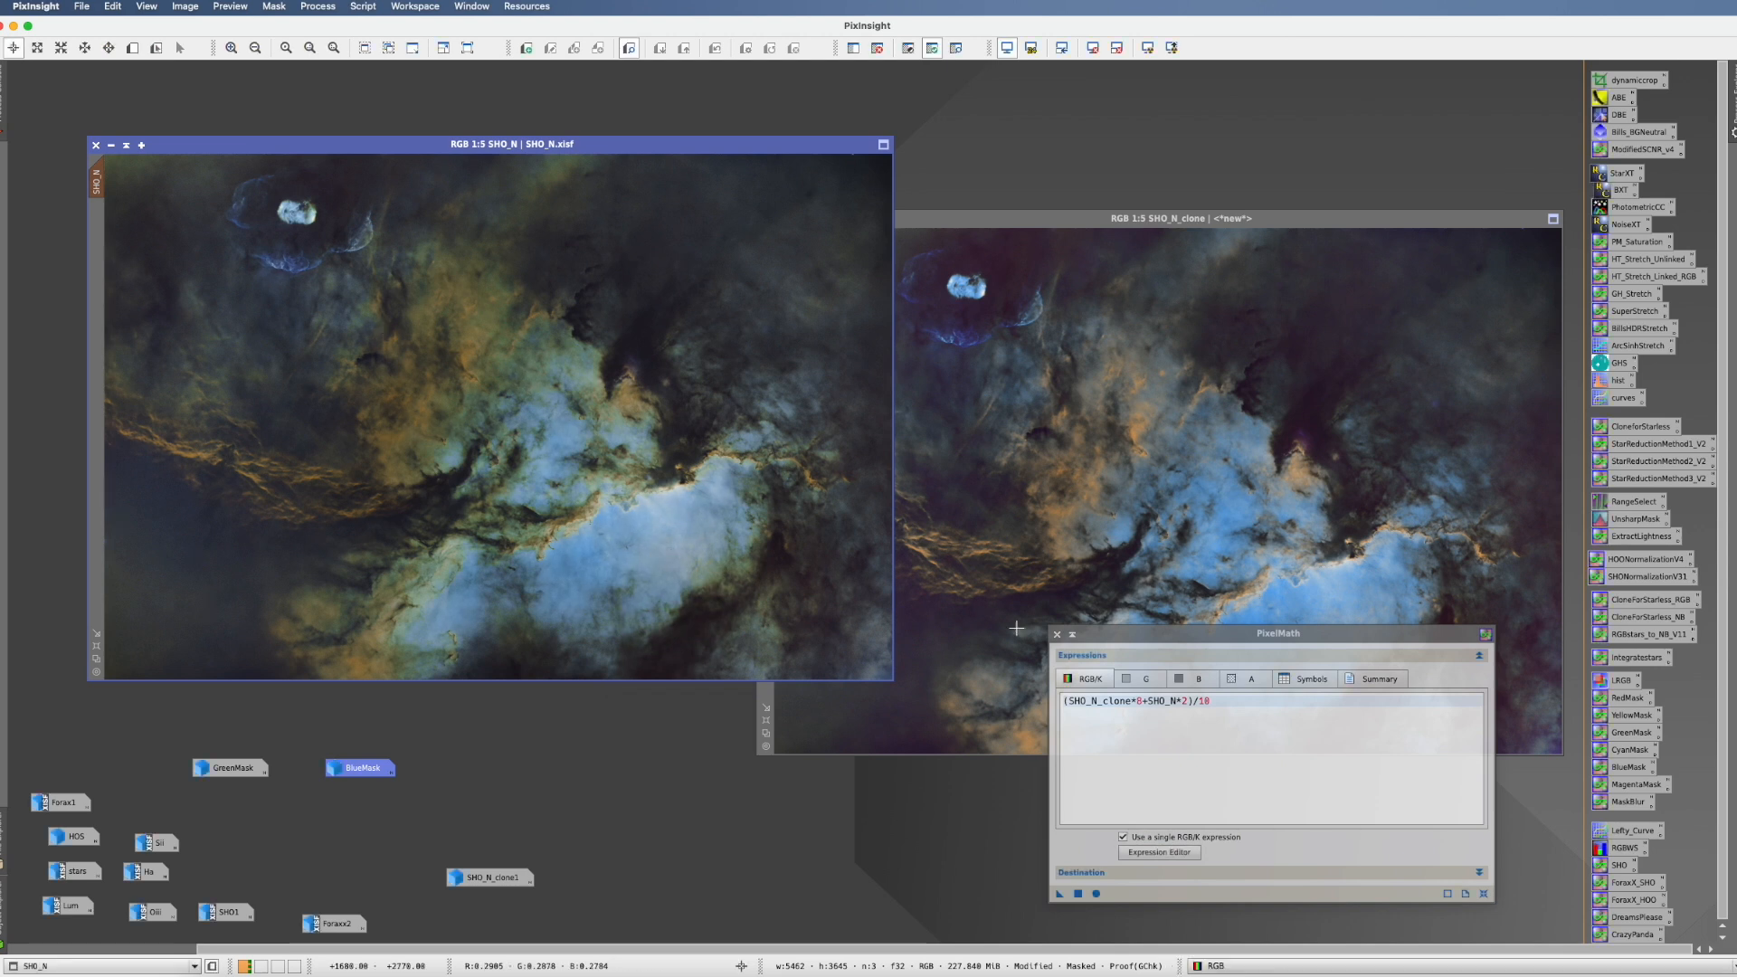
pyautogui.click(1057, 634)
# - Minimize SHO_N_clone, park it above SHO_N_clone1 and move the SHO_N window toward the middle of the workspace
pyautogui.click(780, 219)
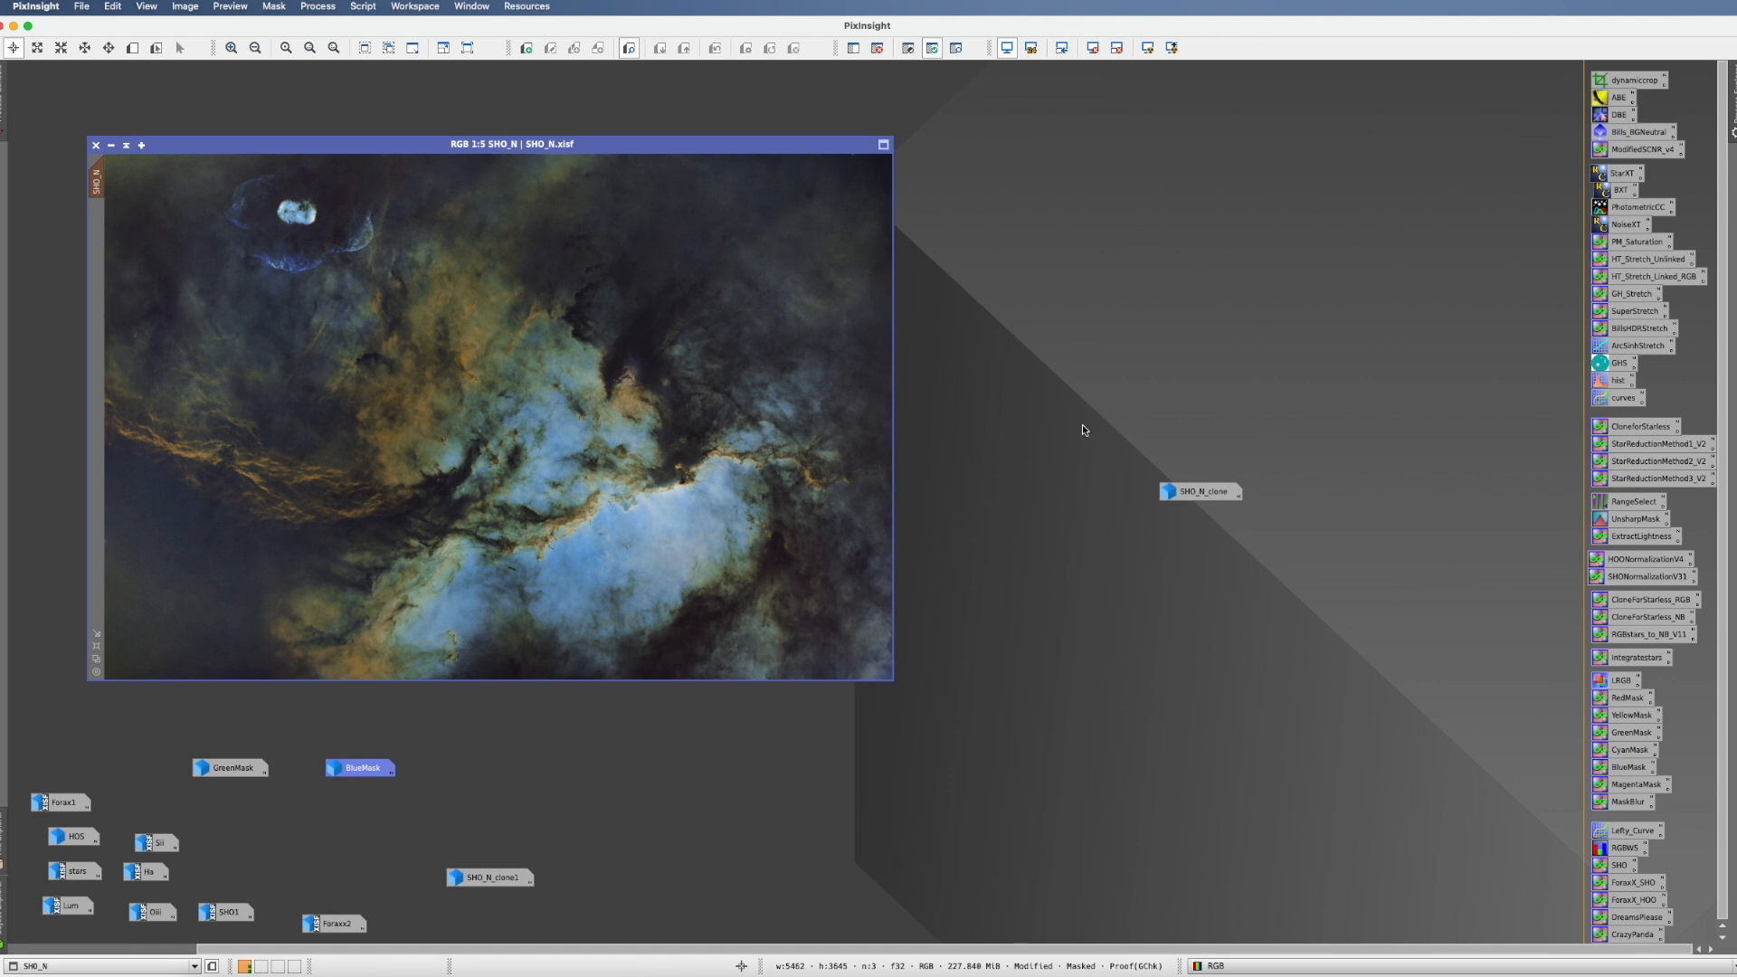
pyautogui.moveTo(1201, 492); pyautogui.dragTo(505, 826)
pyautogui.moveTo(323, 144); pyautogui.dragTo(903, 179)
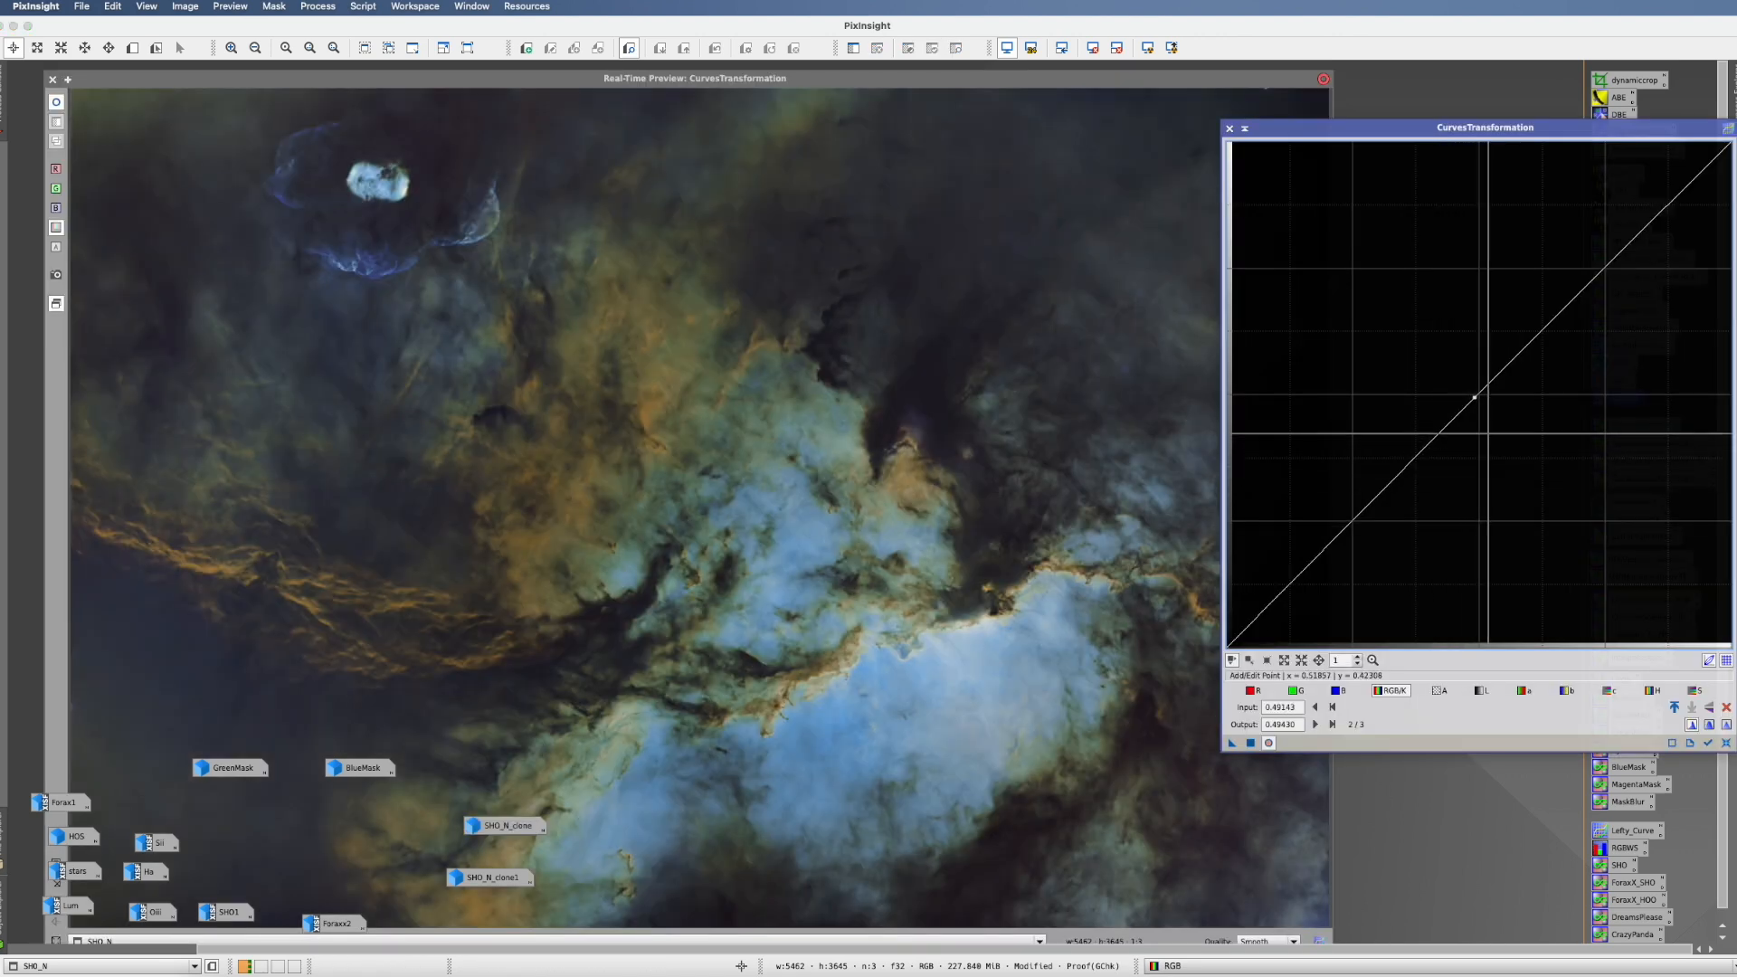
# - Shape the RGB/K curve with slightly raised midtones plus extra shadow and highlight points, and apply it to SHO_N
pyautogui.click(1475, 399)
pyautogui.moveTo(1475, 398); pyautogui.dragTo(1465, 392)
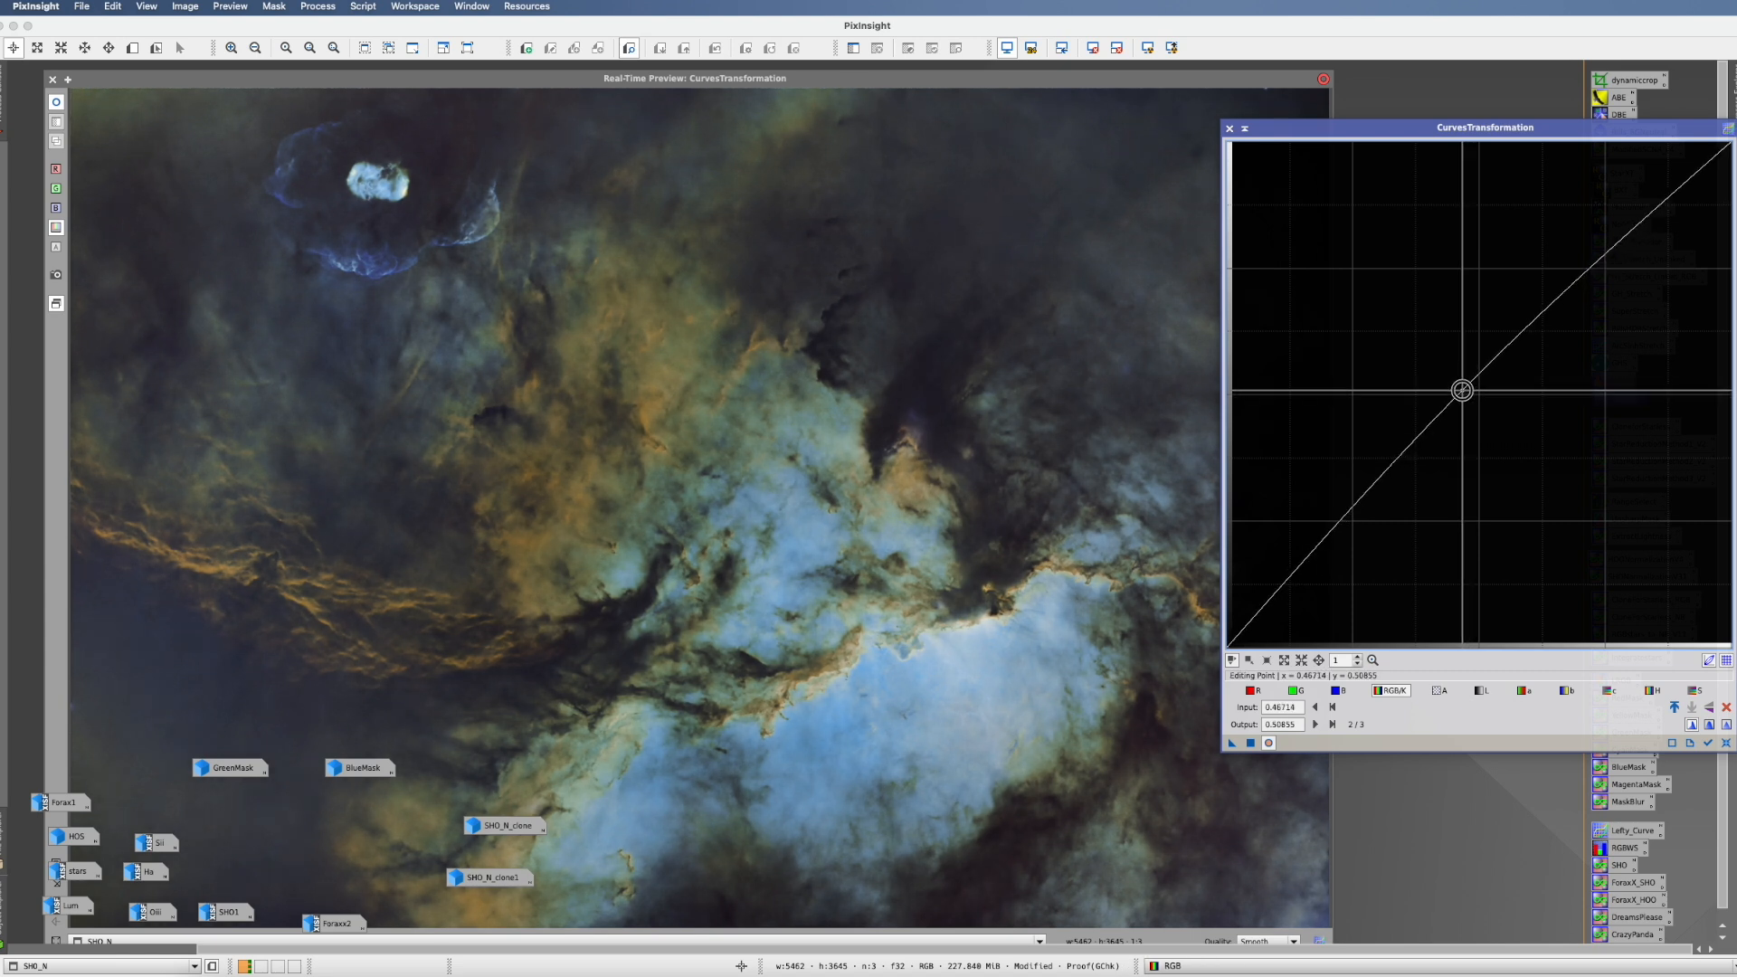
pyautogui.click(1395, 472)
pyautogui.click(1555, 294)
pyautogui.moveTo(1554, 294); pyautogui.dragTo(1518, 357)
pyautogui.click(1324, 557)
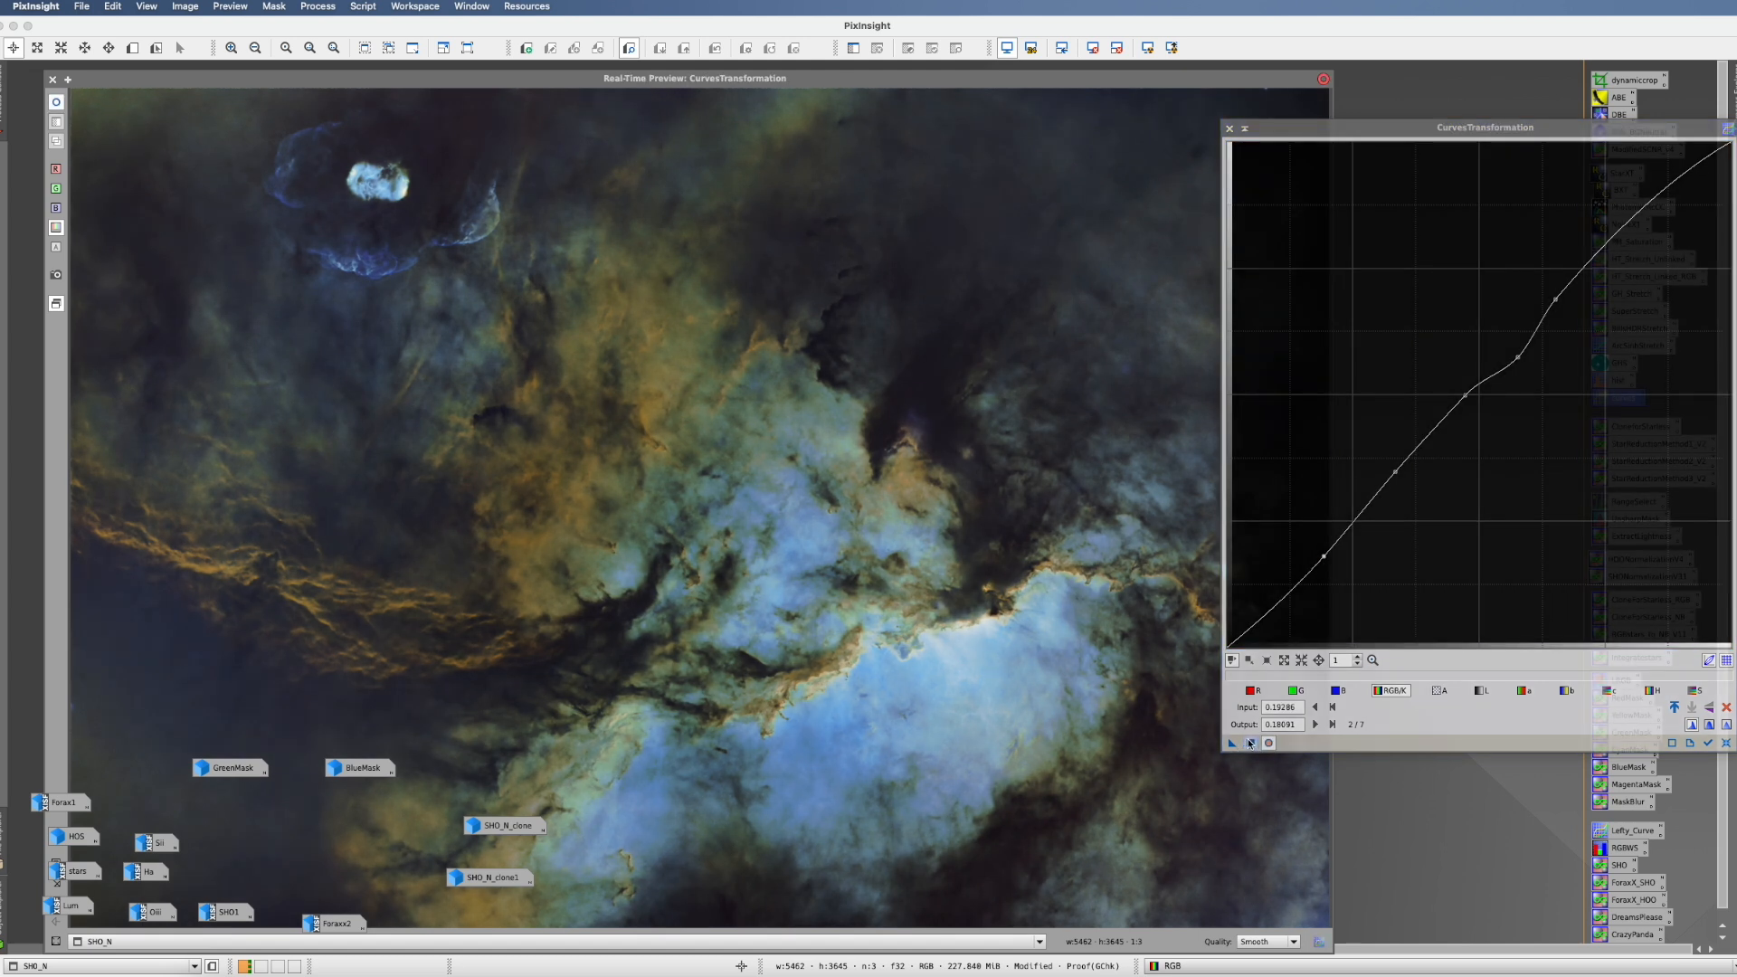
pyautogui.click(1251, 743)
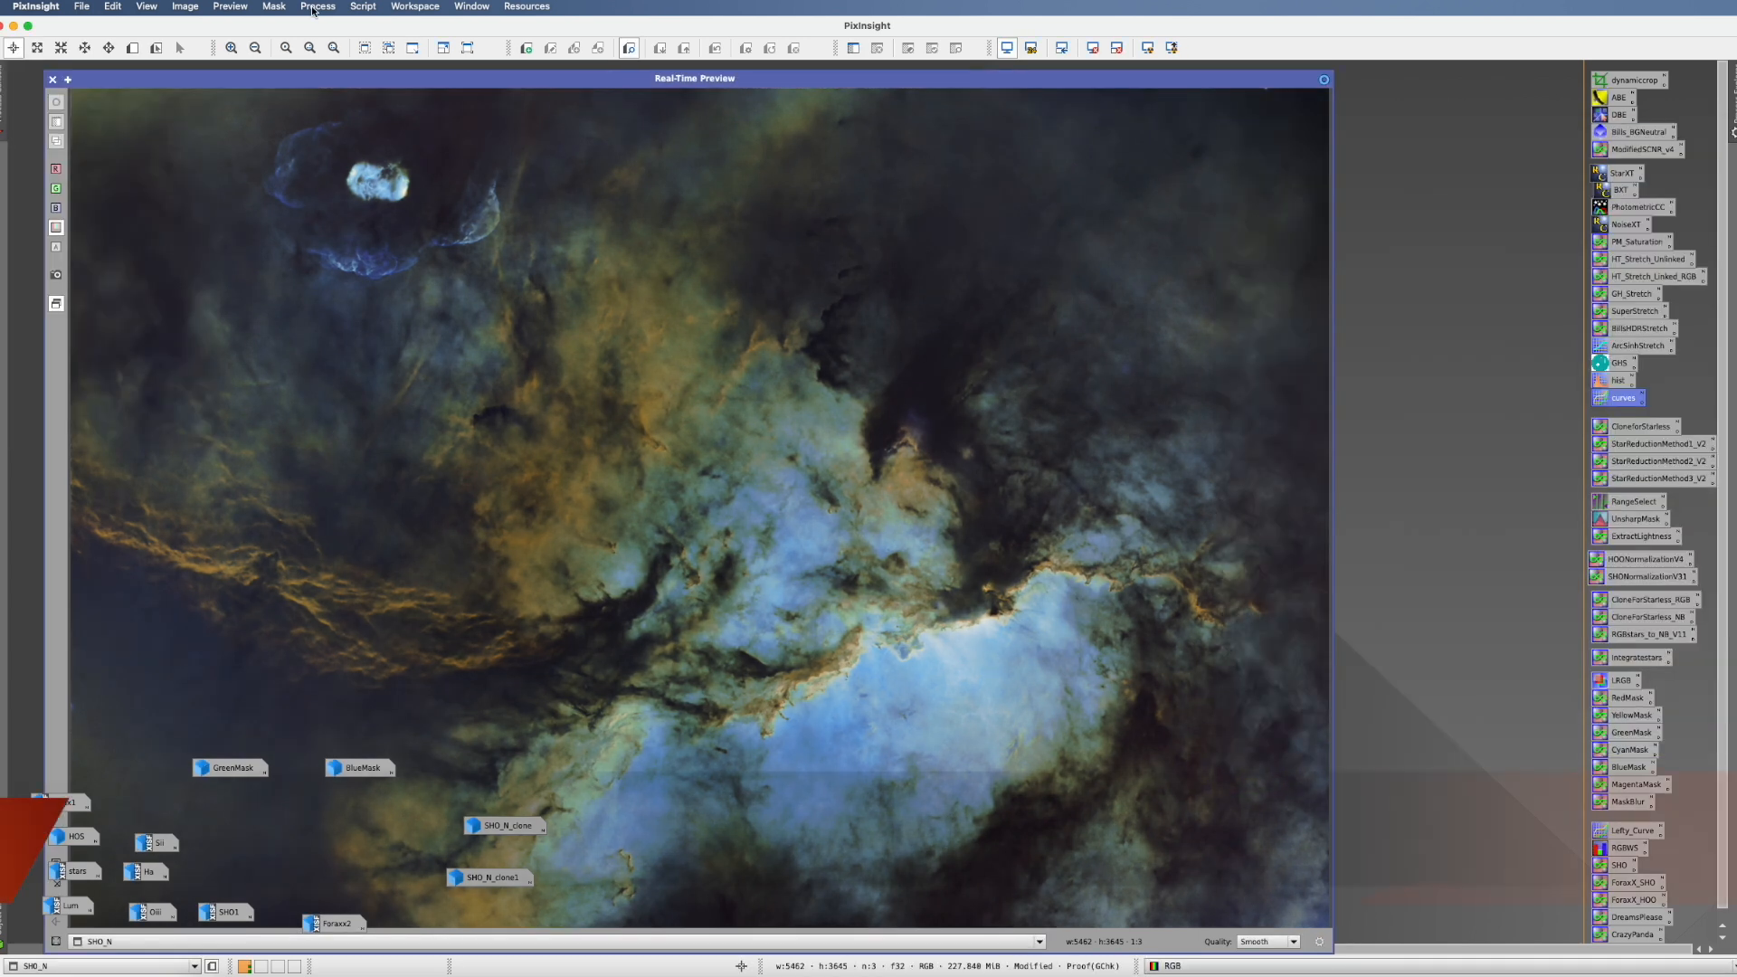
# - Open ColorSaturation, add anchor points along the hue axis and raise saturation to about 0.29 at hue 0.18
pyautogui.click(317, 7)
pyautogui.moveTo(330, 33)
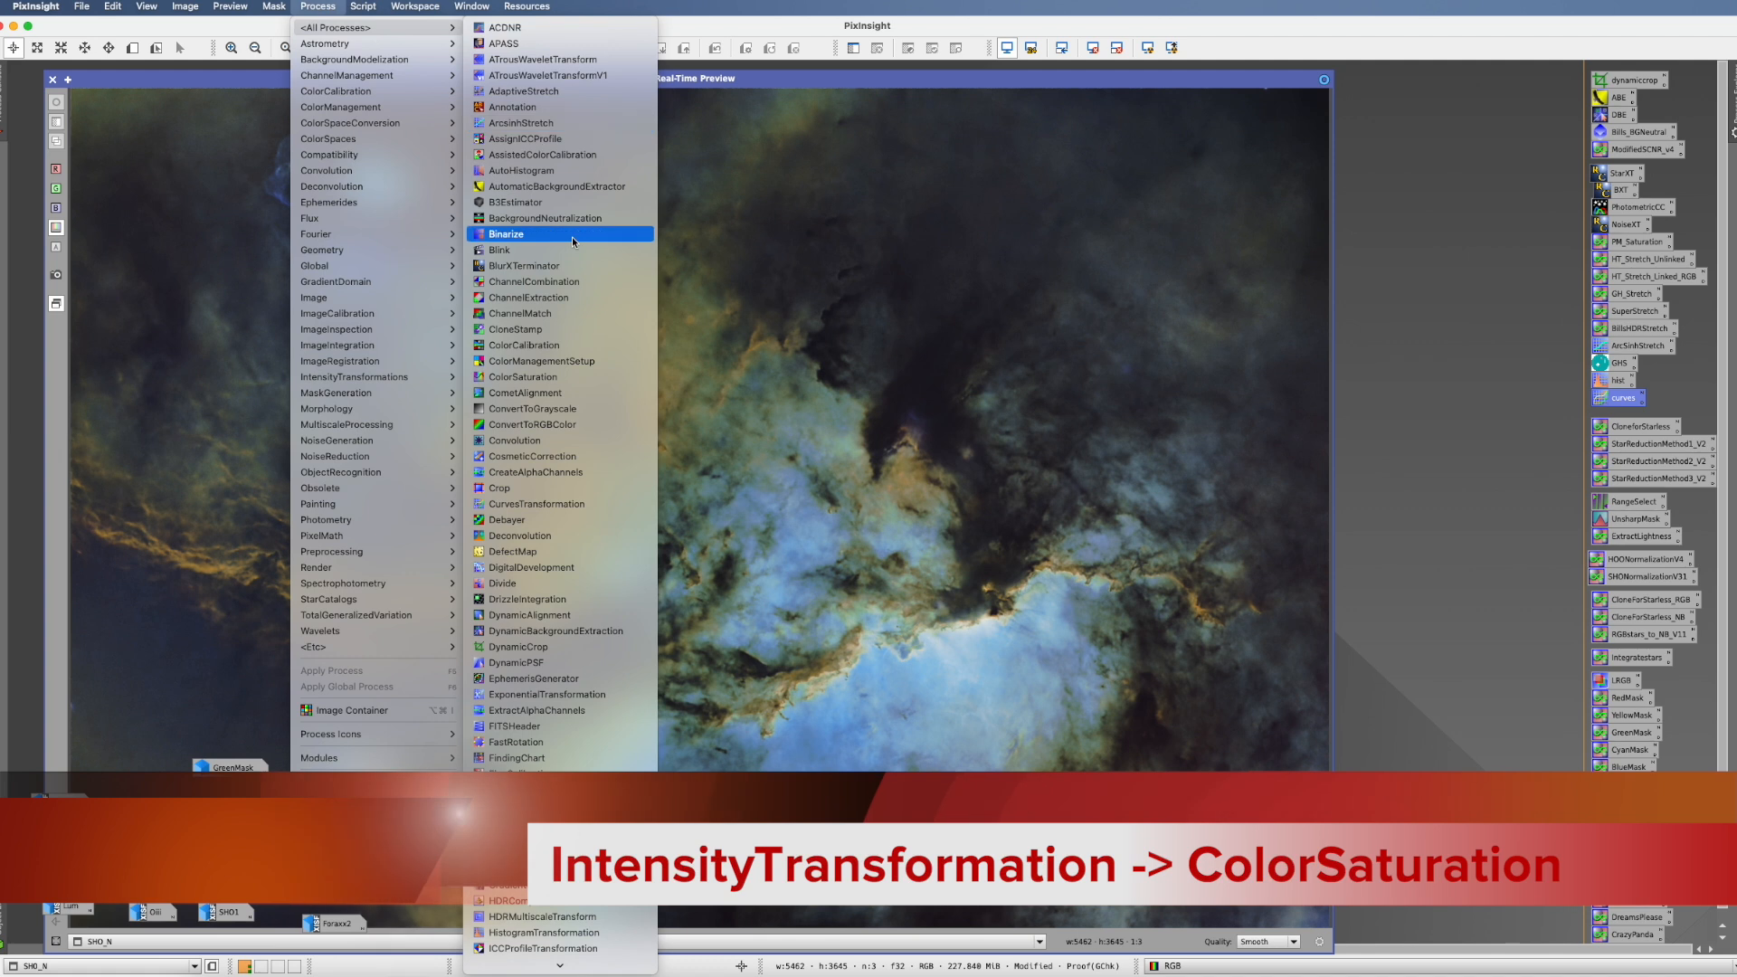
pyautogui.click(562, 379)
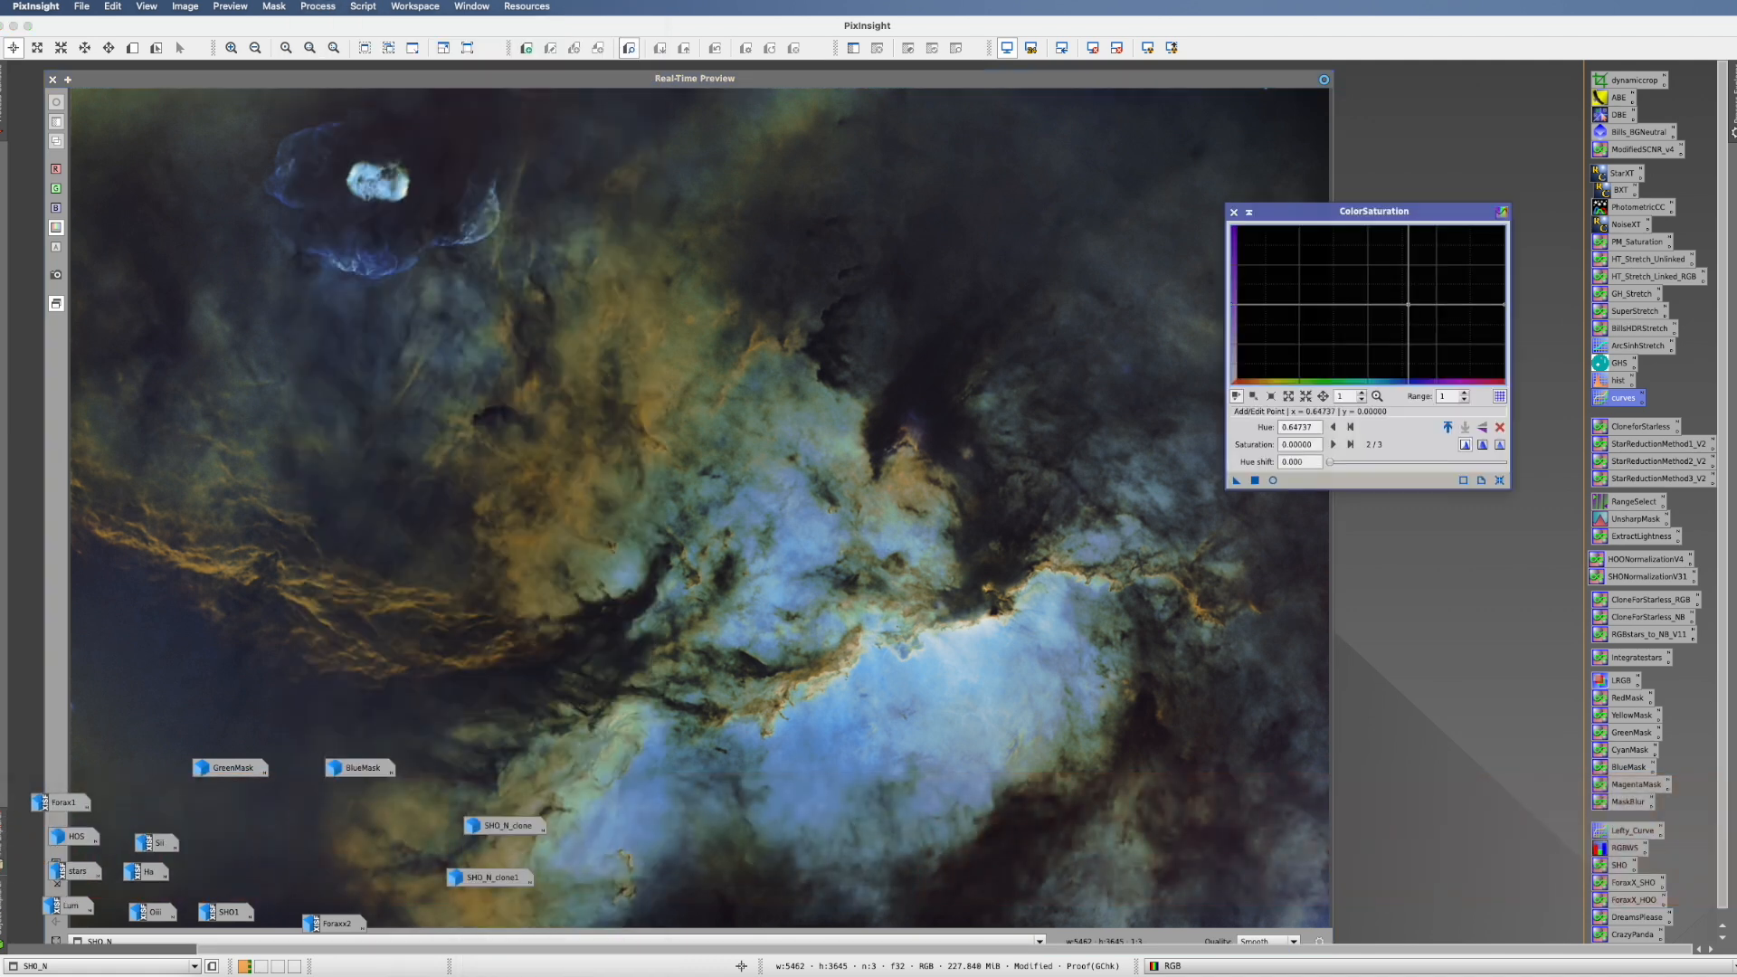
pyautogui.click(1340, 305)
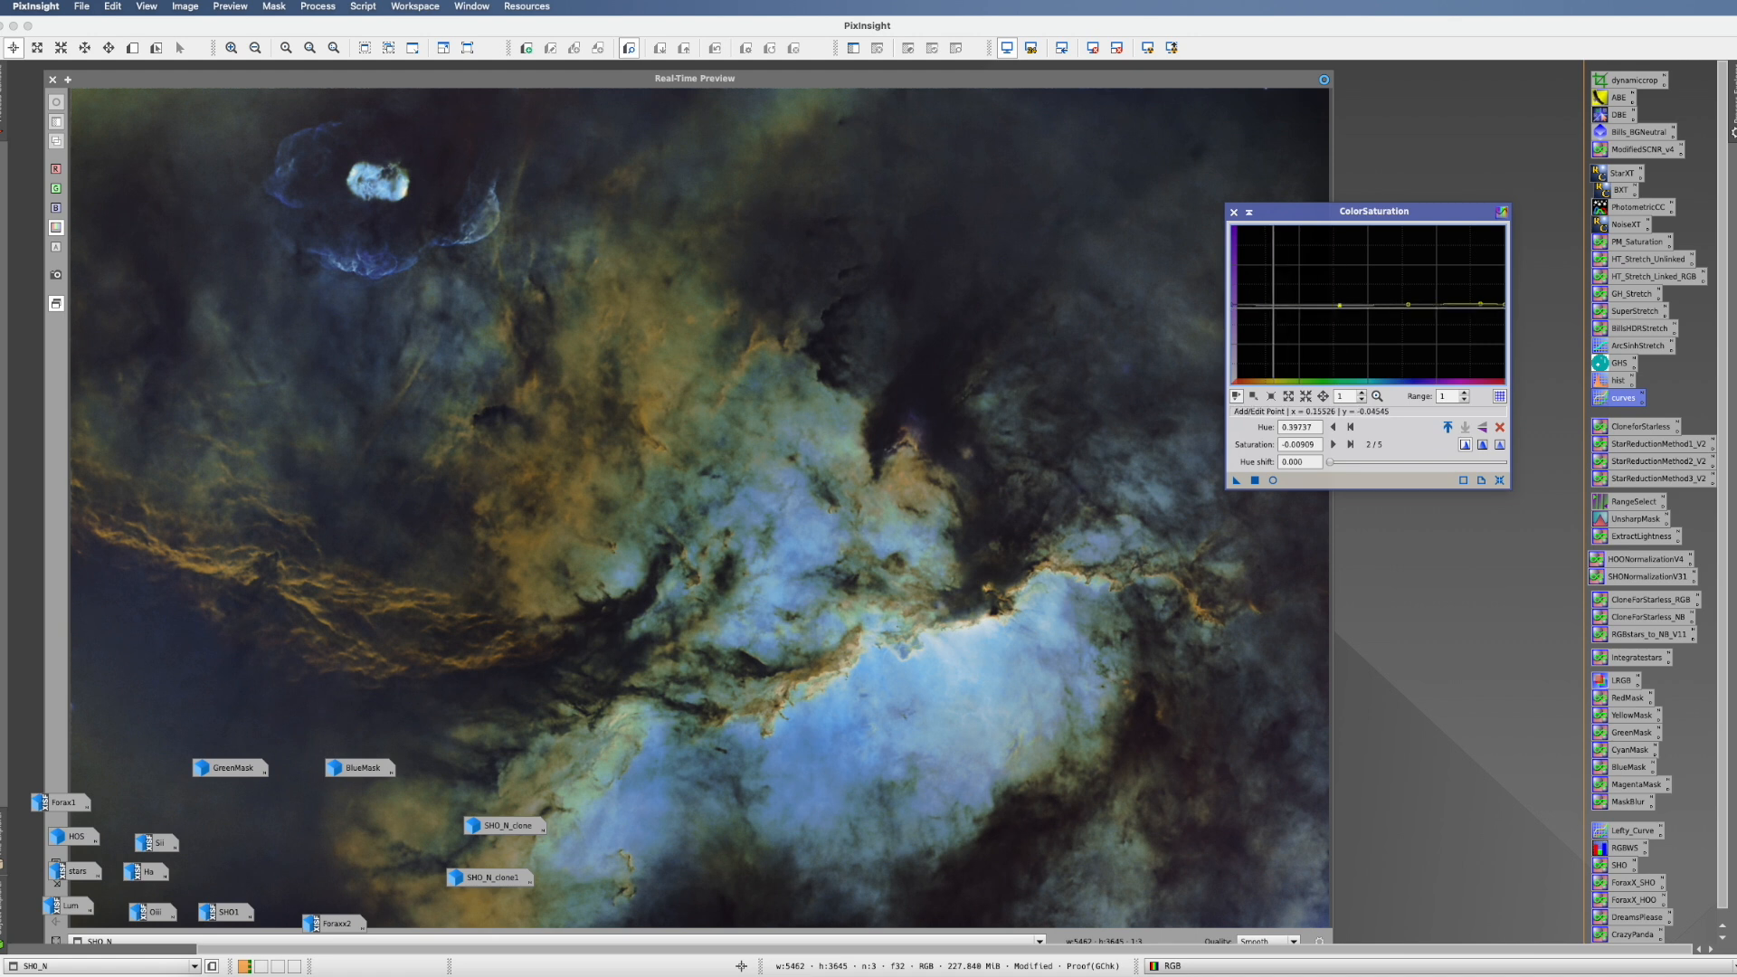
pyautogui.click(1278, 303)
pyautogui.click(1255, 304)
pyautogui.click(1305, 304)
pyautogui.moveTo(1277, 304); pyautogui.dragTo(1279, 282)
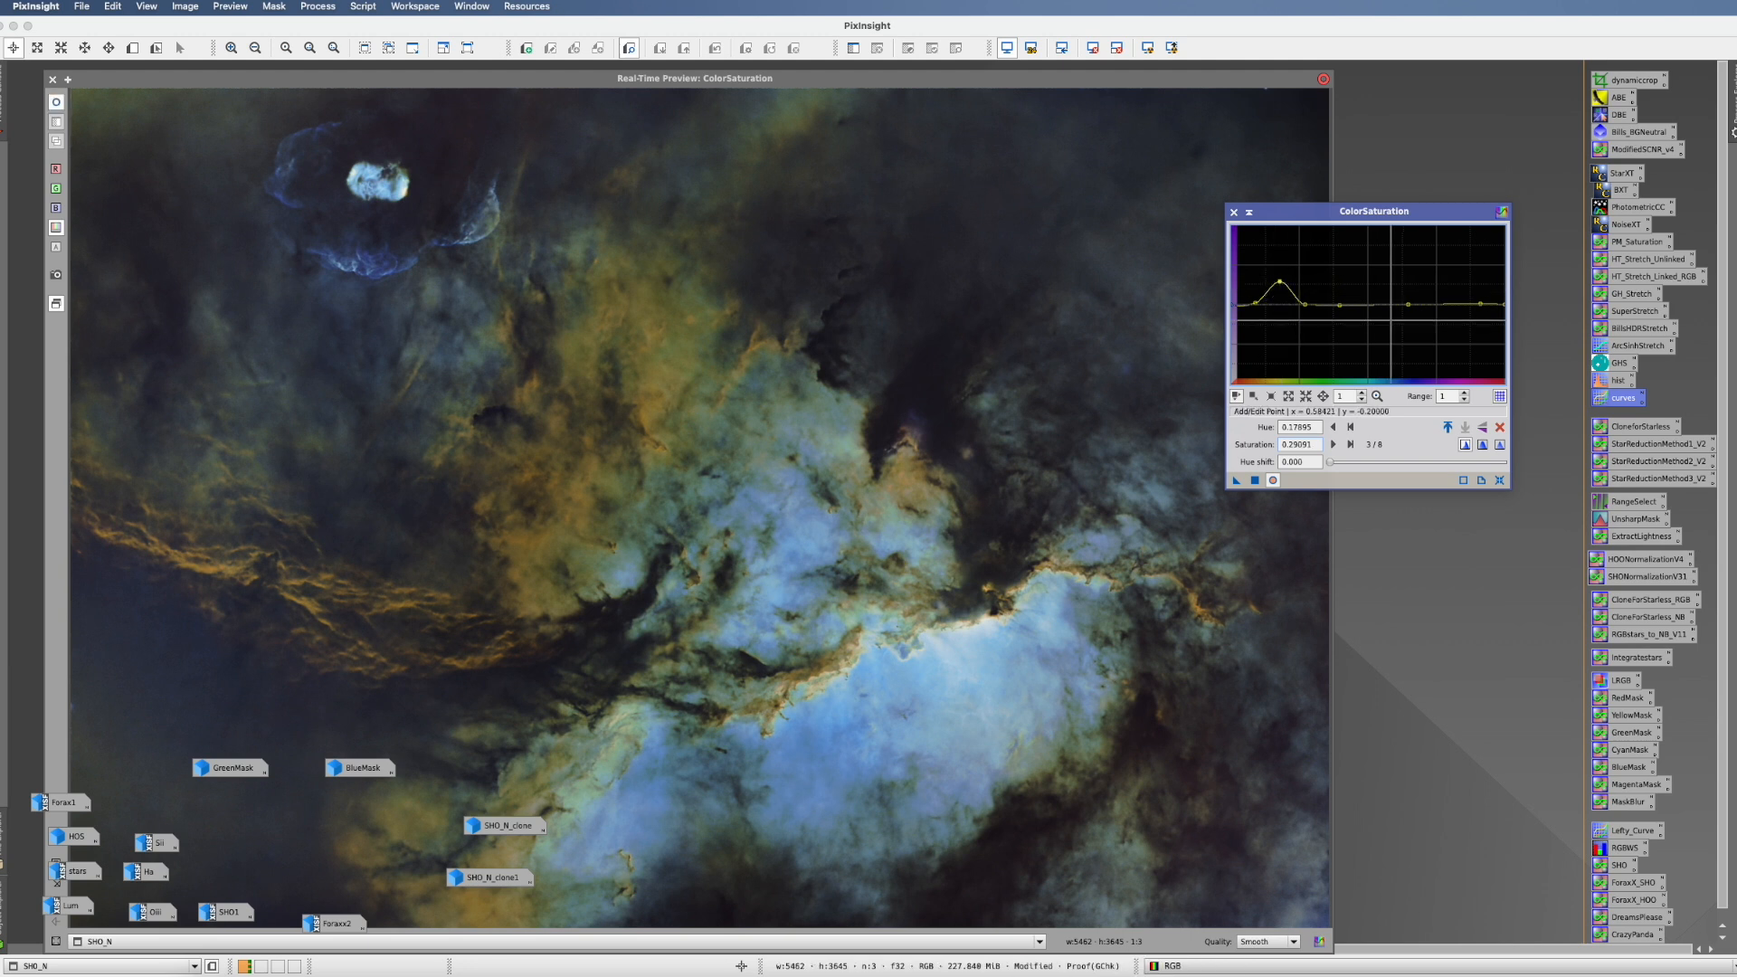
# - Set saturation to about 0.14 at hue 0.65 and -0.26 at hue 0.35, then apply ColorSaturation to SHO_N and close it
pyautogui.moveTo(1409, 305); pyautogui.dragTo(1409, 295)
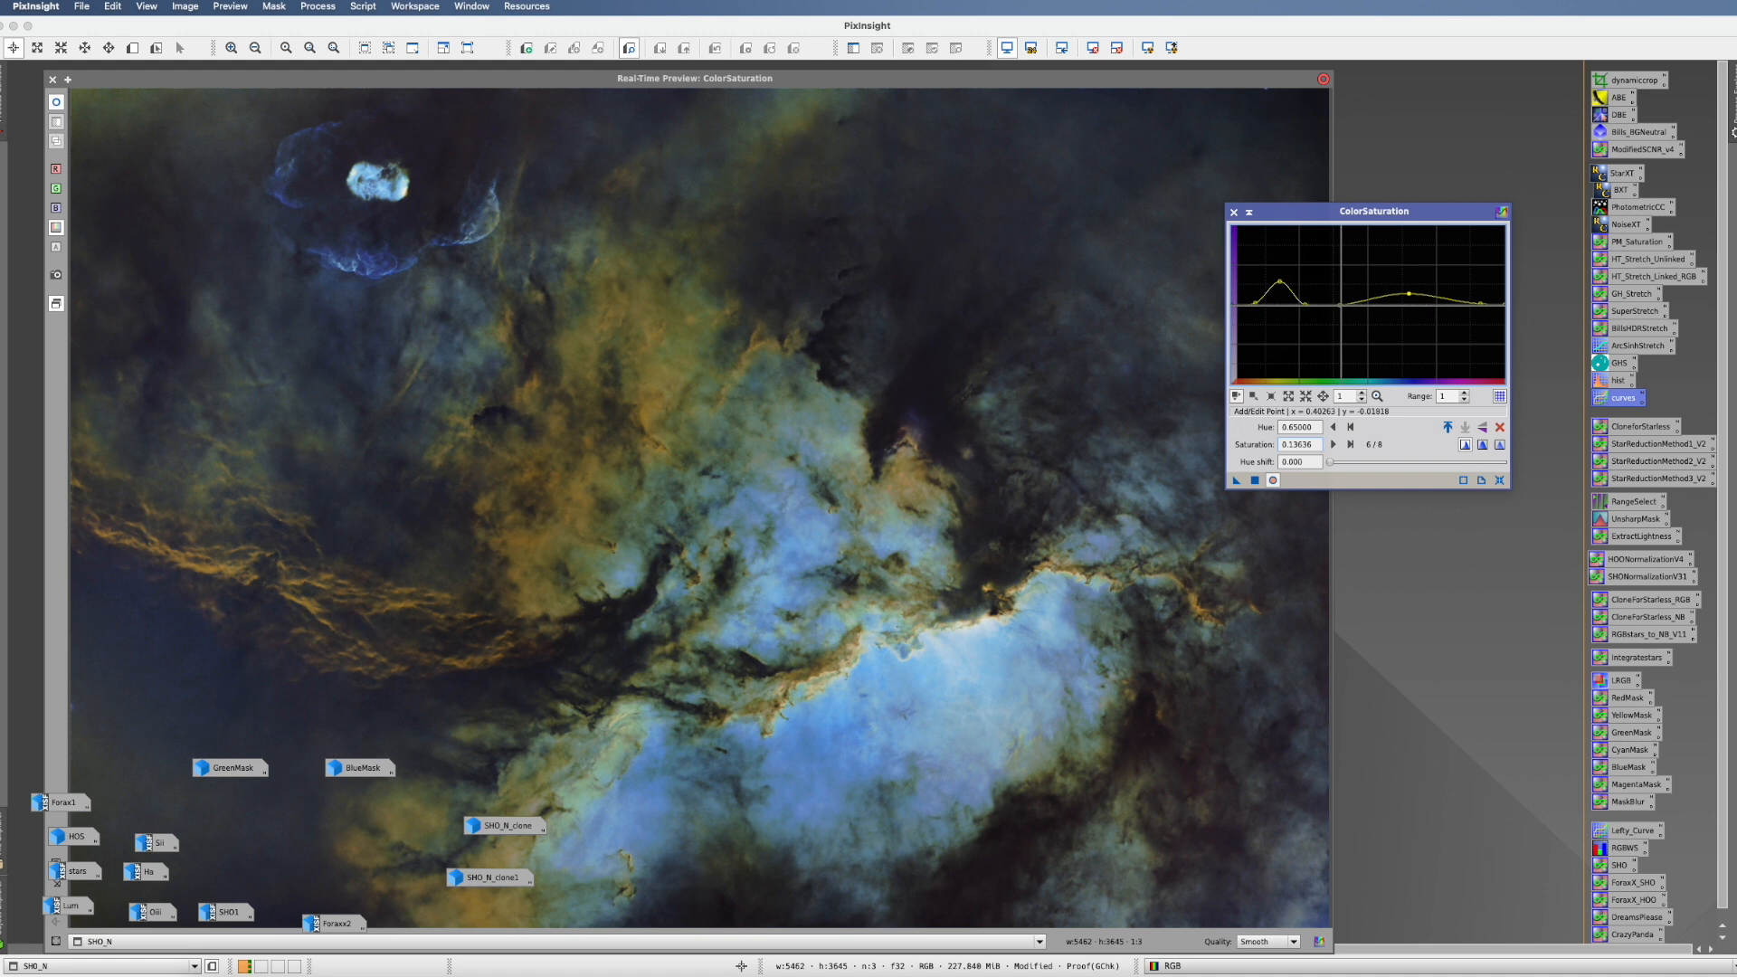
pyautogui.moveTo(1330, 305); pyautogui.dragTo(1330, 315)
pyautogui.click(1275, 482)
pyautogui.click(1275, 482)
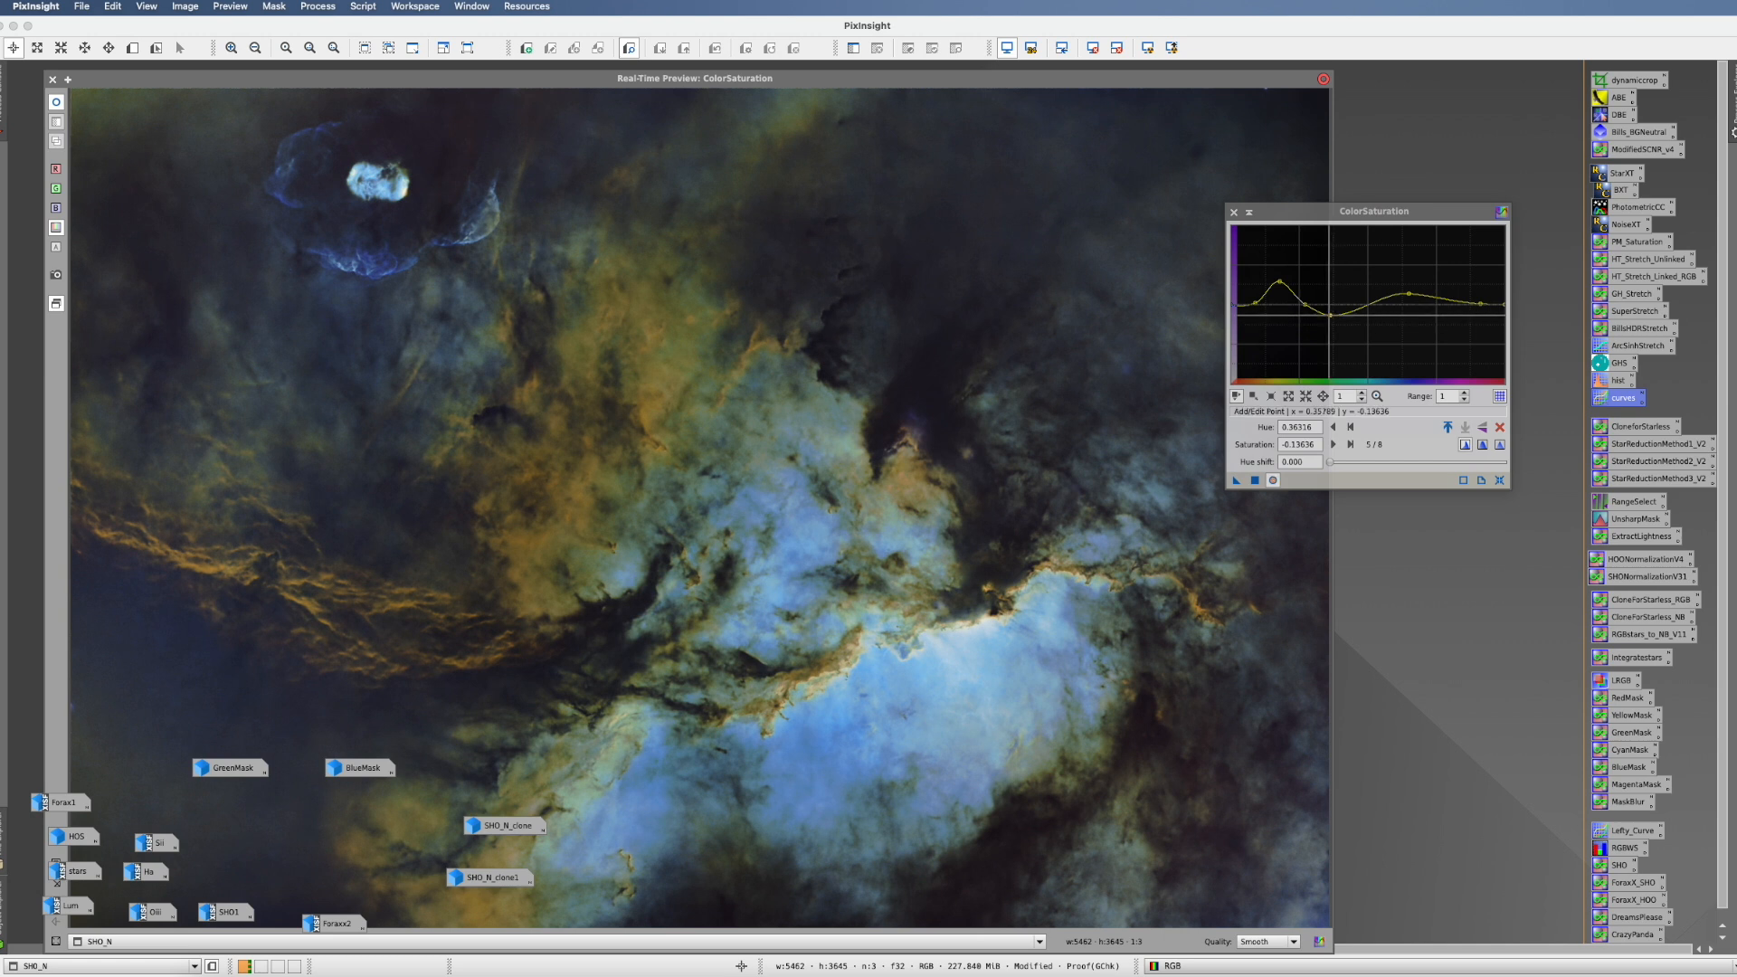
pyautogui.moveTo(1330, 314); pyautogui.dragTo(1327, 325)
pyautogui.click(1274, 481)
pyautogui.click(1274, 480)
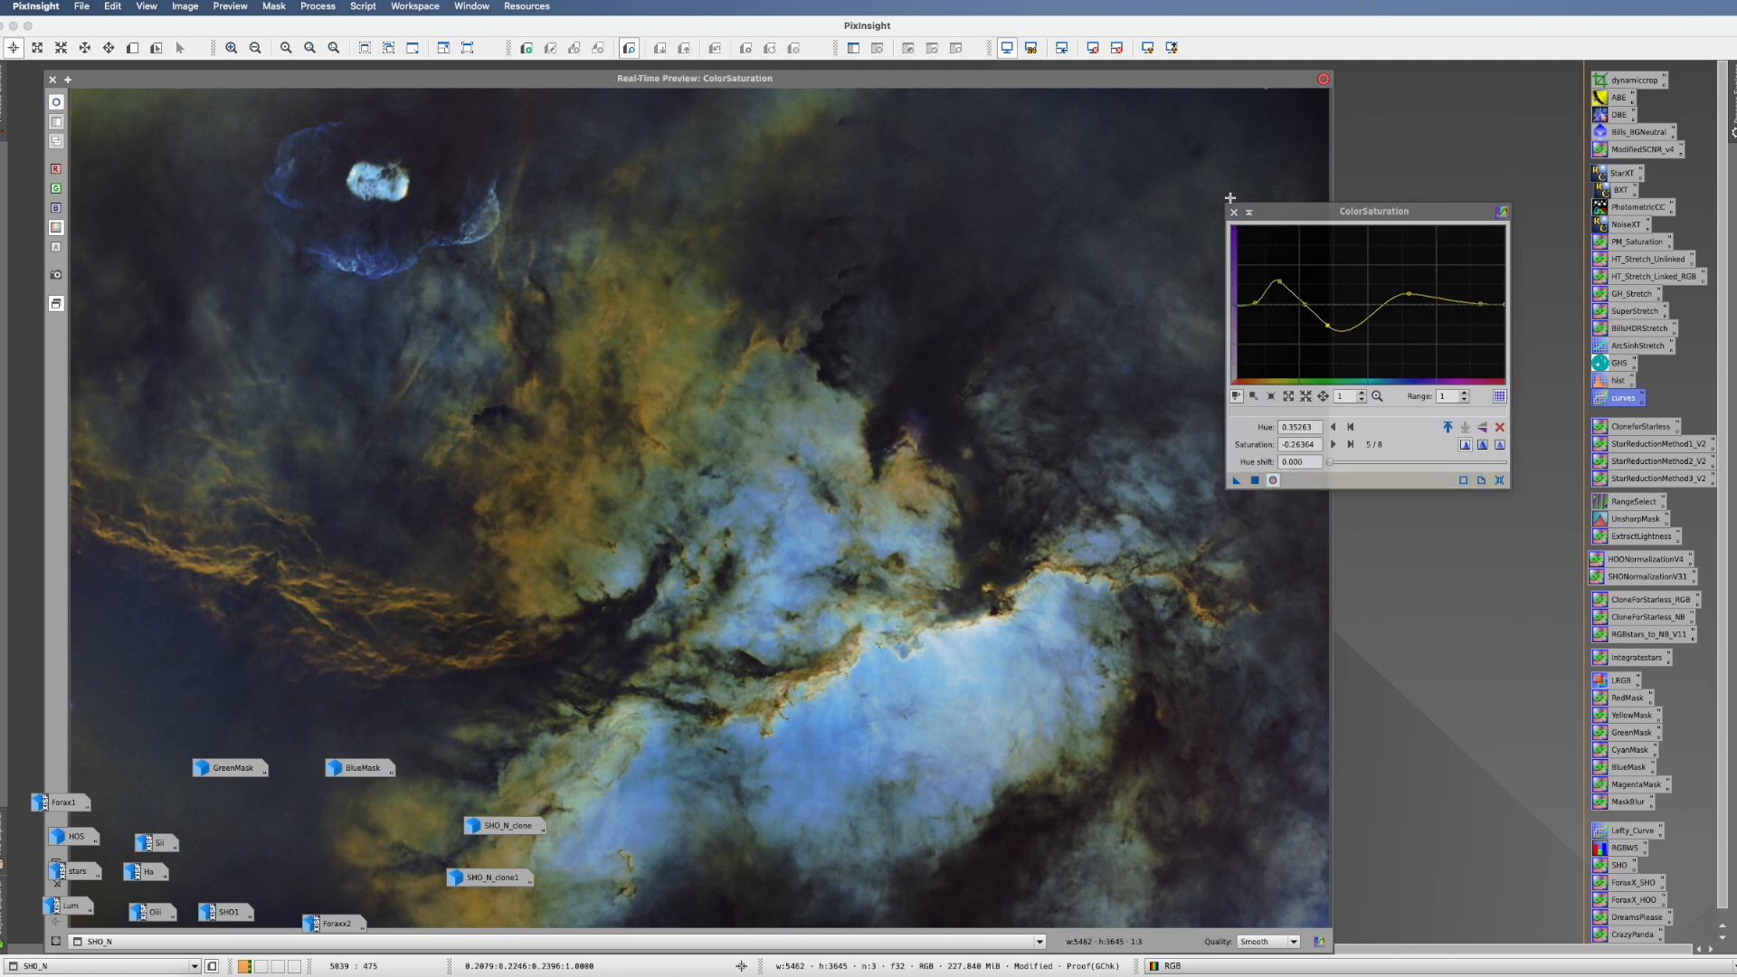
pyautogui.click(1254, 482)
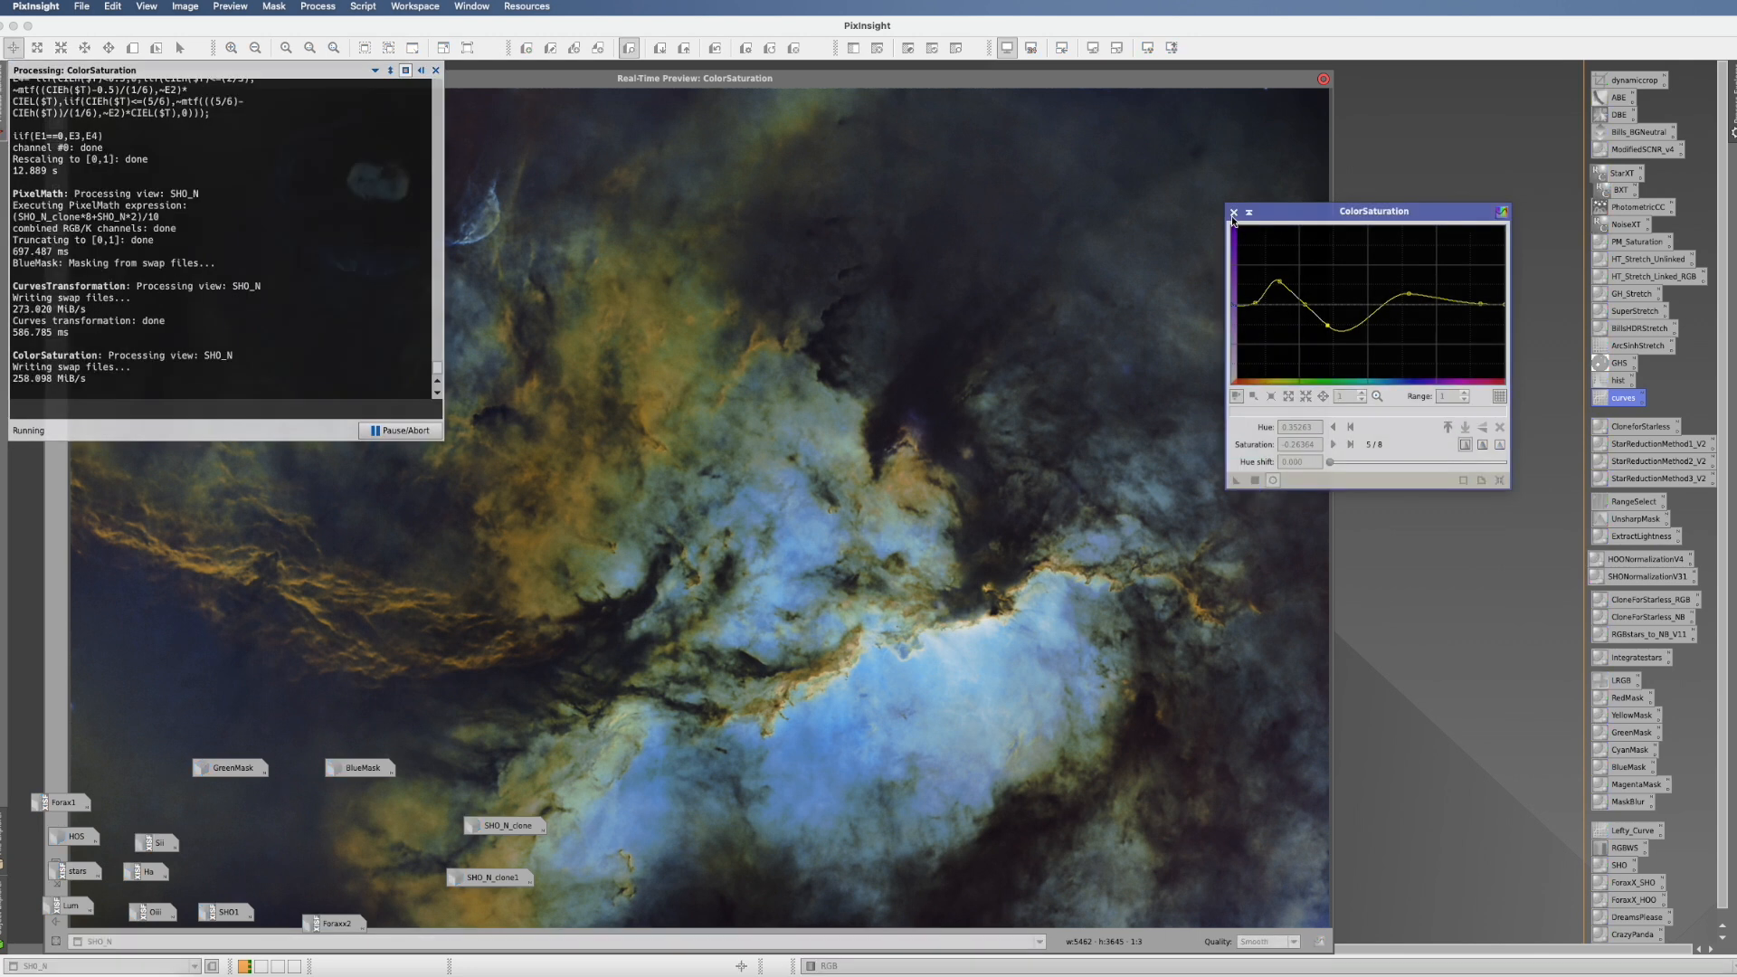
pyautogui.click(1233, 211)
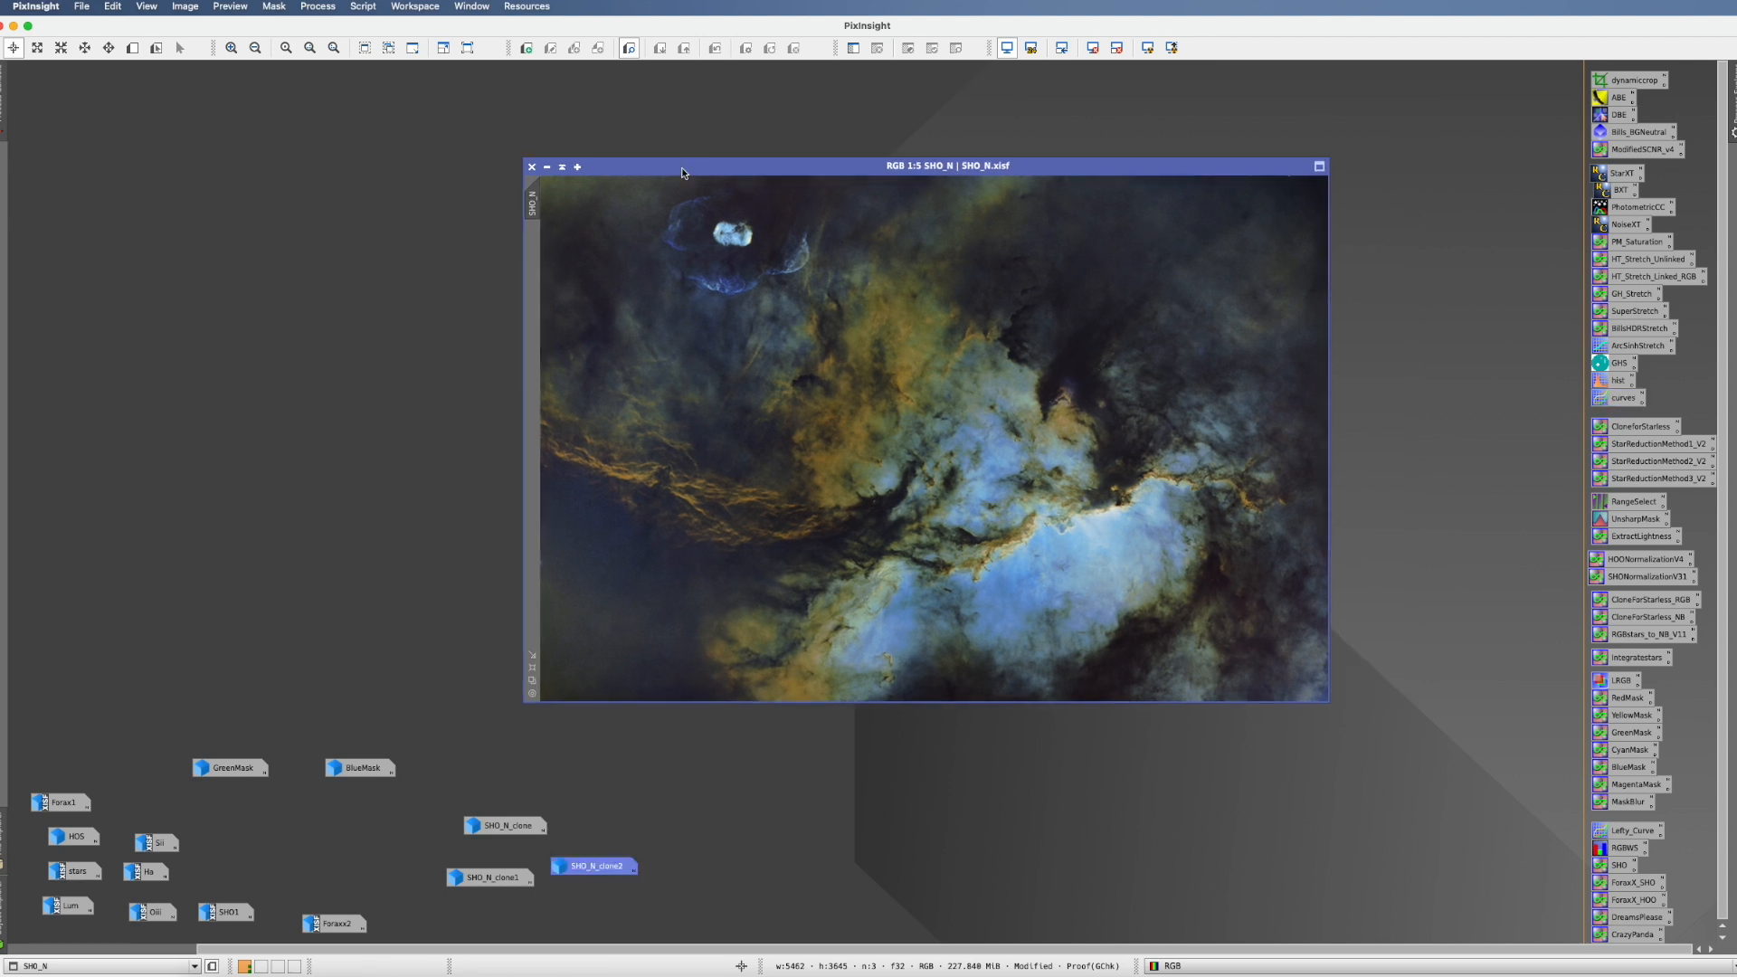
# - Apply Convolution with a StdDev of 5.40 to SHO_N using the real-time preview, and close the tool
pyautogui.moveTo(682, 172); pyautogui.dragTo(768, 163)
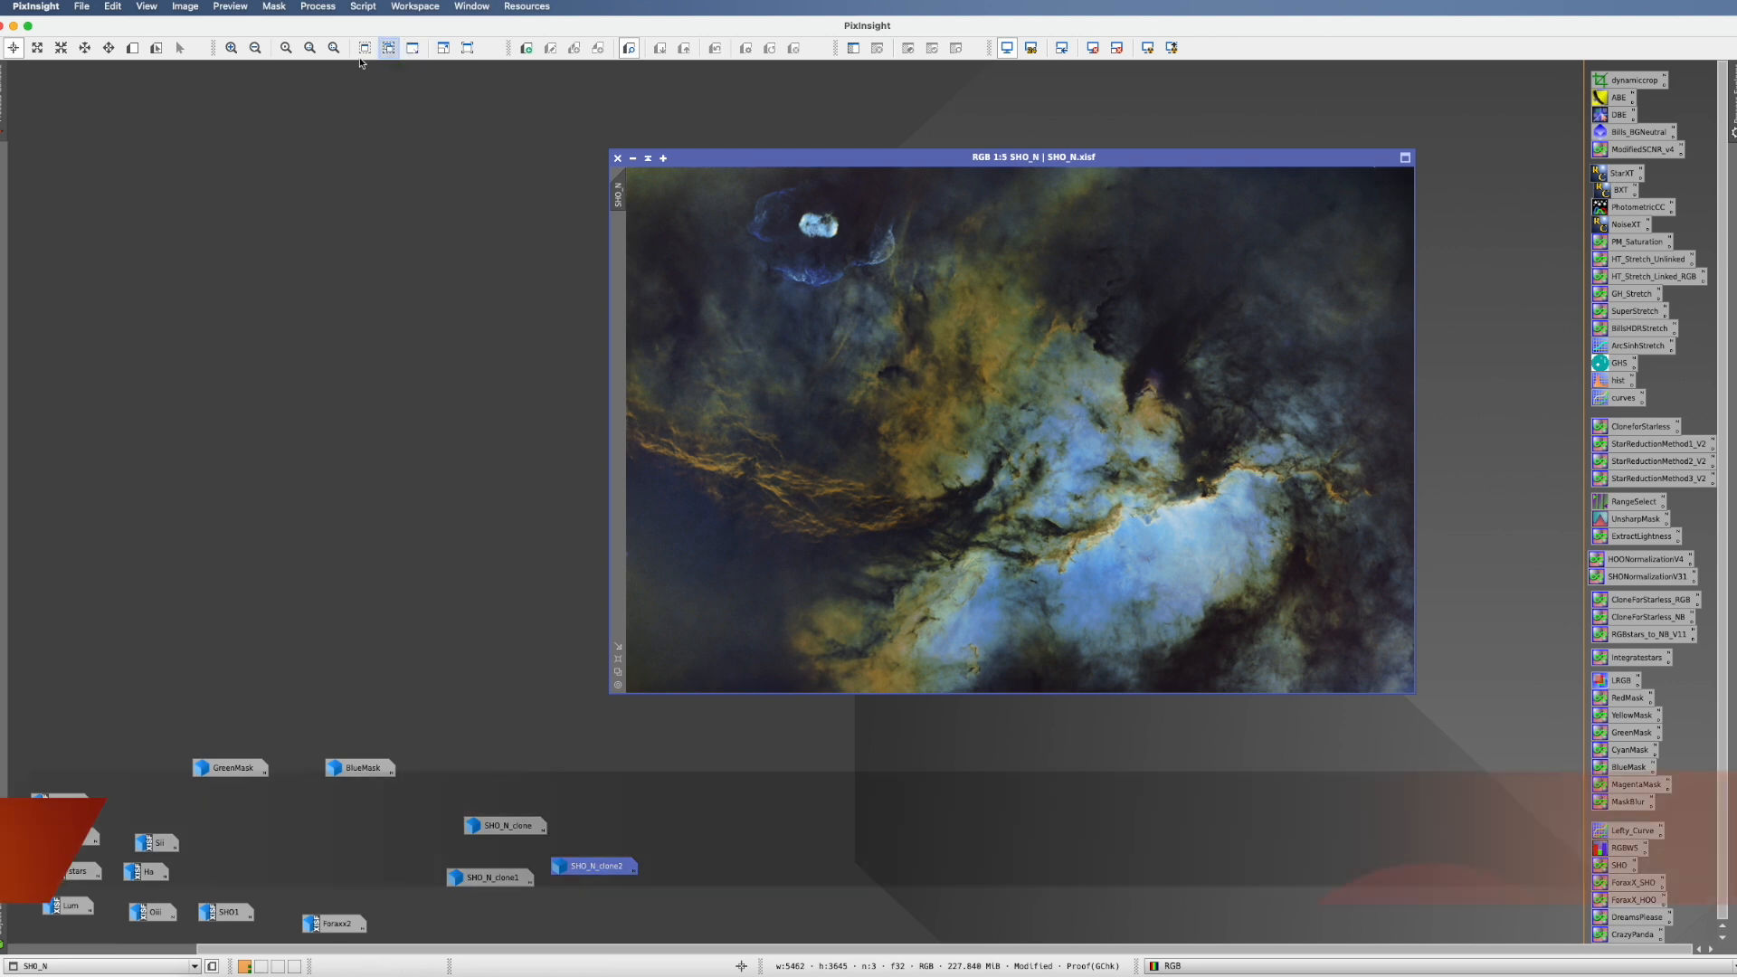
pyautogui.click(308, 6)
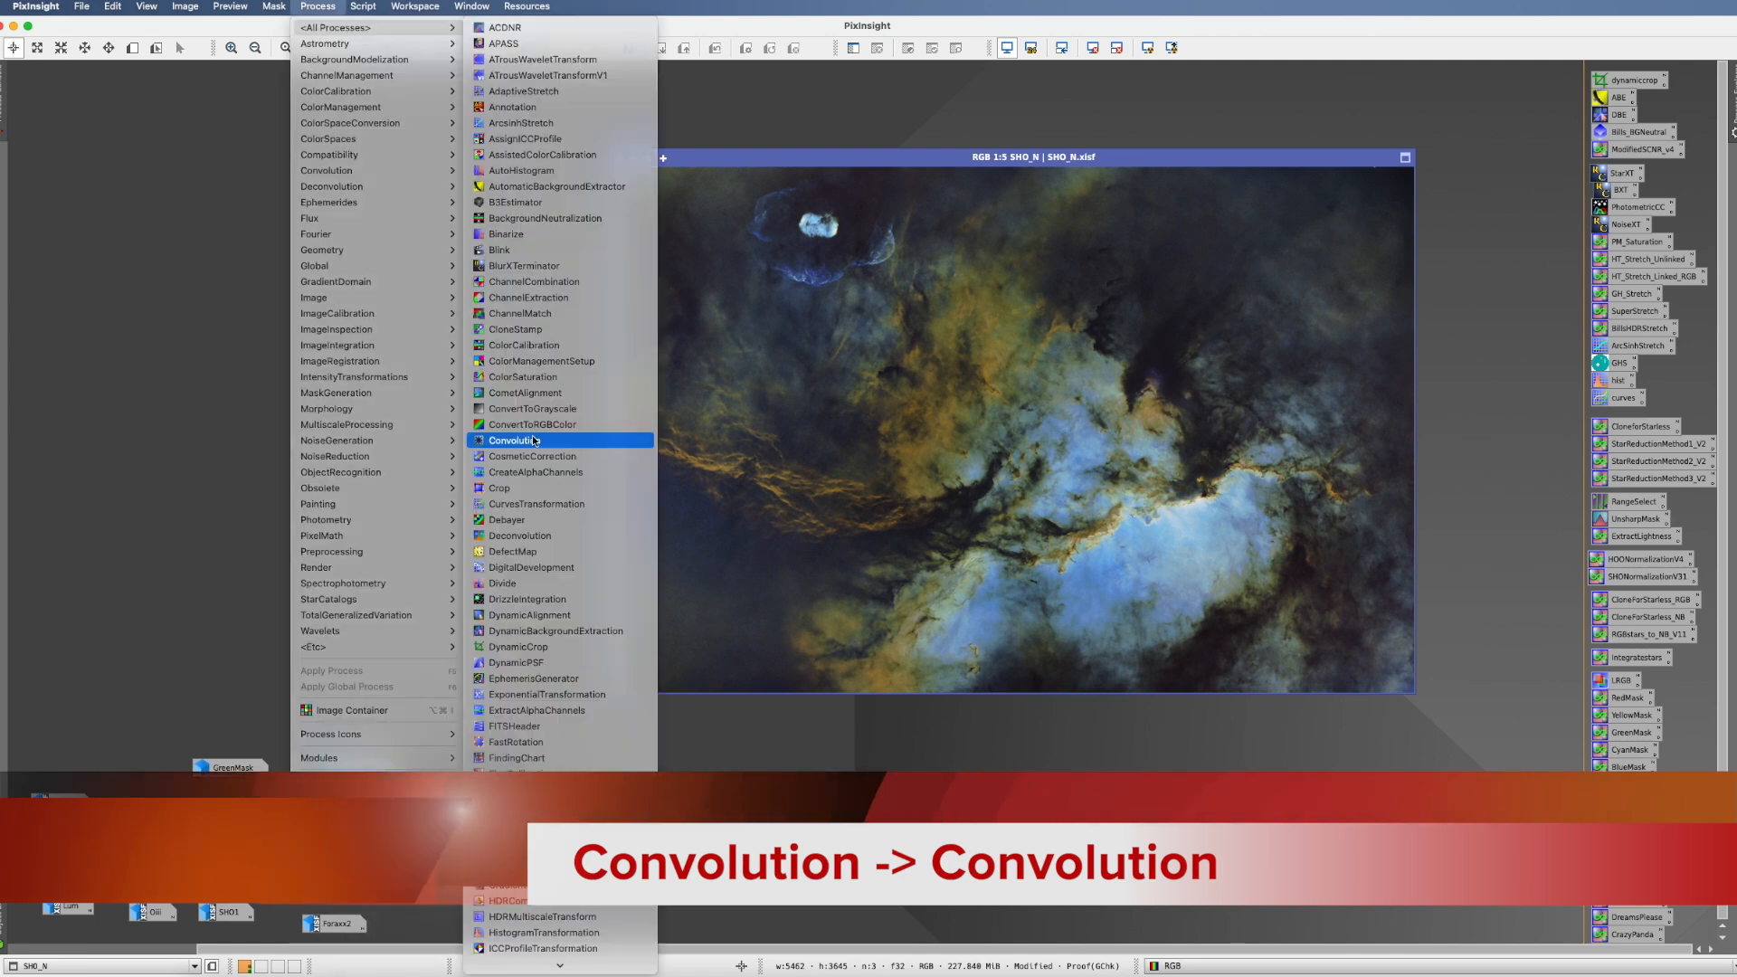
pyautogui.click(582, 438)
pyautogui.moveTo(1545, 314); pyautogui.dragTo(1285, 299)
pyautogui.click(1265, 460)
pyautogui.moveTo(1369, 359); pyautogui.dragTo(1437, 359)
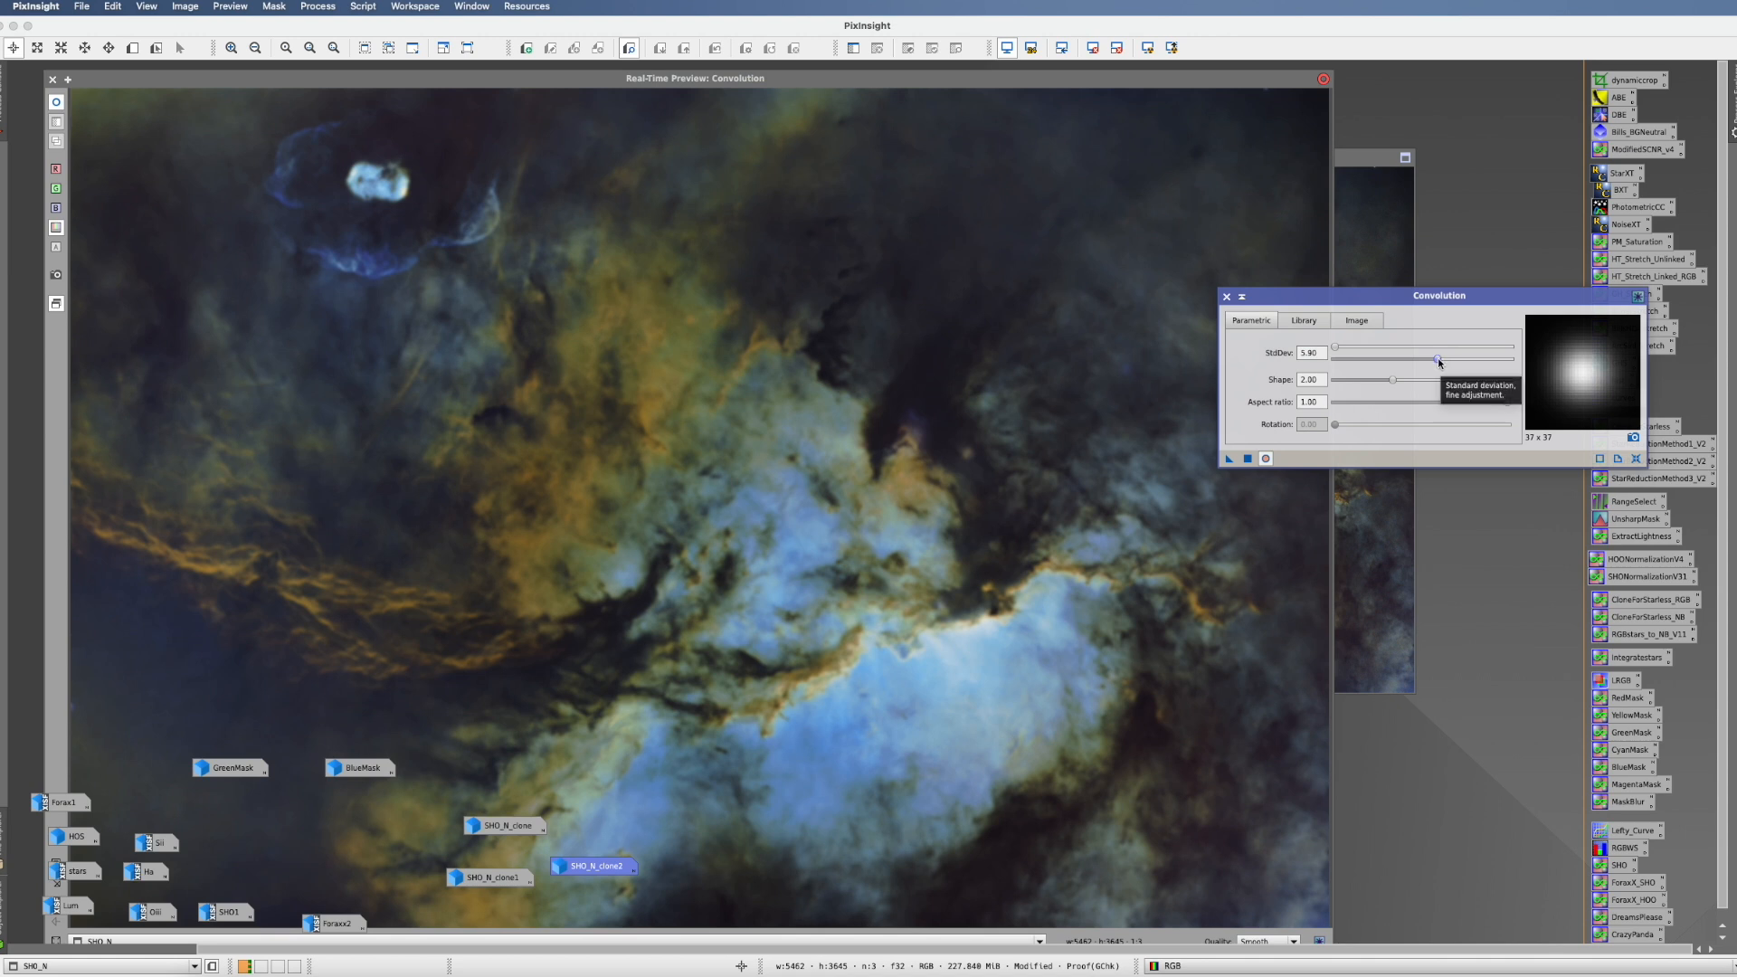
pyautogui.moveTo(1437, 359); pyautogui.dragTo(1428, 360)
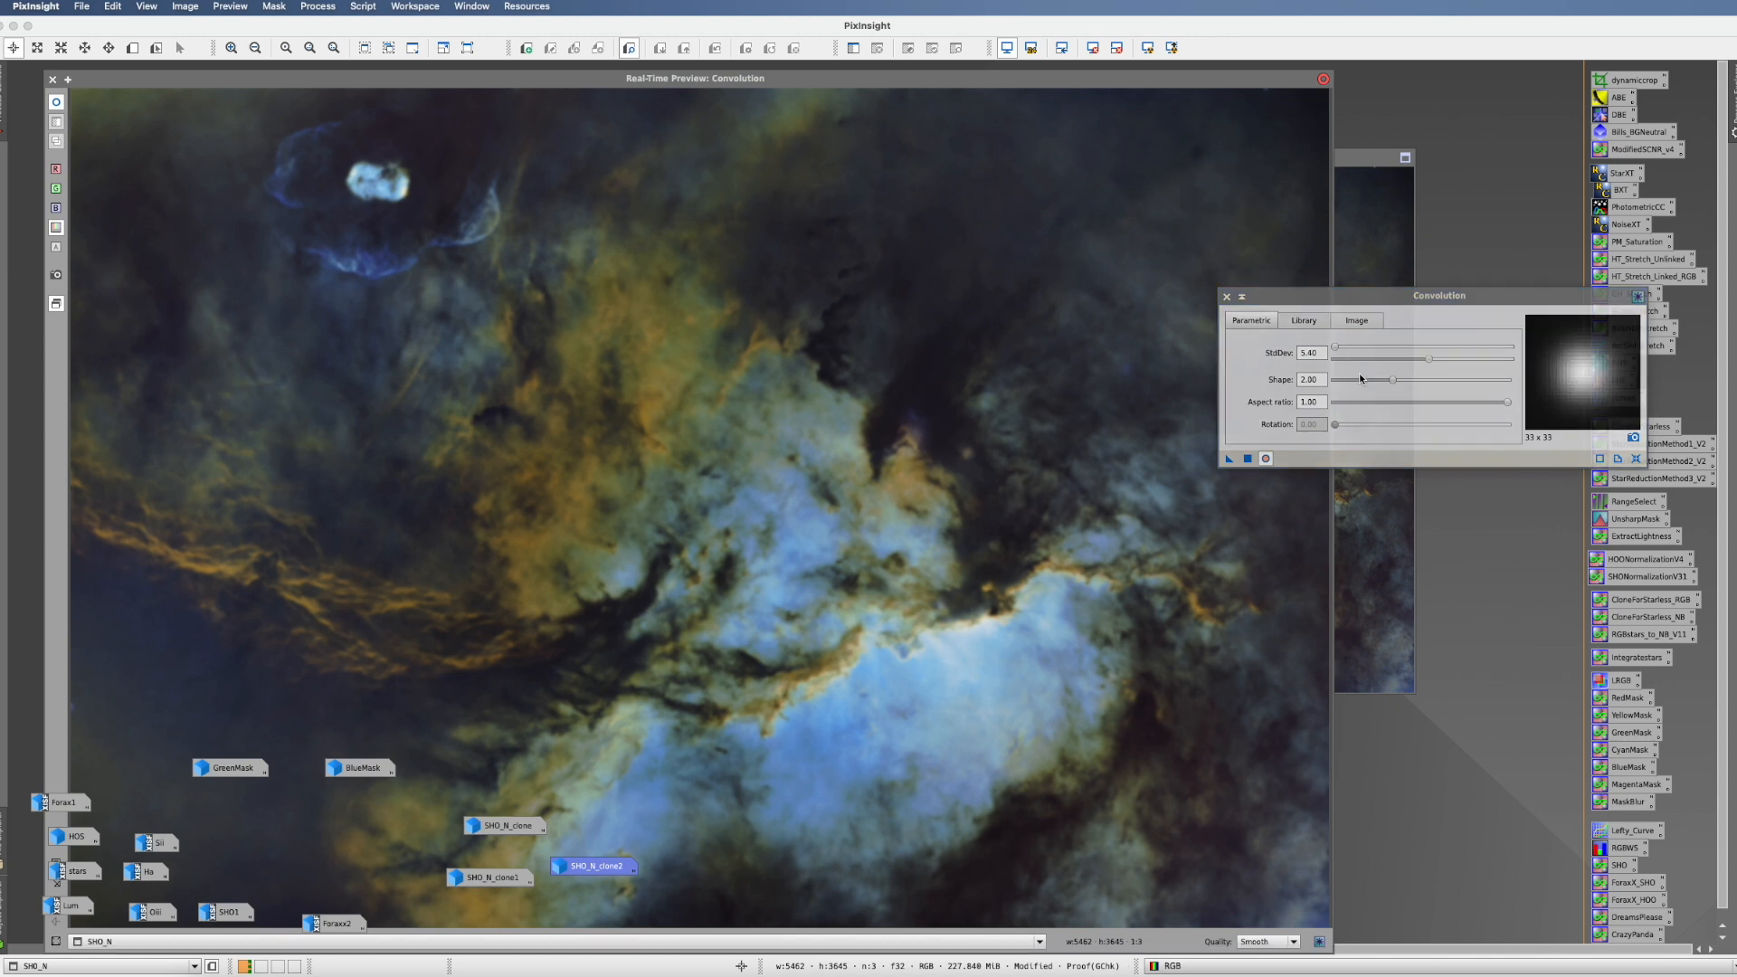
pyautogui.click(1247, 458)
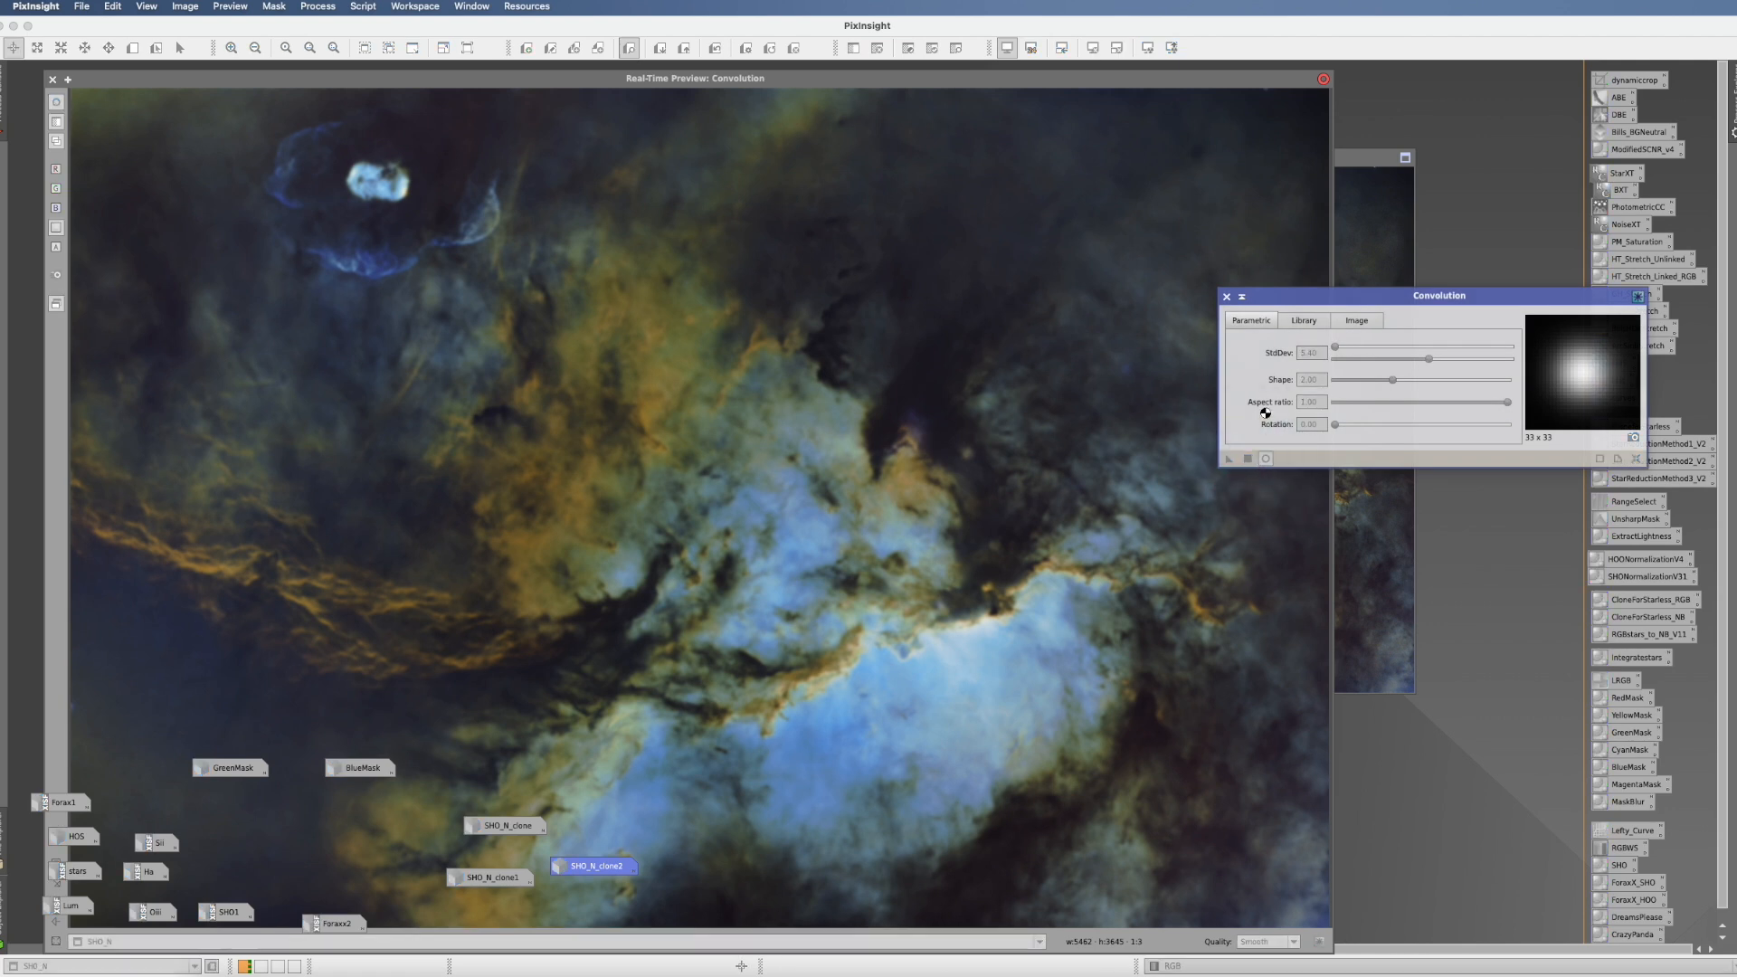
pyautogui.click(1228, 297)
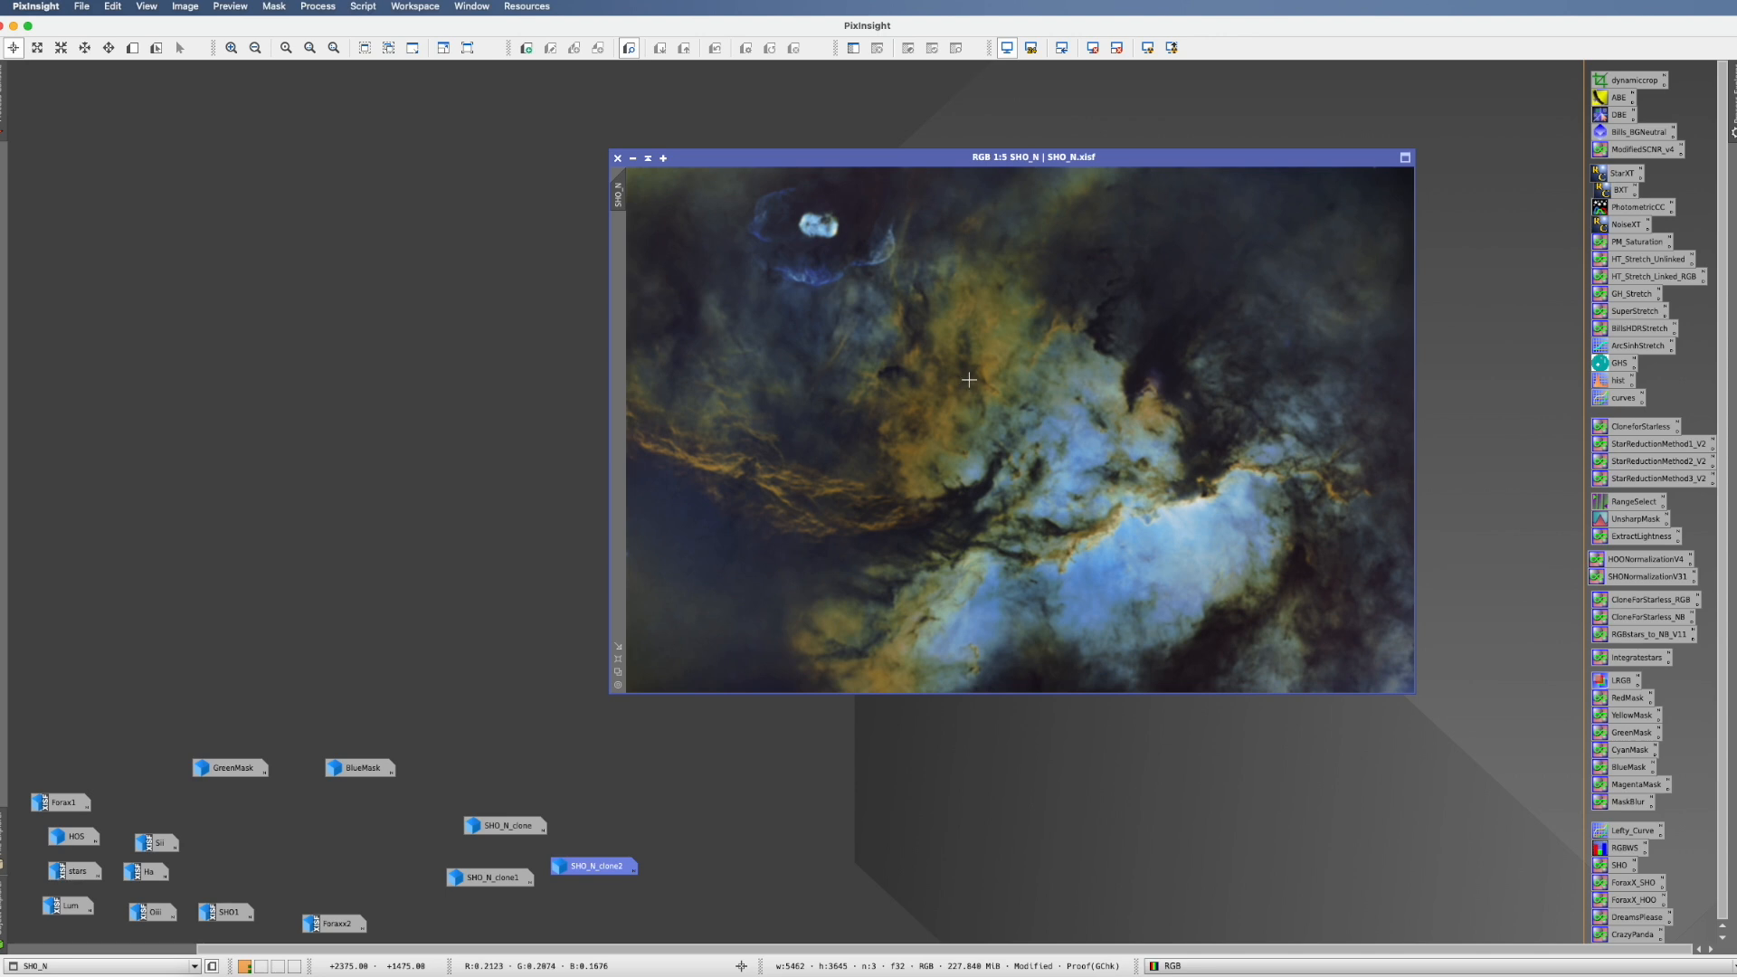
# - Bring up the Lum image beside SHO_N and set up LRGBCombination with only the L channel and Chrominance Noise Reduction enabled
pyautogui.doubleClick(70, 905)
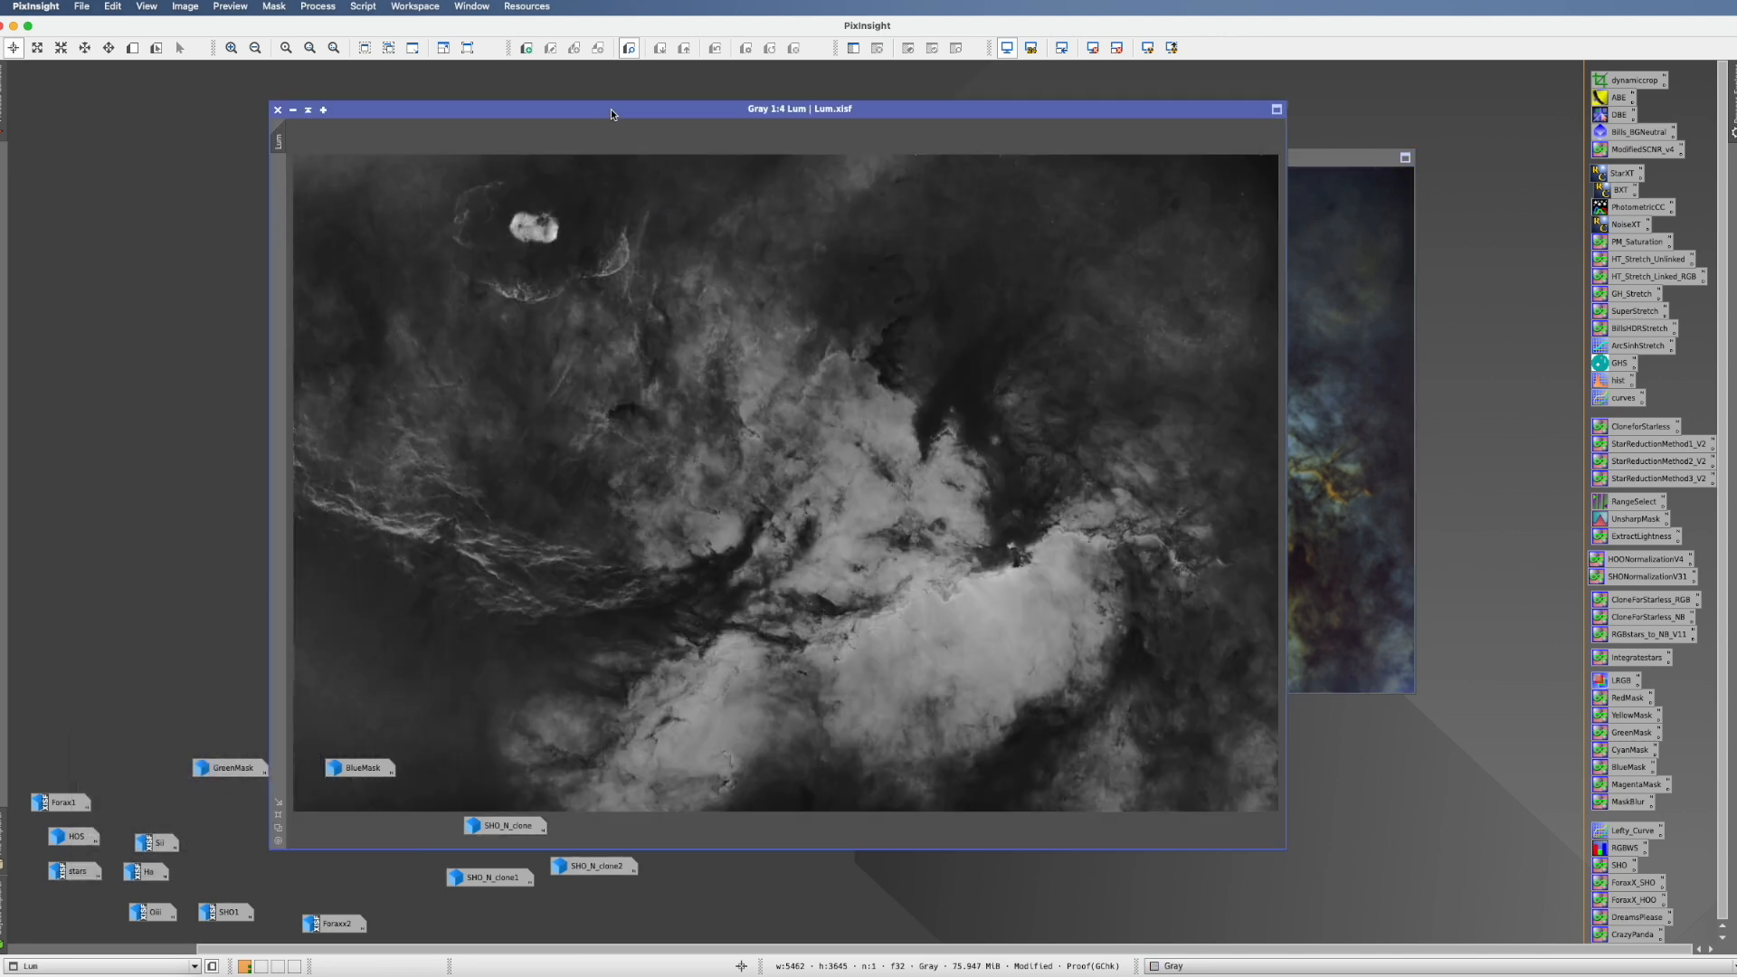
pyautogui.moveTo(627, 114); pyautogui.dragTo(492, 61)
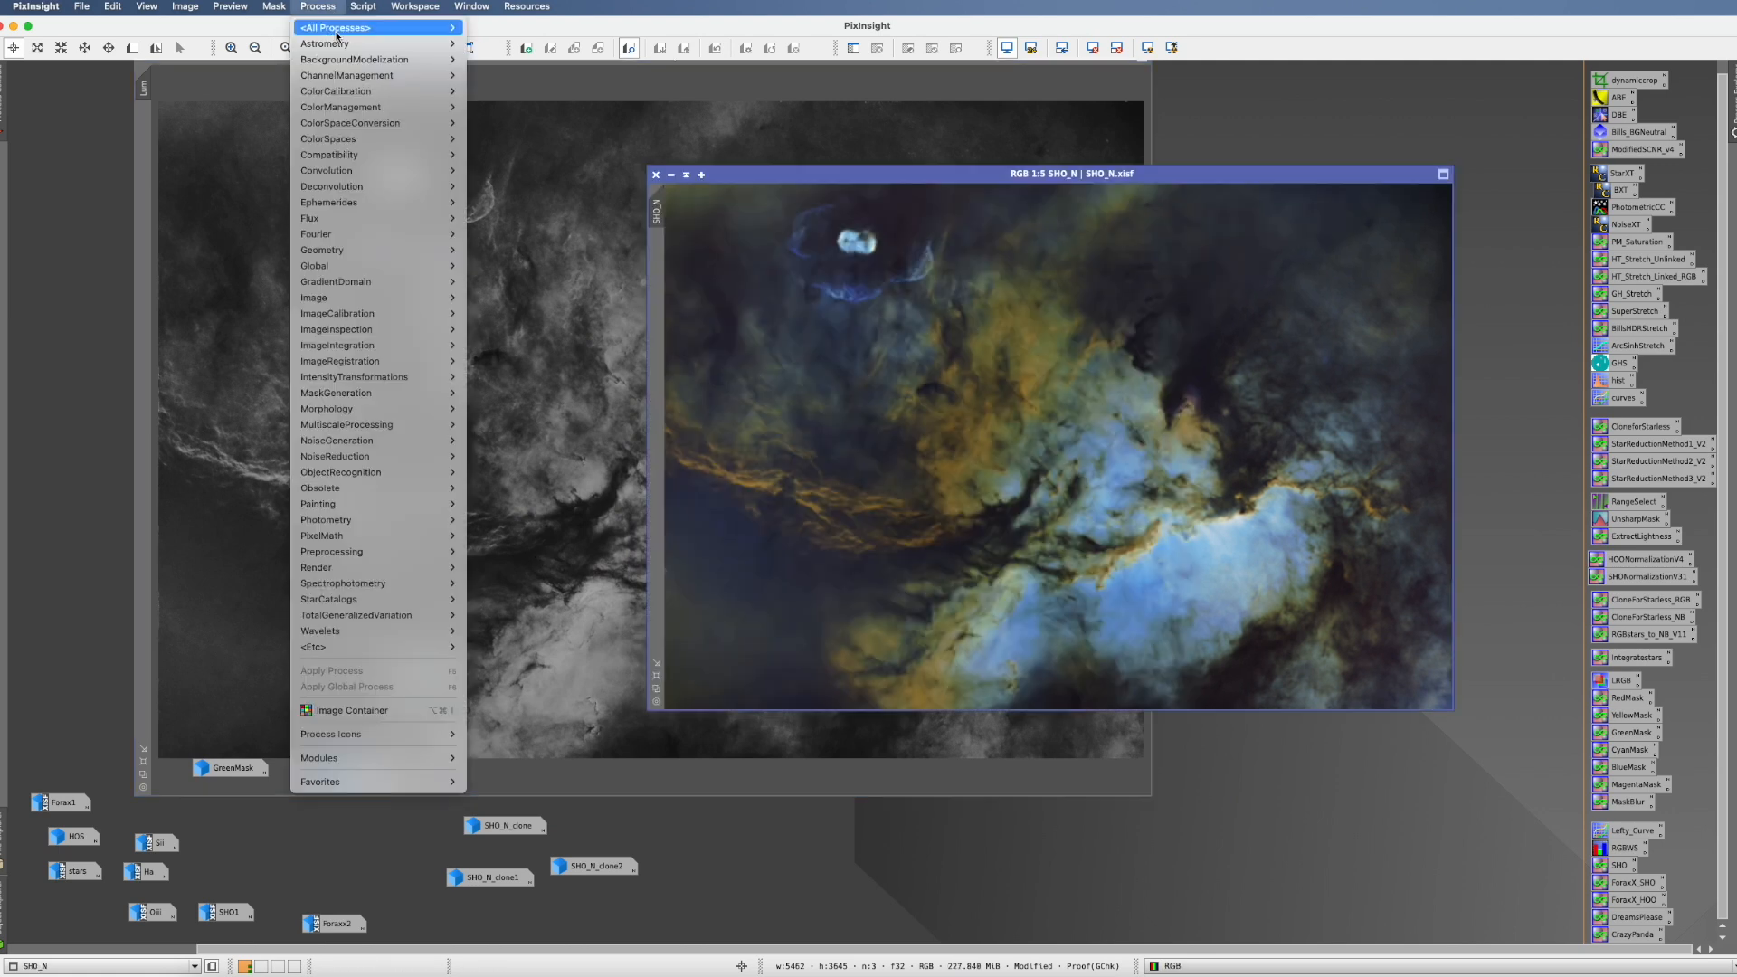
pyautogui.moveTo(361, 27)
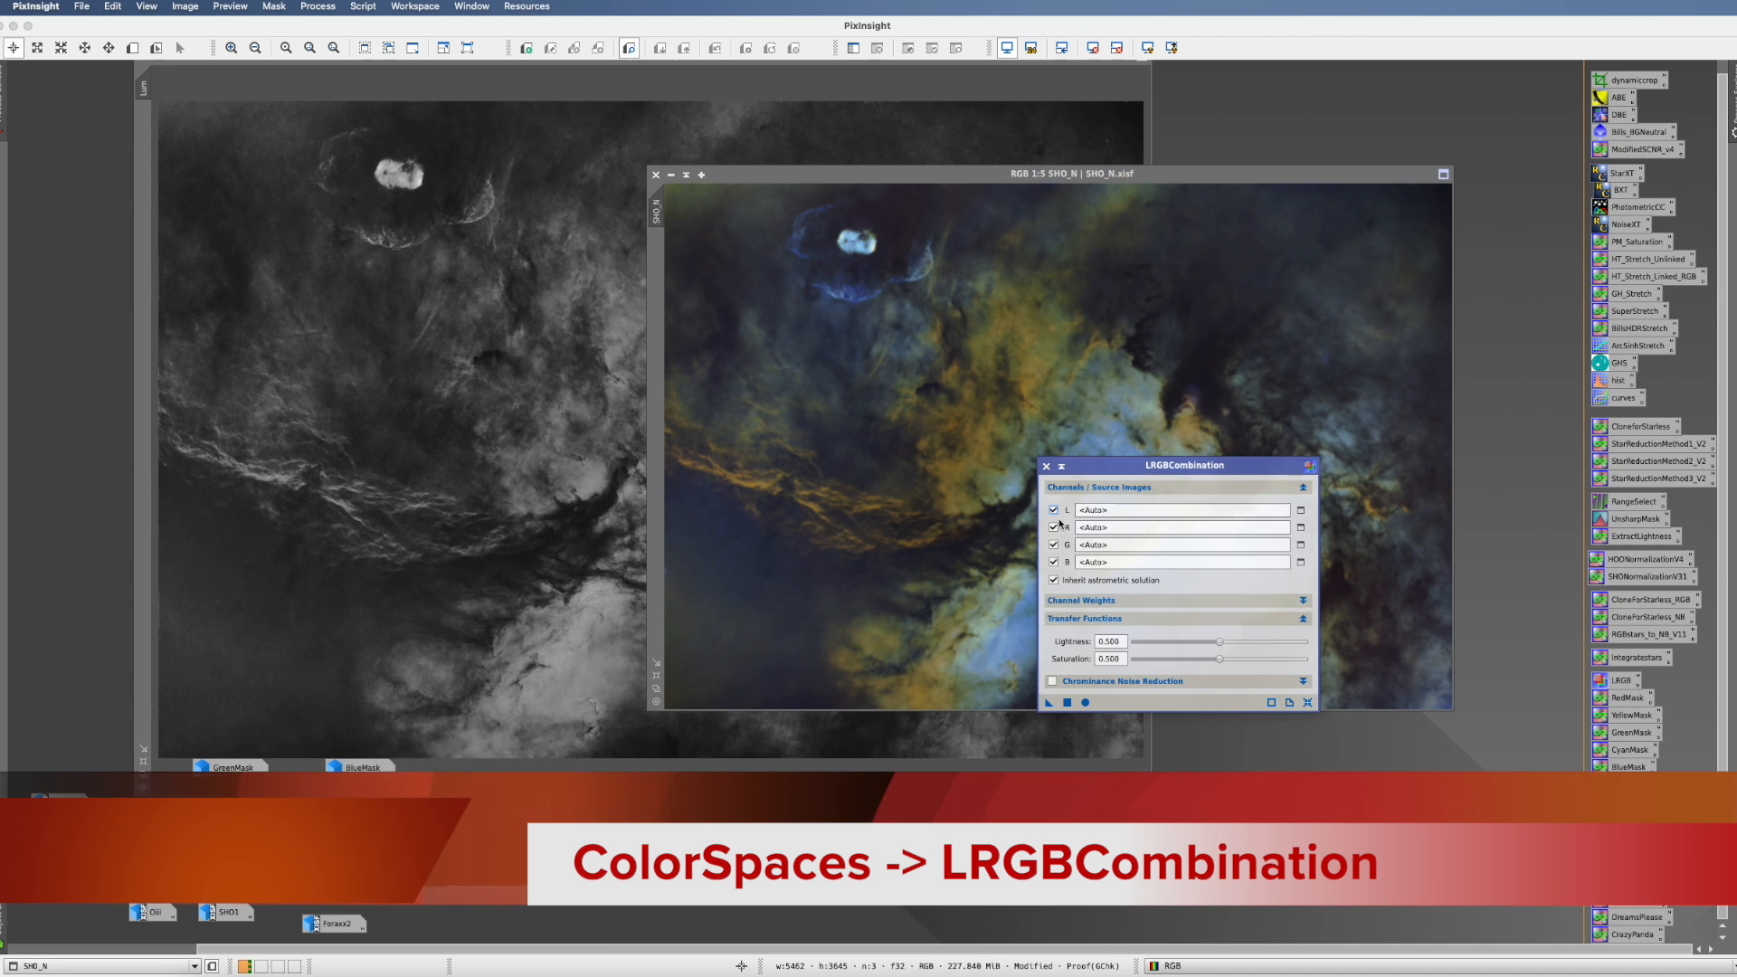
pyautogui.click(1054, 527)
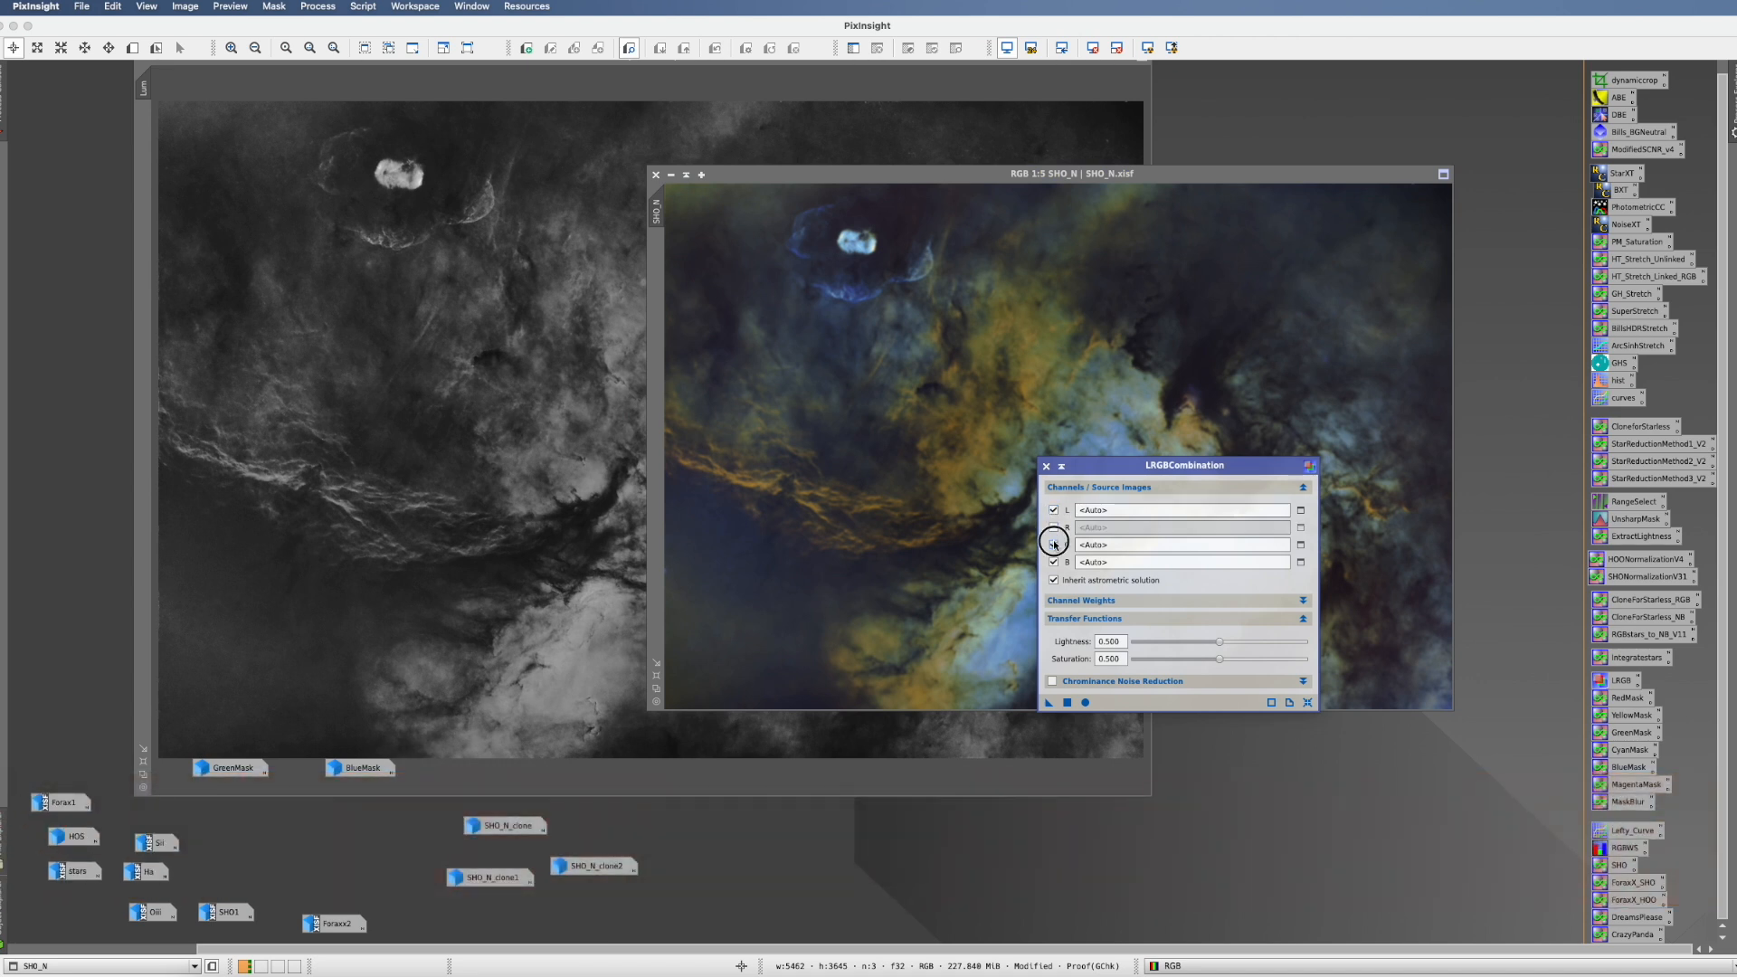
pyautogui.click(1053, 544)
pyautogui.click(1054, 562)
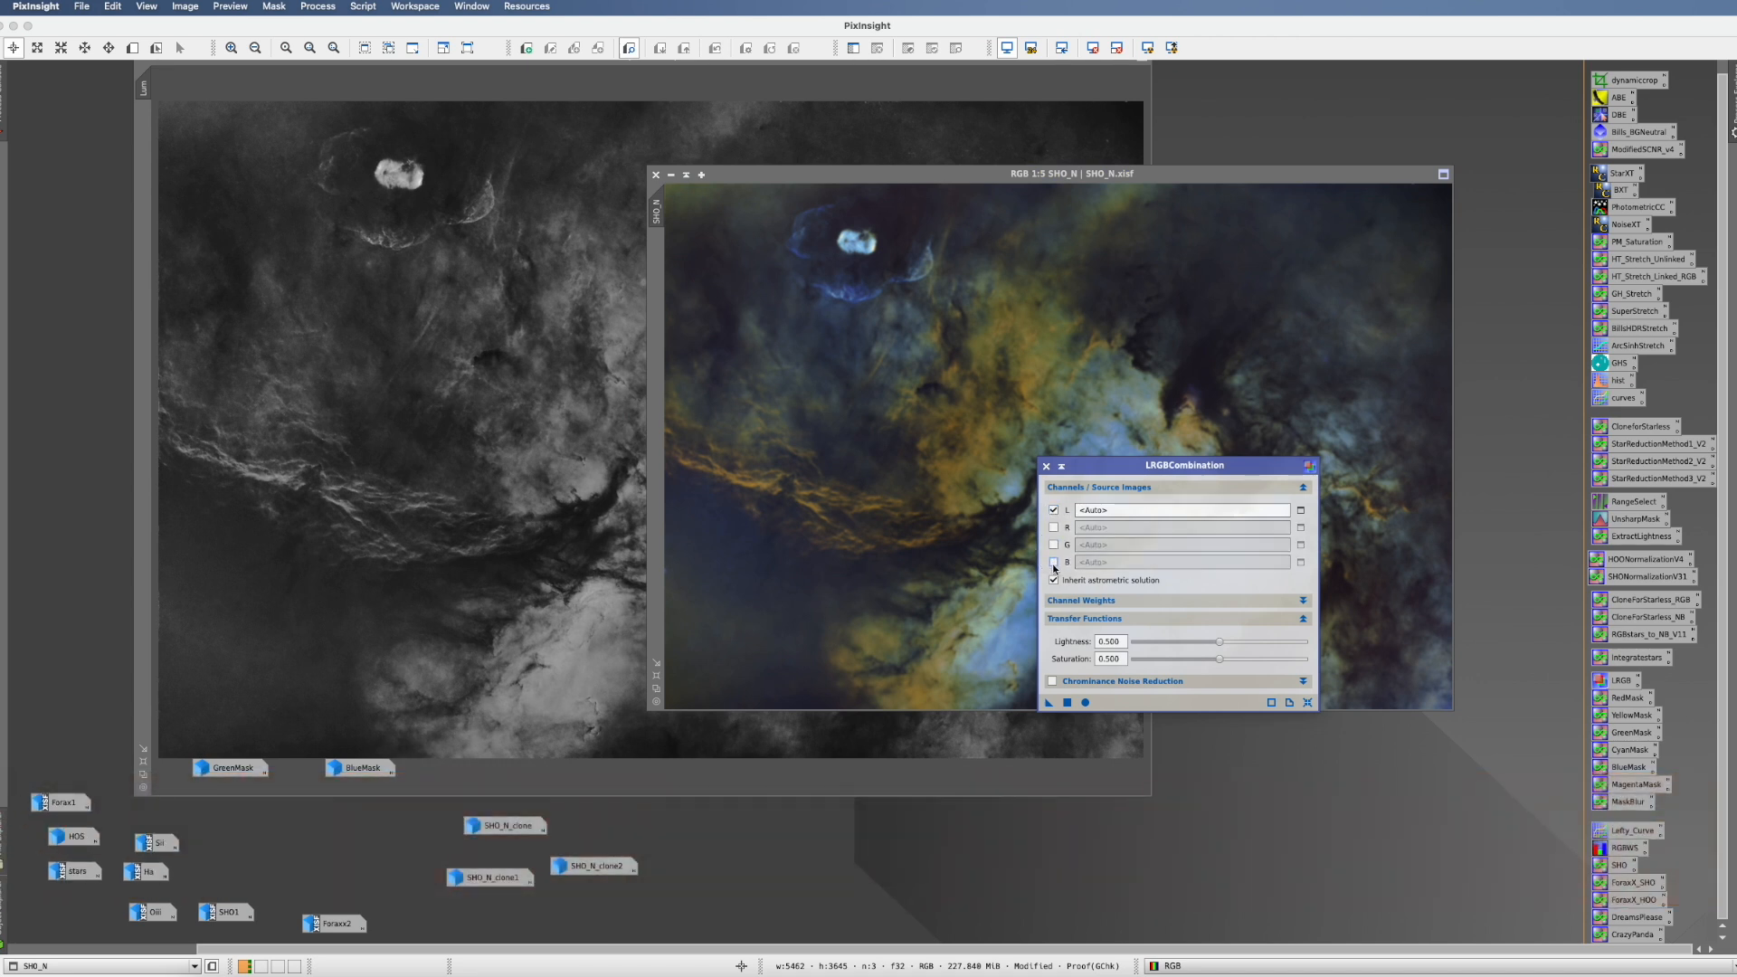
pyautogui.click(1052, 680)
# - Assign Lum as the L source, apply LRGBCombination to SHO_N, and close the tool
pyautogui.moveTo(143, 88); pyautogui.dragTo(1122, 516)
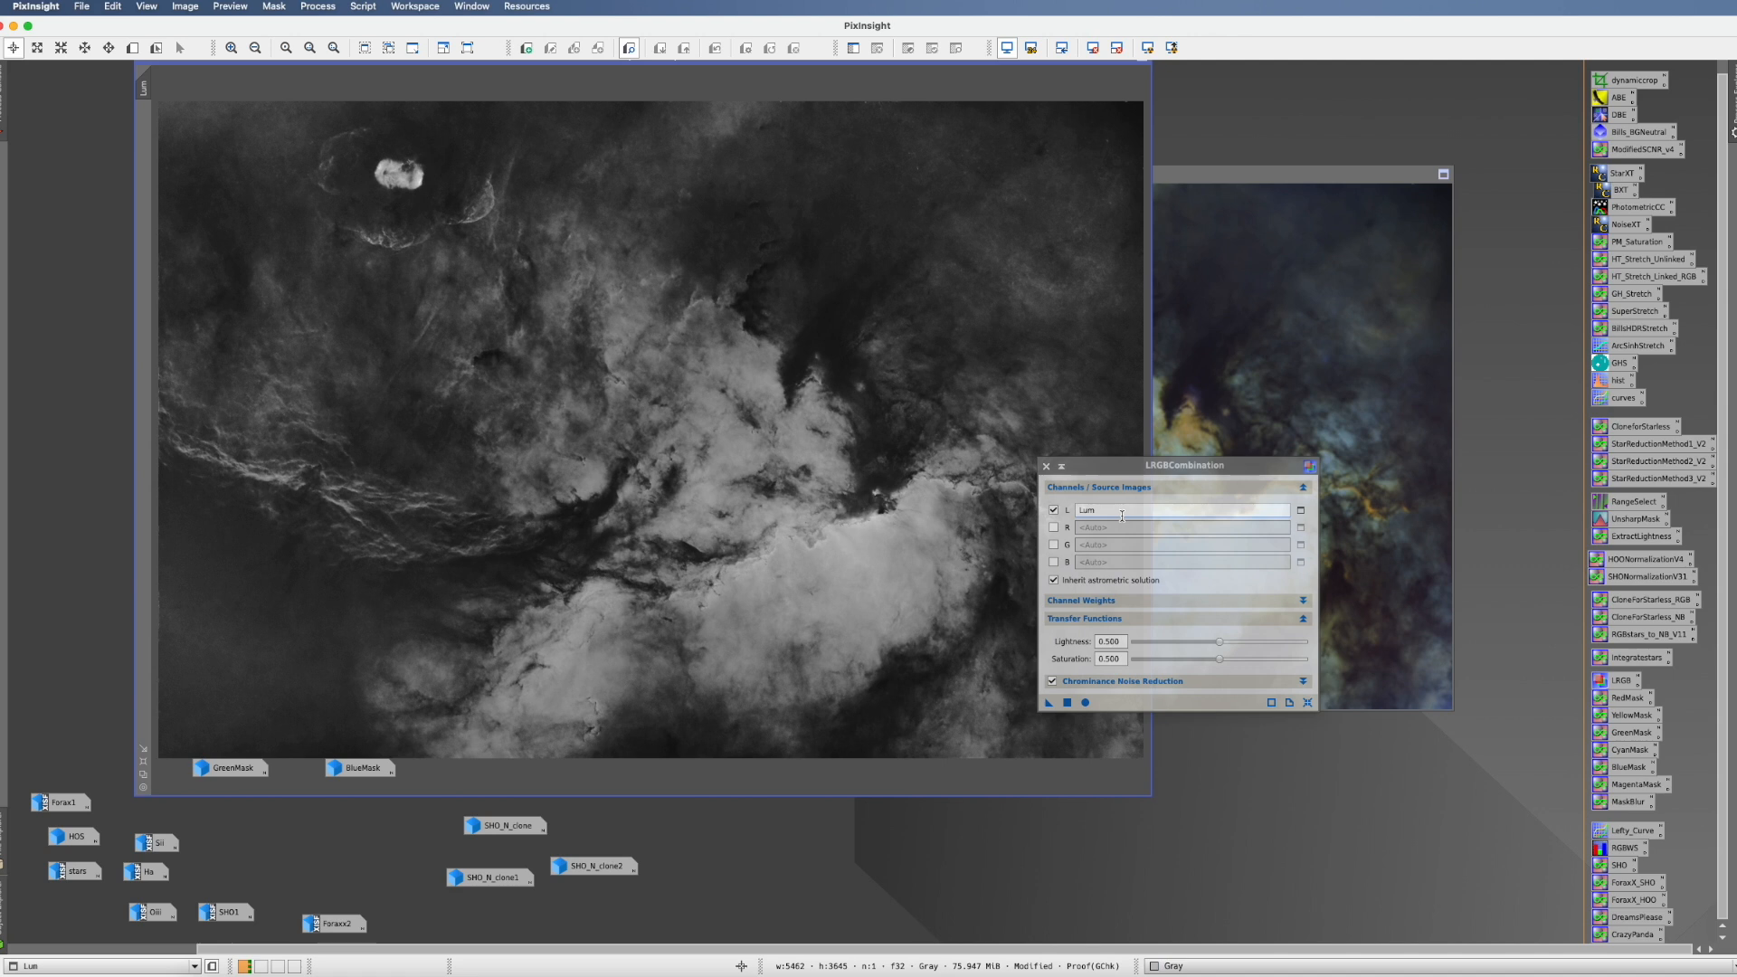
pyautogui.moveTo(1049, 703); pyautogui.dragTo(1292, 385)
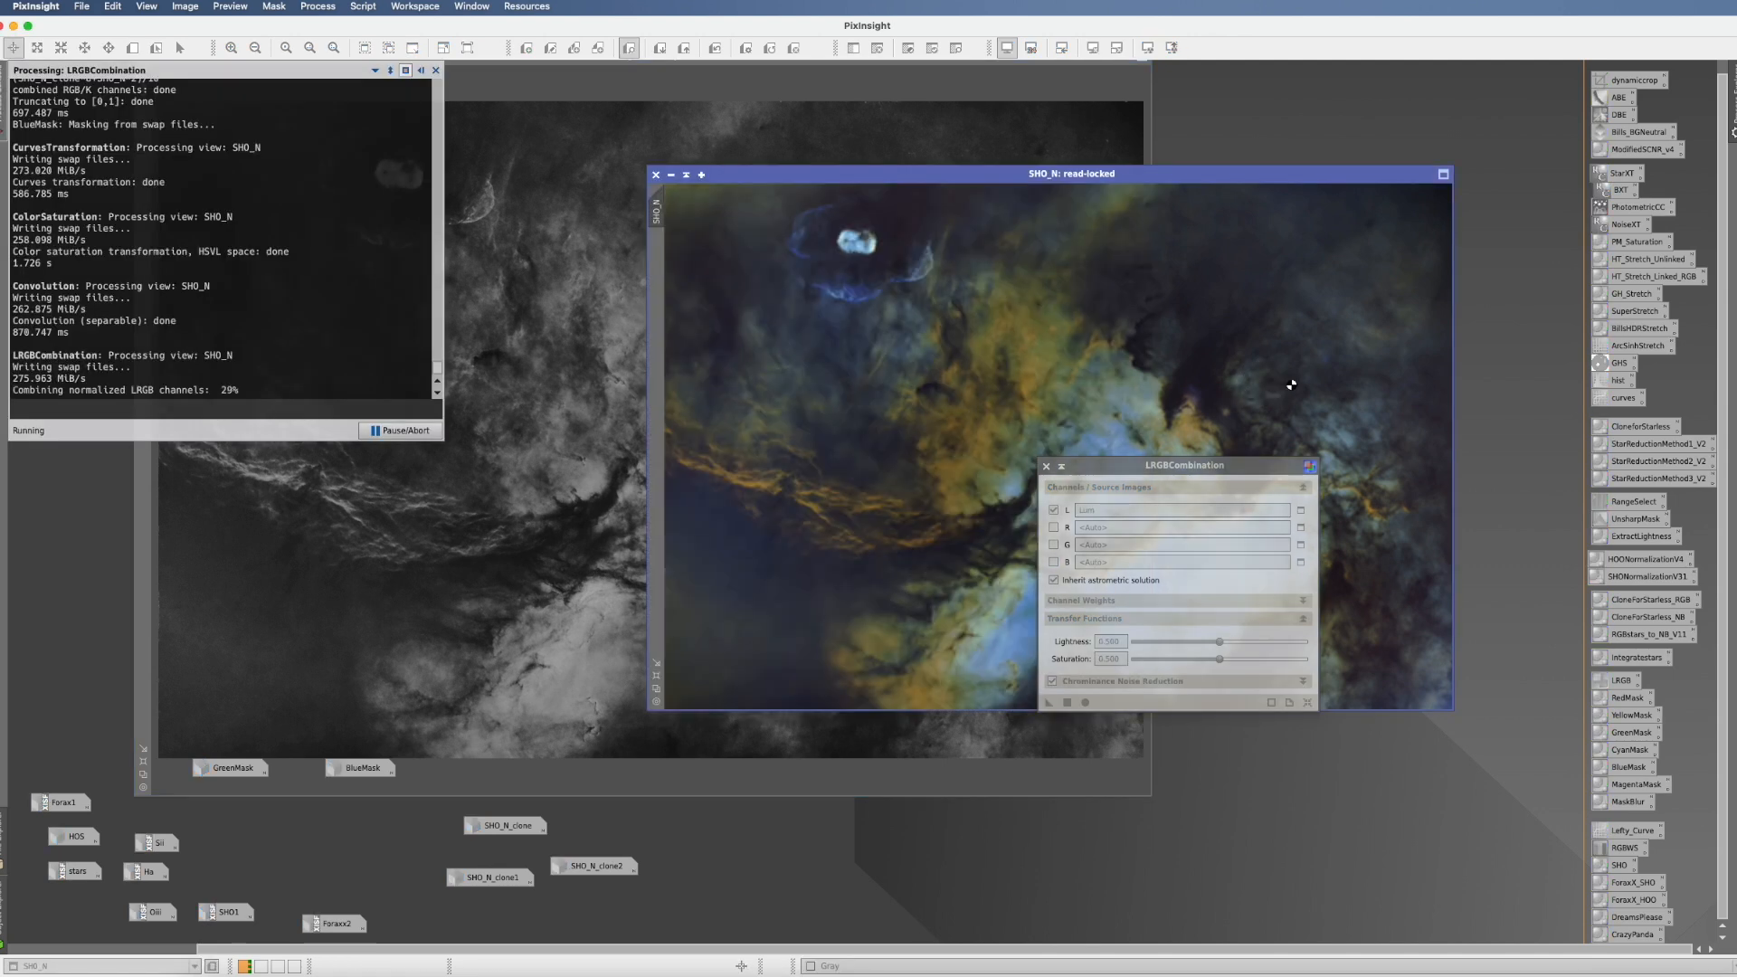
pyautogui.click(1046, 466)
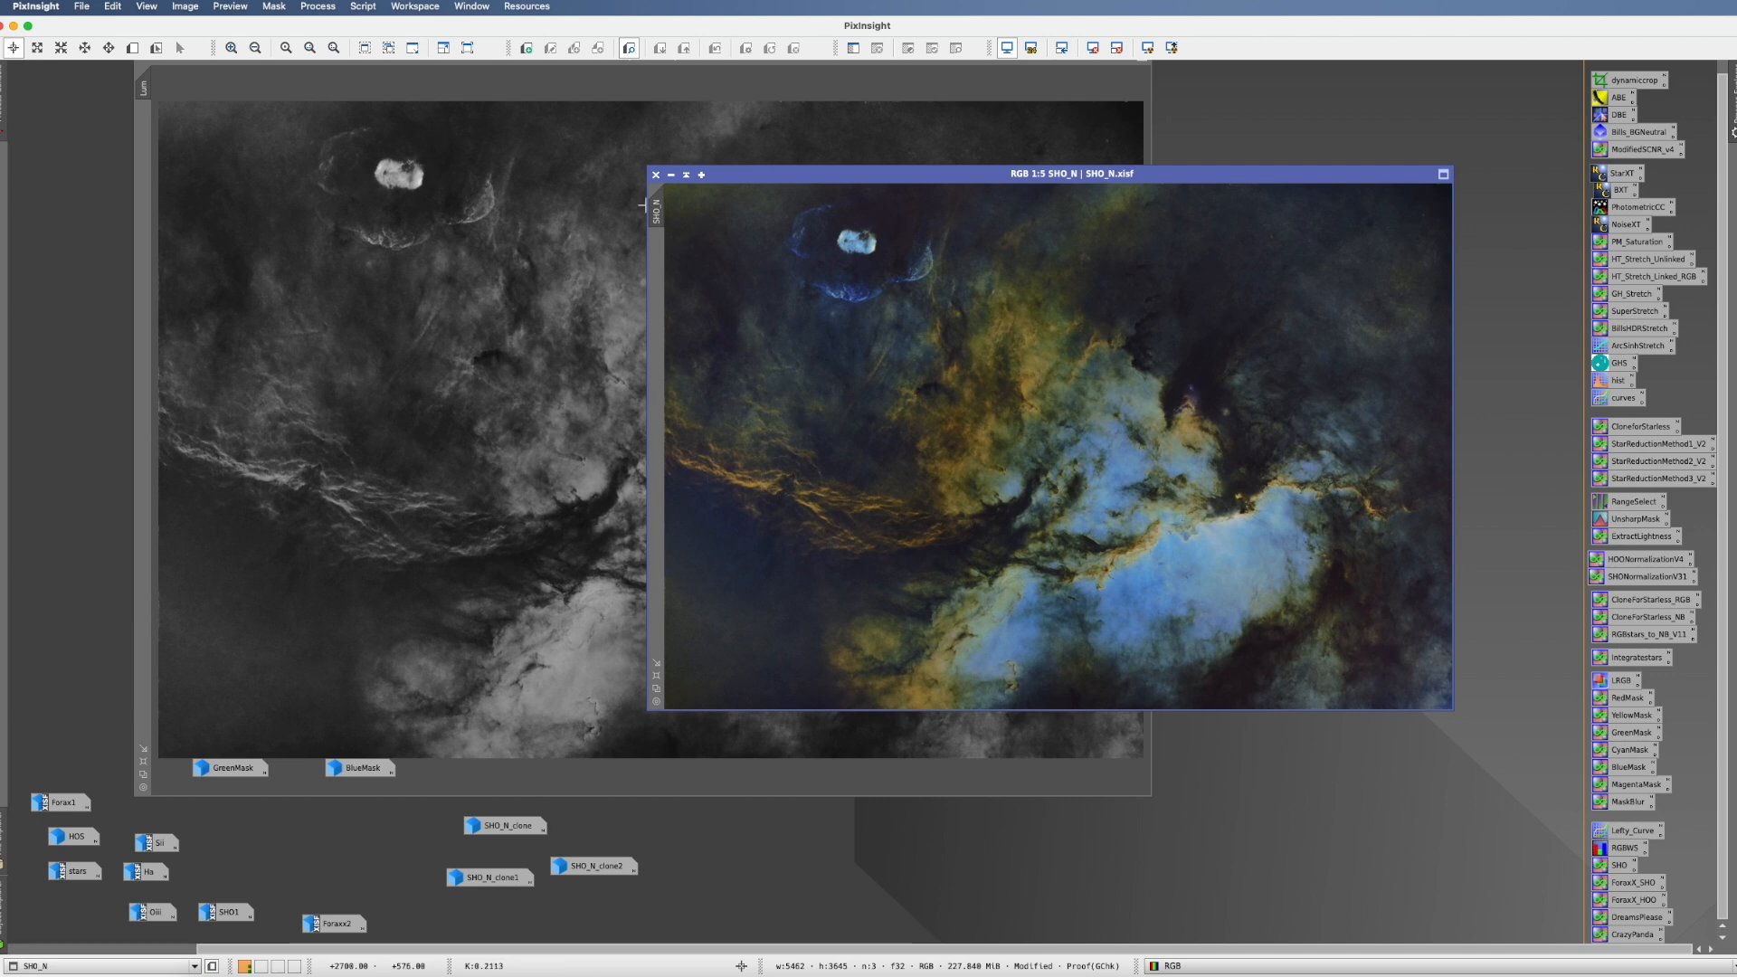
# - Minimize the Lum image and enlarge the SHO_N window to a 1:4 view
pyautogui.click(158, 61)
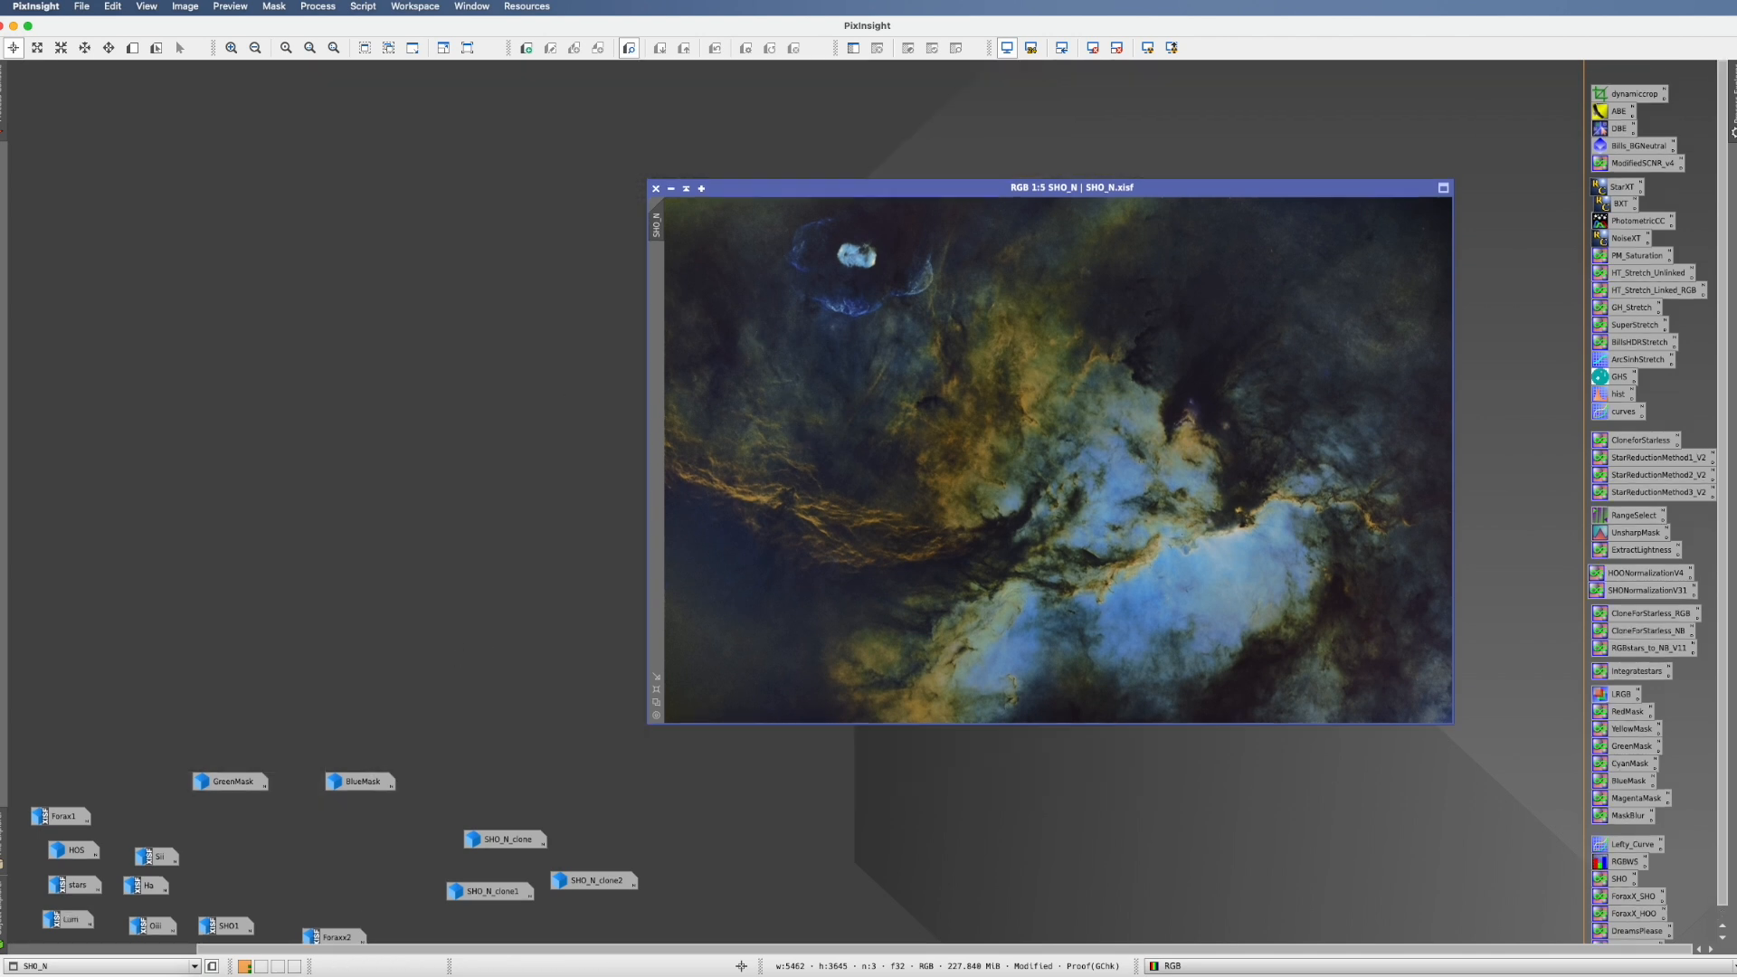
pyautogui.moveTo(846, 188); pyautogui.dragTo(543, 144)
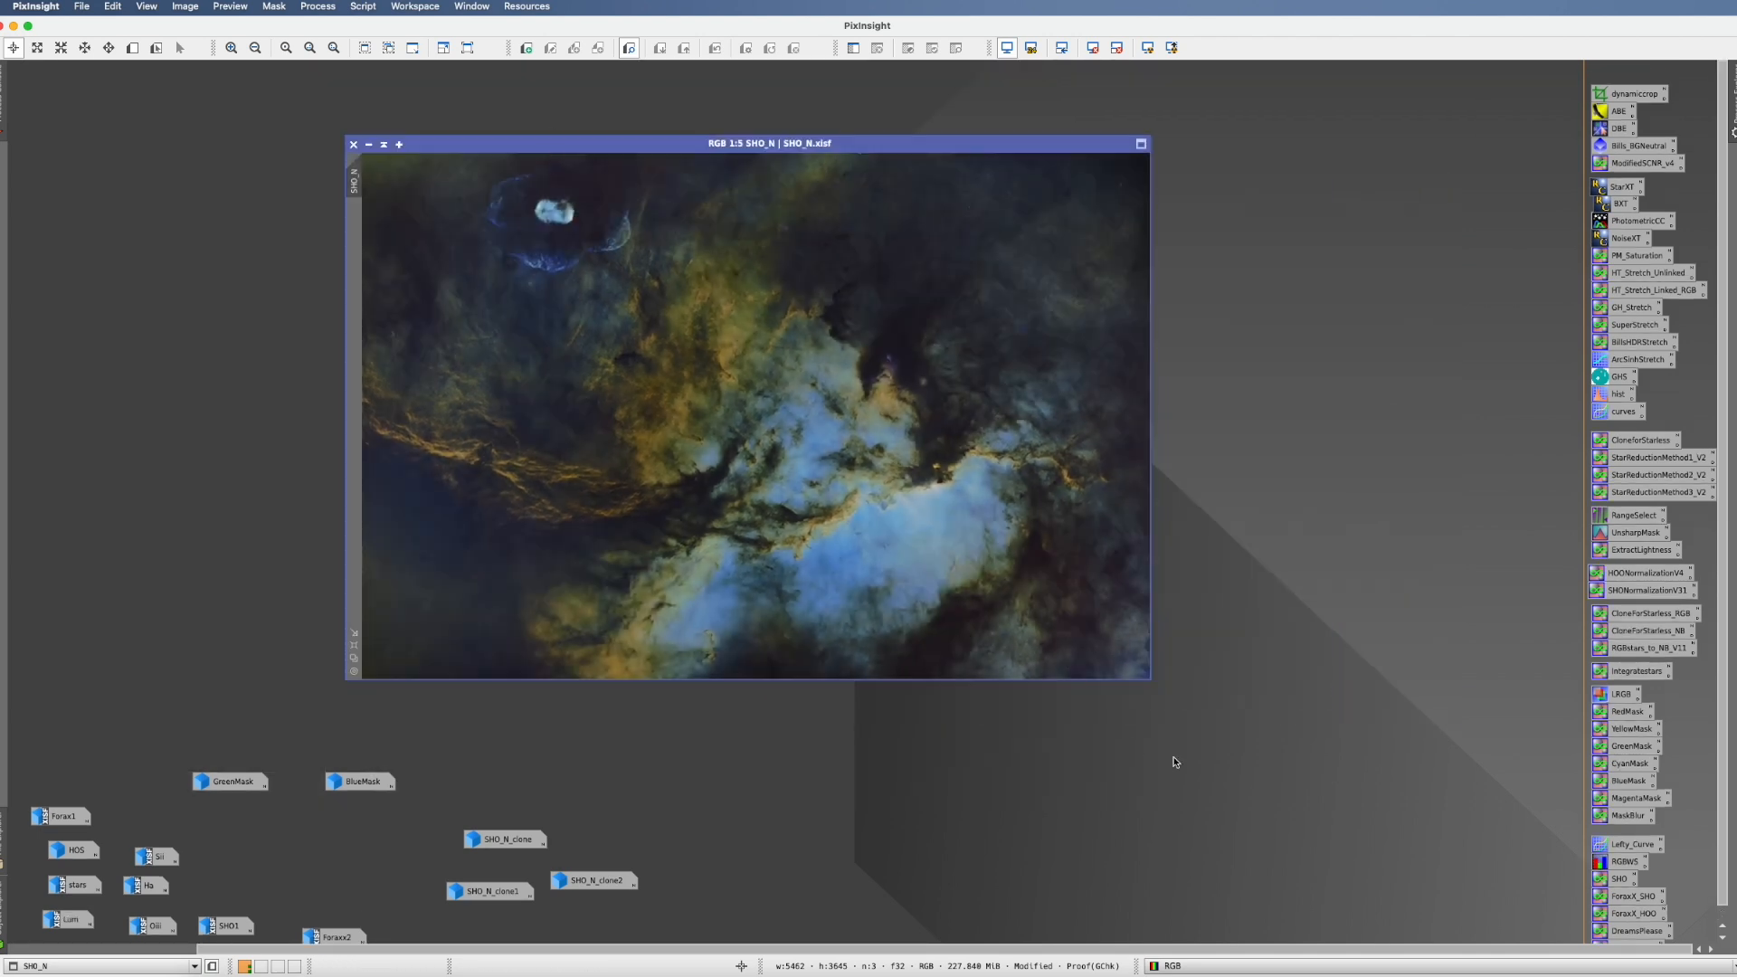
pyautogui.moveTo(1149, 678); pyautogui.dragTo(1401, 796)
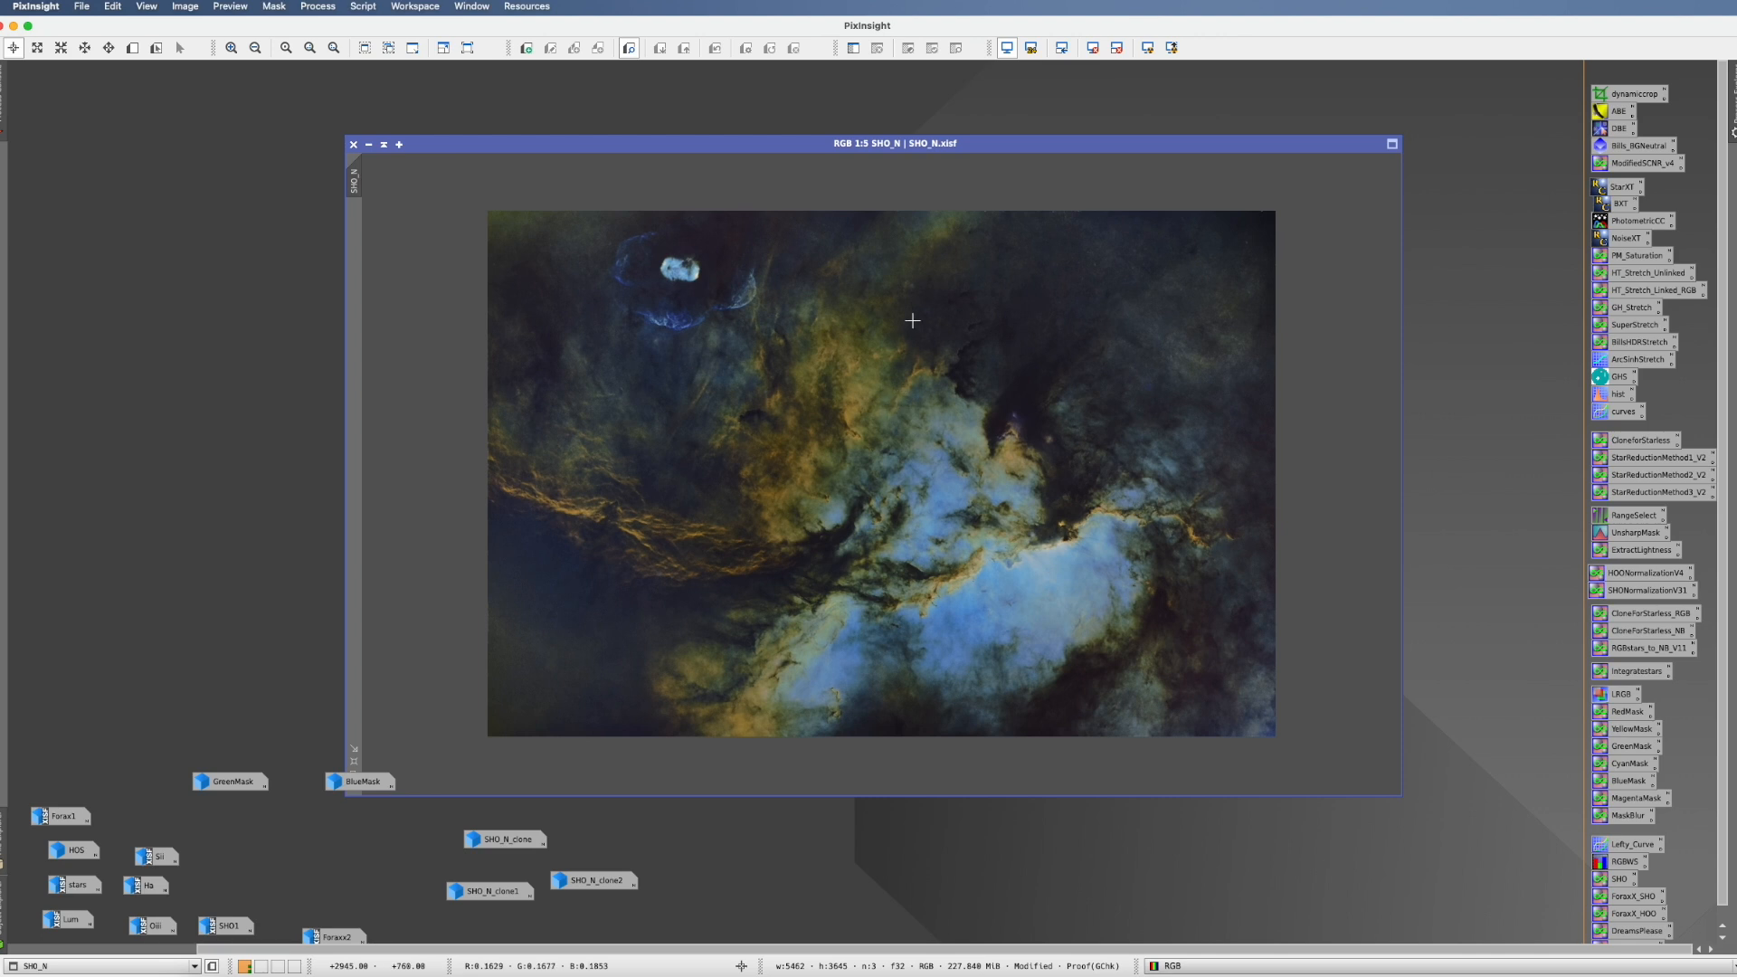
pyautogui.press('super+0')
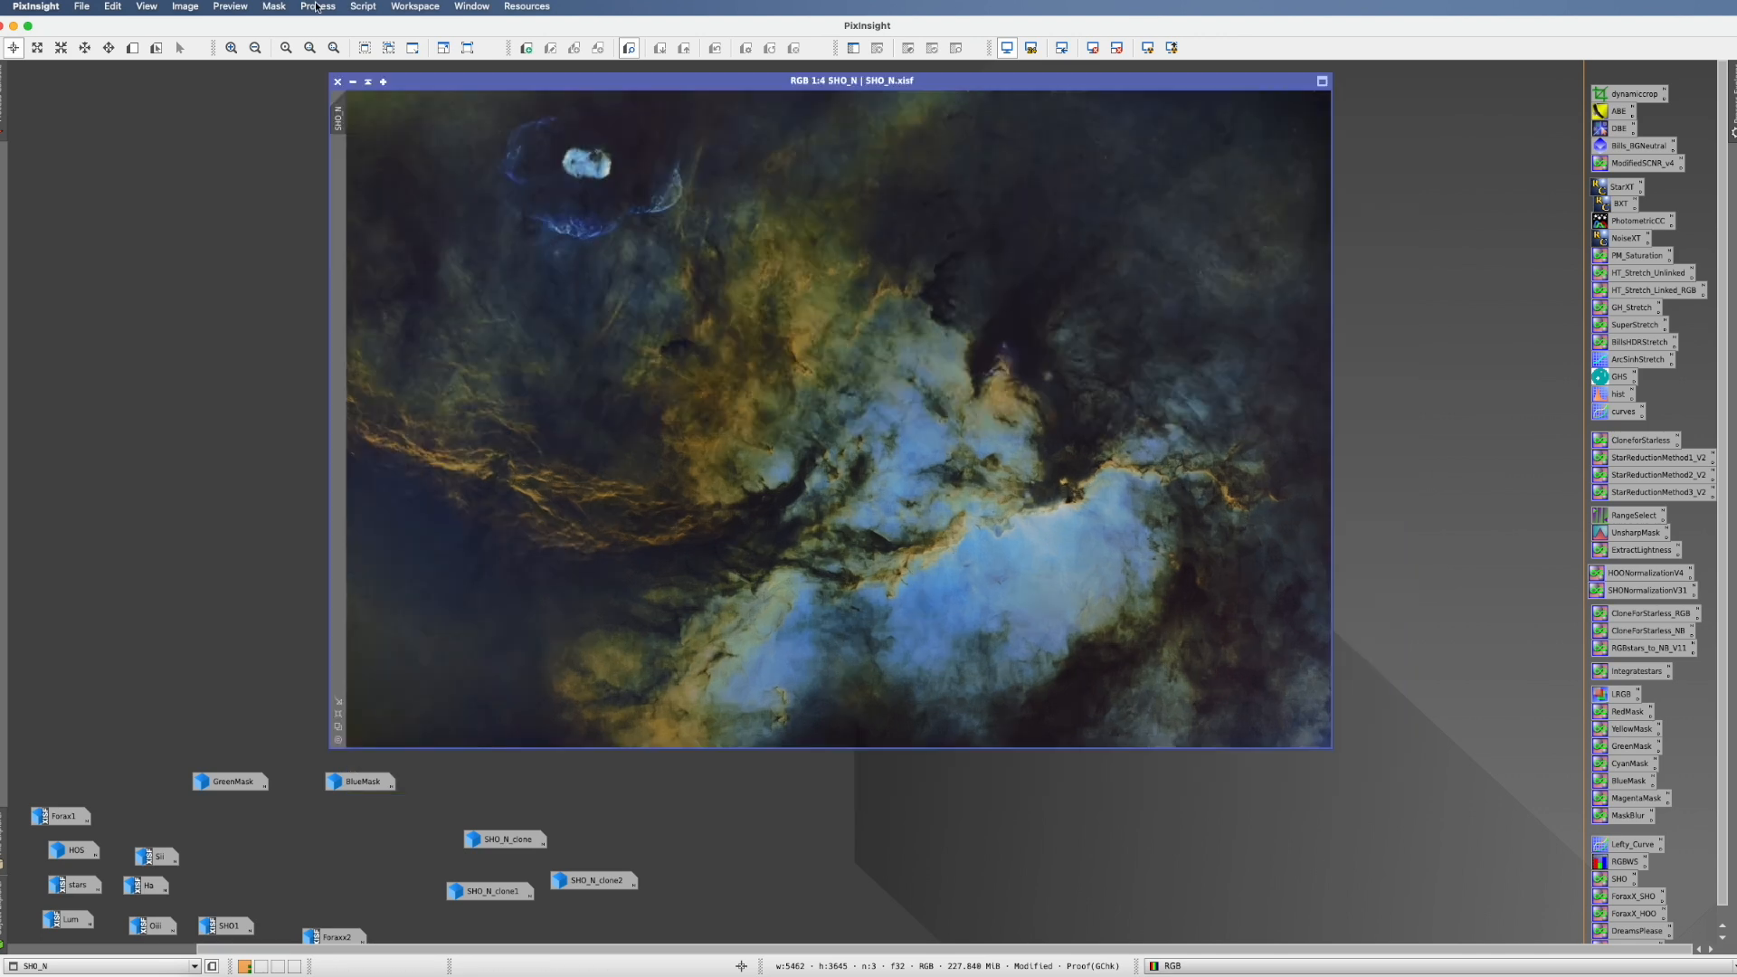
# - Open ExponentialTransformation with a real-time preview and compare SHO_N with and without the Power of Inverted Pixels effect
pyautogui.click(317, 8)
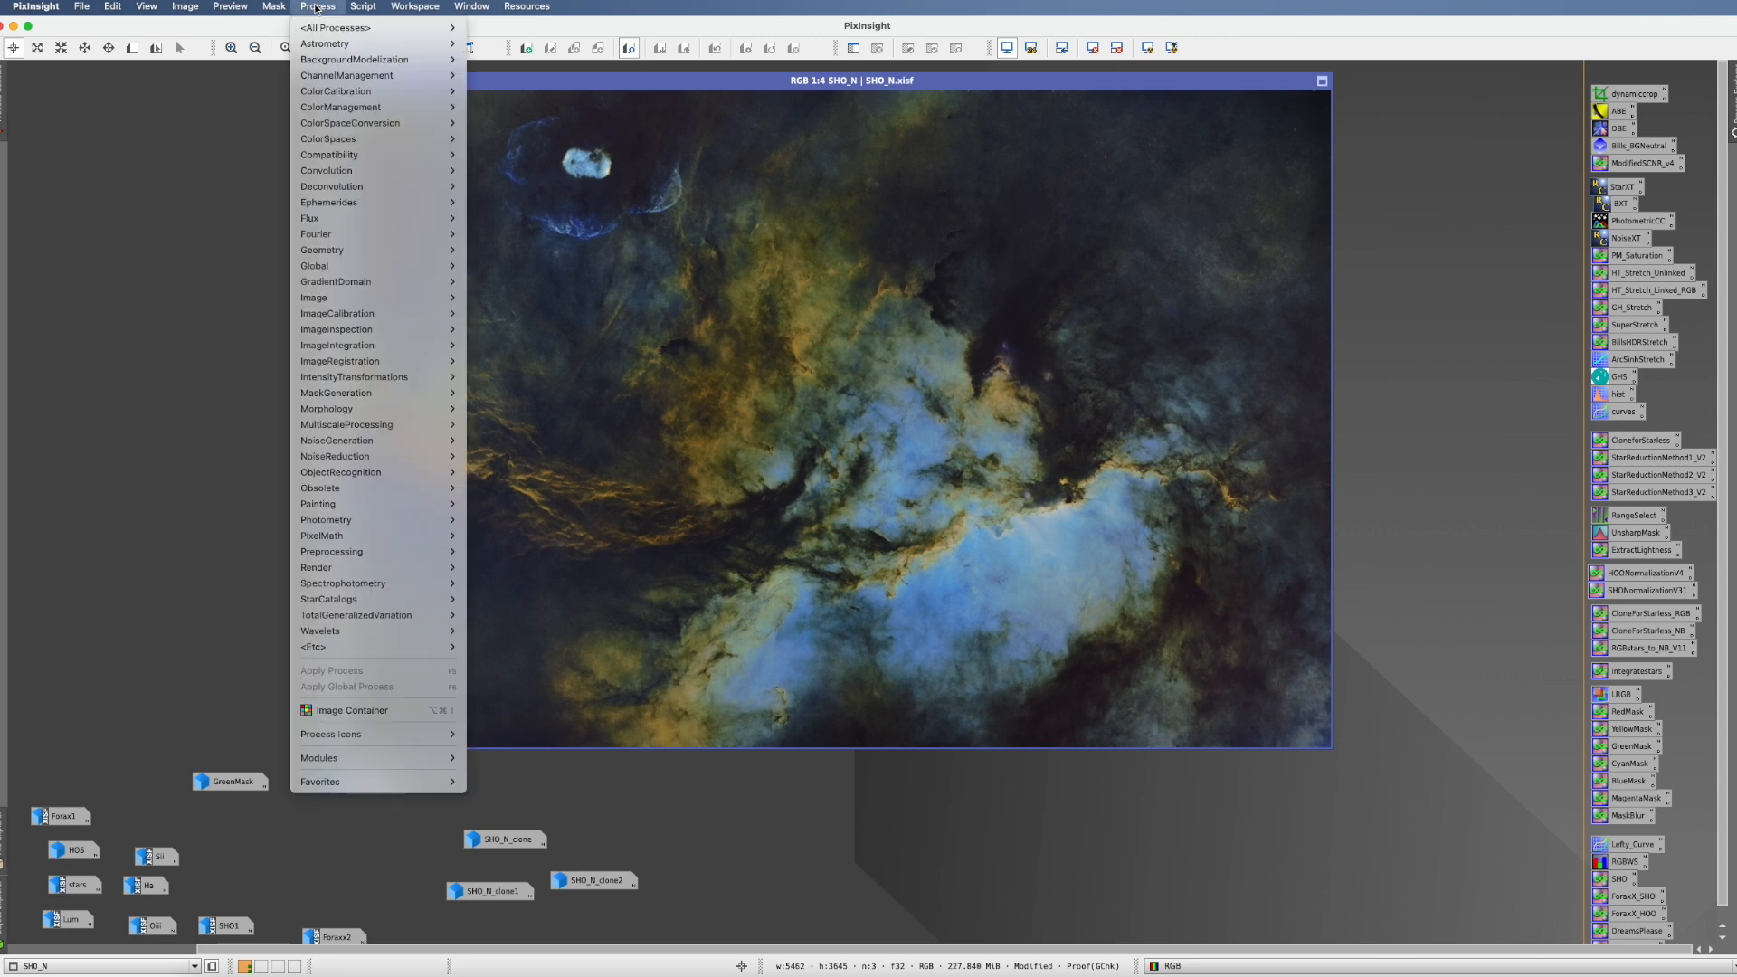
pyautogui.moveTo(389, 27)
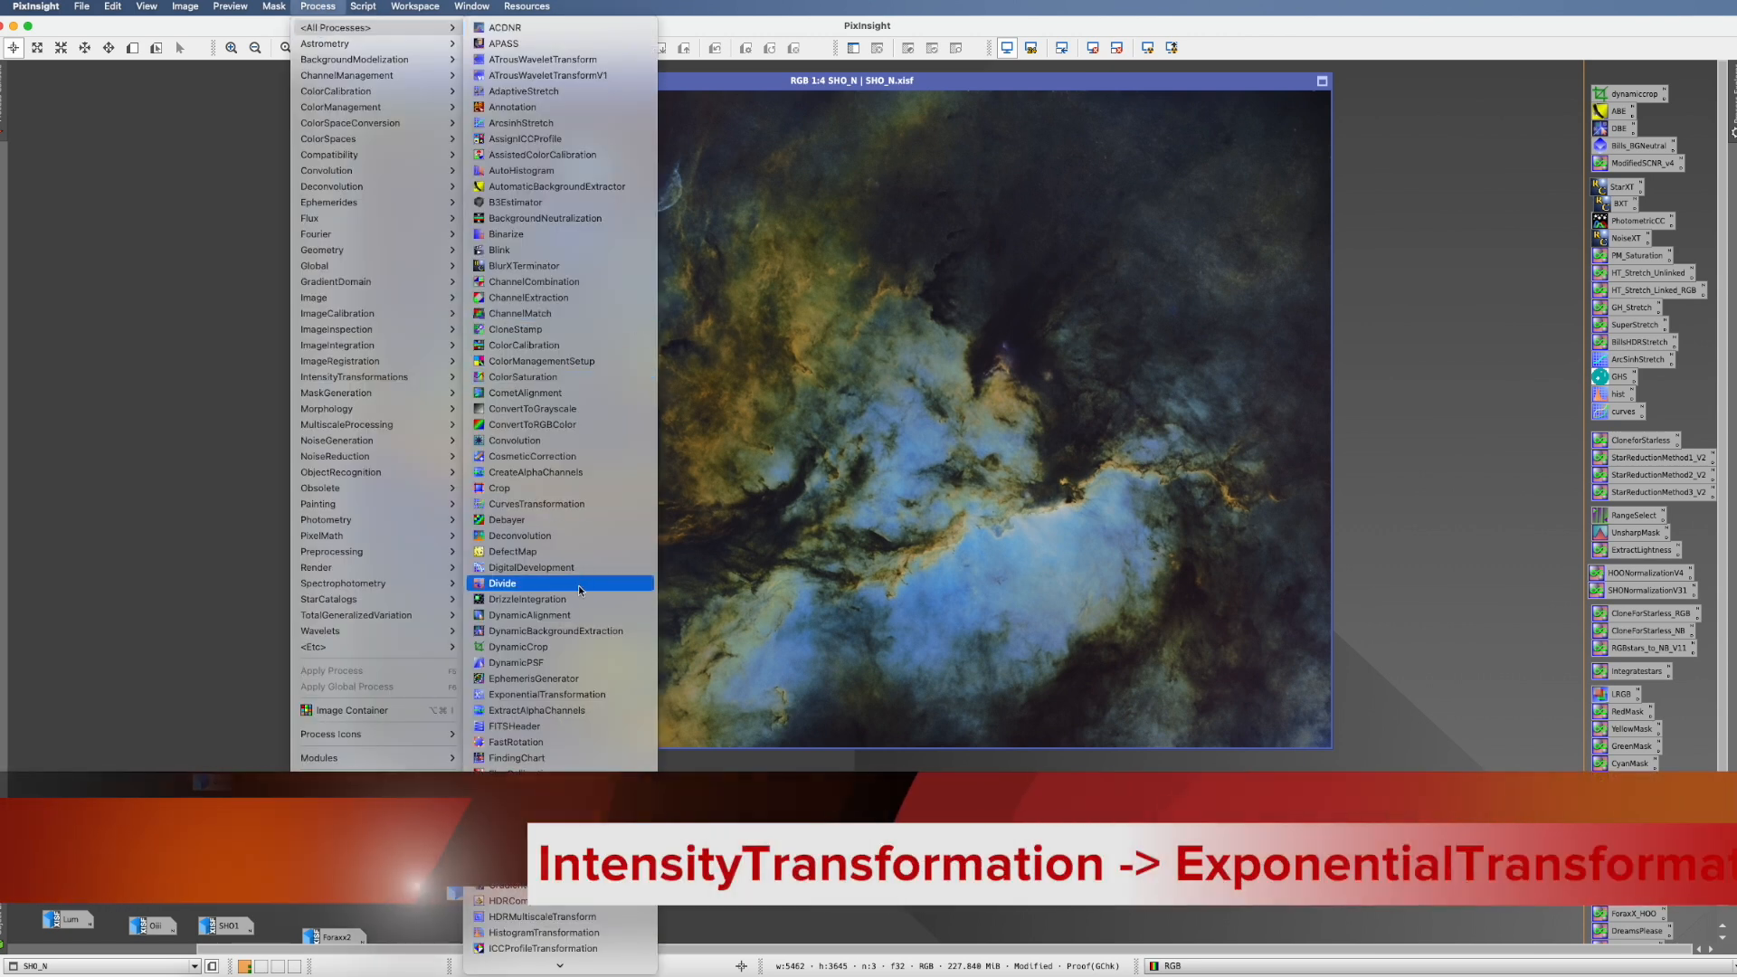
pyautogui.click(523, 695)
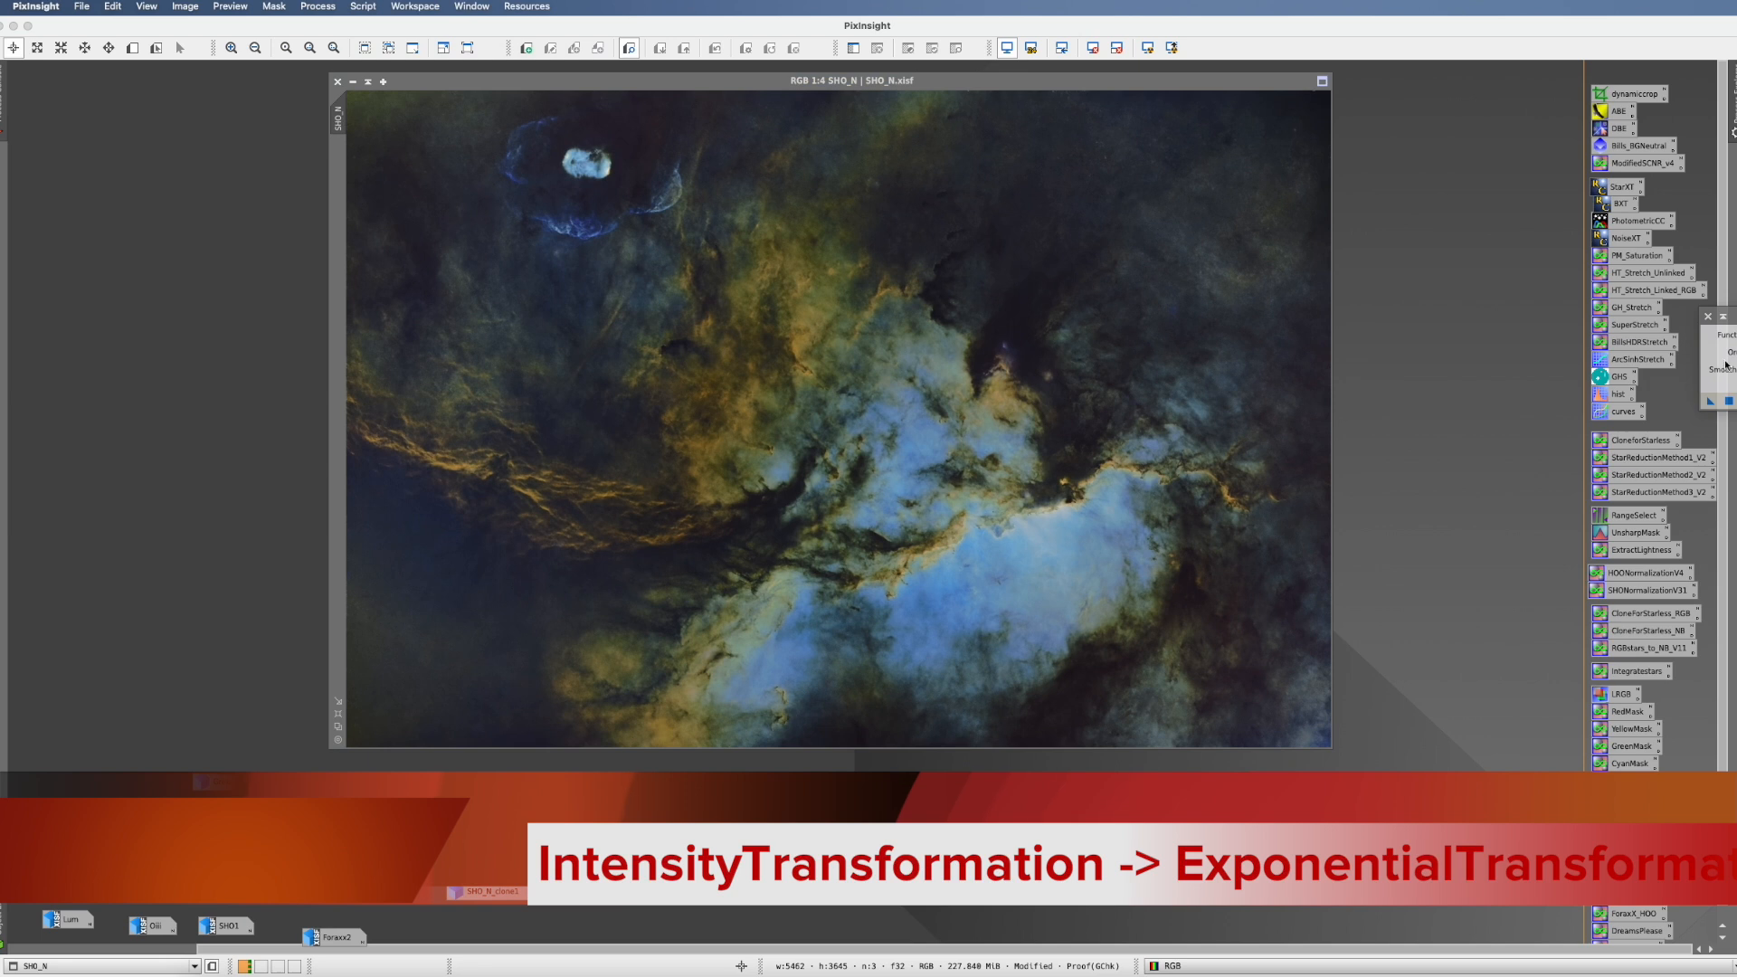
pyautogui.moveTo(1732, 318); pyautogui.dragTo(1412, 309)
pyautogui.click(1264, 308)
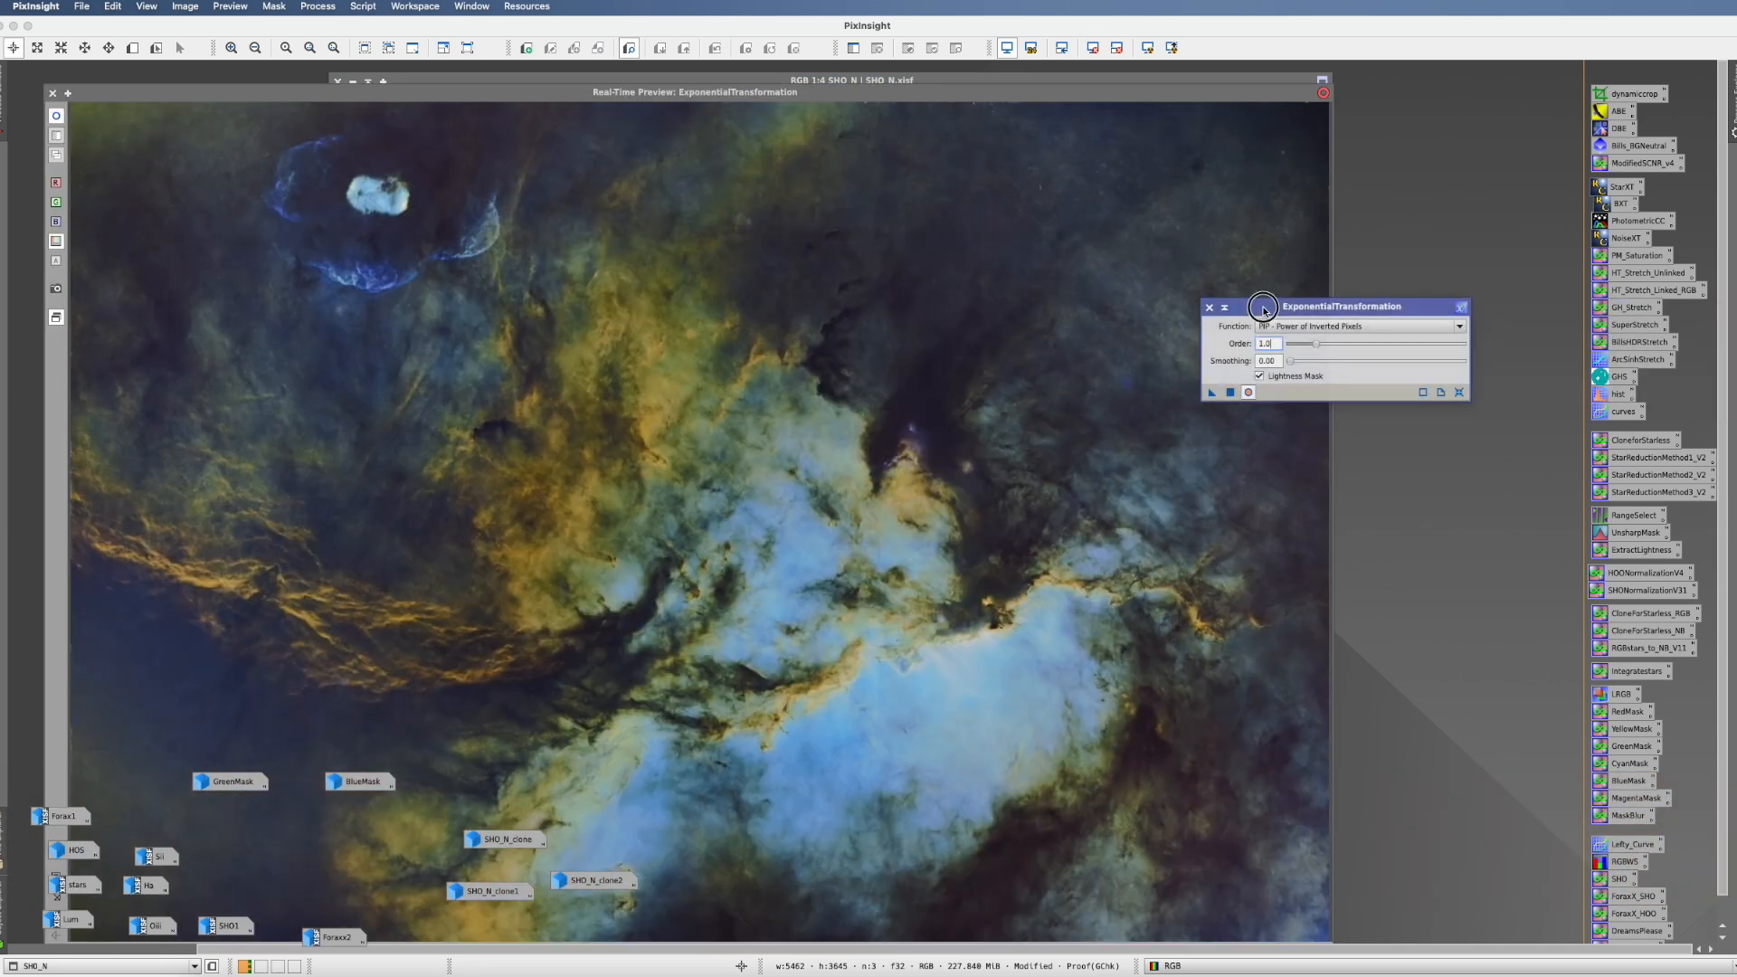
pyautogui.moveTo(1265, 309); pyautogui.dragTo(1295, 297)
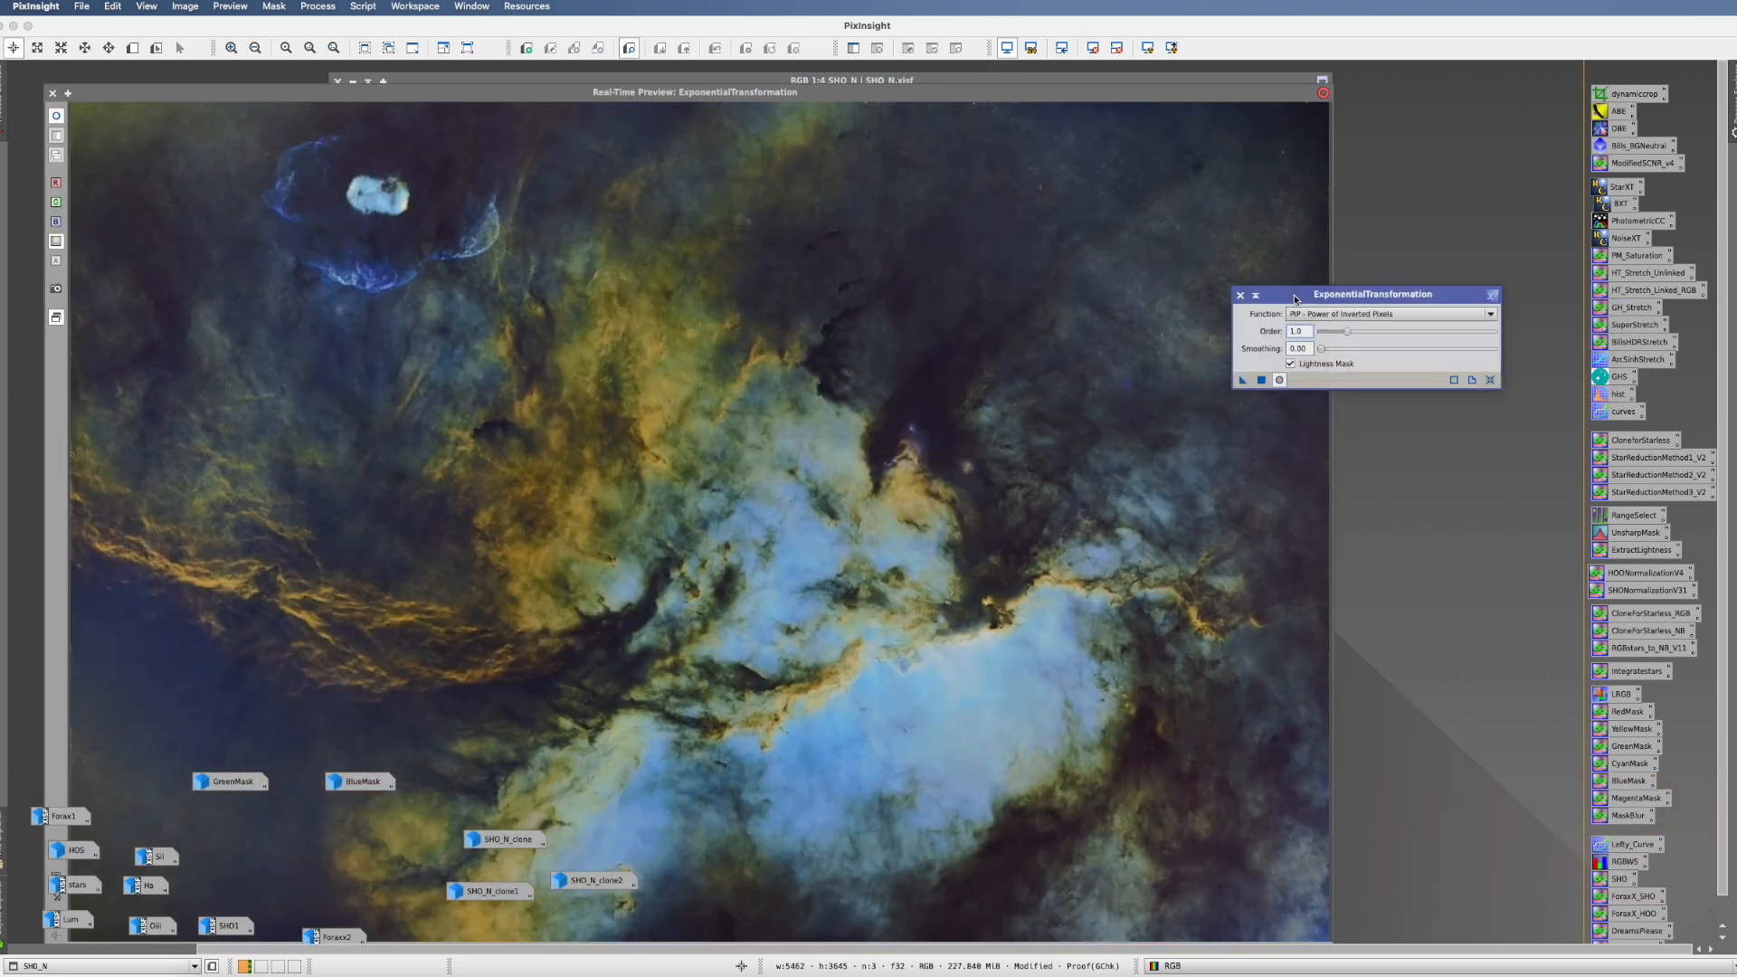
pyautogui.click(1279, 380)
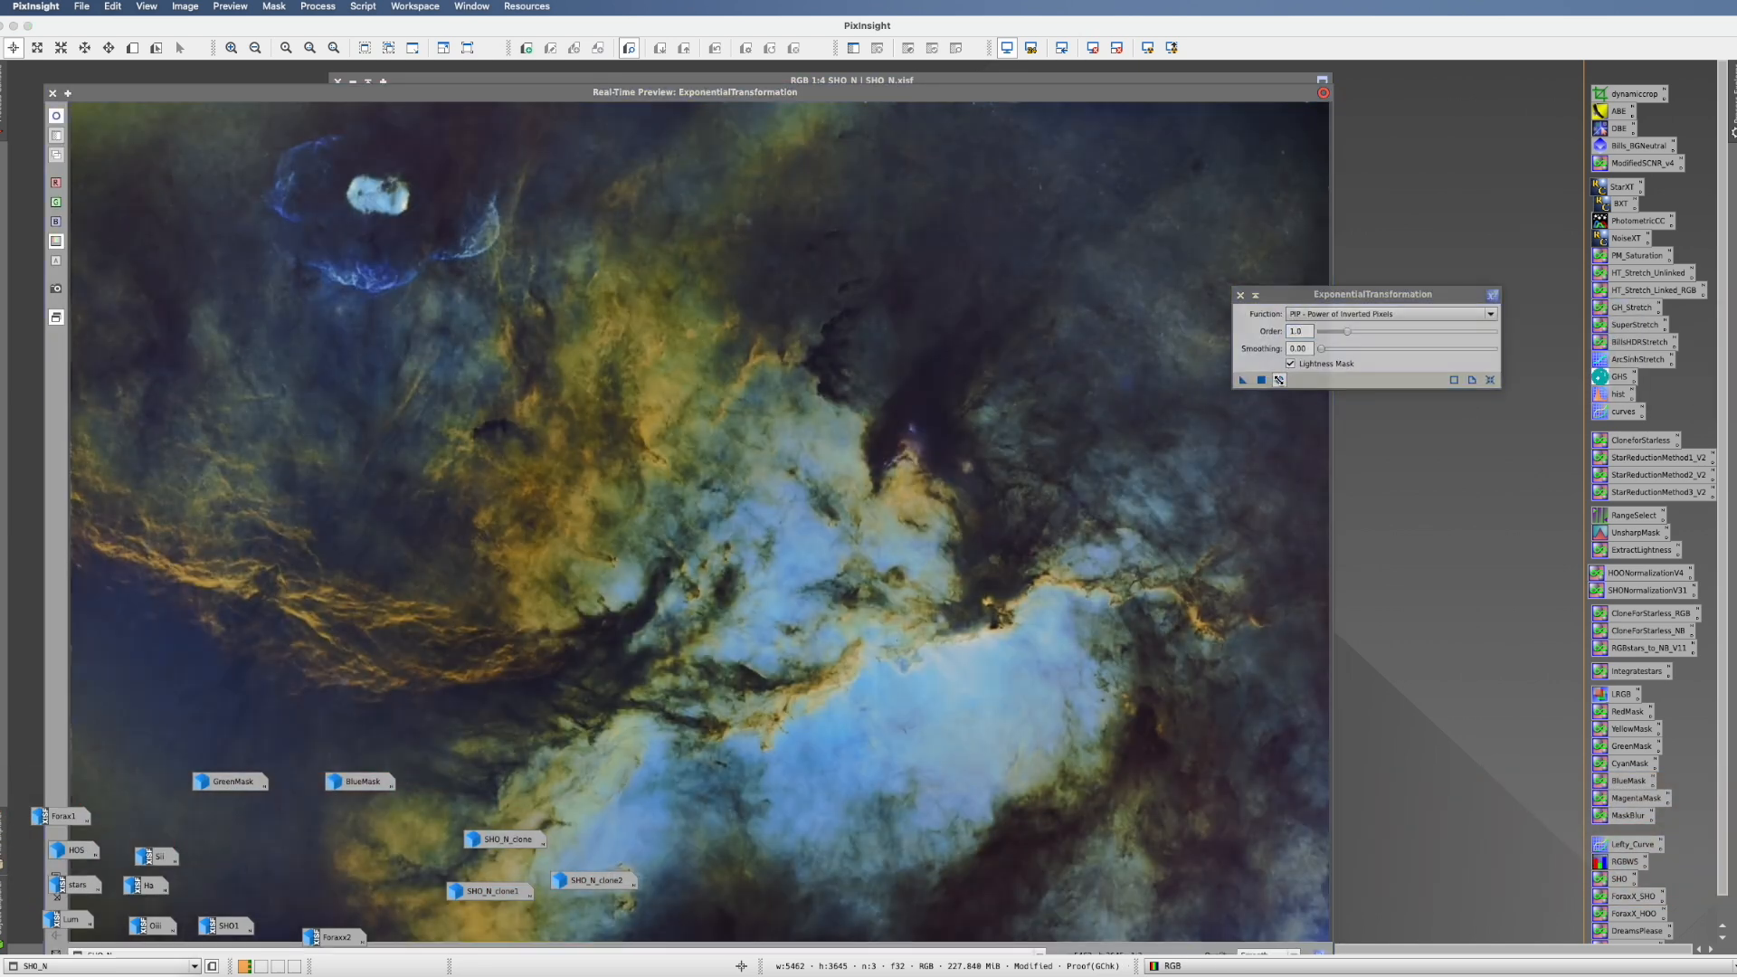
pyautogui.click(1280, 380)
pyautogui.click(1279, 380)
# - Set the ExponentialTransformation order to 0.5, compare the preview, apply it to SHO_N, and close the tool and preview
pyautogui.moveTo(1348, 332); pyautogui.dragTo(1333, 332)
pyautogui.click(1279, 380)
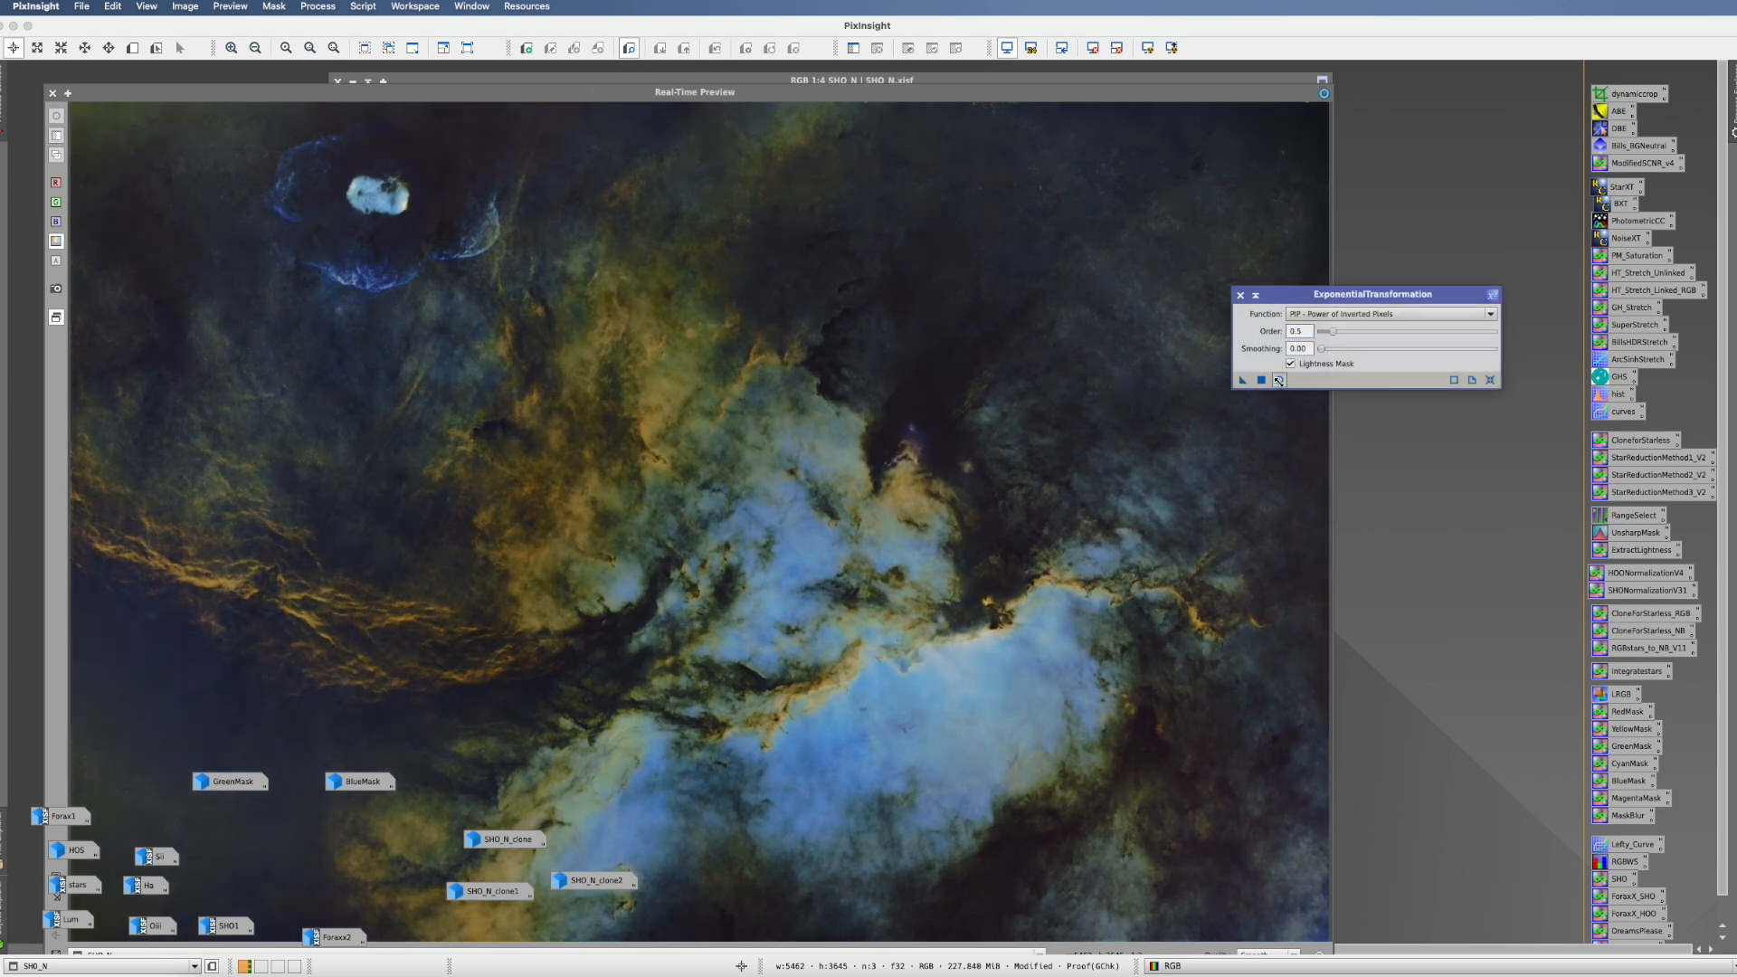
pyautogui.click(1280, 380)
pyautogui.click(1280, 380)
pyautogui.click(1280, 380)
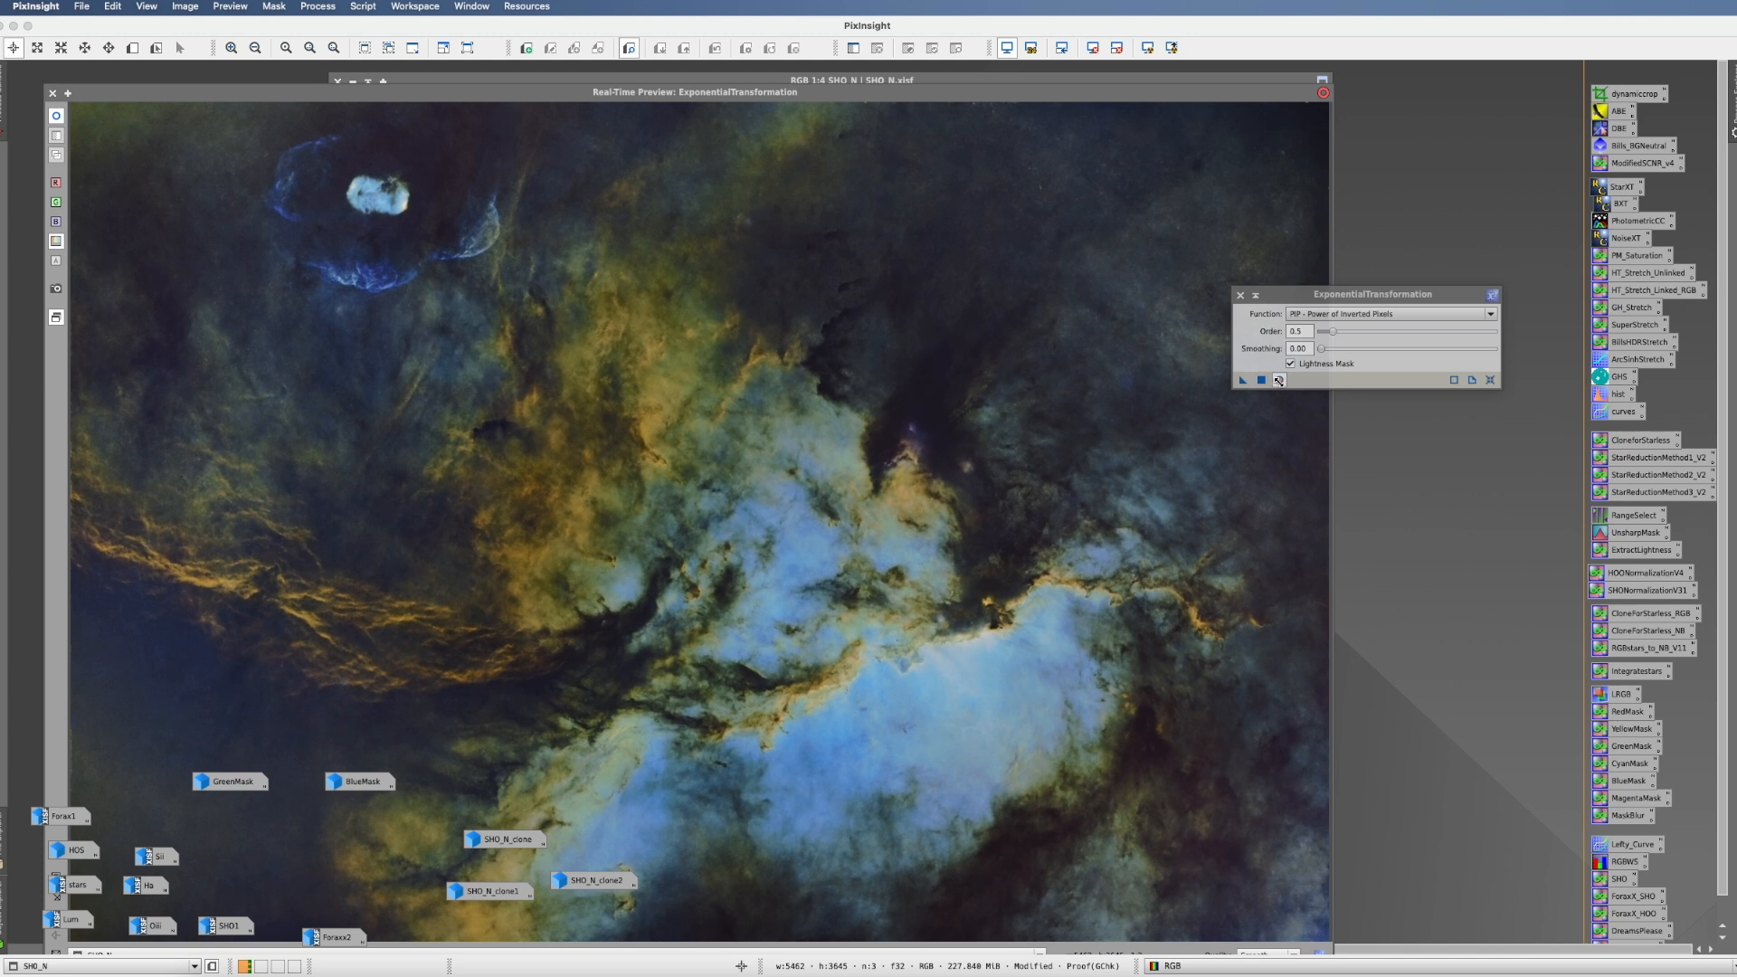
pyautogui.click(1241, 296)
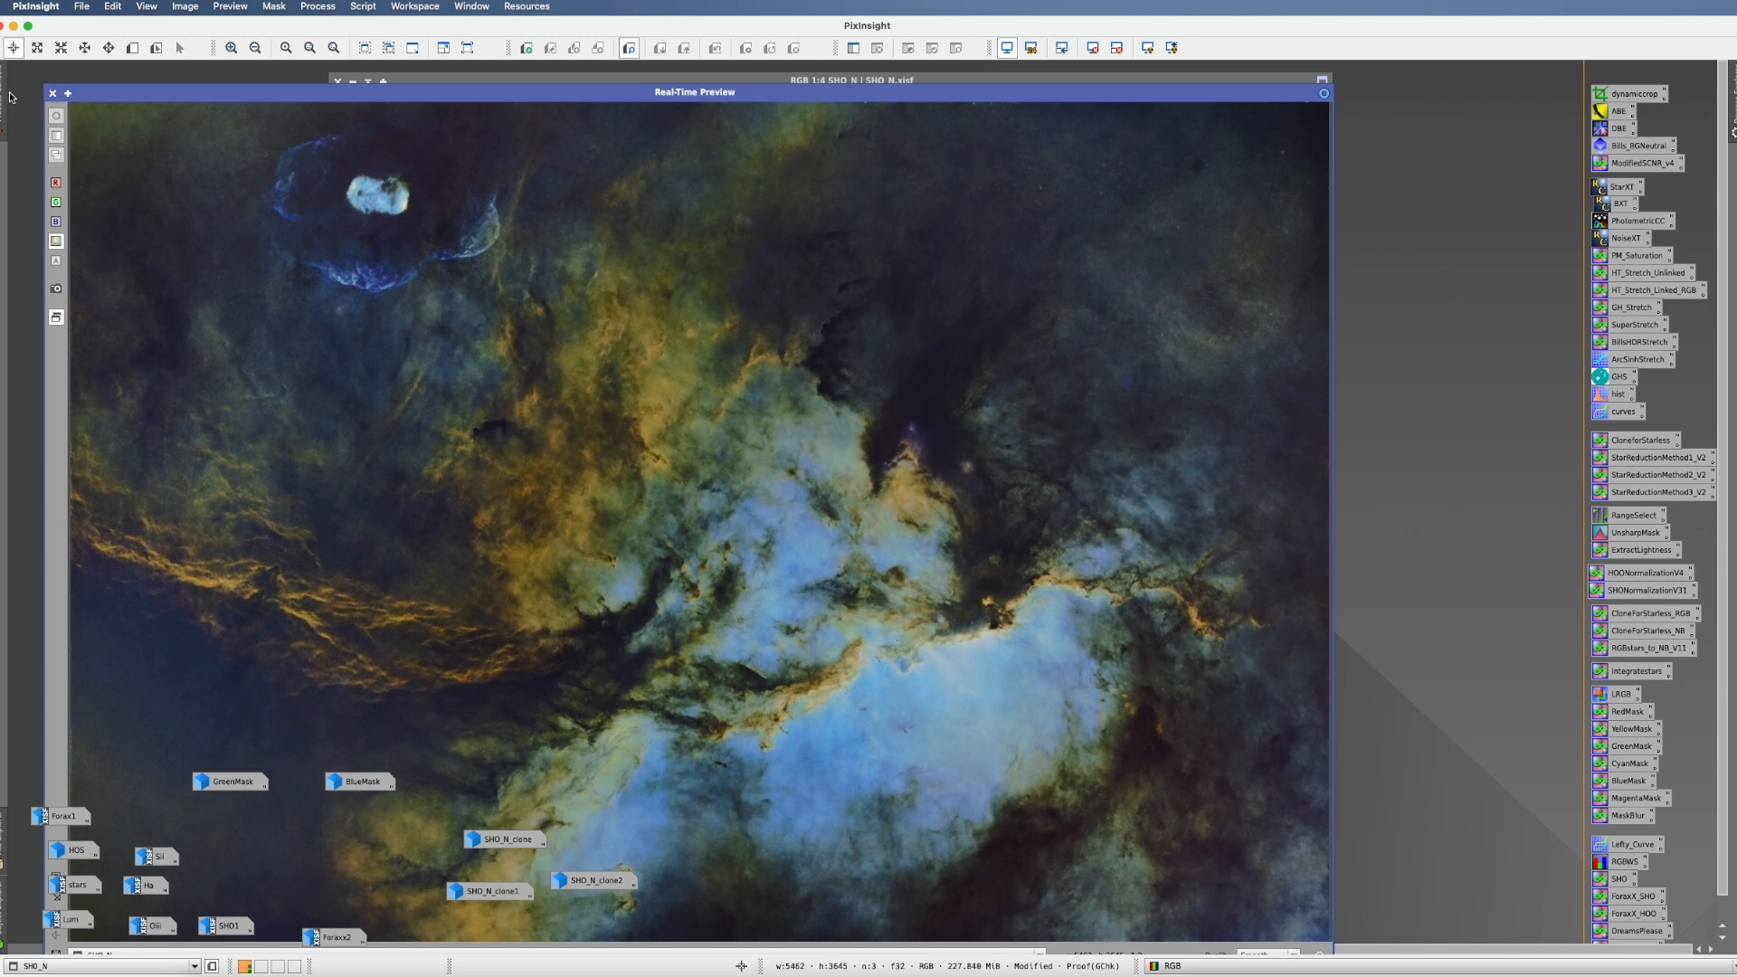
pyautogui.click(52, 93)
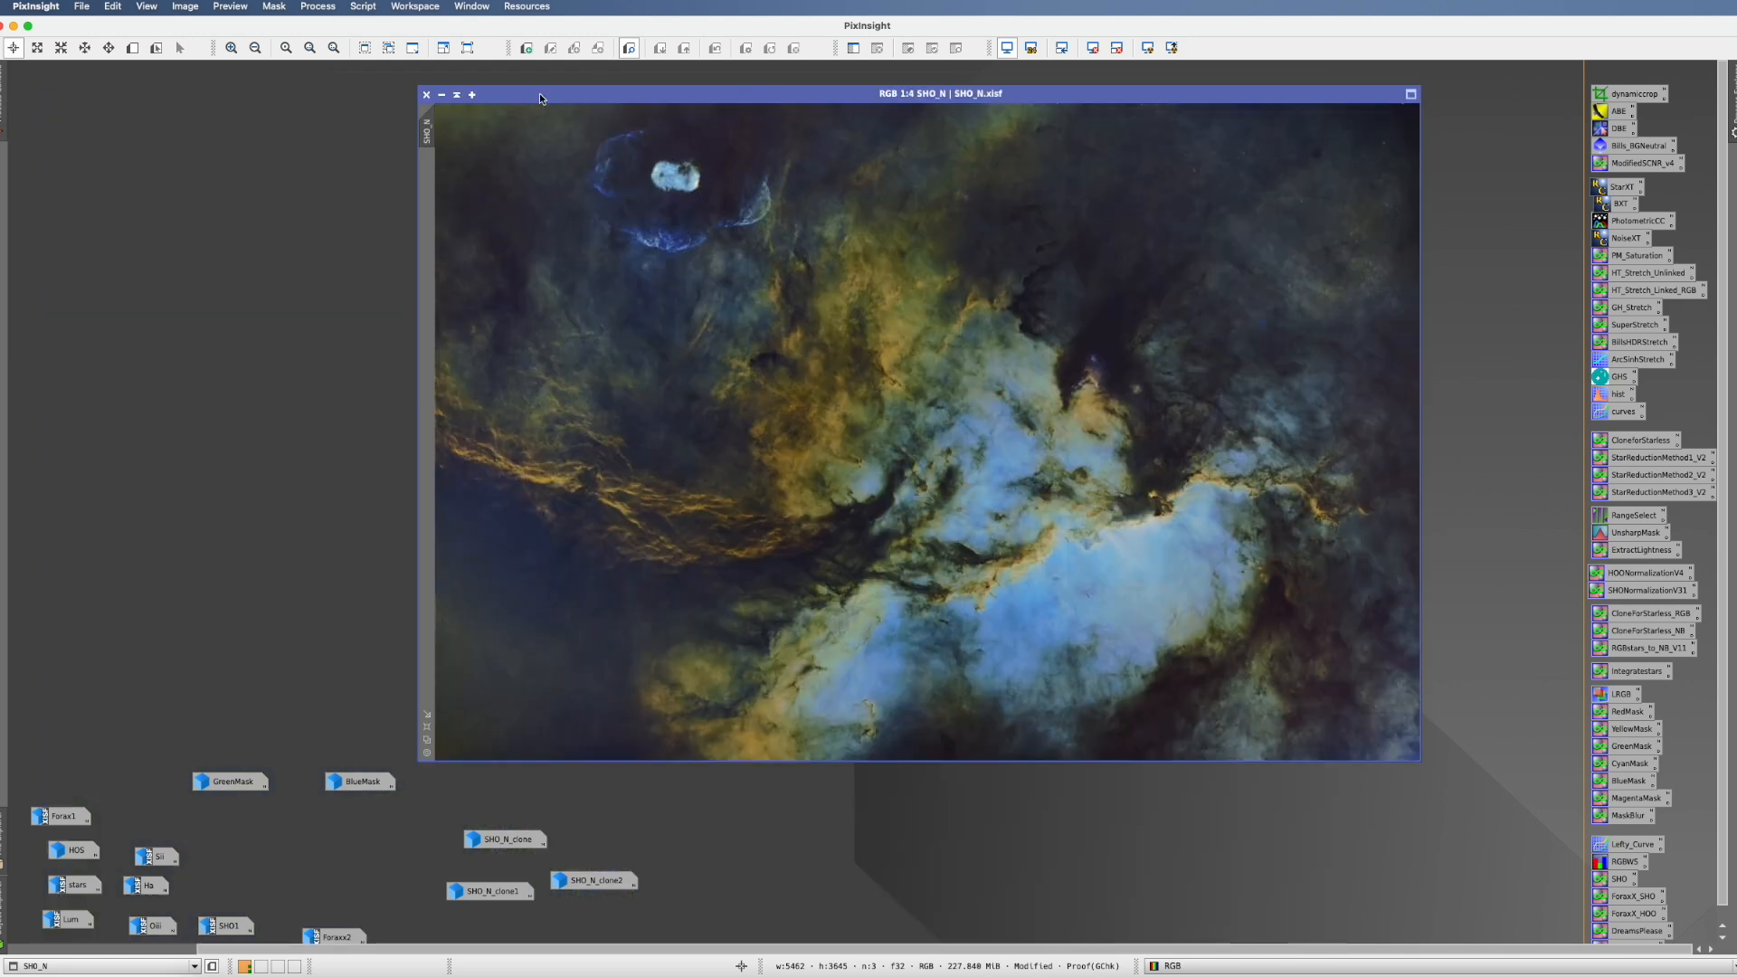
# - Open LocalHistogramEqualization and start its real-time preview on SHO_N, with the dialog moved clear of the image
pyautogui.click(324, 8)
pyautogui.moveTo(330, 27)
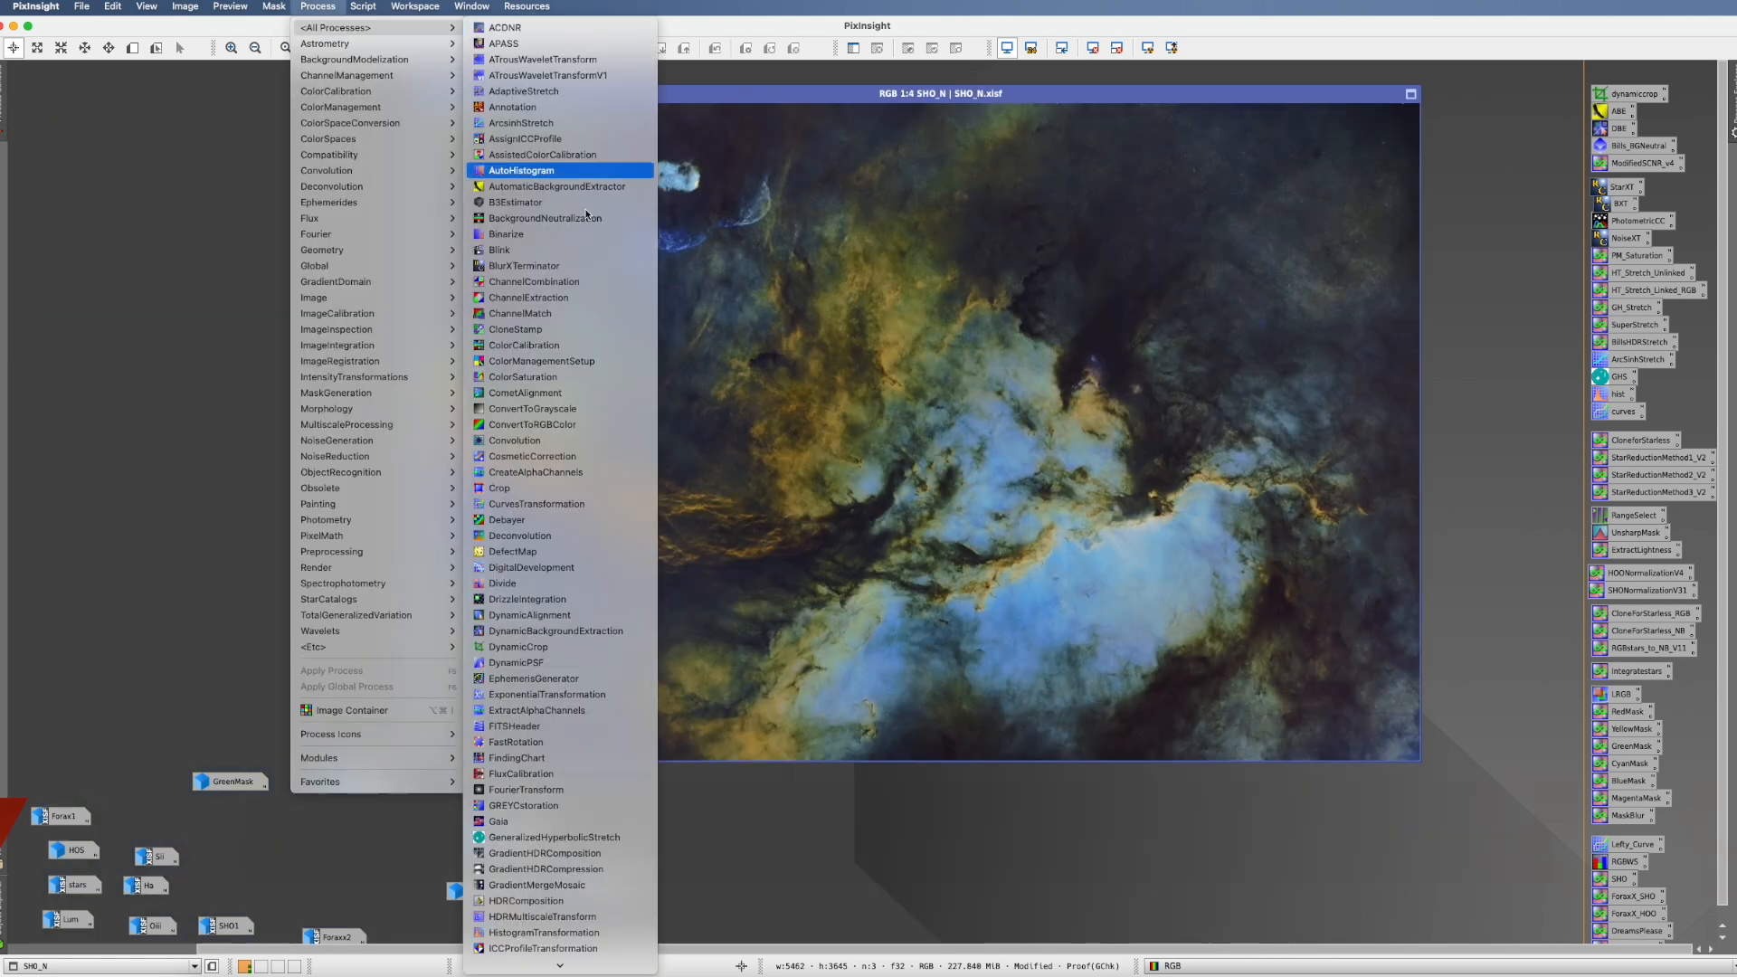
pyautogui.click(537, 758)
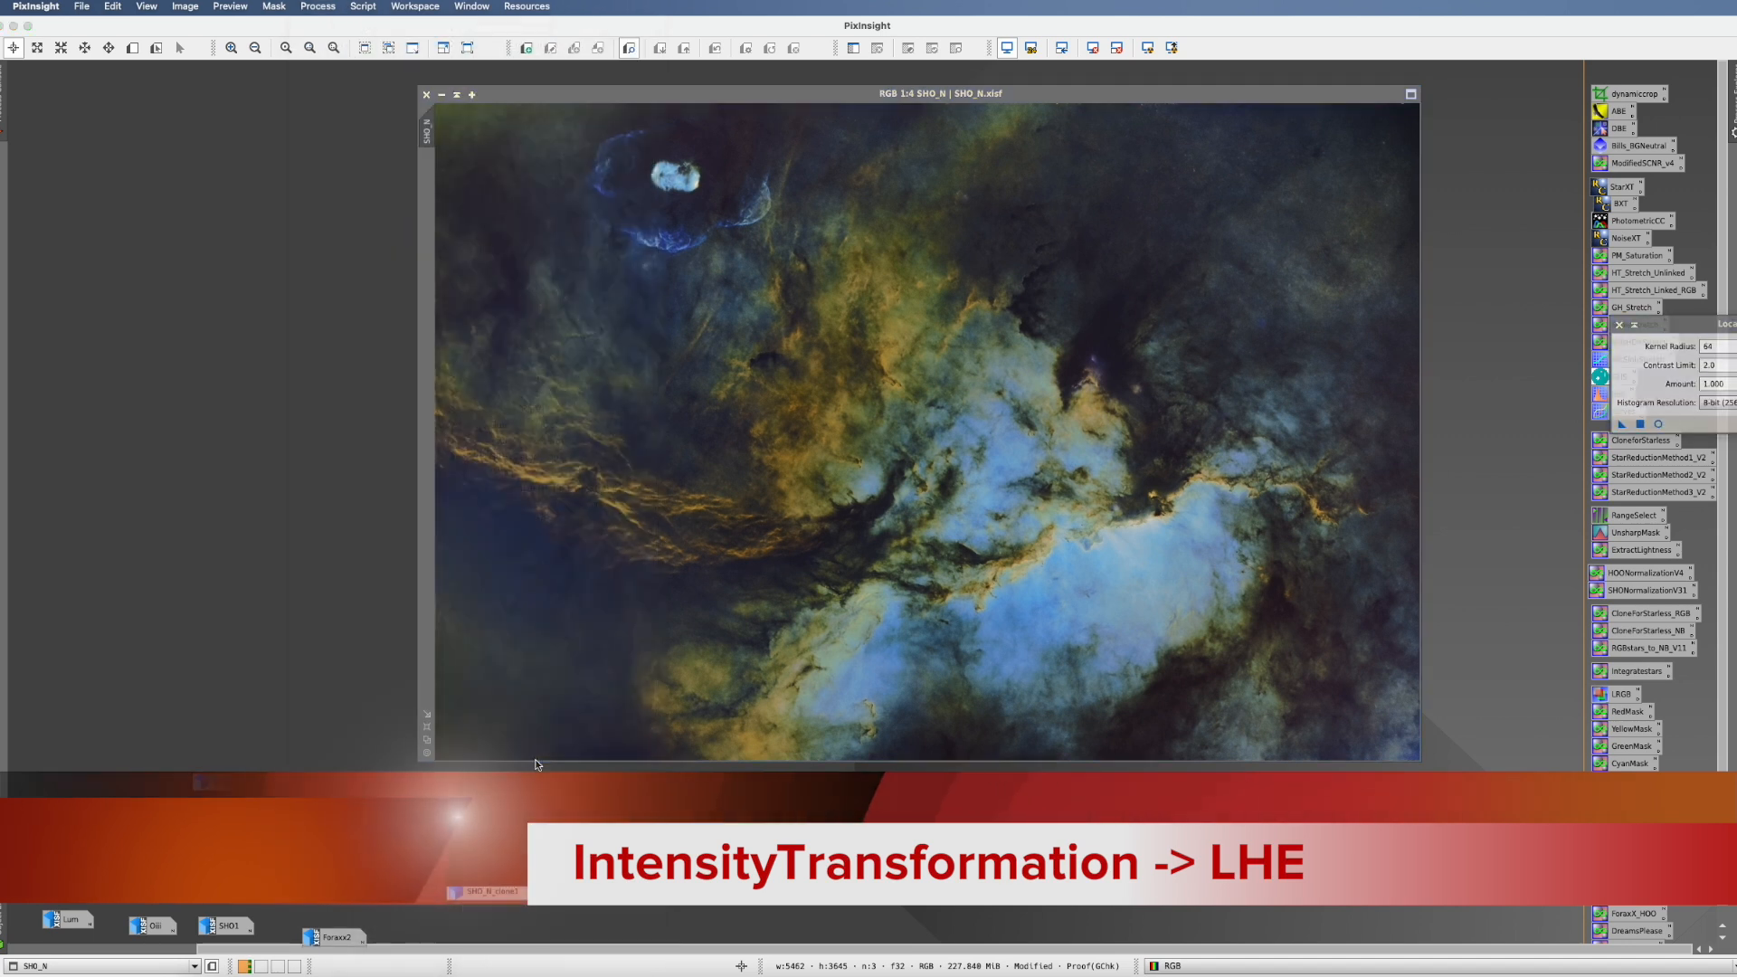
pyautogui.moveTo(1667, 324); pyautogui.dragTo(1171, 417)
pyautogui.moveTo(1151, 91); pyautogui.dragTo(799, 86)
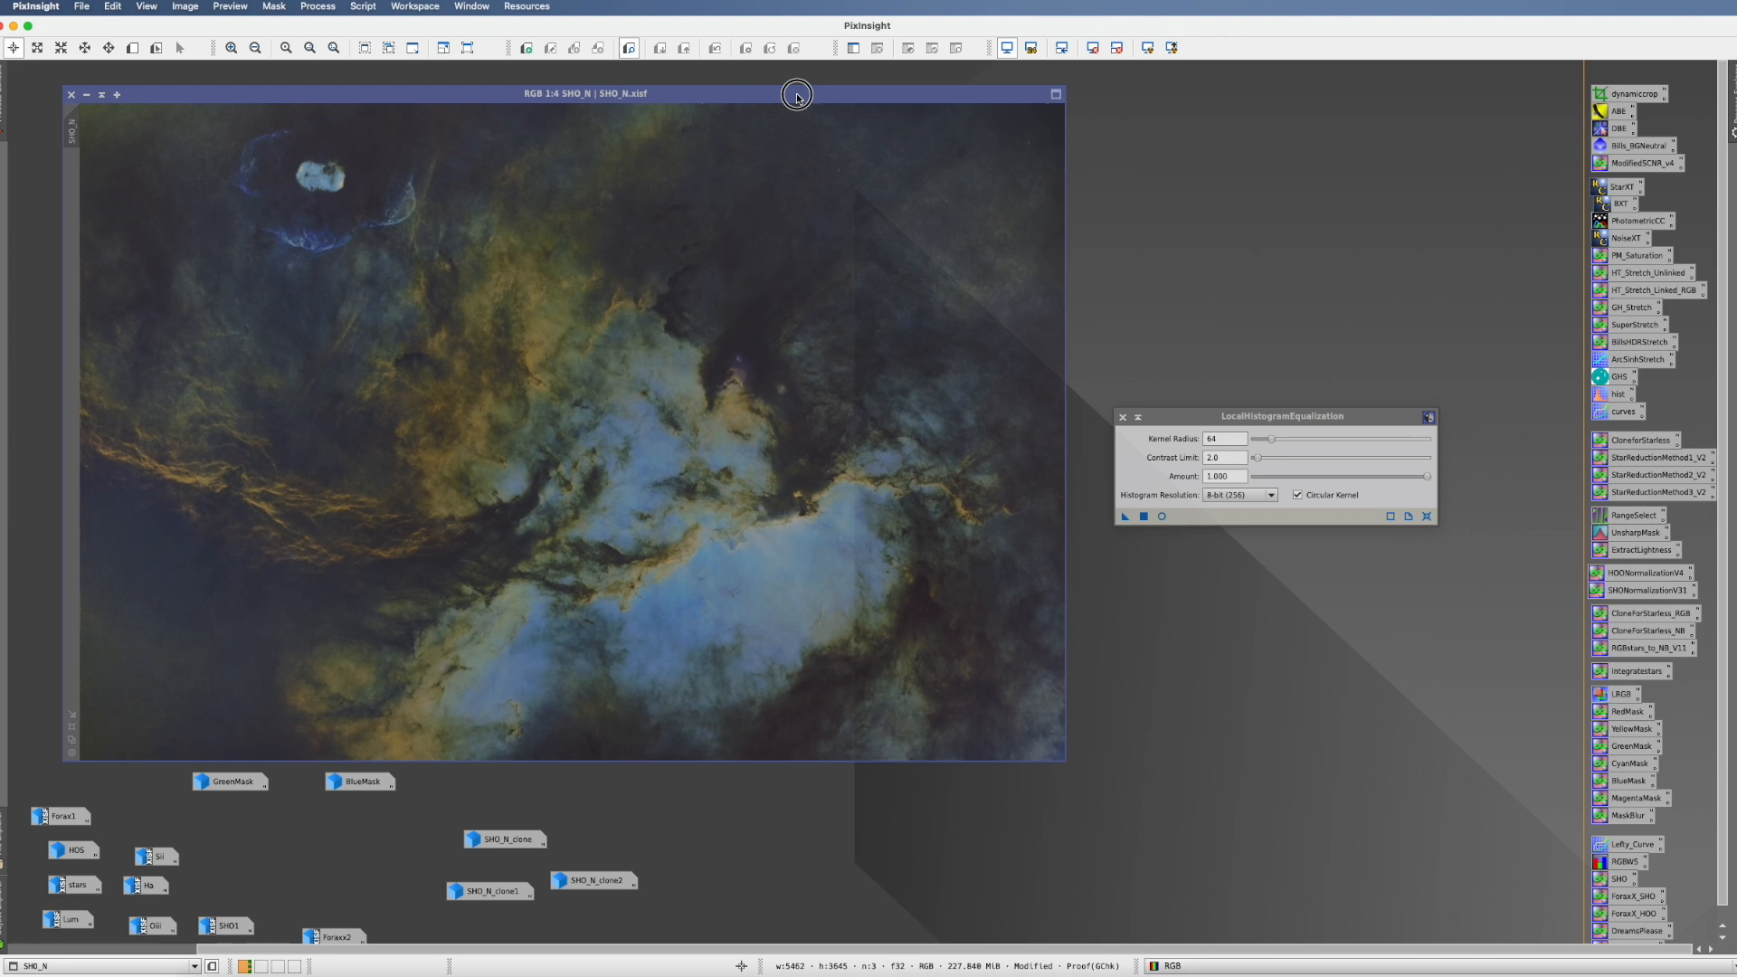
pyautogui.click(1162, 516)
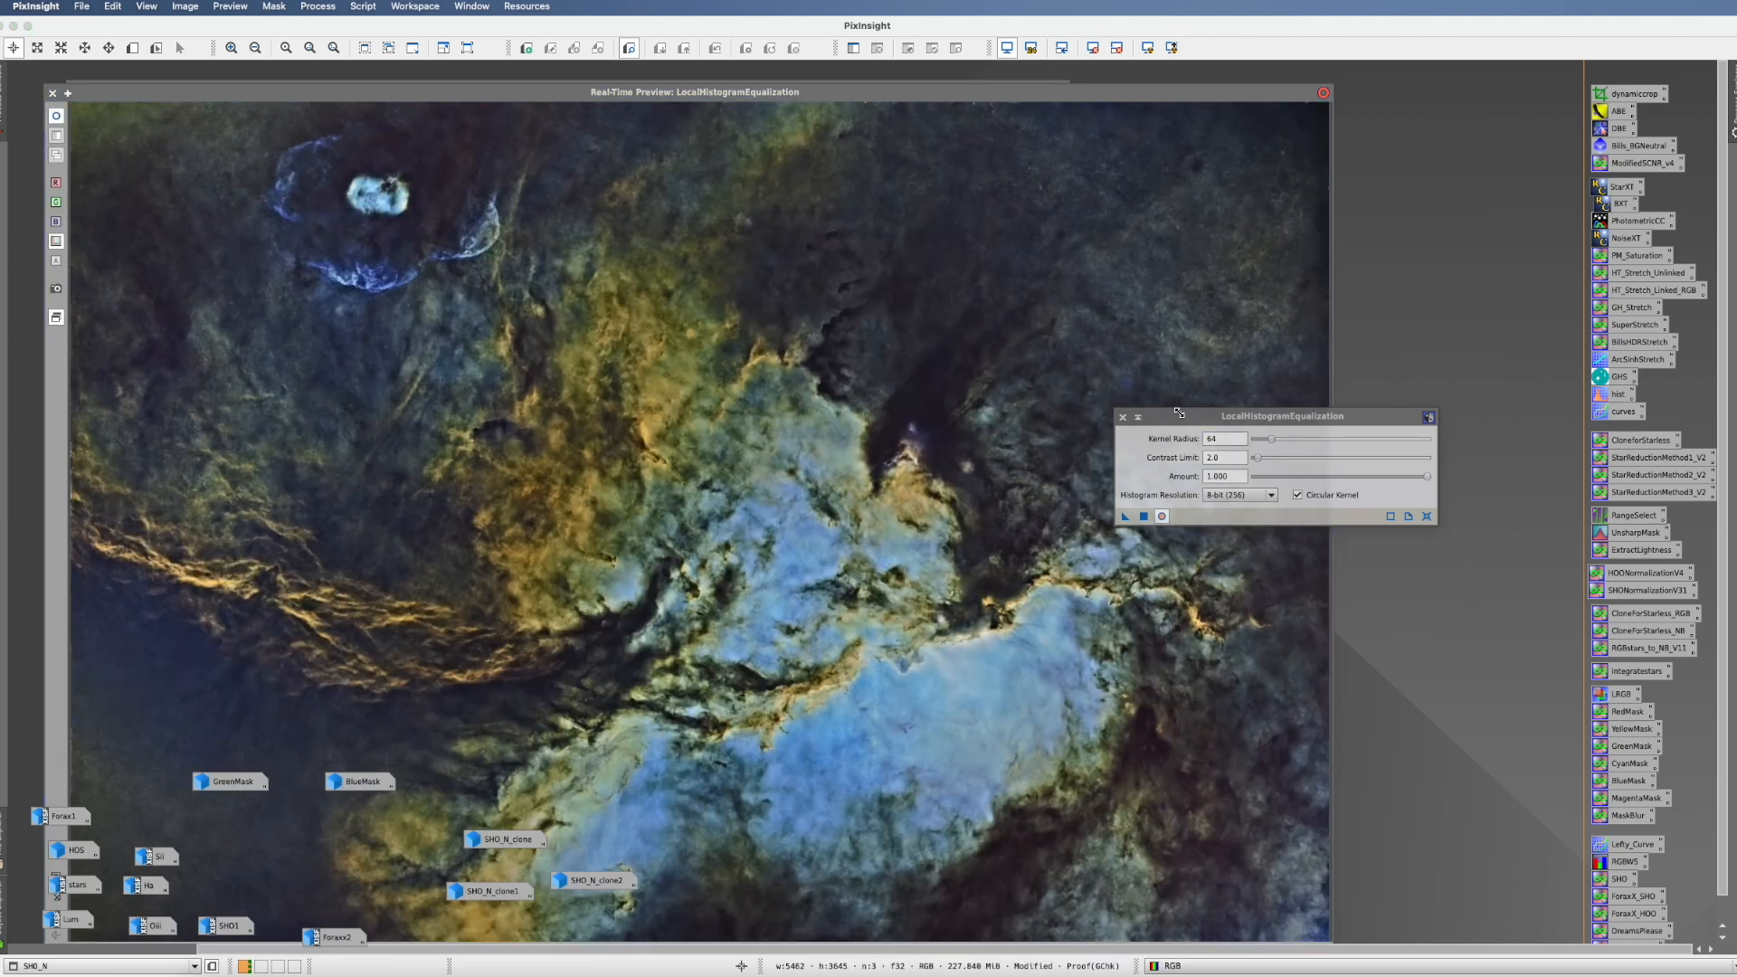
pyautogui.moveTo(1179, 413); pyautogui.dragTo(1295, 451)
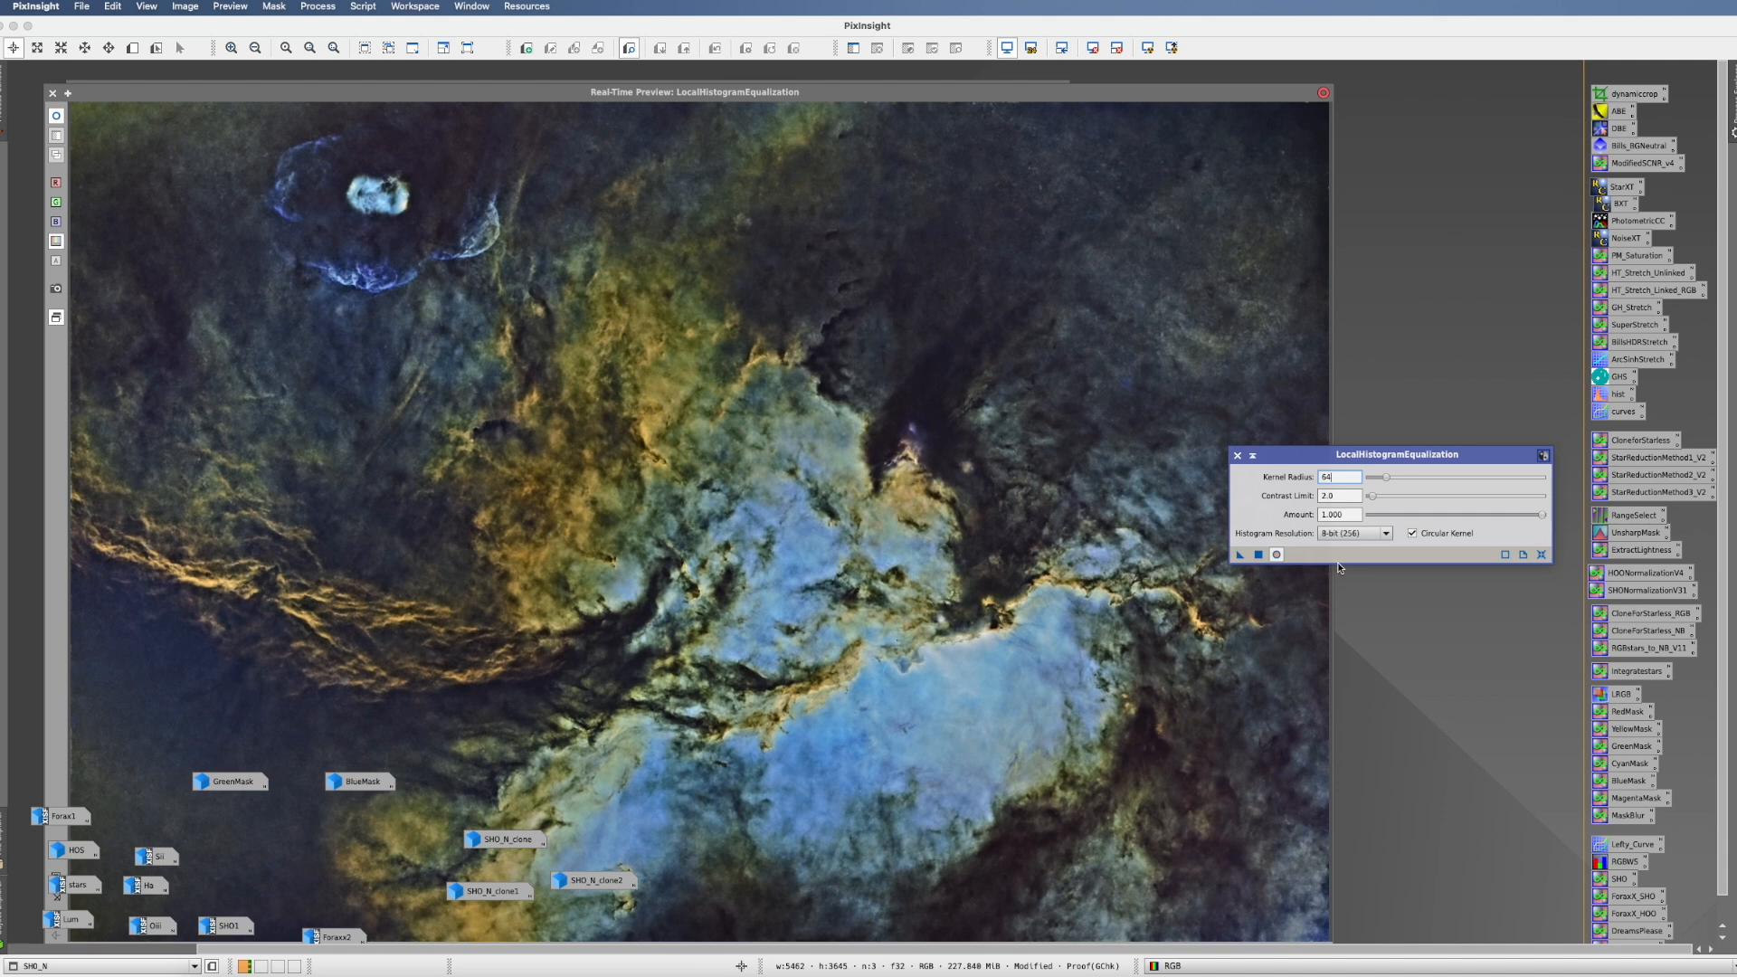
# - Apply LocalHistogramEqualization to SHO_N with kernel radius 142, contrast limit 1.3 and amount 0.370, comparing in the preview
pyautogui.doubleClick(1337, 497)
pyautogui.write('1.3')
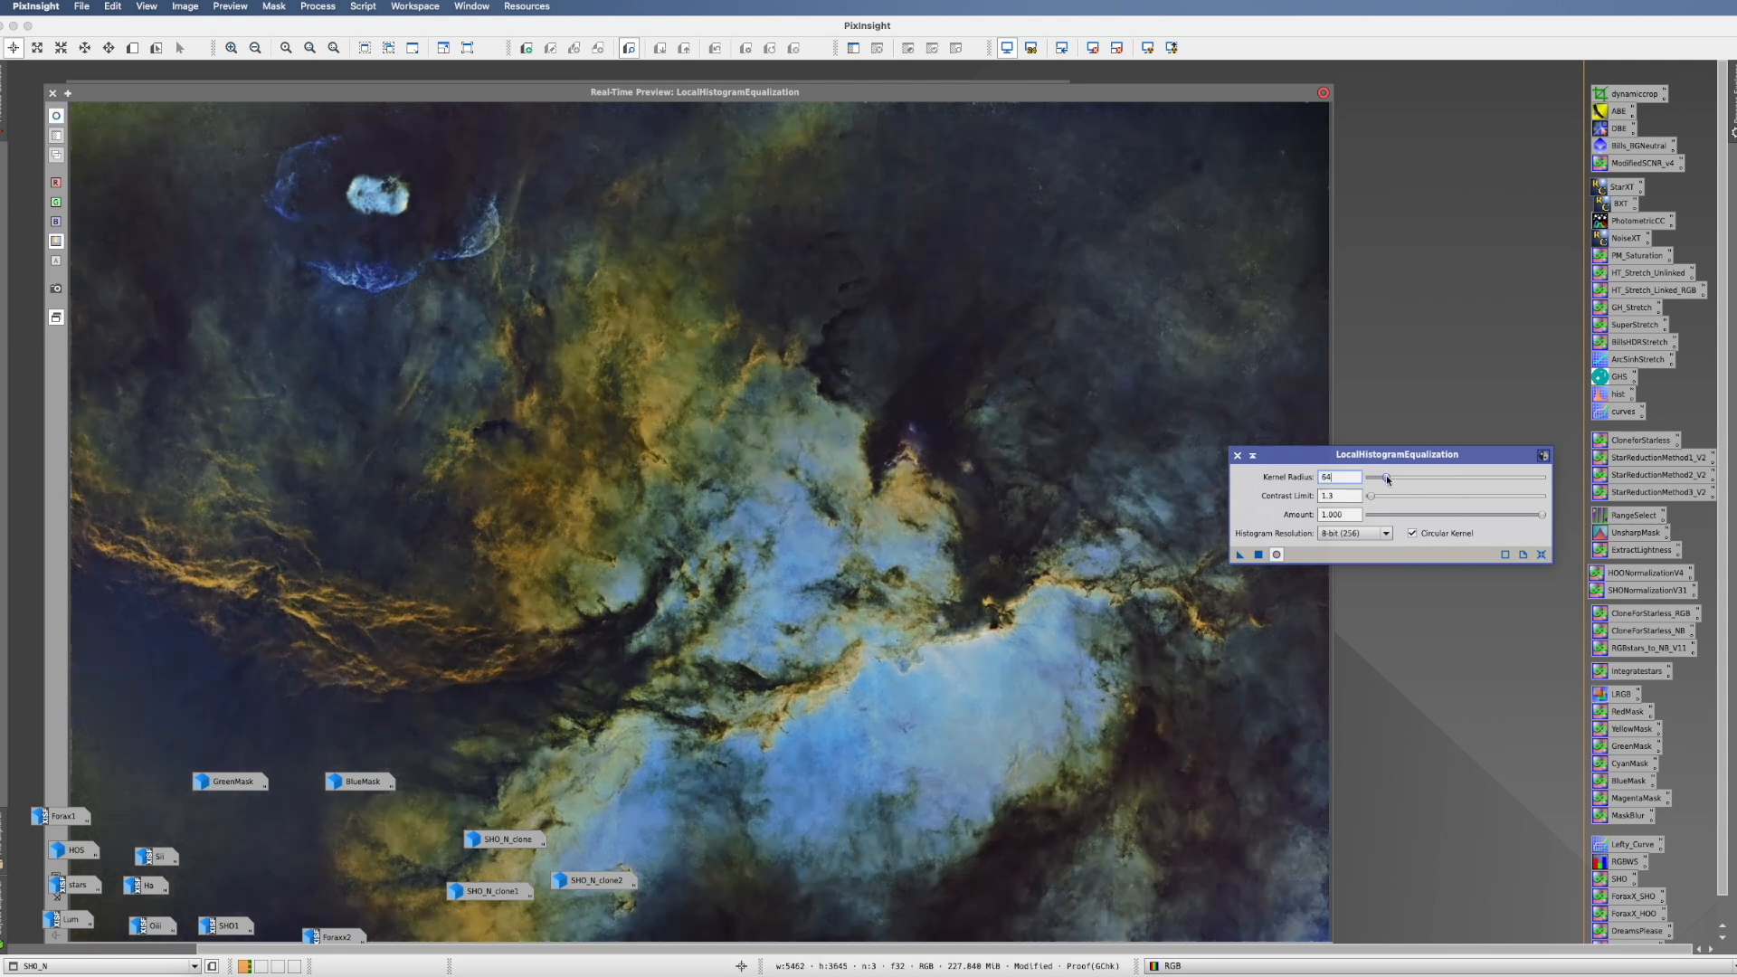
pyautogui.moveTo(1387, 476); pyautogui.dragTo(1415, 480)
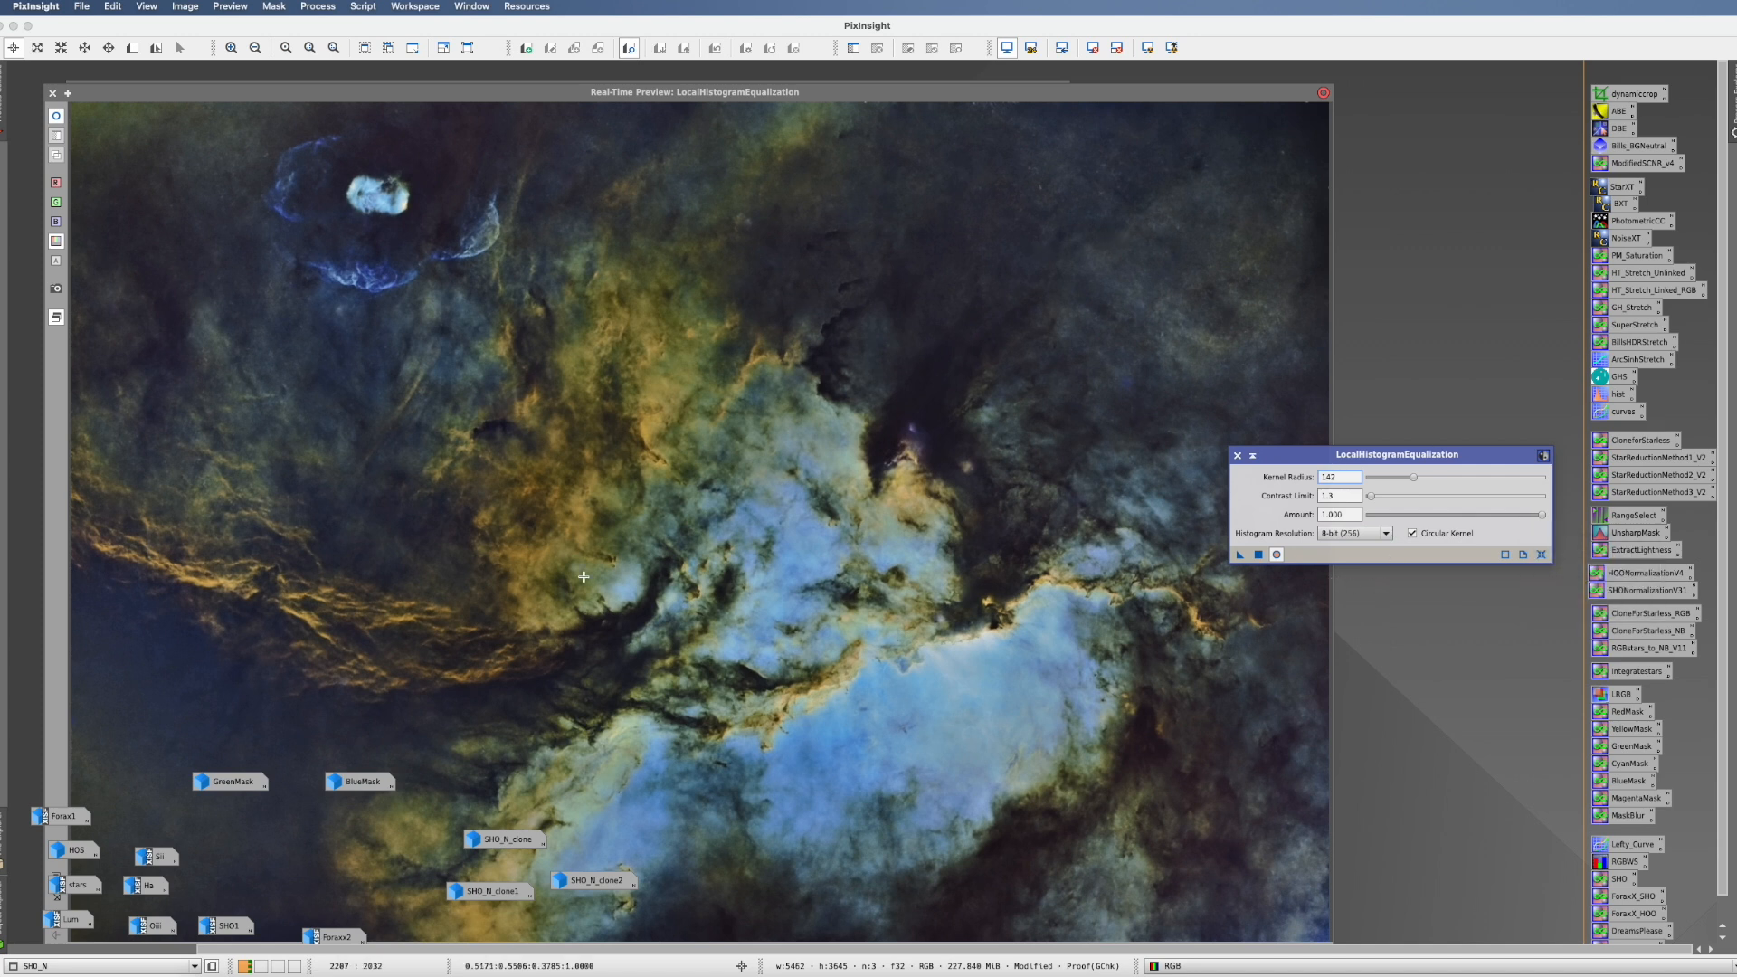
pyautogui.click(1276, 555)
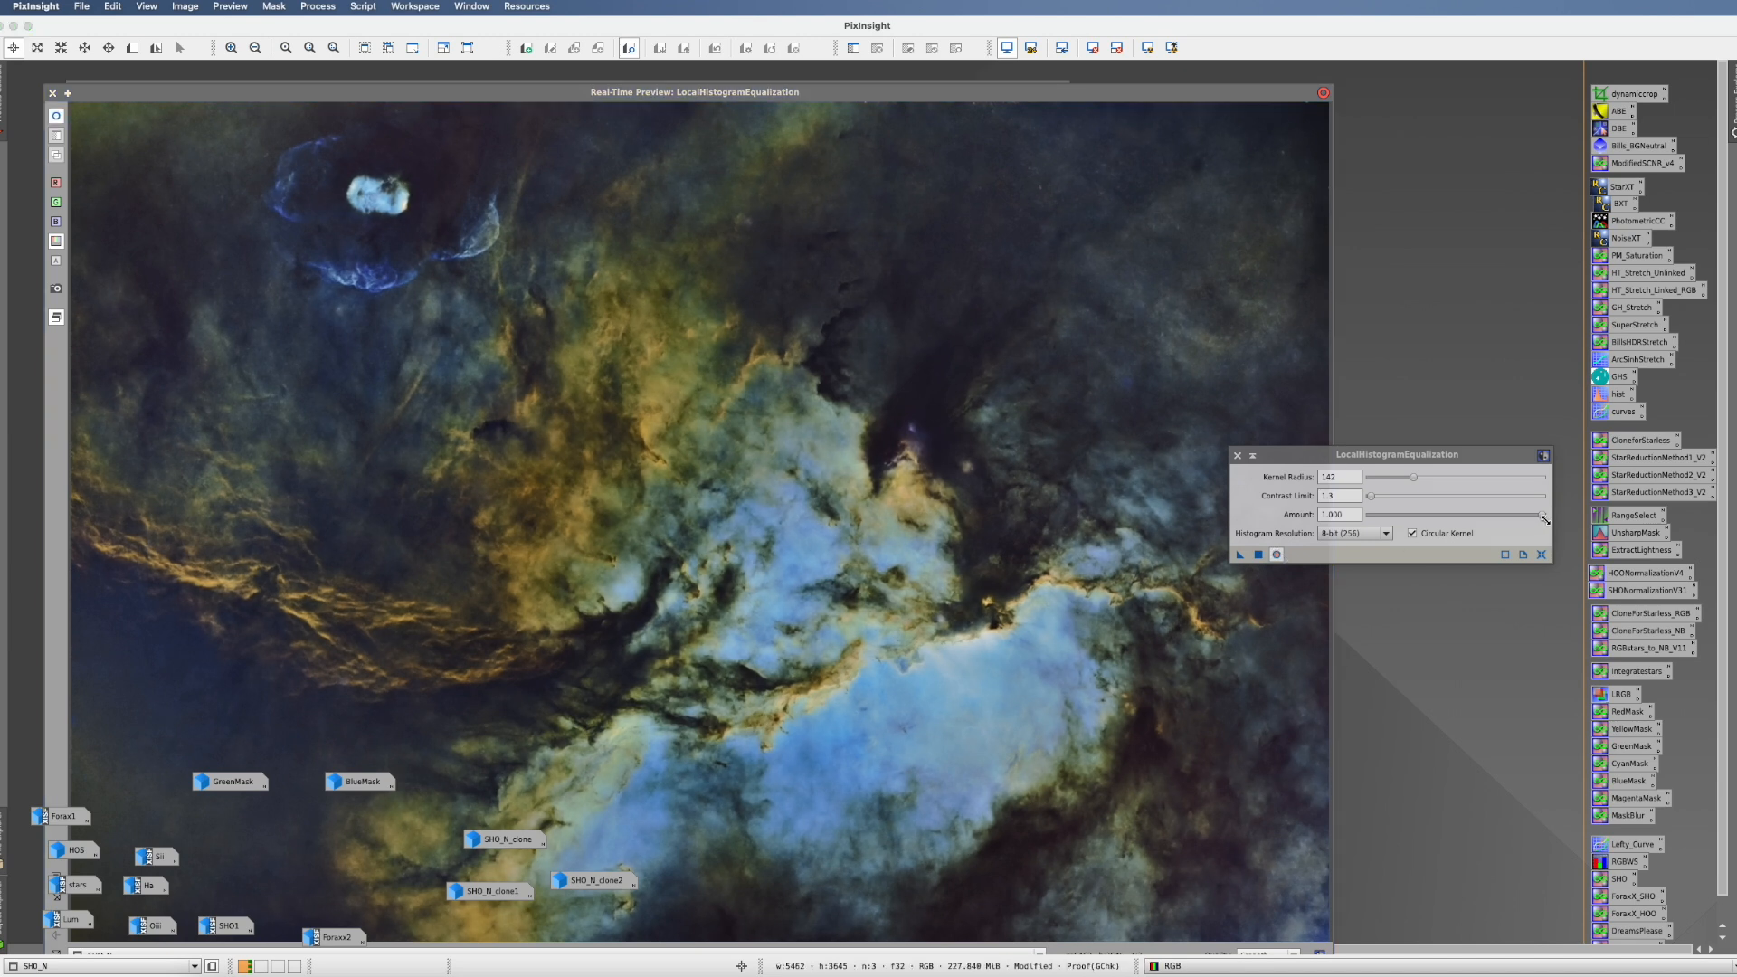
pyautogui.moveTo(1542, 516); pyautogui.dragTo(1457, 515)
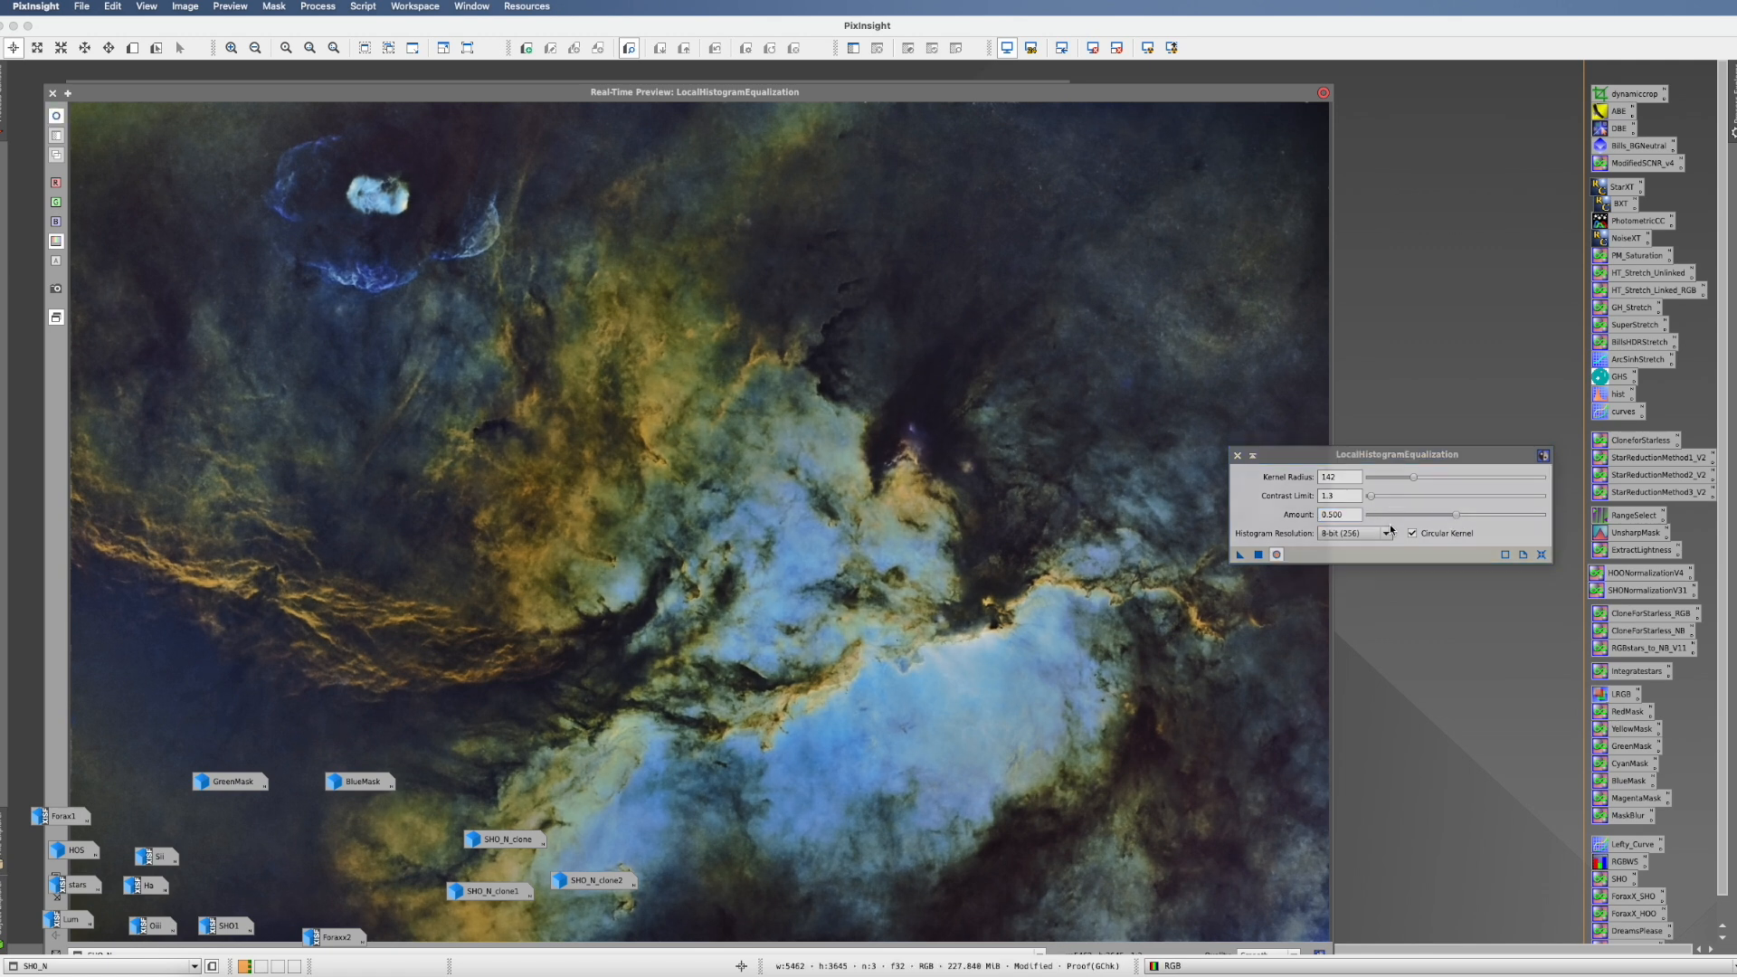
pyautogui.moveTo(1456, 515); pyautogui.dragTo(1432, 514)
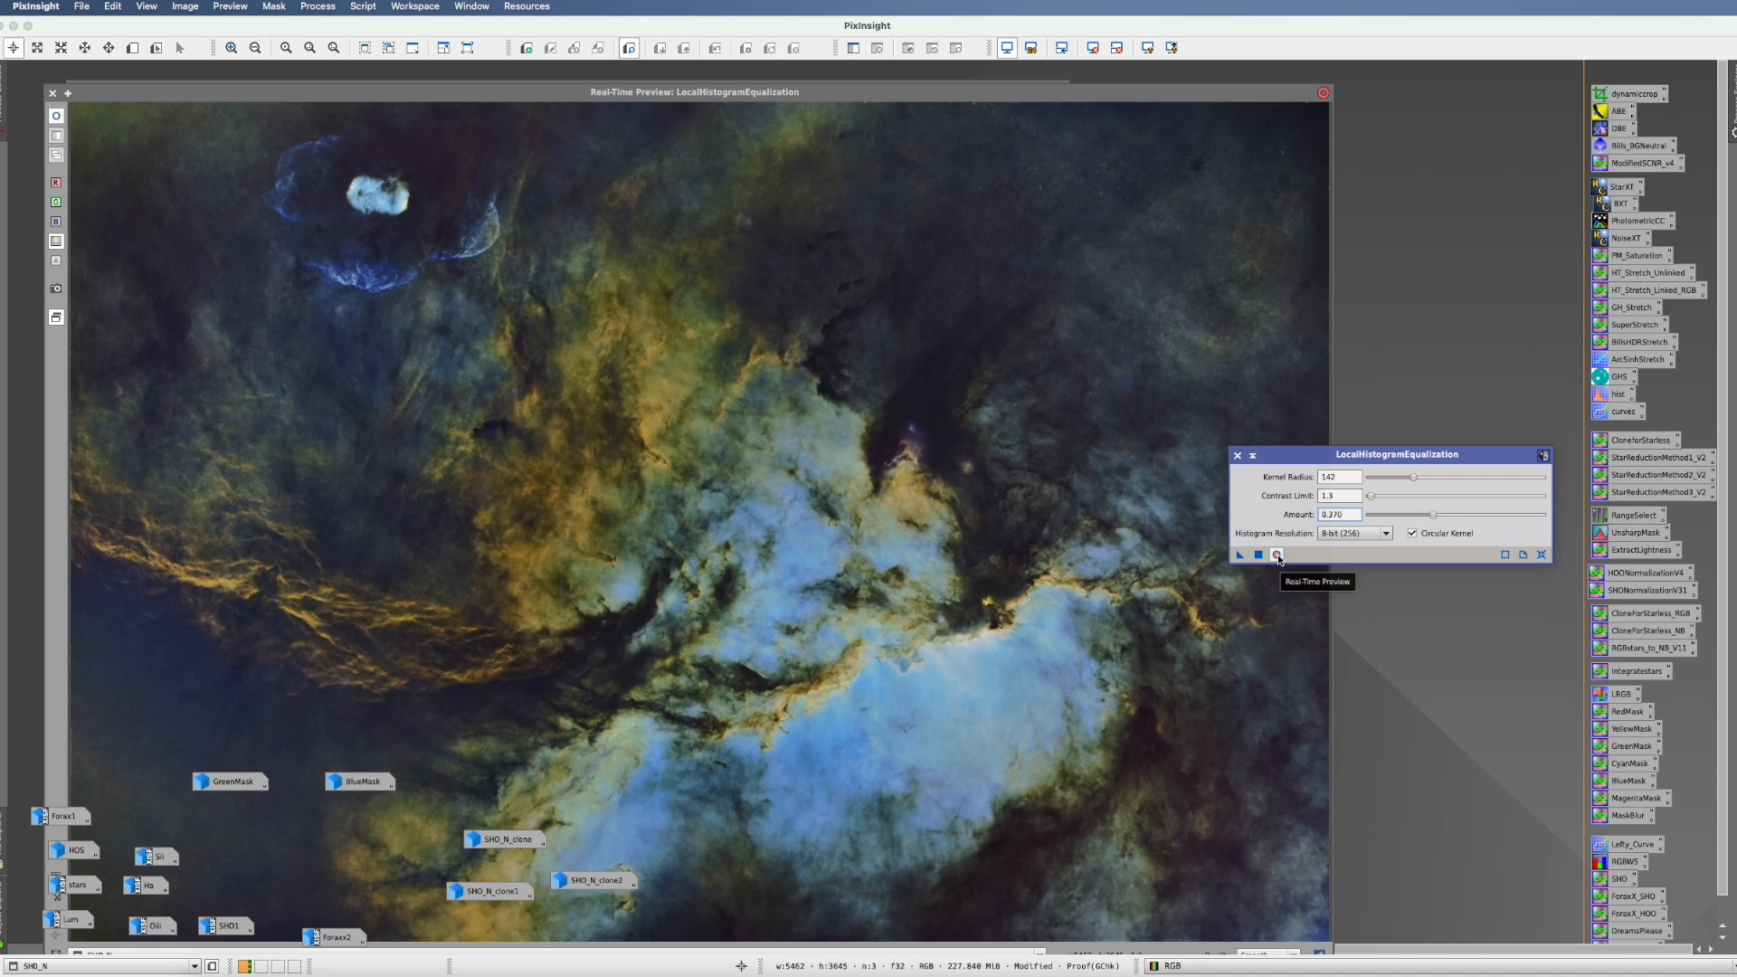
pyautogui.click(1257, 555)
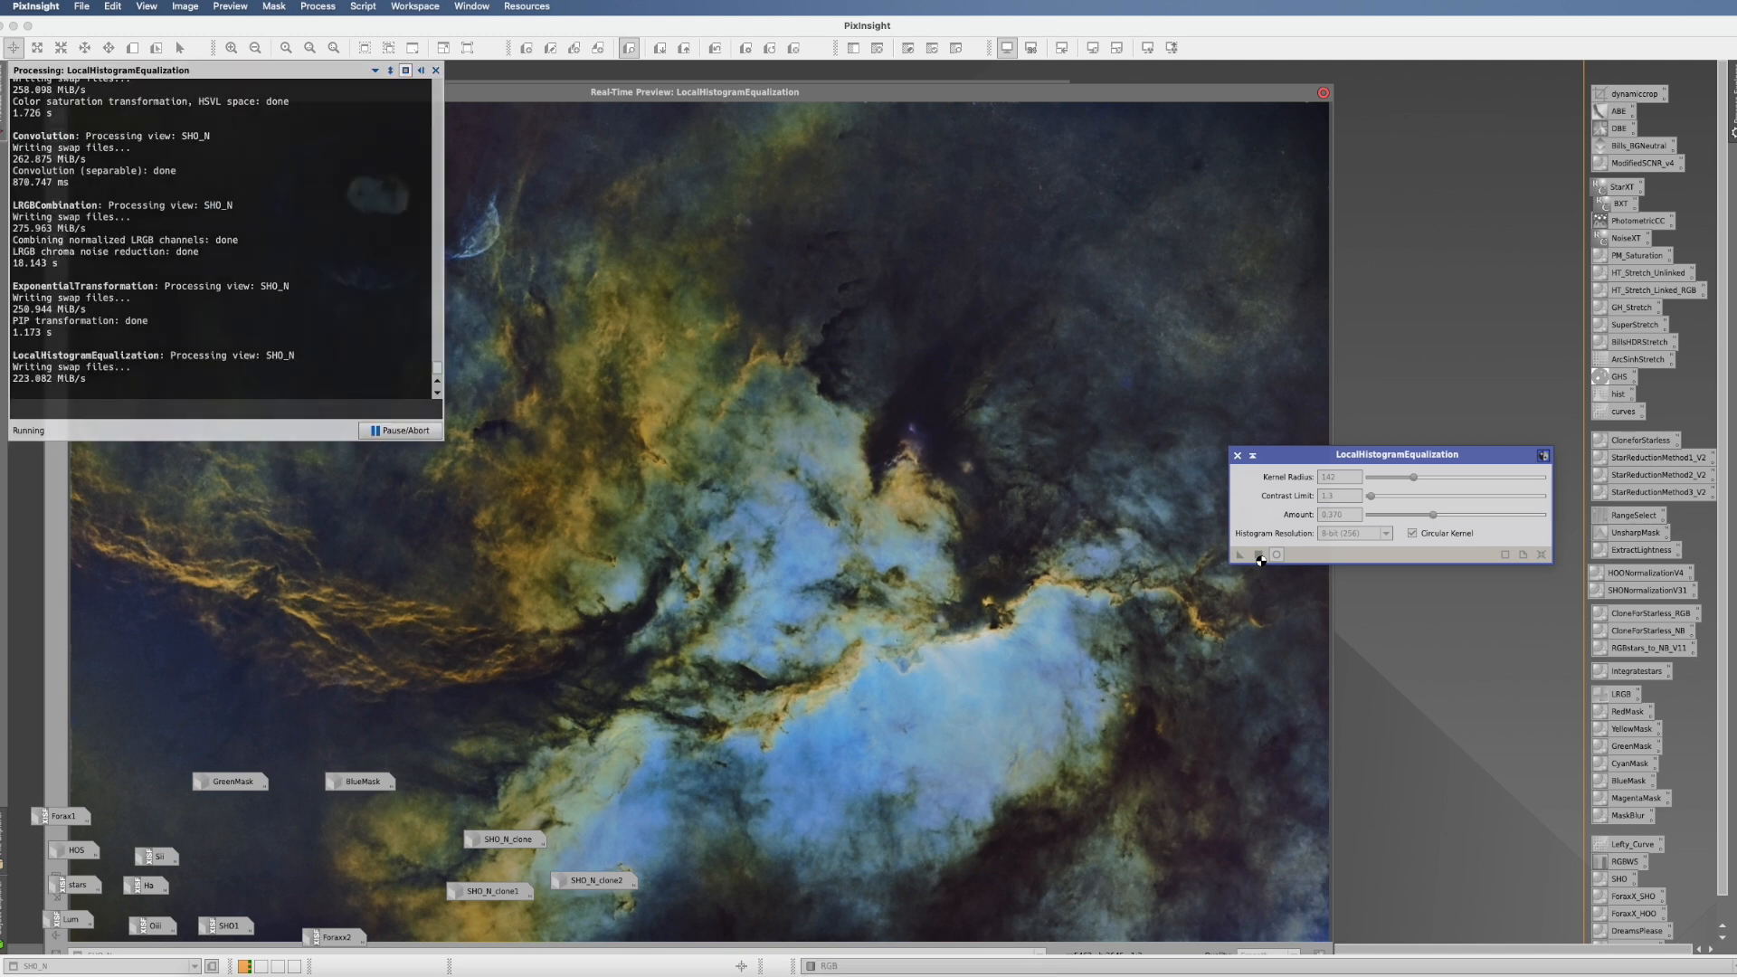
# - Apply a second LocalHistogramEqualization to SHO_N with kernel radius 54, contrast limit 1.3 and amount 0.300, comparing different amounts in the preview
pyautogui.moveTo(1414, 476); pyautogui.dragTo(1384, 484)
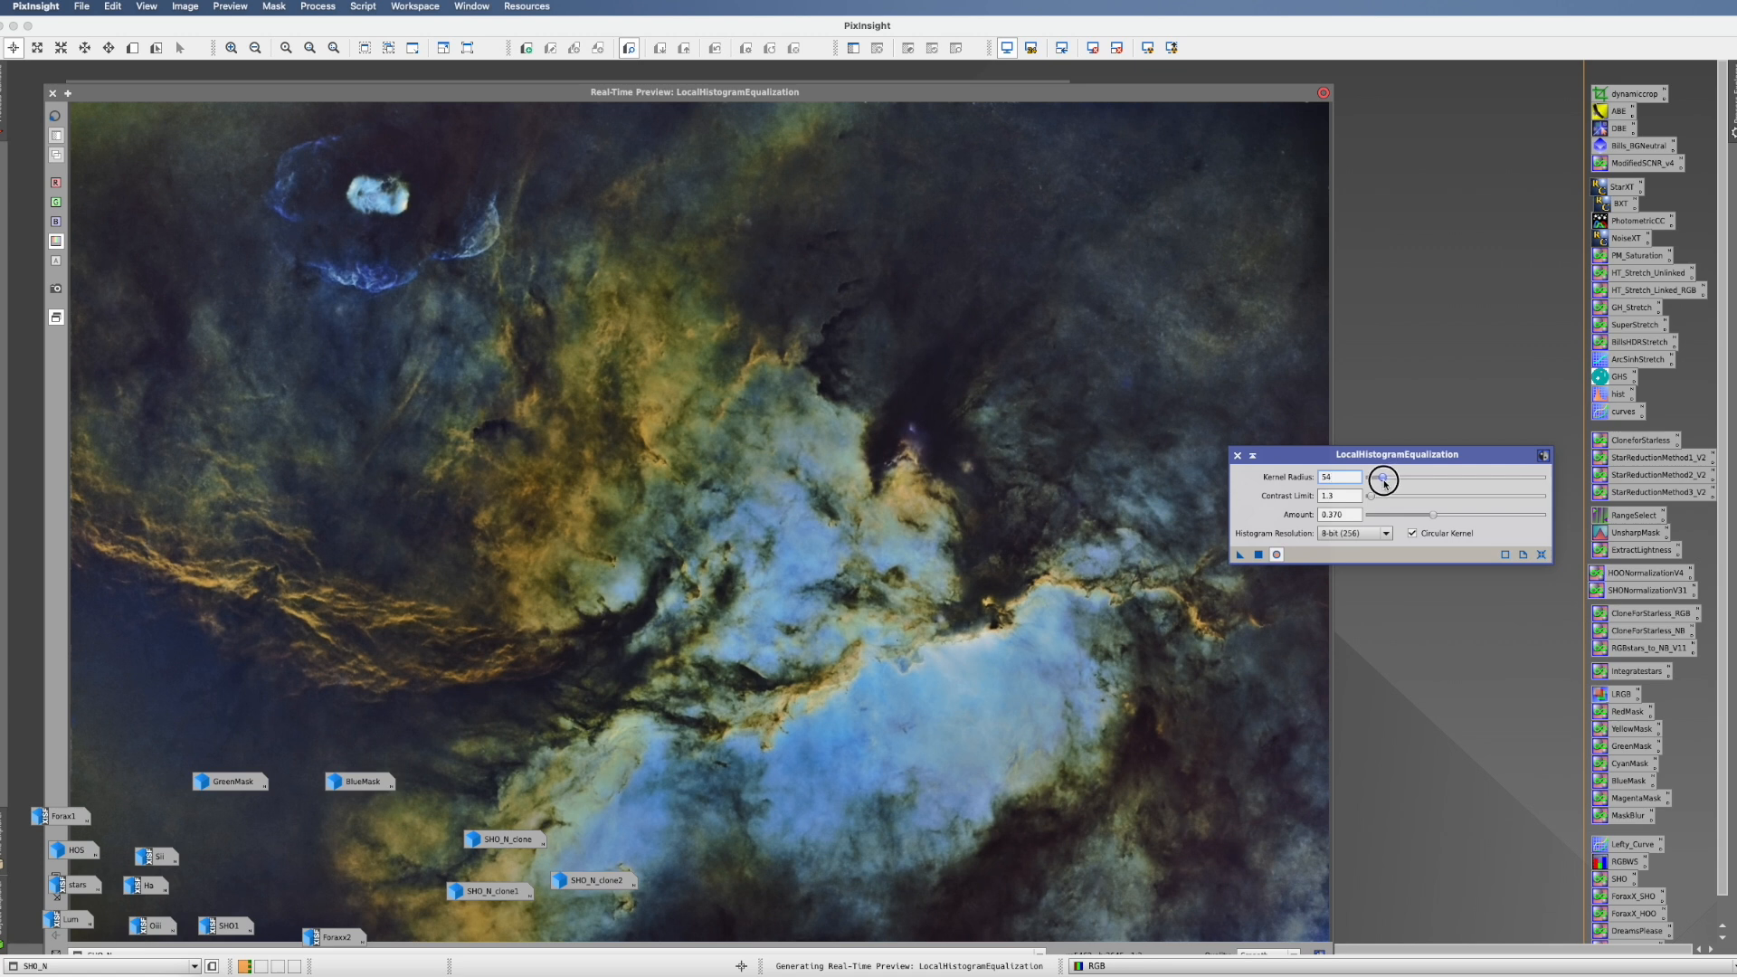
pyautogui.click(1436, 516)
pyautogui.moveTo(1436, 515); pyautogui.dragTo(1513, 514)
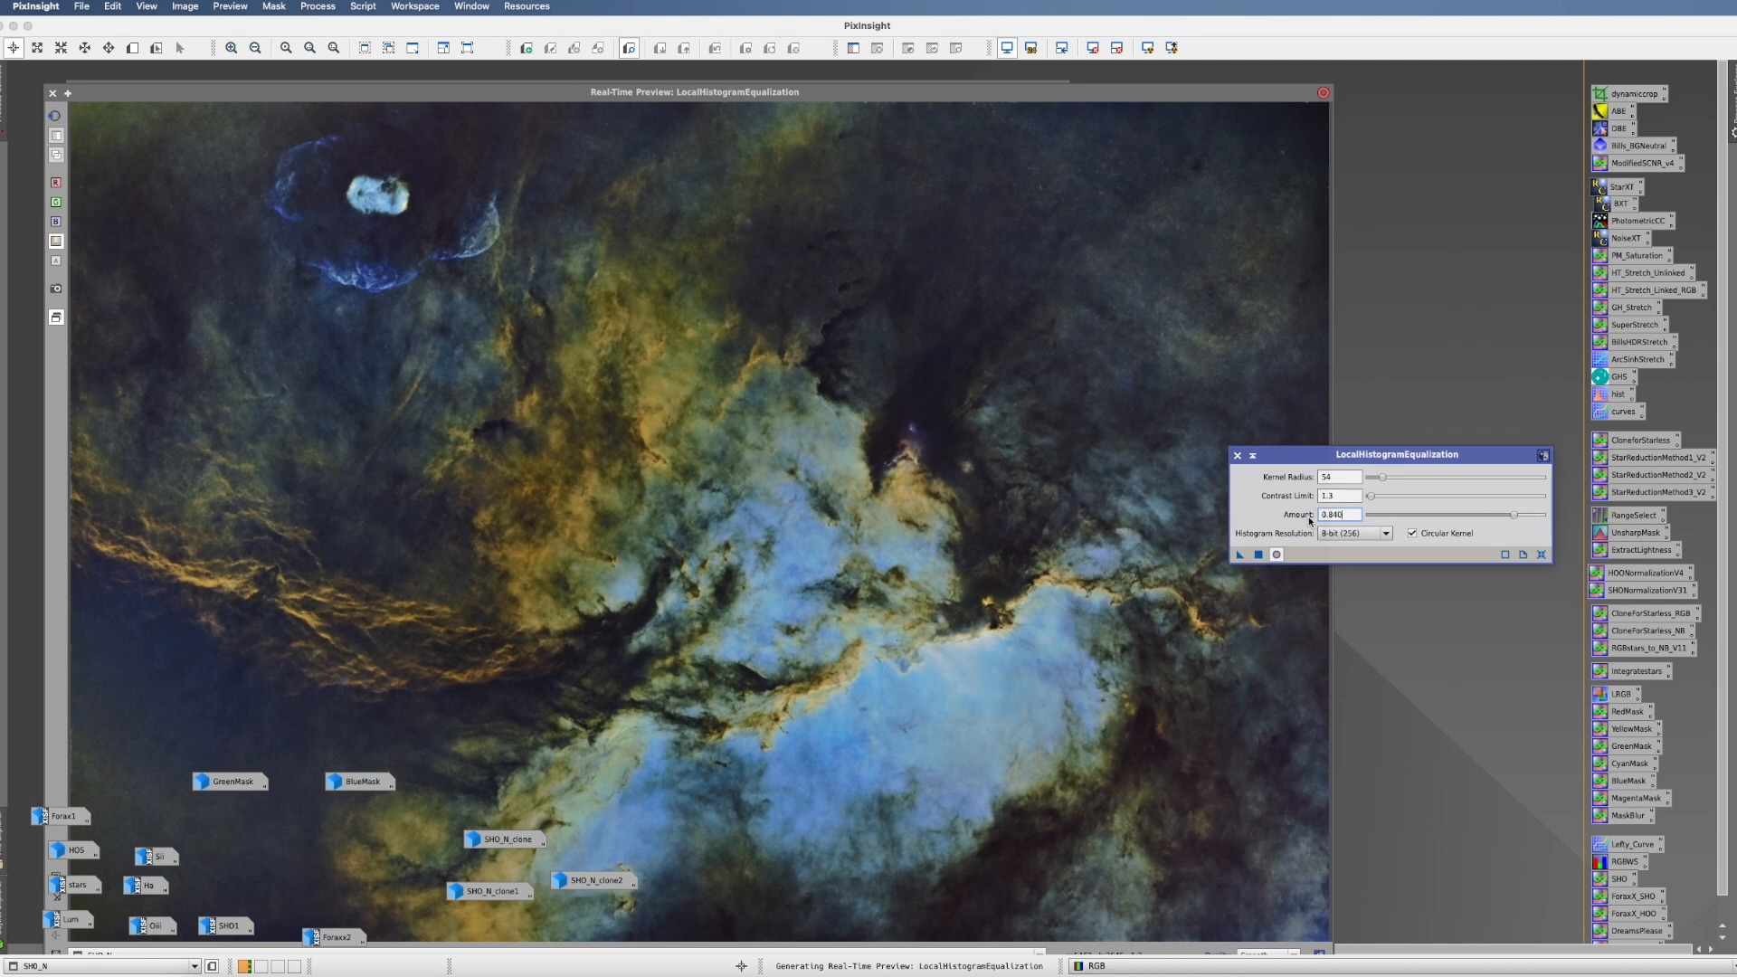
pyautogui.click(1277, 556)
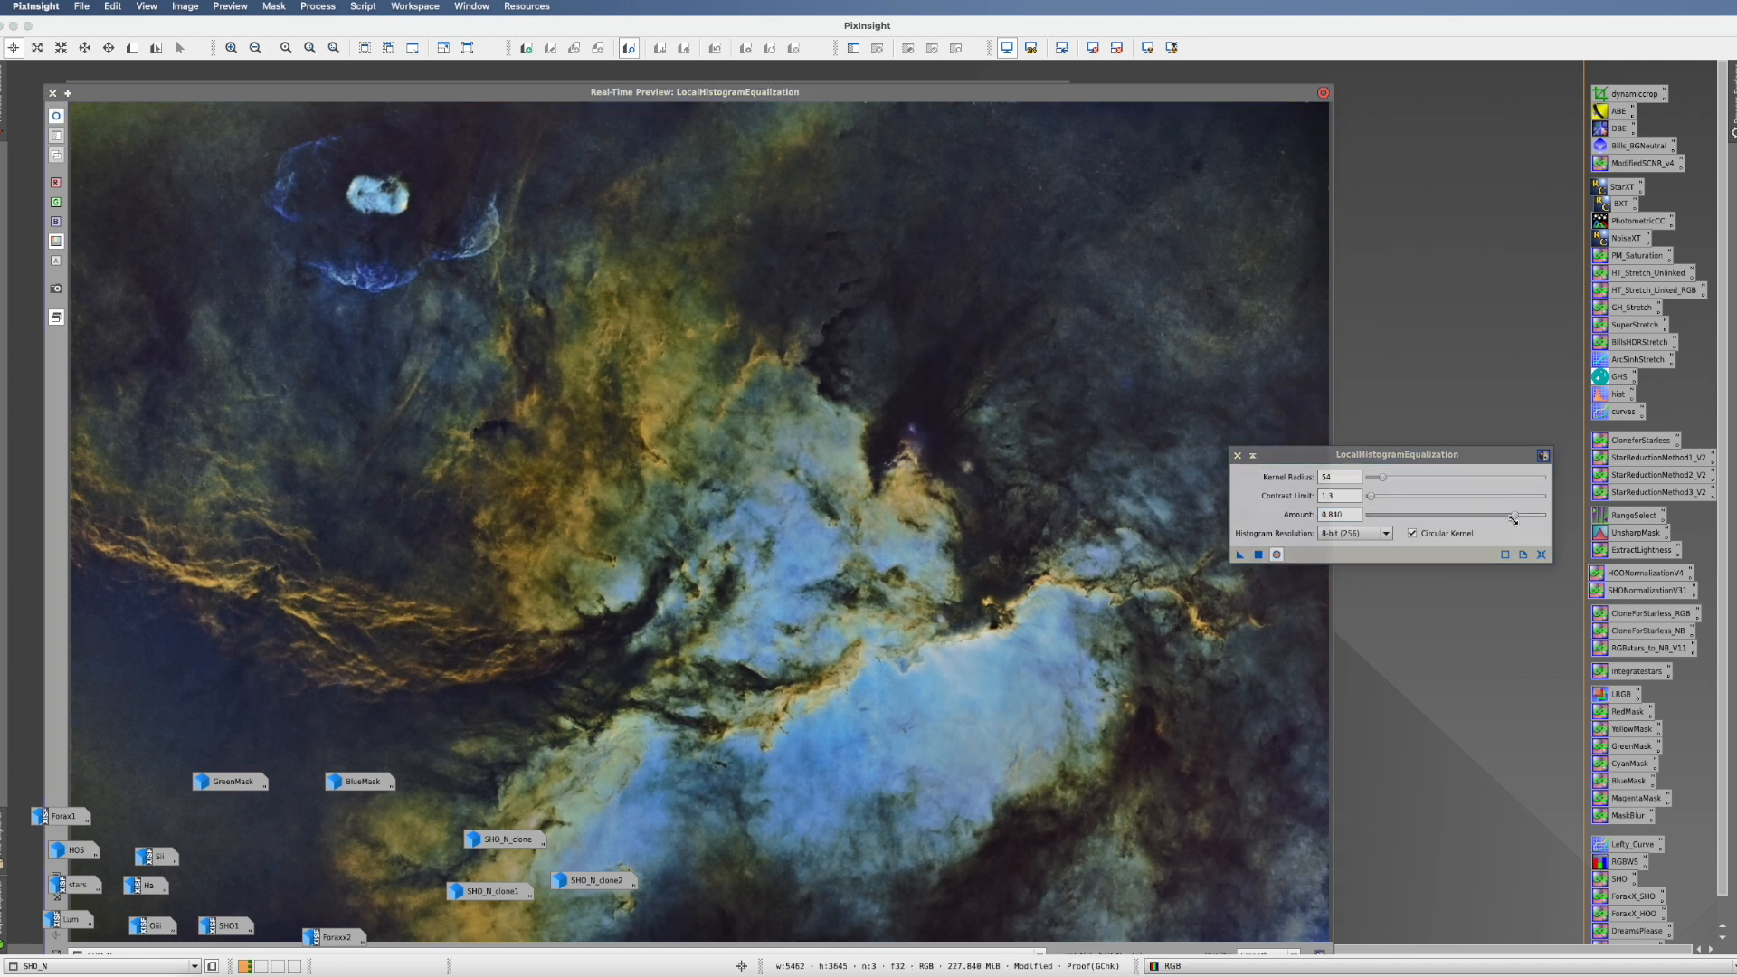
pyautogui.moveTo(1514, 516); pyautogui.dragTo(1422, 515)
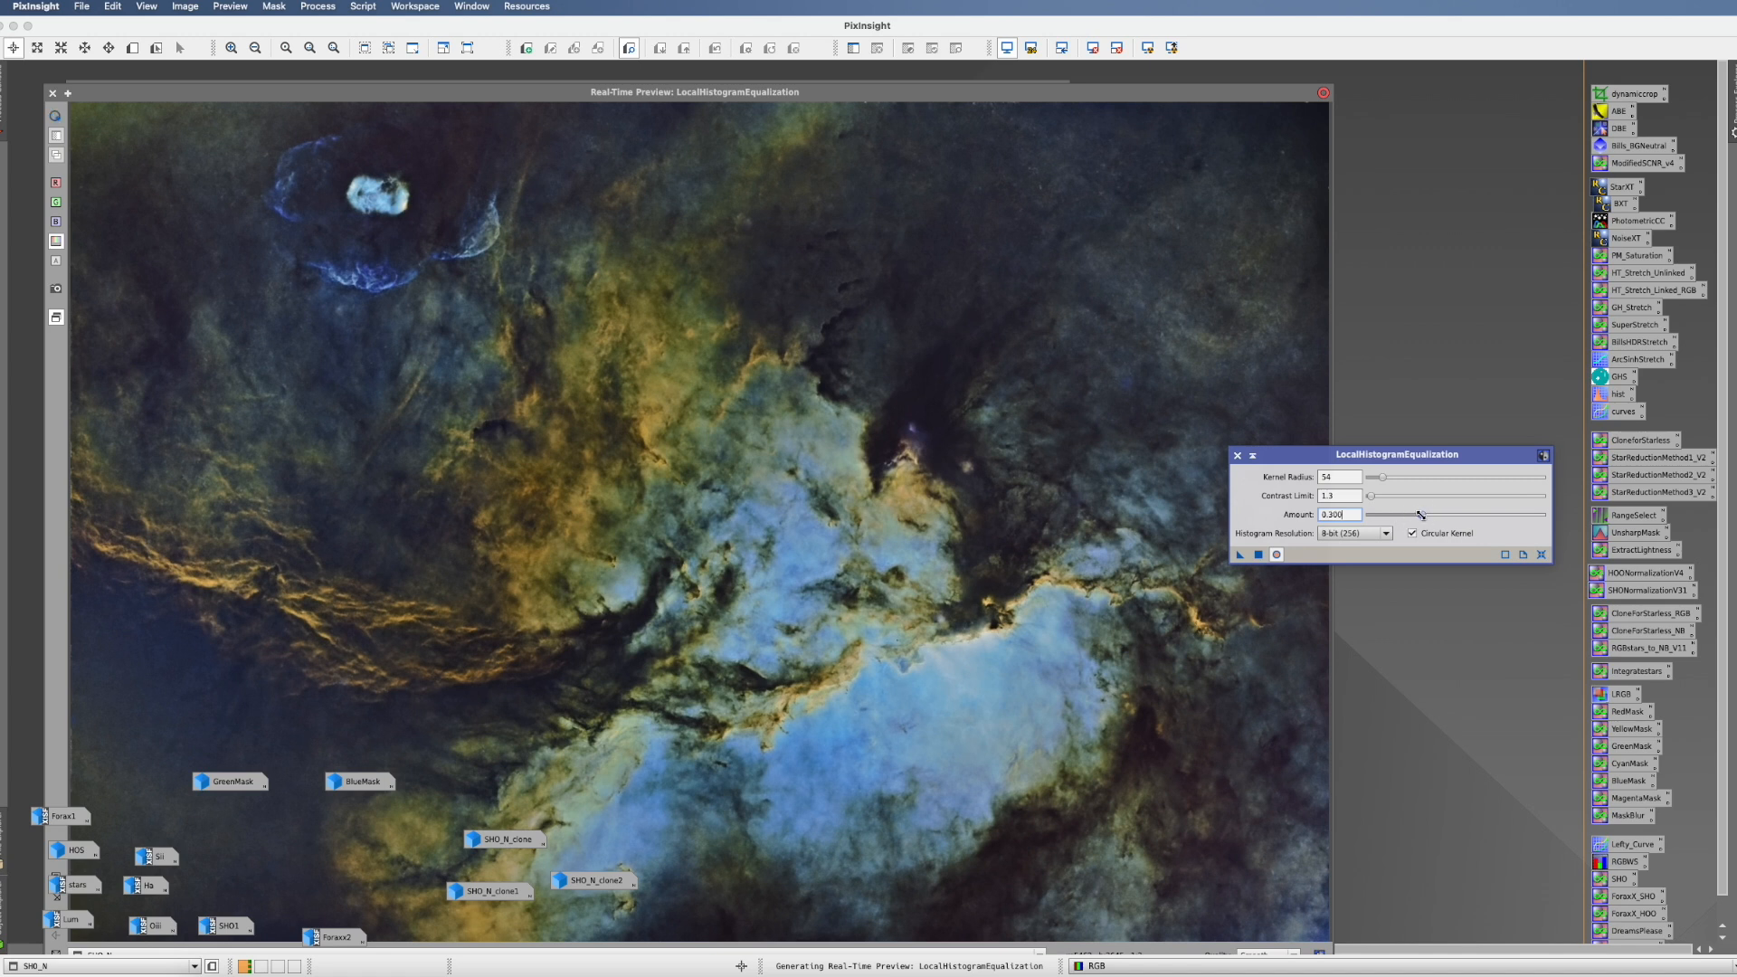
pyautogui.click(1278, 556)
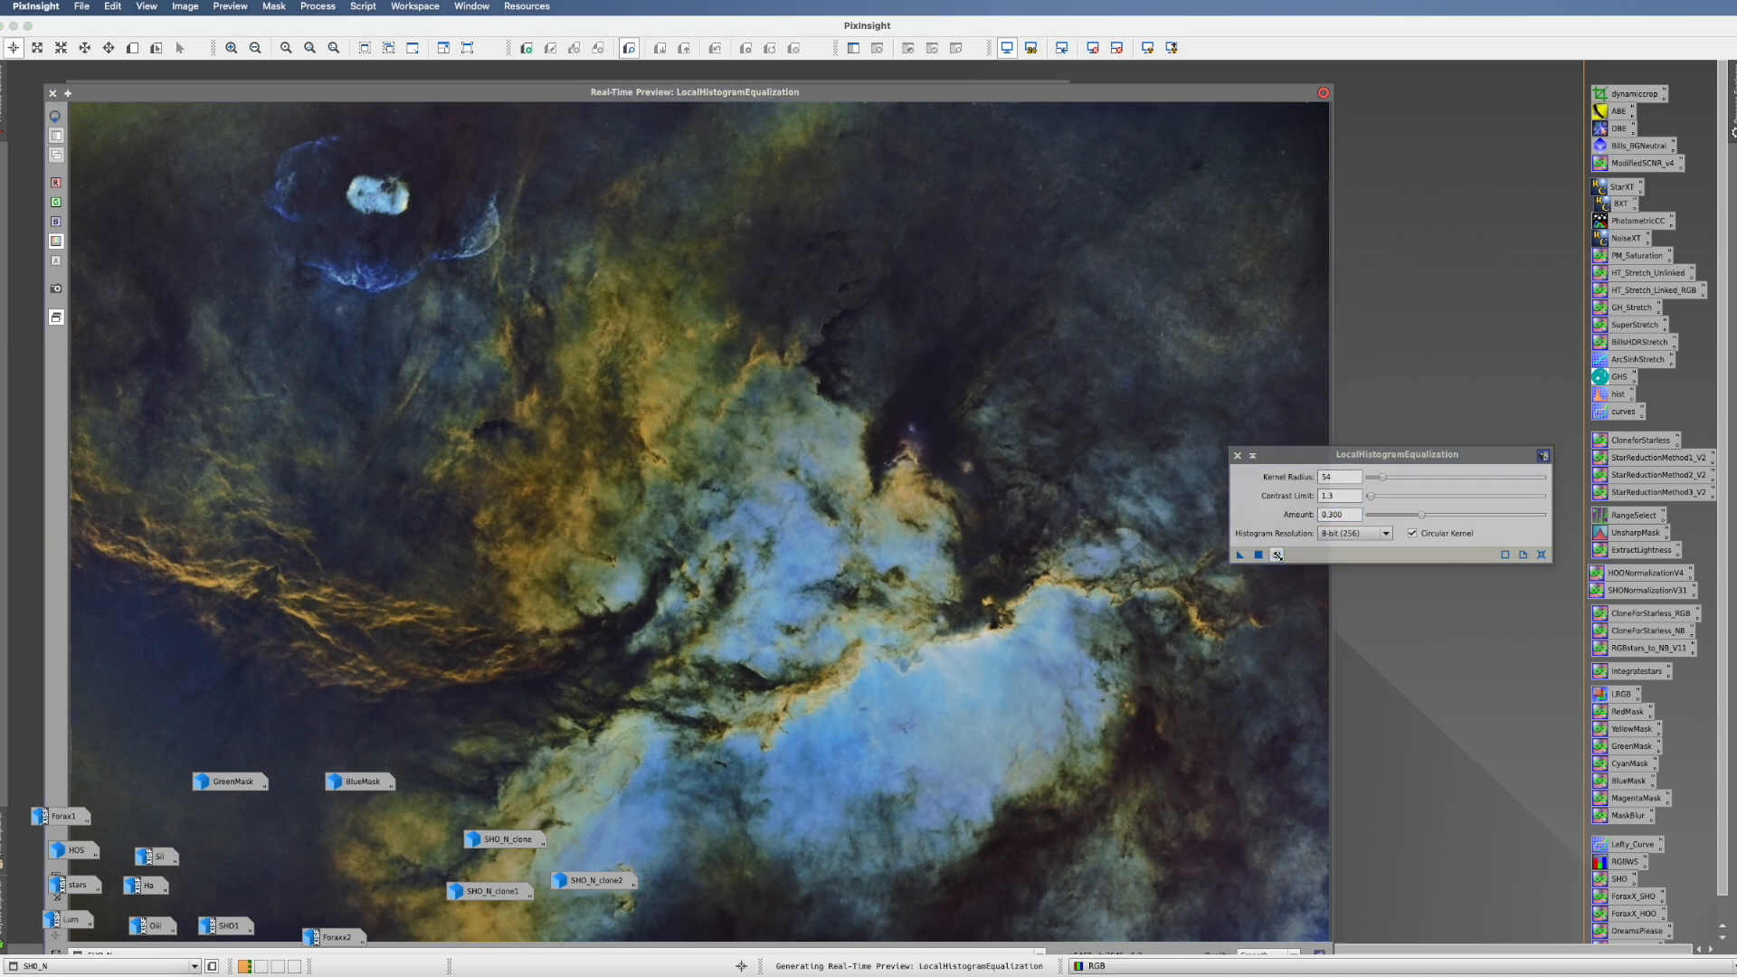
pyautogui.click(1259, 556)
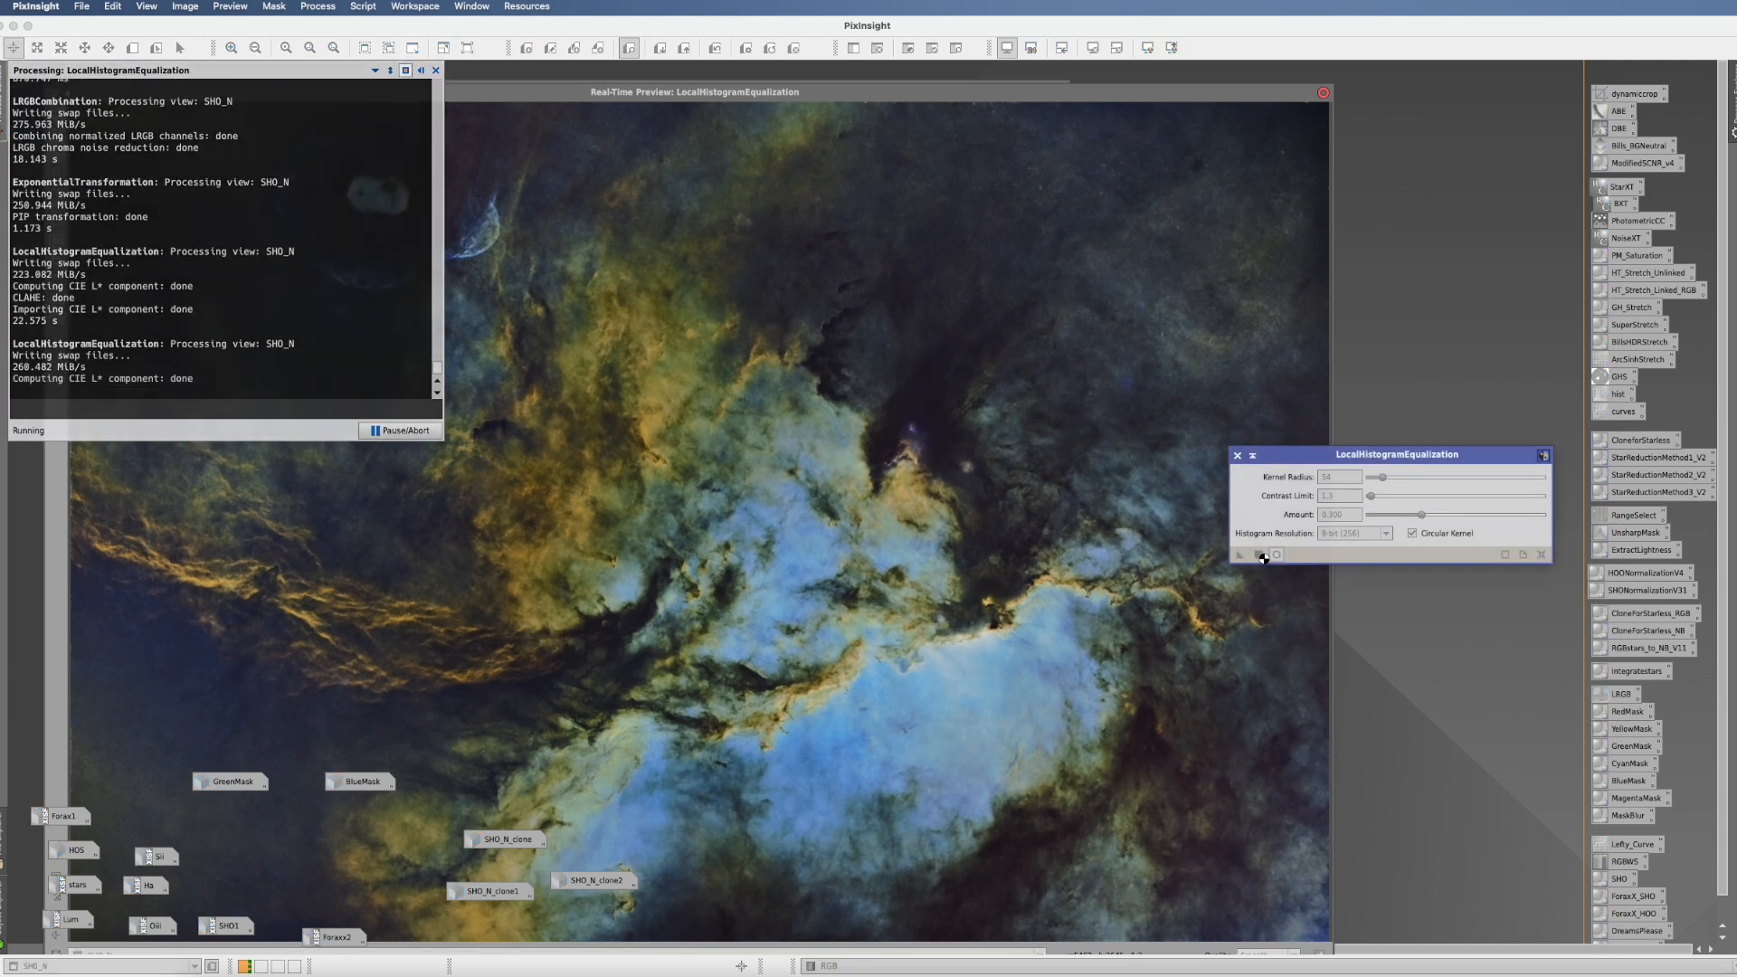
# - Close LocalHistogramEqualization and the real-time preview, and reposition the SHO_N image window
pyautogui.click(1237, 455)
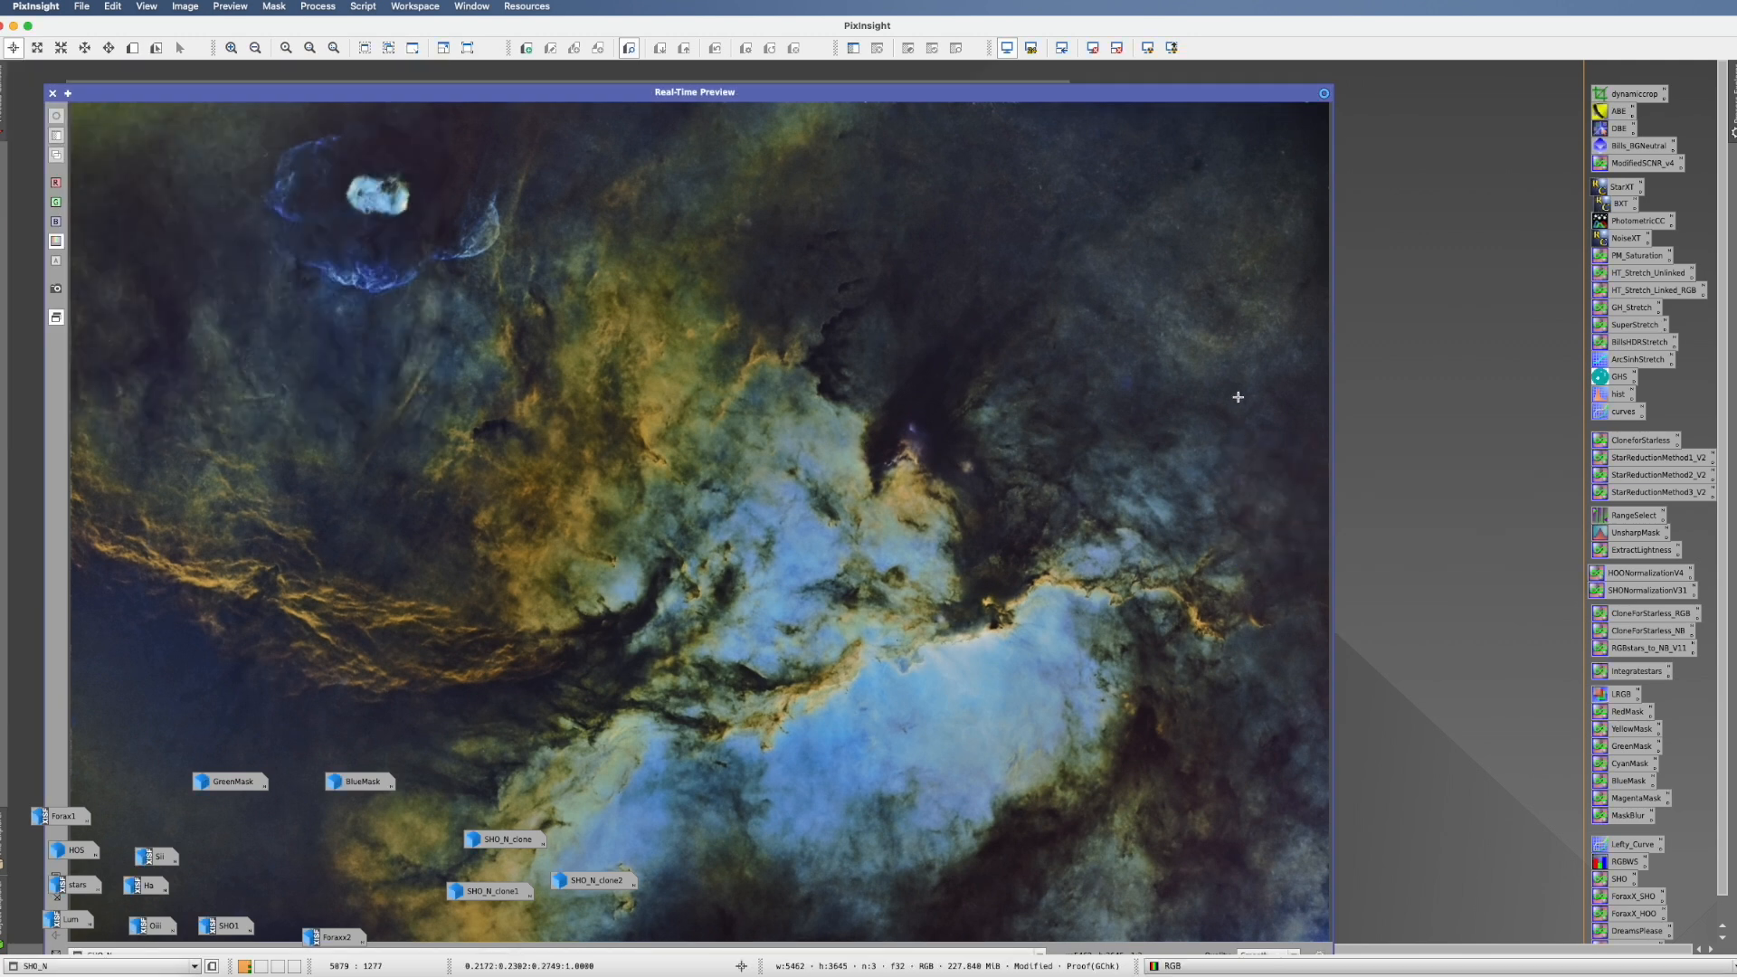
pyautogui.click(52, 94)
pyautogui.moveTo(609, 88); pyautogui.dragTo(828, 82)
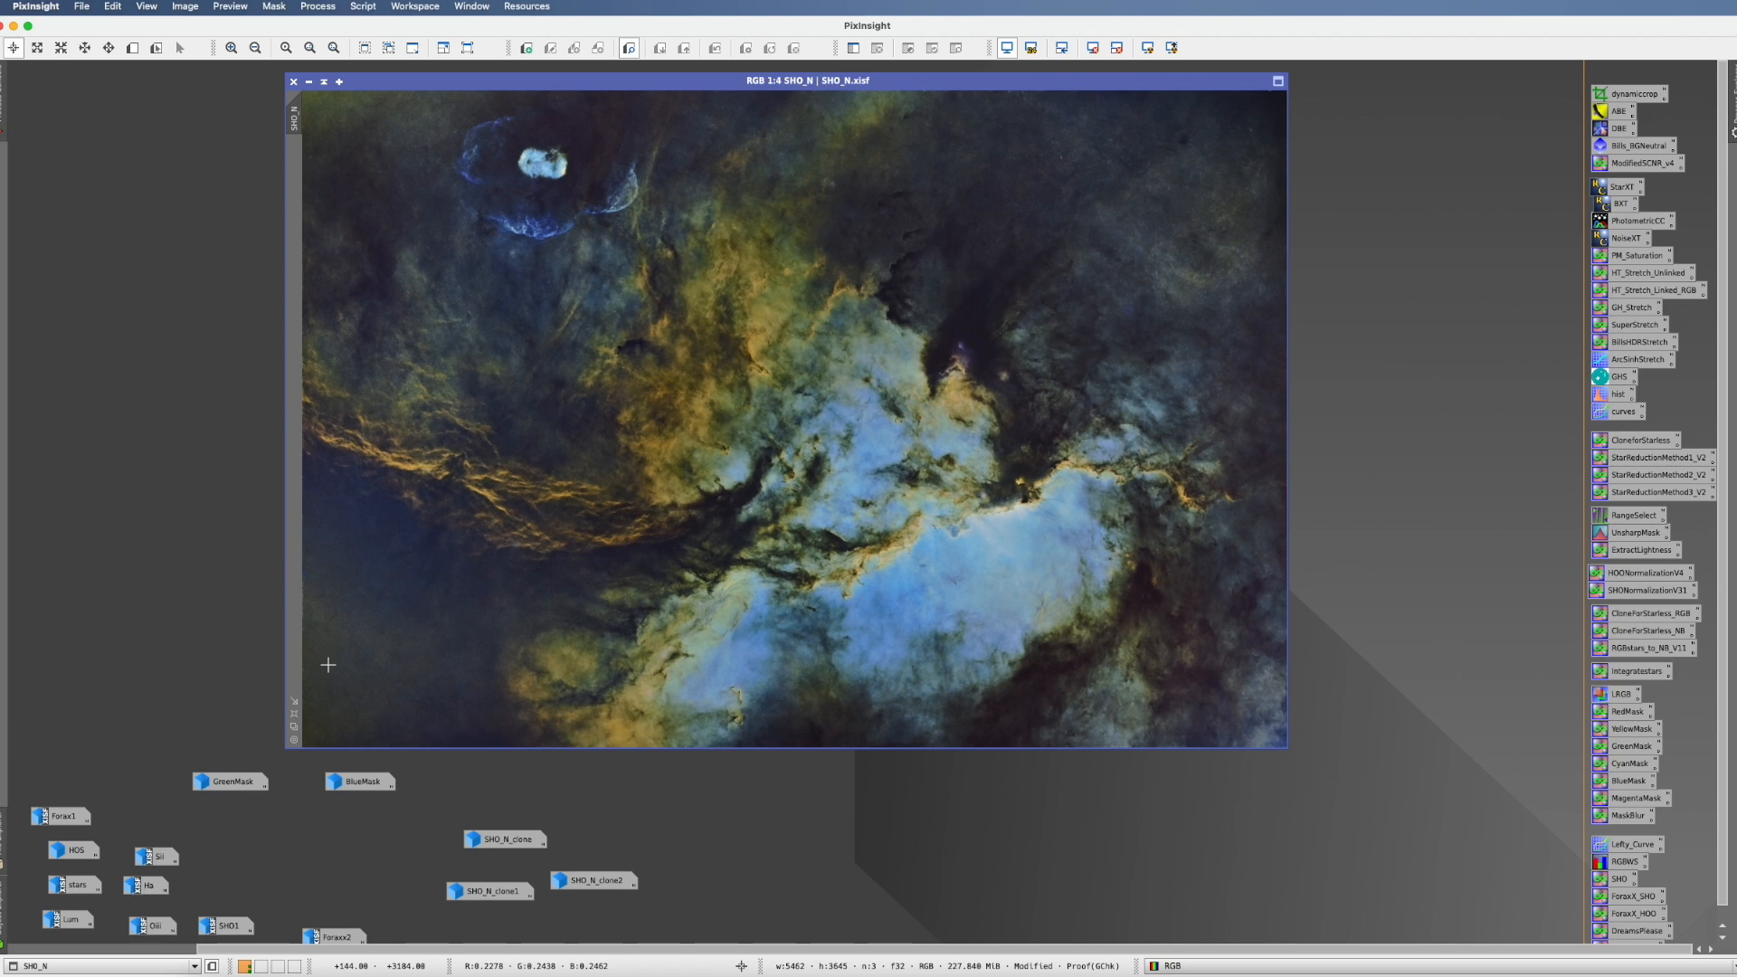
# - Open CurvesTransformation with a real-time preview and bend the RGB/K curve to darken the shadows, with a point at input 0.21, output about 0.167
pyautogui.doubleClick(1623, 411)
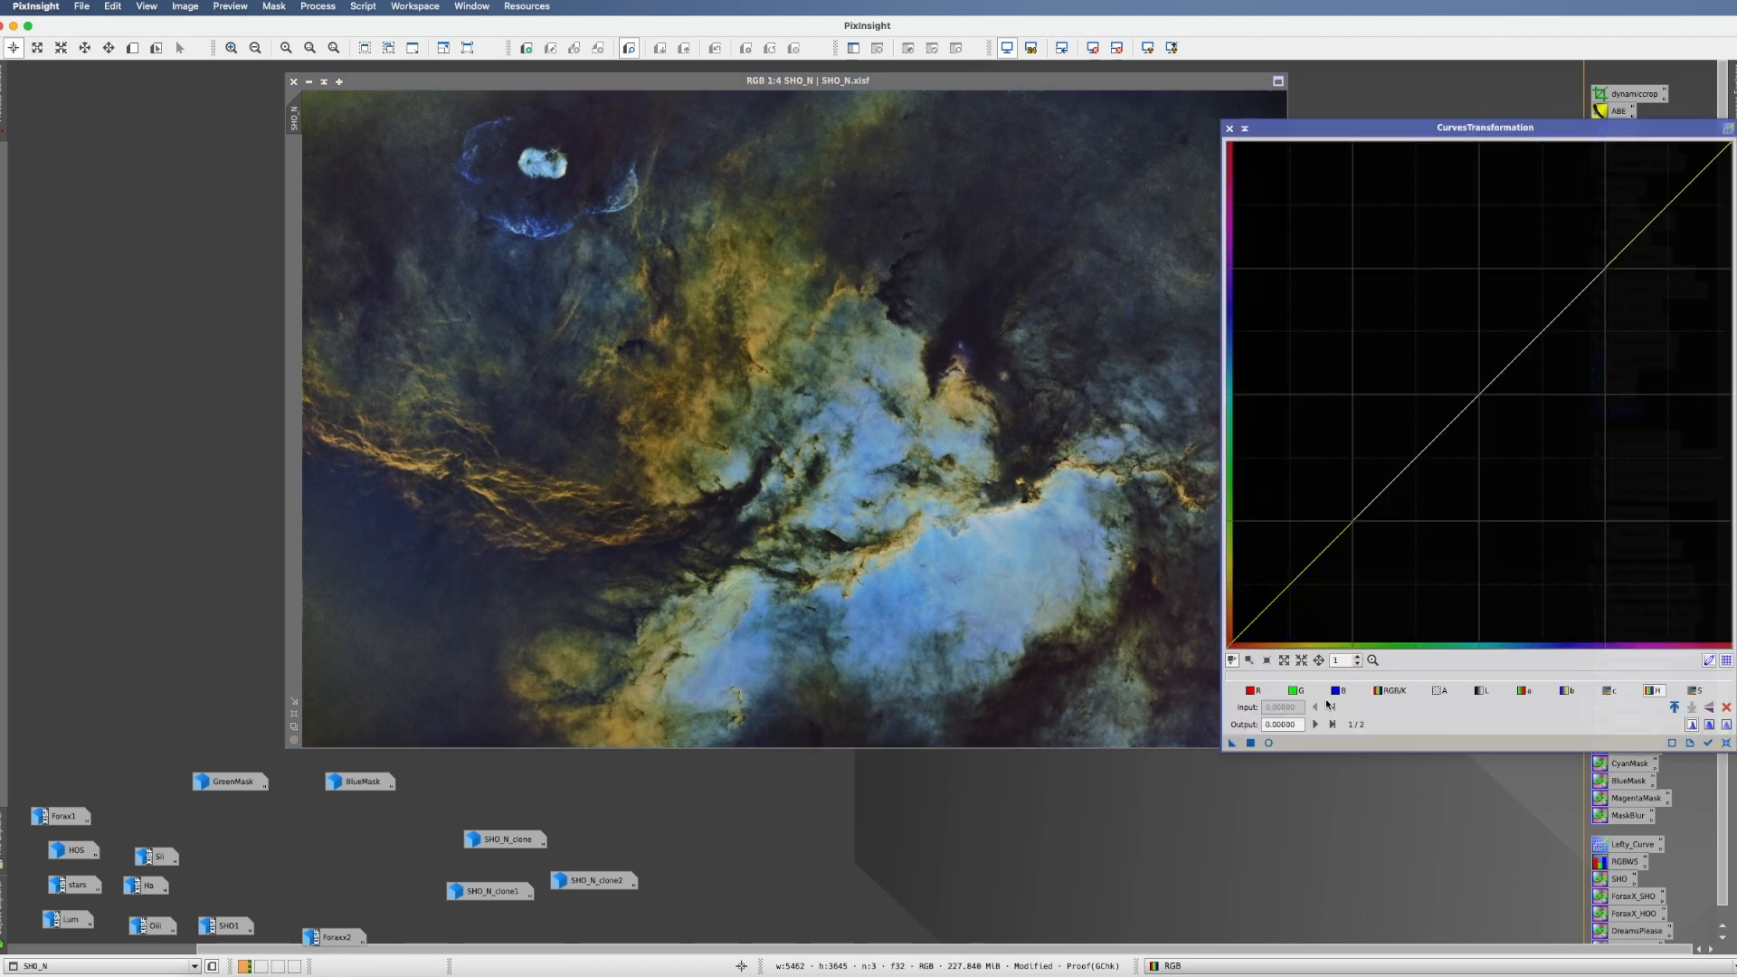
pyautogui.click(1268, 742)
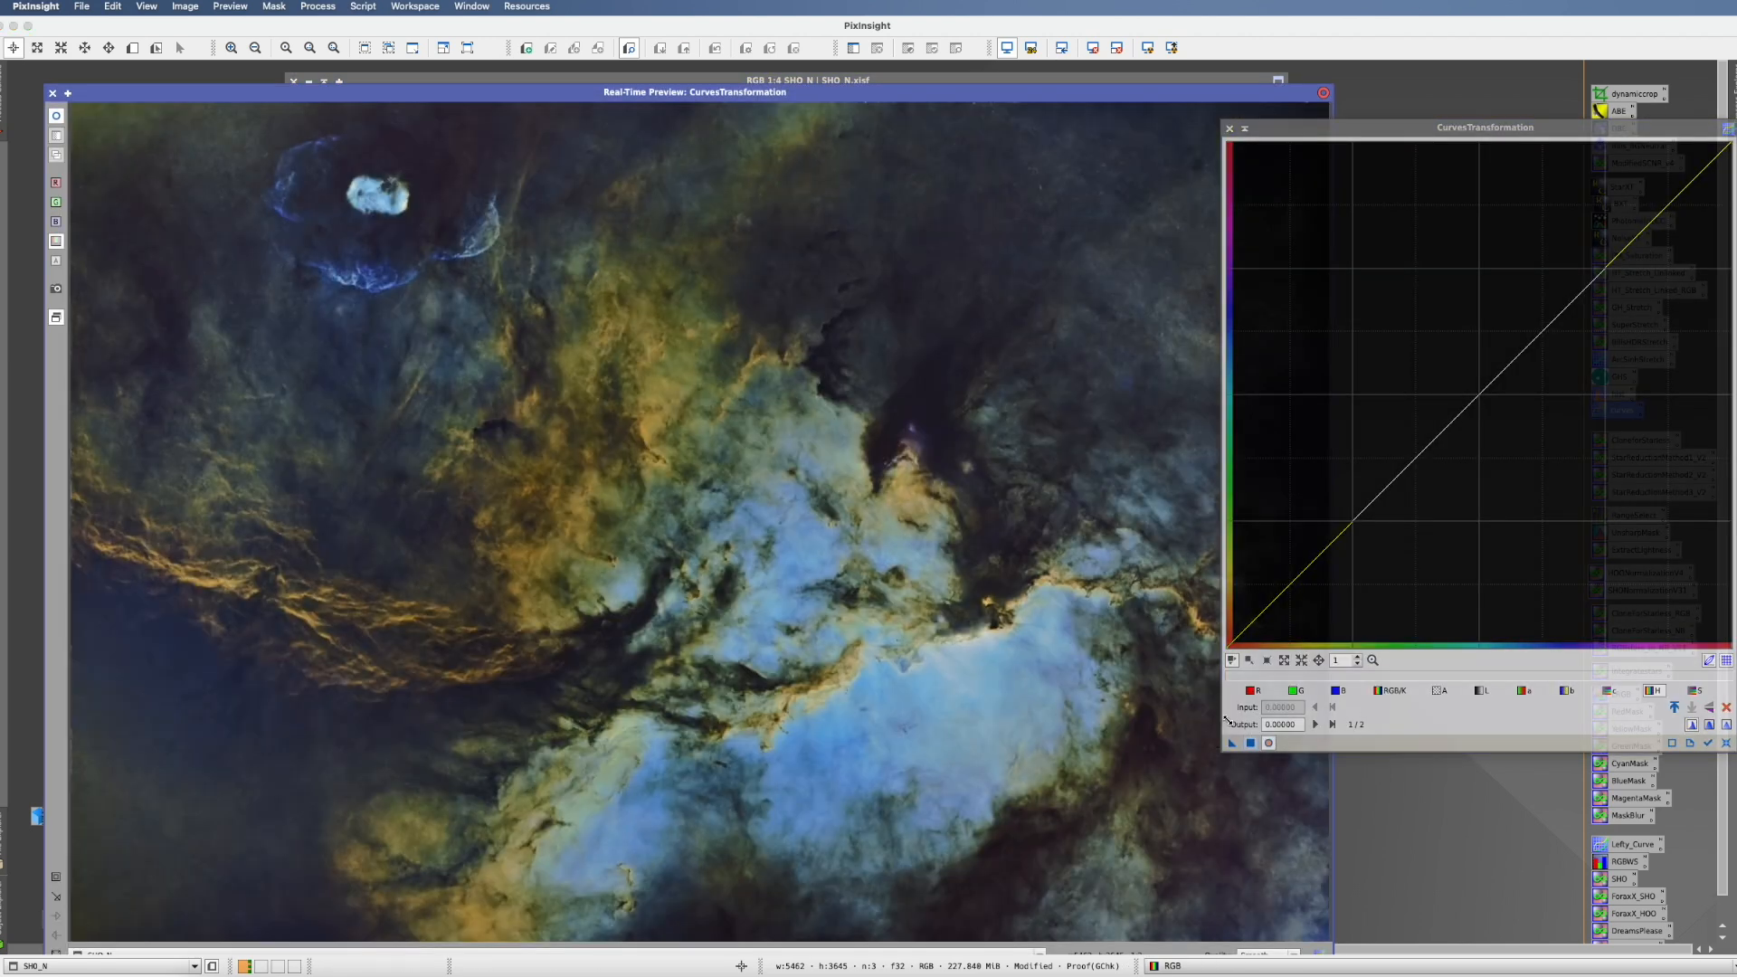
pyautogui.click(1607, 265)
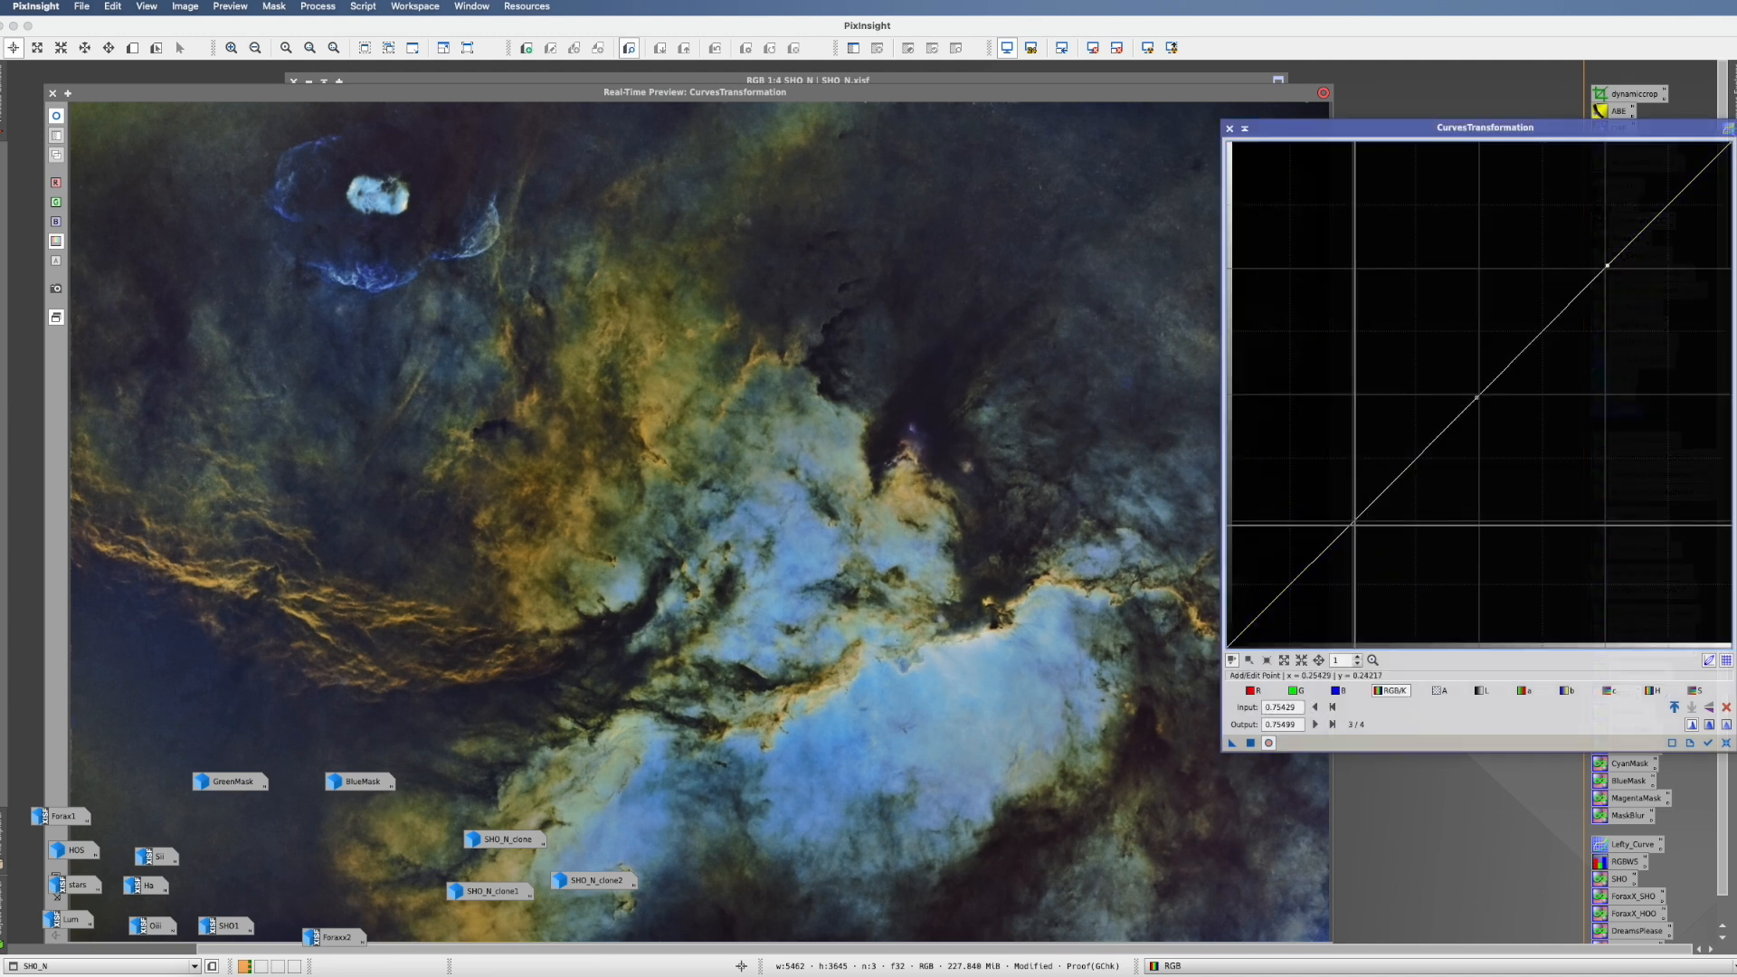
pyautogui.click(1400, 476)
pyautogui.click(1333, 561)
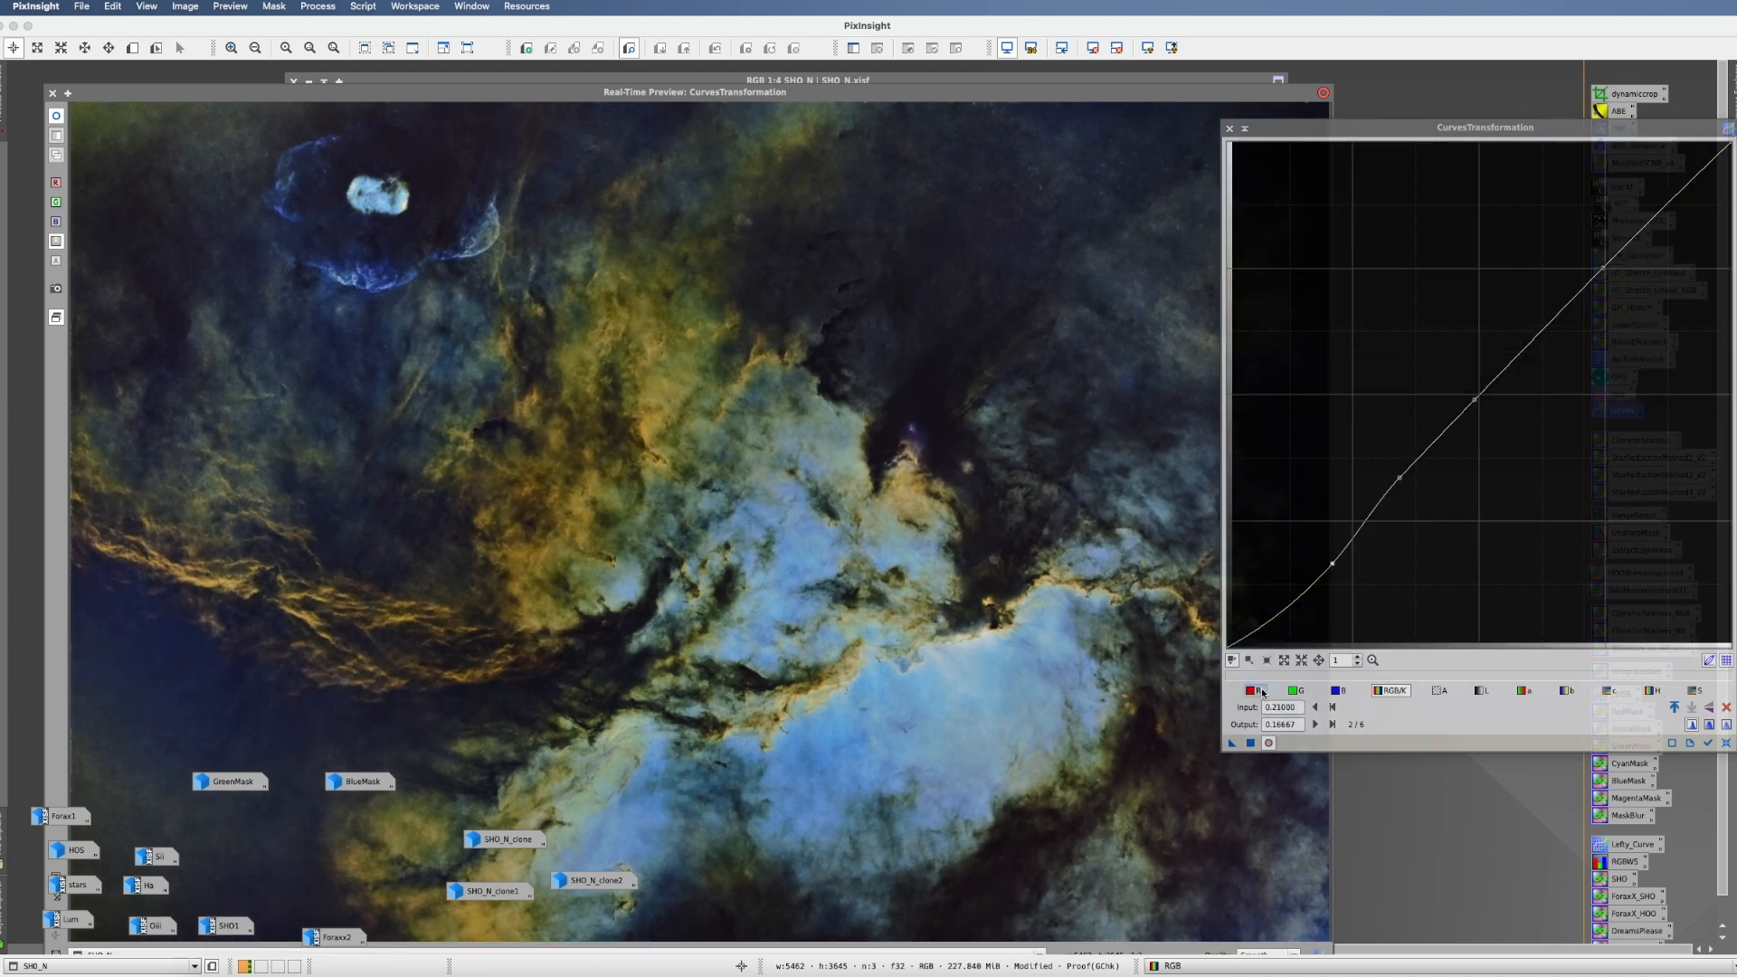
# - Compare the curve adjustment in the preview, apply it to SHO_N, and close CurvesTransformation
pyautogui.click(1270, 743)
pyautogui.click(1270, 742)
pyautogui.click(1251, 744)
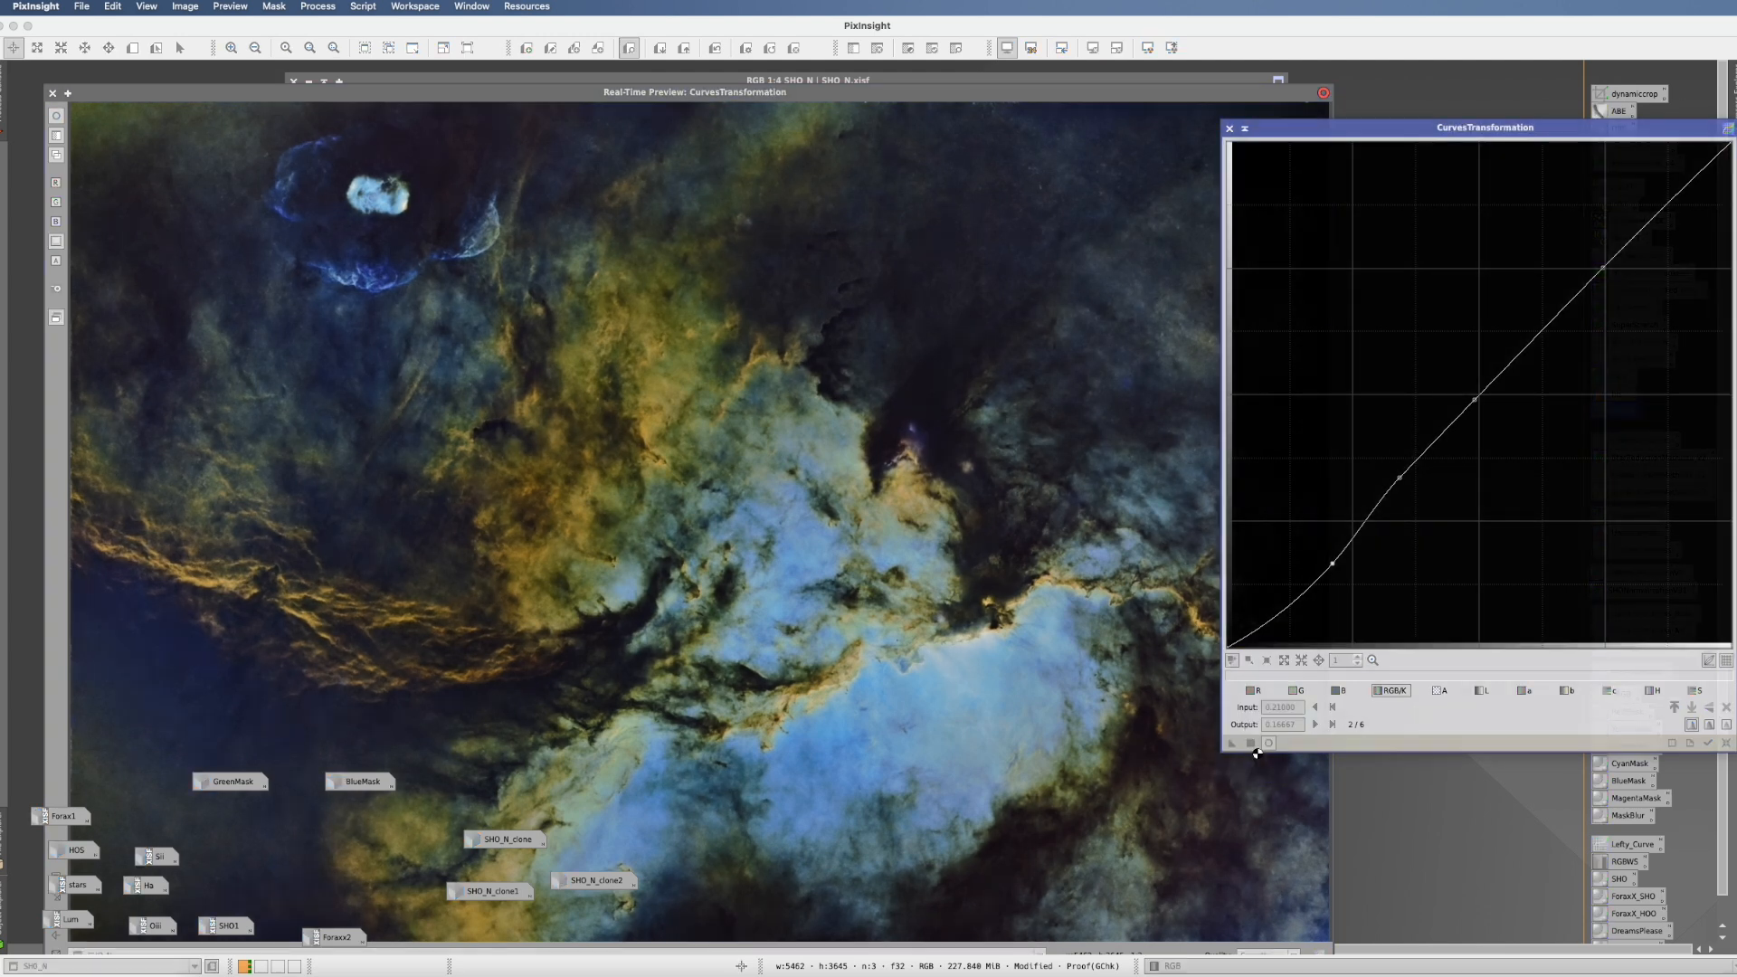
pyautogui.click(1230, 128)
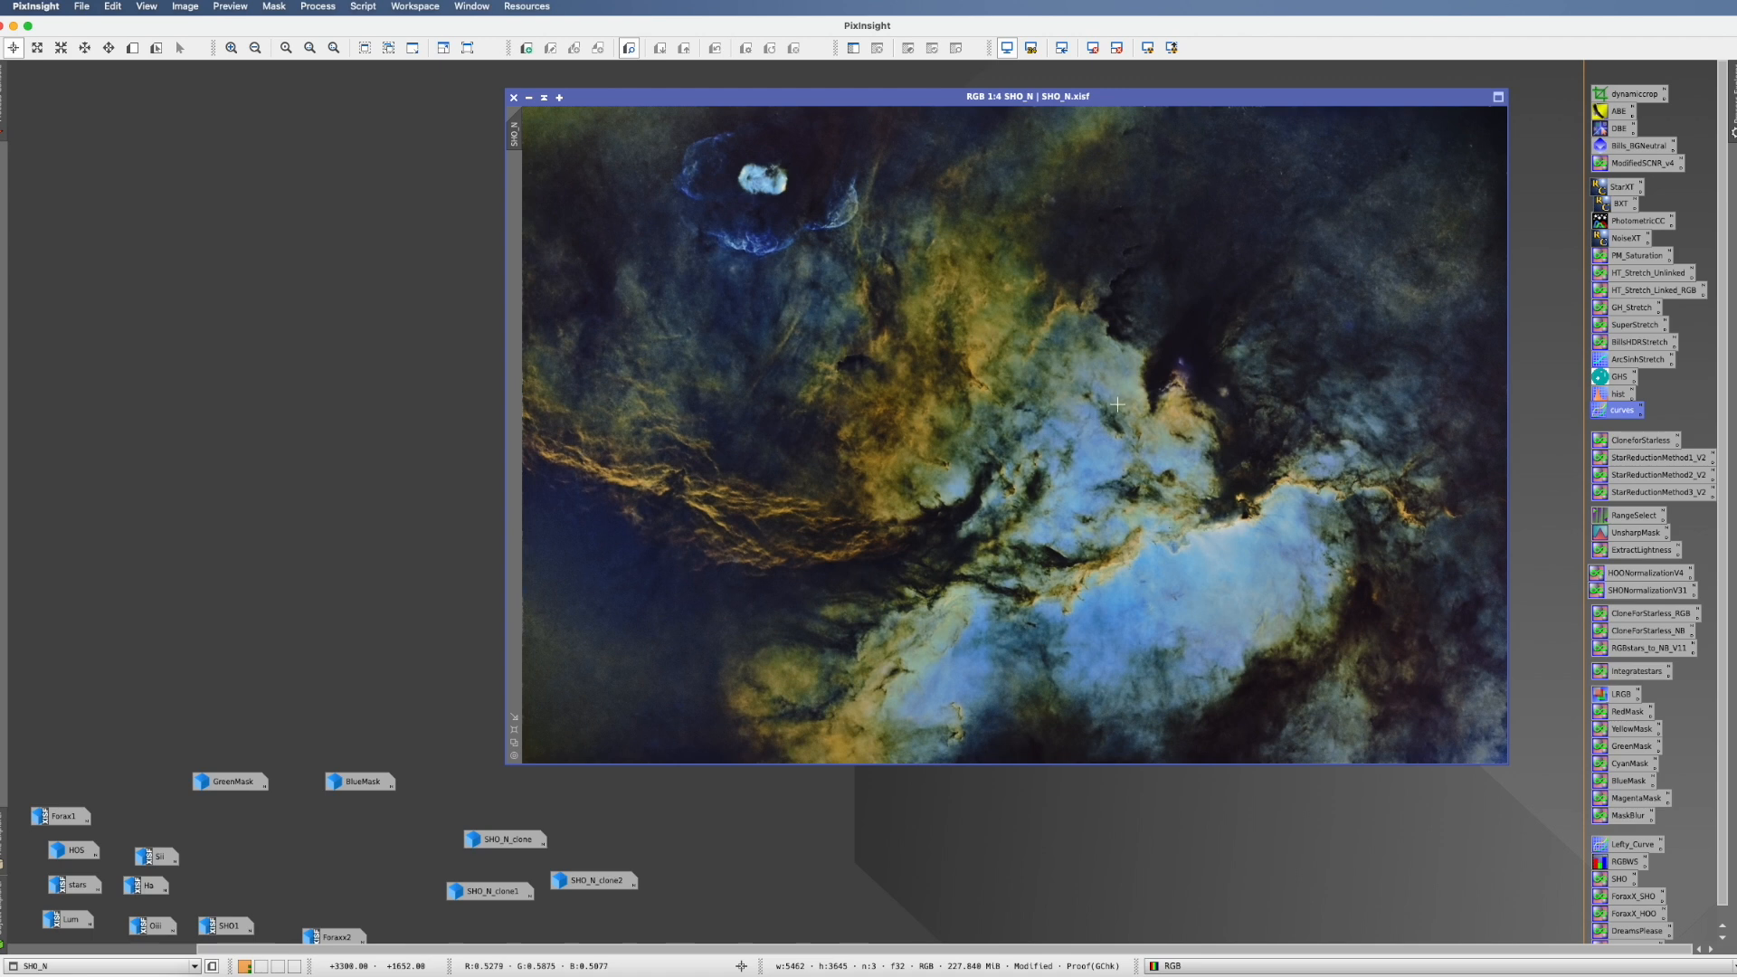
# - Restore the stars image, move it clear of SHO_N, and make SHO_N the active image
pyautogui.doubleClick(82, 885)
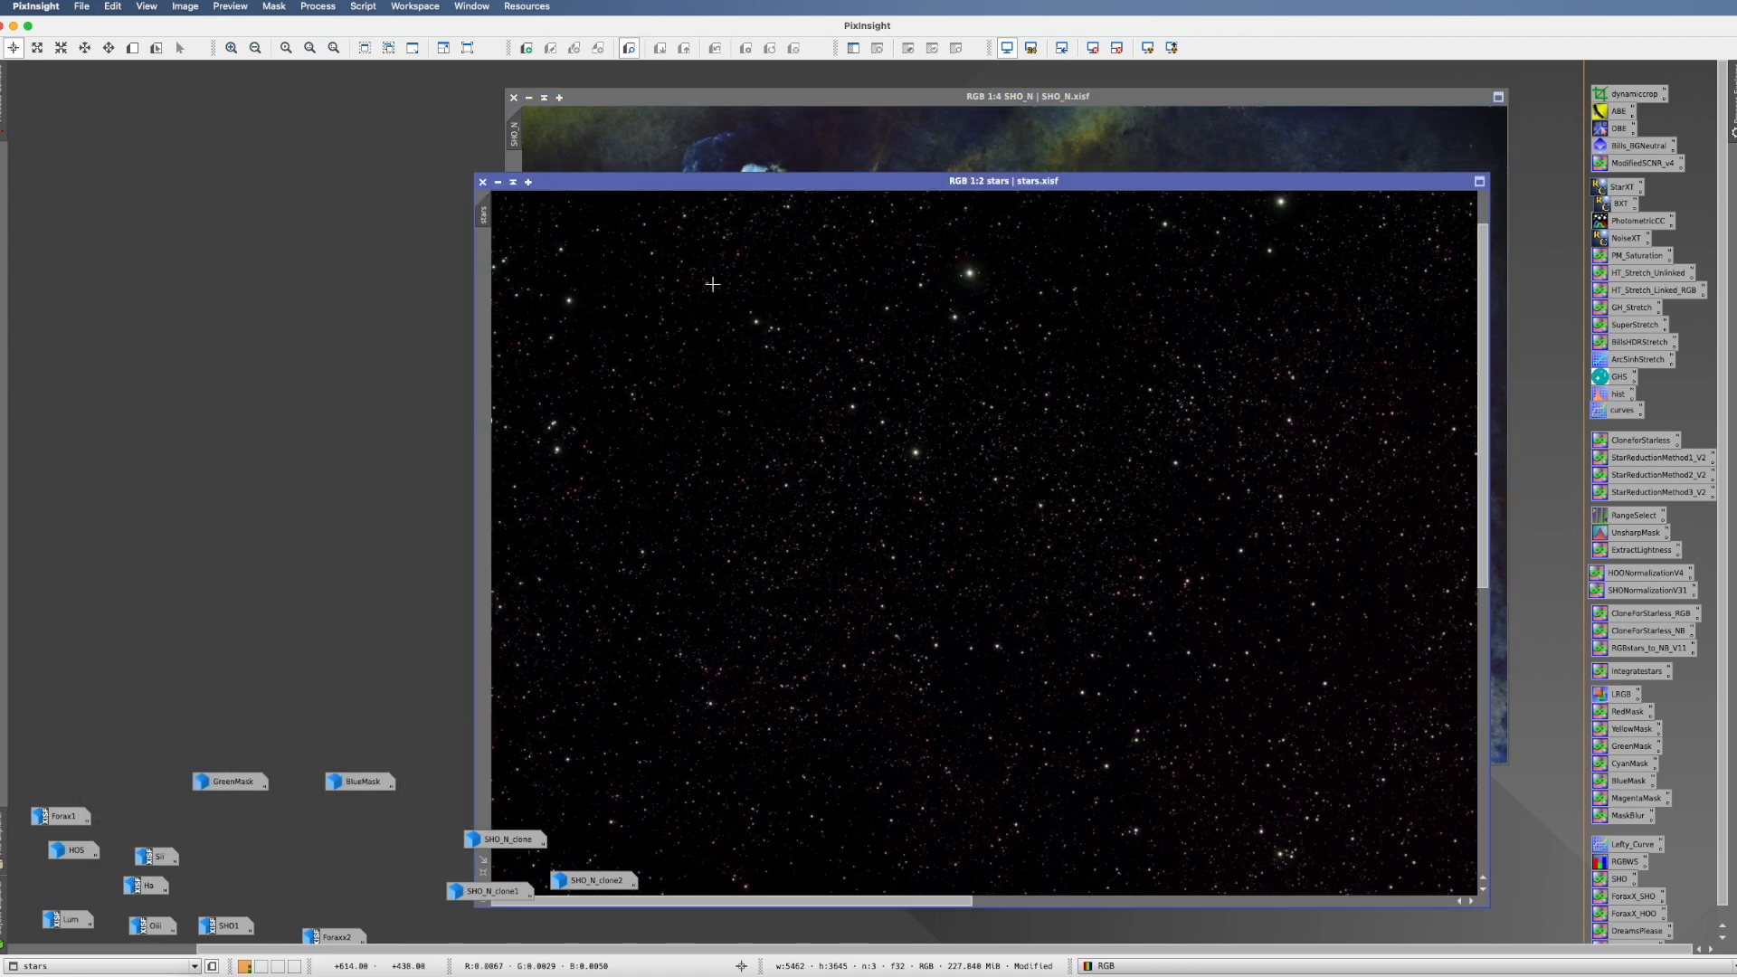
pyautogui.moveTo(813, 190); pyautogui.dragTo(439, 98)
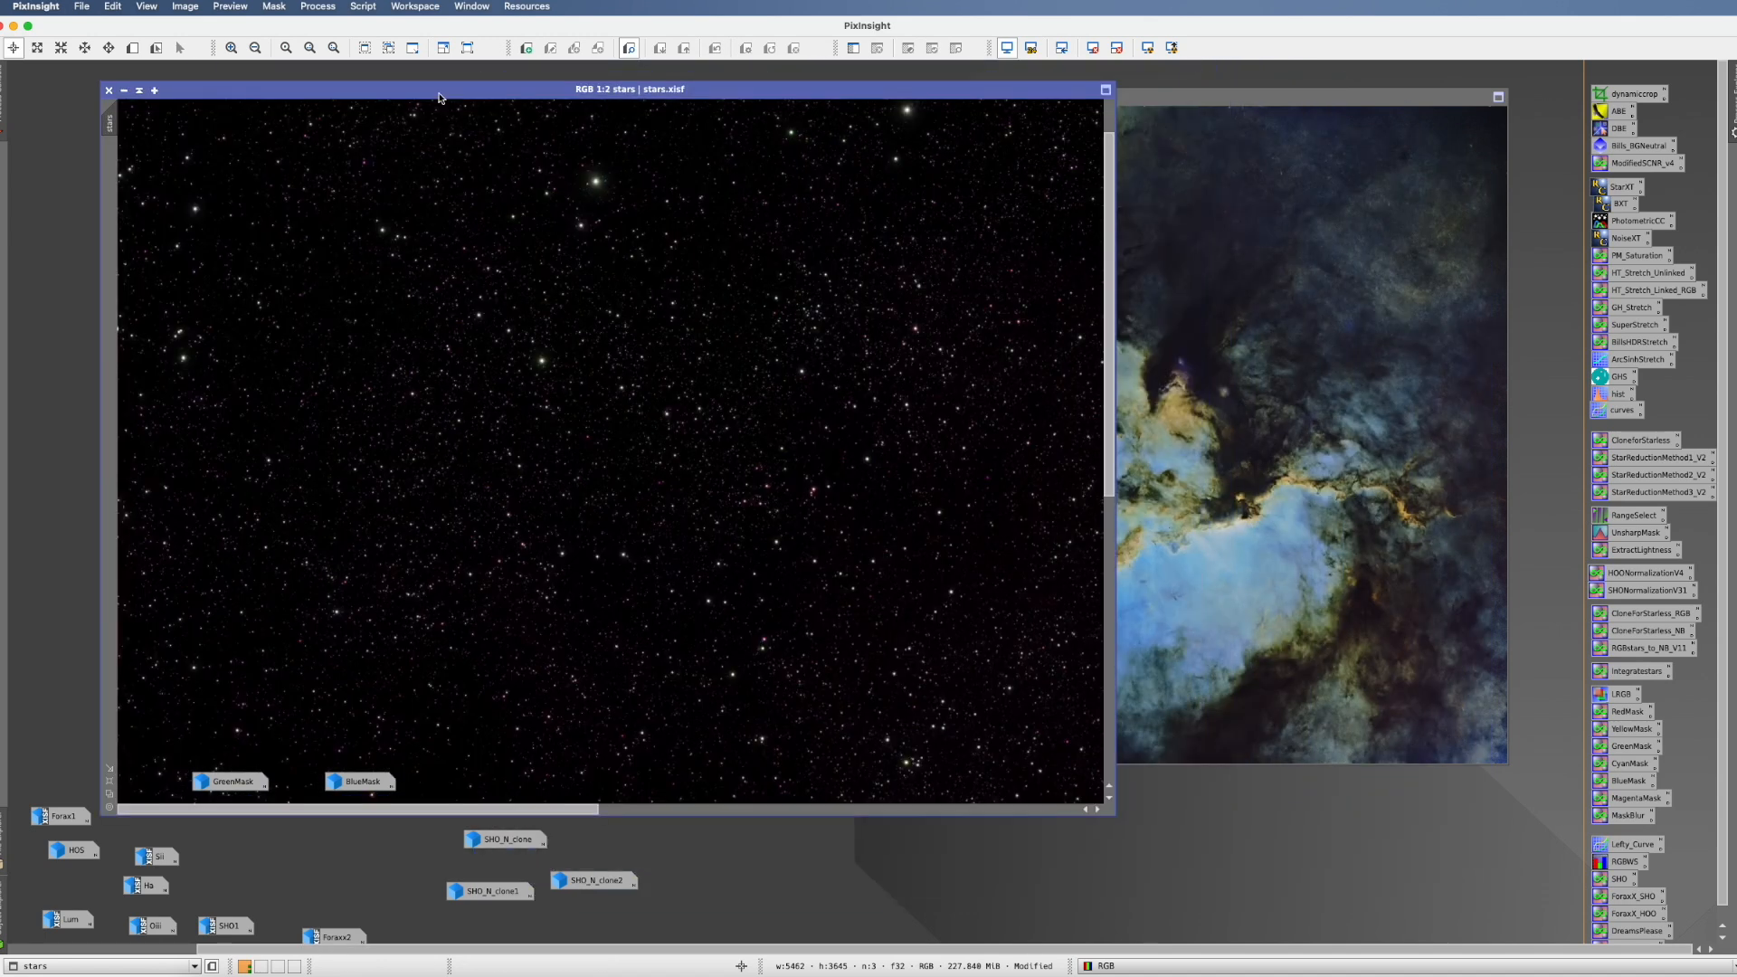
pyautogui.click(1163, 109)
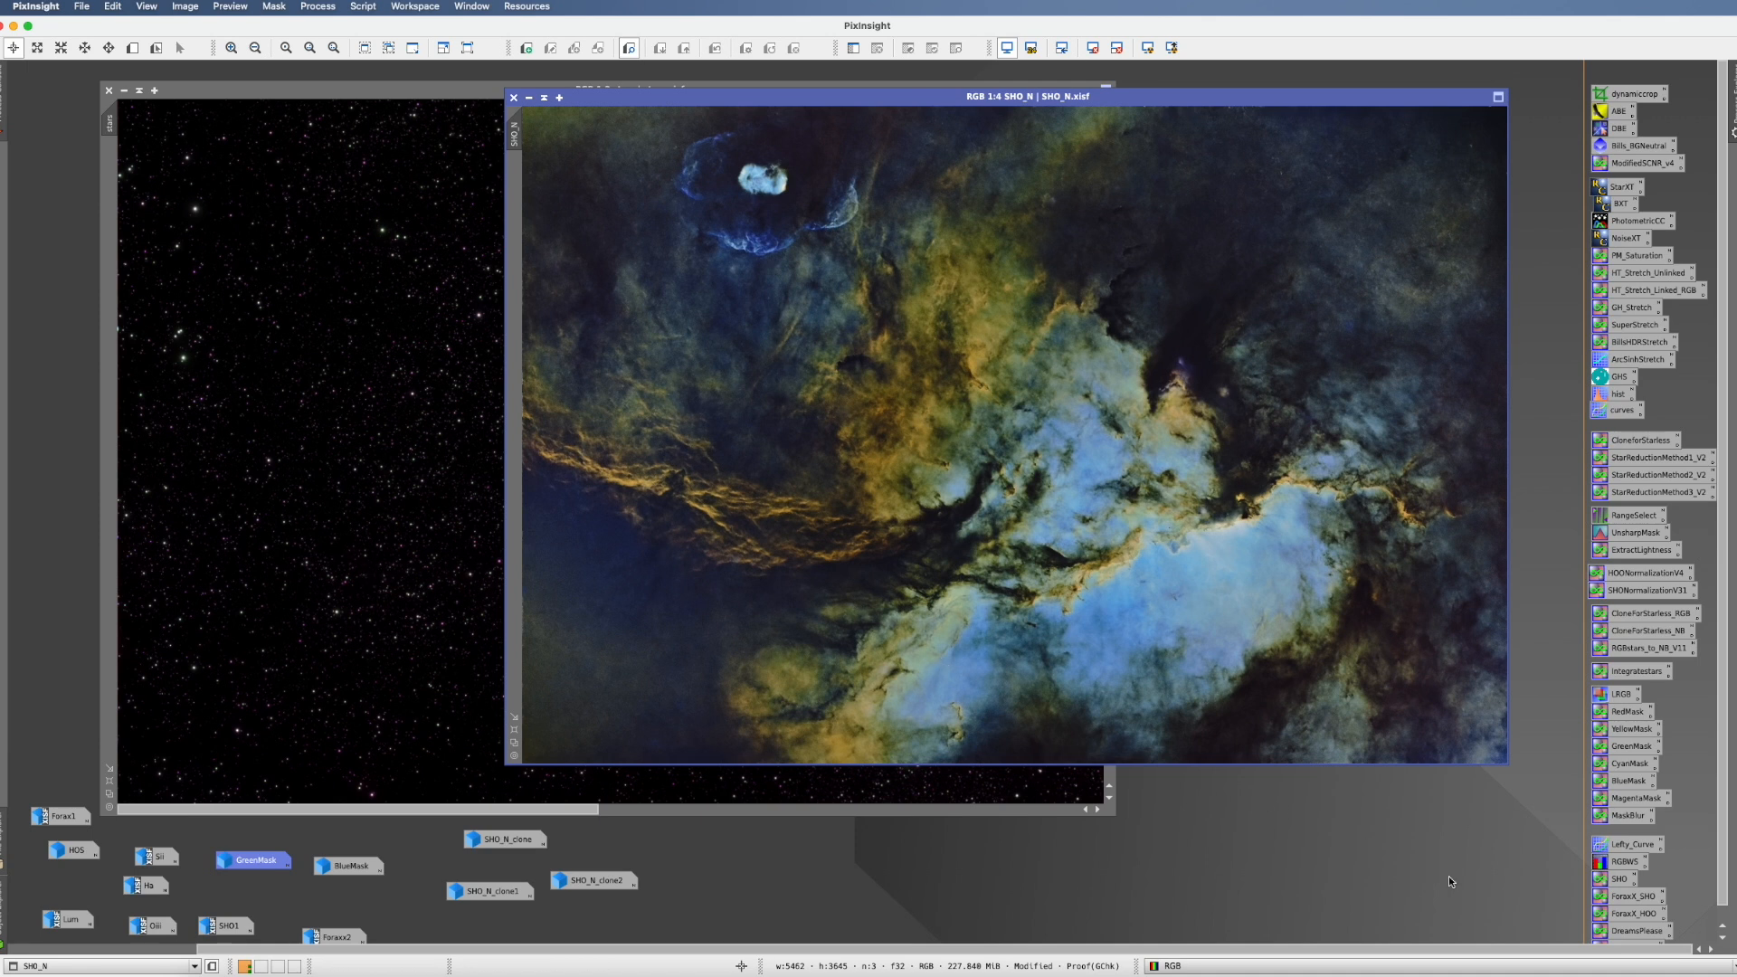
# - Open the Integratestars PixelMath process, change its expression to ~((~SHO_N)*(~stars)), and apply it to SHO_N
pyautogui.doubleClick(1636, 670)
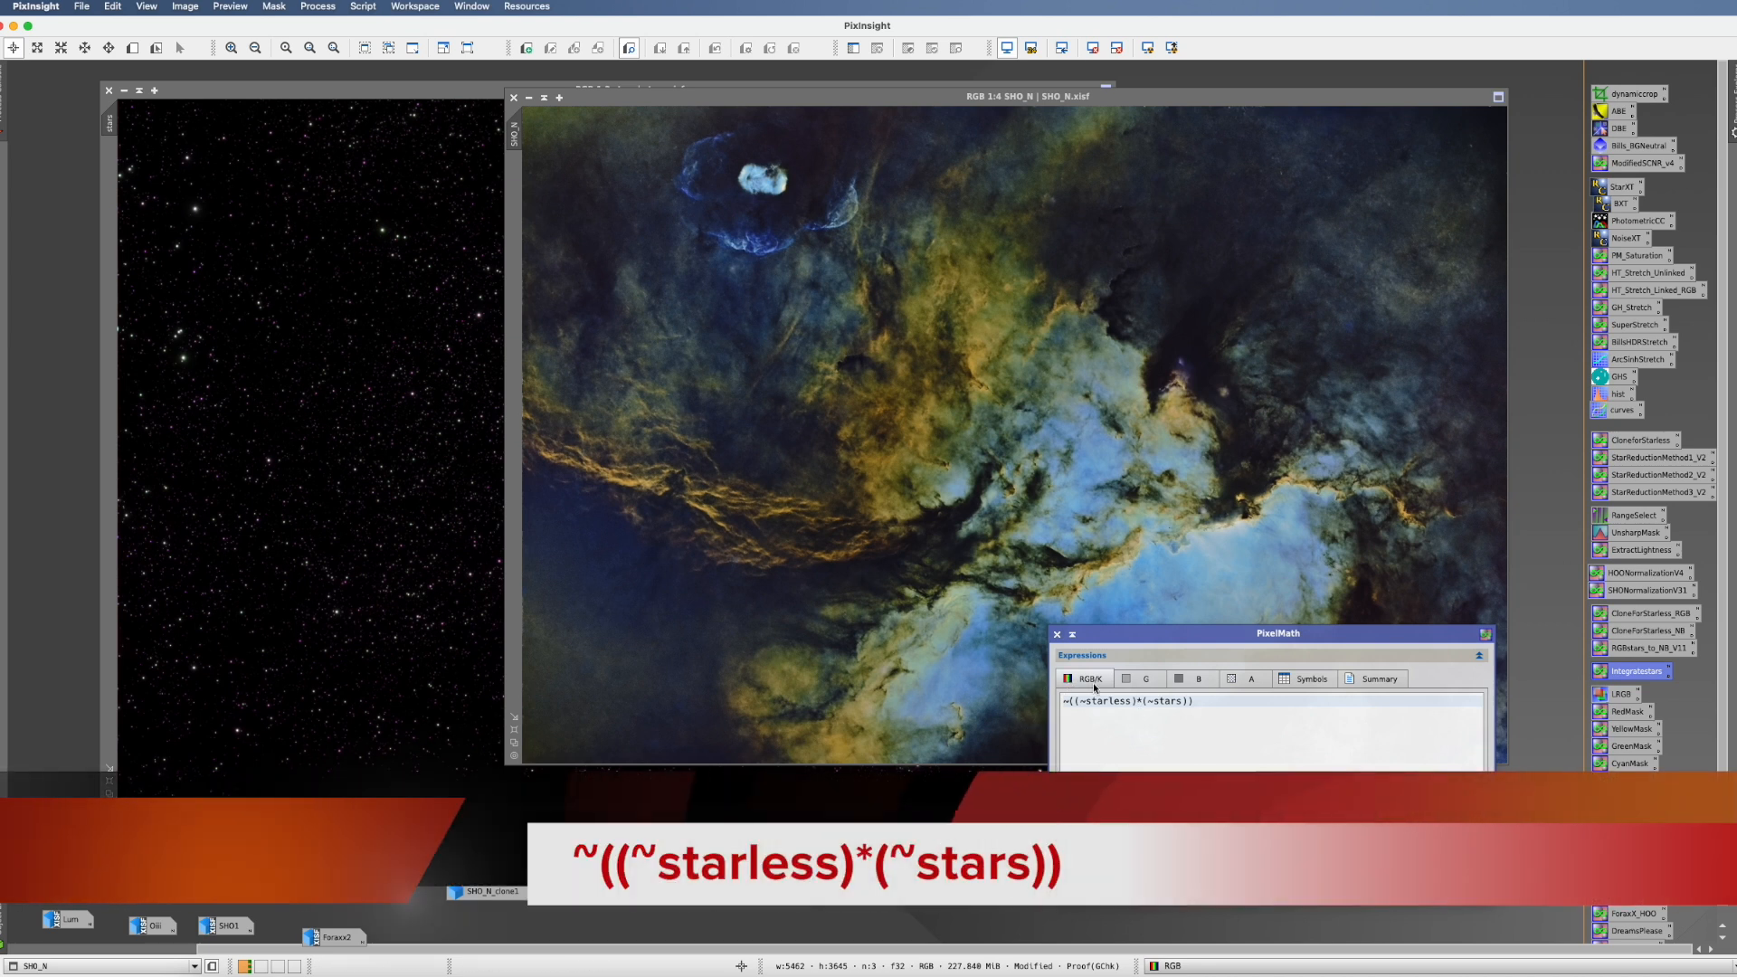
pyautogui.moveTo(1132, 701); pyautogui.dragTo(1085, 701)
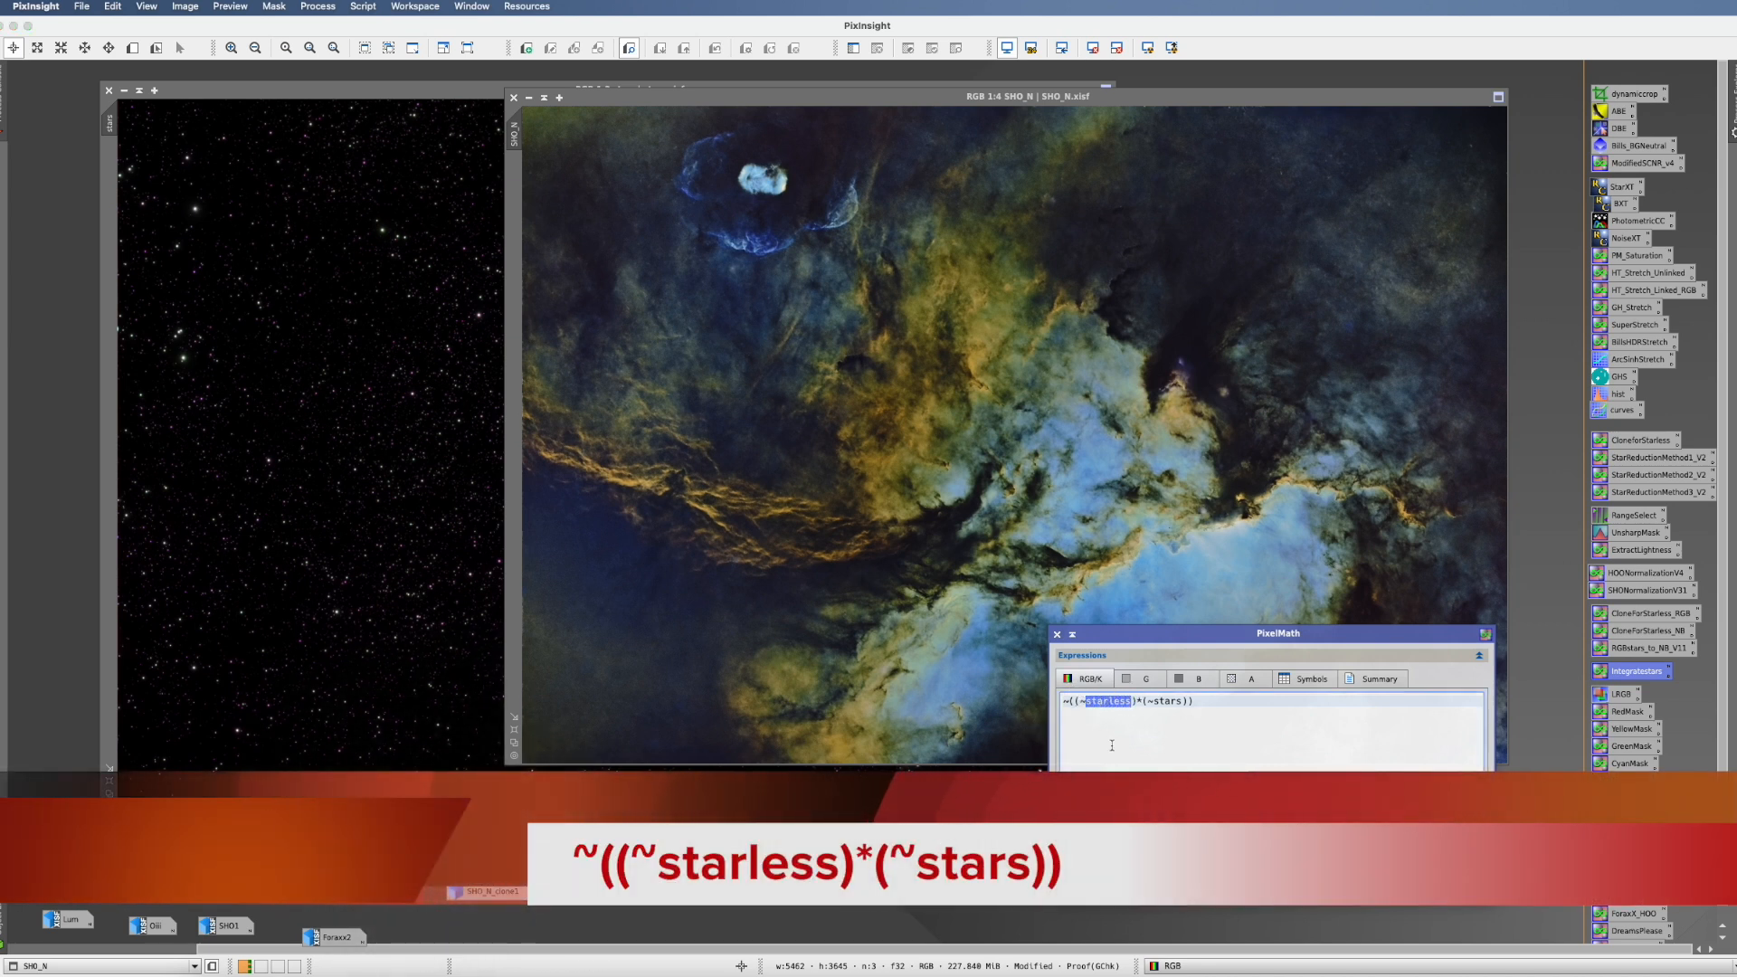
pyautogui.write('SHO_N')
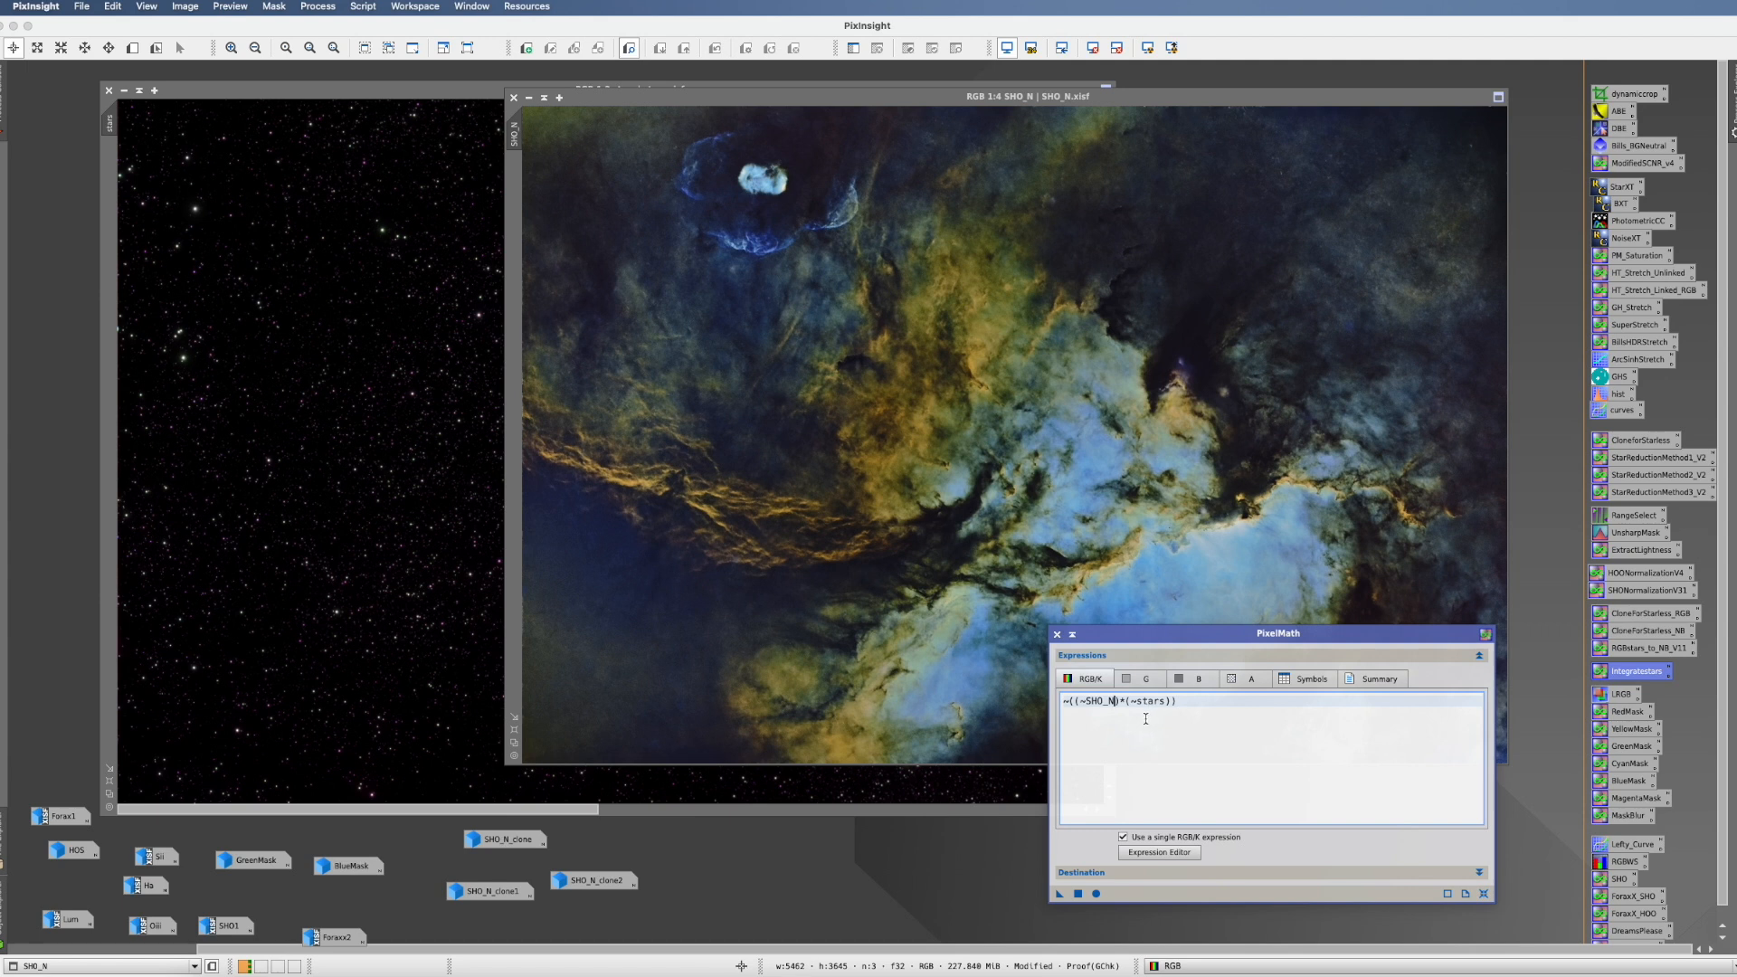
pyautogui.moveTo(1060, 893); pyautogui.dragTo(924, 649)
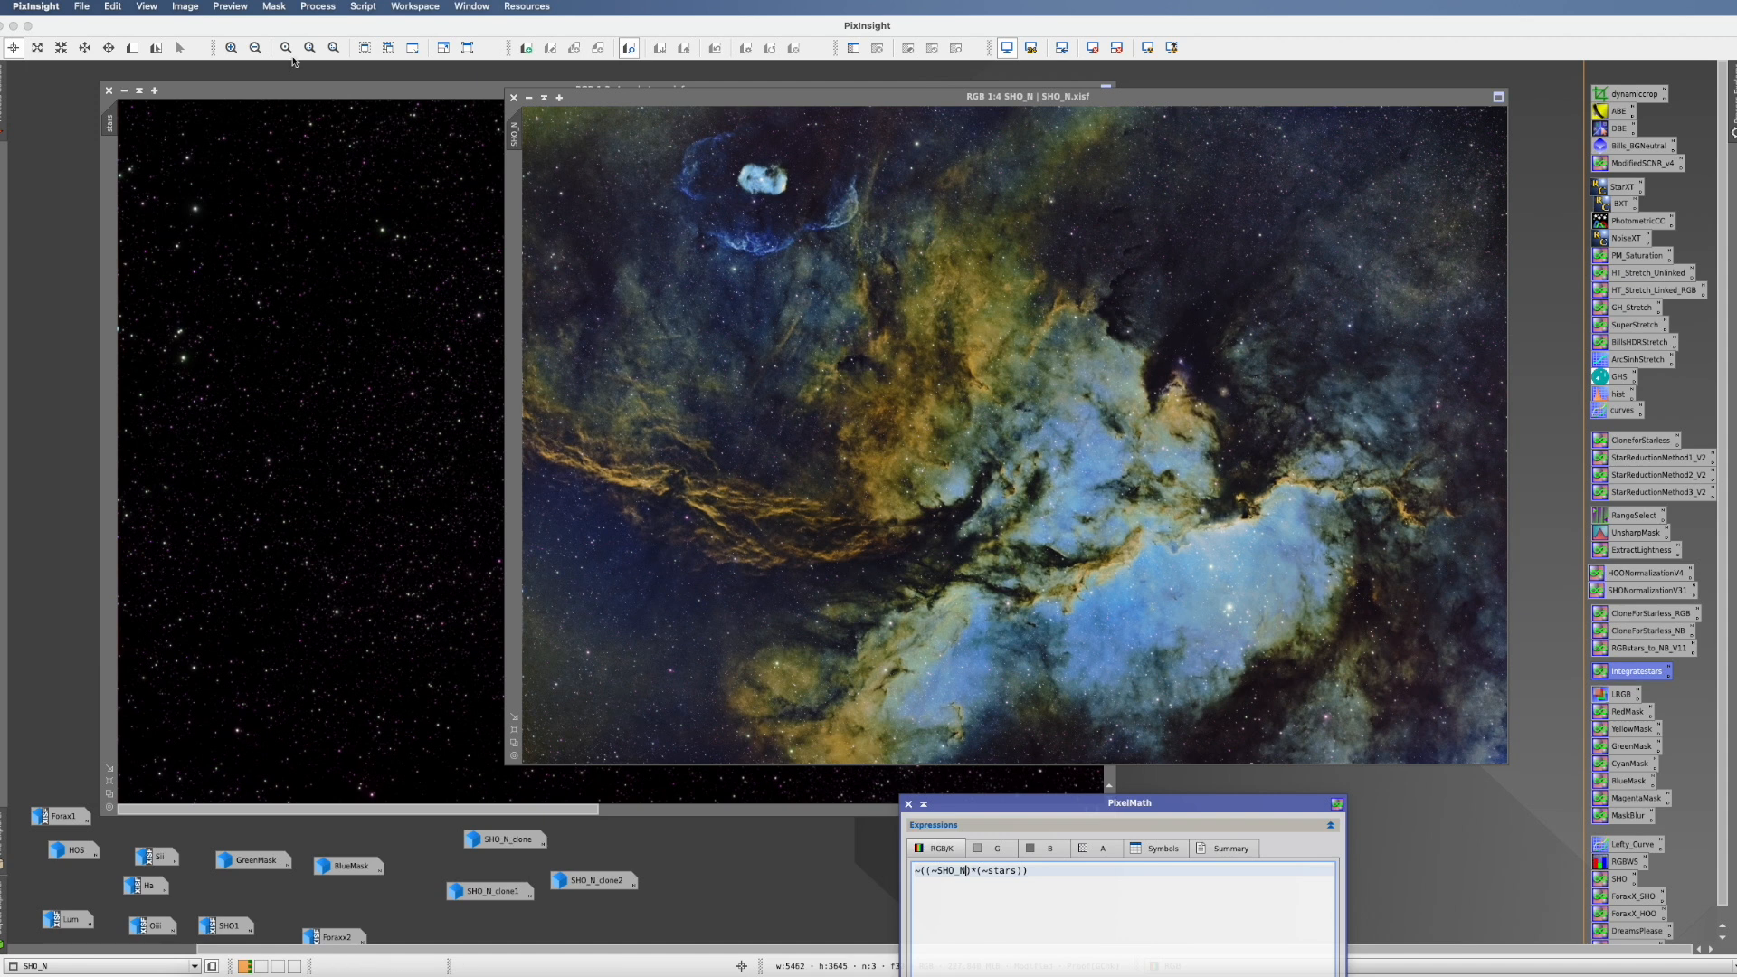
# - Undo the PixelMath star combination on SHO_N and make the stars image active
pyautogui.click(185, 6)
pyautogui.click(201, 32)
pyautogui.click(355, 90)
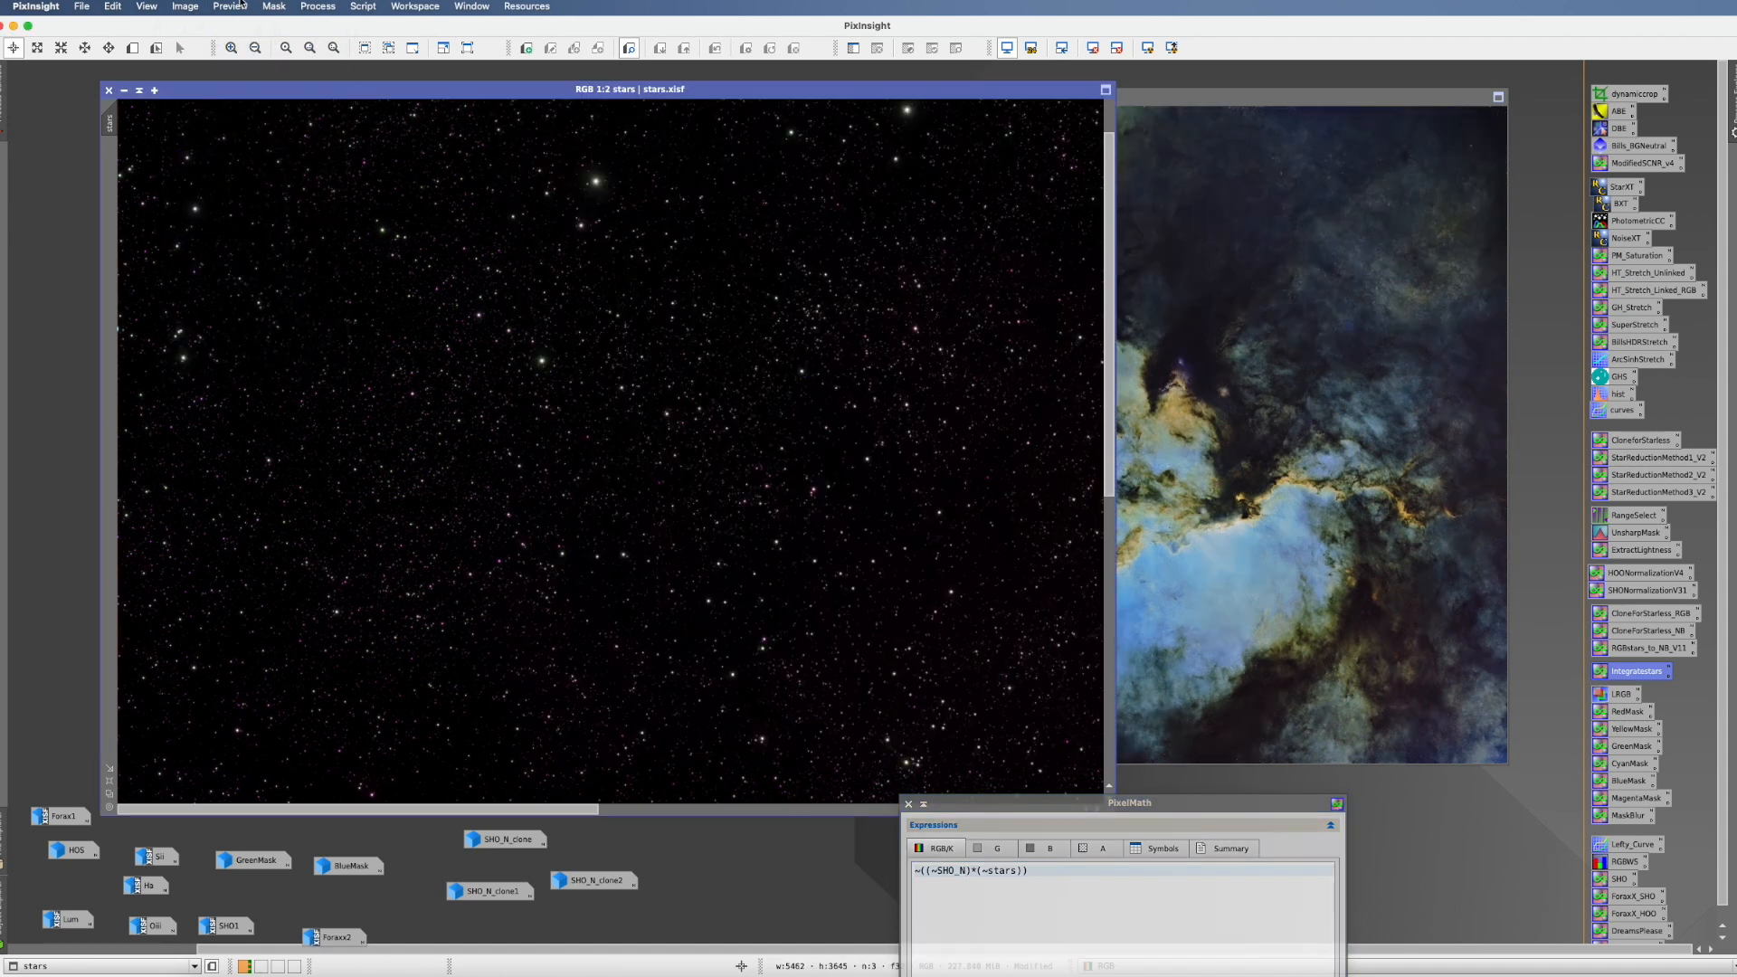
# - Invert the stars image
pyautogui.click(213, 6)
pyautogui.moveTo(191, 9)
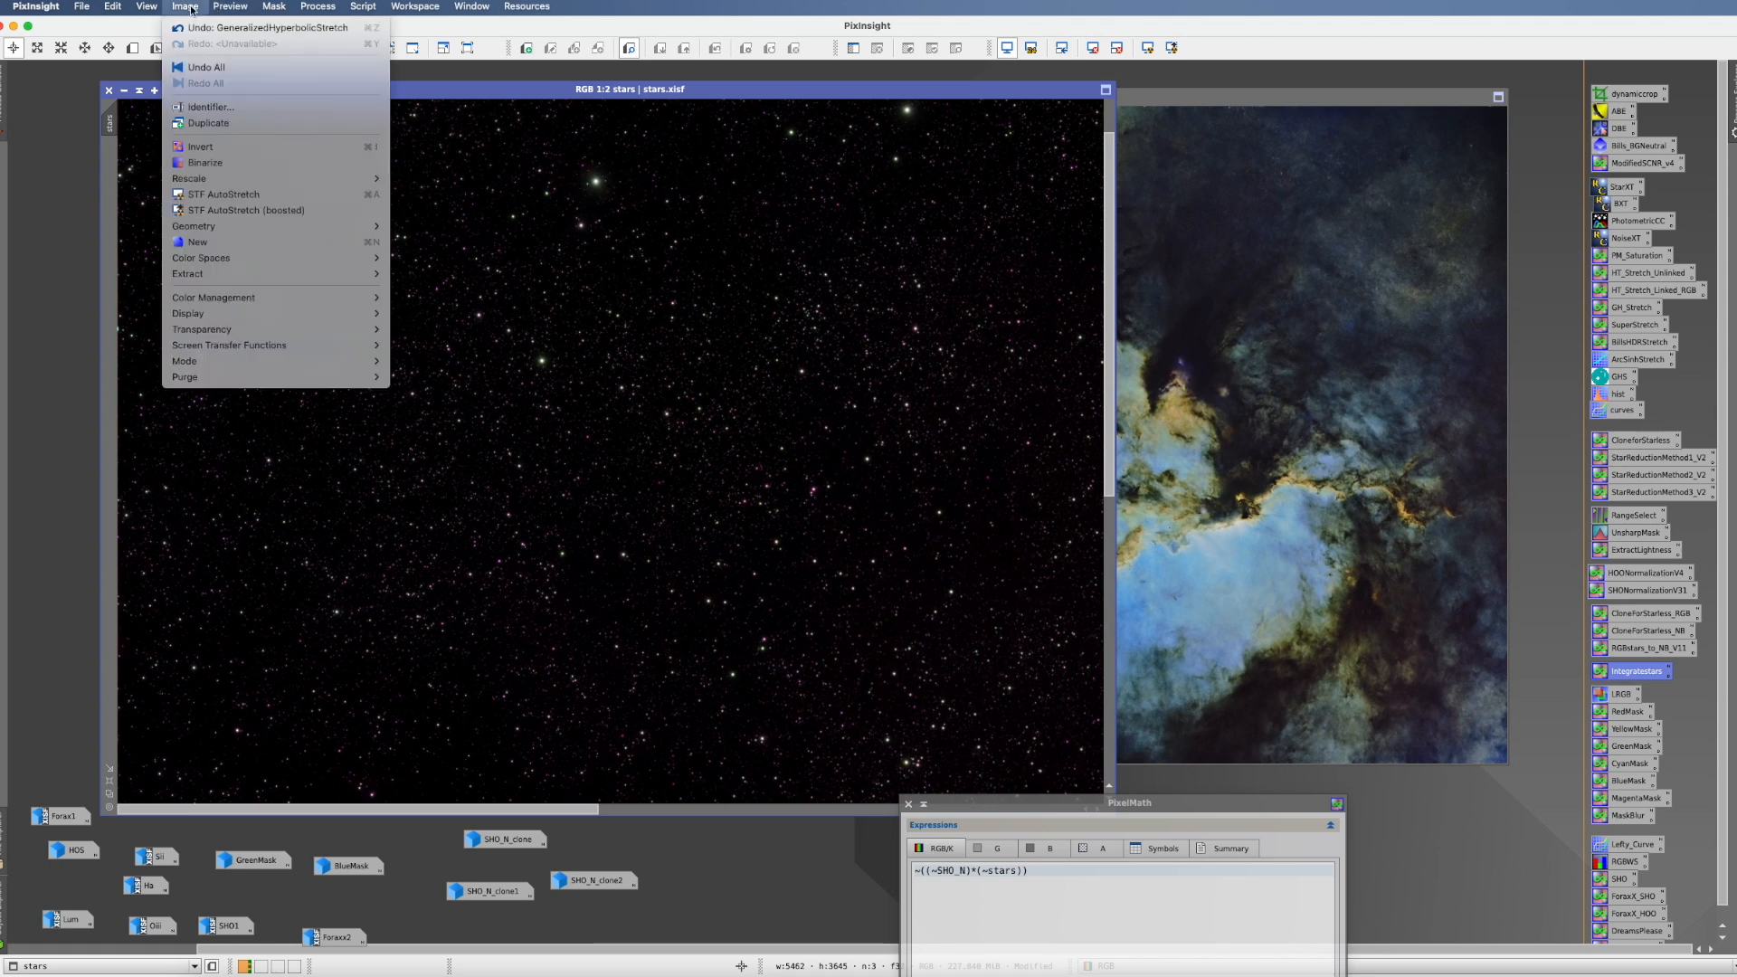
pyautogui.click(223, 147)
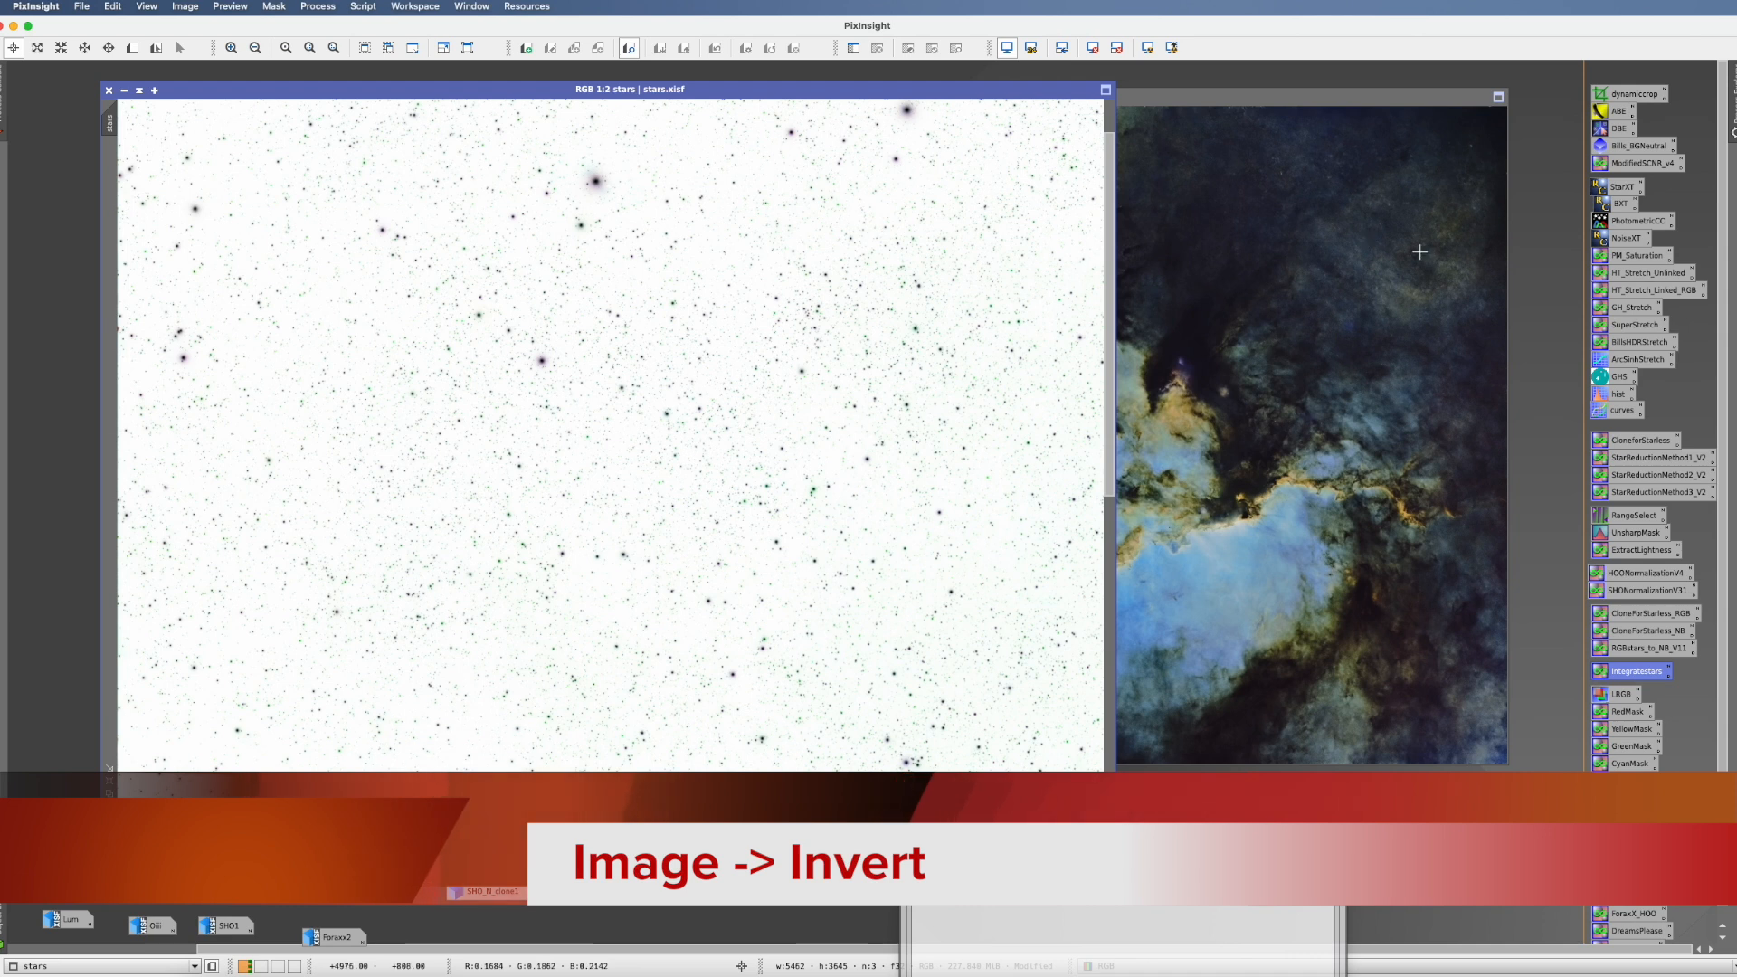
# - Apply SCNR to the inverted stars image, removing green with Average Neutral protection and amount 1.00, and close the tool
pyautogui.click(318, 6)
pyautogui.moveTo(376, 27)
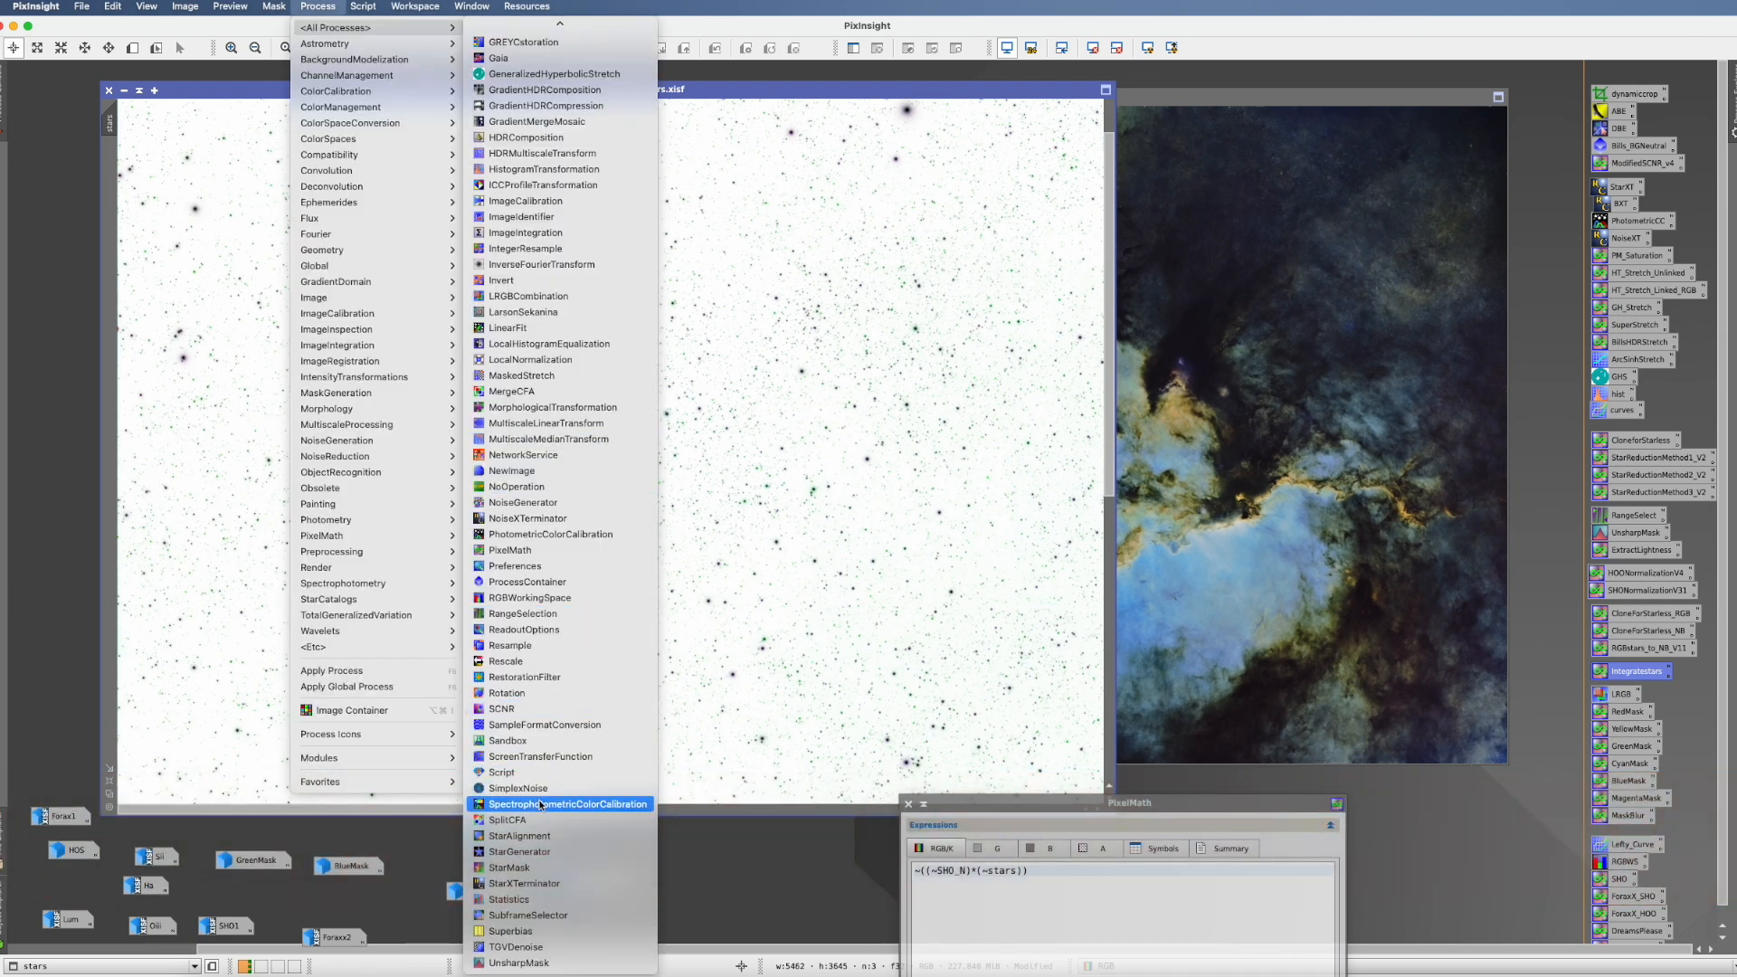
pyautogui.click(513, 709)
pyautogui.moveTo(1458, 367); pyautogui.dragTo(1073, 401)
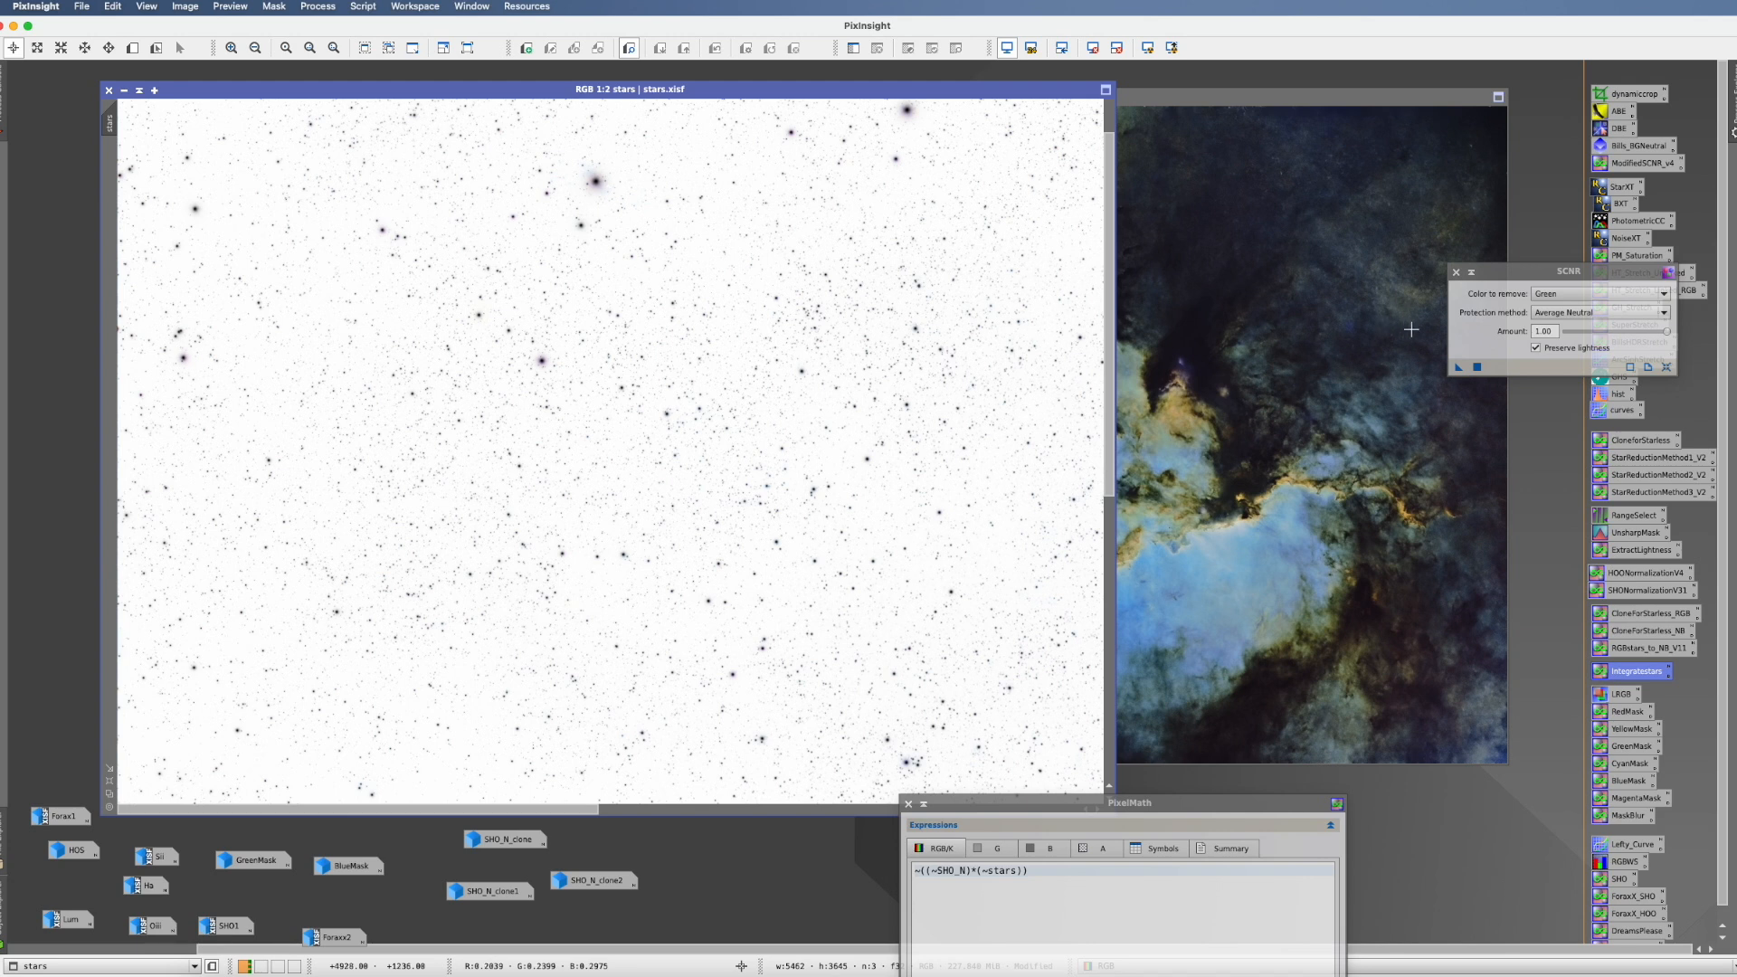
pyautogui.click(1456, 273)
# - Invert the stars image back to a dark background after the green removal
pyautogui.click(230, 9)
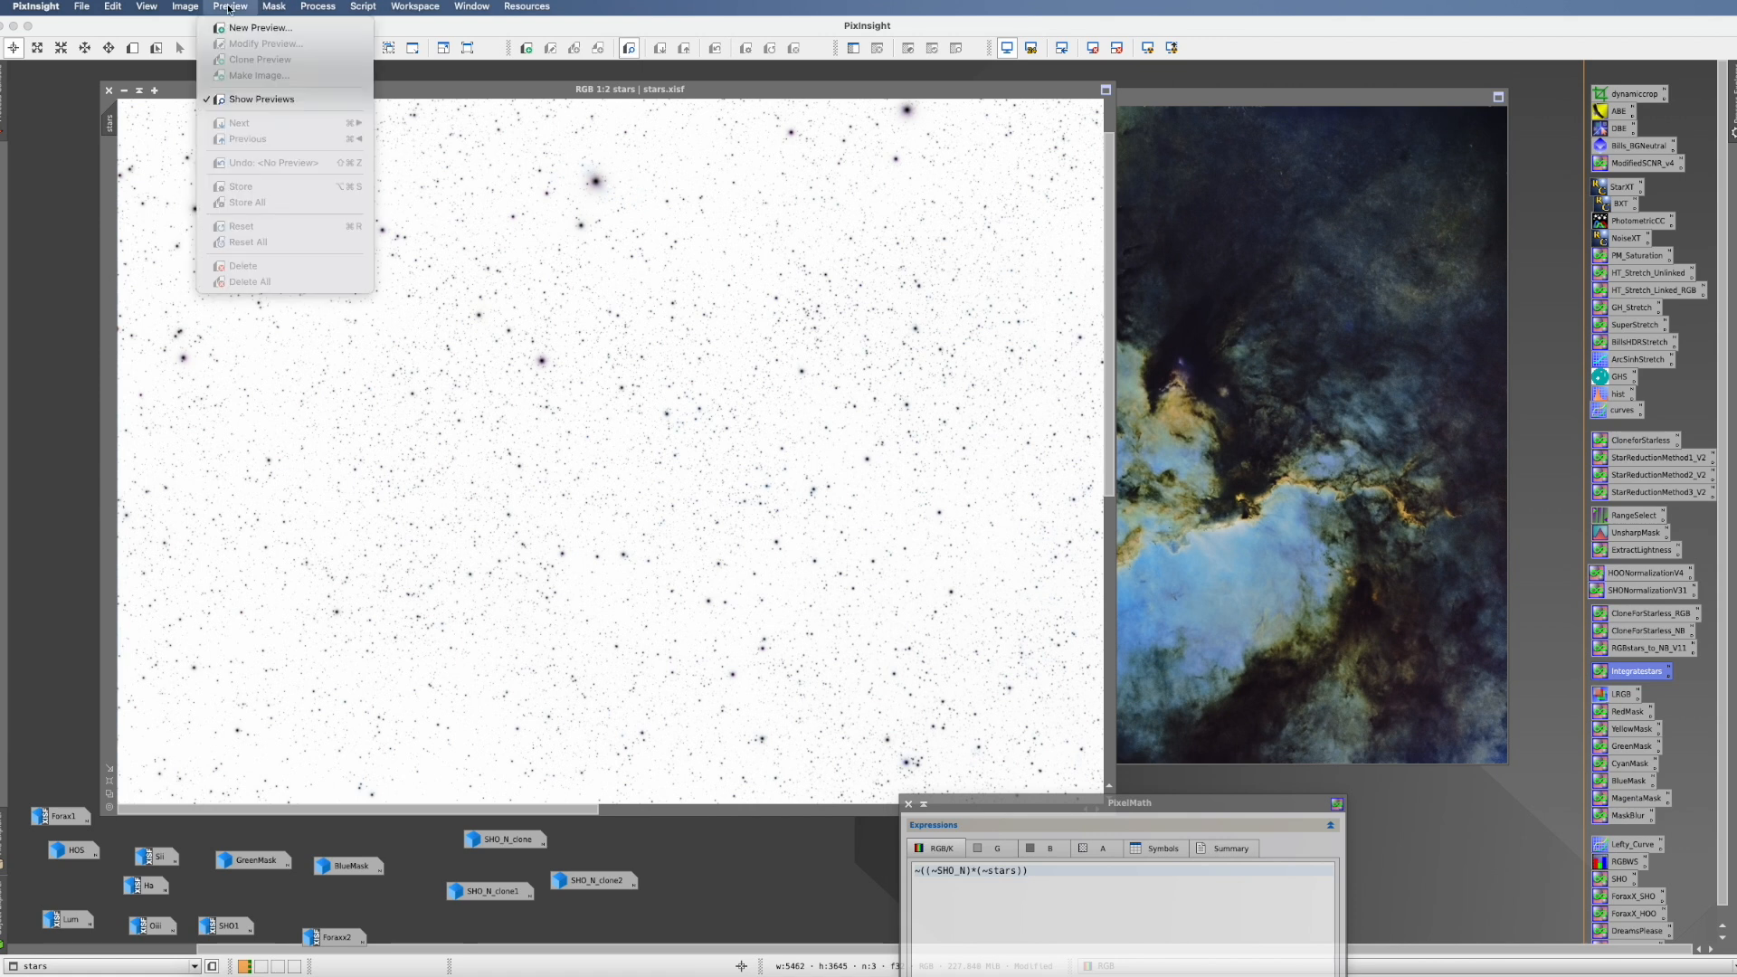
pyautogui.moveTo(185, 6)
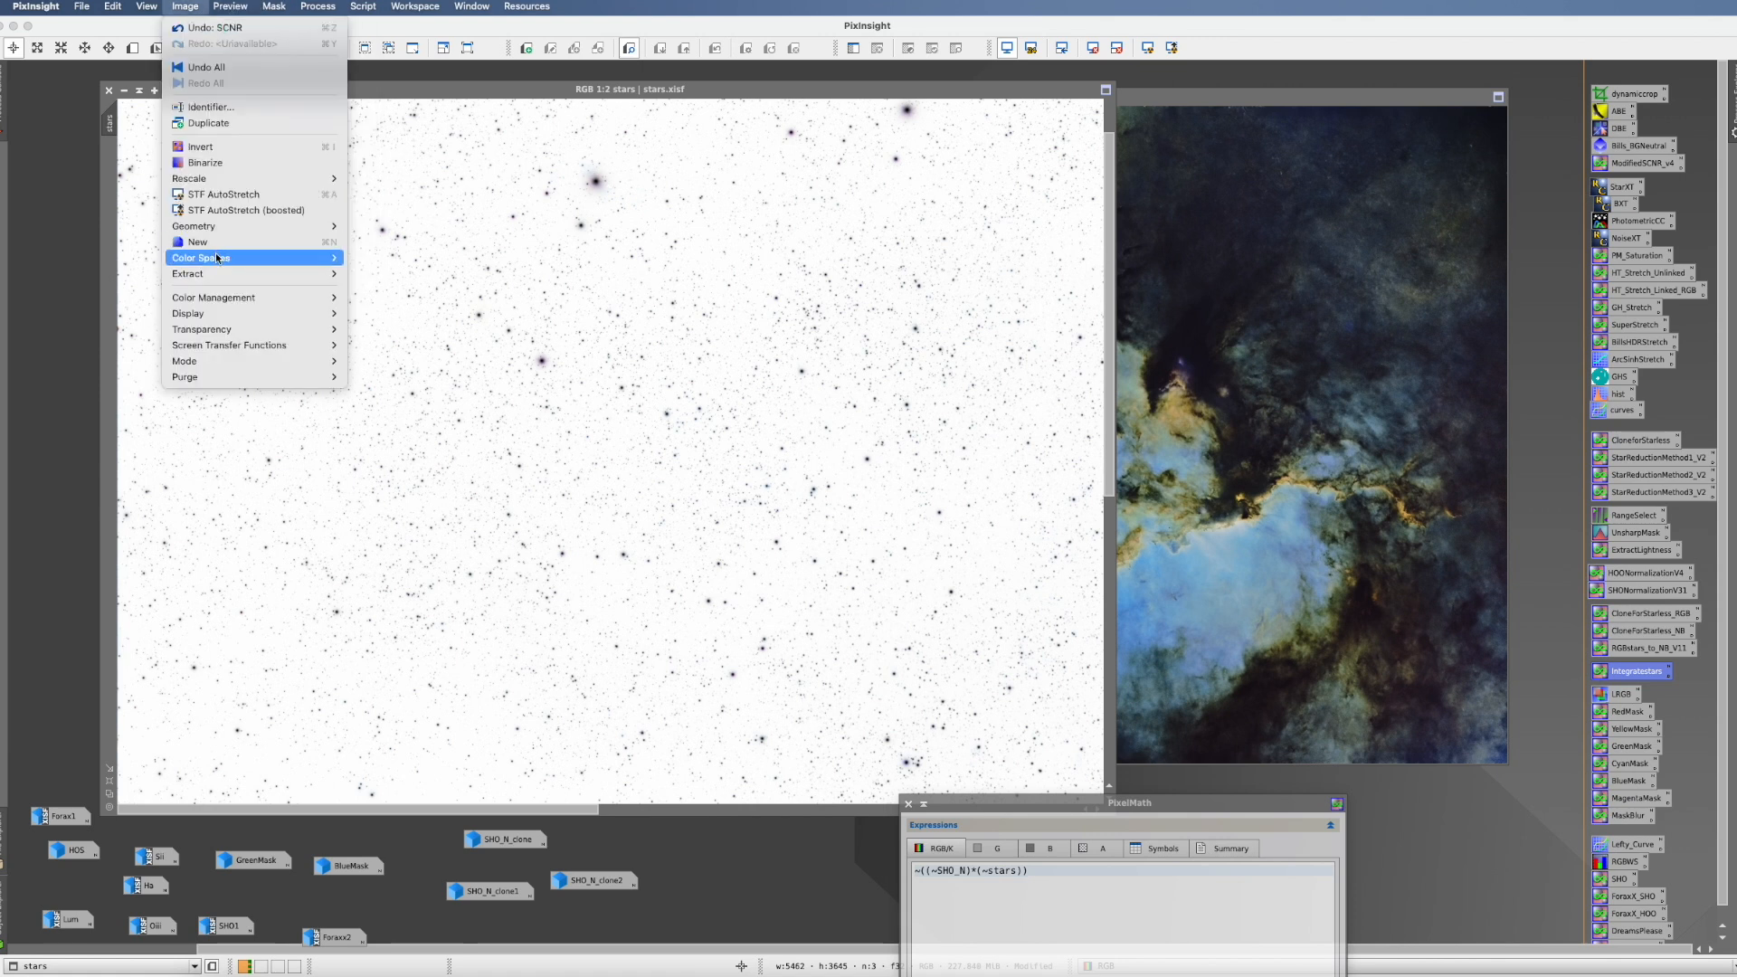
pyautogui.click(219, 145)
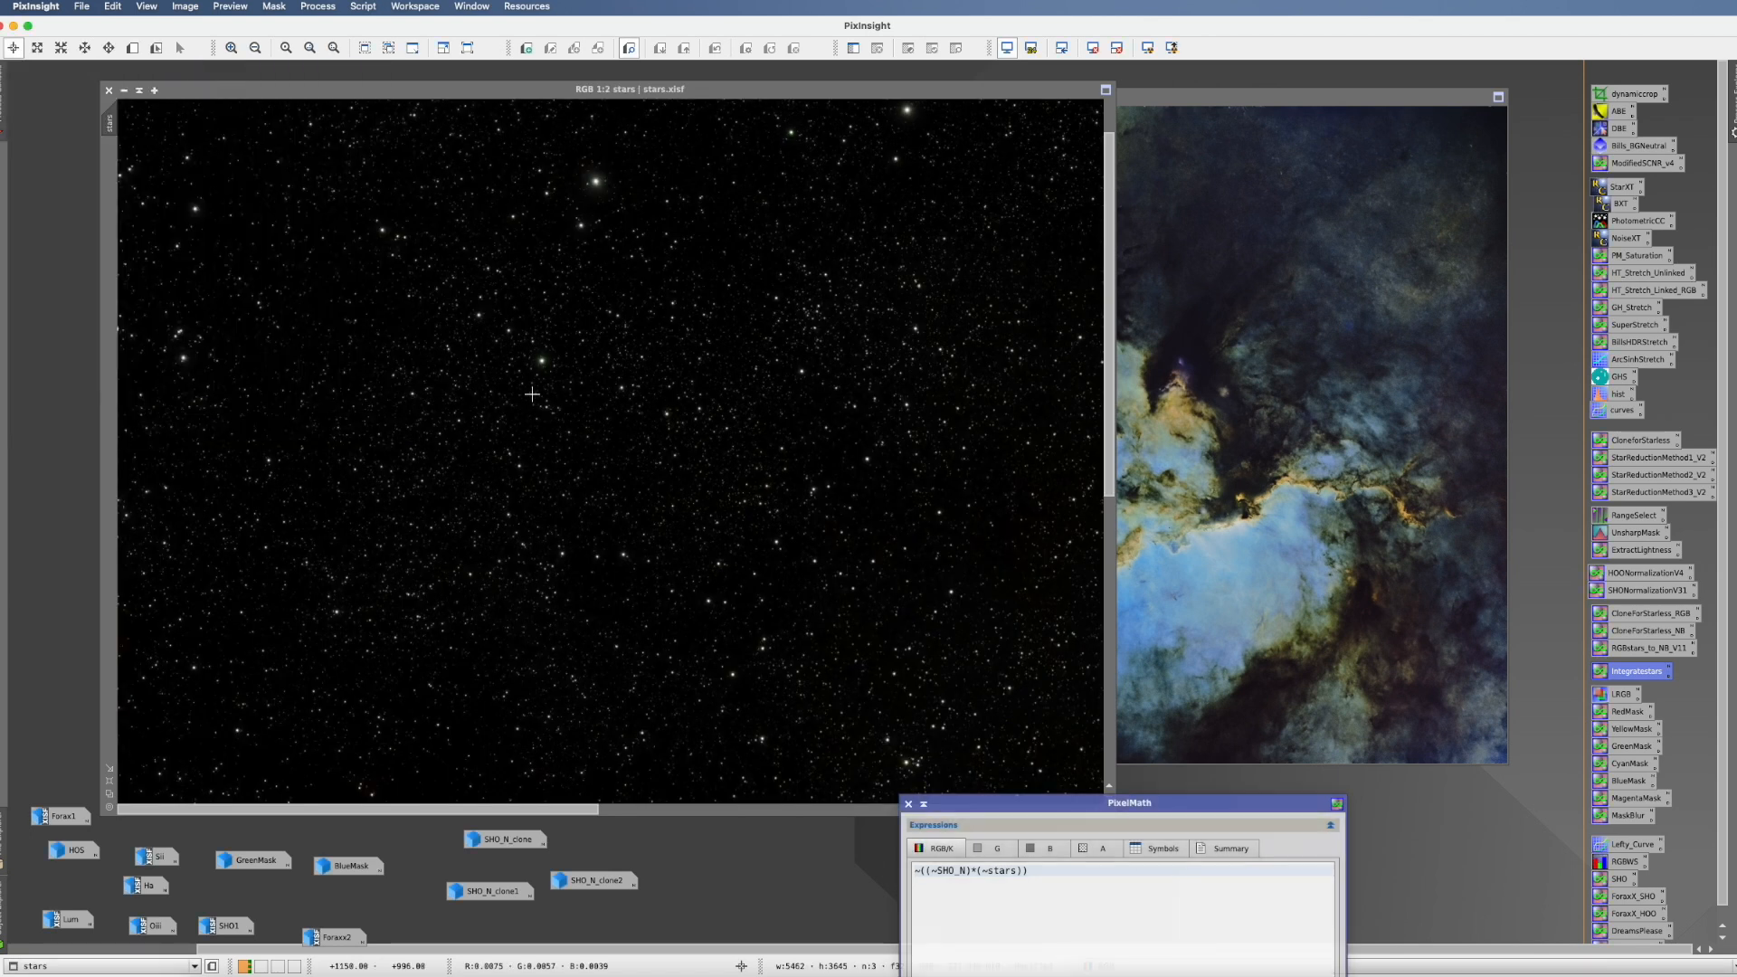
# - Apply the PixelMath expression ~((~SHO_N)*(~stars)) to SHO_N with the corrected stars, minimise the stars image, and reposition SHO_N
pyautogui.click(1303, 447)
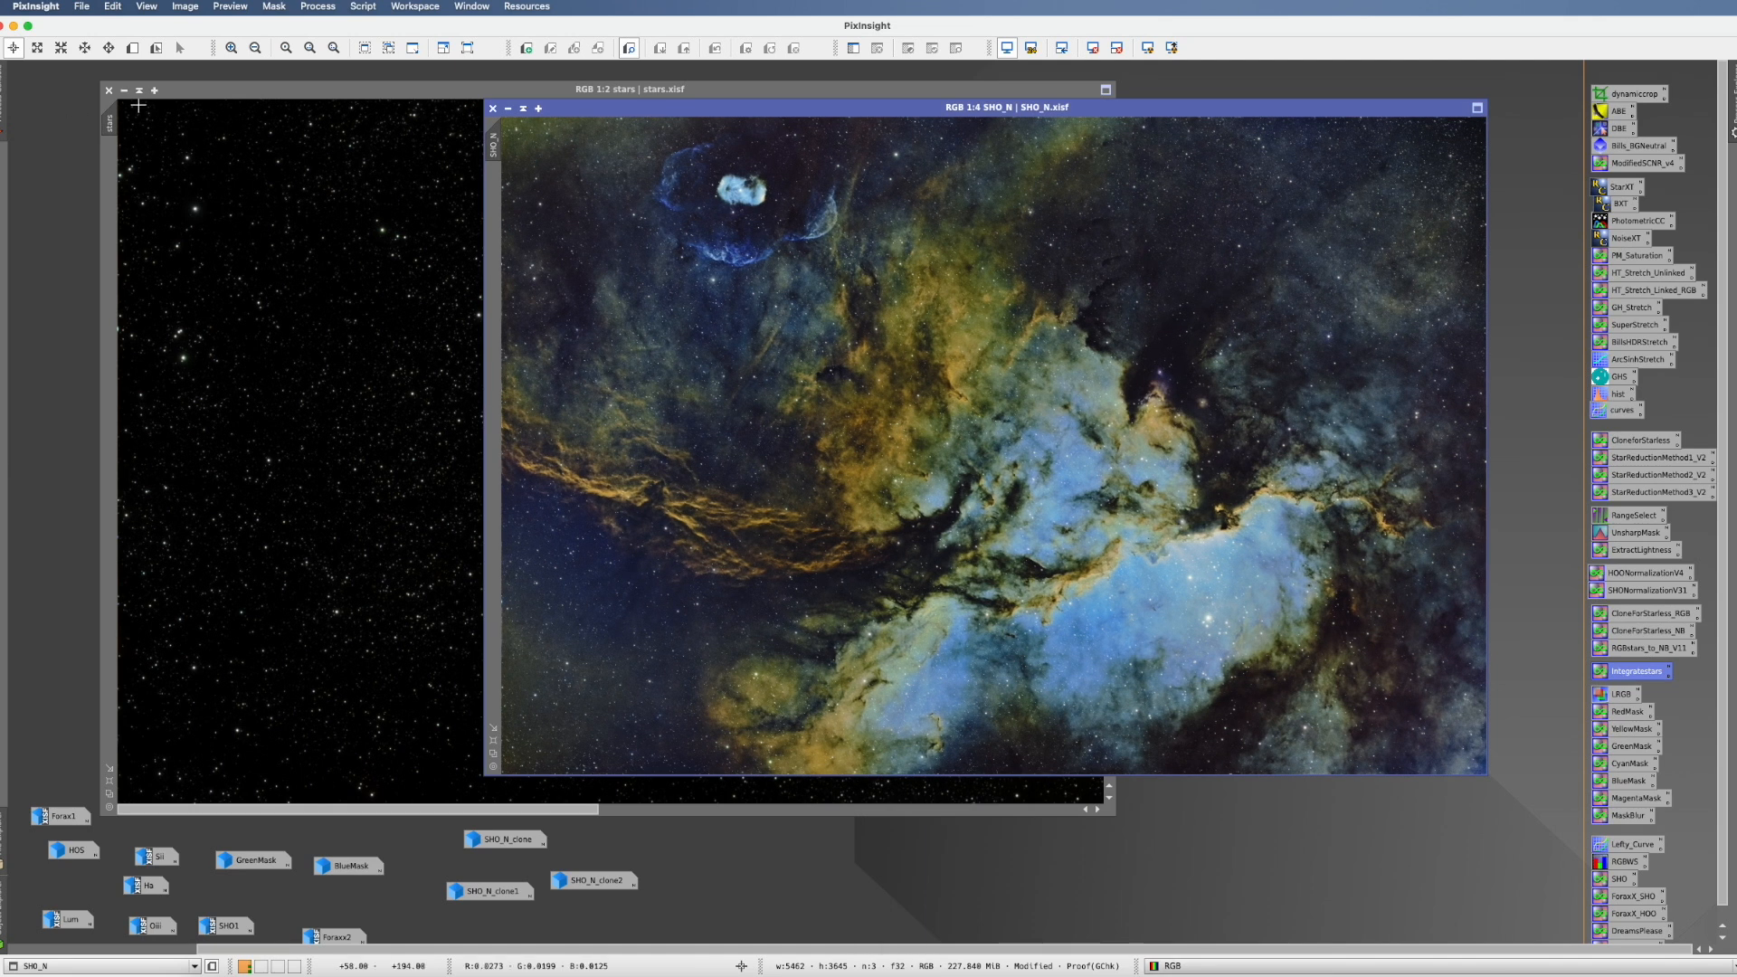
pyautogui.click(124, 90)
pyautogui.moveTo(609, 109); pyautogui.dragTo(214, 97)
# - Switch to the Preview app, compare its finished nebula JPG side by side with SHO_N, and return to PixInsight
pyautogui.press('super+Tab')
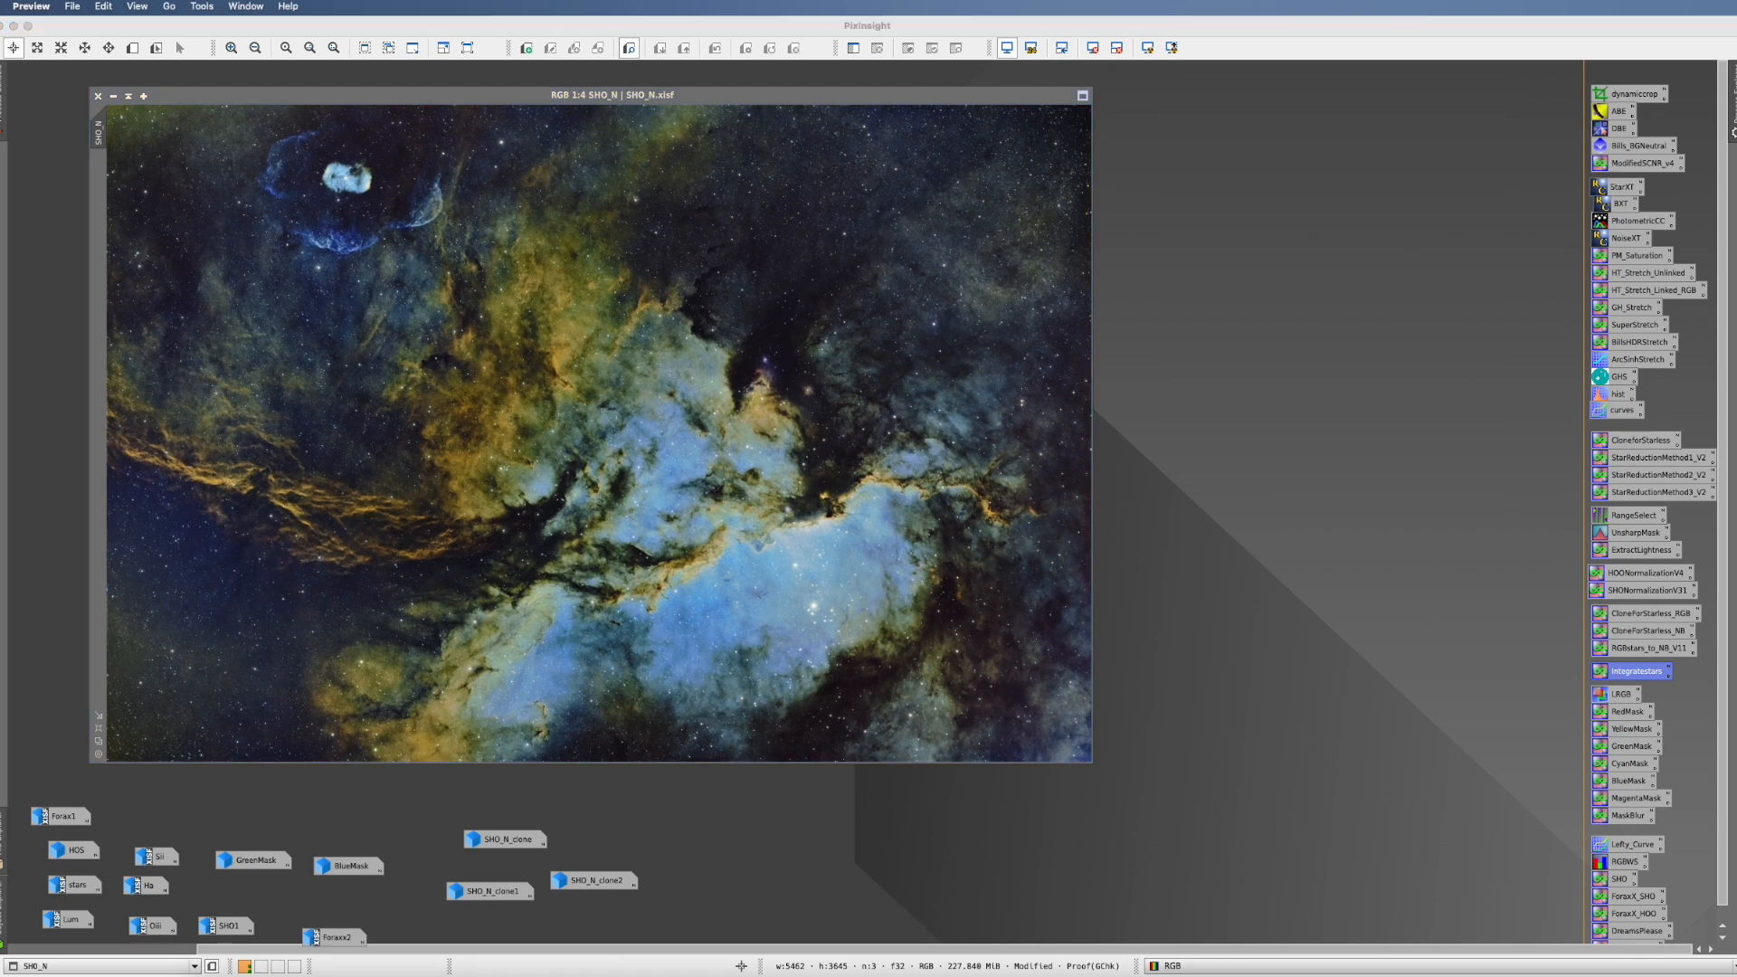
pyautogui.moveTo(1736, 380); pyautogui.dragTo(1102, 109)
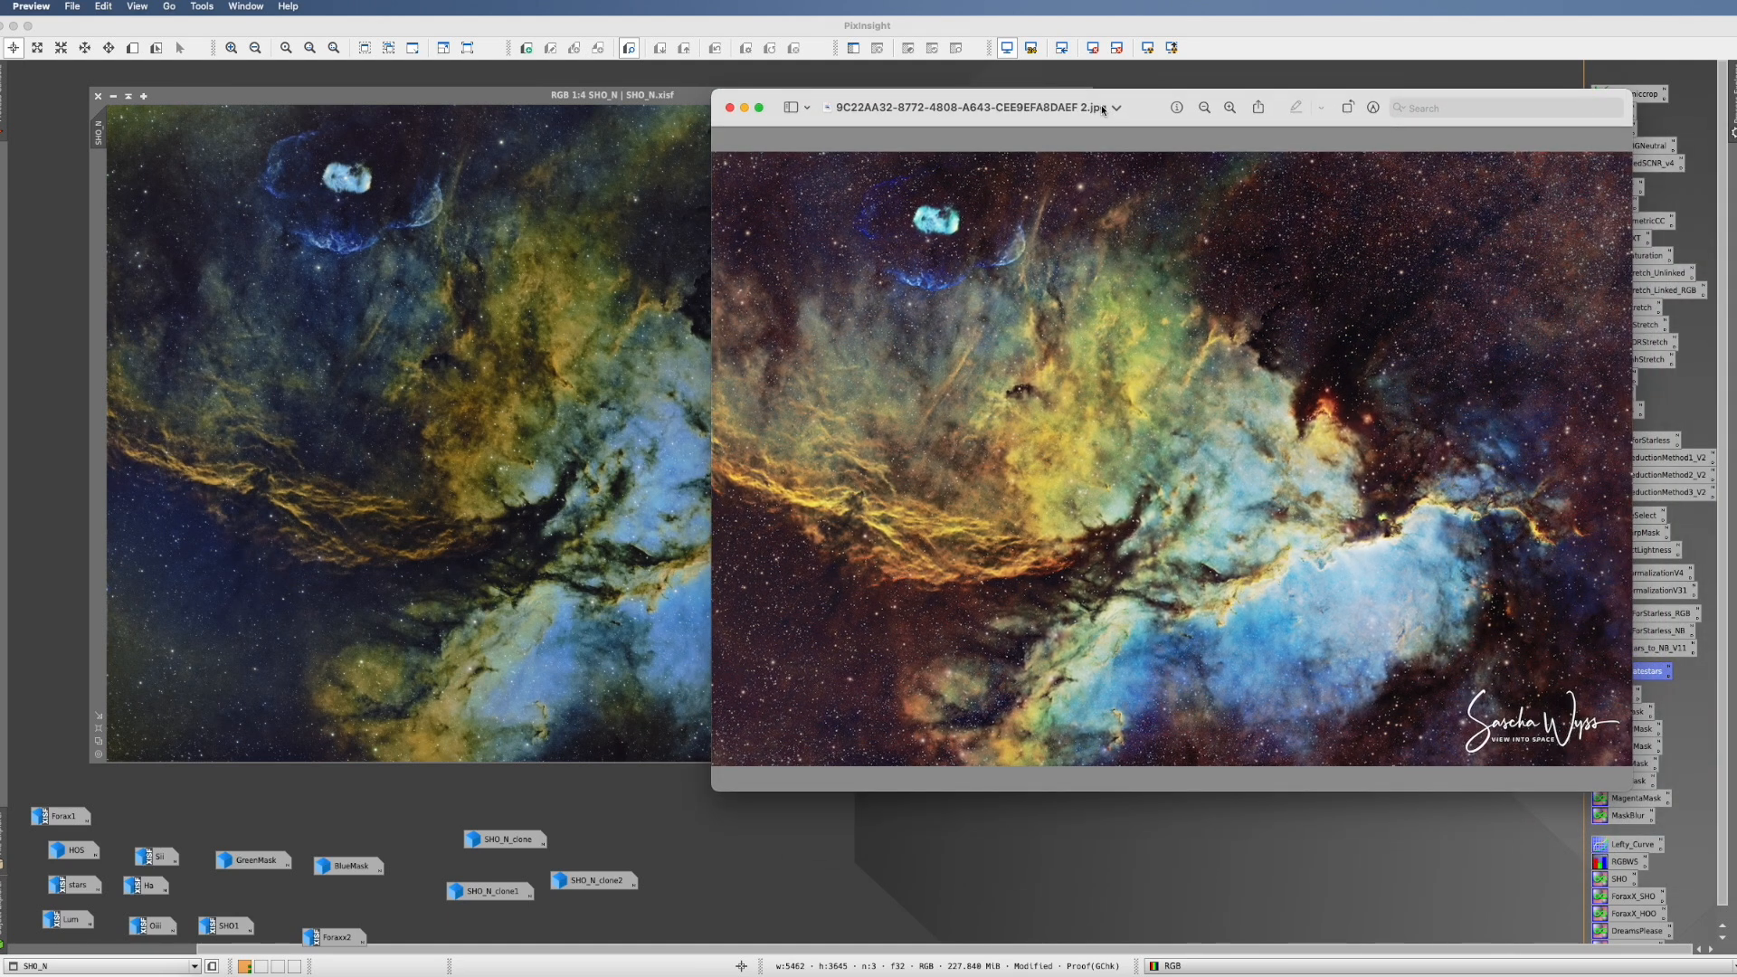
pyautogui.moveTo(1093, 123); pyautogui.dragTo(1282, 115)
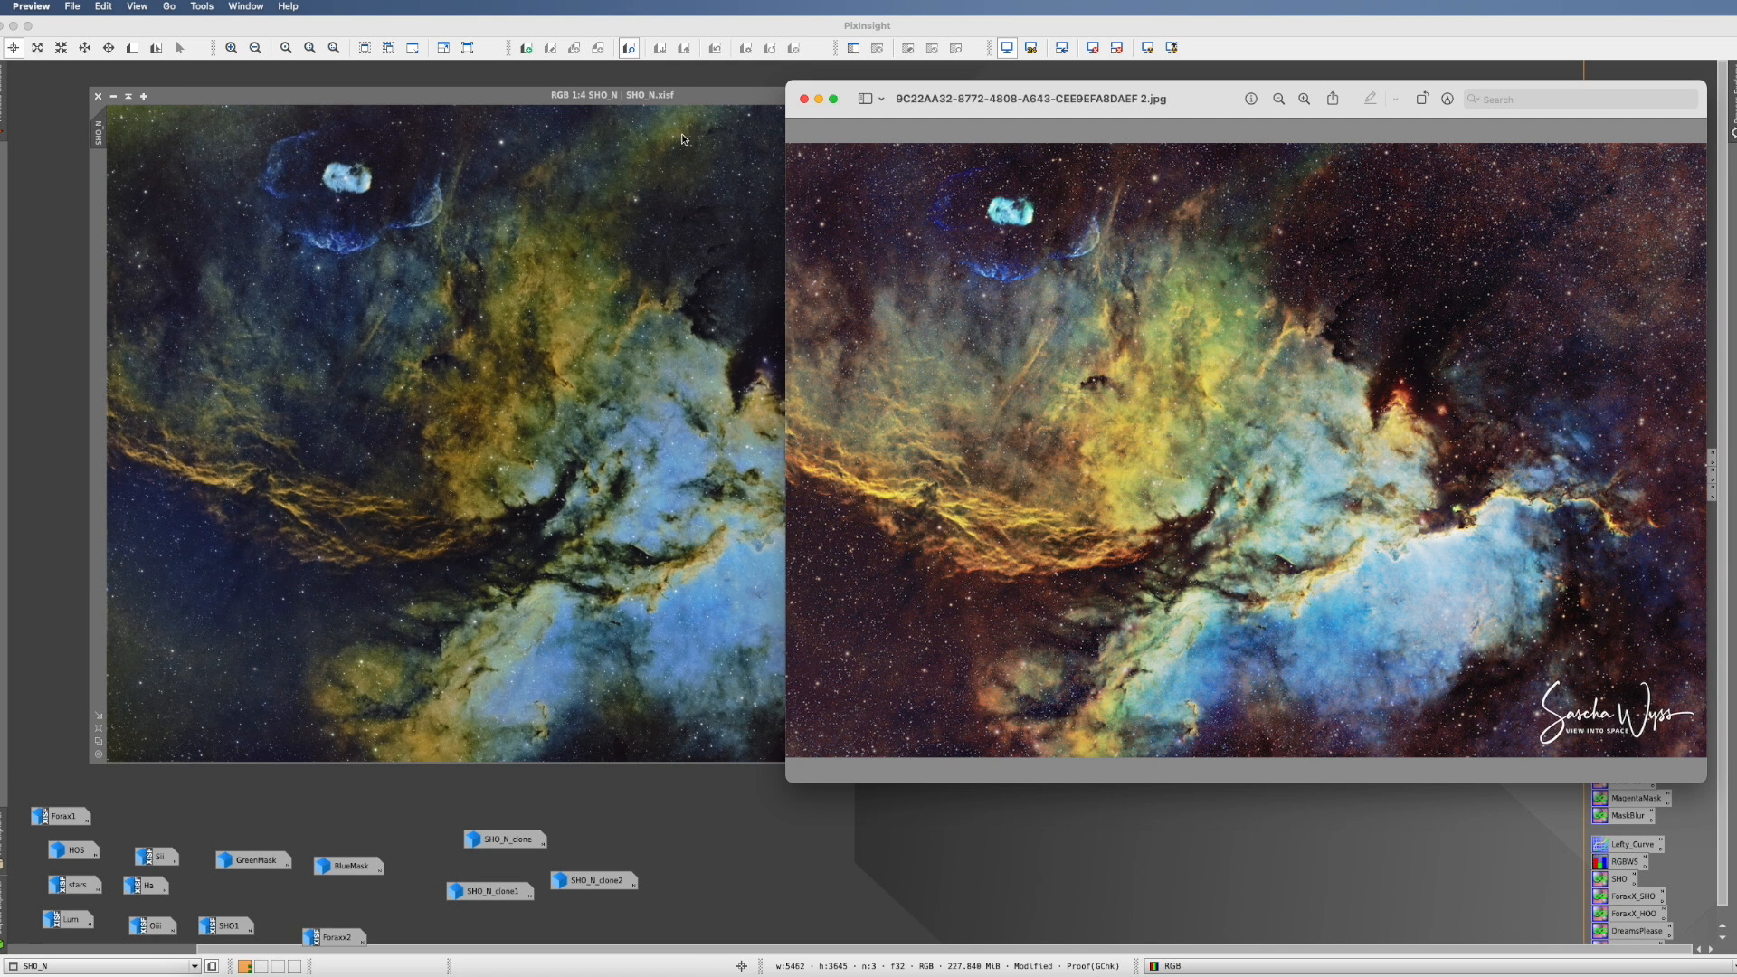
pyautogui.moveTo(698, 102); pyautogui.dragTo(668, 99)
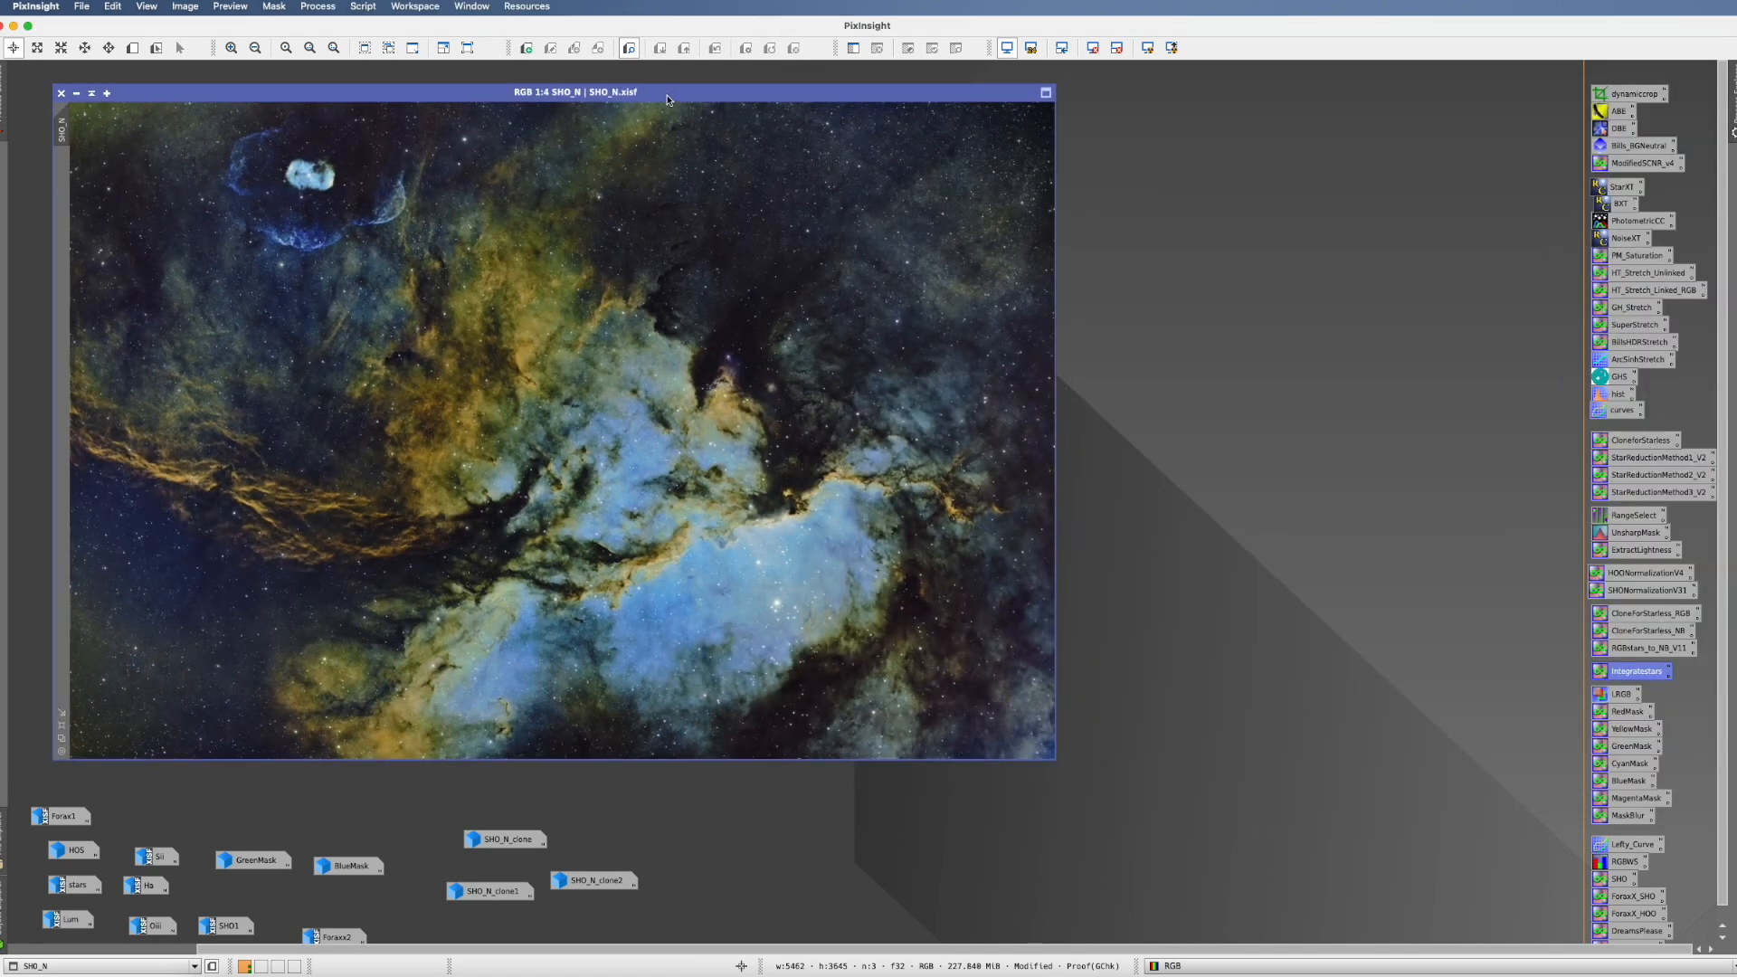